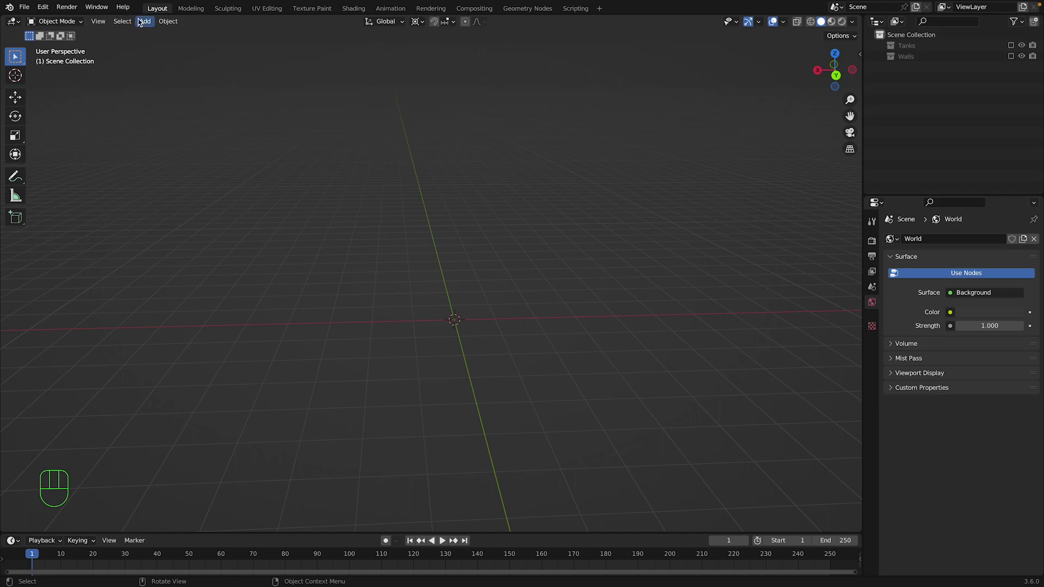
{"action": "left_click", "coordinate": [140, 22]}
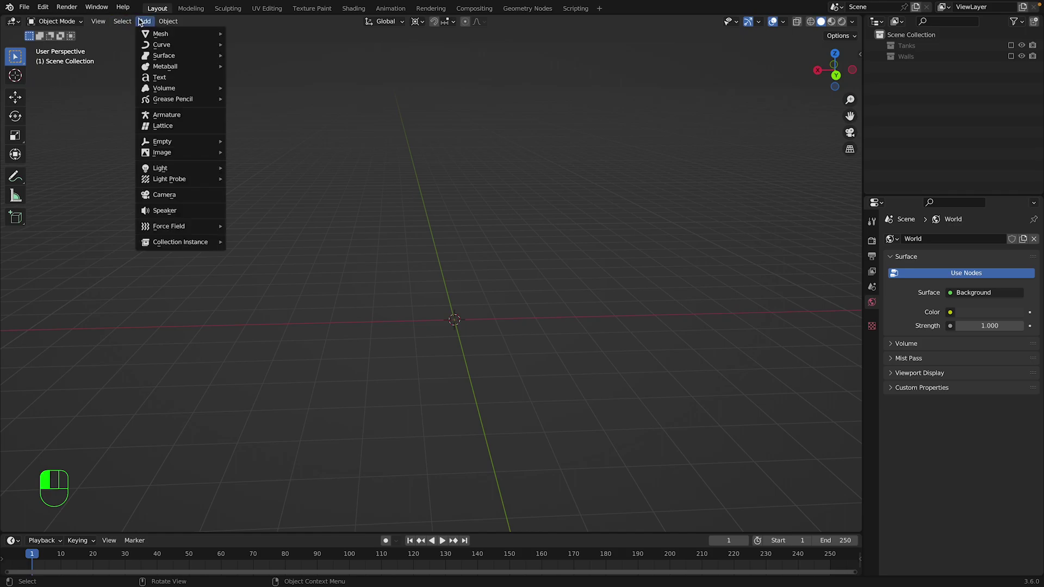
{"action": "mouse_move", "coordinate": [163, 152]}
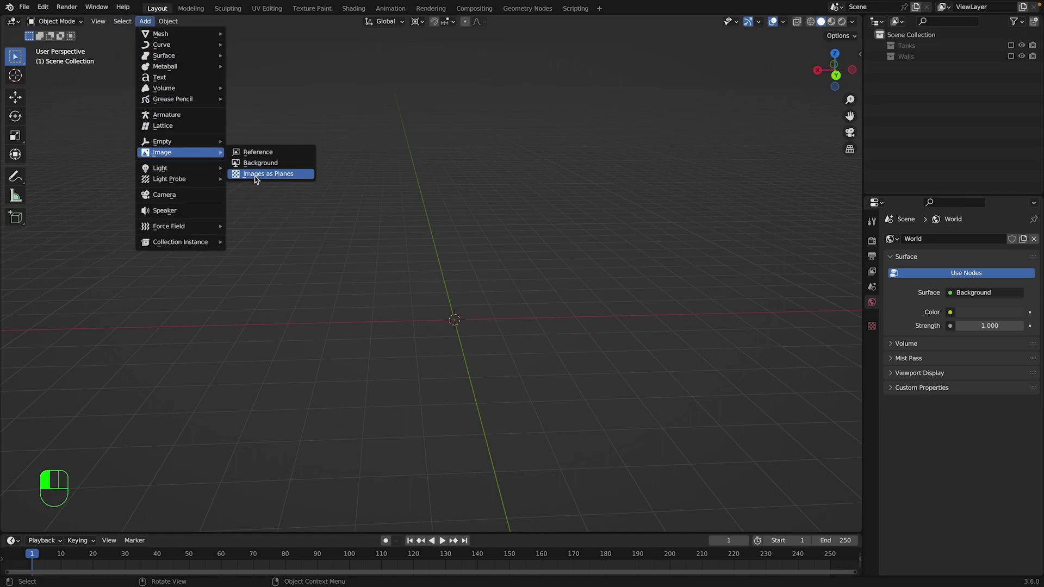
{"action": "left_click", "coordinate": [442, 177]}
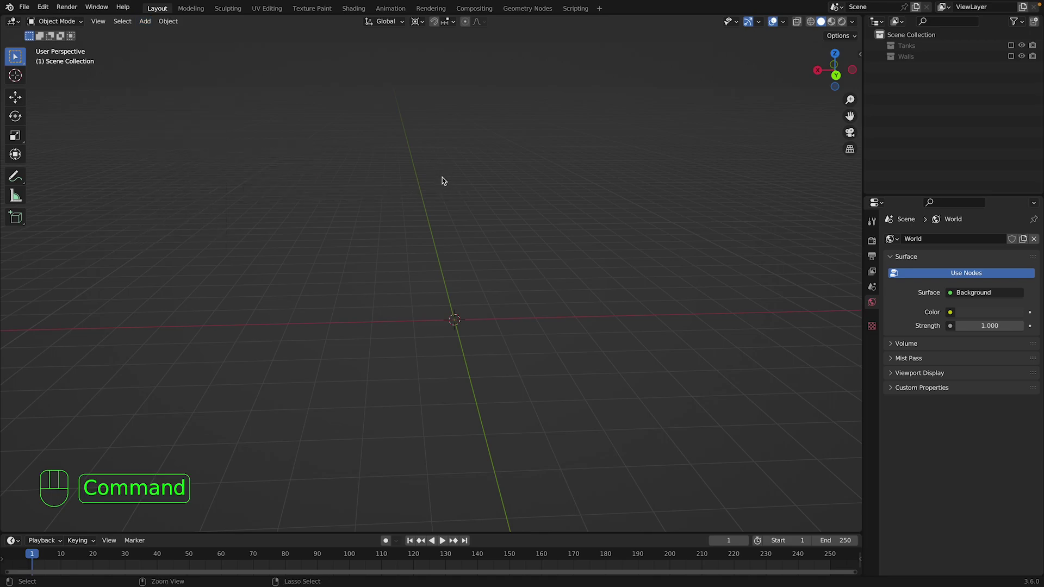
Search the add-on preferences for the Import Images as Planes add-on and check whether it is enabled.
{"action": "key", "text": "super+comma"}
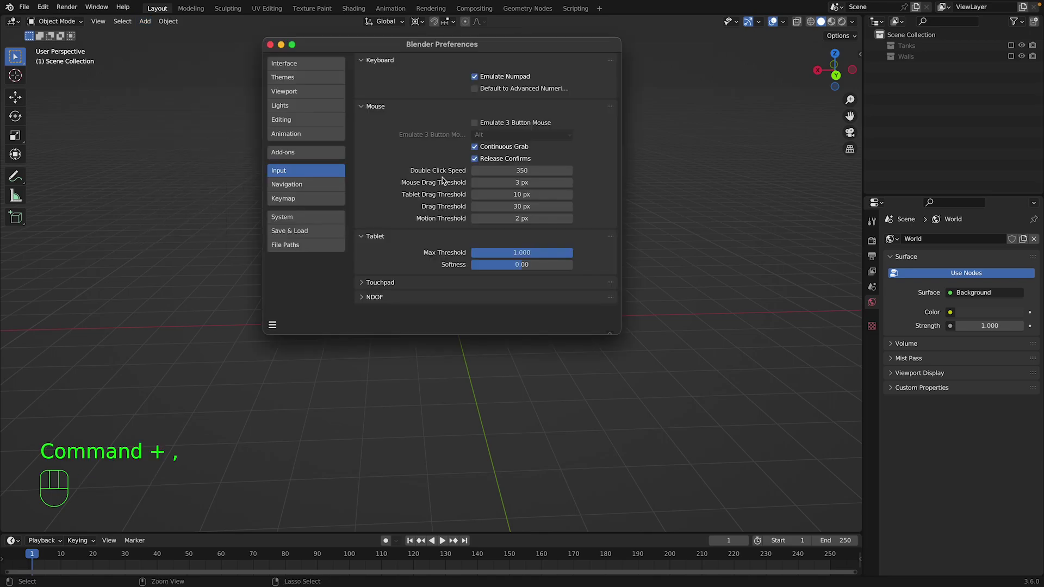
{"action": "left_click", "coordinate": [317, 153]}
{"action": "left_click", "coordinate": [569, 76]}
{"action": "key", "text": "BackSpace"}
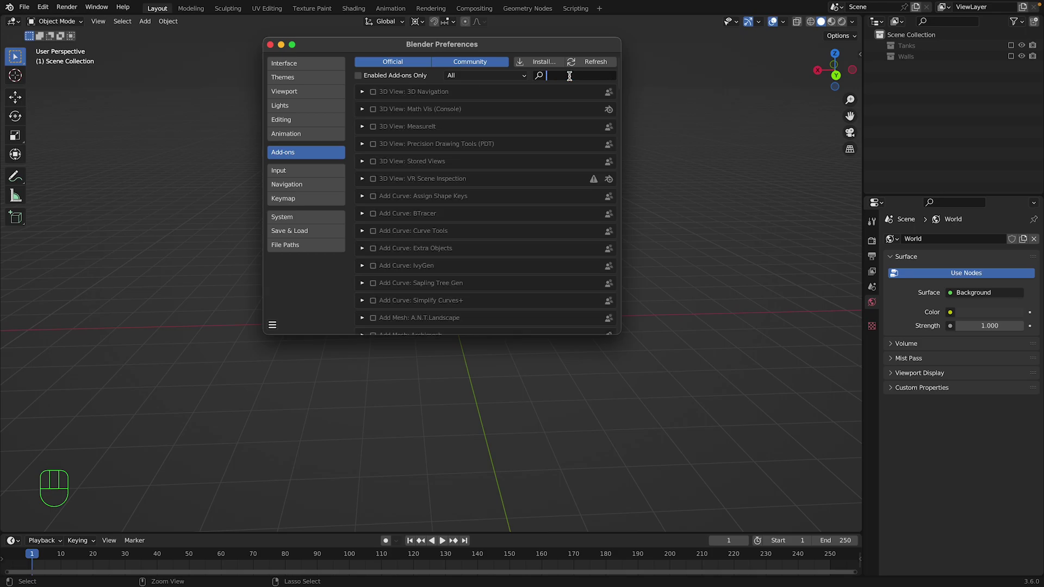
{"action": "type", "text": "import ima"}
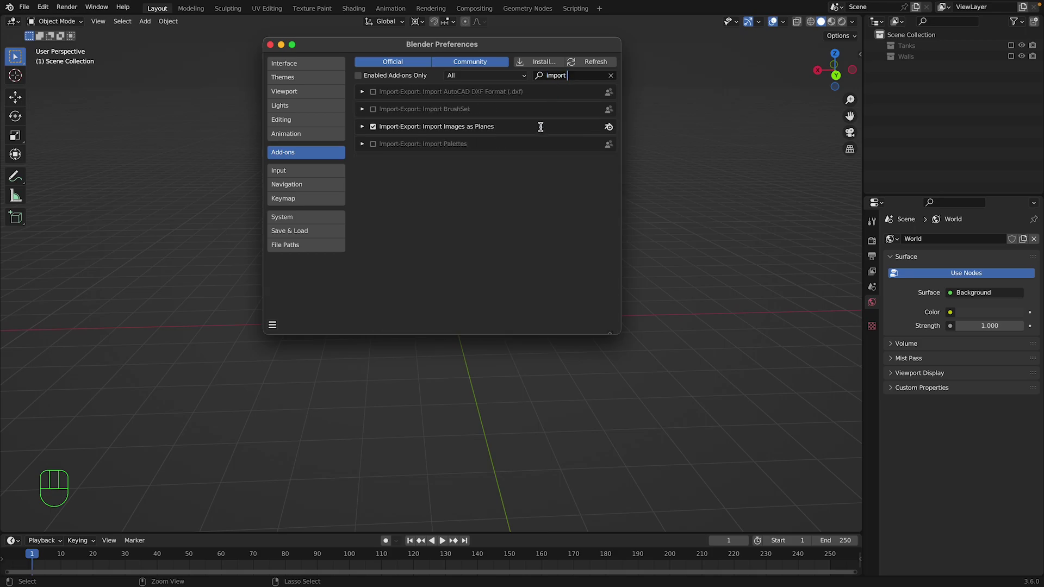
{"action": "left_click", "coordinate": [270, 45]}
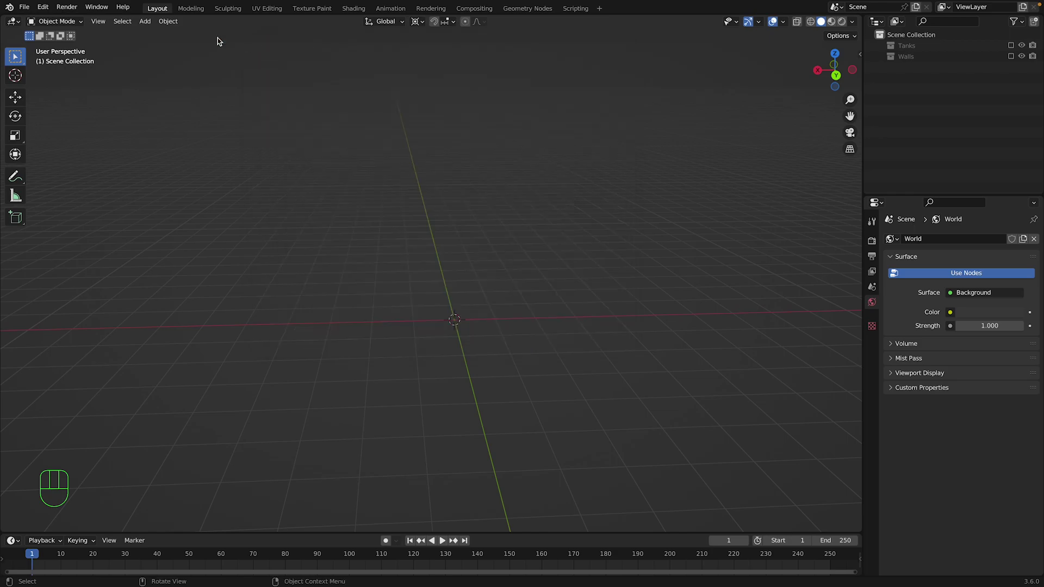
Import Building_1.png from the Textures folder as an image plane with the default import options.
{"action": "left_click", "coordinate": [143, 22]}
{"action": "mouse_move", "coordinate": [163, 152]}
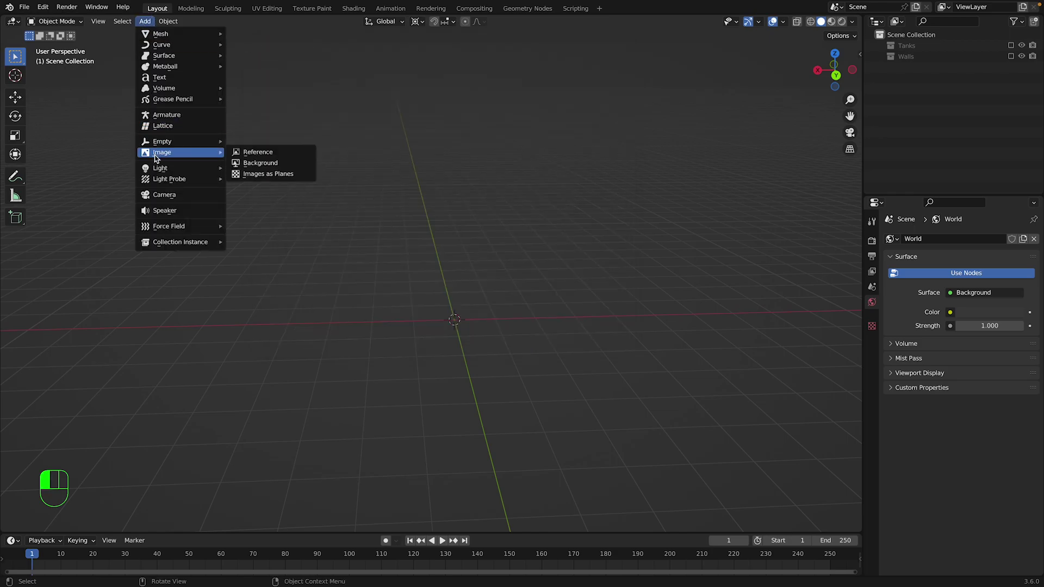
{"action": "left_click", "coordinate": [286, 177]}
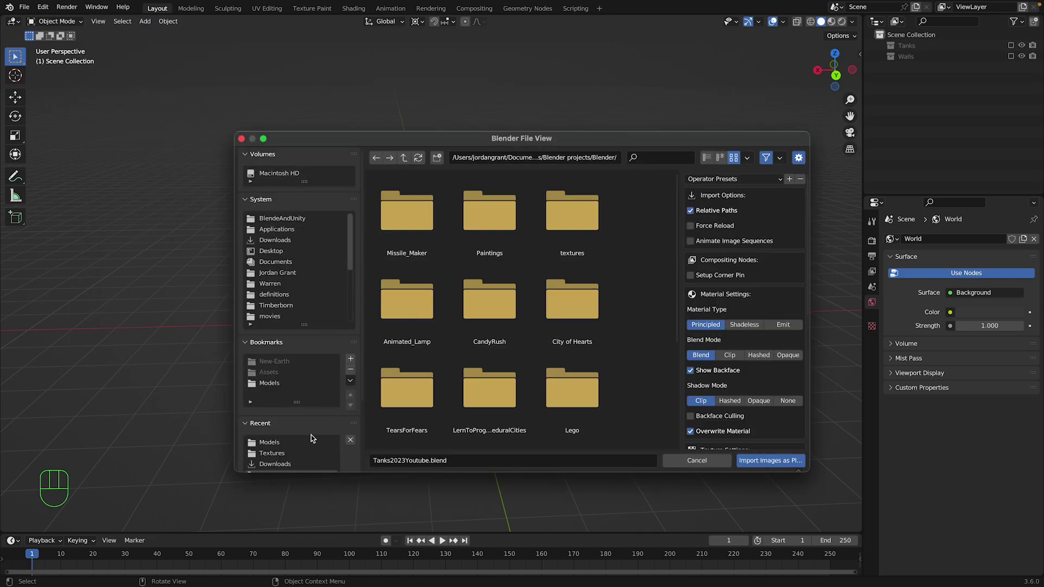
{"action": "left_click", "coordinate": [298, 453]}
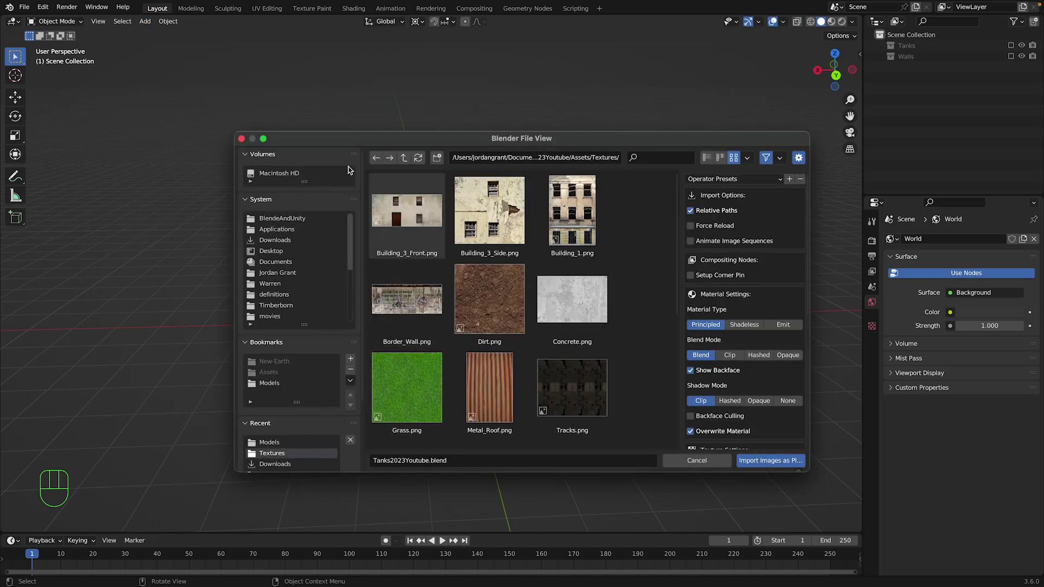
{"action": "scroll", "coordinate": [546, 375], "scroll_direction": "down", "scroll_amount": 5}
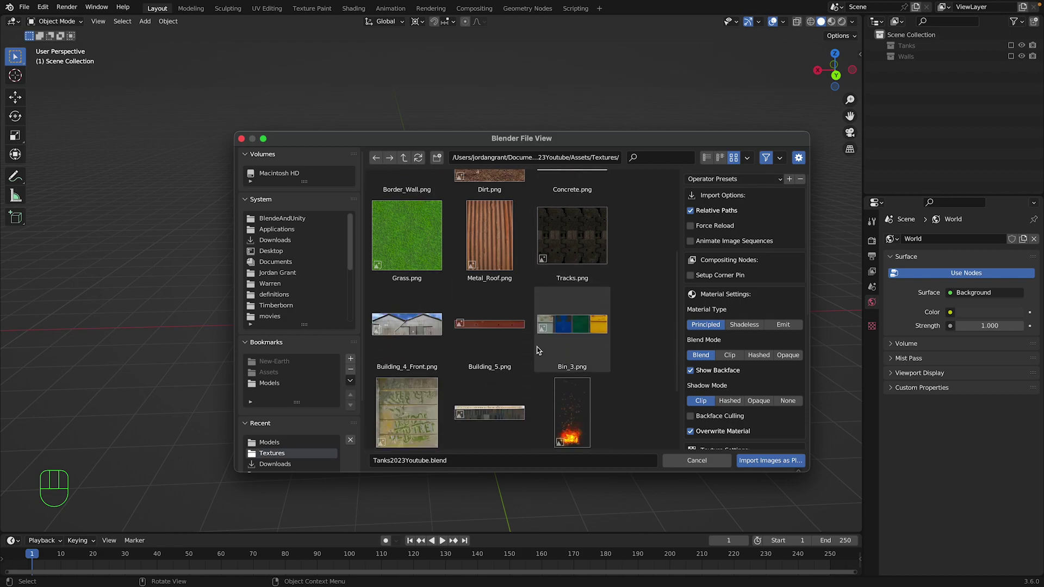
{"action": "scroll", "coordinate": [535, 351], "scroll_direction": "up", "scroll_amount": 4}
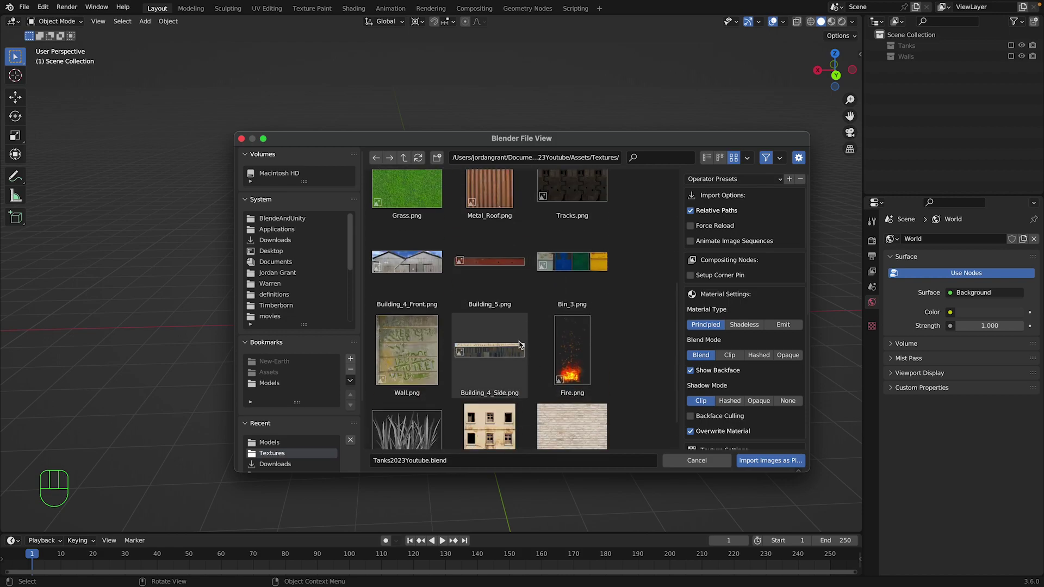
{"action": "scroll", "coordinate": [520, 326], "scroll_direction": "up", "scroll_amount": 1}
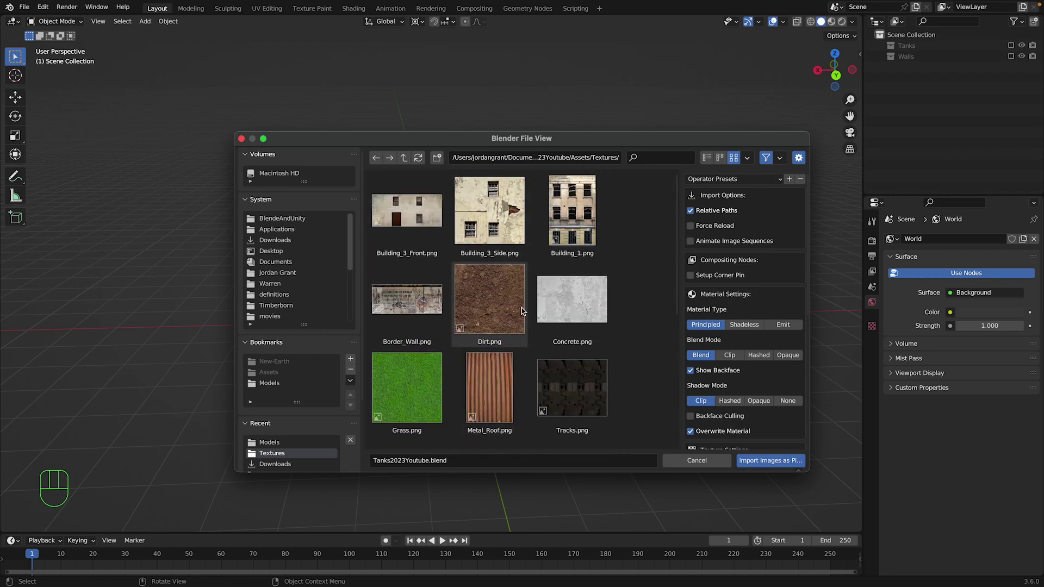
{"action": "left_click", "coordinate": [585, 231]}
{"action": "scroll", "coordinate": [751, 409], "scroll_direction": "down", "scroll_amount": 2}
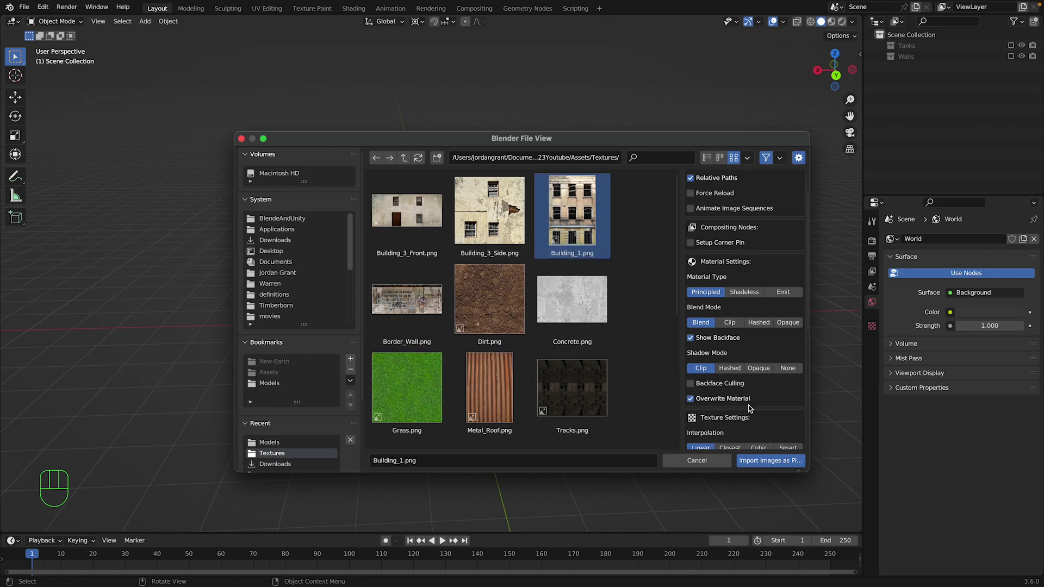
{"action": "left_click", "coordinate": [775, 461]}
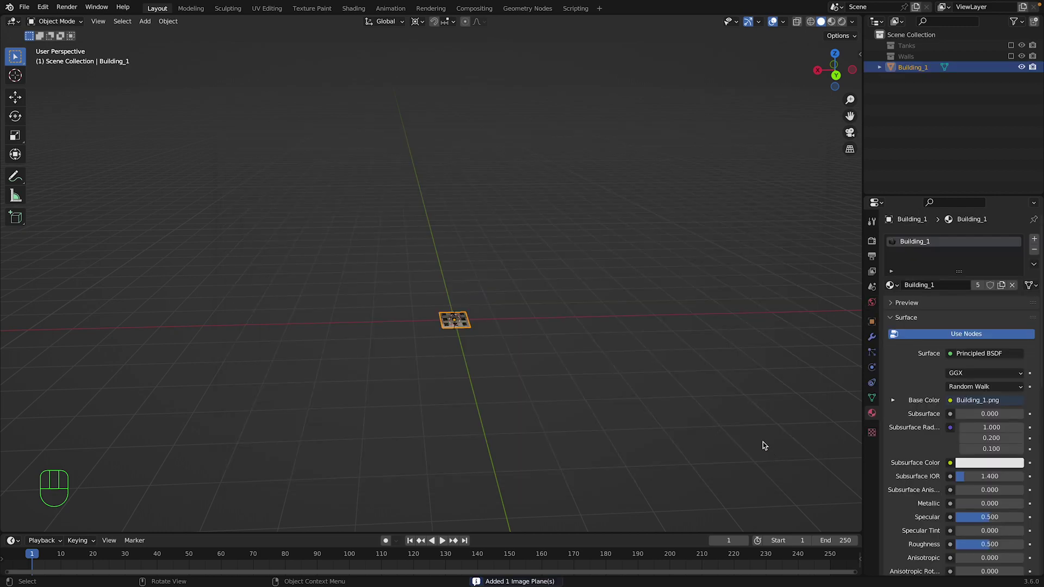
Try to rotate the Building_1 plane -90° about the global X axis.
{"action": "scroll", "coordinate": [657, 207], "scroll_direction": "up", "scroll_amount": 5}
{"action": "key", "text": "r"}
{"action": "key", "text": "x"}
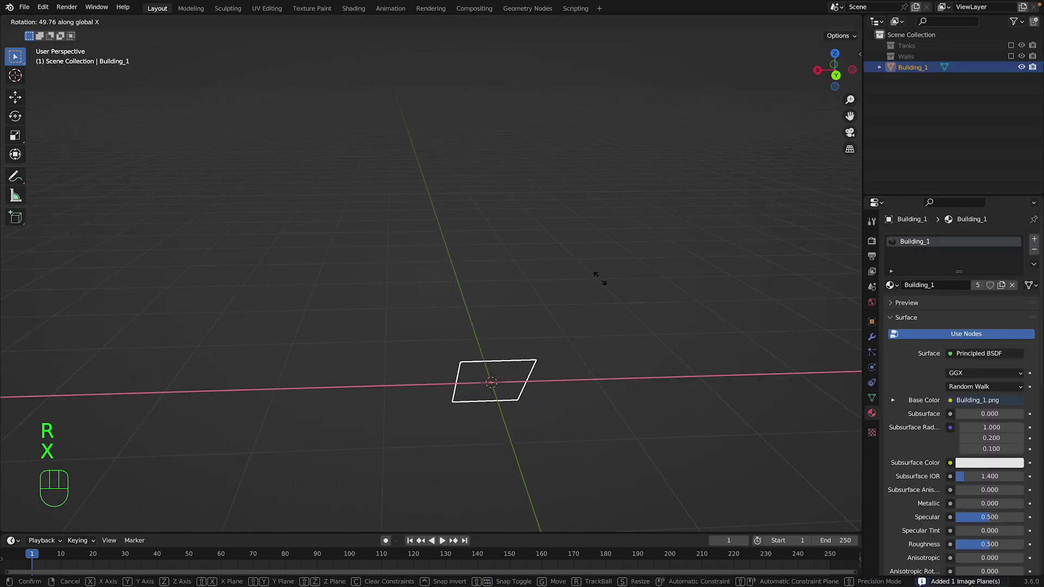
{"action": "key", "text": "KP_9"}
{"action": "key", "text": "KP_0"}
{"action": "key", "text": "KP_Subtract"}
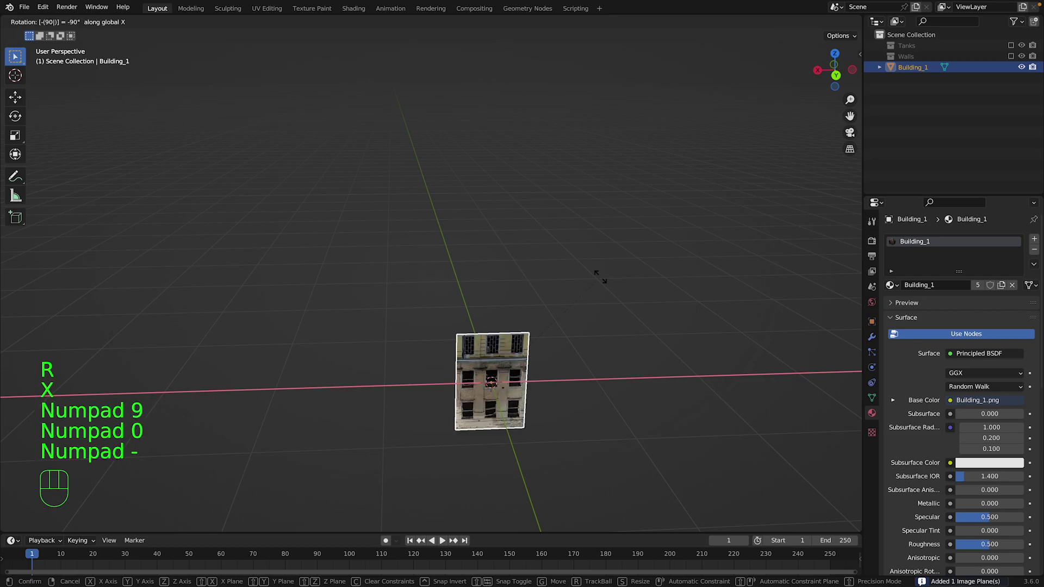
{"action": "key", "text": "super+z"}
Rotate the Building_1 plane 90° about the global X axis and 180° about the global Z axis.
{"action": "key", "text": "r"}
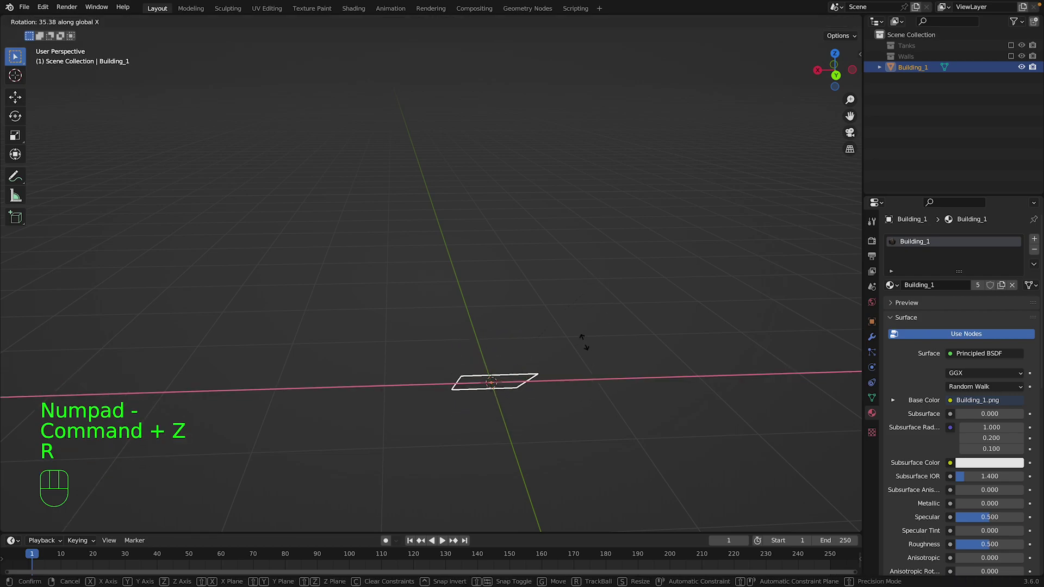
{"action": "key", "text": "KP_9"}
{"action": "key", "text": "KP_0"}
{"action": "left_click", "coordinate": [583, 455]}
{"action": "key", "text": "r"}
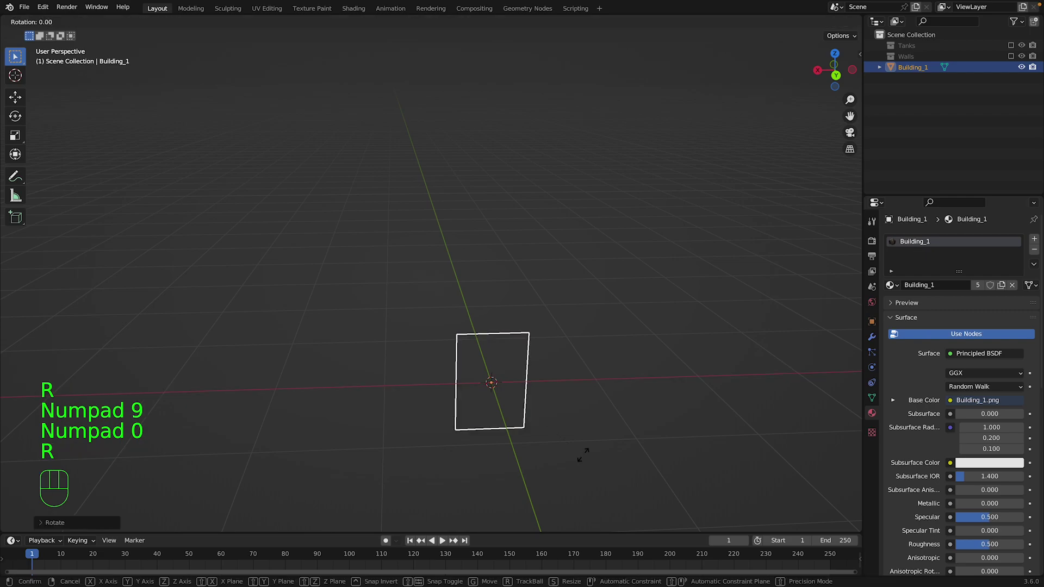
{"action": "key", "text": "z"}
{"action": "key", "text": "KP_1"}
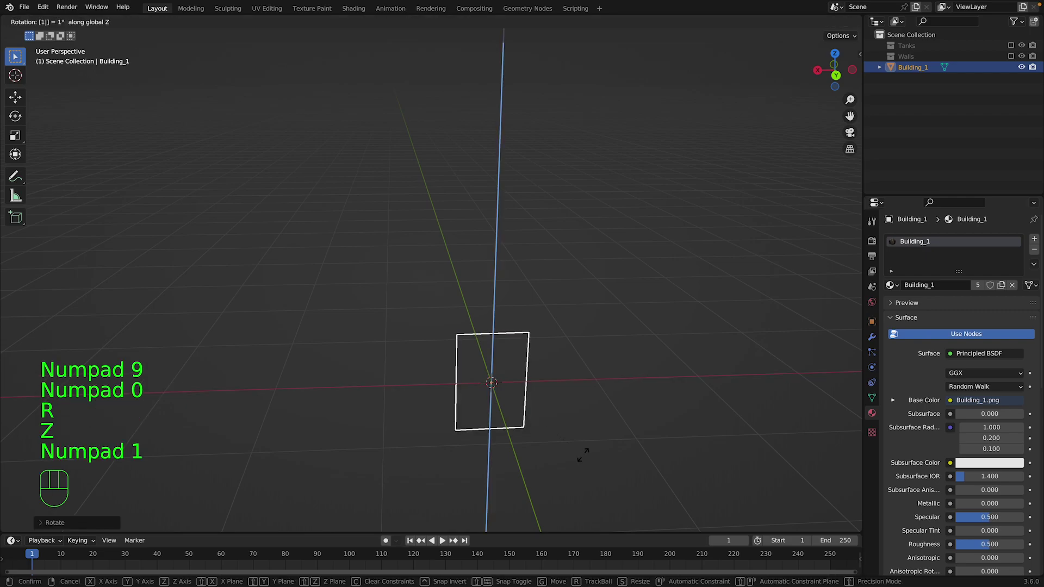
{"action": "key", "text": "KP_8"}
{"action": "key", "text": "KP_0"}
{"action": "left_click", "coordinate": [583, 455]}
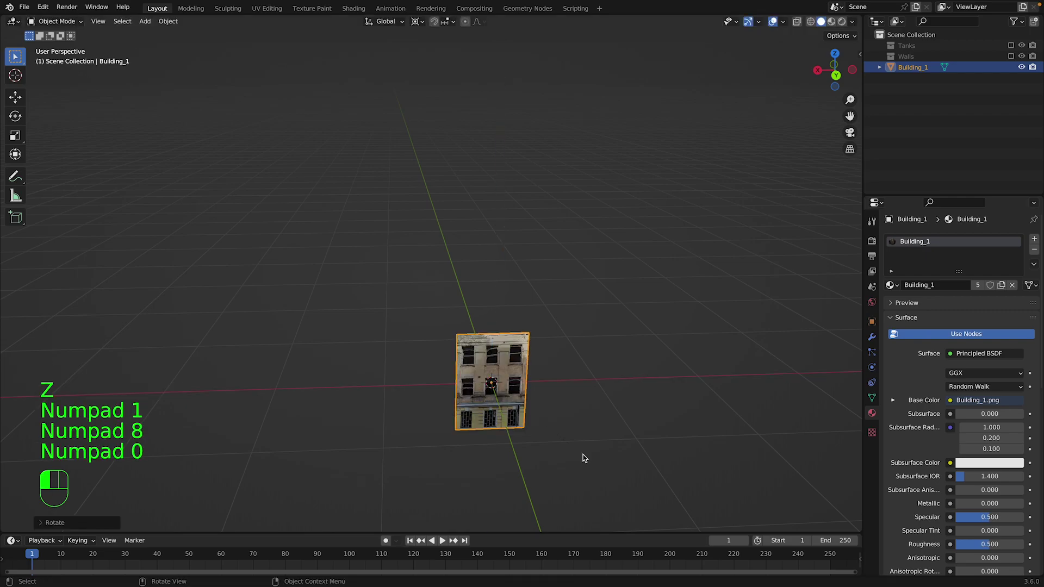
Disable backface culling in the viewport shading and scale the building plane up to several times its size.
{"action": "left_click", "coordinate": [852, 22]}
{"action": "left_click", "coordinate": [791, 229]}
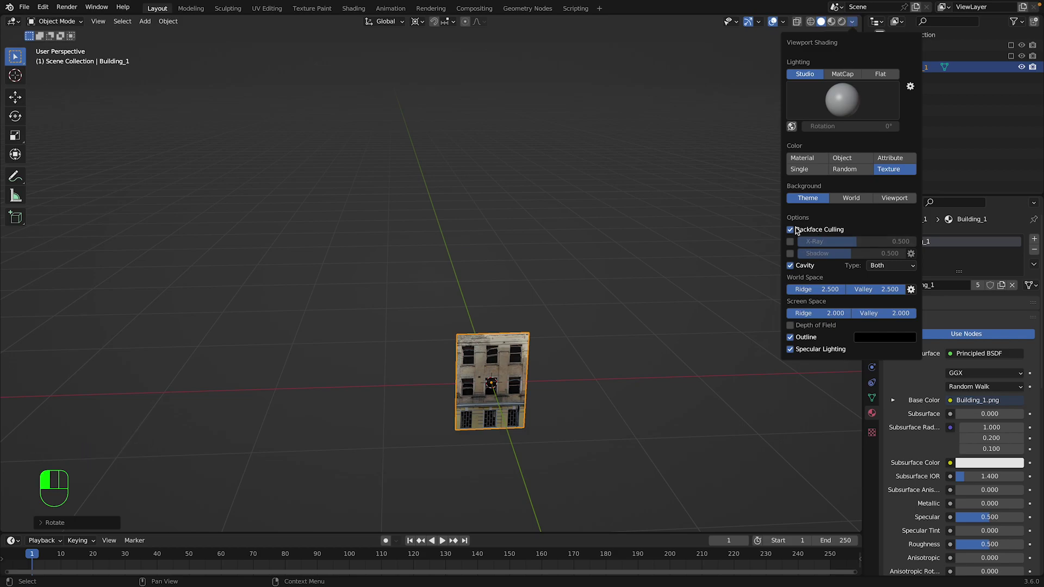
{"action": "key", "text": "s"}
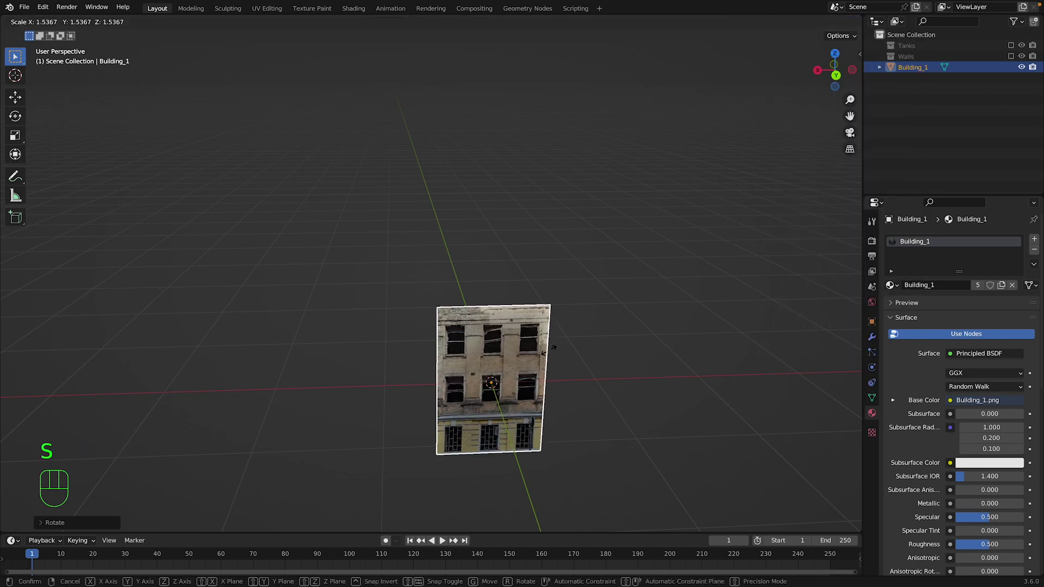
{"action": "left_click", "coordinate": [639, 318]}
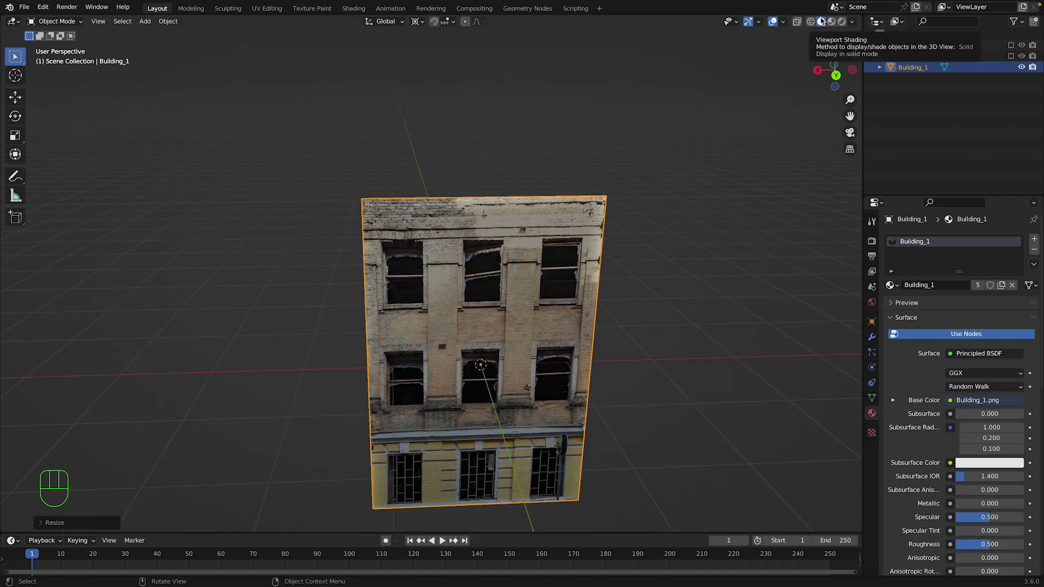
Compare the building plane with Material and Texture colour in solid shading and in material preview, returning to textured solid shading.
{"action": "scroll", "coordinate": [768, 90], "scroll_direction": "up", "scroll_amount": 3}
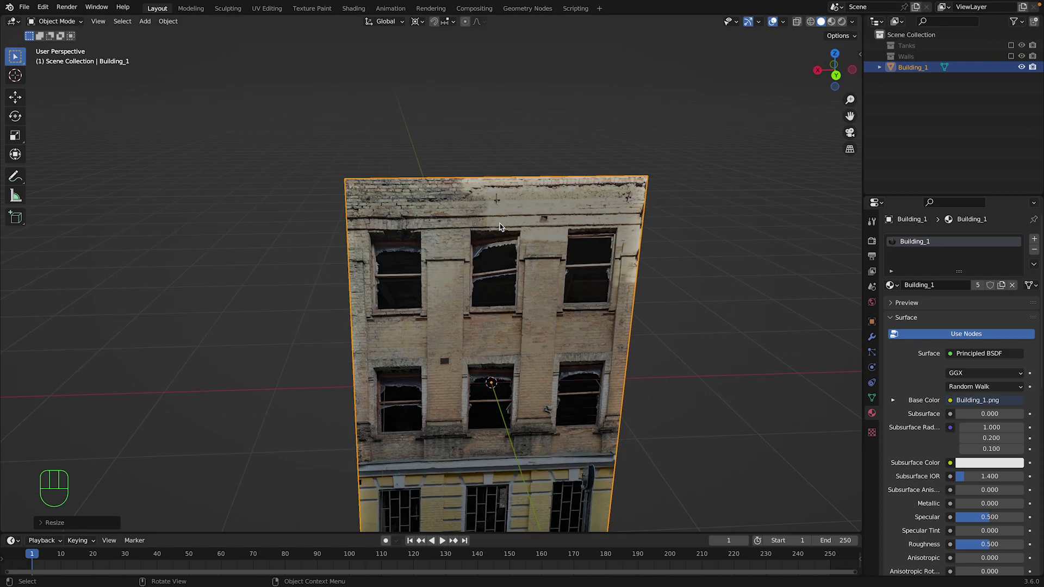
{"action": "left_click", "coordinate": [852, 22]}
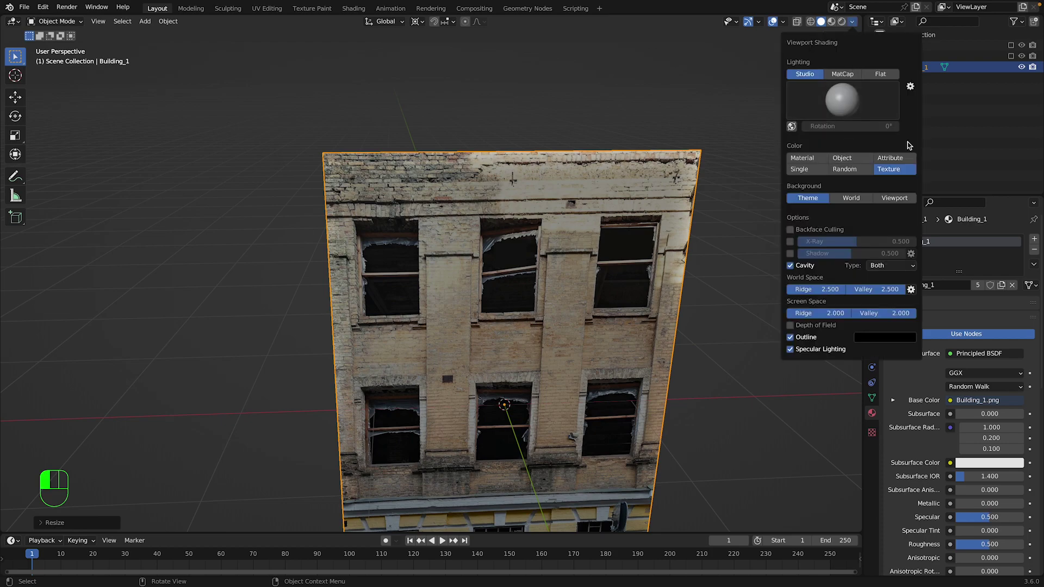
{"action": "left_click", "coordinate": [803, 158]}
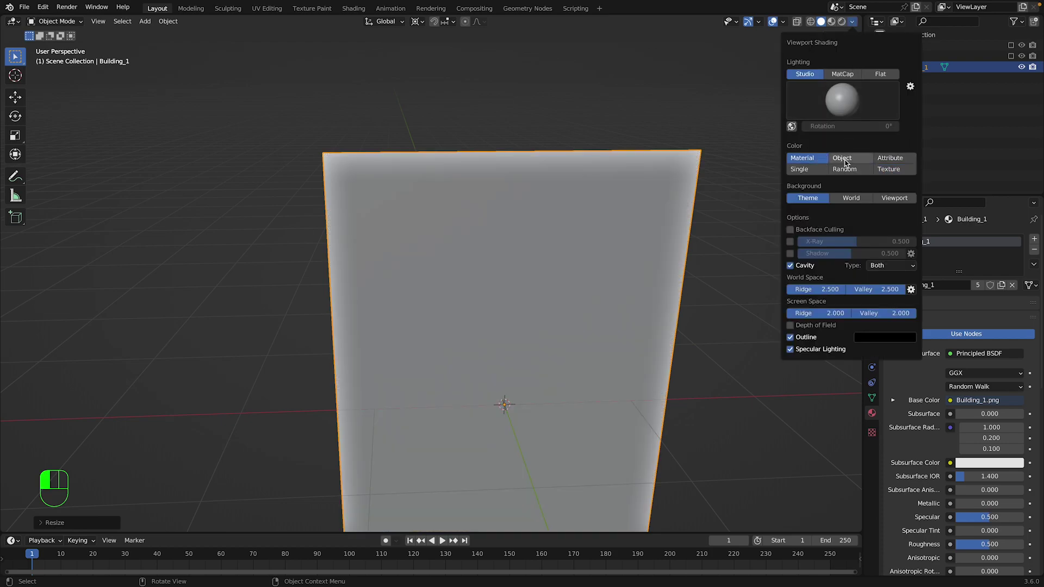
{"action": "left_click", "coordinate": [900, 173]}
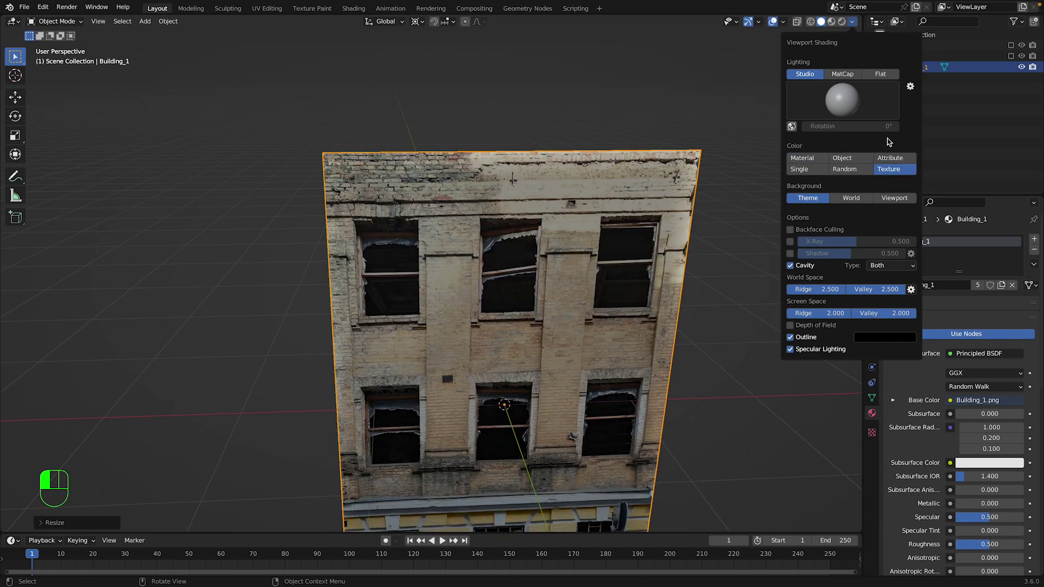
{"action": "left_click", "coordinate": [835, 22]}
{"action": "left_click", "coordinate": [832, 22]}
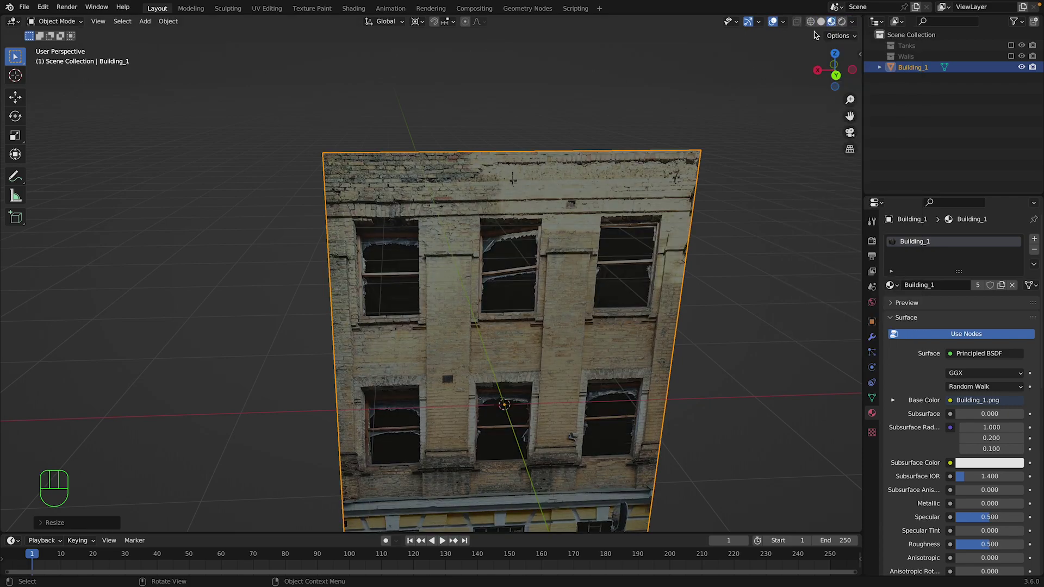
{"action": "left_click", "coordinate": [822, 23]}
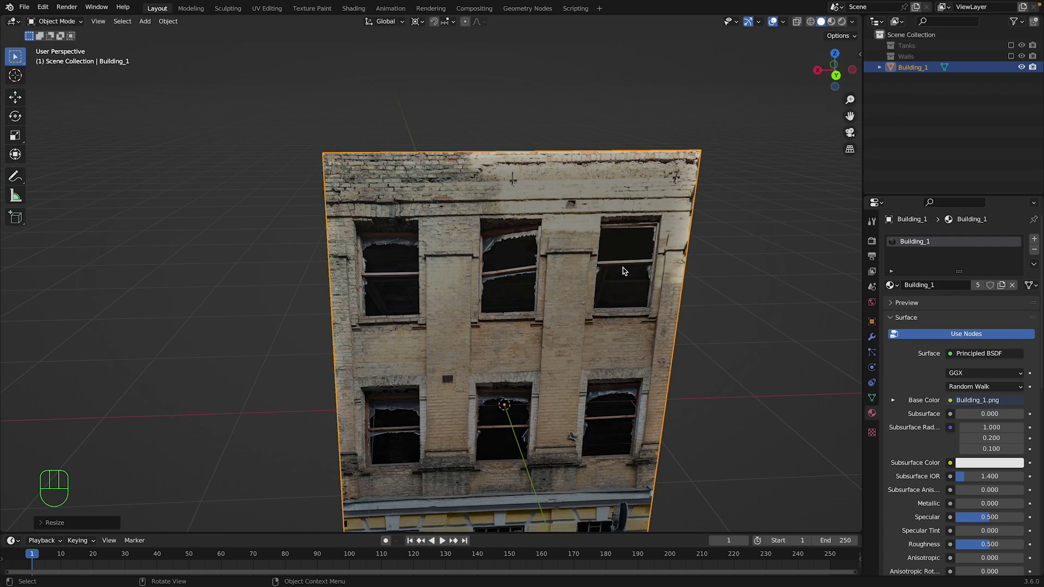
Examine the whole building facade straight on in the back orthographic view.
{"action": "scroll", "coordinate": [621, 273], "scroll_direction": "down", "scroll_amount": 2}
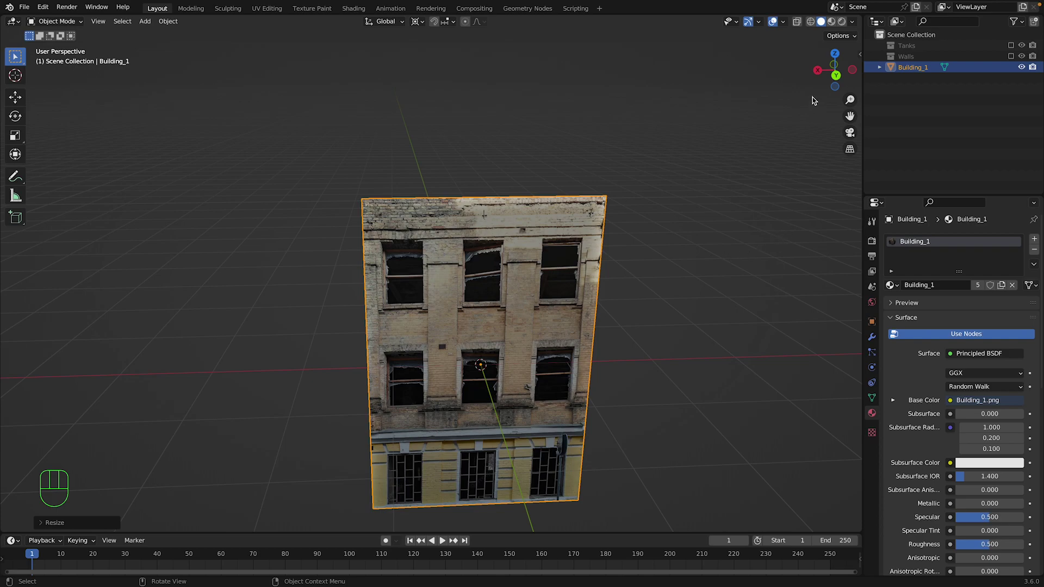
{"action": "left_click", "coordinate": [836, 75]}
{"action": "scroll", "coordinate": [658, 196], "scroll_direction": "up", "scroll_amount": 5}
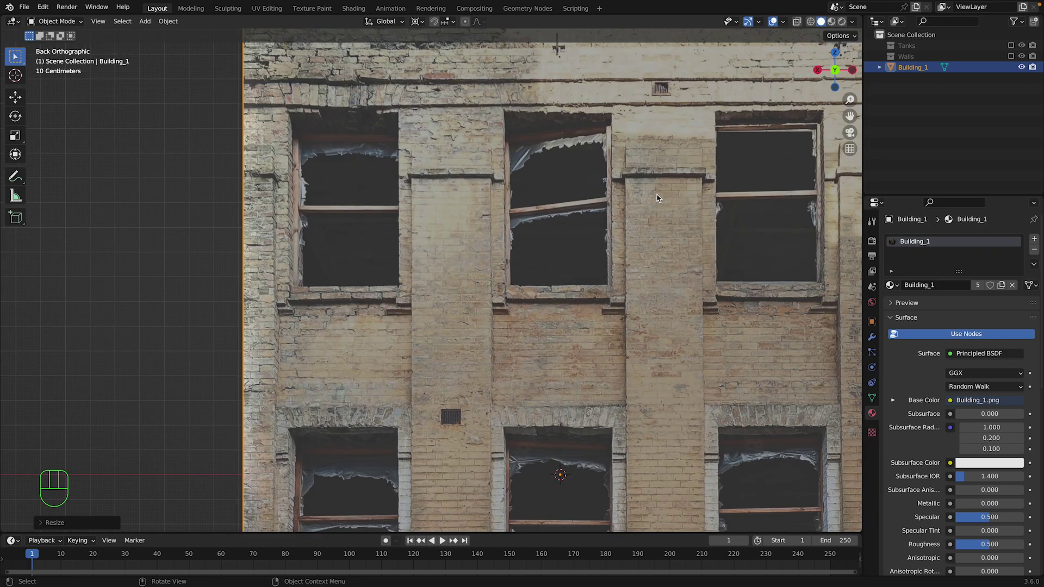
{"action": "key", "text": "Tab"}
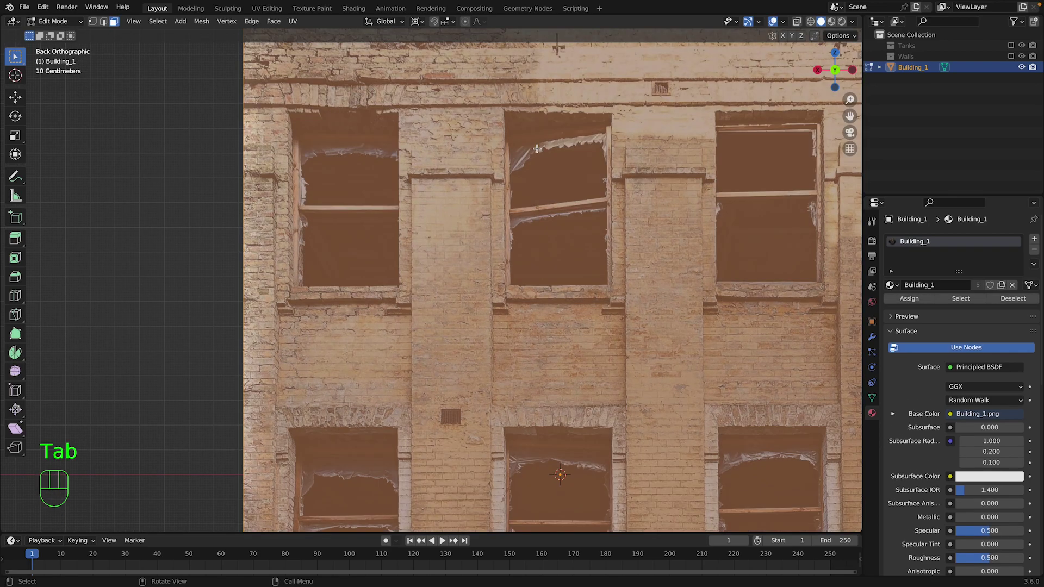
{"action": "left_click", "coordinate": [176, 147]}
{"action": "key", "text": "Tab"}
{"action": "scroll", "coordinate": [229, 105], "scroll_direction": "down", "scroll_amount": 4}
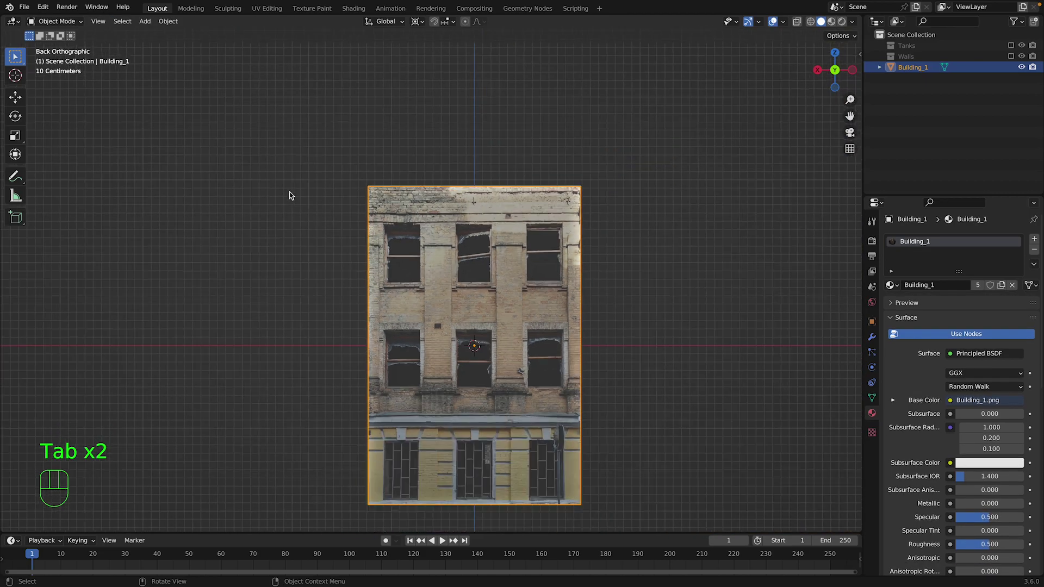
{"action": "scroll", "coordinate": [427, 266], "scroll_direction": "down", "scroll_amount": 1}
{"action": "scroll", "coordinate": [530, 322], "scroll_direction": "up", "scroll_amount": 2}
{"action": "scroll", "coordinate": [536, 325], "scroll_direction": "down", "scroll_amount": 3}
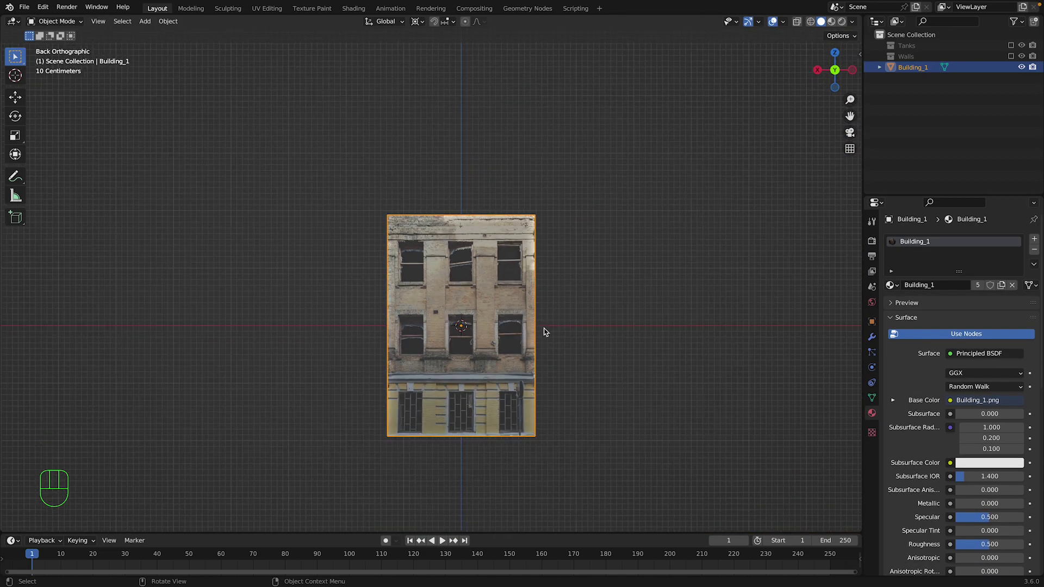
Display the object's transform values and apply all transforms to the Building_1 plane.
{"action": "key", "text": "n"}
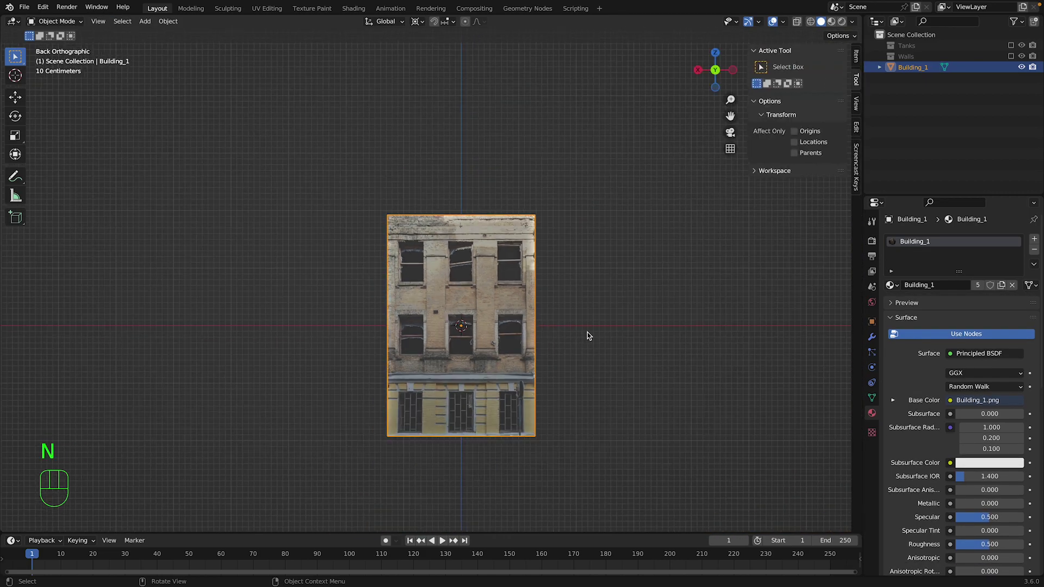
{"action": "left_click", "coordinate": [855, 58]}
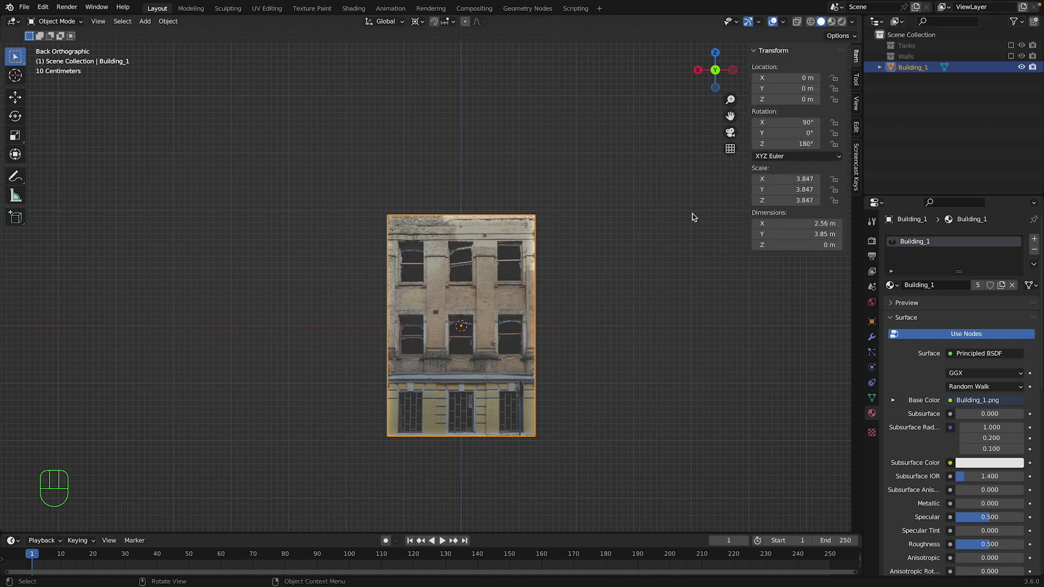
{"action": "key", "text": "super+a"}
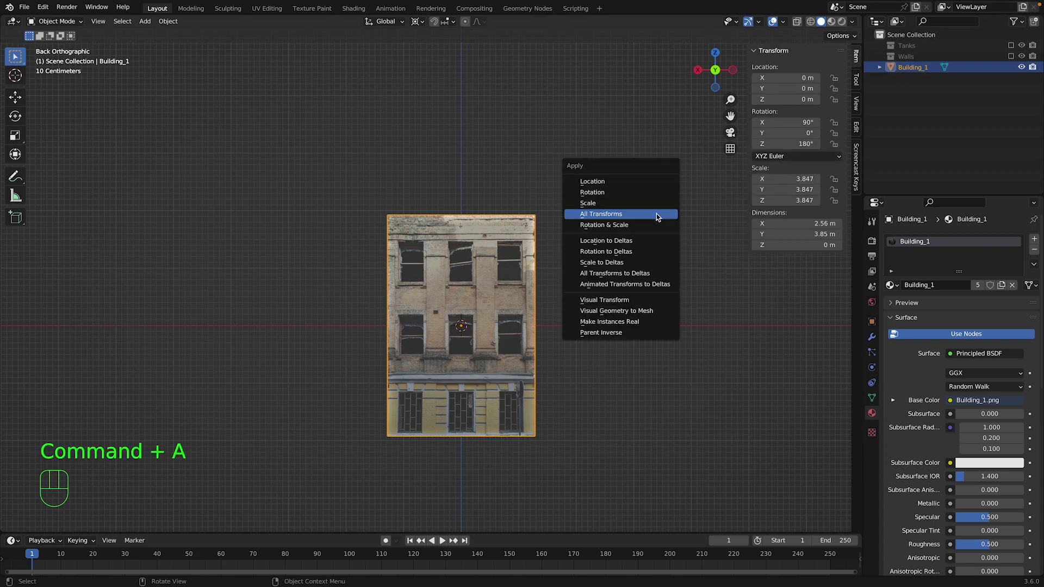
{"action": "left_click", "coordinate": [657, 215]}
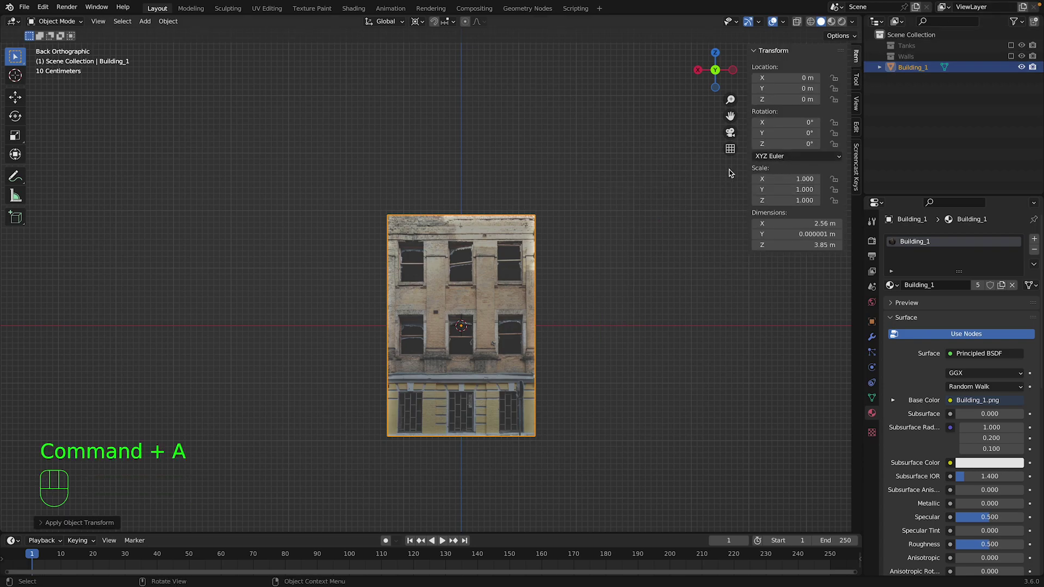
Show the Tanks collection as a size reference for the building plane.
{"action": "left_click", "coordinate": [797, 244]}
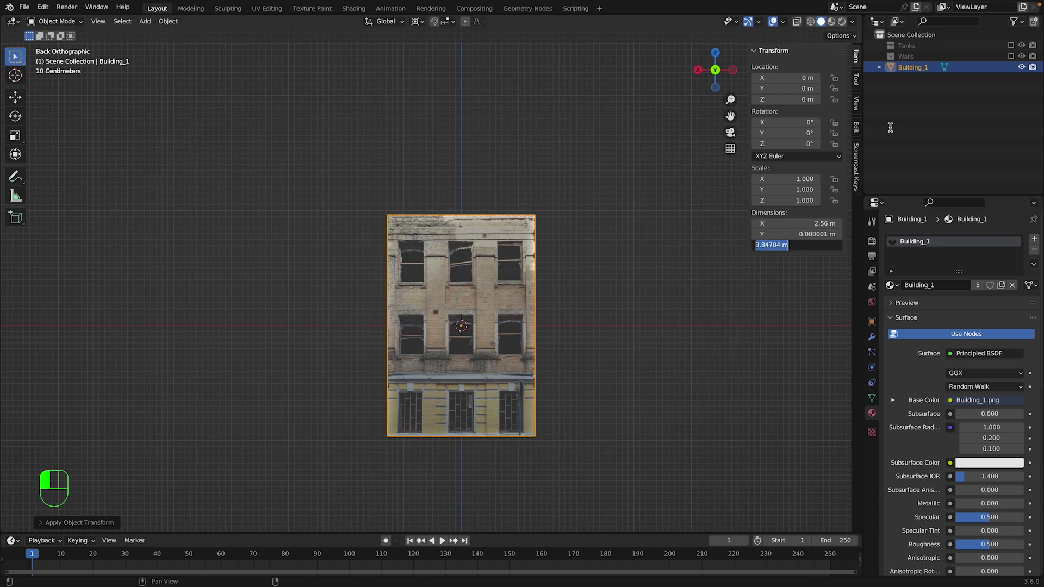
{"action": "left_click", "coordinate": [1011, 45]}
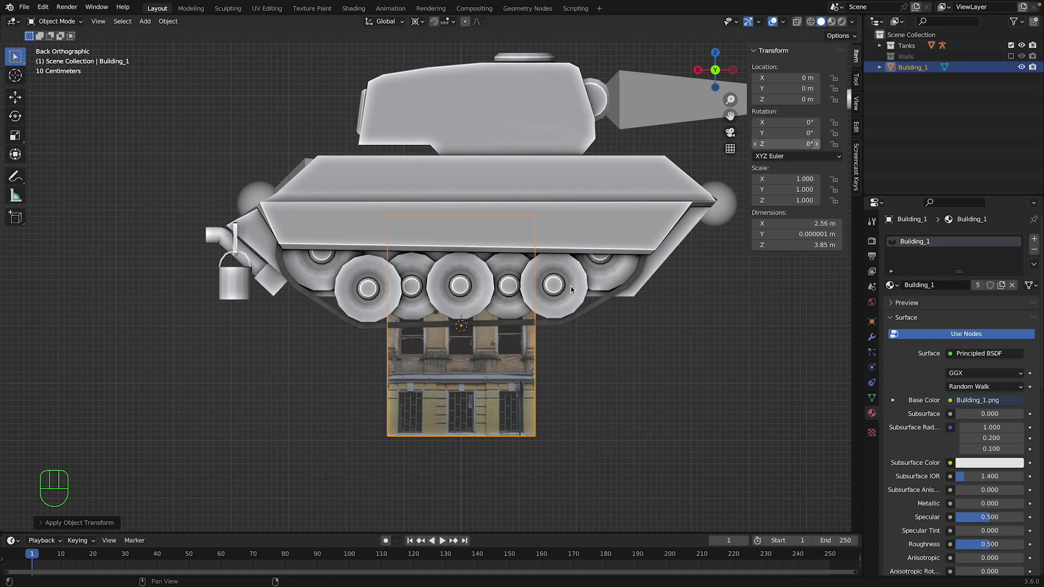
Try scaling the building plane up against the tank, and undo the resize.
{"action": "key", "text": "s"}
{"action": "left_click", "coordinate": [632, 340]}
{"action": "scroll", "coordinate": [631, 342], "scroll_direction": "down", "scroll_amount": 2}
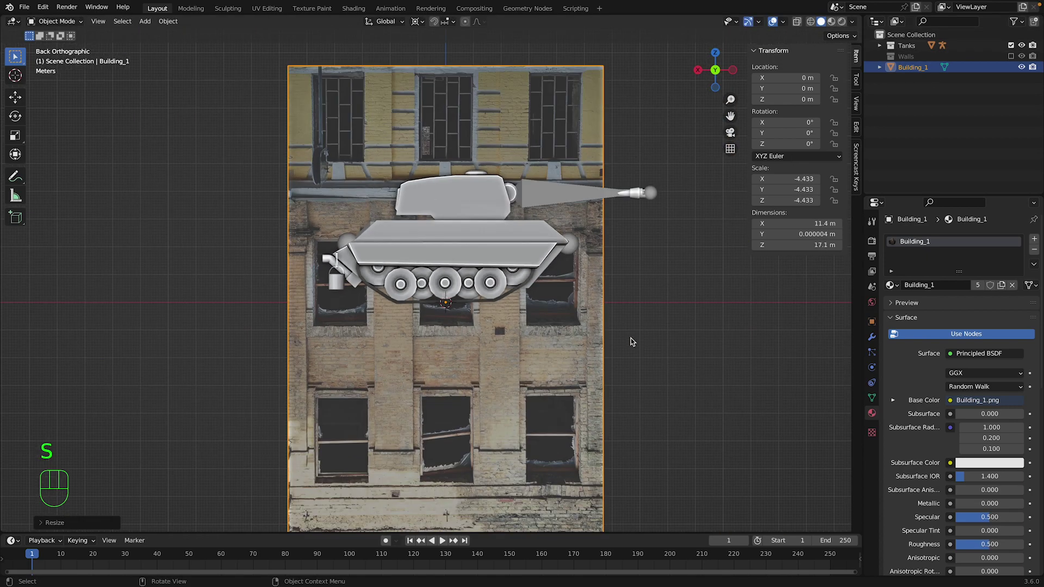
{"action": "scroll", "coordinate": [631, 339], "scroll_direction": "down", "scroll_amount": 3}
{"action": "key", "text": "super+z"}
Scale the building plane up uniformly by about 4 relative to the tank and apply all transforms.
{"action": "key", "text": "s"}
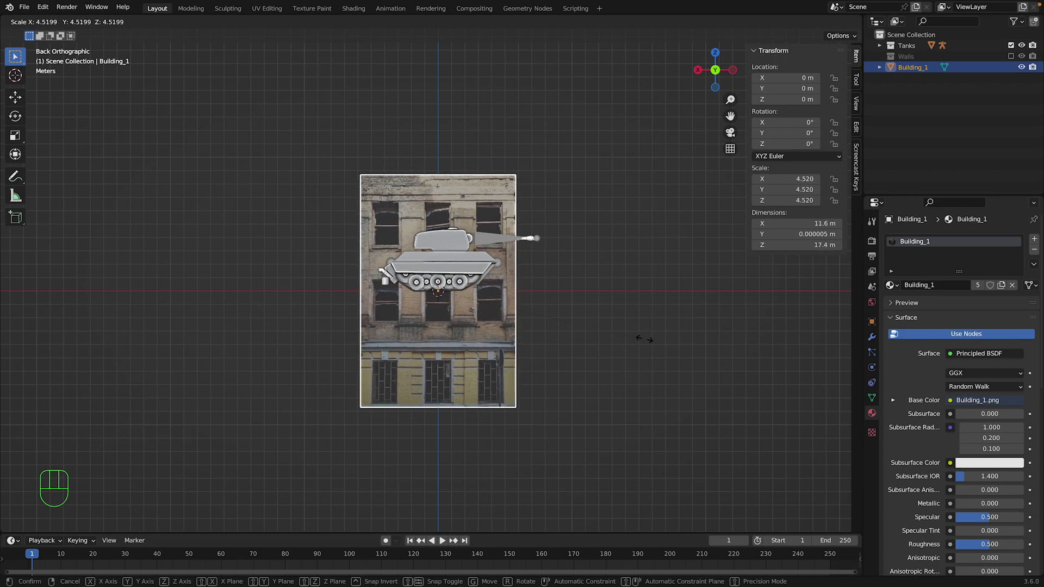
{"action": "left_click", "coordinate": [621, 330]}
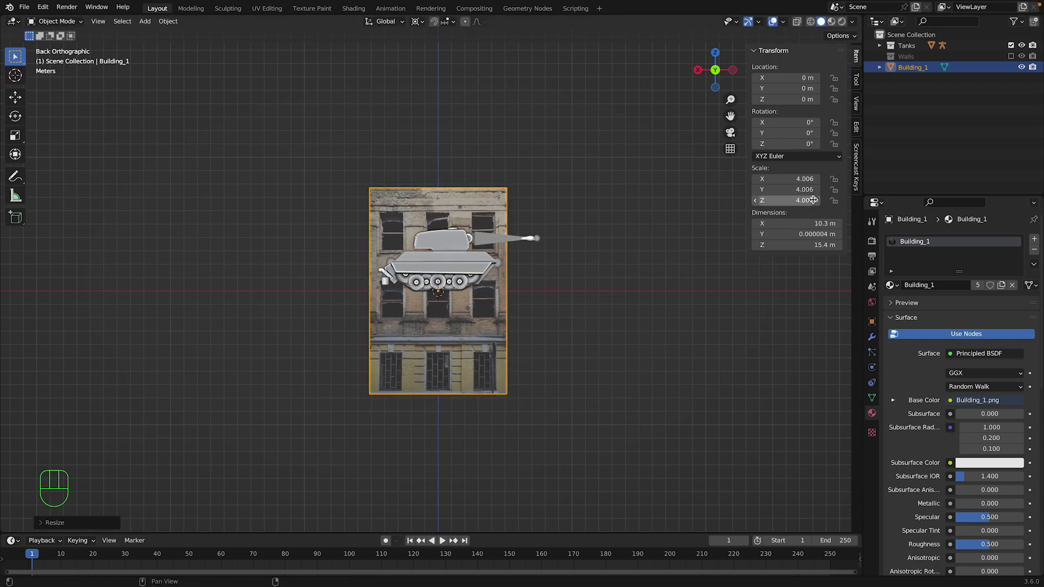
{"action": "key", "text": "super+a"}
{"action": "left_click", "coordinate": [632, 231]}
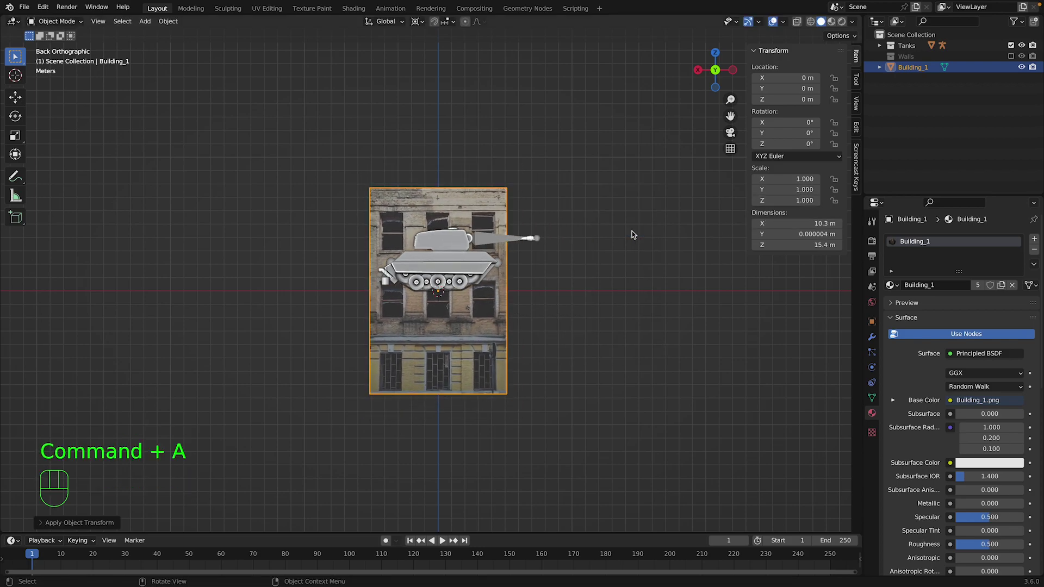
Raise the building plane by half its height, setting its Z location to 15.4111/2, and check its base against the ground line.
{"action": "left_click", "coordinate": [797, 244]}
{"action": "left_click", "coordinate": [800, 110]}
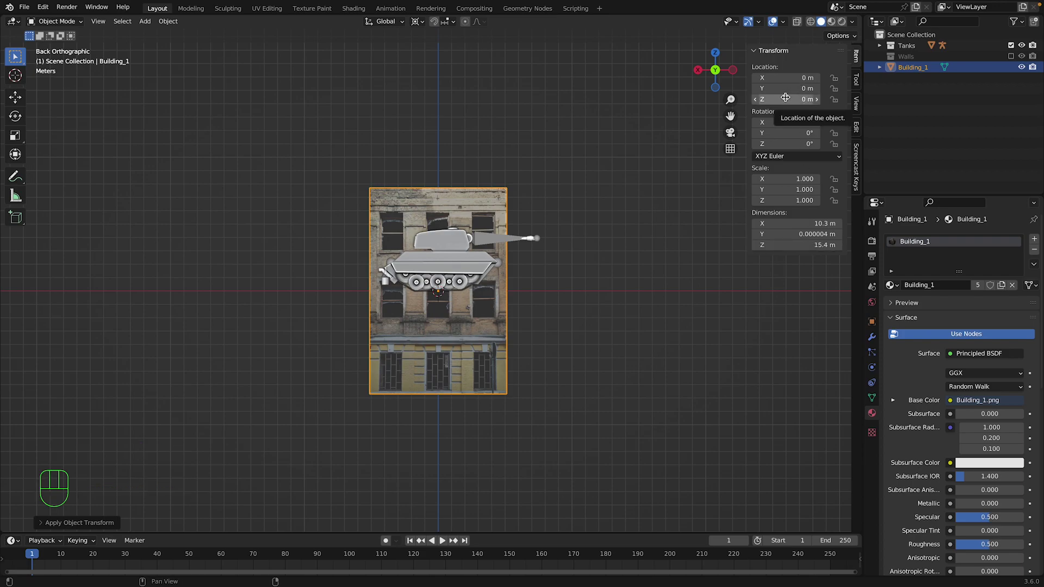
{"action": "left_click_drag", "start_coordinate": [785, 96], "coordinate": [786, 97]}
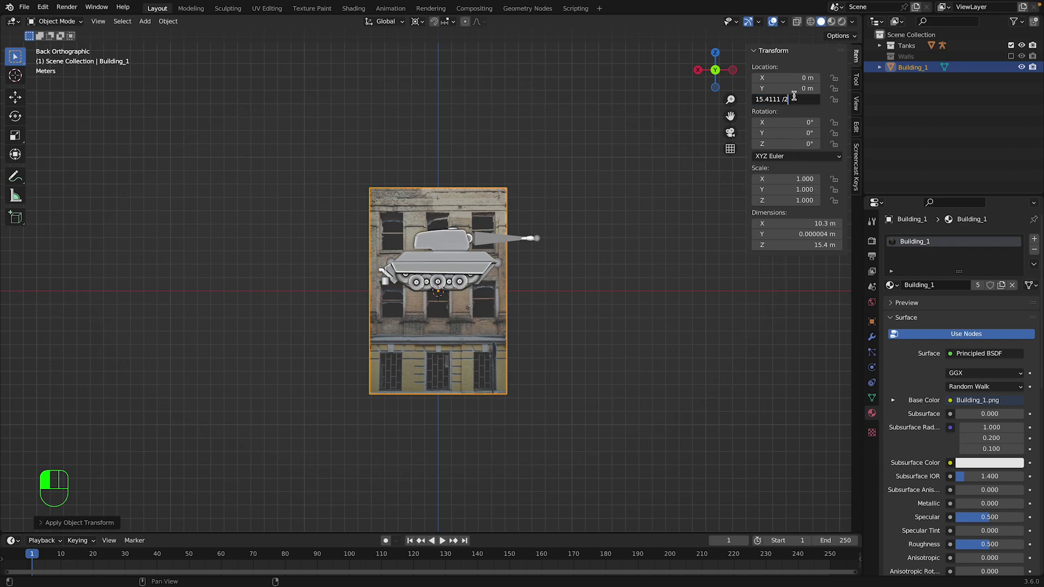
{"action": "key", "text": "Return"}
{"action": "scroll", "coordinate": [397, 347], "scroll_direction": "up", "scroll_amount": 10}
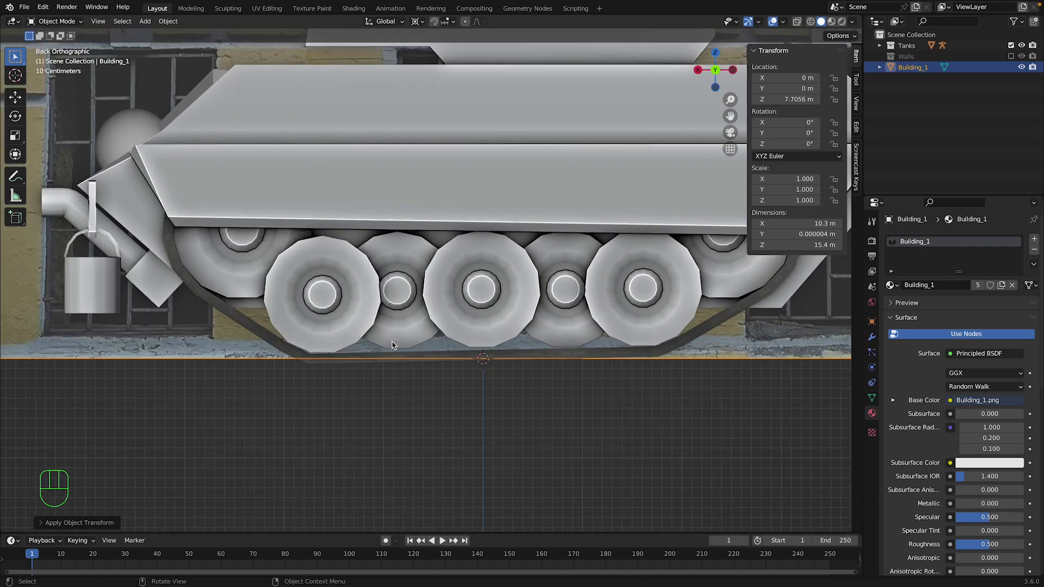
{"action": "scroll", "coordinate": [465, 392], "scroll_direction": "down", "scroll_amount": 8}
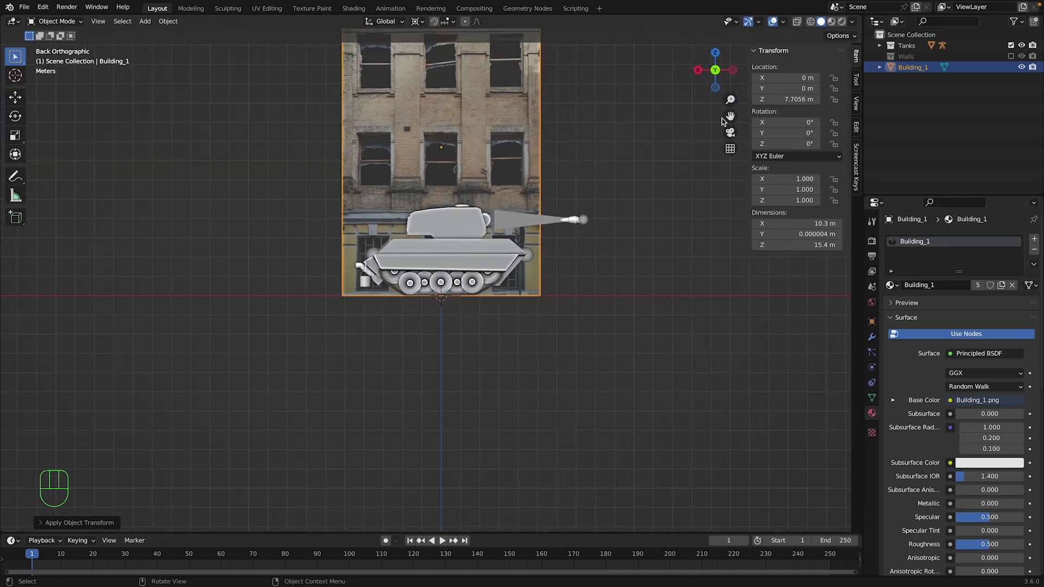
Apply all transforms to the raised building plane and set the transform pivot point to Median Point.
{"action": "left_click_drag", "start_coordinate": [722, 119], "coordinate": [701, 199]}
{"action": "key", "text": "super+a"}
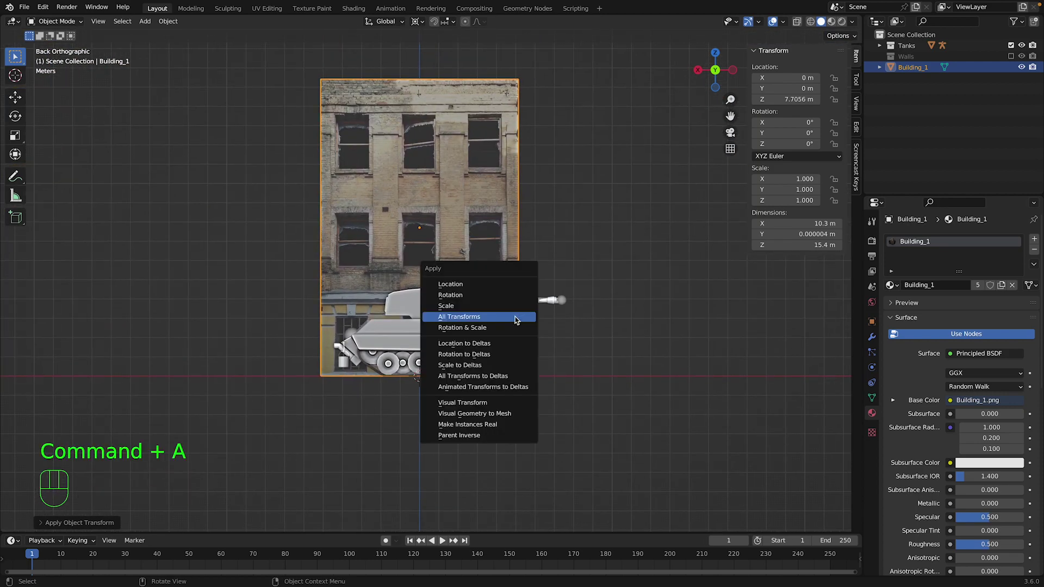
{"action": "left_click", "coordinate": [516, 320]}
{"action": "left_click_drag", "start_coordinate": [715, 70], "coordinate": [374, 27]}
{"action": "left_click", "coordinate": [418, 21]}
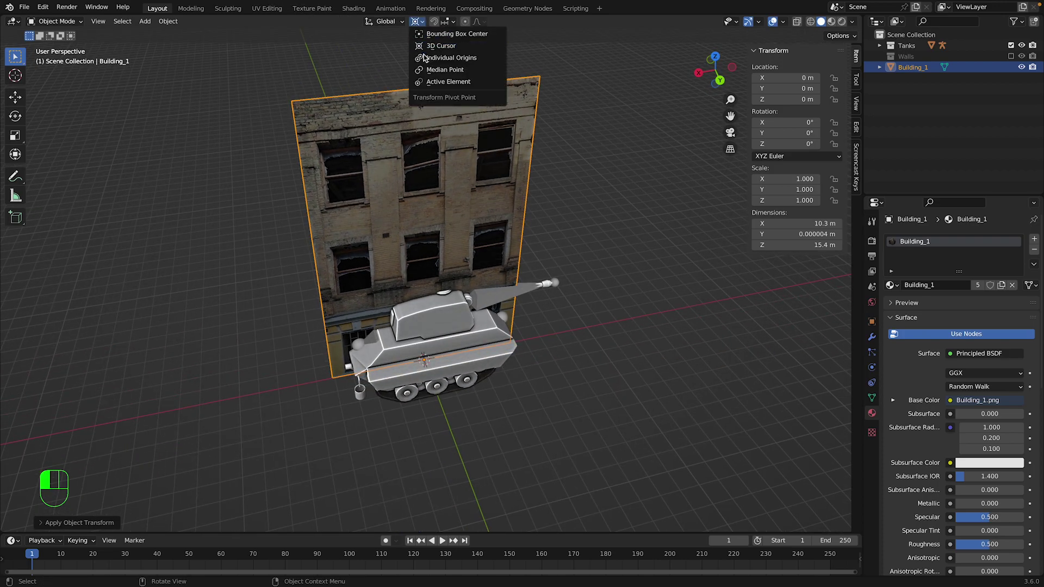
{"action": "left_click", "coordinate": [435, 67]}
{"action": "scroll", "coordinate": [482, 171], "scroll_direction": "down", "scroll_amount": 2}
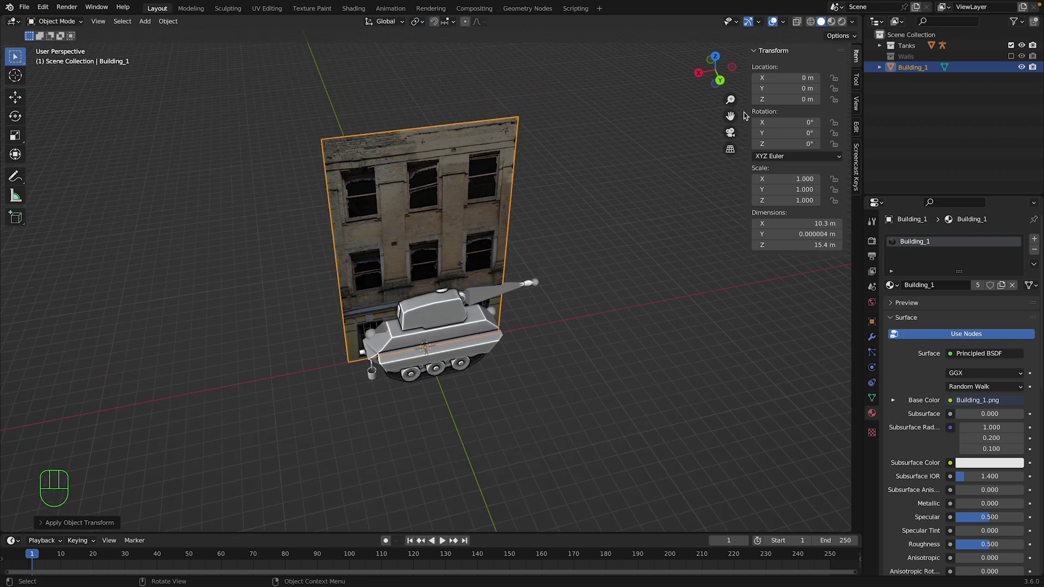
Return to the back orthographic view of the facade and hide the Tanks collection.
{"action": "left_click", "coordinate": [720, 81]}
{"action": "scroll", "coordinate": [347, 227], "scroll_direction": "up", "scroll_amount": 4}
{"action": "key", "text": "Tab"}
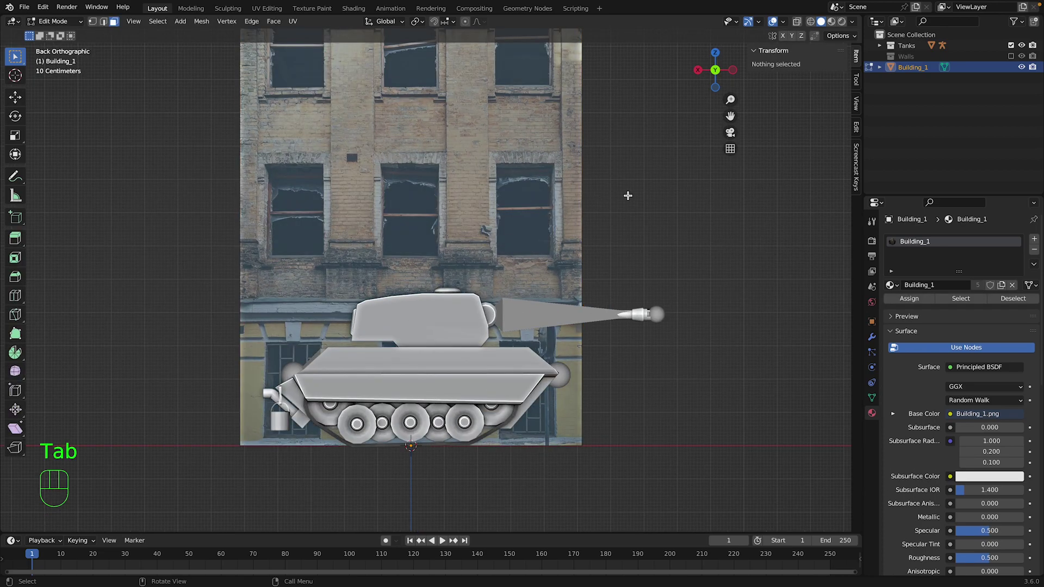
{"action": "key", "text": "Tab"}
{"action": "left_click", "coordinate": [1012, 46]}
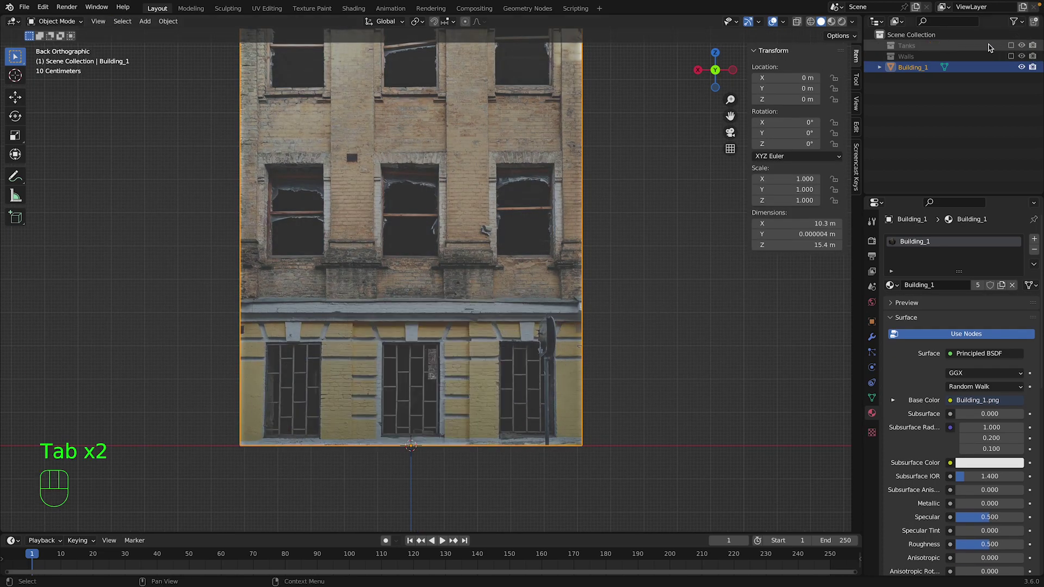
Show the Walls collection, inspect the objects it contains, and hide it again.
{"action": "left_click", "coordinate": [905, 56]}
{"action": "left_click", "coordinate": [1011, 56]}
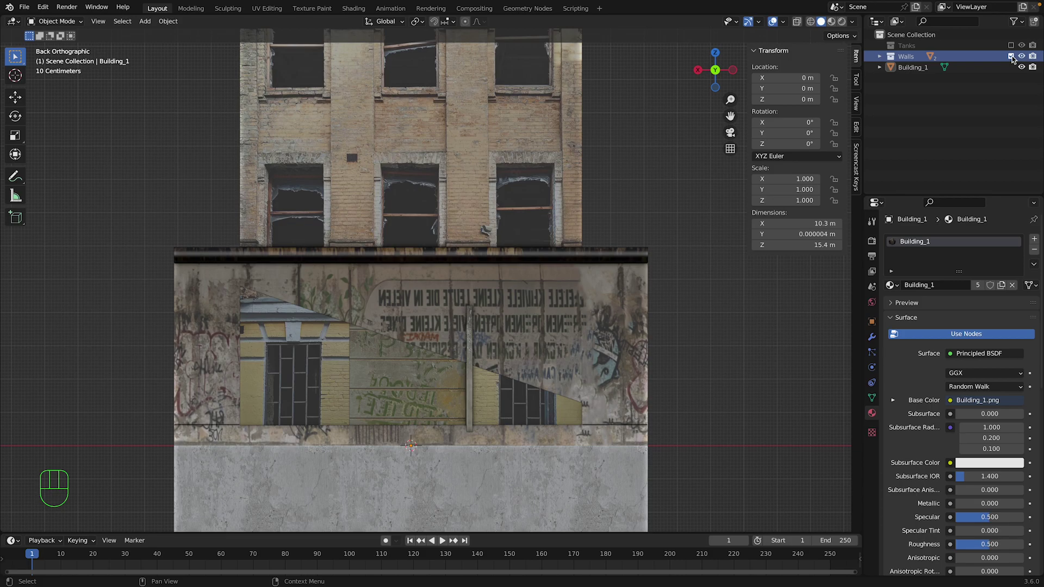
{"action": "left_click", "coordinate": [880, 57]}
{"action": "right_click", "coordinate": [928, 96]}
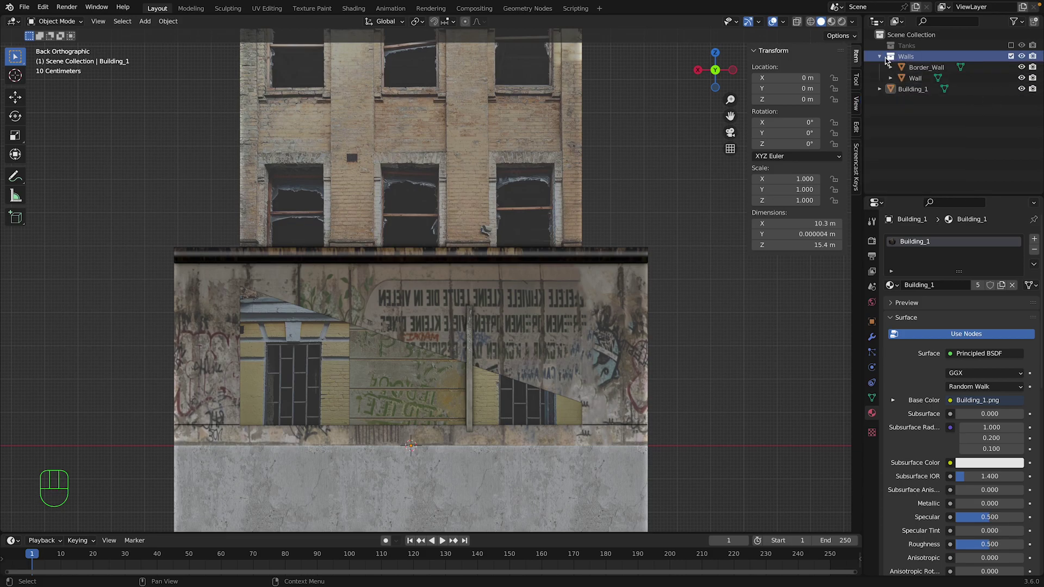
{"action": "left_click", "coordinate": [1011, 56]}
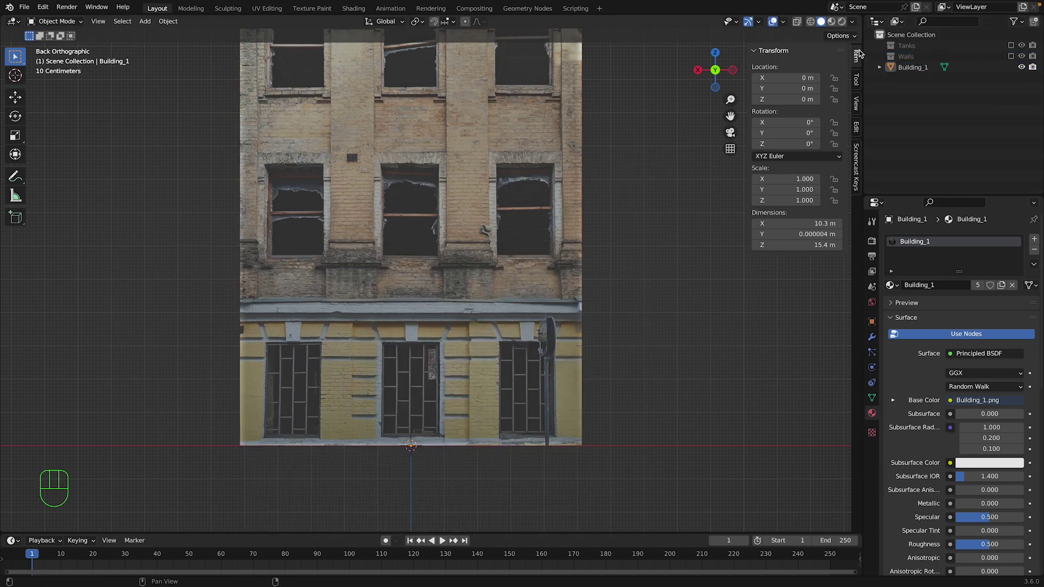
Create a new collection in the scene and name it Buildings.
{"action": "right_click", "coordinate": [909, 97]}
{"action": "left_click", "coordinate": [905, 87]}
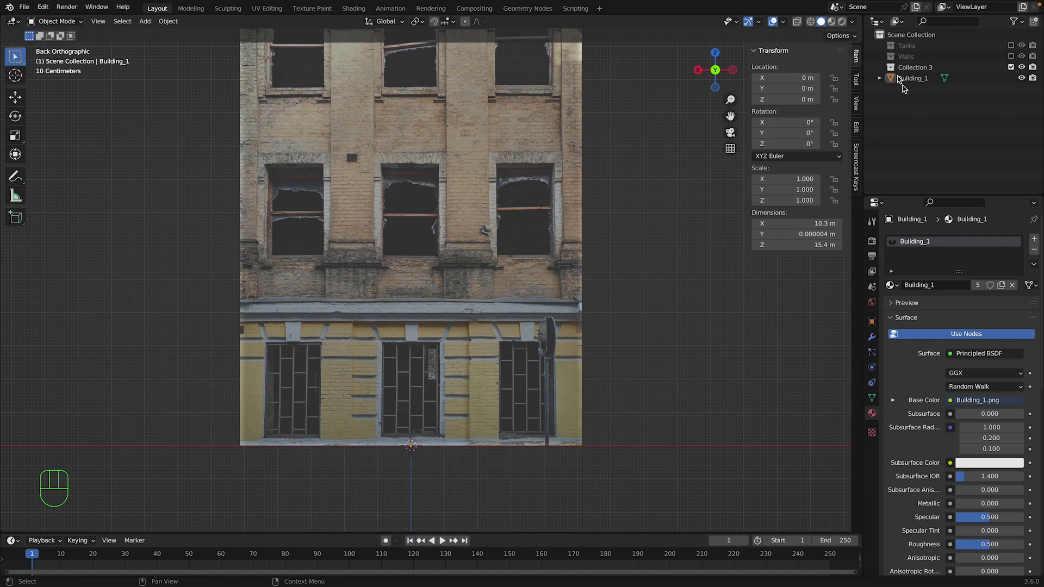
{"action": "left_click", "coordinate": [907, 68]}
{"action": "double_click", "coordinate": [907, 68]}
{"action": "type", "text": "Bu"}
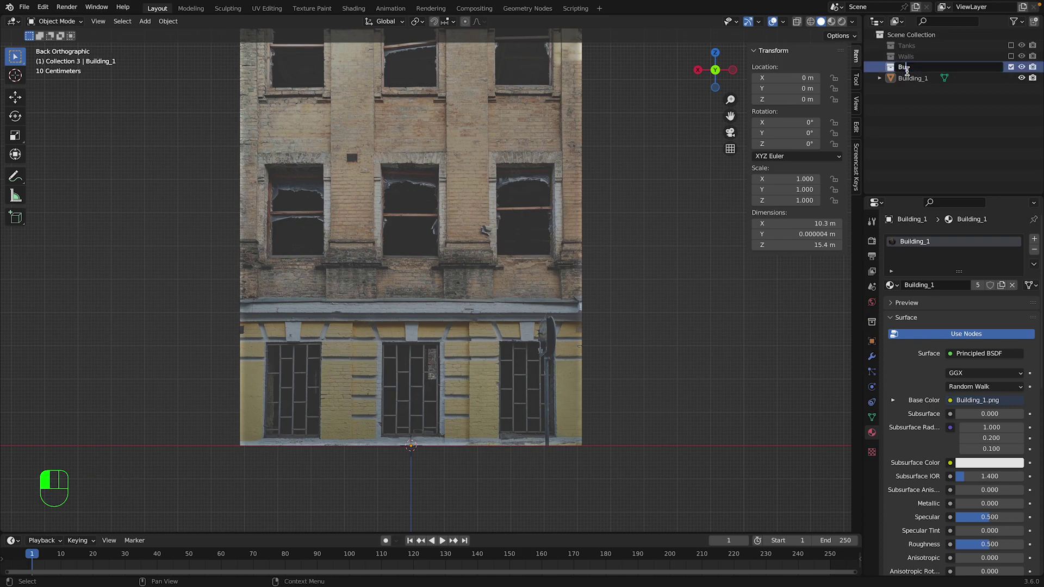
{"action": "type", "text": "ildings"}
{"action": "key", "text": "Return"}
Move the Building_1 plane into the Buildings collection and save the file.
{"action": "left_click_drag", "start_coordinate": [914, 78], "coordinate": [916, 71]}
{"action": "left_click", "coordinate": [911, 90]}
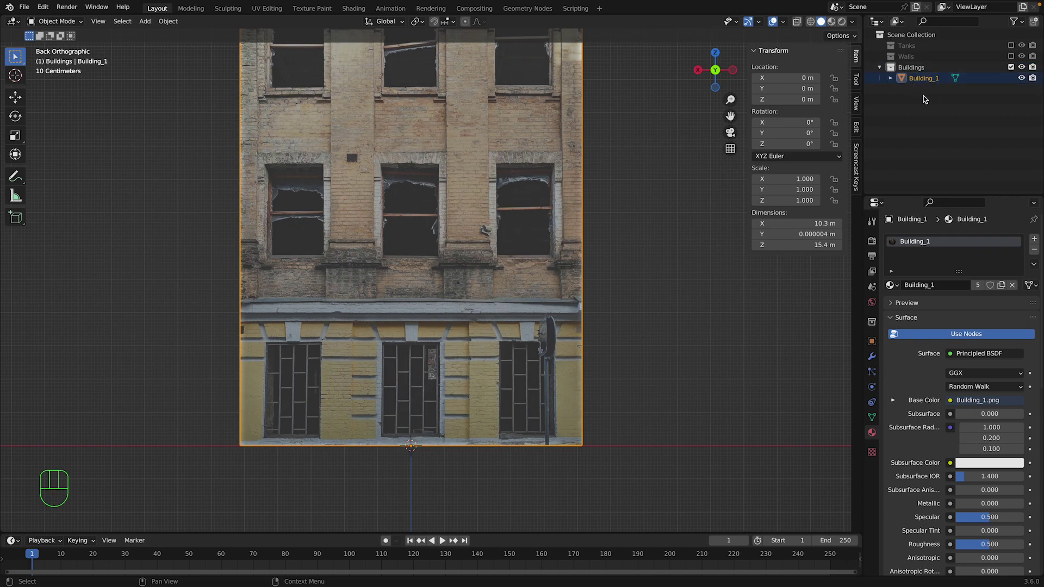
{"action": "key", "text": "super+s"}
{"action": "left_click", "coordinate": [459, 163]}
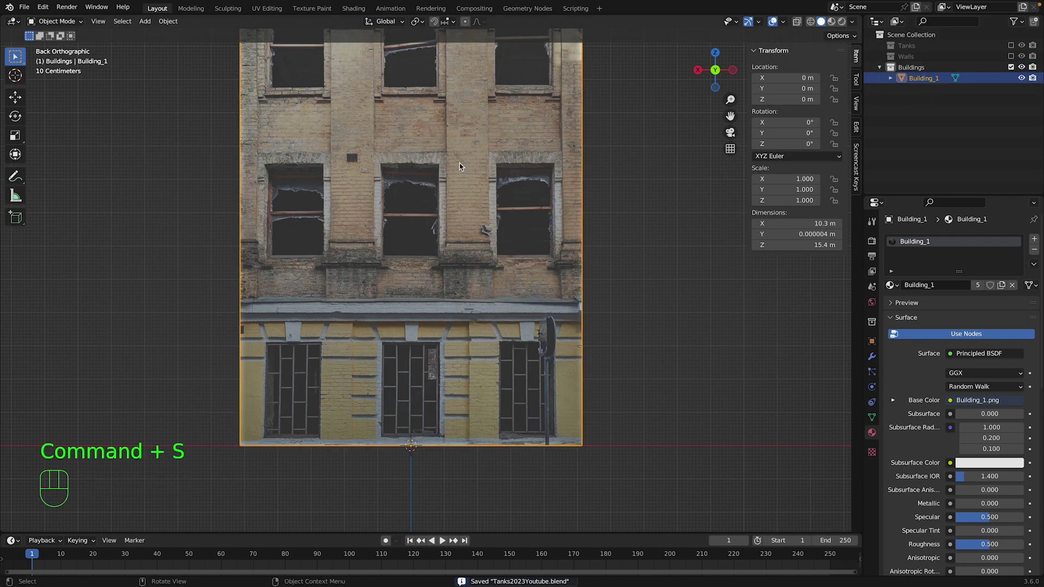
In Edit Mode, add a horizontal loop cut along the lower edge of the ledge above the ground floor, at about 3.73 m height.
{"action": "scroll", "coordinate": [459, 163], "scroll_direction": "down", "scroll_amount": 2}
{"action": "left_click_drag", "start_coordinate": [731, 116], "coordinate": [727, 137]}
{"action": "key", "text": "Tab"}
{"action": "scroll", "coordinate": [370, 185], "scroll_direction": "up", "scroll_amount": 2}
{"action": "key", "text": "a"}
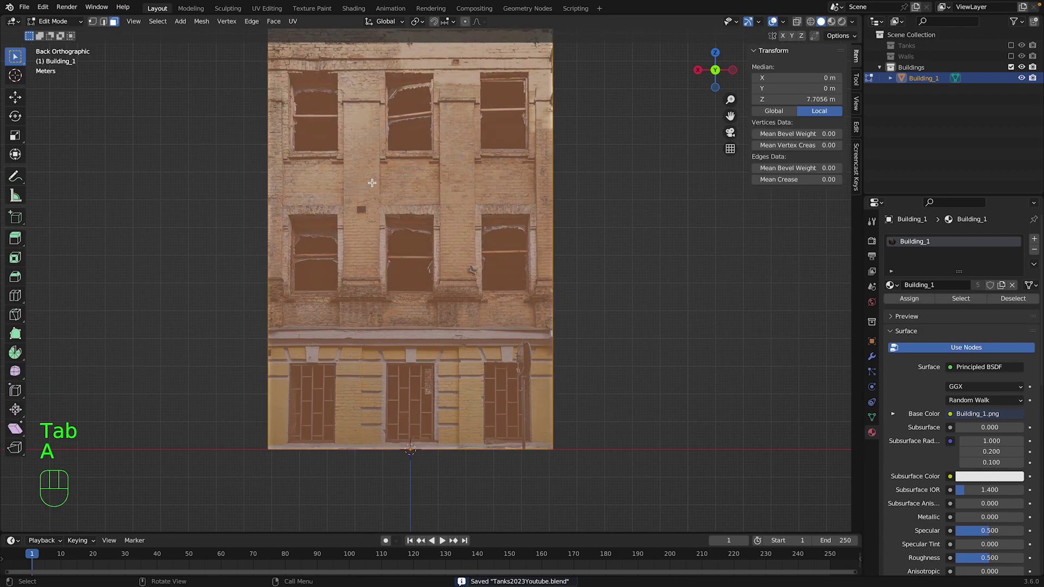
{"action": "key", "text": "a"}
{"action": "scroll", "coordinate": [353, 381], "scroll_direction": "up", "scroll_amount": 2}
{"action": "key", "text": "super+r"}
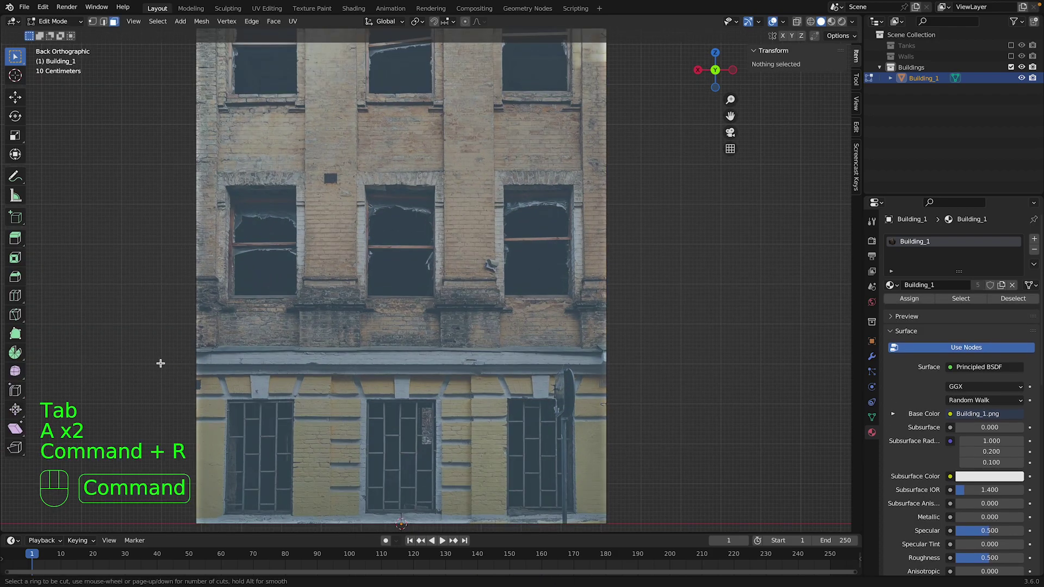
{"action": "left_click", "coordinate": [193, 364]}
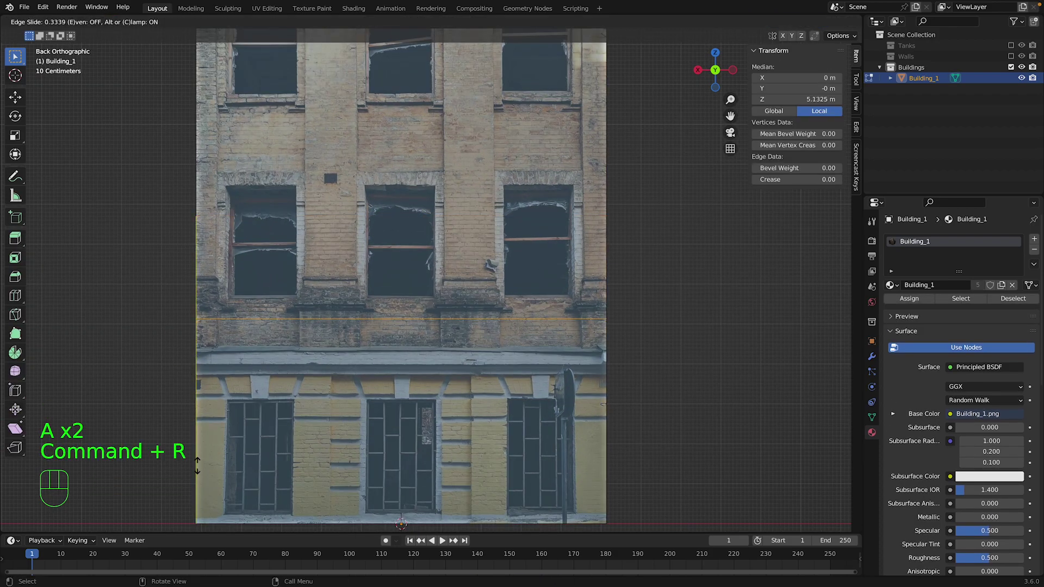
{"action": "left_click", "coordinate": [192, 522]}
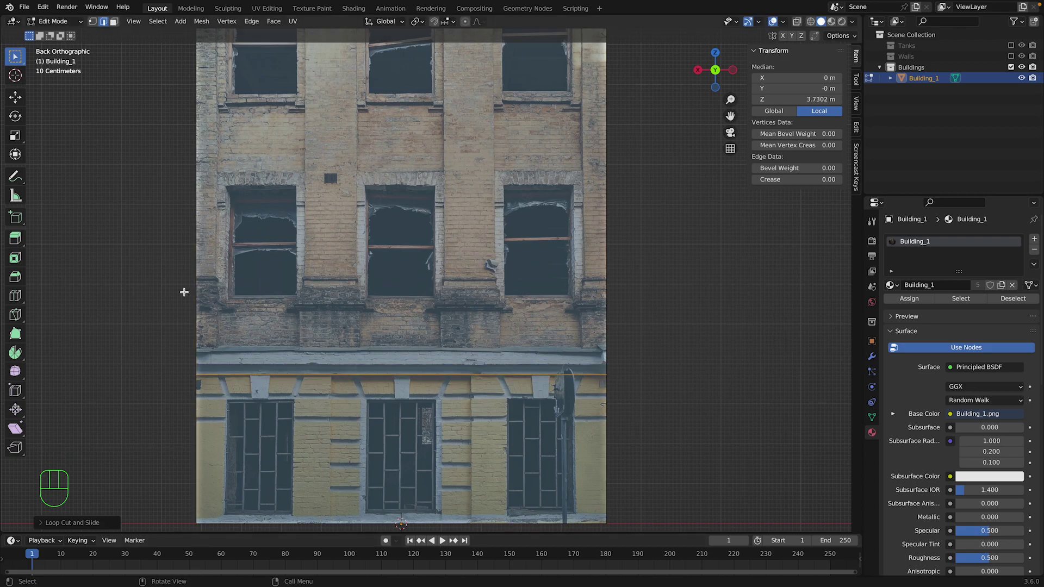
Add a second horizontal loop cut along the upper edge of the ledge, at about 4.4 m height.
{"action": "key", "text": "super+r"}
{"action": "left_click", "coordinate": [190, 223]}
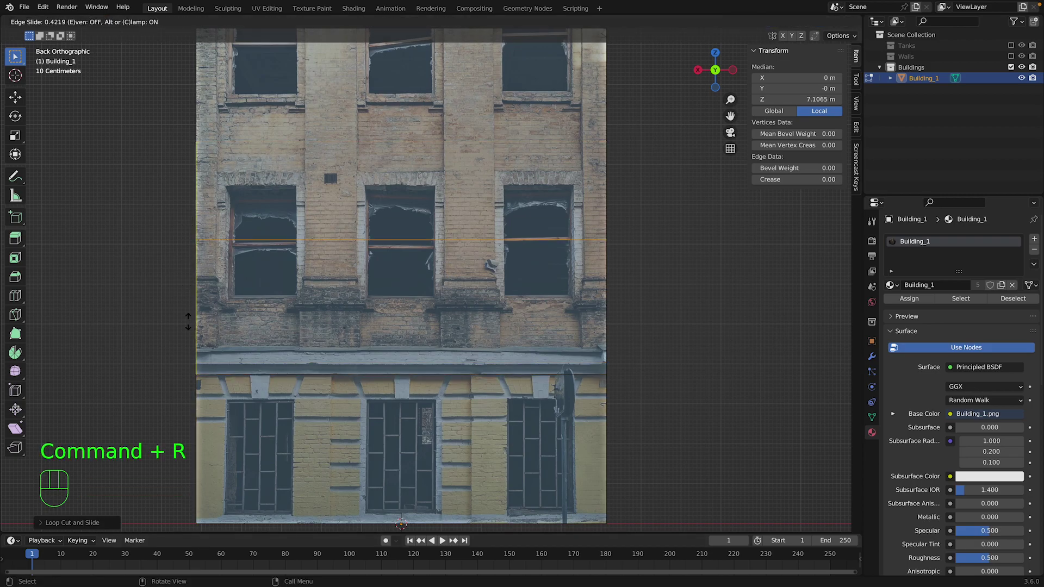
{"action": "left_click", "coordinate": [180, 429]}
Add a vertical loop cut between the left and middle window columns, at about X 2.4 m.
{"action": "scroll", "coordinate": [239, 288], "scroll_direction": "down", "scroll_amount": 2}
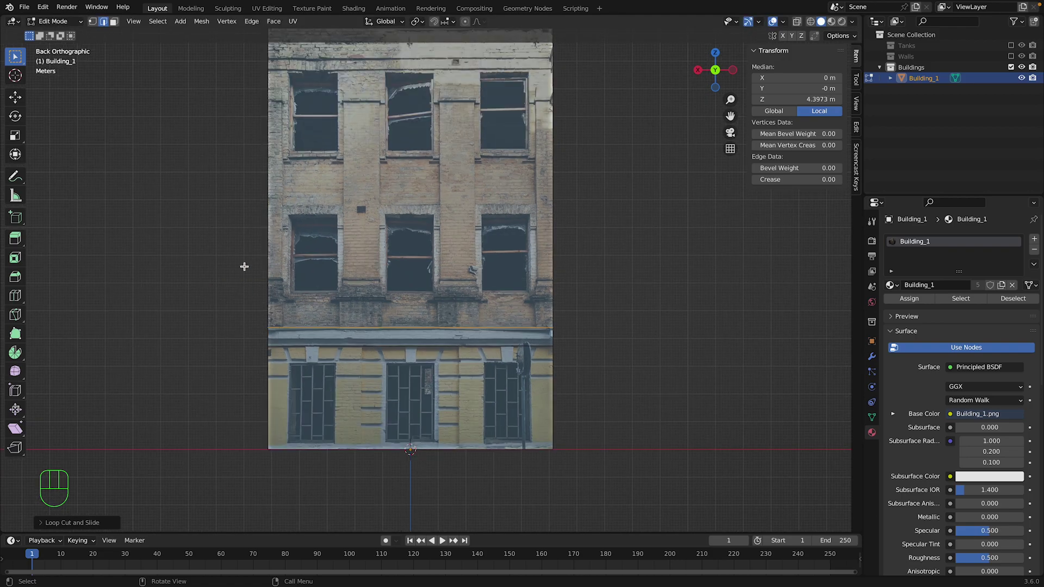
{"action": "key", "text": "super+r"}
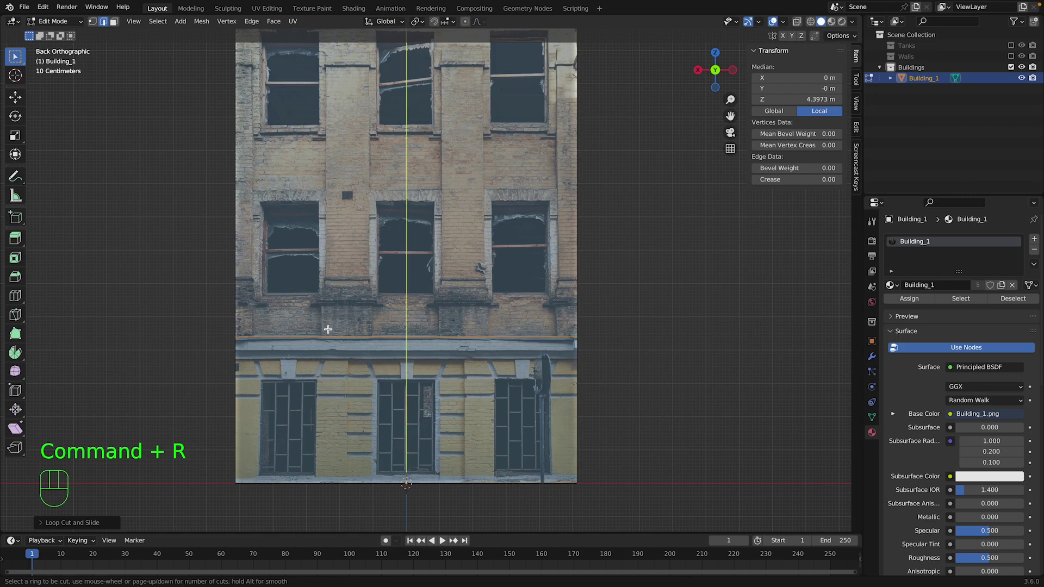
{"action": "left_click", "coordinate": [328, 331]}
{"action": "left_click", "coordinate": [248, 322]}
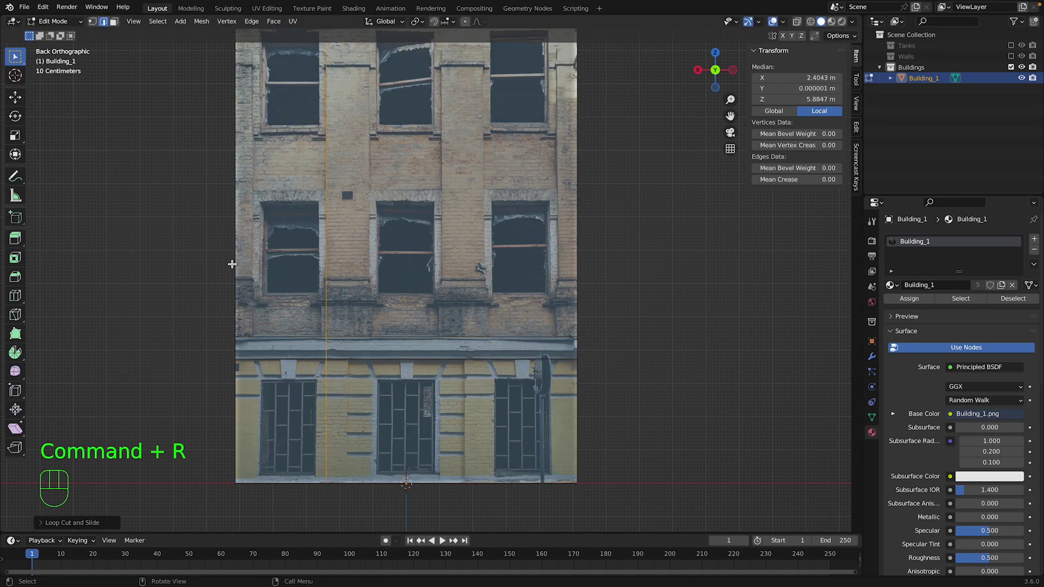
Try another loop cut from the facade's left edge above the ledge, and undo it.
{"action": "key", "text": "super+r"}
{"action": "left_click", "coordinate": [236, 269]}
{"action": "left_click", "coordinate": [238, 271]}
{"action": "key", "text": "super+z"}
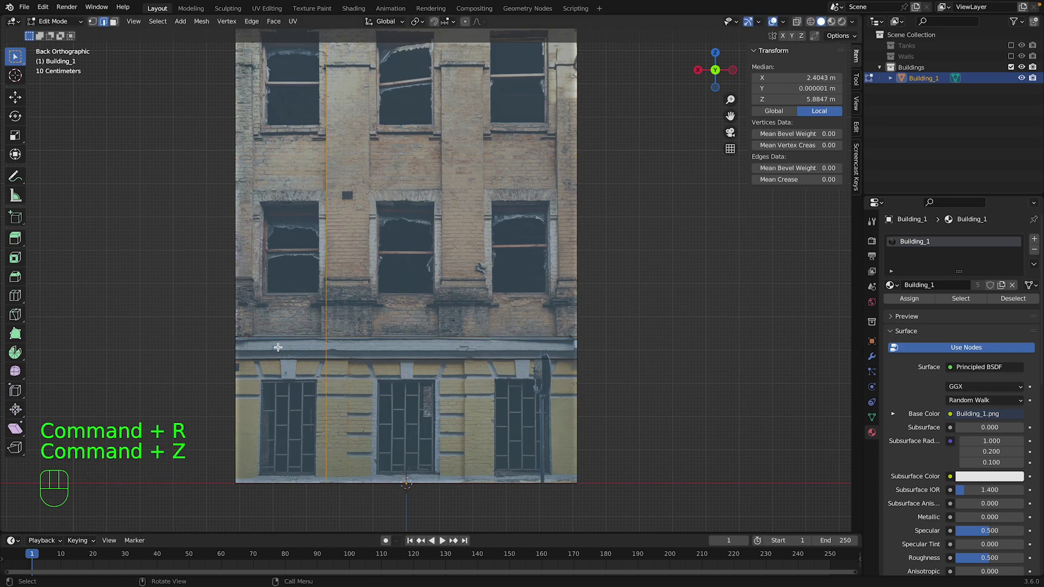
Try a vertical loop cut near the facade's left edge, and undo it together with the earlier vertical cut at about X 2.4 m.
{"action": "key", "text": "super+r"}
{"action": "left_click", "coordinate": [280, 349]}
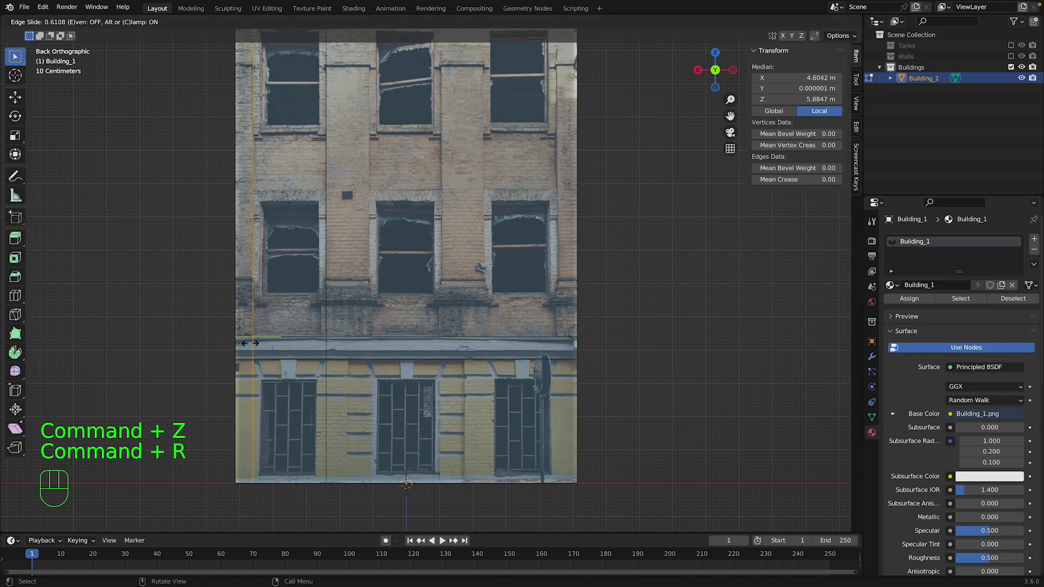
{"action": "left_click", "coordinate": [251, 344]}
{"action": "key", "text": "super+z"}
{"action": "key", "text": "super+z"}
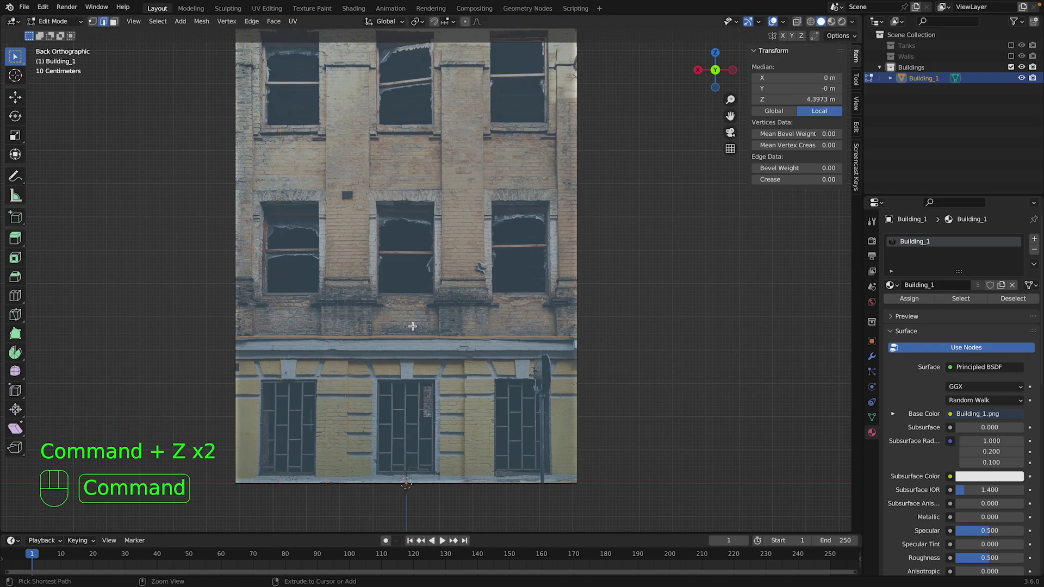
Try a horizontal loop cut below the middle-row windows at about 5.38 m height and one more loop cut above it, and undo both.
{"action": "scroll", "coordinate": [385, 315], "scroll_direction": "down", "scroll_amount": 1}
{"action": "scroll", "coordinate": [300, 229], "scroll_direction": "up", "scroll_amount": 2}
{"action": "scroll", "coordinate": [300, 229], "scroll_direction": "up", "scroll_amount": 1}
{"action": "key", "text": "super+r"}
{"action": "left_click", "coordinate": [161, 278]}
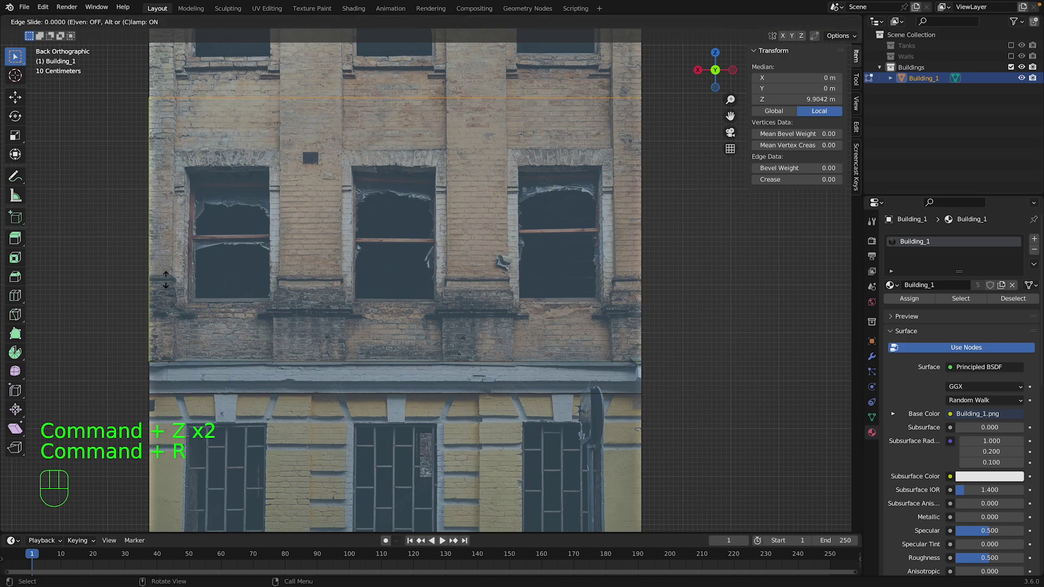
{"action": "left_click", "coordinate": [138, 496]}
{"action": "key", "text": "super+r"}
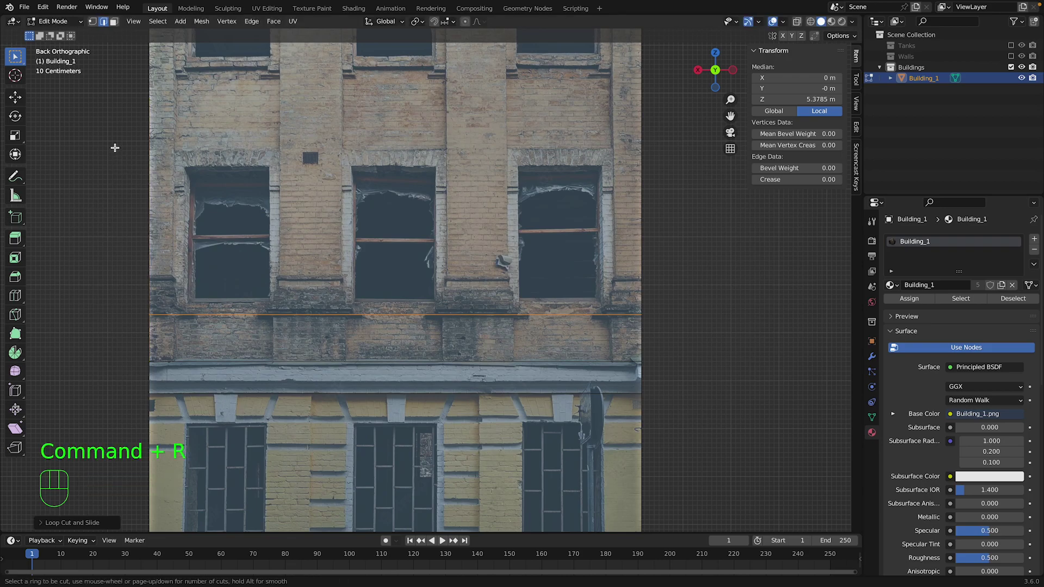
{"action": "left_click", "coordinate": [154, 149]}
{"action": "left_click", "coordinate": [154, 195]}
{"action": "key", "text": "super+z"}
{"action": "key", "text": "super+z"}
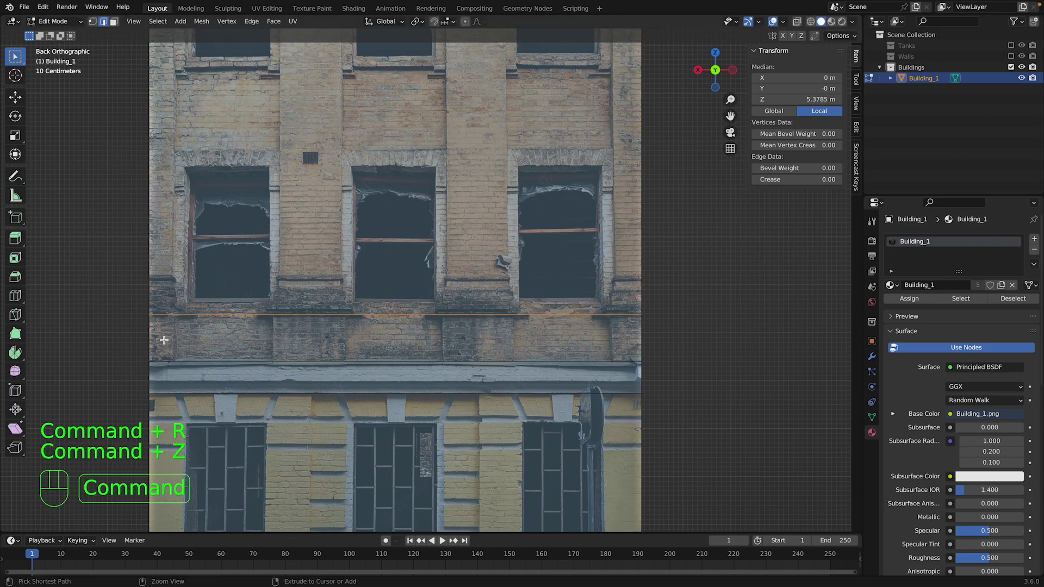
Add horizontal loop cuts just below and just above the middle-row windows, at about 5.5 m and 8.8 m height.
{"action": "key", "text": "super+r"}
{"action": "left_click", "coordinate": [150, 315]}
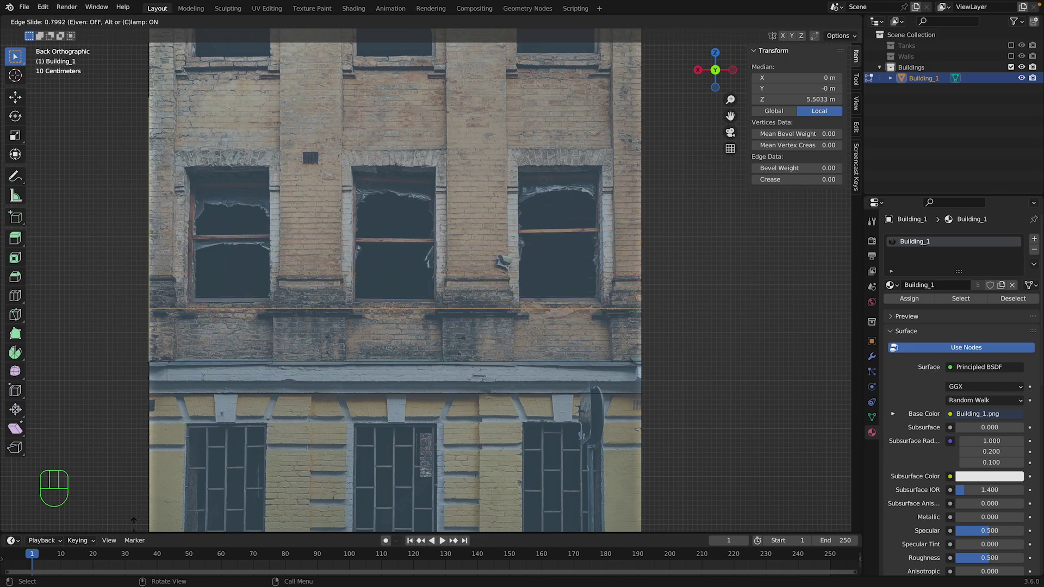
{"action": "left_click", "coordinate": [147, 300]}
{"action": "key", "text": "super+r"}
{"action": "left_click", "coordinate": [136, 229]}
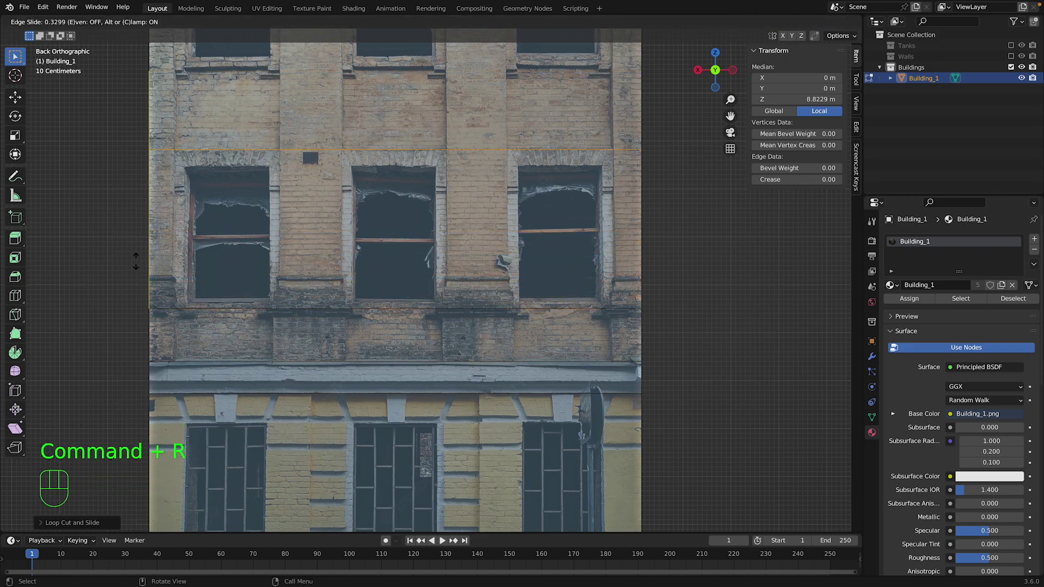
{"action": "left_click", "coordinate": [135, 262]}
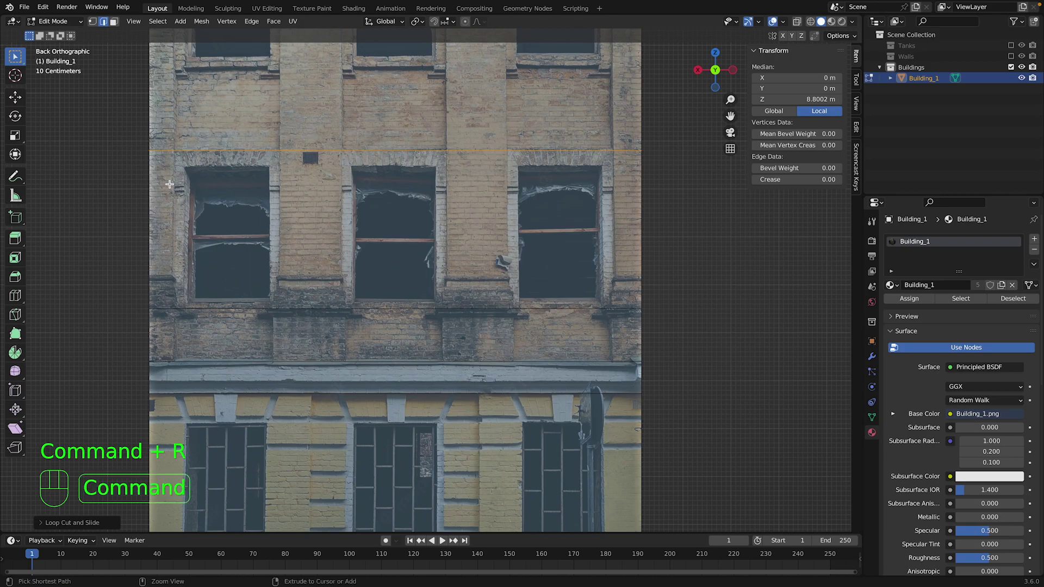
Add vertical loop cuts along both outer sides of the left window column's surrounds, the outermost at about X 4.62 m.
{"action": "key", "text": "super+r"}
{"action": "left_click", "coordinate": [168, 135]}
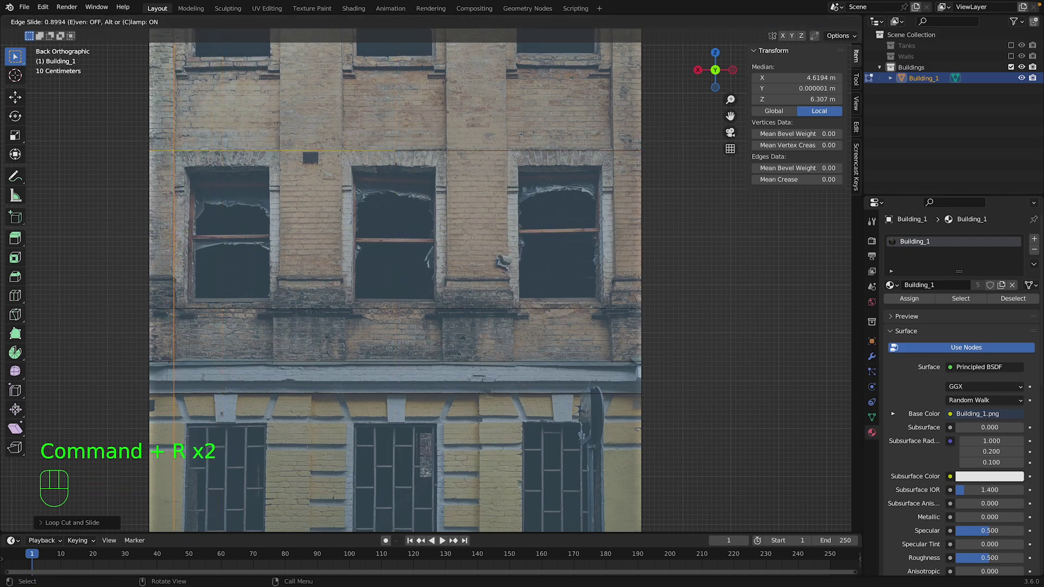
{"action": "left_click", "coordinate": [152, 122]}
{"action": "key", "text": "super+r"}
{"action": "left_click", "coordinate": [250, 139]}
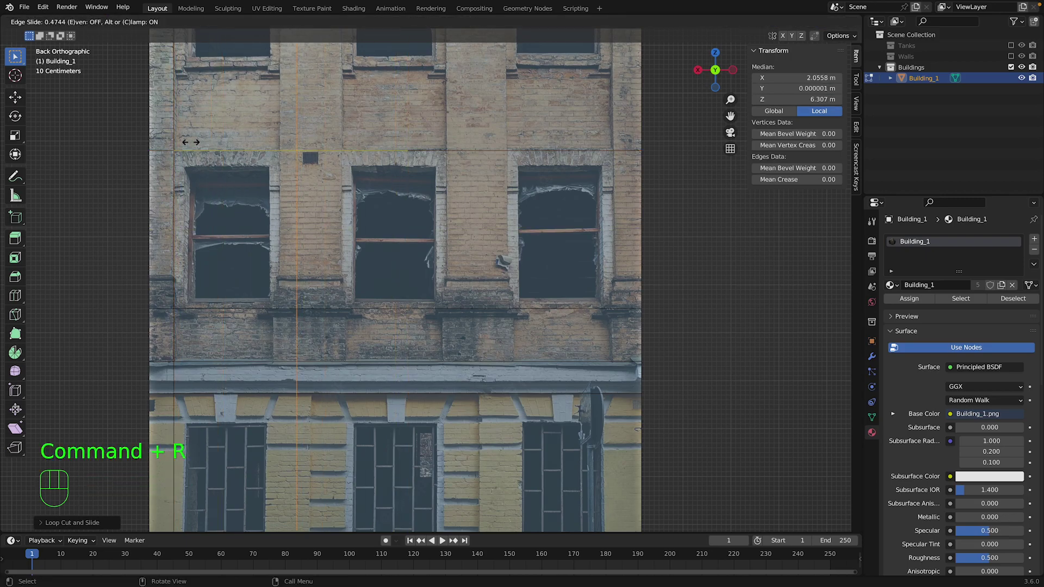
{"action": "left_click", "coordinate": [175, 143]}
Add vertical loop cuts along both sides of the middle window column's surrounds, the first at about X 1.13 m.
{"action": "key", "text": "super+r"}
{"action": "left_click", "coordinate": [265, 133]}
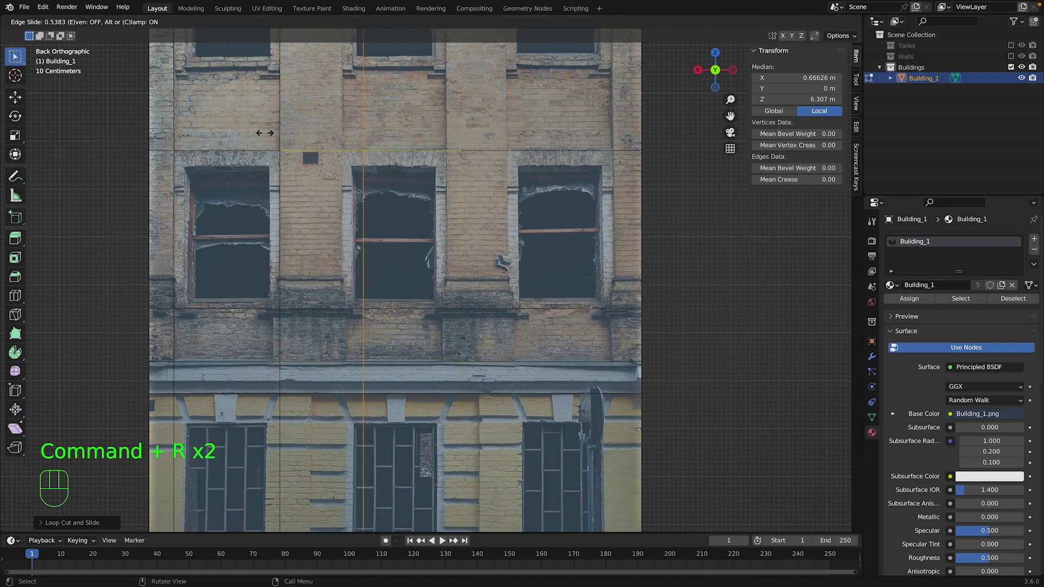
{"action": "left_click", "coordinate": [242, 133]}
{"action": "key", "text": "super+r"}
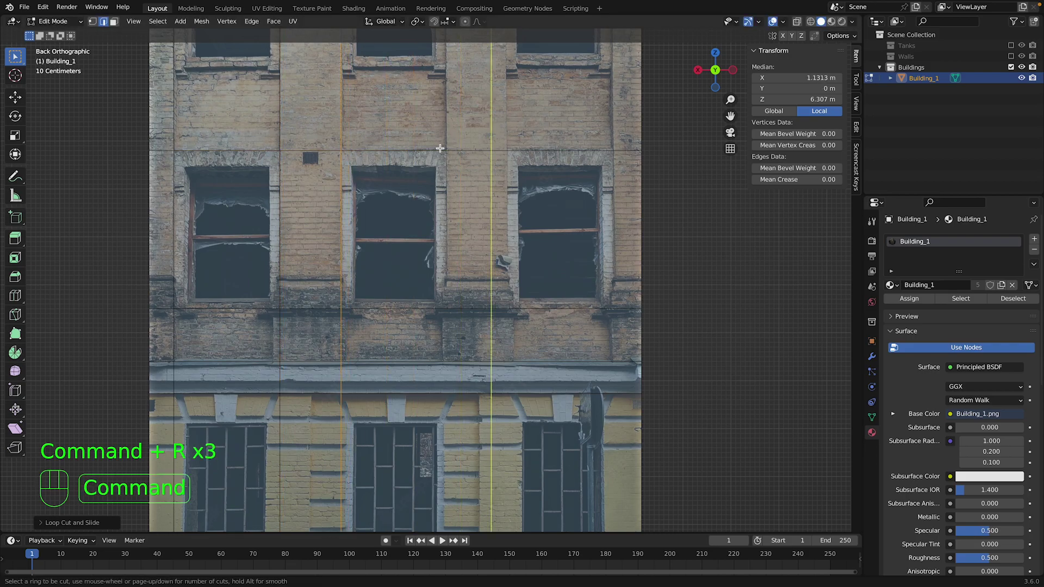
{"action": "left_click", "coordinate": [413, 148]}
{"action": "left_click", "coordinate": [395, 153]}
Add vertical loop cuts along both sides of the right window column's surrounds, the outermost at about X -4.57 m.
{"action": "key", "text": "super+r"}
{"action": "left_click", "coordinate": [497, 156]}
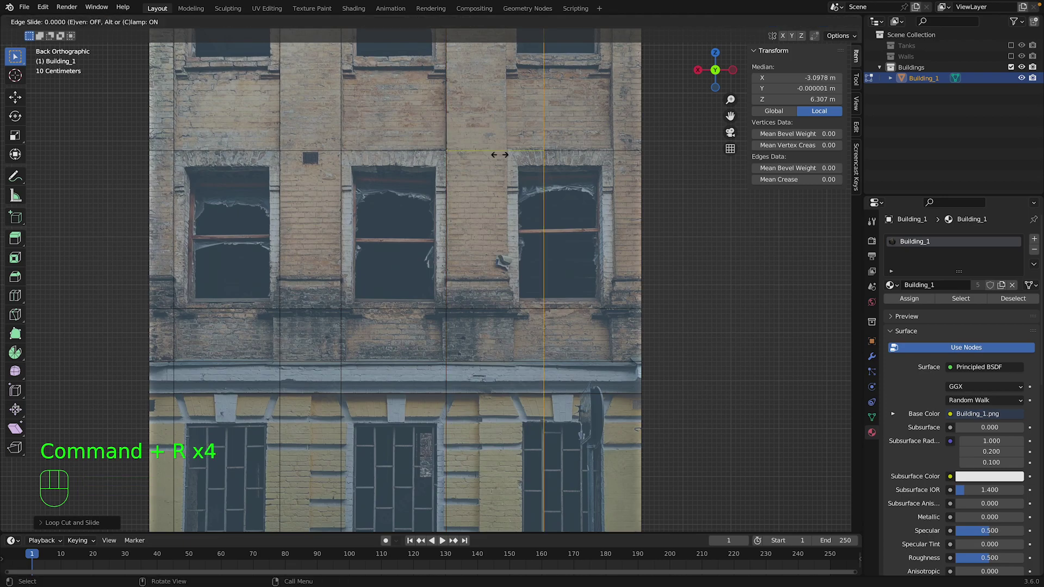
{"action": "left_click", "coordinate": [462, 155]}
{"action": "key", "text": "super+r"}
{"action": "left_click", "coordinate": [575, 152]}
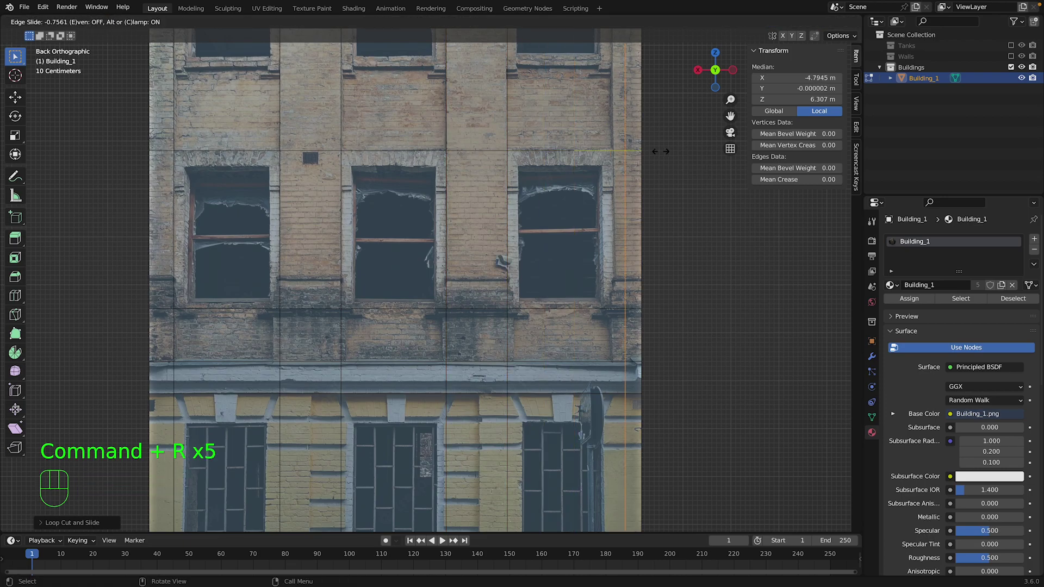
{"action": "left_click", "coordinate": [648, 154]}
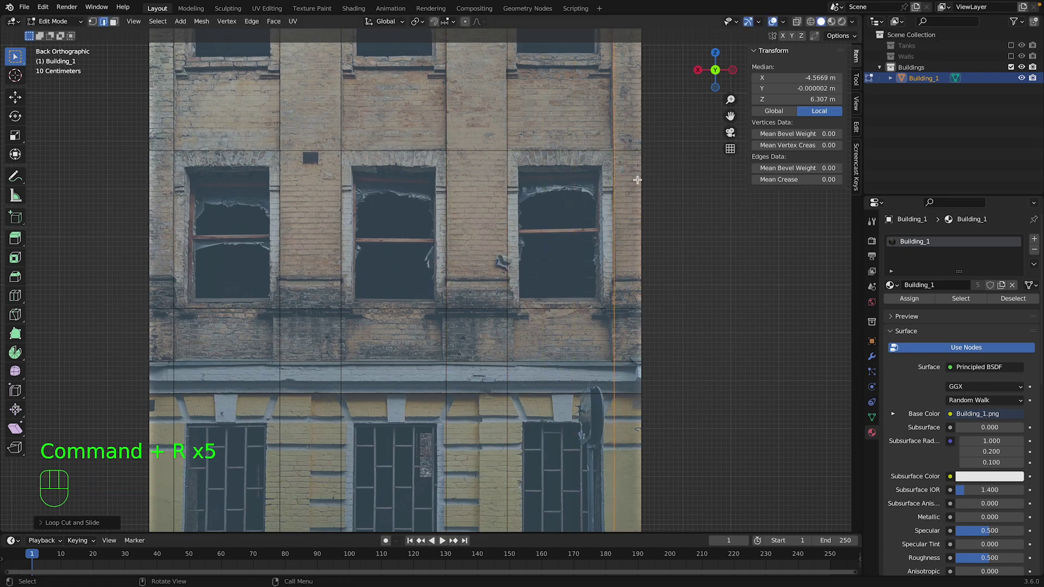
Add horizontal loop cuts just above and just below the top-row windows, at about 13.65 m and 10.51 m height.
{"action": "left_click_drag", "start_coordinate": [730, 116], "coordinate": [720, 117]}
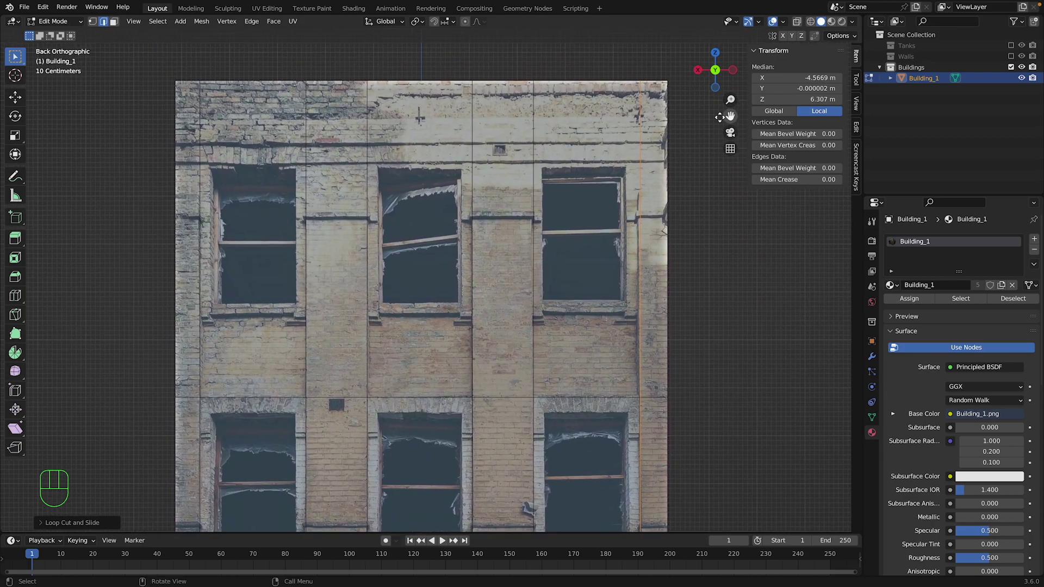
{"action": "key", "text": "ctrl+r"}
{"action": "left_click", "coordinate": [194, 163]}
{"action": "left_click", "coordinate": [202, 89]}
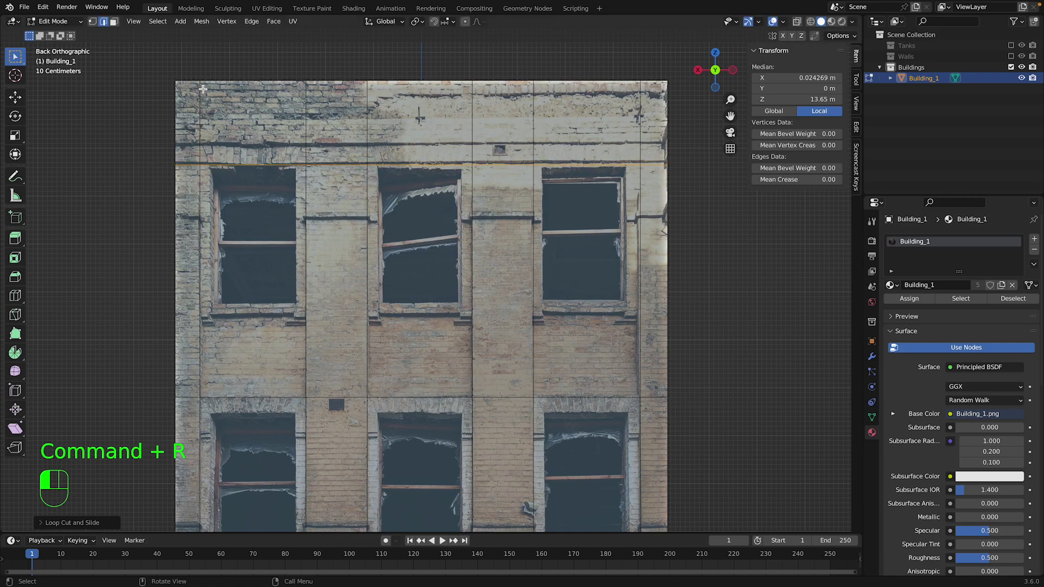
{"action": "key", "text": "ctrl+r"}
{"action": "left_click", "coordinate": [158, 281]}
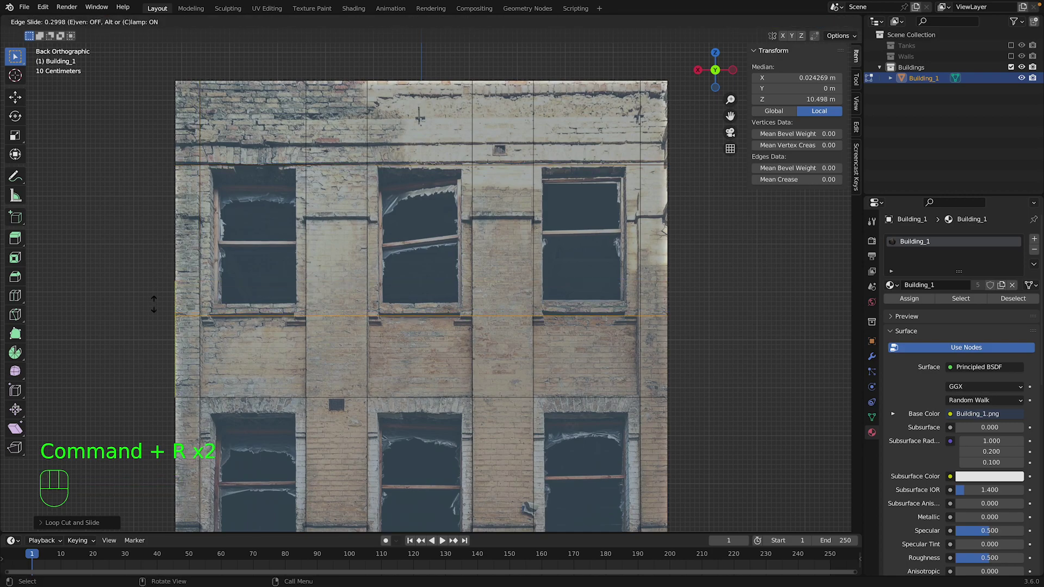
{"action": "left_click", "coordinate": [156, 304]}
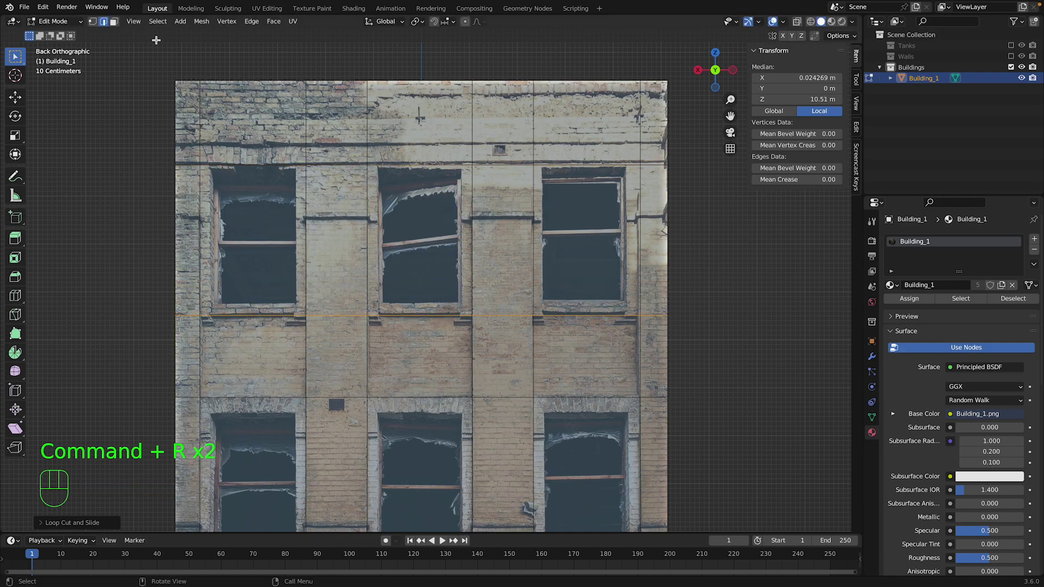
Add a vertical loop cut along the outer edge of the left column's window openings, at about X 4.31 m.
{"action": "left_click", "coordinate": [114, 21]}
{"action": "key", "text": "ctrl+r"}
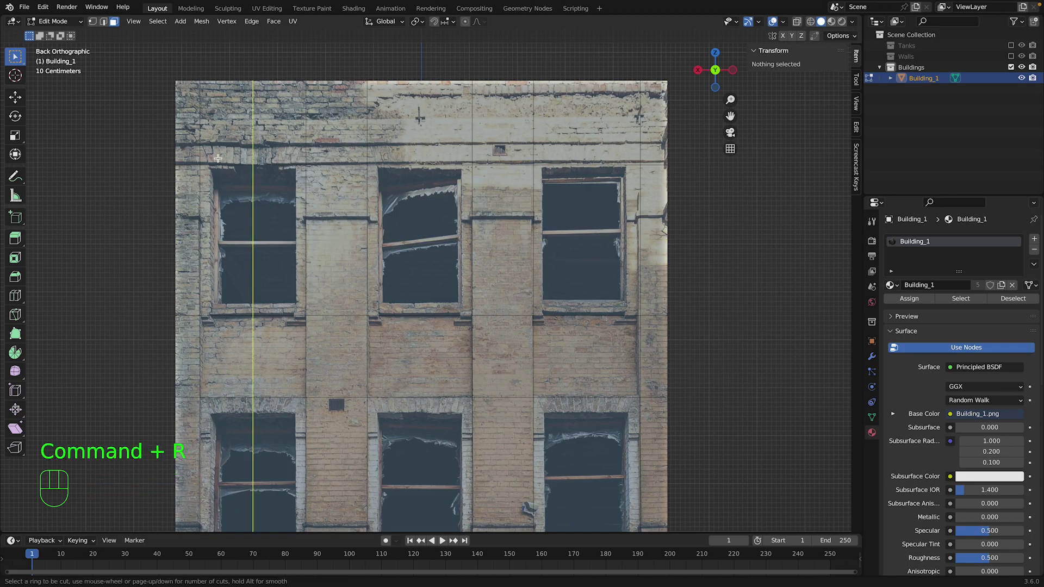
{"action": "left_click", "coordinate": [212, 178]}
{"action": "left_click", "coordinate": [174, 154]}
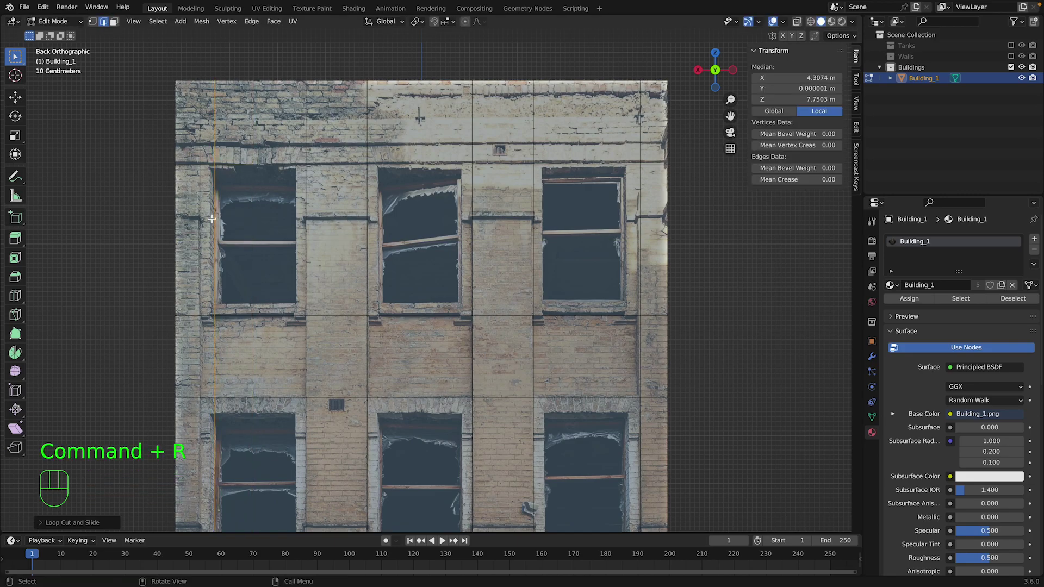
Add a horizontal loop cut along the bottom edge of the top-row window openings, at about 10.75 m height.
{"action": "scroll", "coordinate": [182, 275], "scroll_direction": "up", "scroll_amount": 3}
{"action": "key", "text": "ctrl+r"}
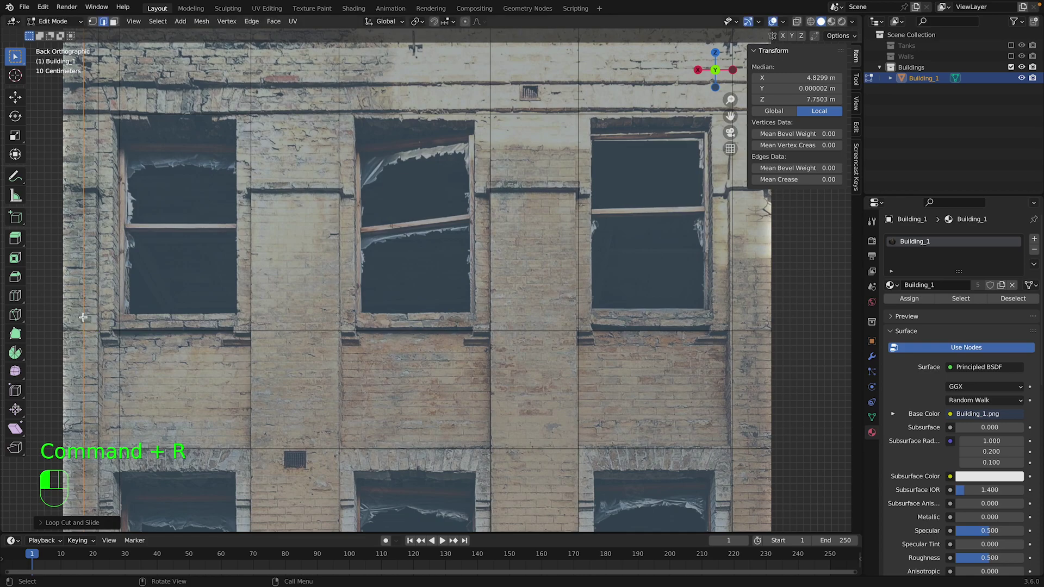
{"action": "key", "text": "ctrl+z"}
{"action": "key", "text": "ctrl+r"}
{"action": "left_click", "coordinate": [70, 353]}
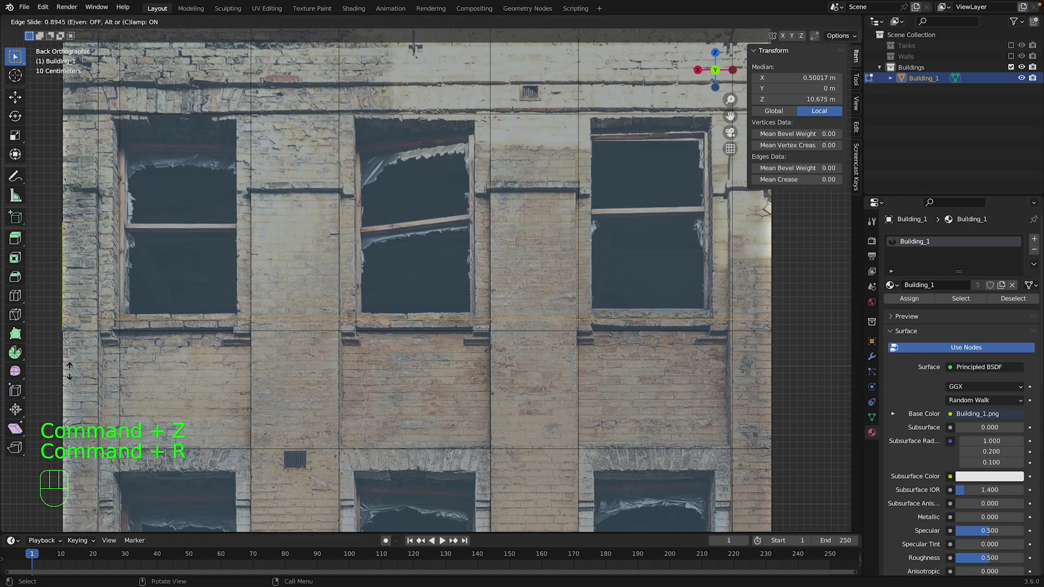
{"action": "left_click", "coordinate": [70, 365]}
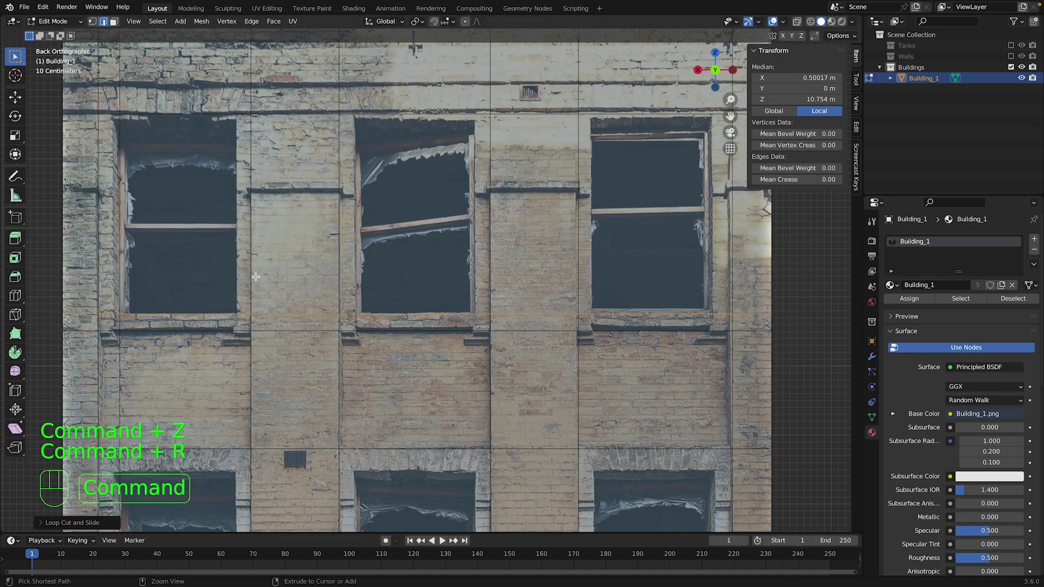
Add vertical loop cuts along both side edges of the middle column's window openings, the second at about X -0.84 m.
{"action": "key", "text": "ctrl+r"}
{"action": "left_click", "coordinate": [355, 118]}
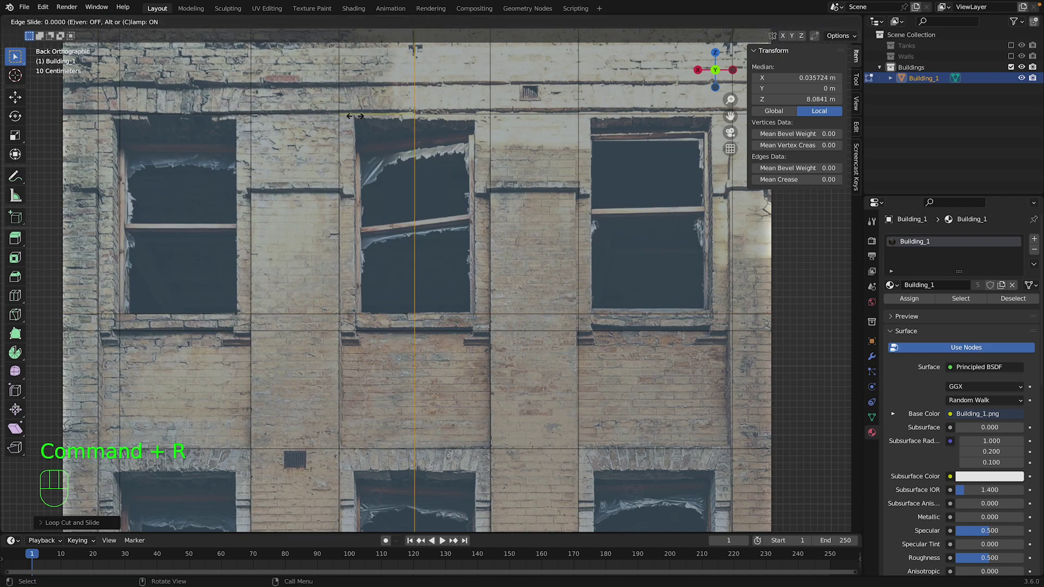
{"action": "left_click", "coordinate": [297, 123]}
{"action": "key", "text": "ctrl+r"}
{"action": "left_click", "coordinate": [425, 118]}
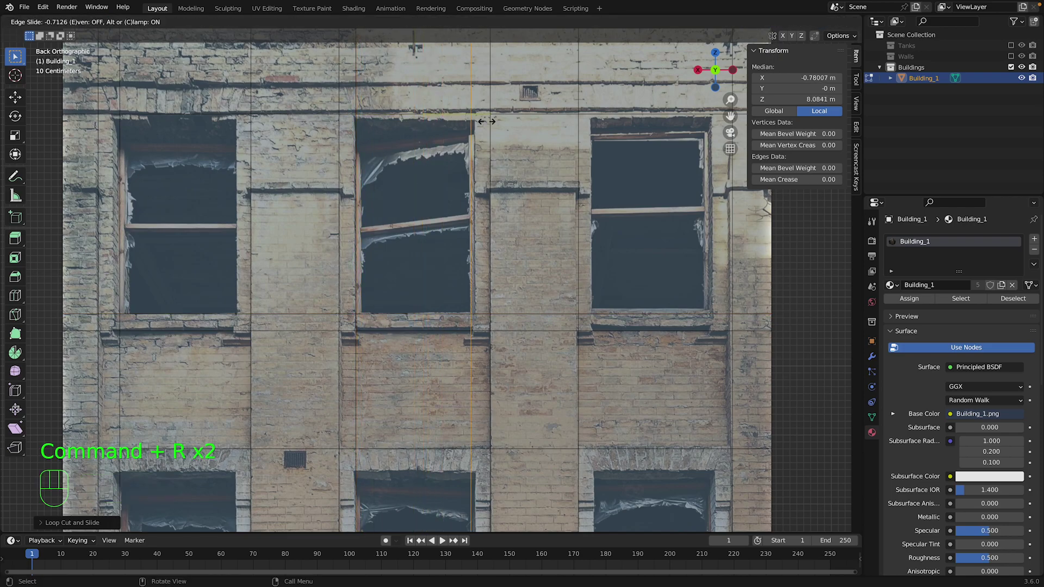
{"action": "left_click", "coordinate": [487, 166]}
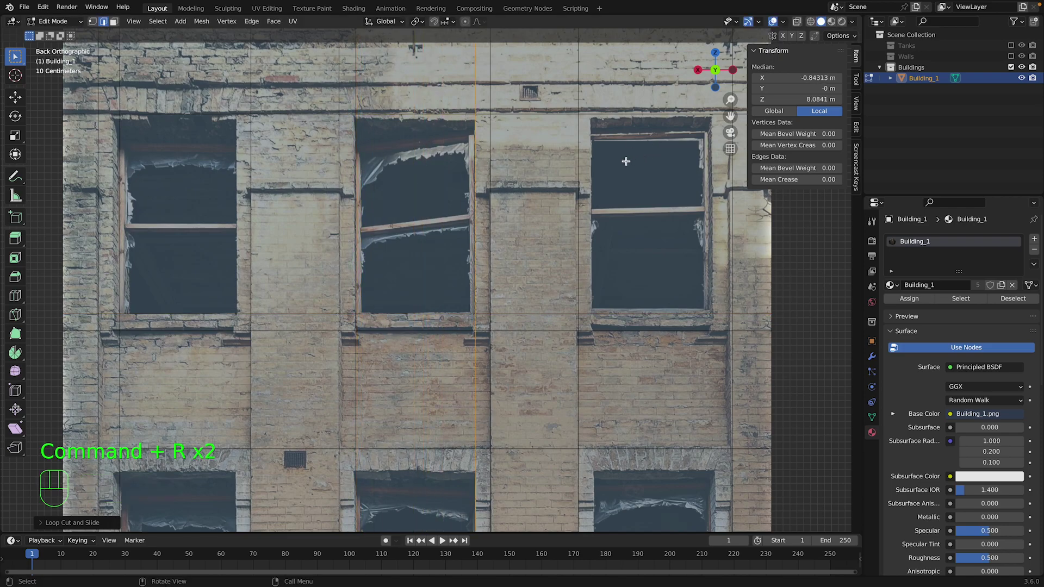
Add a vertical loop cut along the right windows' inner edge at about X -2.56 m and a horizontal one along the top-row openings' upper edge at about 13.39 m.
{"action": "key", "text": "ctrl+r"}
{"action": "left_click", "coordinate": [625, 115]}
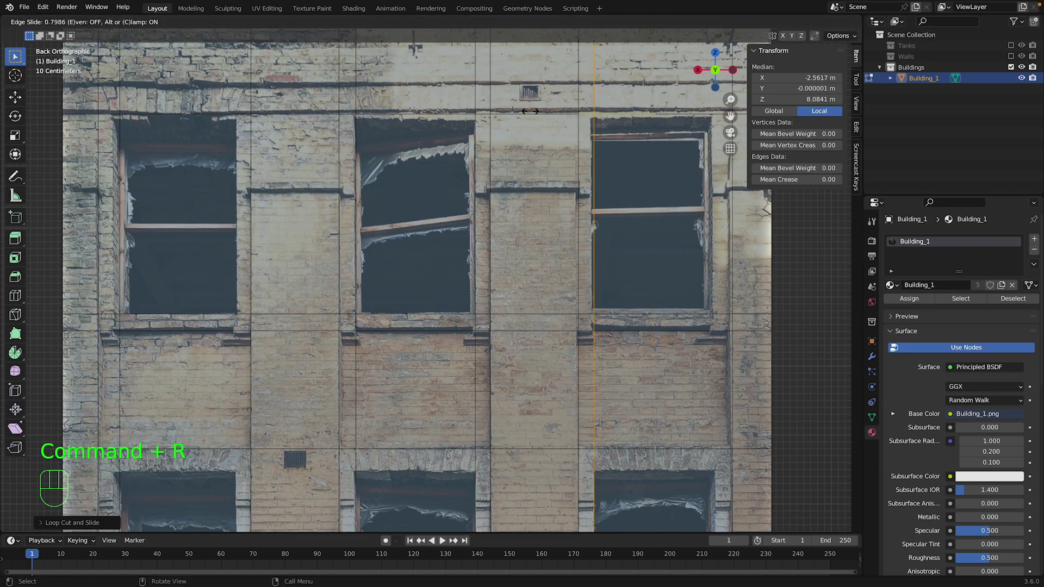
{"action": "left_click", "coordinate": [530, 111]}
{"action": "key", "text": "ctrl+r"}
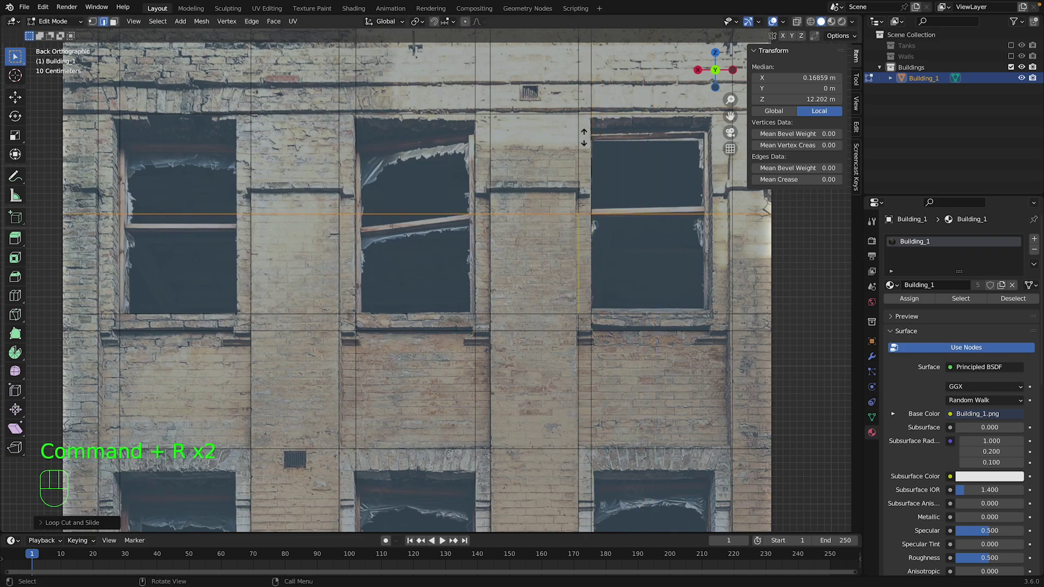
{"action": "left_click", "coordinate": [584, 137]}
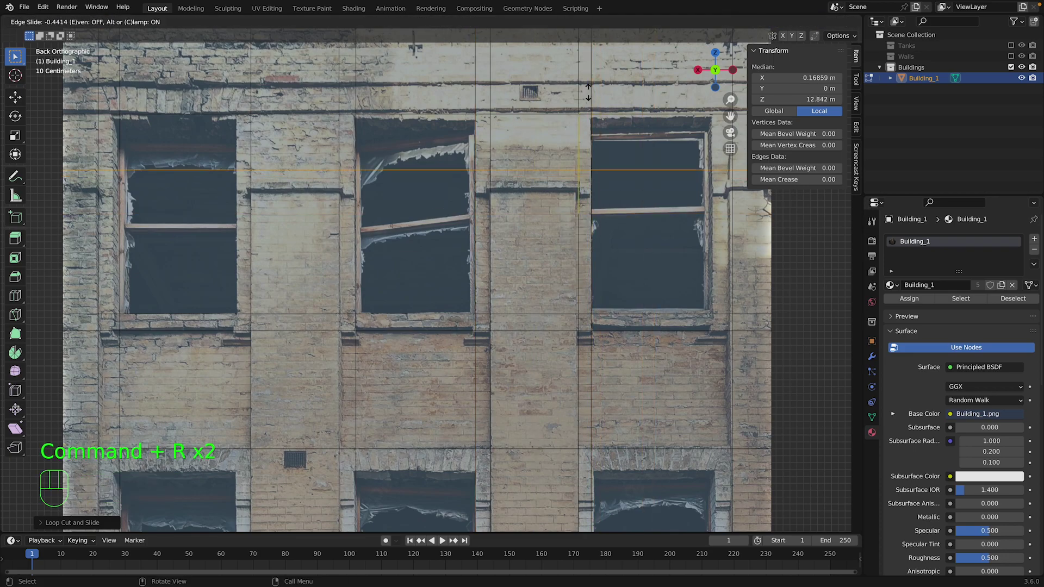
{"action": "left_click", "coordinate": [585, 54]}
Add a vertical loop cut along the outer edge of the right column's window openings, at about X -4.22 m.
{"action": "key", "text": "ctrl+r"}
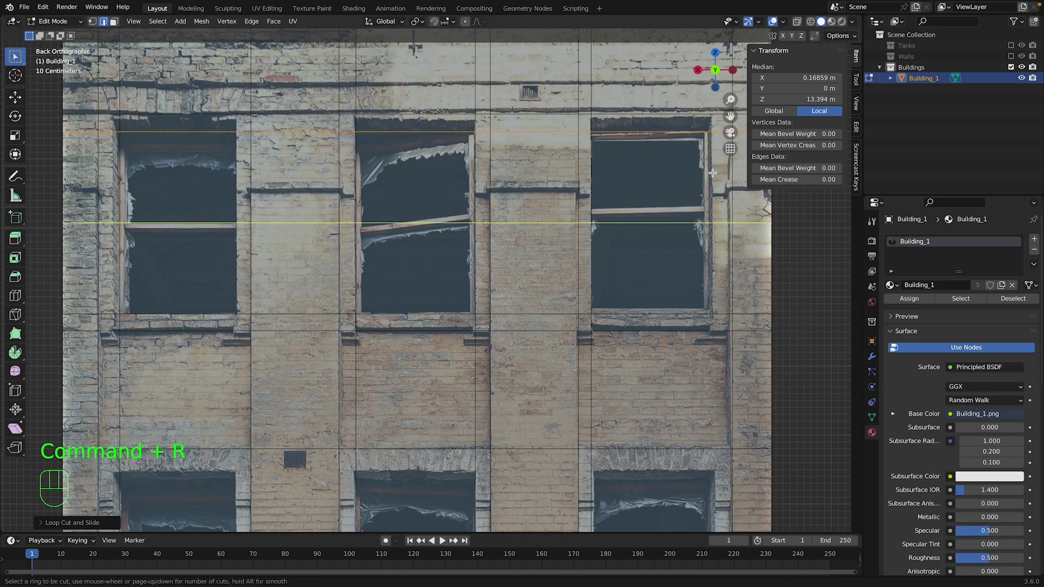
{"action": "left_click", "coordinate": [709, 306]}
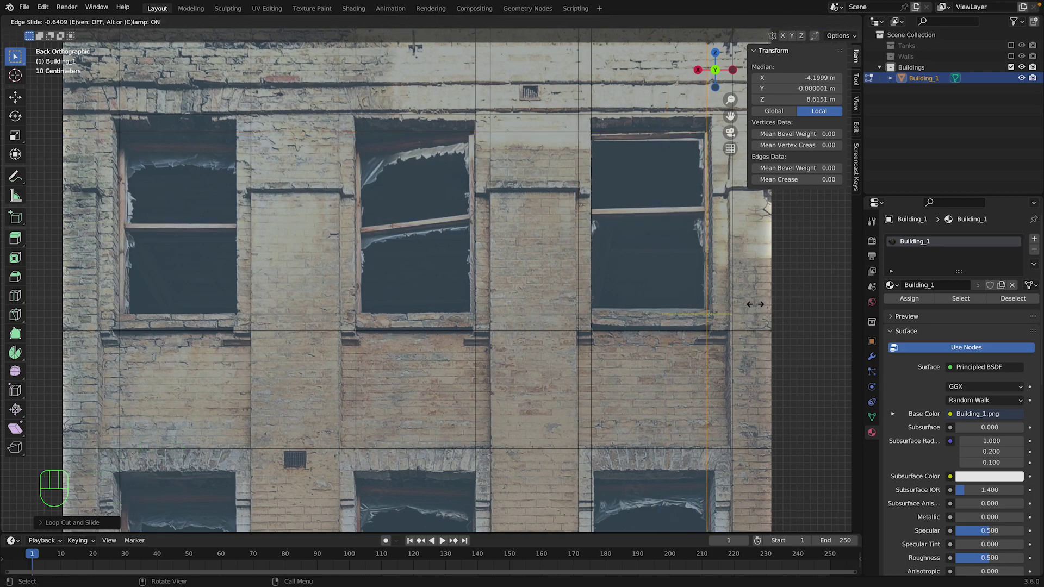
{"action": "left_click", "coordinate": [754, 304]}
Add a horizontal loop cut along the bottom edge of the middle-row window openings, at about 5.66 m height.
{"action": "scroll", "coordinate": [747, 300], "scroll_direction": "down", "scroll_amount": 4}
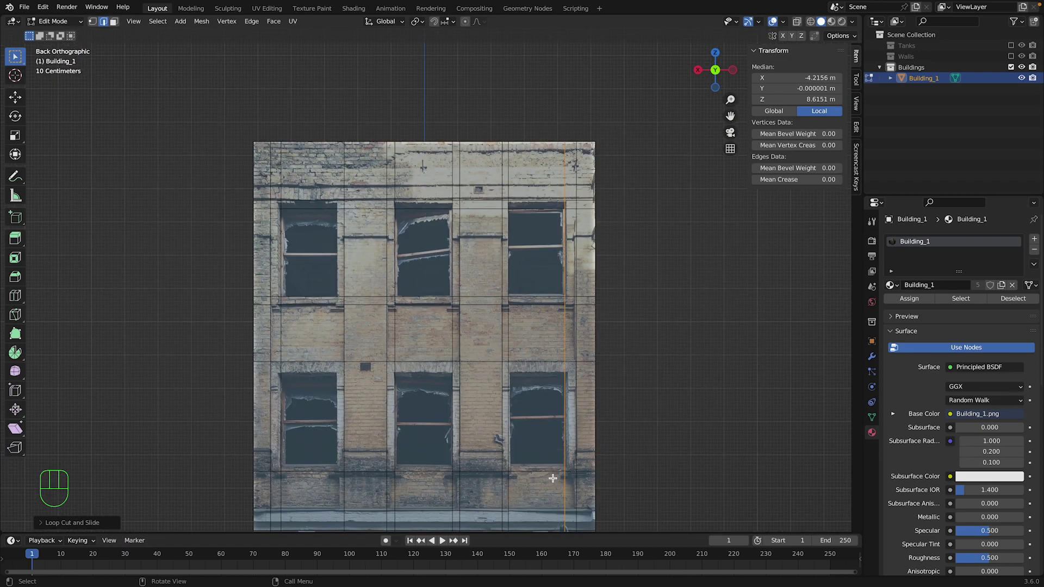
{"action": "key", "text": "ctrl+r"}
{"action": "left_click", "coordinate": [259, 461]}
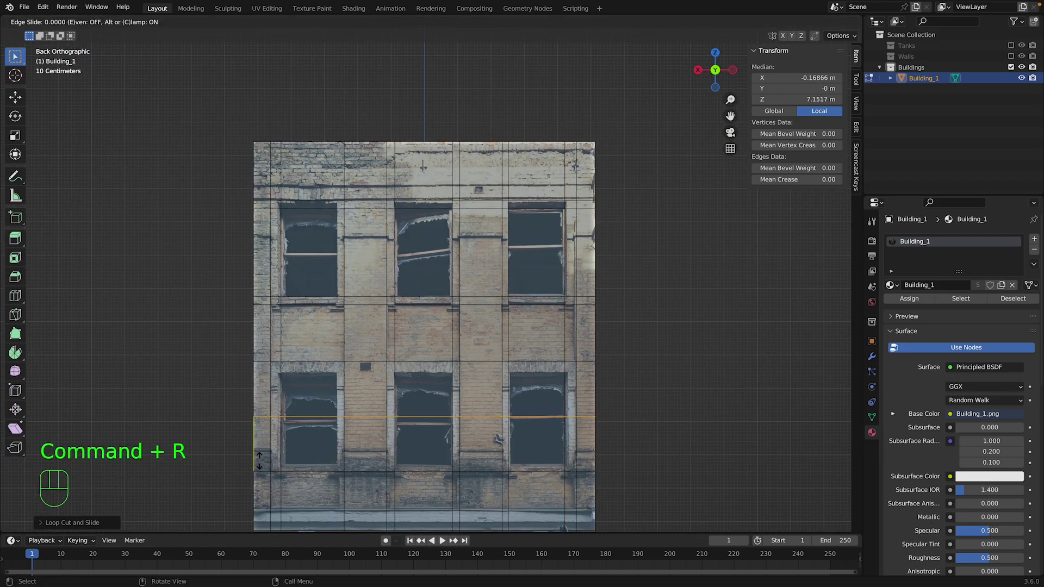
{"action": "left_click", "coordinate": [259, 516]}
{"action": "scroll", "coordinate": [258, 135], "scroll_direction": "up", "scroll_amount": 2}
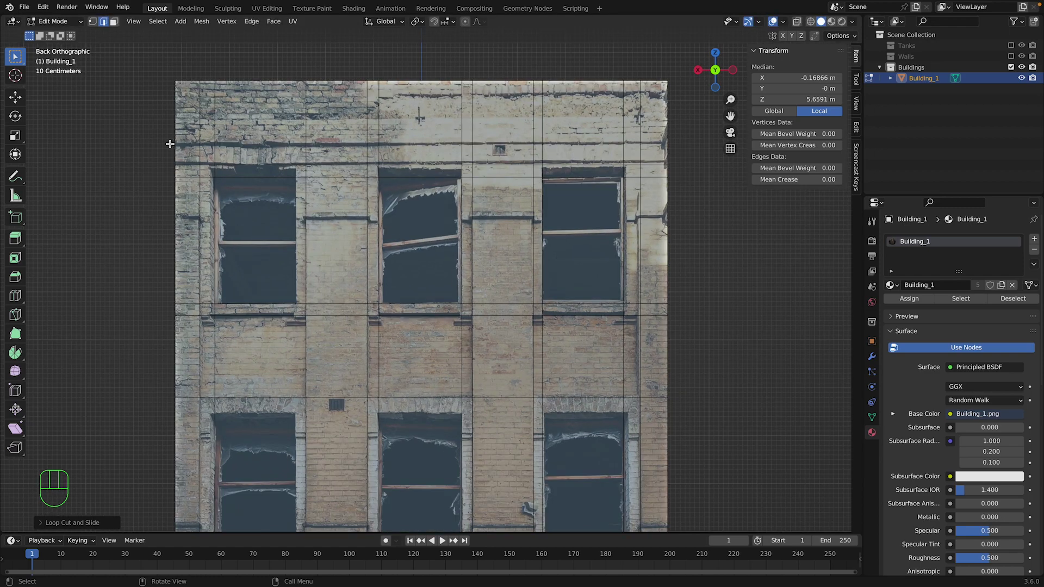
{"action": "left_click", "coordinate": [113, 22]}
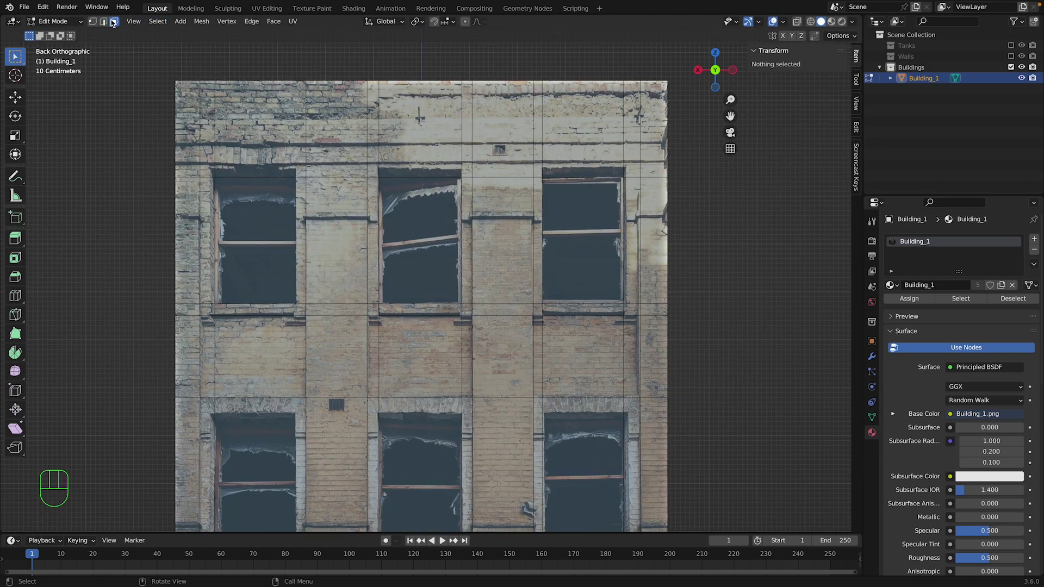
{"action": "left_click", "coordinate": [212, 171]}
{"action": "left_click", "coordinate": [290, 172], "text": "shift"}
{"action": "left_click", "coordinate": [300, 192], "text": "shift"}
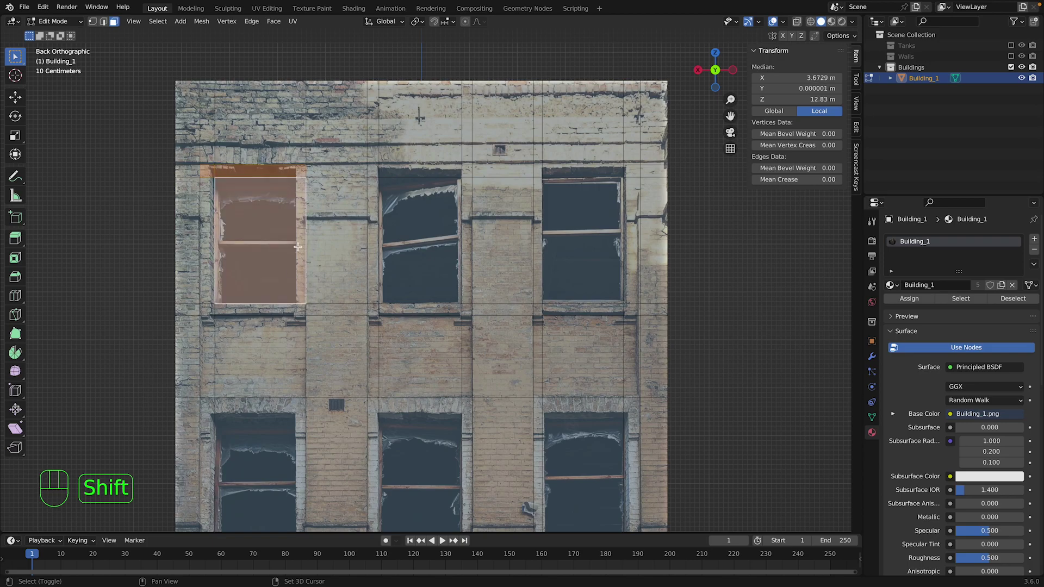
Add a vertical loop cut along the inner edge of the left column's window openings, at about X 2.63 m.
{"action": "scroll", "coordinate": [288, 250], "scroll_direction": "up", "scroll_amount": 2}
{"action": "key", "text": "super+r"}
{"action": "left_click", "coordinate": [234, 317]}
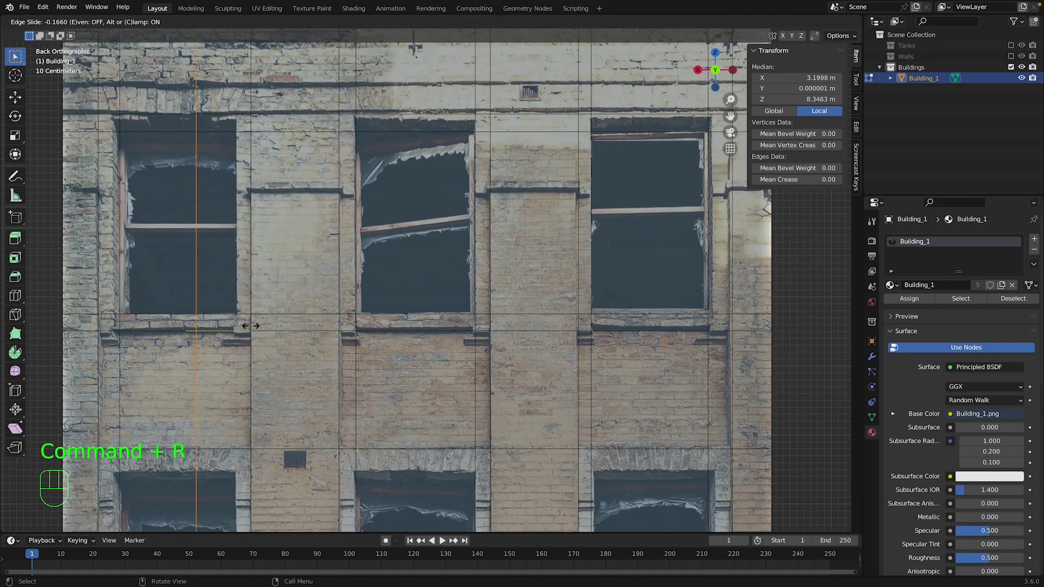
{"action": "left_click", "coordinate": [282, 325]}
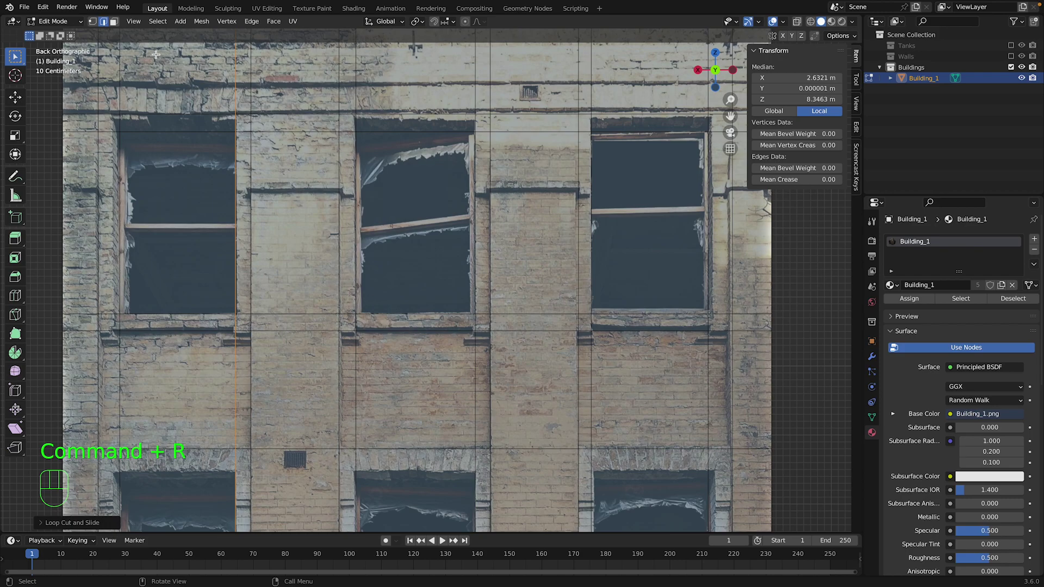
In face selection, select all the header, side and sill faces framing the top-left window opening.
{"action": "left_click", "coordinate": [115, 21]}
{"action": "left_click", "coordinate": [246, 199]}
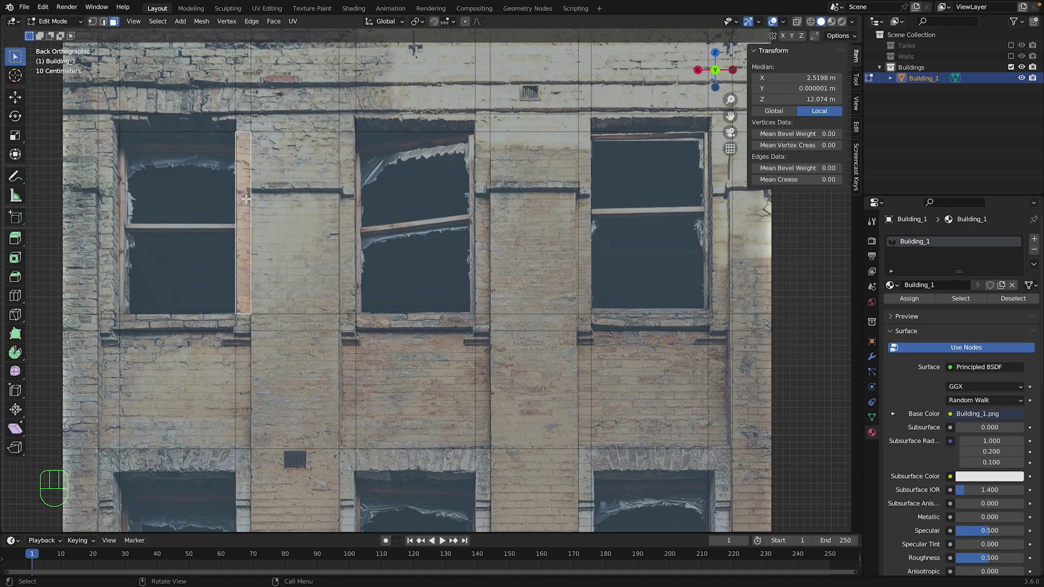
{"action": "left_click", "coordinate": [171, 126], "text": "shift"}
{"action": "left_click", "coordinate": [132, 313], "text": "shift"}
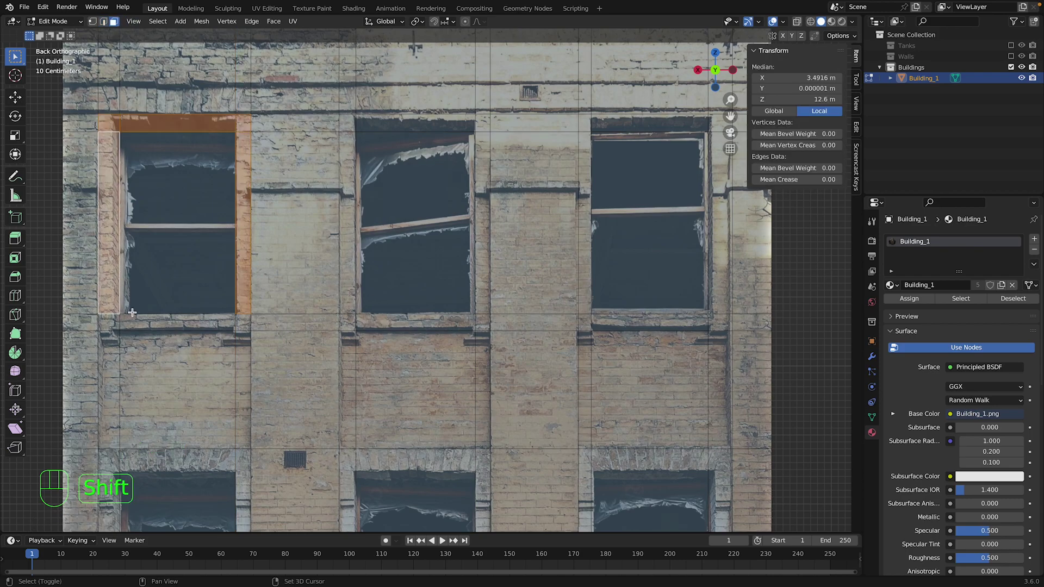
{"action": "left_click", "coordinate": [119, 321], "text": "shift"}
{"action": "left_click", "coordinate": [167, 323], "text": "shift"}
{"action": "left_click", "coordinate": [244, 322], "text": "shift"}
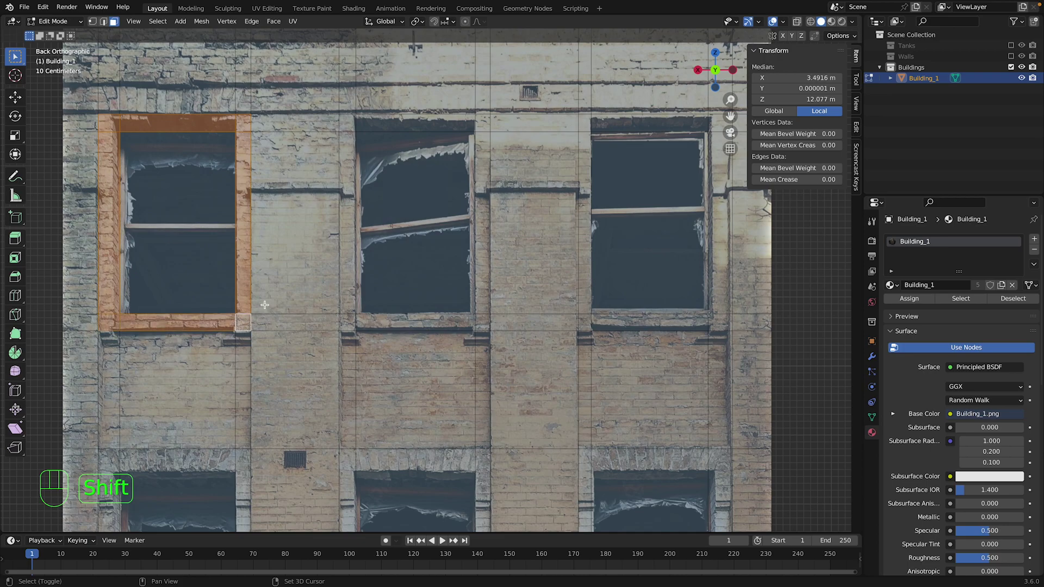
Add the side, sill and header faces framing the top-middle window opening to the selection.
{"action": "left_click", "coordinate": [342, 255], "text": "shift"}
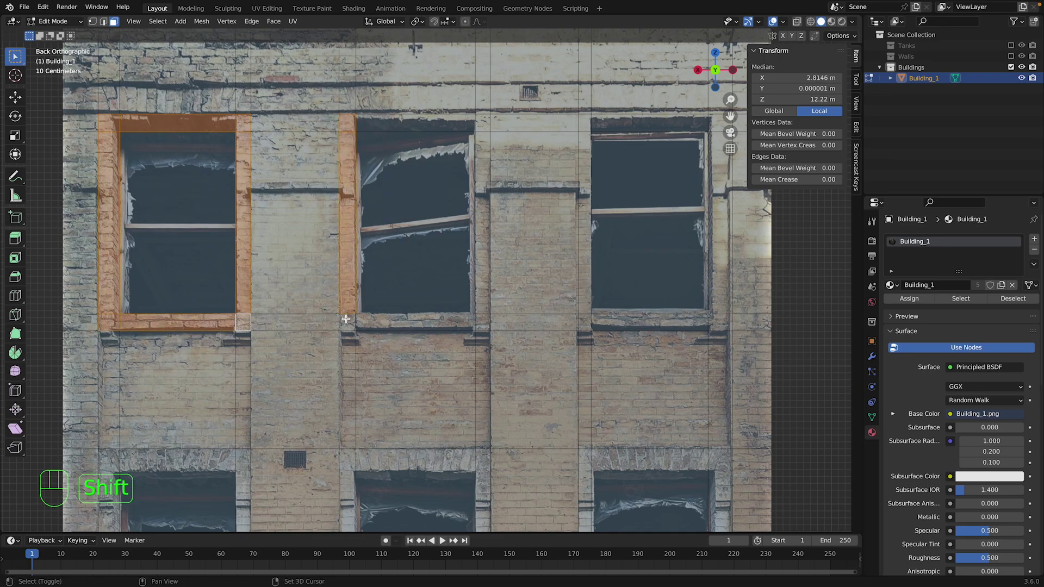
{"action": "left_click", "coordinate": [346, 321], "text": "shift"}
{"action": "left_click", "coordinate": [413, 323], "text": "shift"}
{"action": "left_click", "coordinate": [479, 294], "text": "shift"}
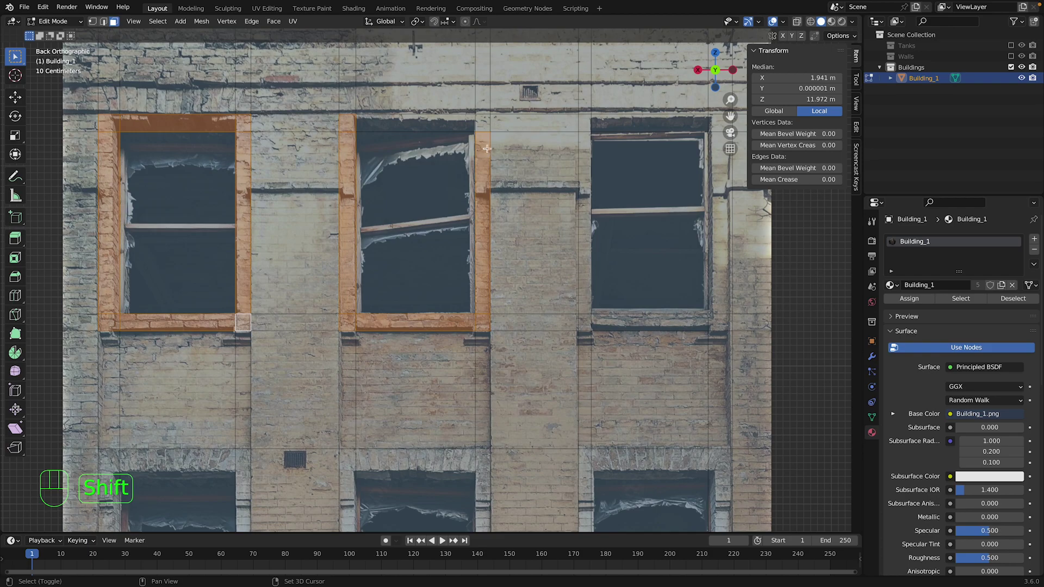
{"action": "left_click", "coordinate": [449, 127], "text": "shift"}
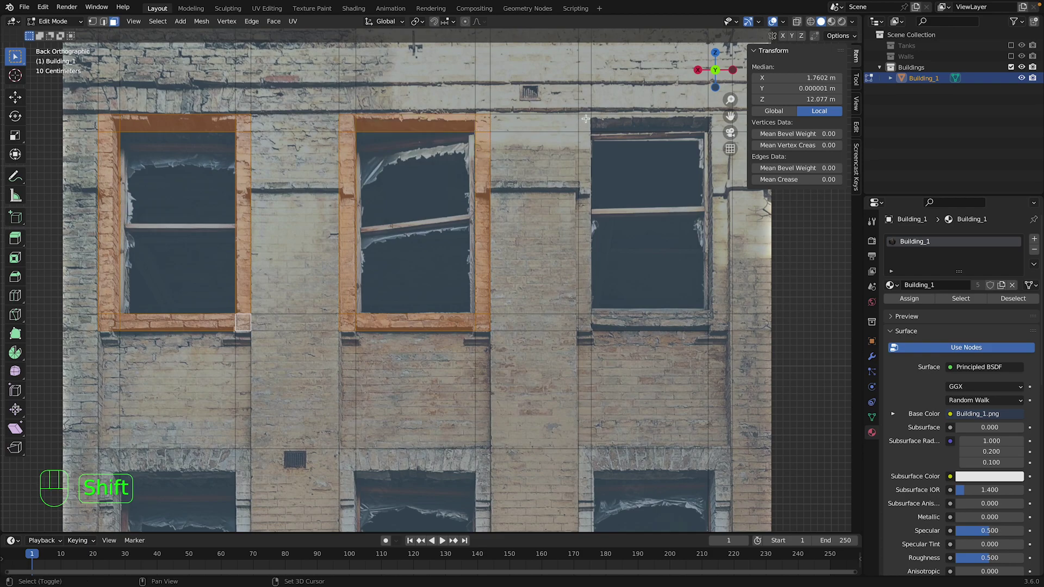
Add the faces framing the top-right window opening, including its lower corner, to the selection.
{"action": "left_click", "coordinate": [585, 133], "text": "shift"}
{"action": "left_click", "coordinate": [644, 124], "text": "shift"}
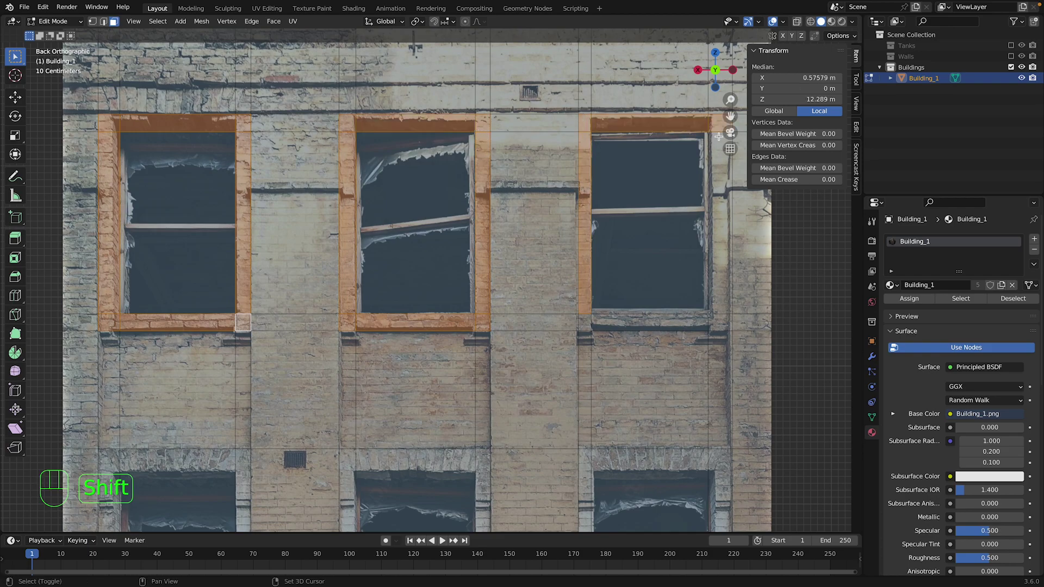
{"action": "left_click", "coordinate": [721, 300], "text": "shift"}
{"action": "left_click", "coordinate": [696, 318], "text": "shift"}
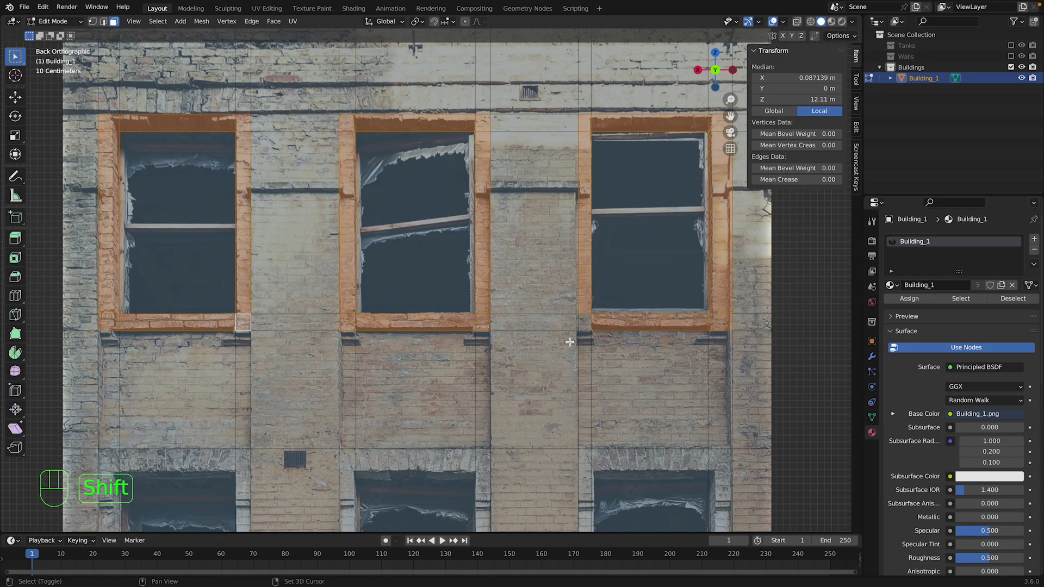
{"action": "left_click", "coordinate": [579, 317], "text": "shift"}
{"action": "scroll", "coordinate": [580, 318], "scroll_direction": "down", "scroll_amount": 2}
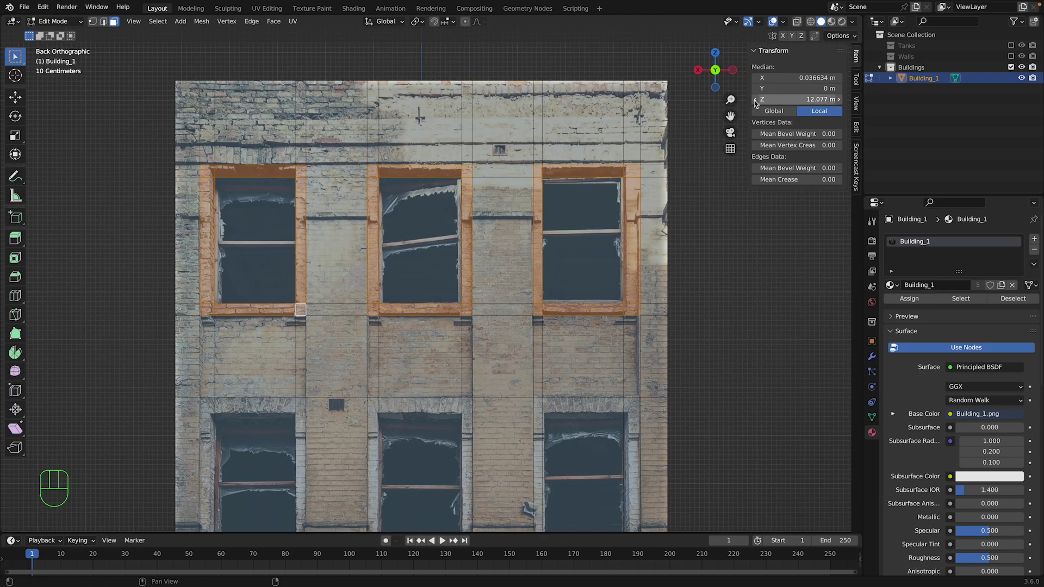
{"action": "left_click_drag", "start_coordinate": [731, 116], "coordinate": [809, 0]}
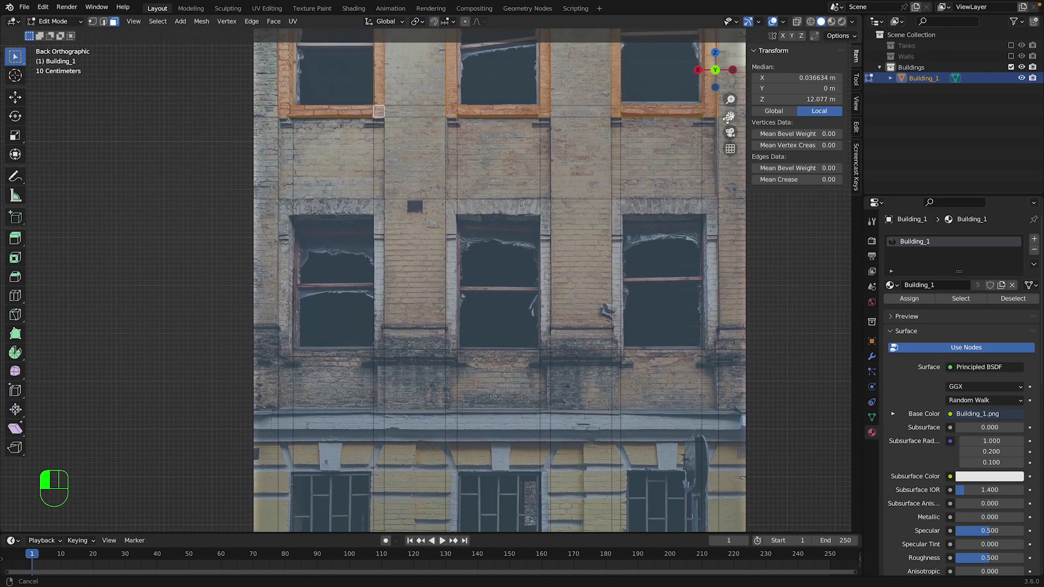
{"action": "scroll", "coordinate": [284, 198], "scroll_direction": "up", "scroll_amount": 2}
{"action": "left_click", "coordinate": [283, 199], "text": "shift"}
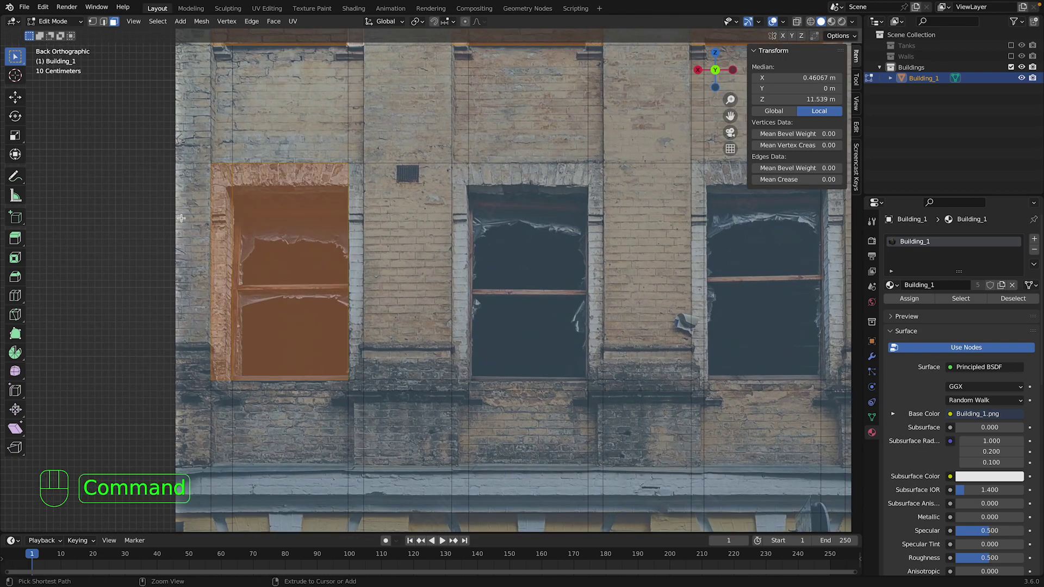
{"action": "key", "text": "super+z"}
{"action": "scroll", "coordinate": [575, 211], "scroll_direction": "down", "scroll_amount": 2}
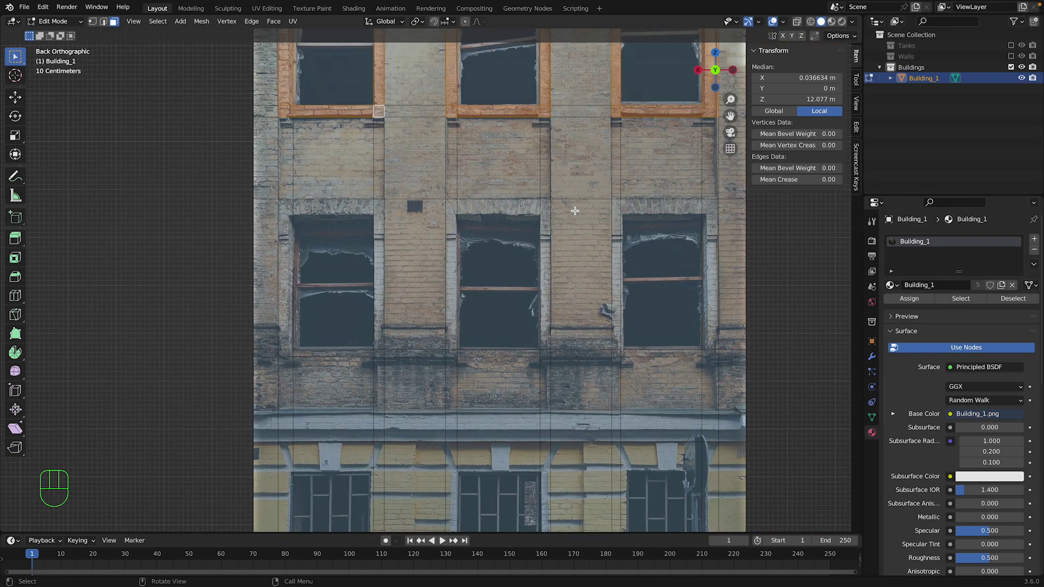
From the side view, extrude the selected top-row window frame faces outward along Y by about 0.29 m.
{"action": "left_click_drag", "start_coordinate": [729, 117], "coordinate": [660, 280]}
{"action": "left_click", "coordinate": [698, 70]}
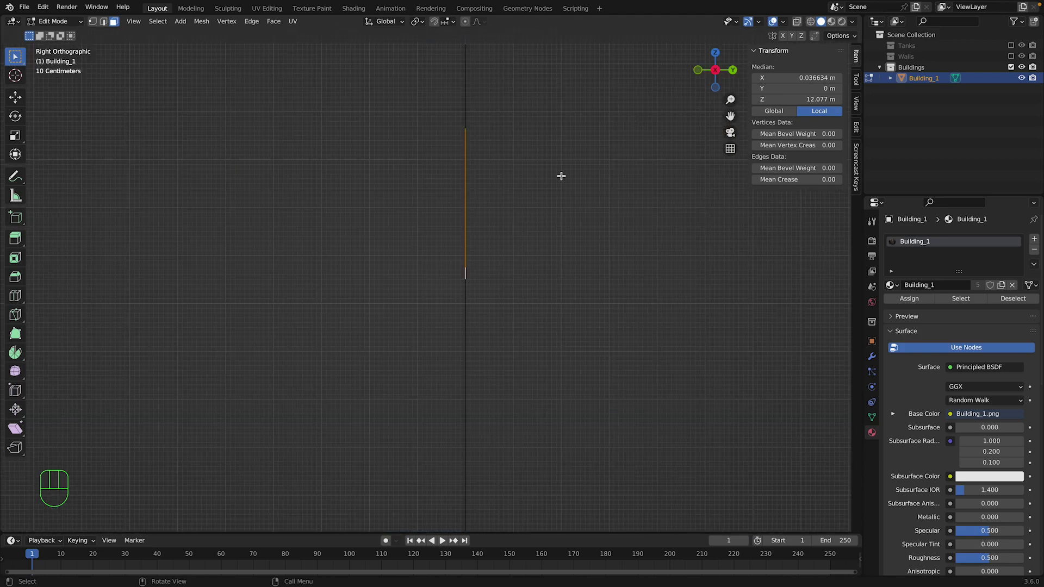
{"action": "key", "text": "e"}
{"action": "key", "text": "x"}
{"action": "key", "text": "y"}
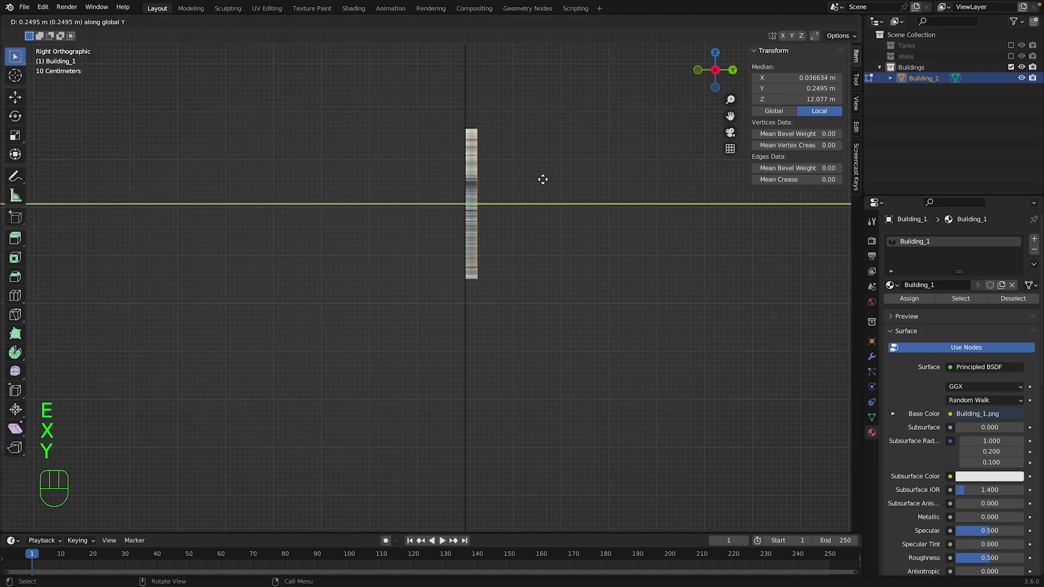
{"action": "left_click", "coordinate": [545, 179]}
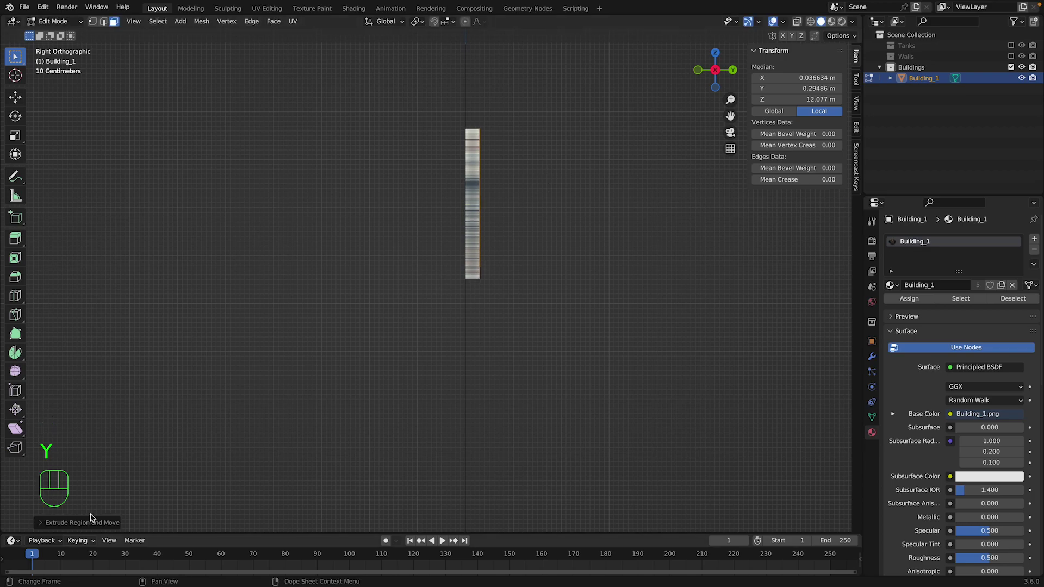
Set the frame extrusion's Y distance to exactly 0.3 m and copy that value.
{"action": "left_click", "coordinate": [43, 523]}
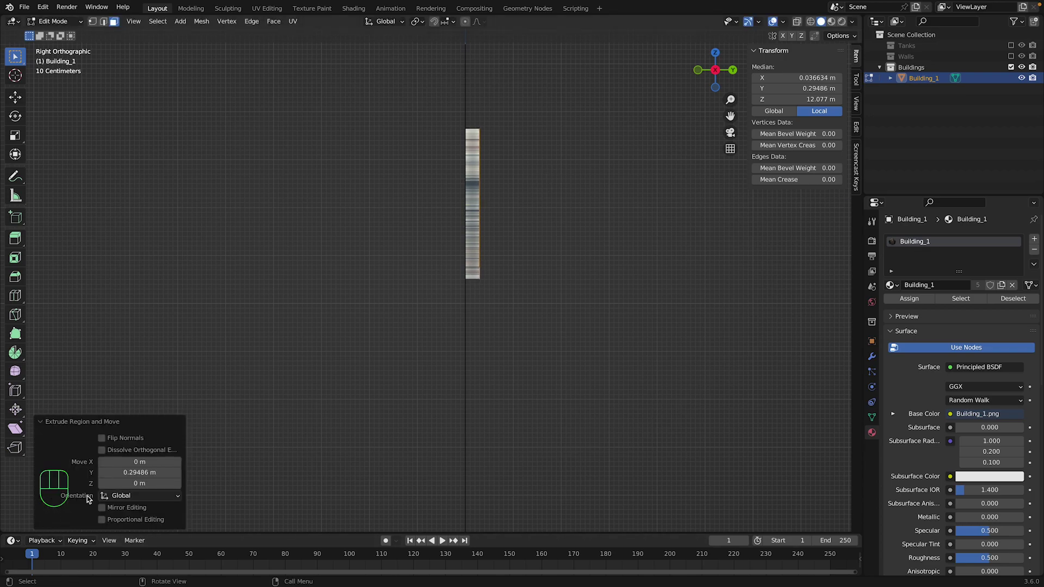
{"action": "double_click", "coordinate": [140, 474]}
{"action": "type", "text": "0."}
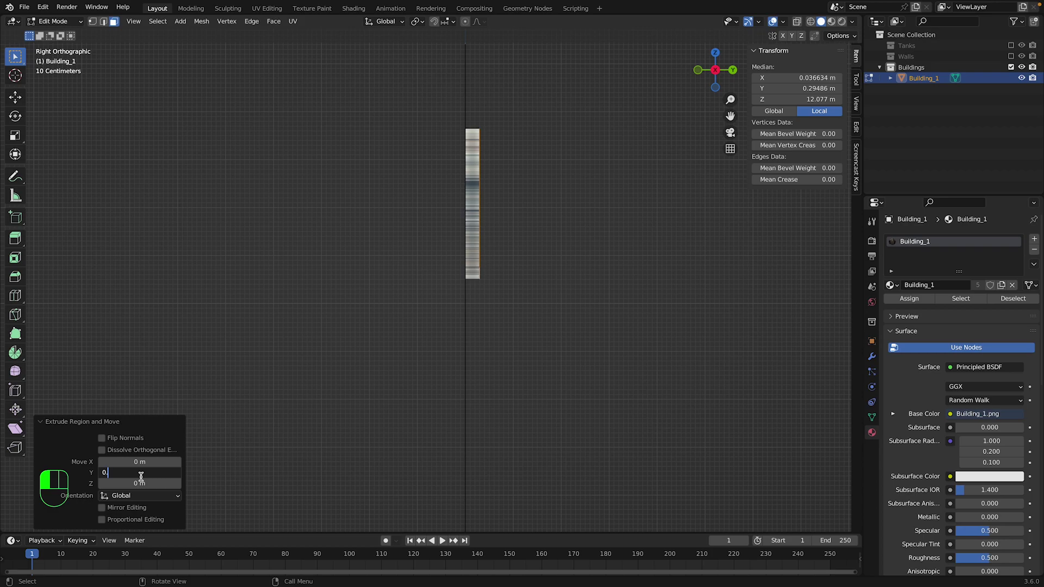
{"action": "type", "text": "3"}
{"action": "key", "text": "Return"}
{"action": "left_click", "coordinate": [143, 477]}
{"action": "key", "text": "super+c"}
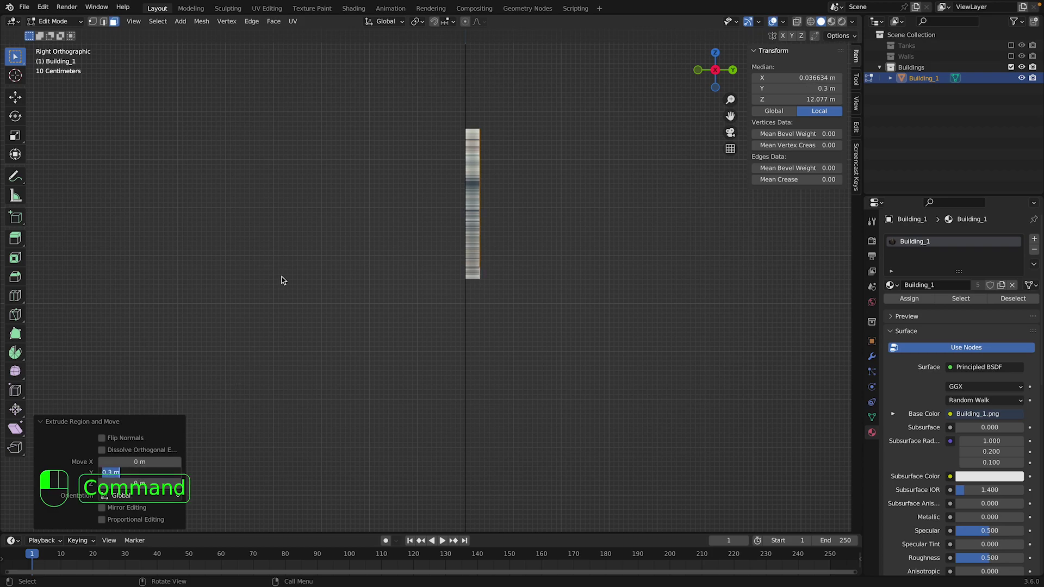
{"action": "left_click", "coordinate": [281, 277]}
Add a horizontal loop cut along the upper edge of the middle-row window openings, at about 8.46 m height, and return to face selection.
{"action": "left_click_drag", "start_coordinate": [704, 79], "coordinate": [729, 83]}
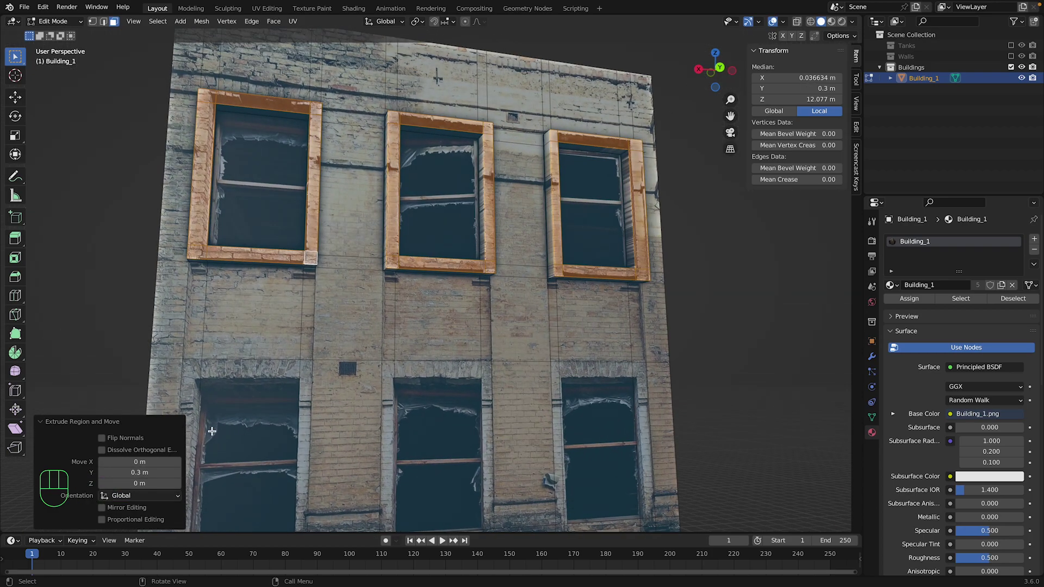
{"action": "key", "text": "super+r"}
{"action": "left_click", "coordinate": [155, 402]}
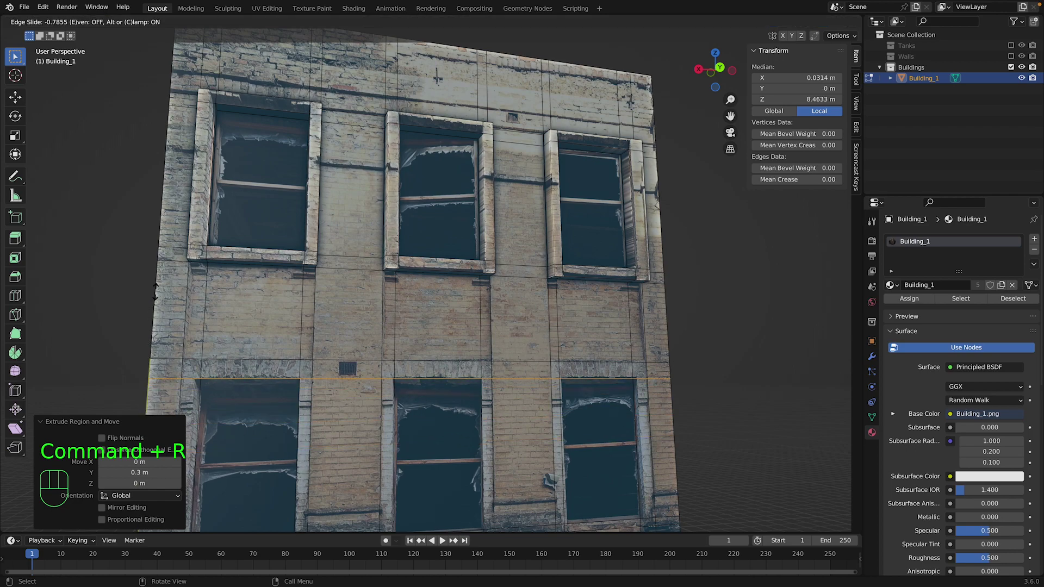
{"action": "left_click", "coordinate": [159, 309]}
{"action": "middle_click_drag", "start_coordinate": [158, 309], "coordinate": [166, 299]}
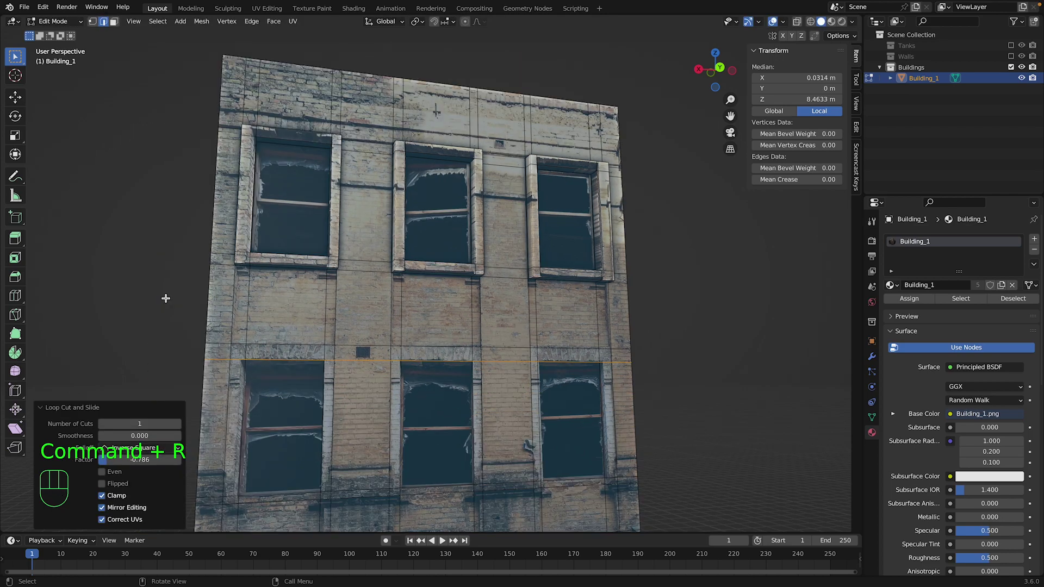
{"action": "left_click", "coordinate": [114, 21]}
{"action": "left_click", "coordinate": [276, 391]}
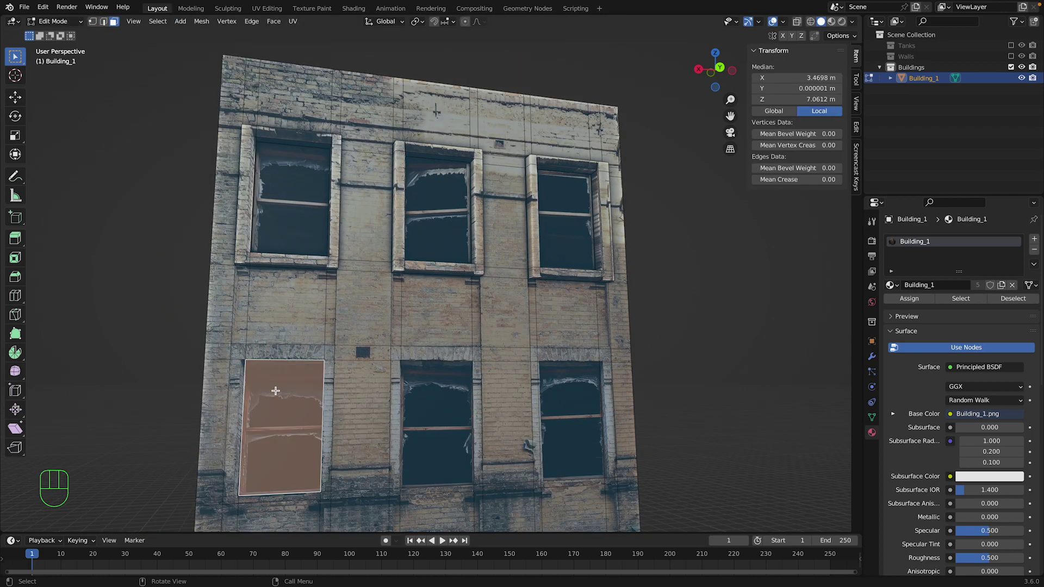
{"action": "left_click", "coordinate": [416, 419]}
{"action": "left_click", "coordinate": [557, 400]}
{"action": "left_click", "coordinate": [540, 354]}
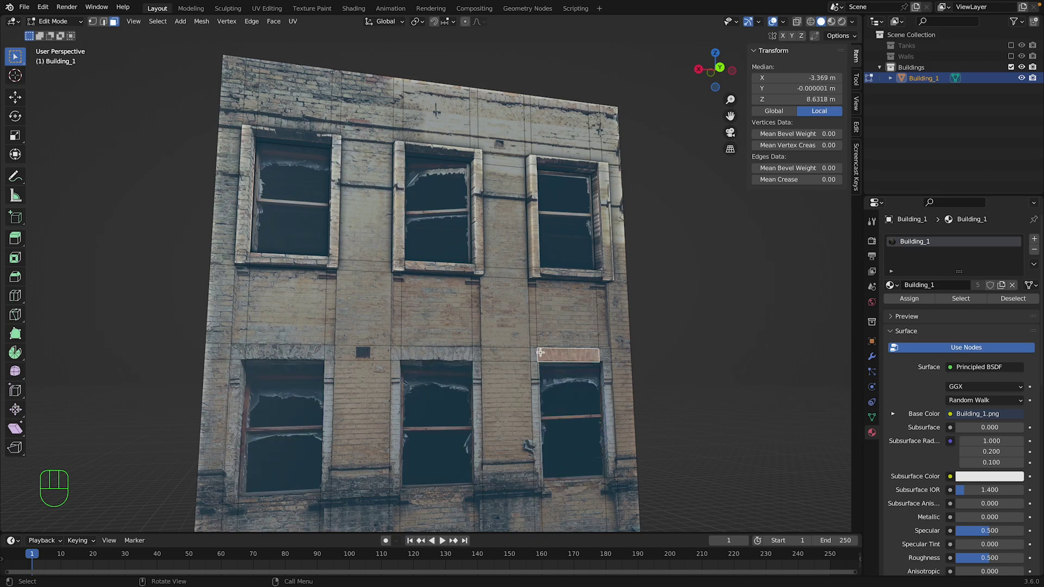
In the back view, select the header faces above the left and middle windows of the middle row, using circle select for the latter.
{"action": "left_click", "coordinate": [719, 67]}
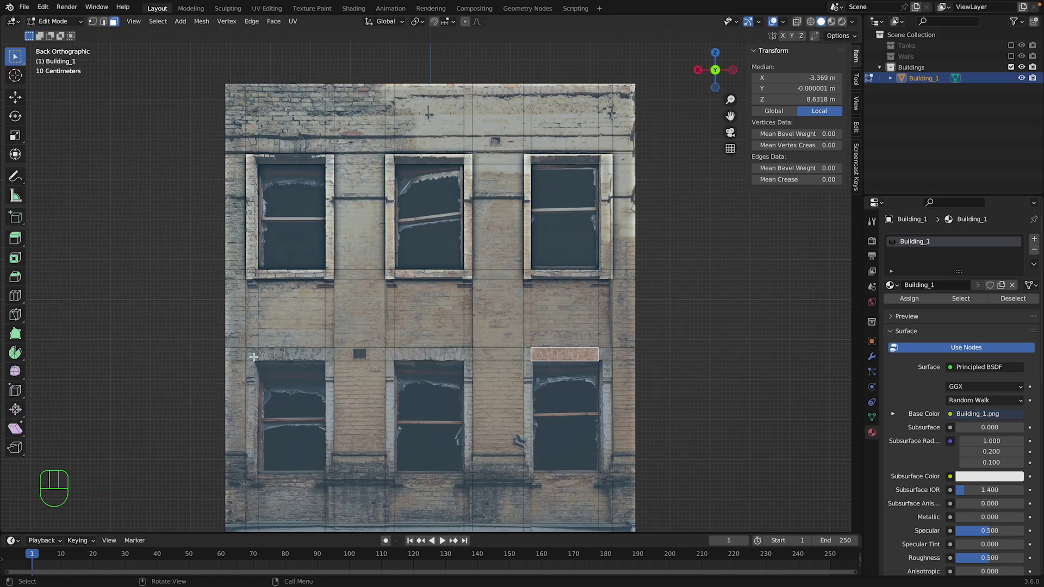
{"action": "left_click", "coordinate": [309, 354]}
{"action": "left_click", "coordinate": [330, 354], "text": "shift"}
{"action": "key", "text": "c"}
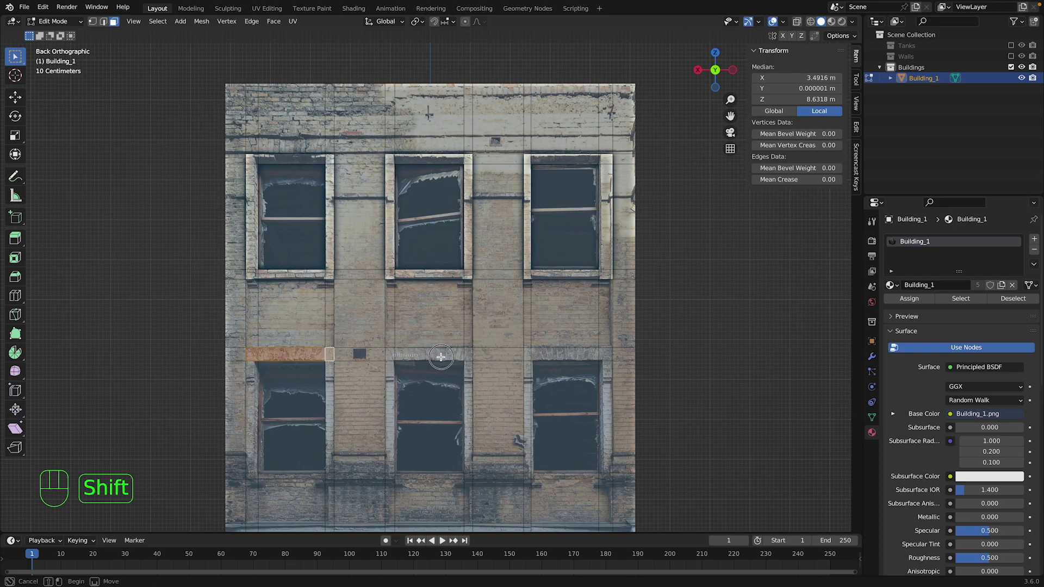
{"action": "left_click_drag", "start_coordinate": [468, 356], "coordinate": [490, 357]}
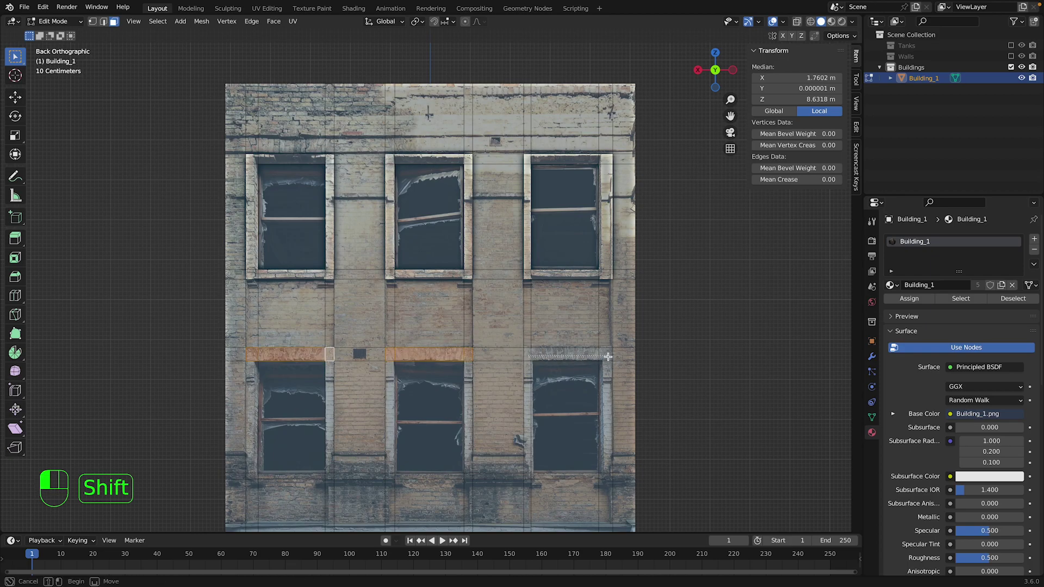
Add the header, side and sill faces framing the middle row's right window to the selection.
{"action": "left_click_drag", "start_coordinate": [608, 357], "coordinate": [628, 427]}
{"action": "left_click_drag", "start_coordinate": [616, 471], "coordinate": [607, 472]}
{"action": "right_click", "coordinate": [607, 472]}
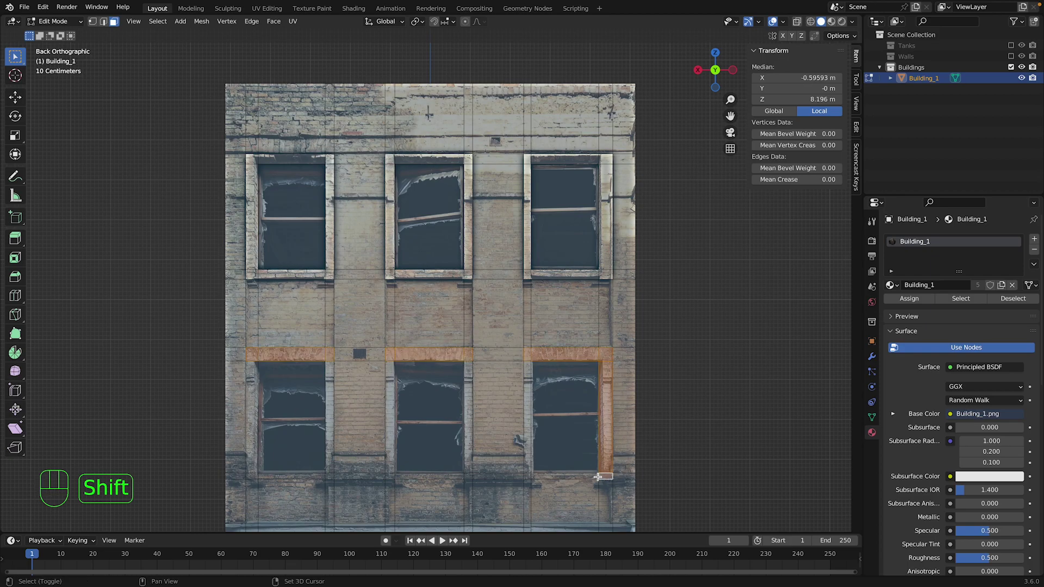
{"action": "left_click", "coordinate": [548, 476], "text": "shift"}
{"action": "left_click", "coordinate": [525, 433], "text": "shift"}
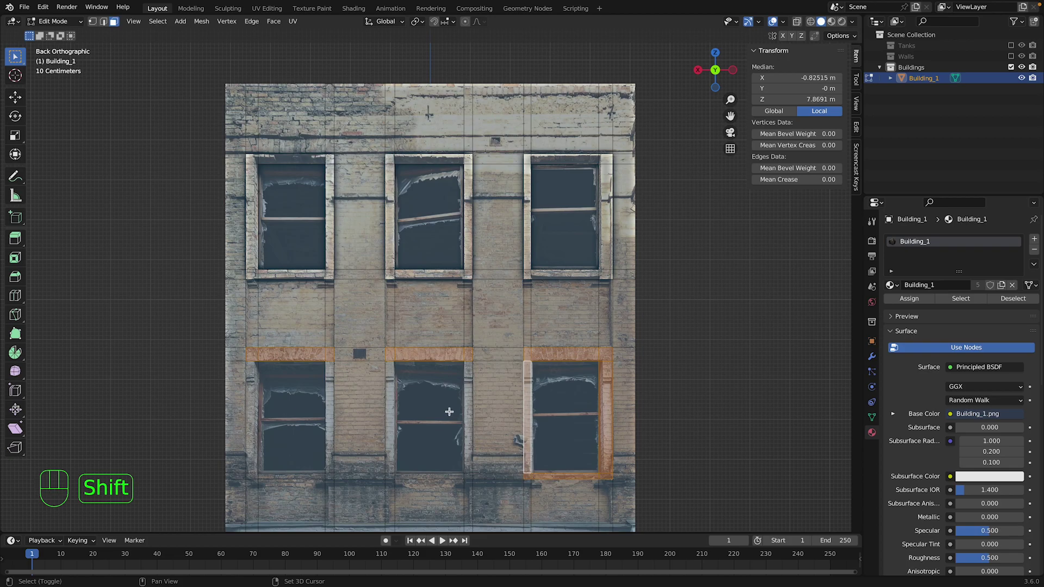
Add the side and sill faces framing the middle row's middle and left windows to the selection.
{"action": "left_click", "coordinate": [389, 380], "text": "shift"}
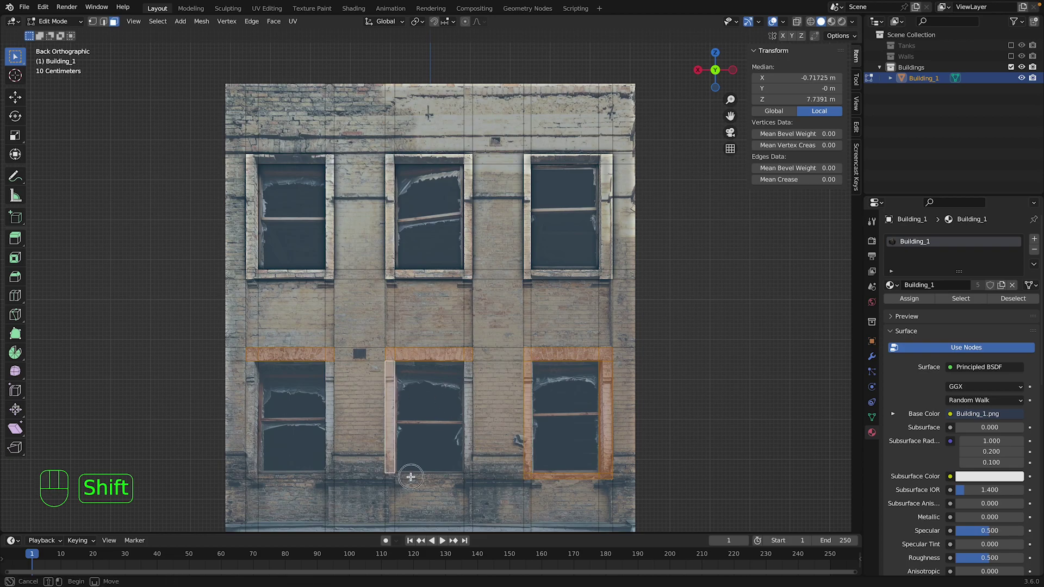
{"action": "left_click", "coordinate": [470, 451], "text": "shift"}
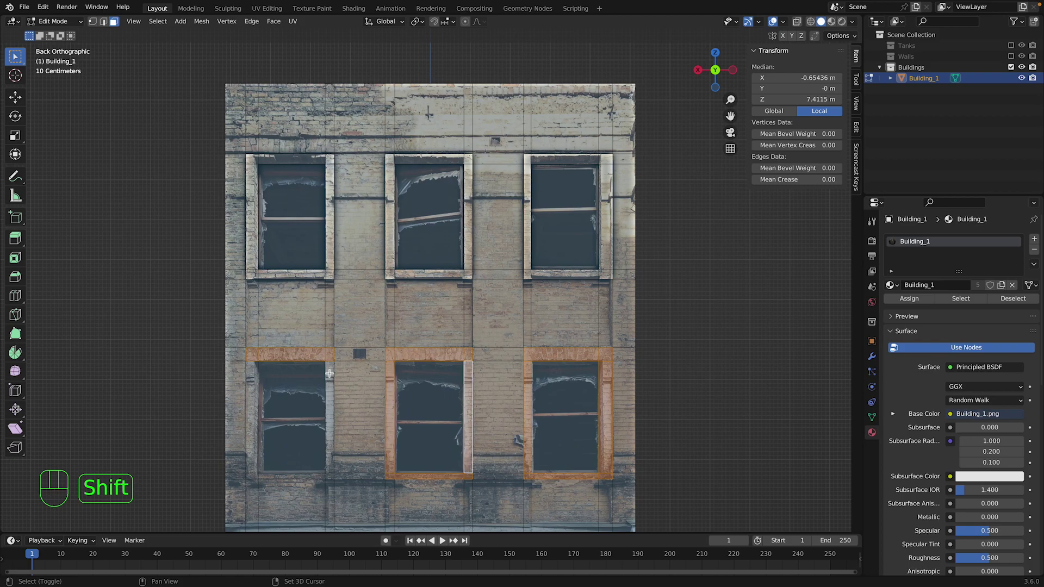
{"action": "left_click", "coordinate": [329, 460], "text": "shift"}
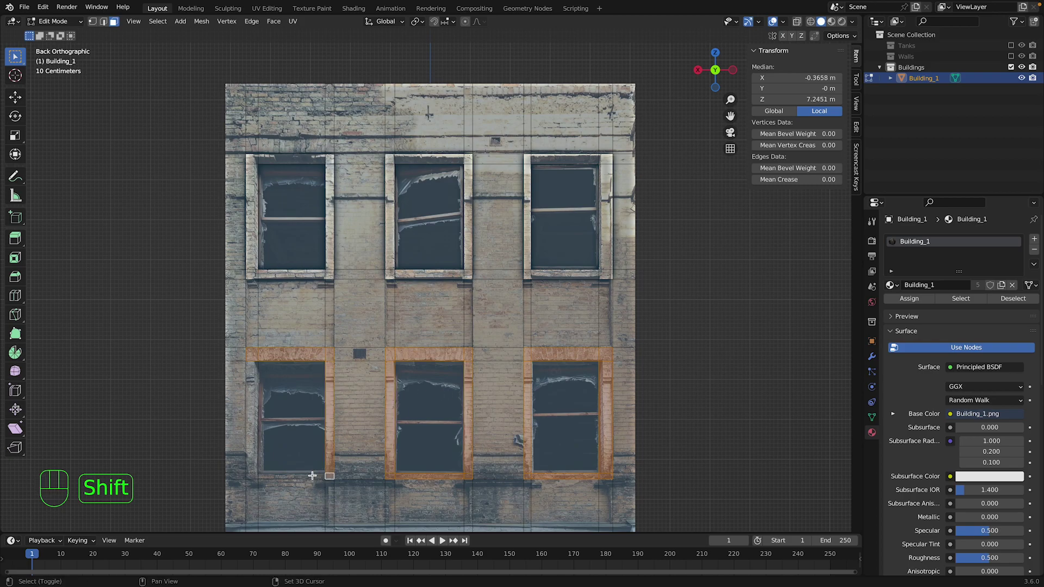
{"action": "left_click", "coordinate": [252, 454], "text": "shift"}
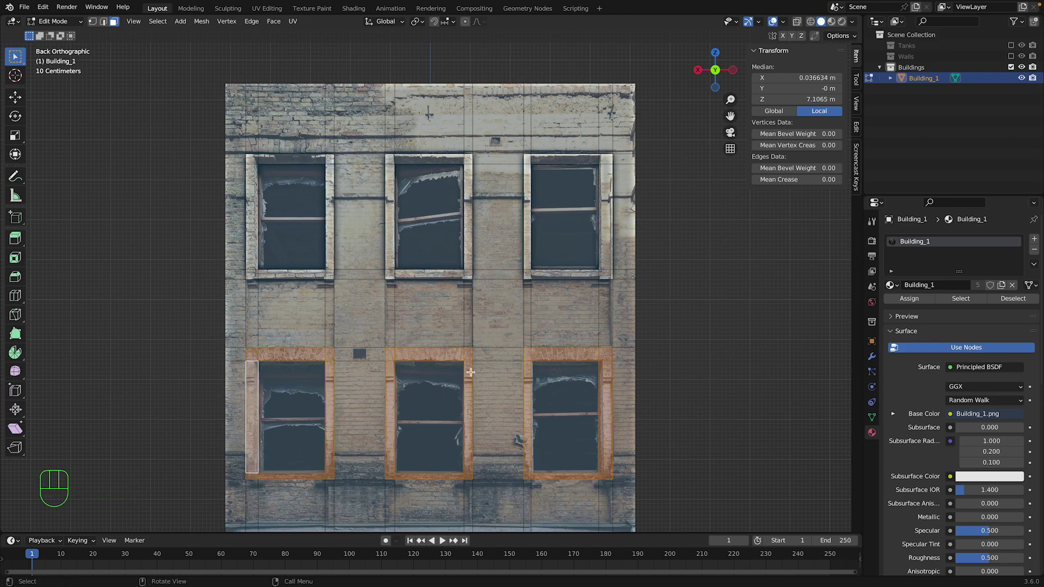
Extrude the selected middle-row window frames outward along Y by exactly 0.3 m, working from the right view.
{"action": "left_click", "coordinate": [697, 71]}
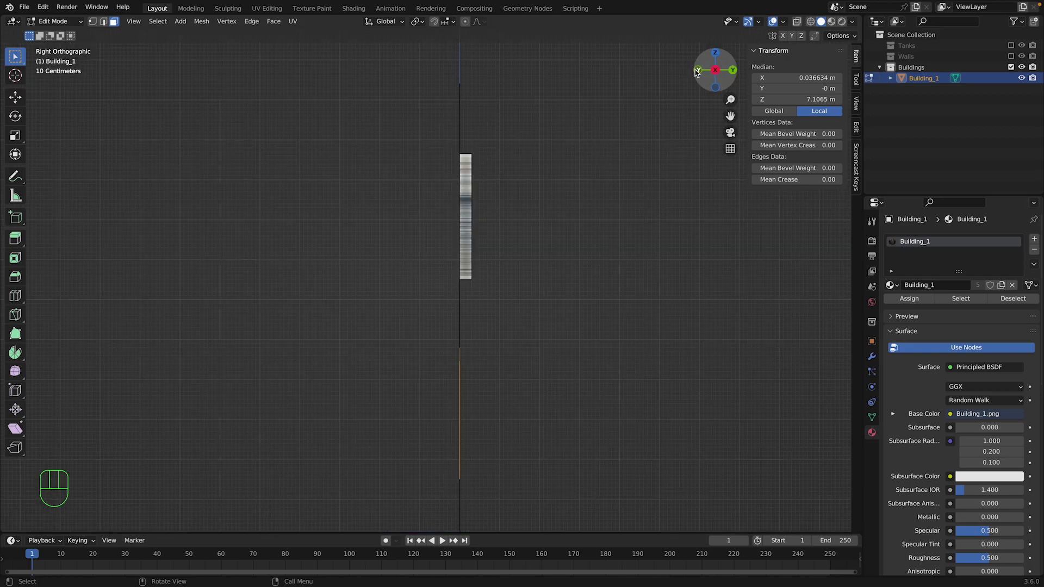
{"action": "key", "text": "e"}
{"action": "key", "text": "x"}
{"action": "key", "text": "y"}
{"action": "left_click", "coordinate": [560, 282]}
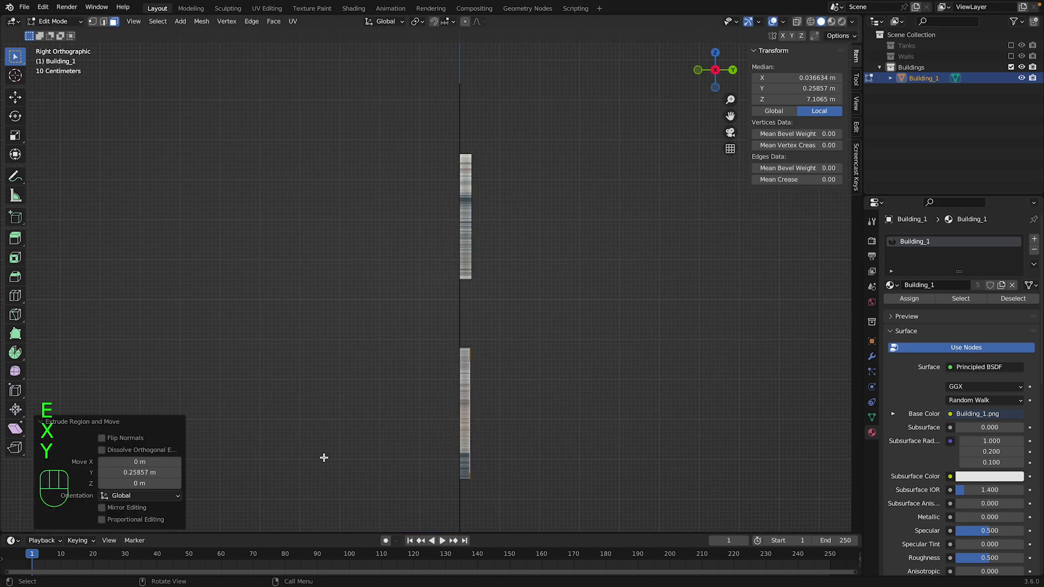
{"action": "left_click", "coordinate": [157, 473]}
{"action": "type", "text": "0.3"}
{"action": "key", "text": "Return"}
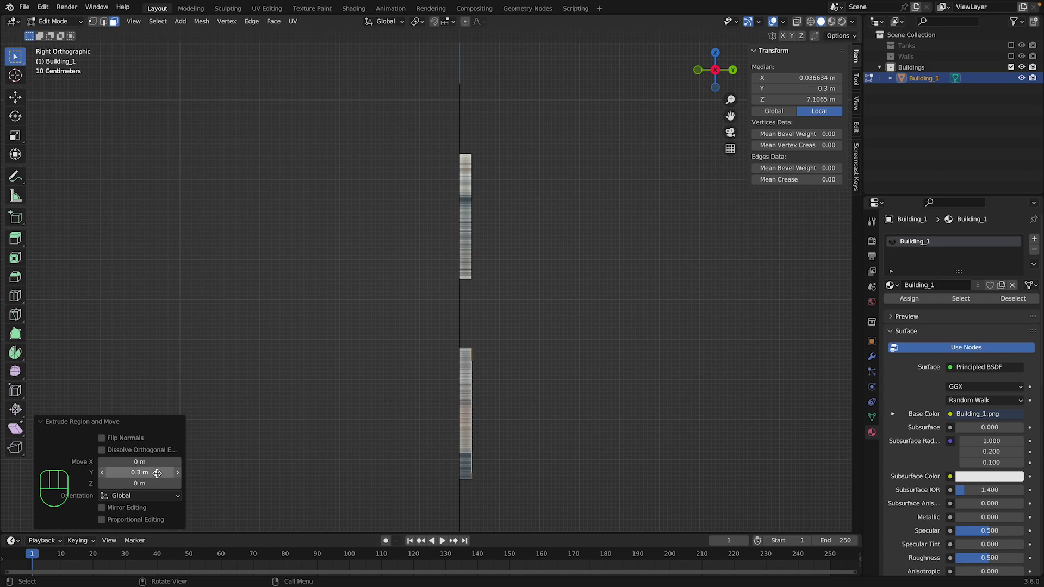
Add horizontal loop cuts along the top windows' upper edge and the cornice line at about 14.08 m height, and return to face selection.
{"action": "left_click", "coordinate": [733, 70]}
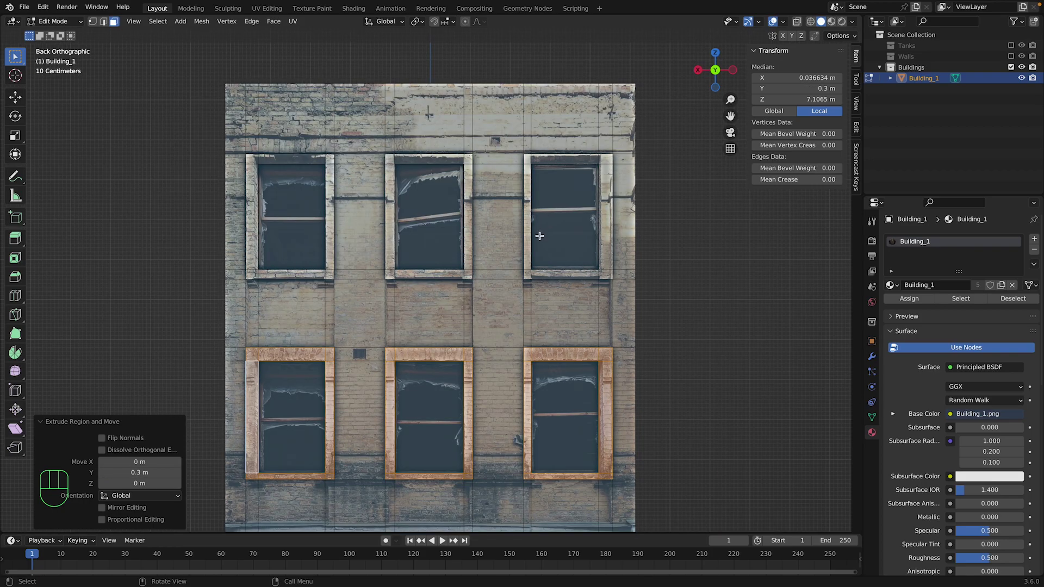
{"action": "key", "text": "Tab"}
{"action": "scroll", "coordinate": [379, 354], "scroll_direction": "up", "scroll_amount": 1}
{"action": "key", "text": "Tab"}
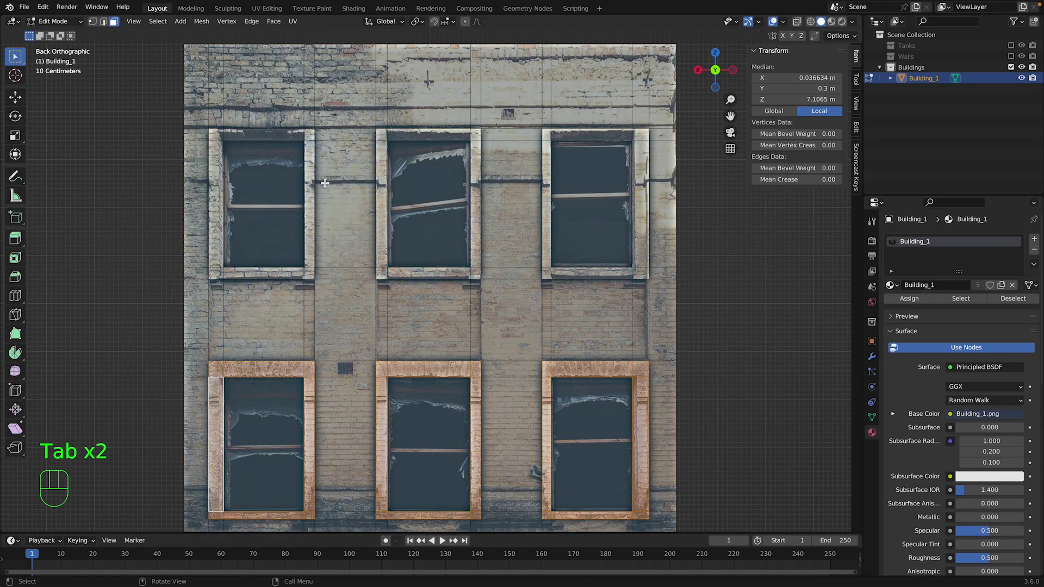
{"action": "left_click", "coordinate": [318, 305]}
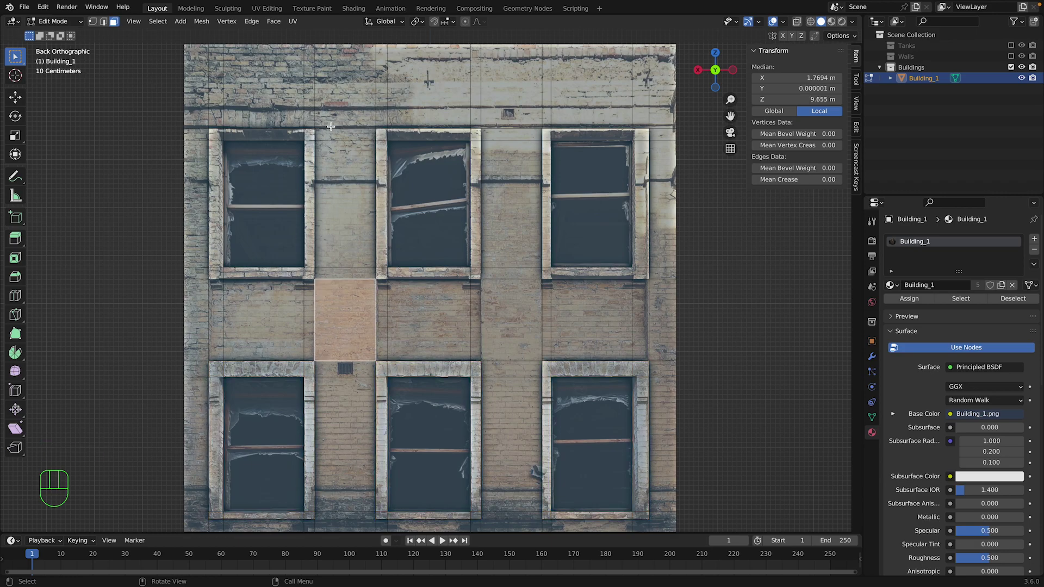
{"action": "key", "text": "super+r"}
{"action": "left_click", "coordinate": [180, 122]}
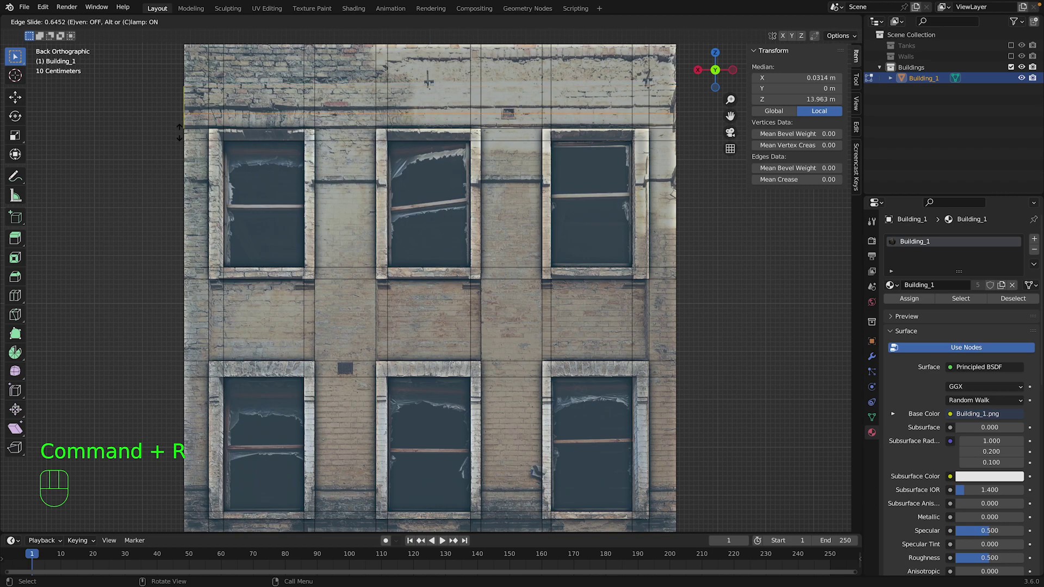
{"action": "left_click", "coordinate": [180, 126]}
{"action": "key", "text": "super+r"}
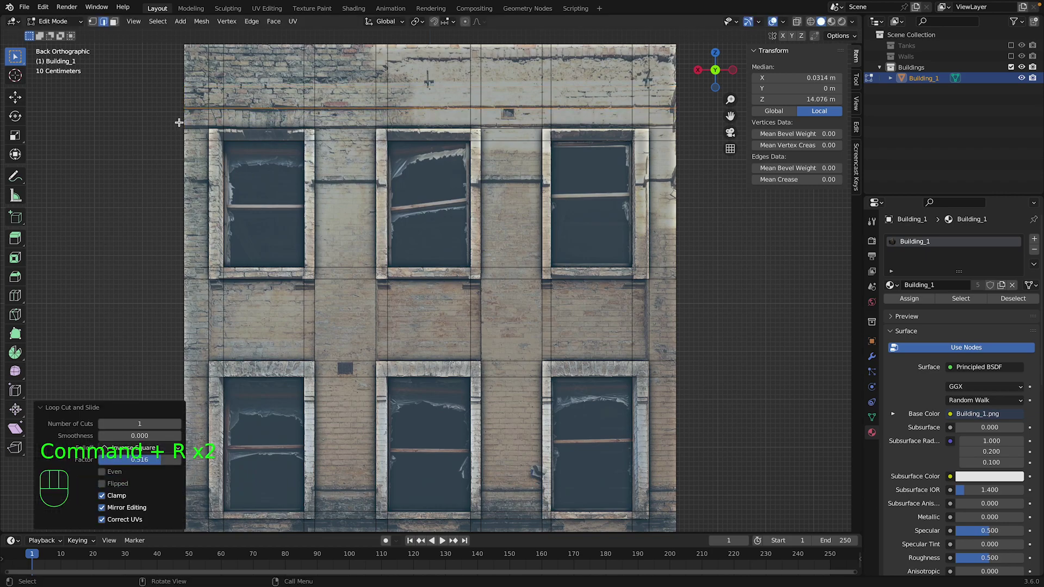
{"action": "left_click", "coordinate": [114, 23]}
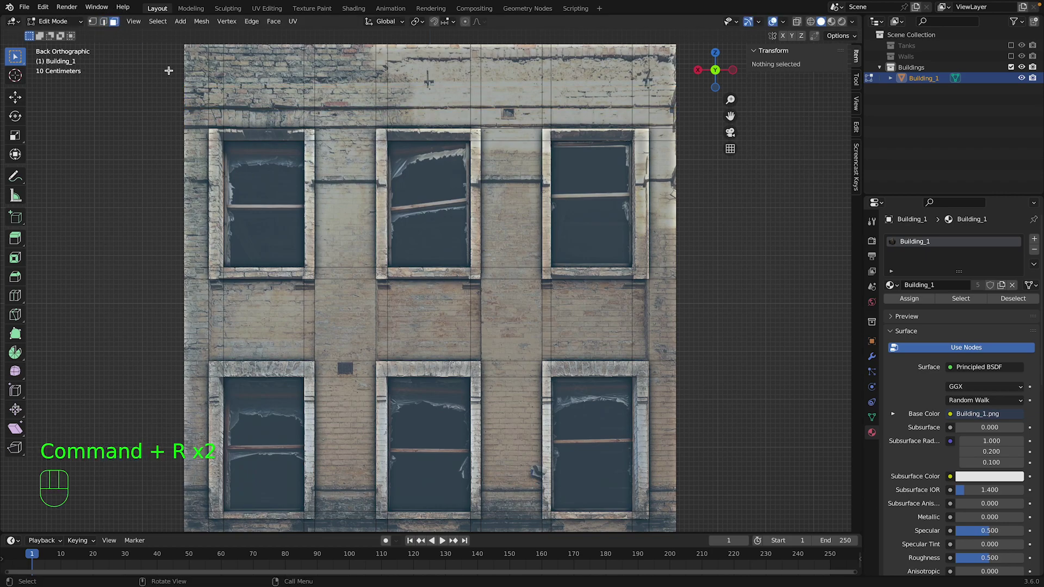
Select all face rows above the top windows and extrude them outward along Y by about 0.51 m as a cornice.
{"action": "left_click", "coordinate": [694, 89], "text": "alt"}
{"action": "left_click", "coordinate": [698, 69]}
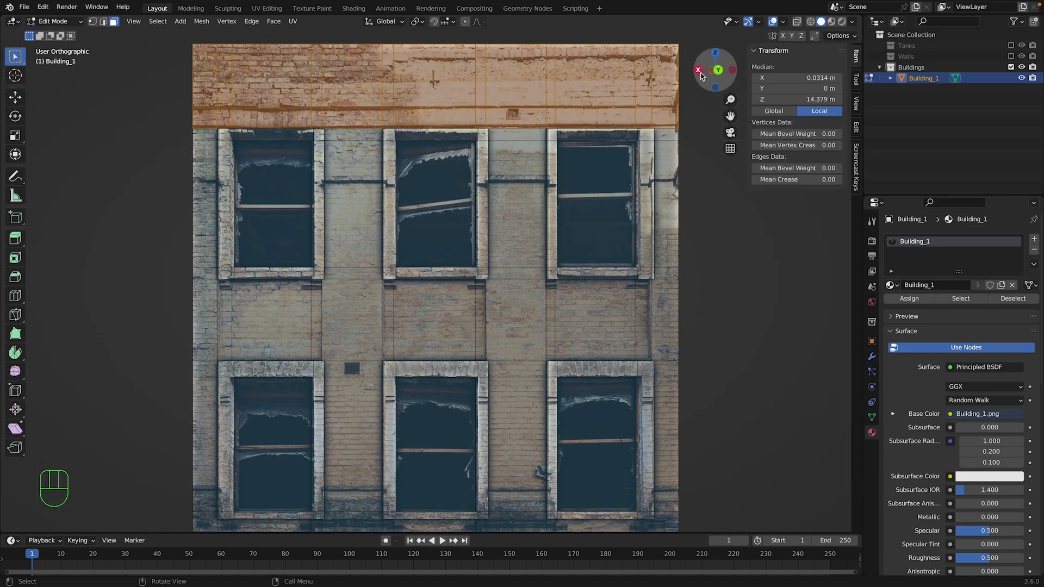
{"action": "key", "text": "e"}
{"action": "key", "text": "x"}
{"action": "key", "text": "y"}
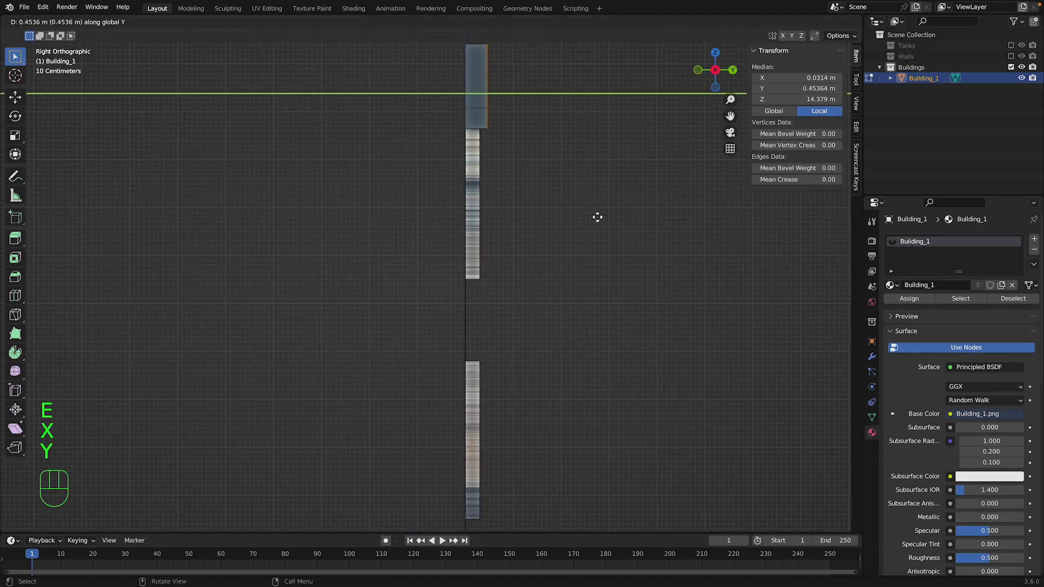
{"action": "left_click", "coordinate": [598, 217]}
Select only the upper band of the cornice front and extrude it further outward, to about 0.77 m in Y.
{"action": "left_click_drag", "start_coordinate": [715, 69], "coordinate": [688, 94]}
{"action": "scroll", "coordinate": [348, 132], "scroll_direction": "down", "scroll_amount": 1}
{"action": "left_click_drag", "start_coordinate": [241, 143], "coordinate": [620, 95]}
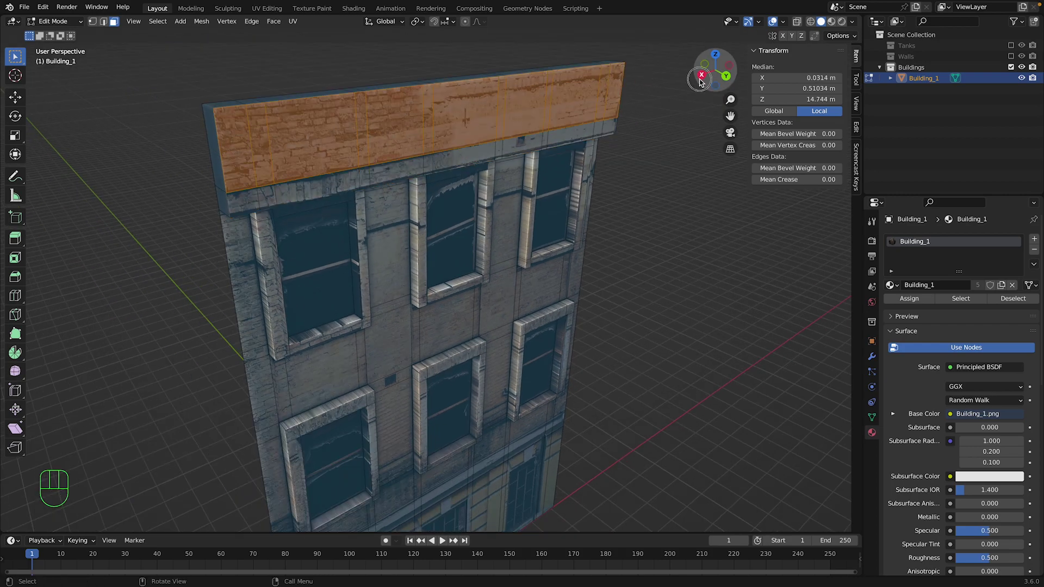
{"action": "left_click", "coordinate": [702, 75]}
{"action": "key", "text": "e"}
{"action": "key", "text": "x"}
{"action": "key", "text": "y"}
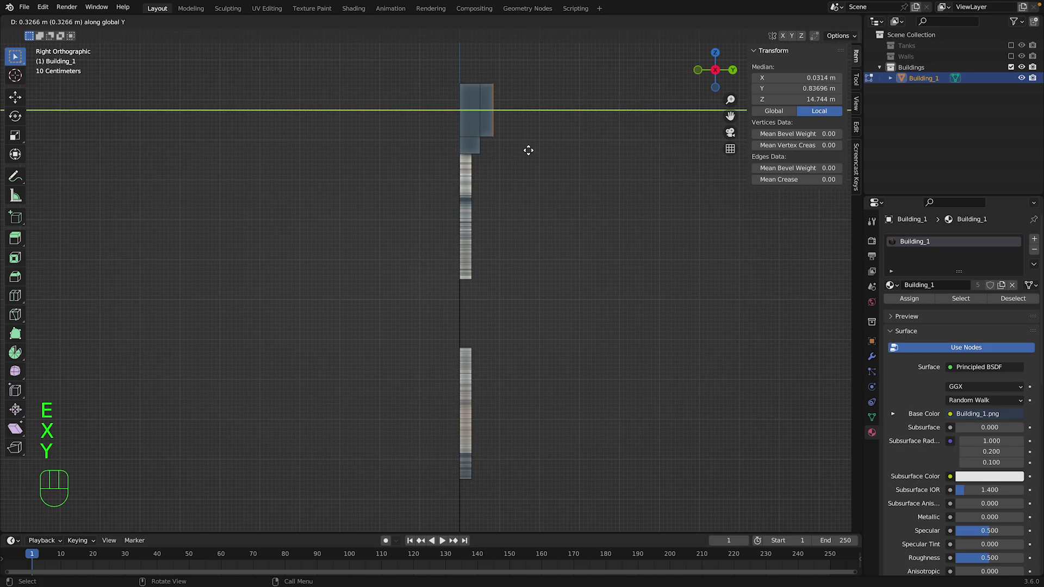
{"action": "left_click", "coordinate": [527, 151]}
{"action": "key", "text": "Tab"}
{"action": "left_click_drag", "start_coordinate": [711, 73], "coordinate": [376, 203]}
{"action": "key", "text": "Tab"}
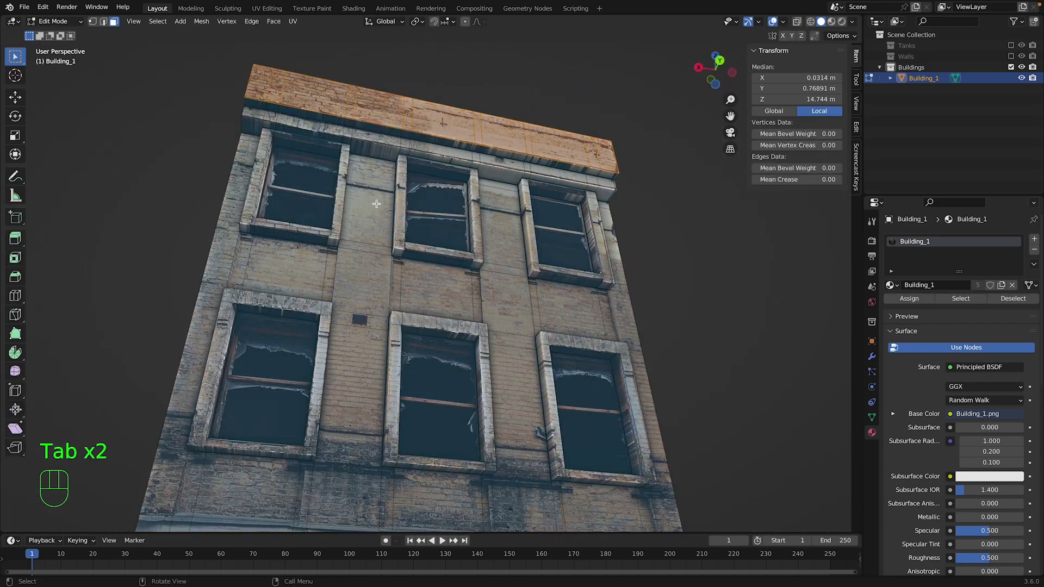
Select the wall faces between the left and middle windows, from the cornice down to the ledge above the ground floor.
{"action": "left_click", "coordinate": [371, 163]}
{"action": "left_click", "coordinate": [359, 291], "text": "shift"}
{"action": "left_click", "coordinate": [347, 362], "text": "shift"}
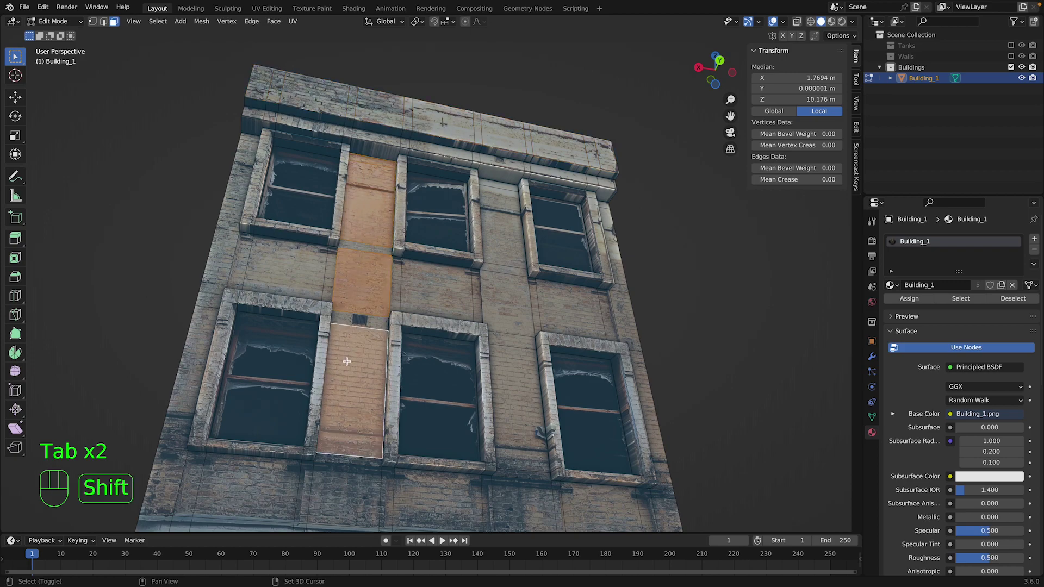
{"action": "left_click", "coordinate": [330, 462], "text": "shift"}
{"action": "scroll", "coordinate": [336, 457], "scroll_direction": "down", "scroll_amount": 3}
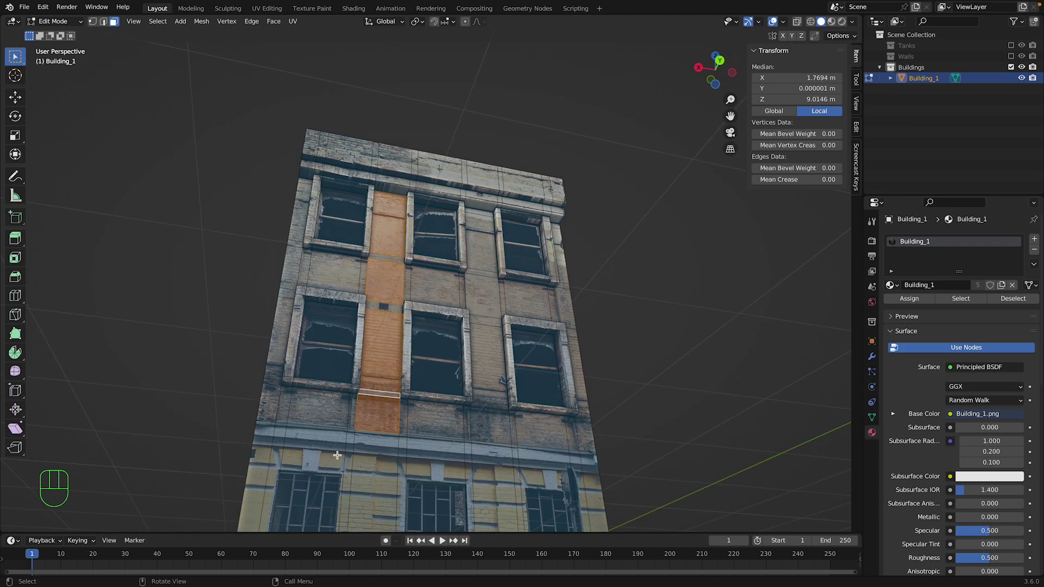
In the back view, add the wall strip between the middle and right windows to the selection, down to the same ledge.
{"action": "left_click_drag", "start_coordinate": [707, 79], "coordinate": [644, 128]}
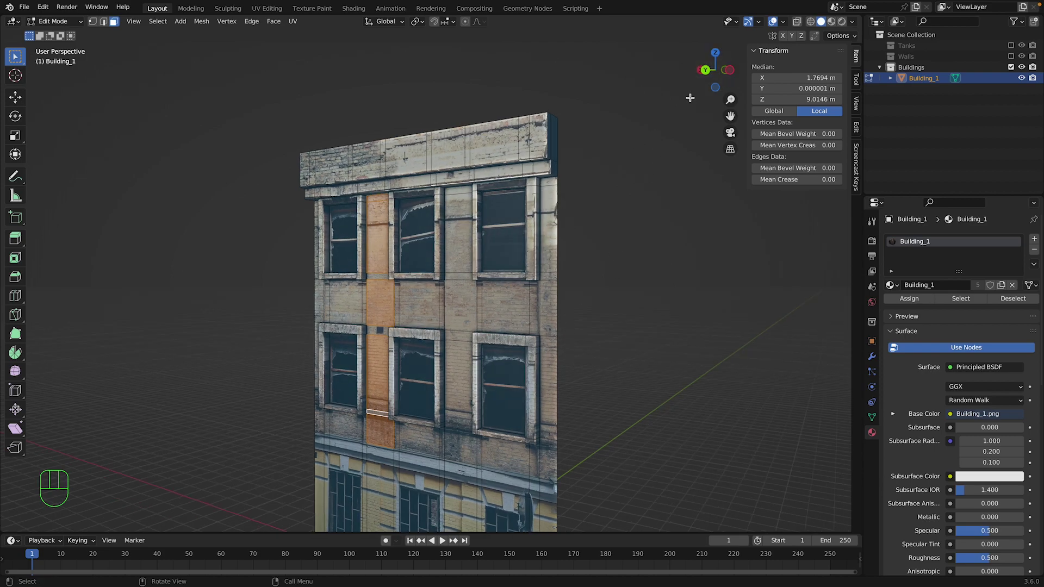
{"action": "left_click", "coordinate": [706, 70]}
{"action": "scroll", "coordinate": [490, 218], "scroll_direction": "up", "scroll_amount": 2}
{"action": "left_click_drag", "start_coordinate": [495, 184], "coordinate": [494, 416], "text": "shift"}
{"action": "left_click", "coordinate": [485, 157], "text": "shift"}
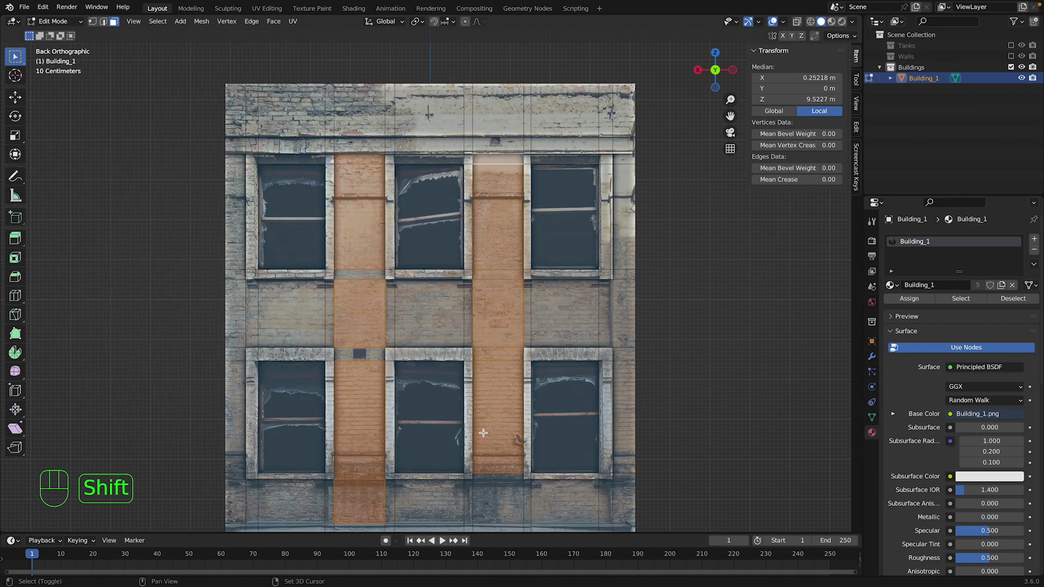
{"action": "left_click", "coordinate": [488, 480], "text": "shift"}
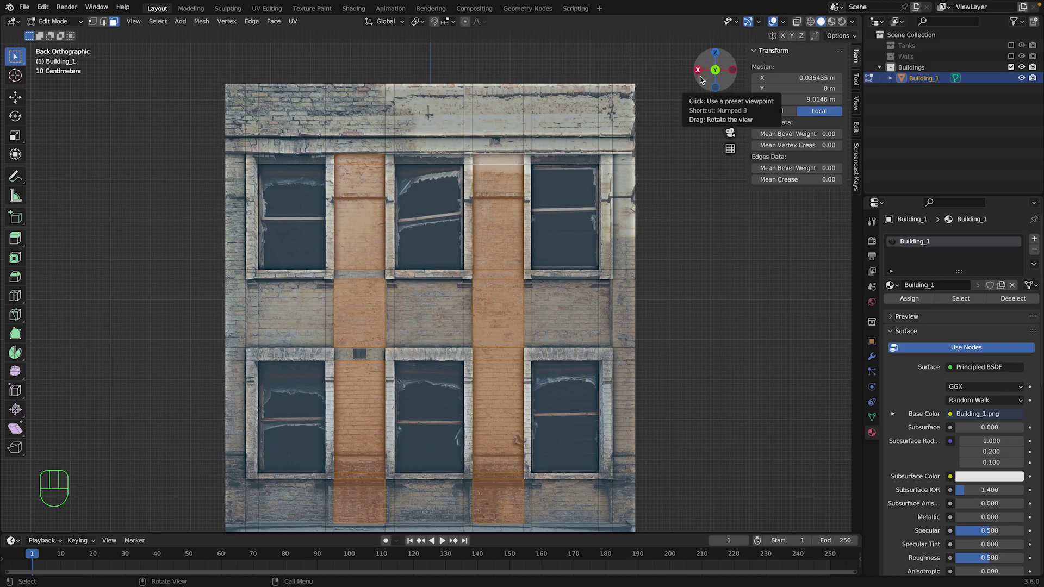
Remove the lowest face of each wall strip from the selection and add both back.
{"action": "left_click_drag", "start_coordinate": [361, 491], "coordinate": [503, 501], "text": "ctrl"}
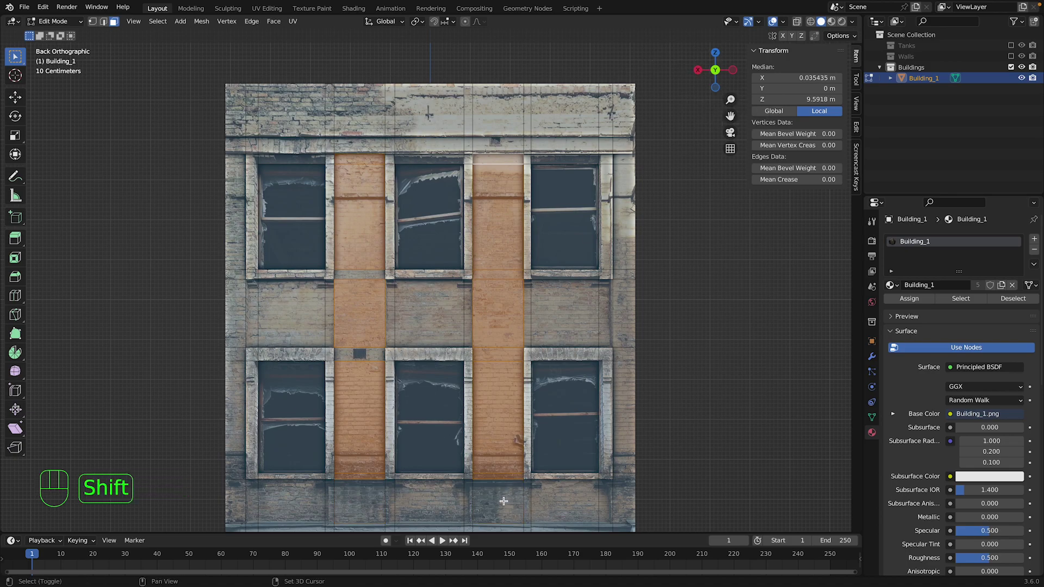
{"action": "left_click", "coordinate": [504, 501], "text": "shift"}
{"action": "left_click", "coordinate": [359, 501], "text": "shift"}
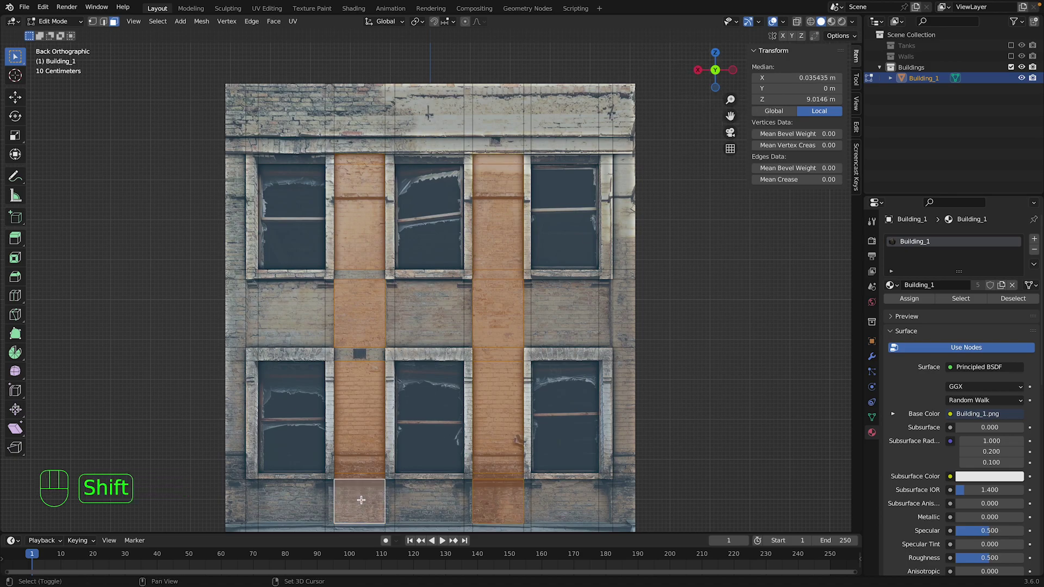
Try to extrude the two wall strips outward along Y by about 0.5 m, and undo the extrusion.
{"action": "left_click", "coordinate": [700, 70]}
{"action": "key", "text": "e"}
{"action": "key", "text": "x"}
{"action": "key", "text": "y"}
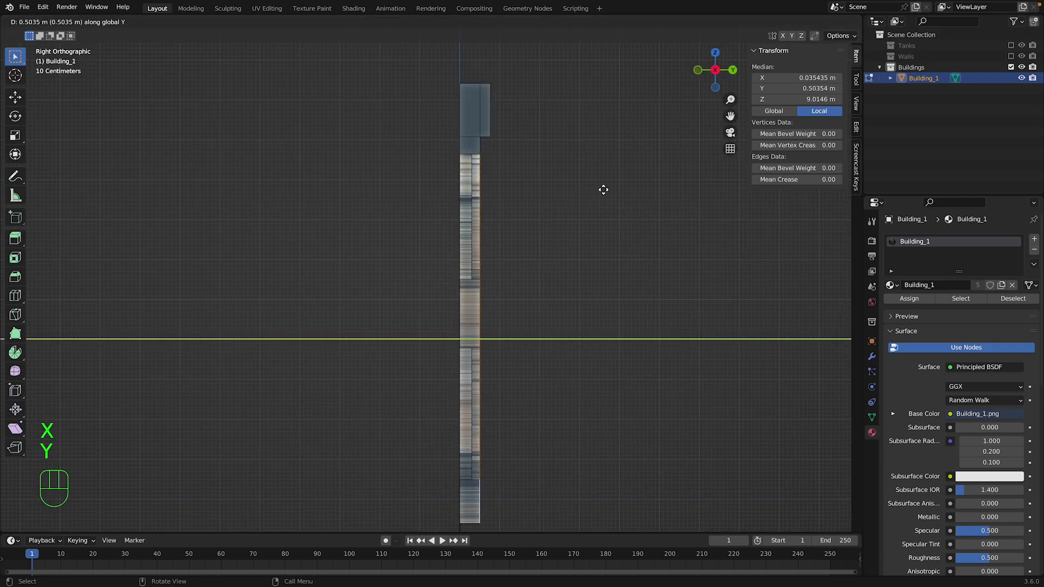
{"action": "left_click", "coordinate": [604, 190]}
{"action": "key", "text": "Tab"}
{"action": "left_click_drag", "start_coordinate": [708, 86], "coordinate": [424, 102]}
{"action": "key", "text": "super+z"}
{"action": "key", "text": "super+z"}
Add the left wall strip's two missed narrow faces to the selection and extrude both strips outward along Y by 0.4 m.
{"action": "left_click", "coordinate": [352, 276], "text": "shift"}
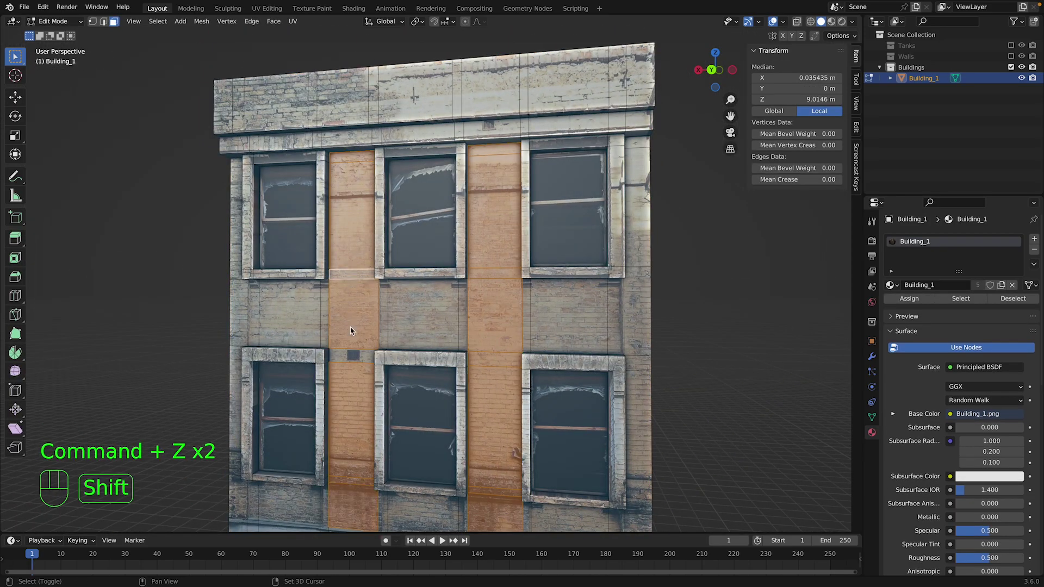
{"action": "scroll", "coordinate": [430, 331], "scroll_direction": "down", "scroll_amount": 2}
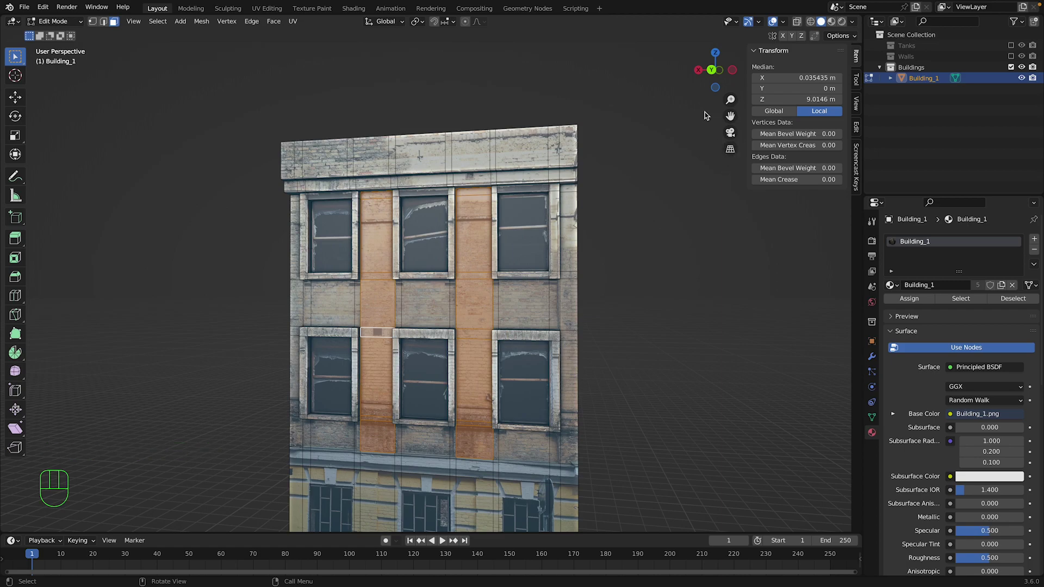
{"action": "left_click", "coordinate": [698, 71]}
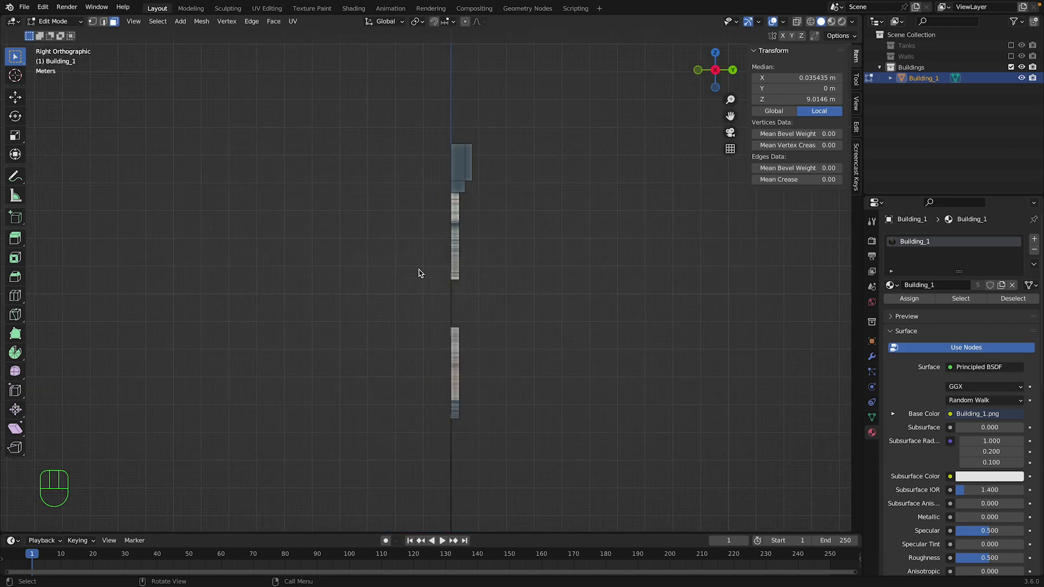
{"action": "key", "text": "e"}
{"action": "key", "text": "y"}
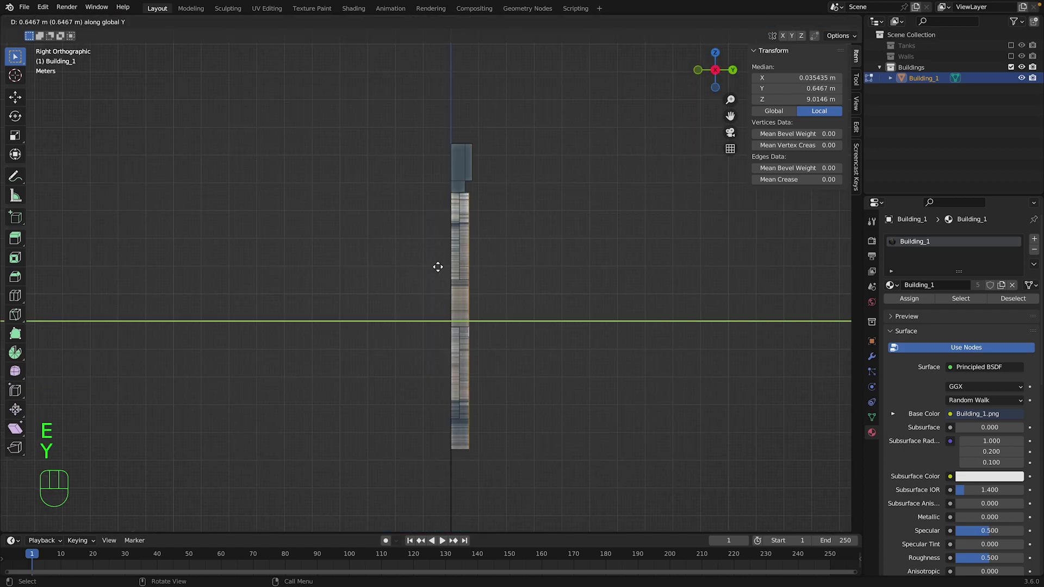
{"action": "key", "text": "KP_0"}
{"action": "key", "text": "period"}
{"action": "key", "text": "KP_4"}
{"action": "scroll", "coordinate": [455, 264], "scroll_direction": "up", "scroll_amount": 3}
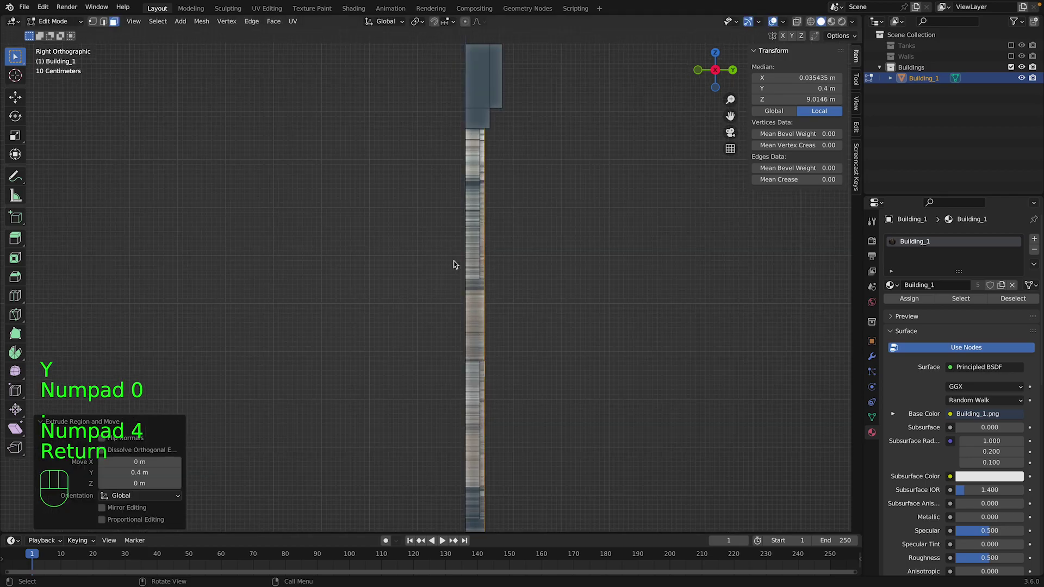
Move the extruded strip faces further outward to about 0.5 m in Y, flush with the cornice's lower band.
{"action": "key", "text": "g"}
{"action": "key", "text": "y"}
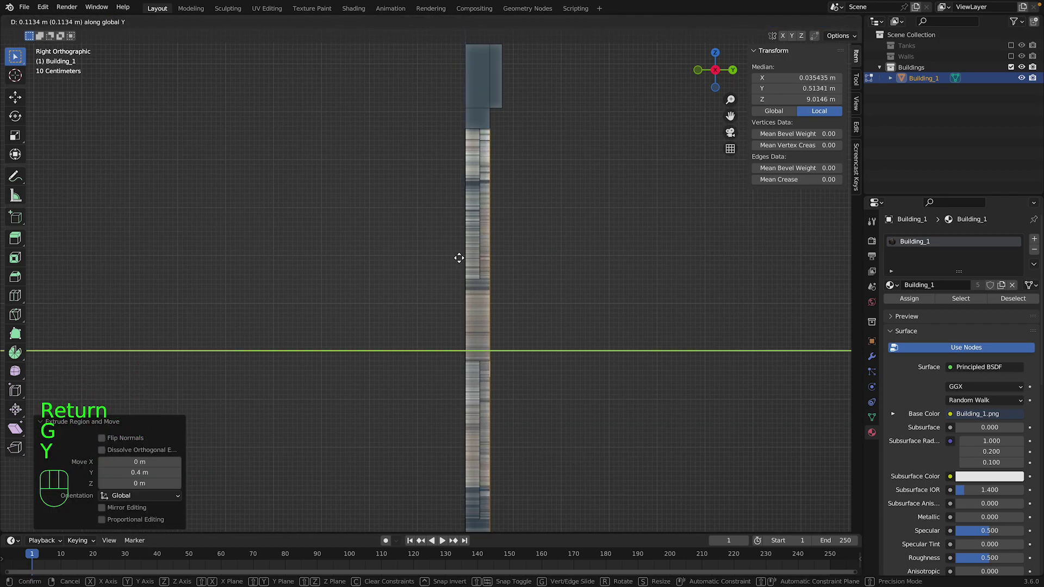
{"action": "left_click", "coordinate": [459, 259]}
{"action": "key", "text": "Tab"}
{"action": "left_click_drag", "start_coordinate": [708, 76], "coordinate": [620, 176]}
{"action": "left_click_drag", "start_coordinate": [719, 80], "coordinate": [705, 33]}
{"action": "key", "text": "Tab"}
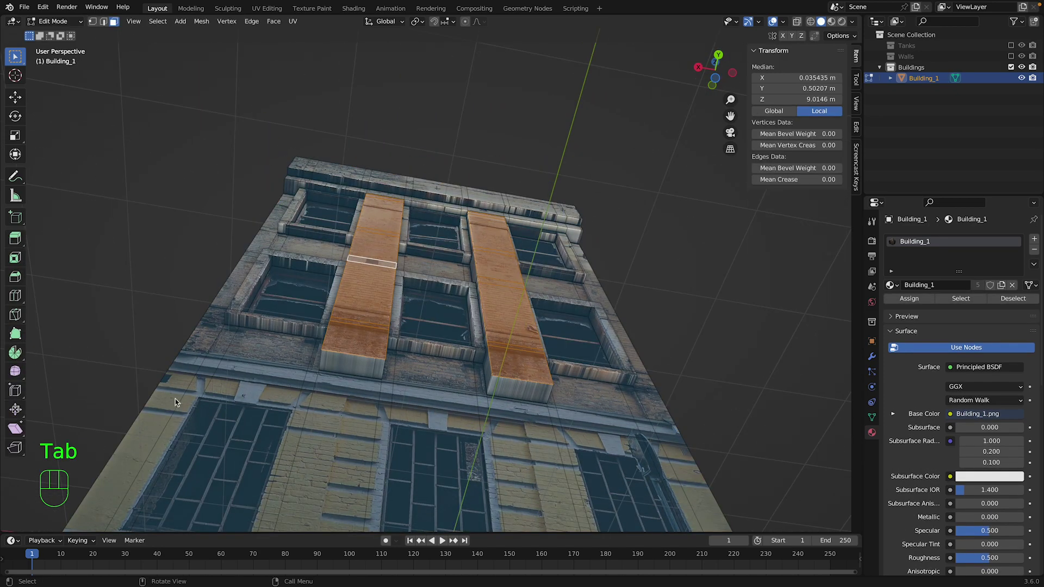
Add a centered horizontal loop cut along the ledge band above the ground floor, at about 4.06 m height.
{"action": "left_click", "coordinate": [194, 366]}
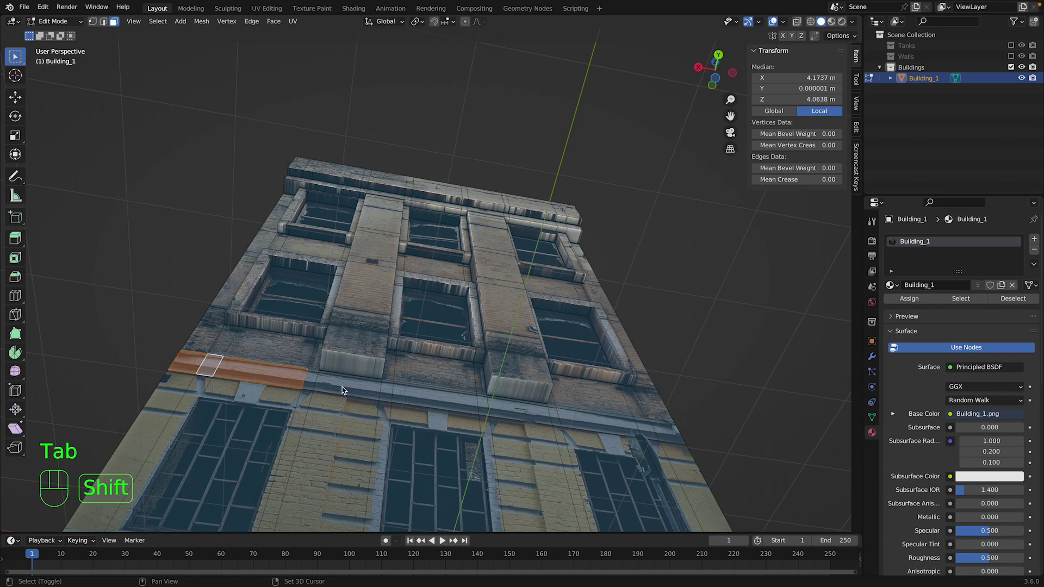
{"action": "key", "text": "super+r"}
{"action": "left_click", "coordinate": [299, 381]}
{"action": "left_click", "coordinate": [299, 383]}
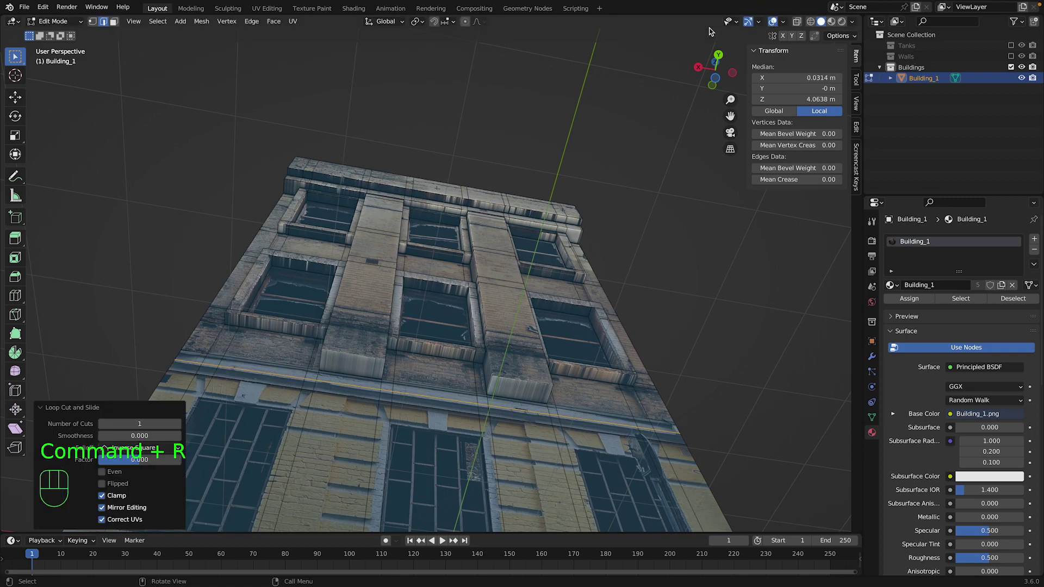
Select all faces of the ledge band above the ground floor across the facade's full width.
{"action": "left_click", "coordinate": [718, 56]}
{"action": "left_click_drag", "start_coordinate": [730, 117], "coordinate": [226, 289]}
{"action": "scroll", "coordinate": [307, 231], "scroll_direction": "up", "scroll_amount": 2}
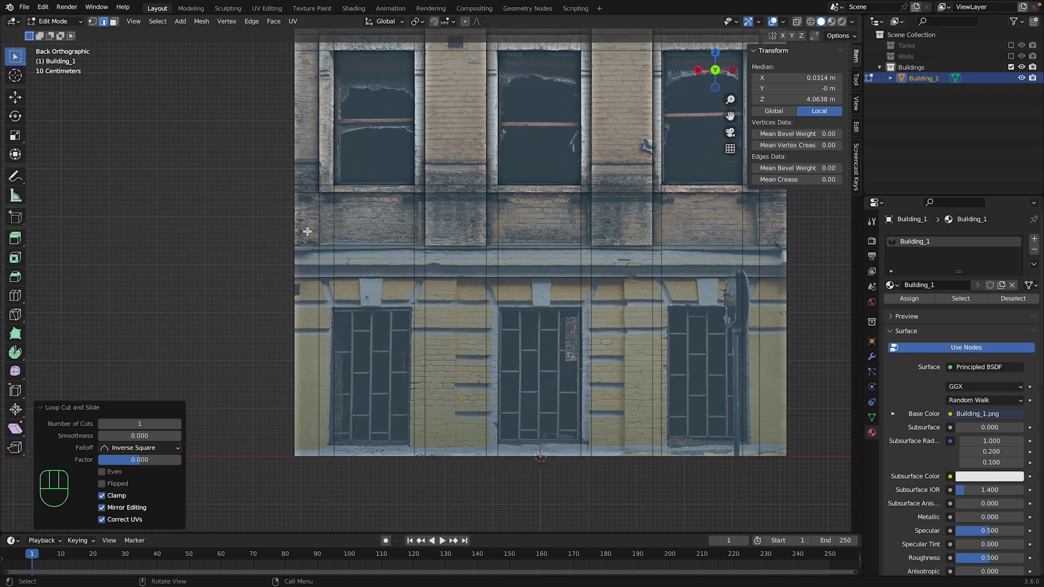
{"action": "left_click", "coordinate": [114, 22]}
{"action": "left_click_drag", "start_coordinate": [297, 250], "coordinate": [795, 281]}
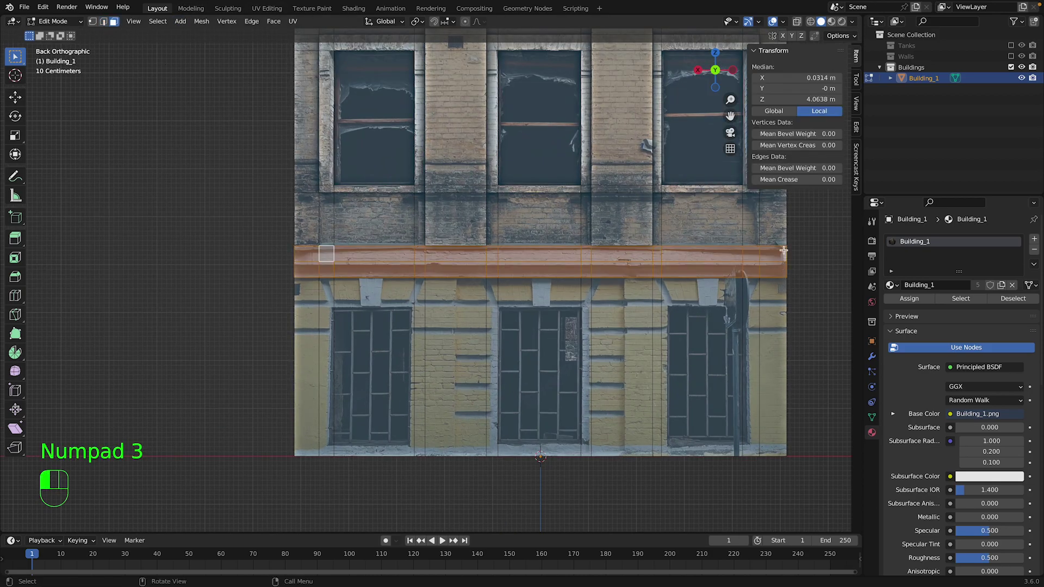
Try to extrude the ledge band outward along Y by about 0.51 m, and undo the extrusion.
{"action": "left_click", "coordinate": [698, 73]}
{"action": "key", "text": "e"}
{"action": "key", "text": "x"}
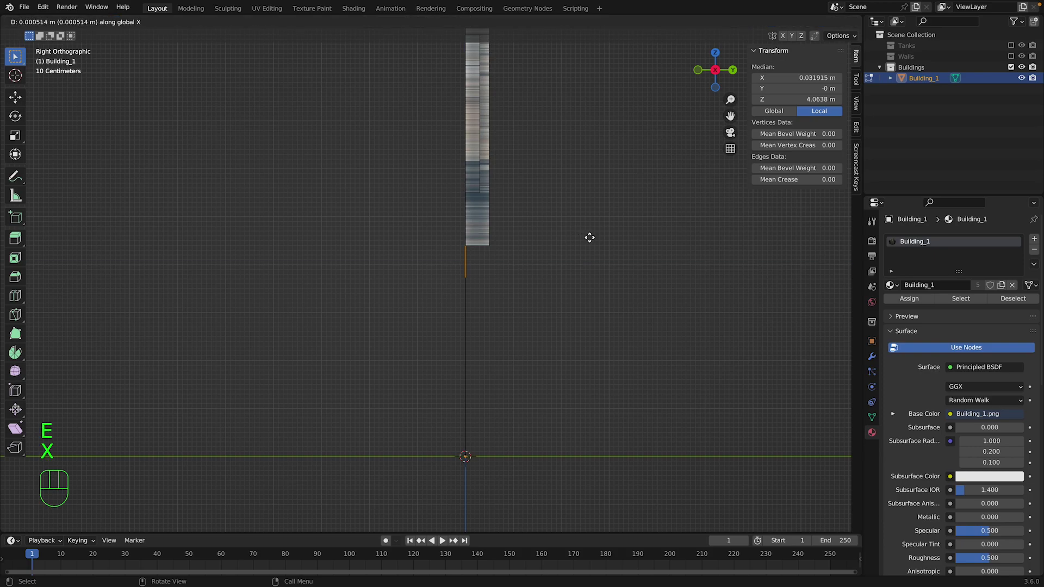
{"action": "key", "text": "y"}
{"action": "left_click", "coordinate": [601, 238]}
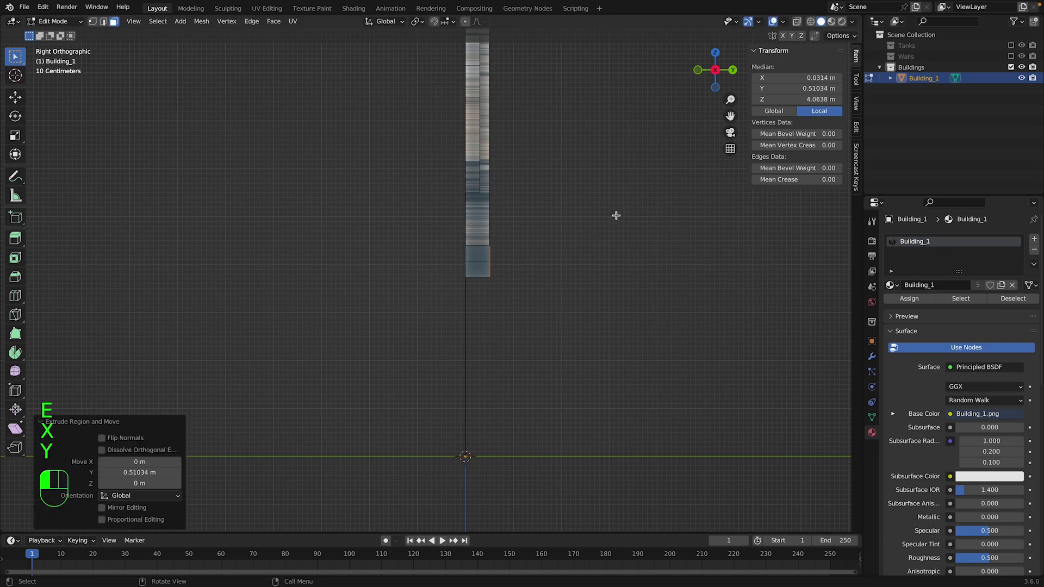
{"action": "middle_click_drag", "start_coordinate": [615, 214], "coordinate": [654, 116]}
{"action": "key", "text": "super+z"}
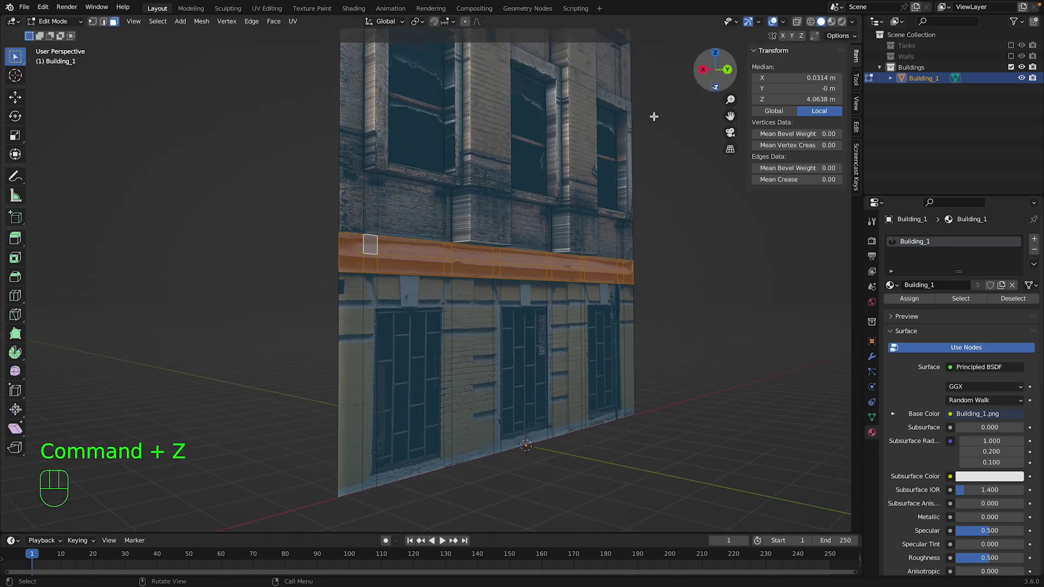
Extrude the ledge band's faces outward along Y by about 0.25 m.
{"action": "left_click", "coordinate": [701, 67]}
{"action": "key", "text": "e"}
{"action": "key", "text": "x"}
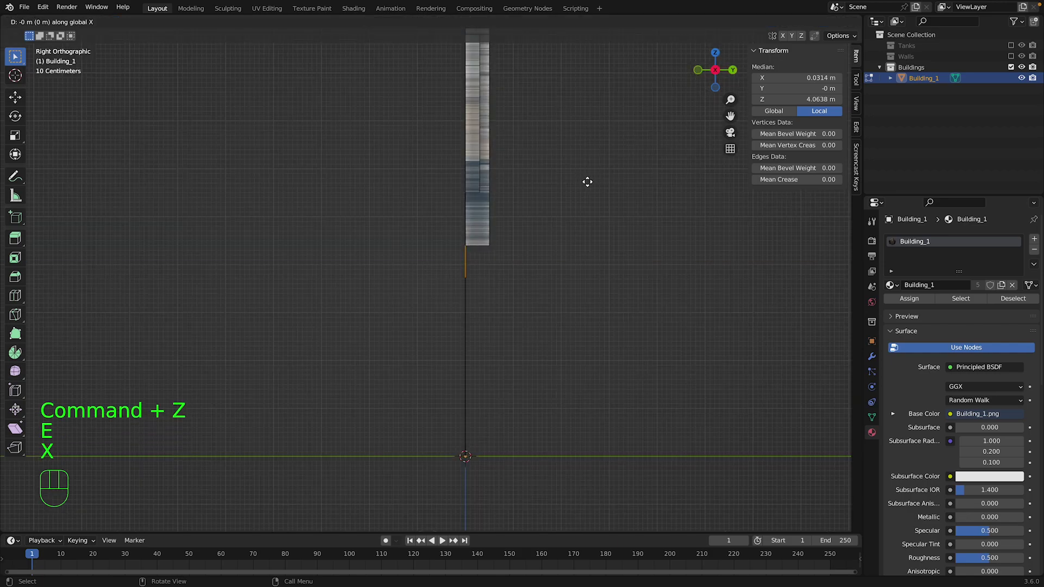
{"action": "key", "text": "y"}
{"action": "left_click", "coordinate": [672, 128]}
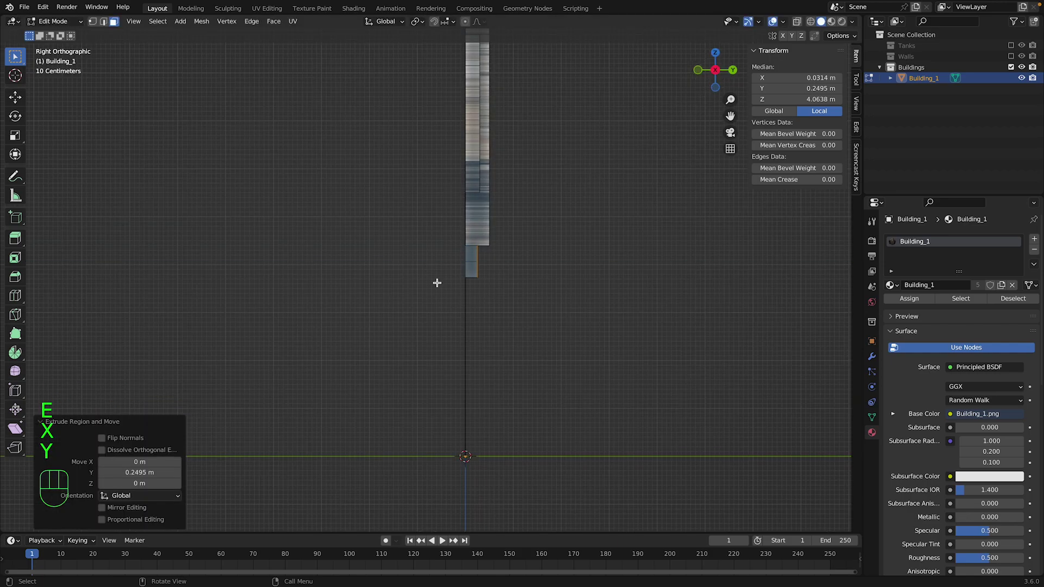
Extrude only the upper half of the ledge band further outward along Y, to a depth of about 0.49 m.
{"action": "key", "text": "shift+z"}
{"action": "left_click_drag", "start_coordinate": [467, 263], "coordinate": [517, 293]}
{"action": "key", "text": "shift+z"}
{"action": "key", "text": "e"}
{"action": "key", "text": "x"}
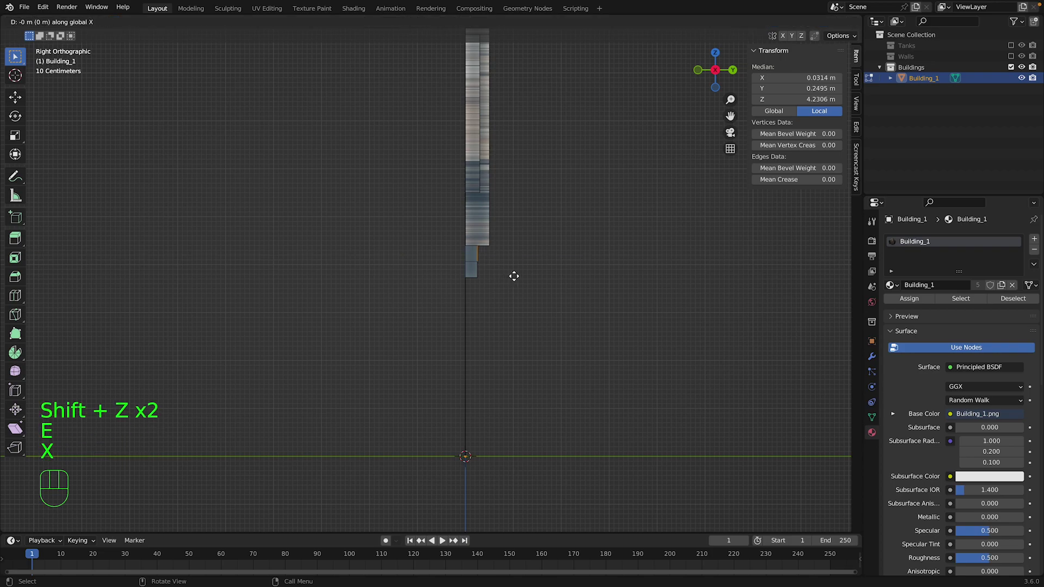
{"action": "key", "text": "y"}
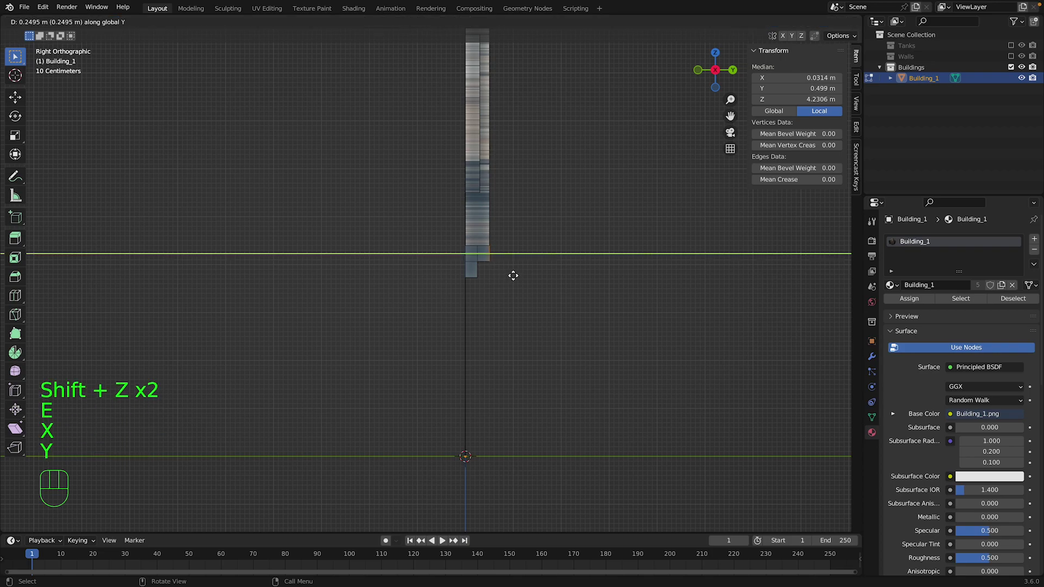
{"action": "left_click", "coordinate": [513, 276]}
{"action": "key", "text": "Tab"}
{"action": "left_click_drag", "start_coordinate": [722, 63], "coordinate": [596, 93]}
{"action": "scroll", "coordinate": [588, 205], "scroll_direction": "down", "scroll_amount": 5}
{"action": "scroll", "coordinate": [640, 308], "scroll_direction": "up", "scroll_amount": 3}
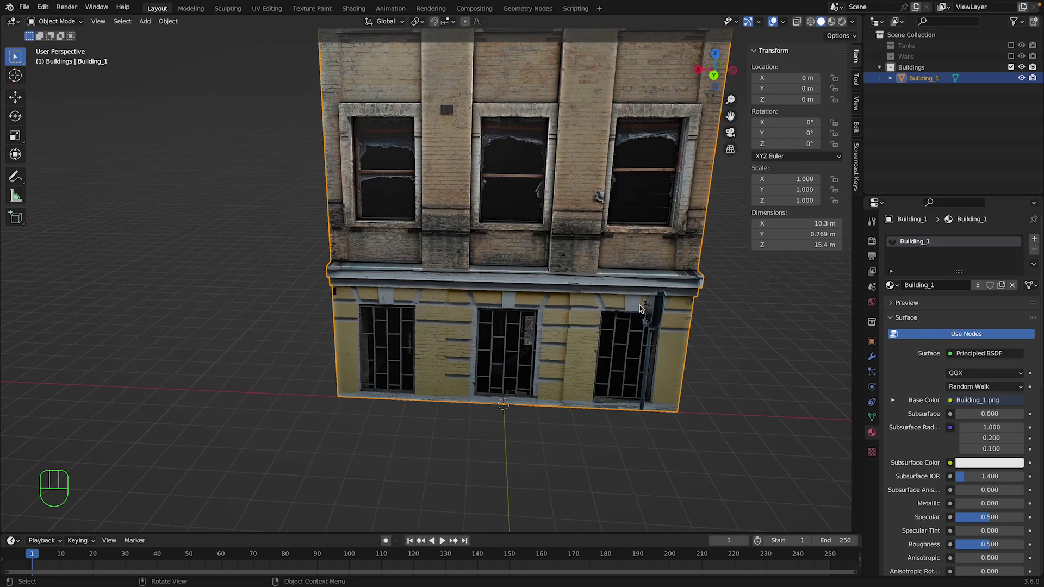
{"action": "scroll", "coordinate": [625, 310], "scroll_direction": "up", "scroll_amount": 4}
Add a horizontal loop cut along the top edge of the ground-floor windows, at about 3.14 m height.
{"action": "key", "text": "Tab"}
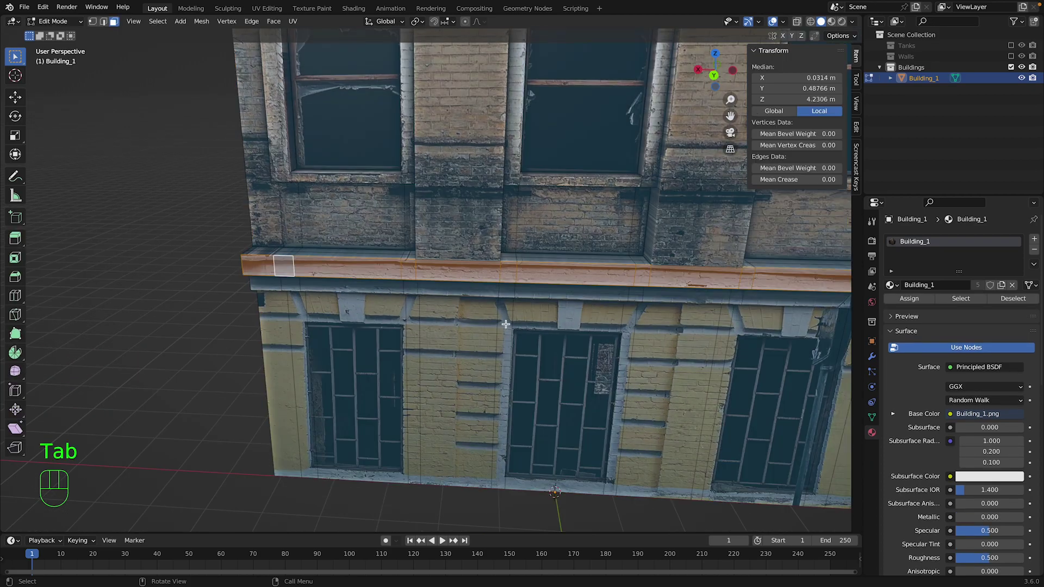
{"action": "left_click", "coordinate": [708, 80]}
{"action": "left_click", "coordinate": [375, 342]}
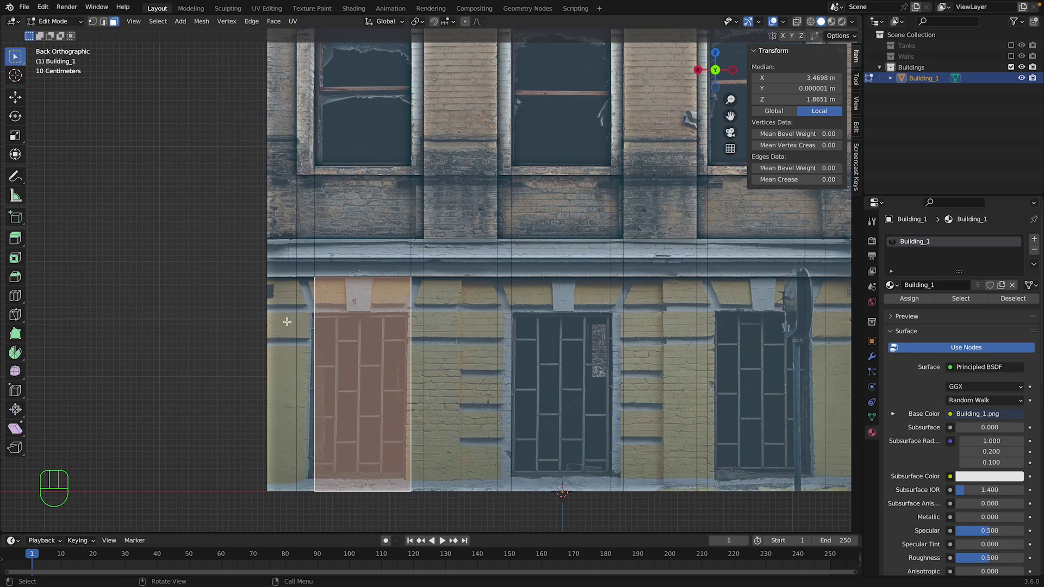
{"action": "left_click", "coordinate": [287, 319]}
{"action": "left_click", "coordinate": [300, 294], "text": "shift"}
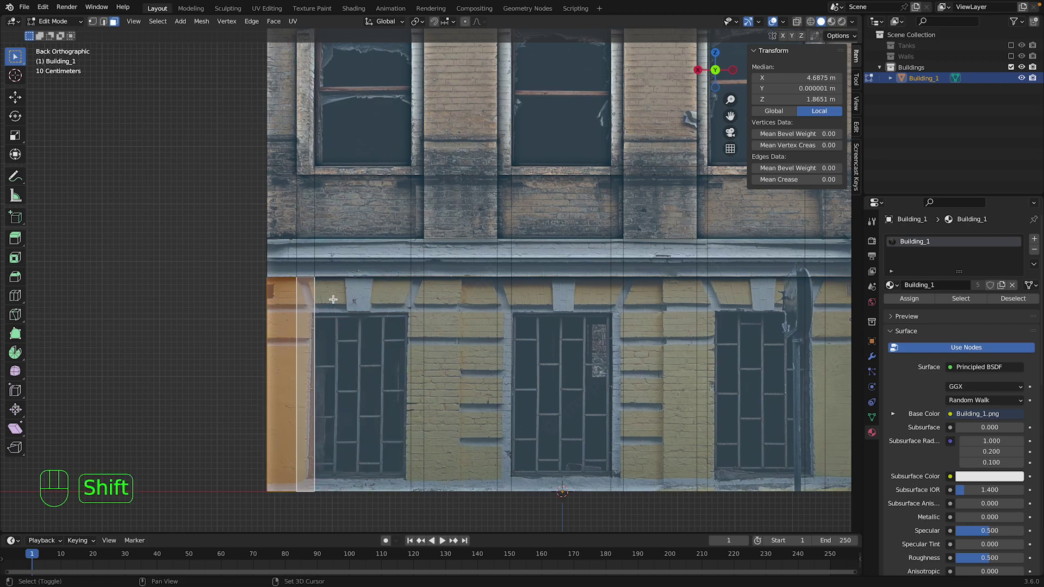
{"action": "left_click", "coordinate": [333, 299], "text": "shift"}
{"action": "key", "text": "super+r"}
{"action": "left_click", "coordinate": [310, 384]}
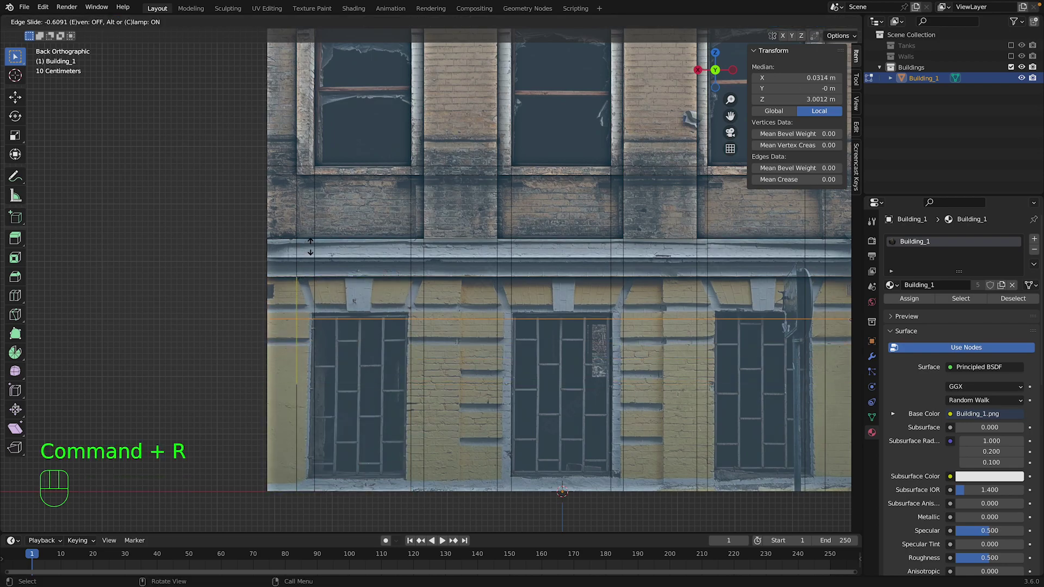
{"action": "left_click", "coordinate": [312, 238]}
Add a horizontal loop cut along the bottom edge of the ground-floor windows, at about 0.25 m height, and switch to face selection.
{"action": "key", "text": "super+r"}
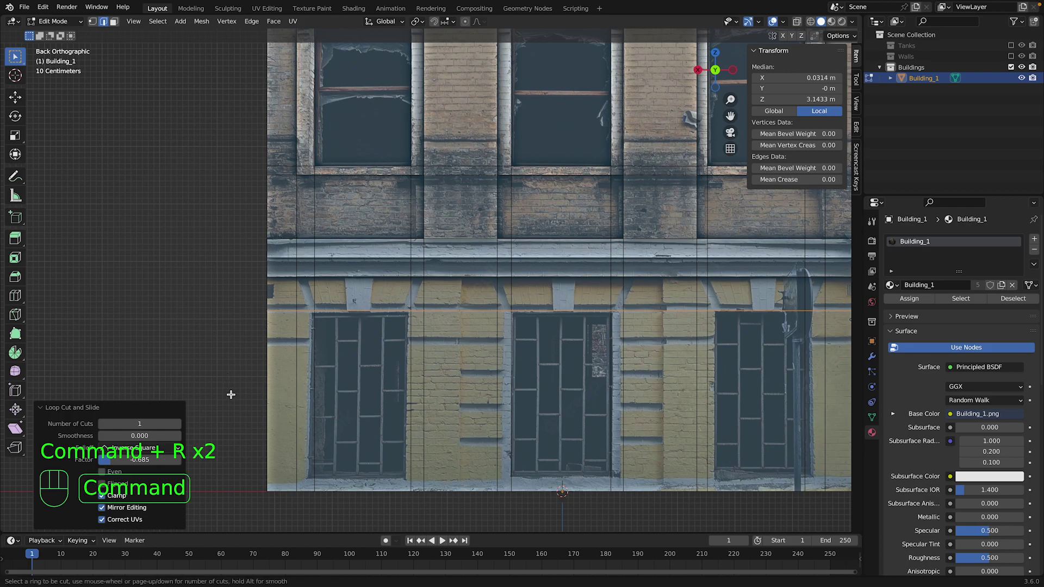
{"action": "left_click", "coordinate": [266, 402]}
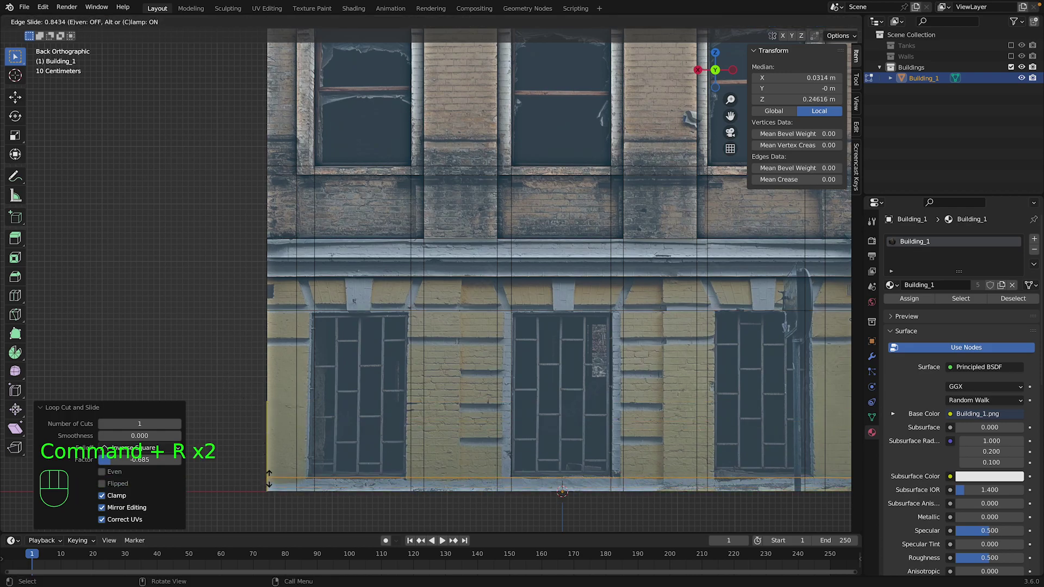
{"action": "left_click", "coordinate": [269, 479]}
{"action": "left_click", "coordinate": [114, 22]}
Select the faces of the three ground-floor windows.
{"action": "left_click", "coordinate": [334, 383]}
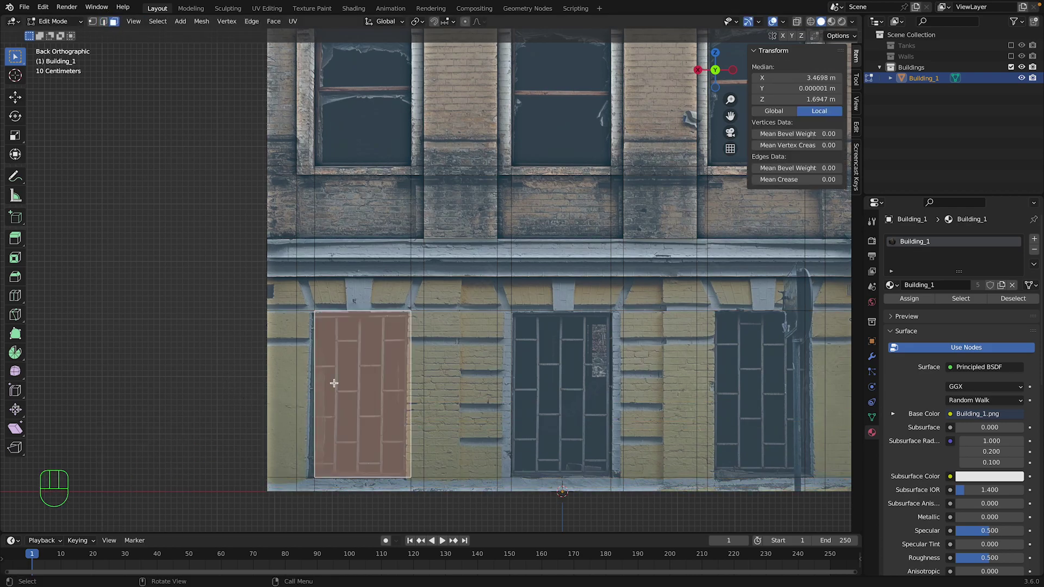
{"action": "left_click", "coordinate": [558, 372], "text": "shift"}
{"action": "left_click", "coordinate": [762, 361], "text": "shift"}
{"action": "scroll", "coordinate": [762, 362], "scroll_direction": "down", "scroll_amount": 2}
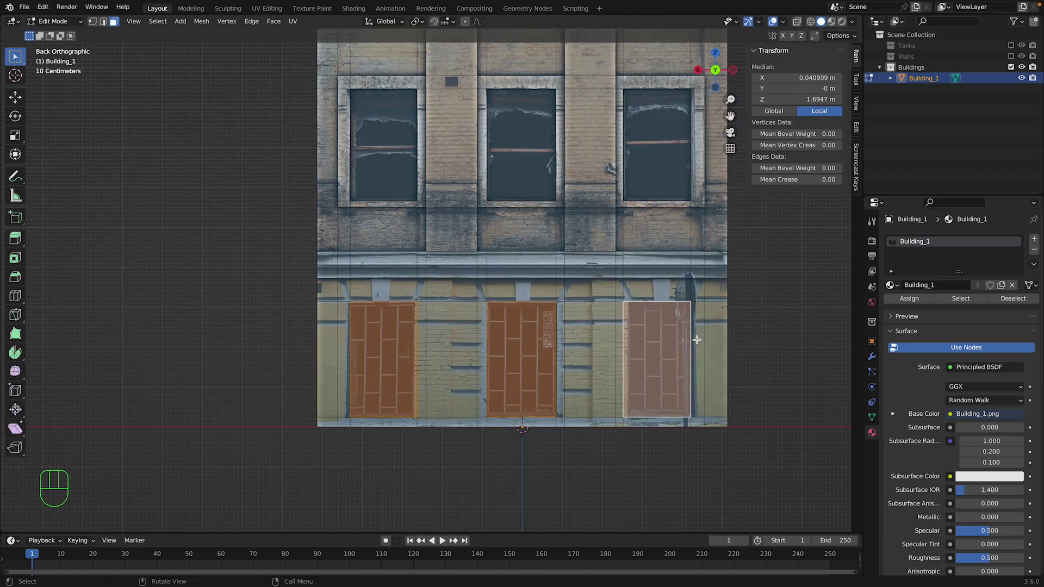
{"action": "scroll", "coordinate": [480, 328], "scroll_direction": "up", "scroll_amount": 2}
Select all ground-floor wall faces around the three windows: the band above them, the base strip and every wall strip beside them.
{"action": "left_click", "coordinate": [750, 305], "text": "alt"}
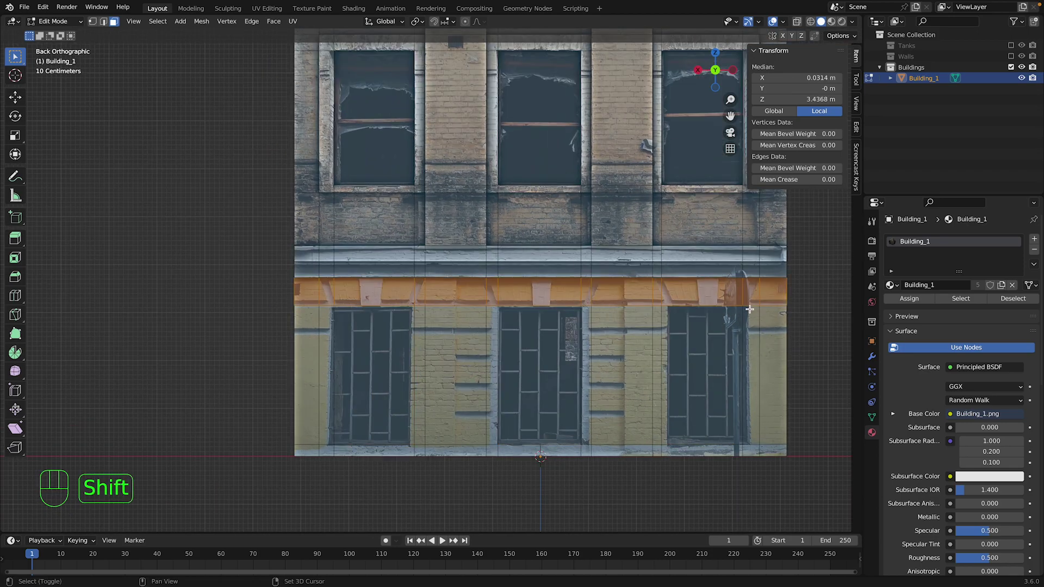
{"action": "left_click_drag", "start_coordinate": [783, 376], "coordinate": [769, 445], "text": "shift"}
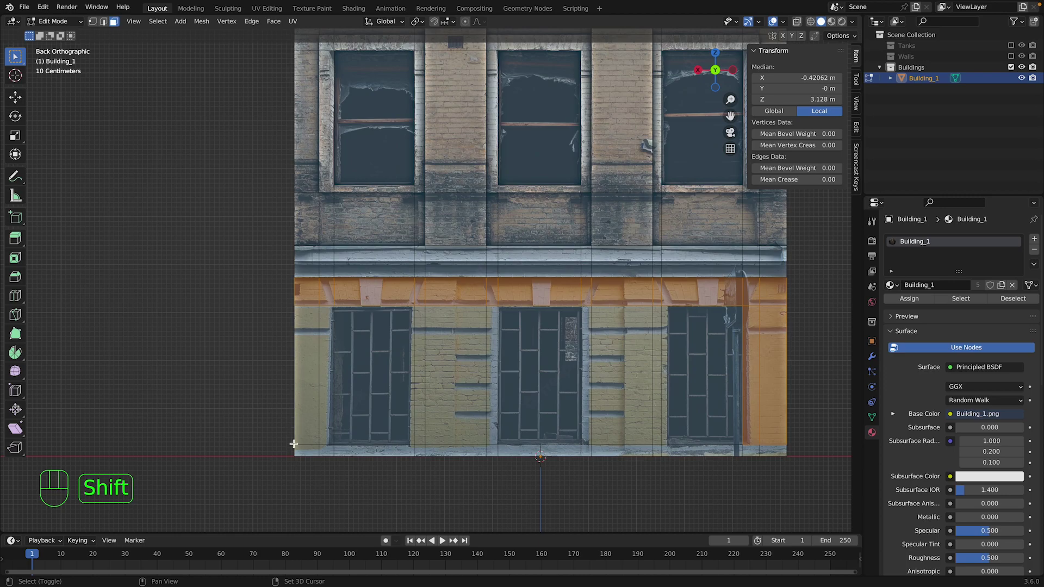
{"action": "left_click_drag", "start_coordinate": [294, 444], "coordinate": [795, 461], "text": "shift"}
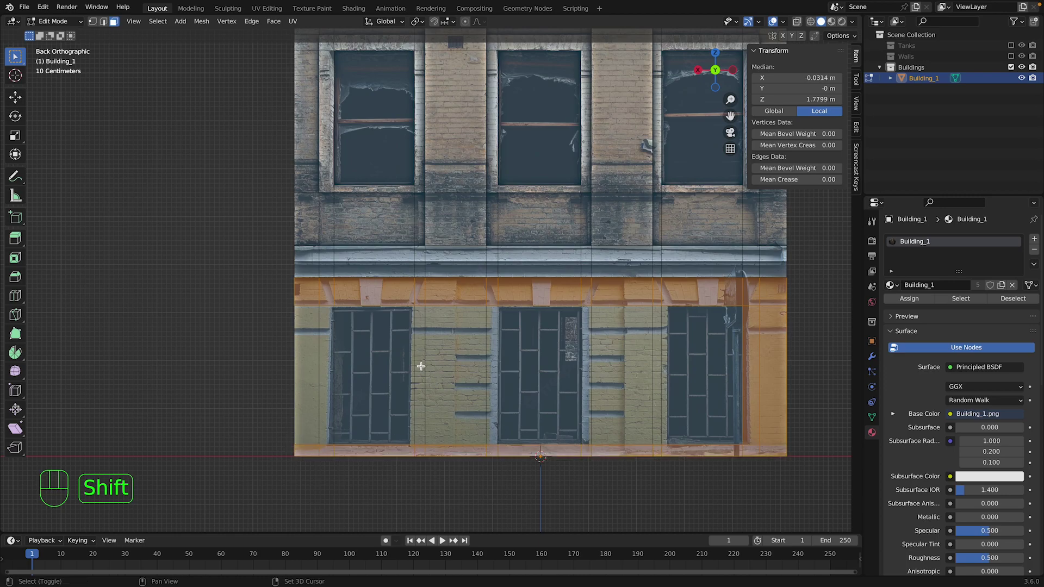
{"action": "left_click_drag", "start_coordinate": [488, 373], "coordinate": [489, 373], "text": "shift"}
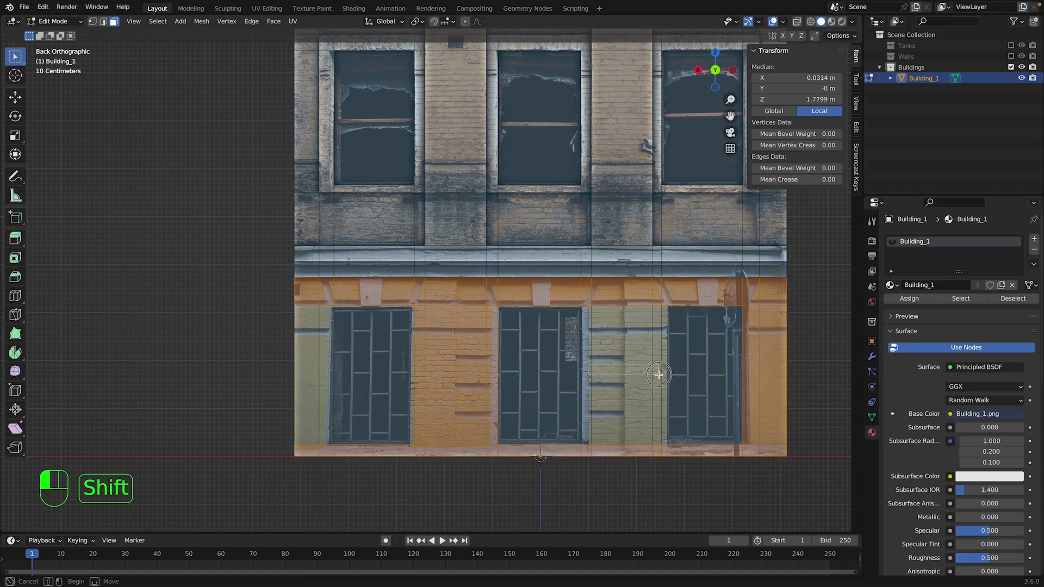
{"action": "left_click_drag", "start_coordinate": [658, 375], "coordinate": [702, 387], "text": "shift"}
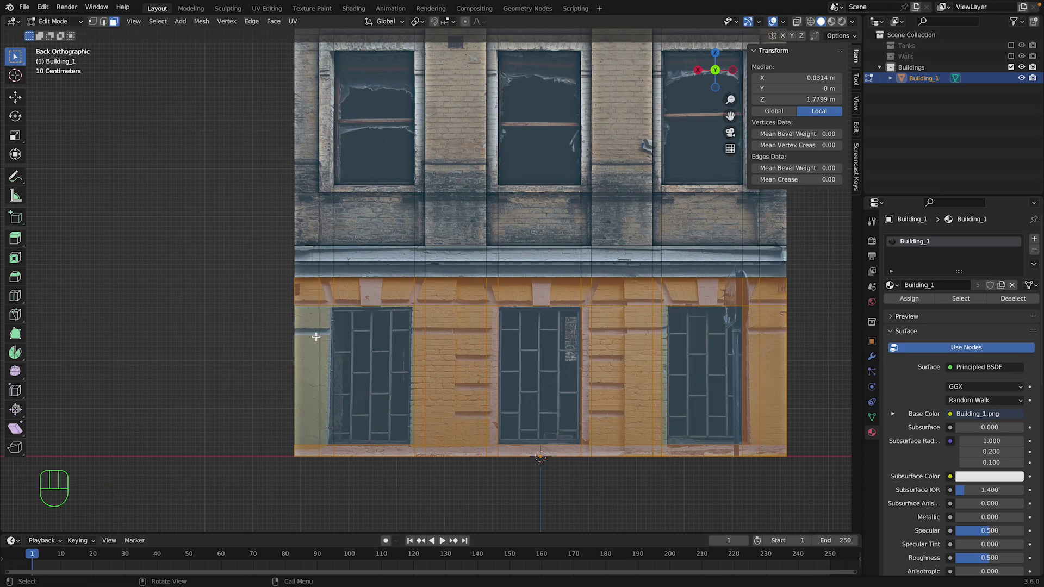
{"action": "left_click", "coordinate": [328, 344], "text": "shift"}
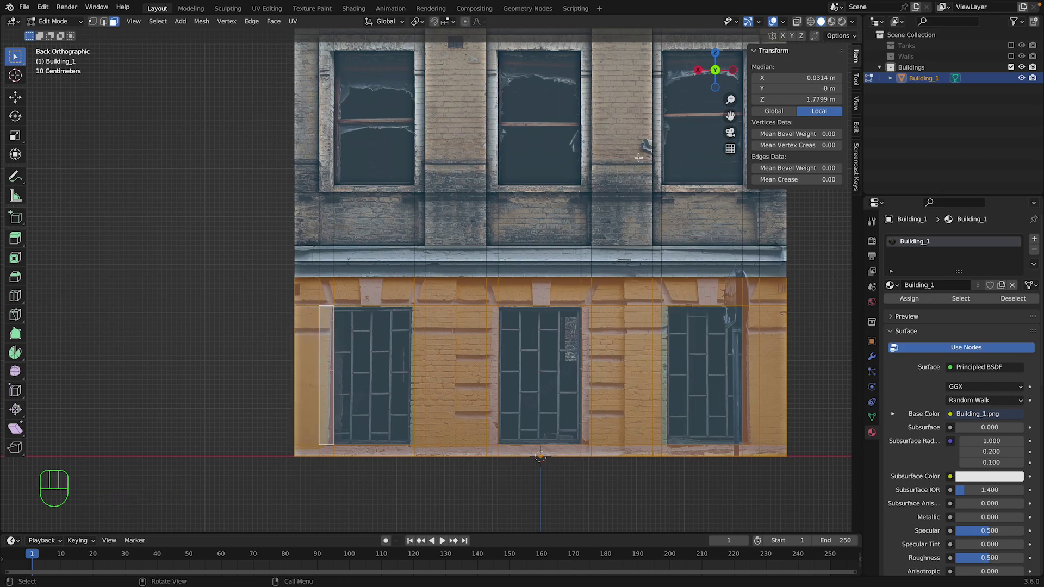
Extrude the selected ground-floor wall faces outward along Y by 0.3 m.
{"action": "left_click", "coordinate": [698, 70]}
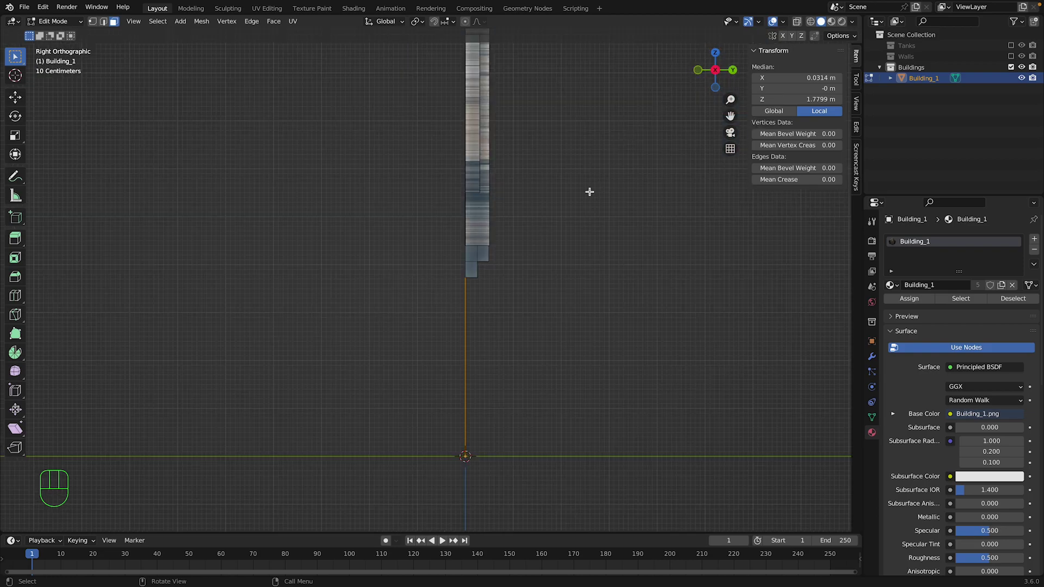
{"action": "key", "text": "e"}
{"action": "key", "text": "x"}
{"action": "key", "text": "y"}
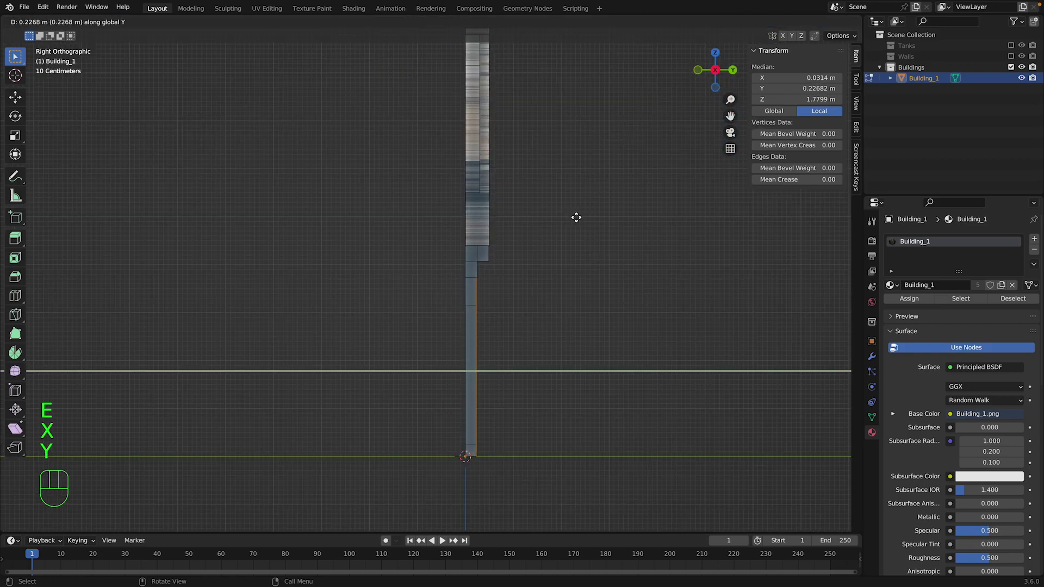
{"action": "key", "text": "KP_0"}
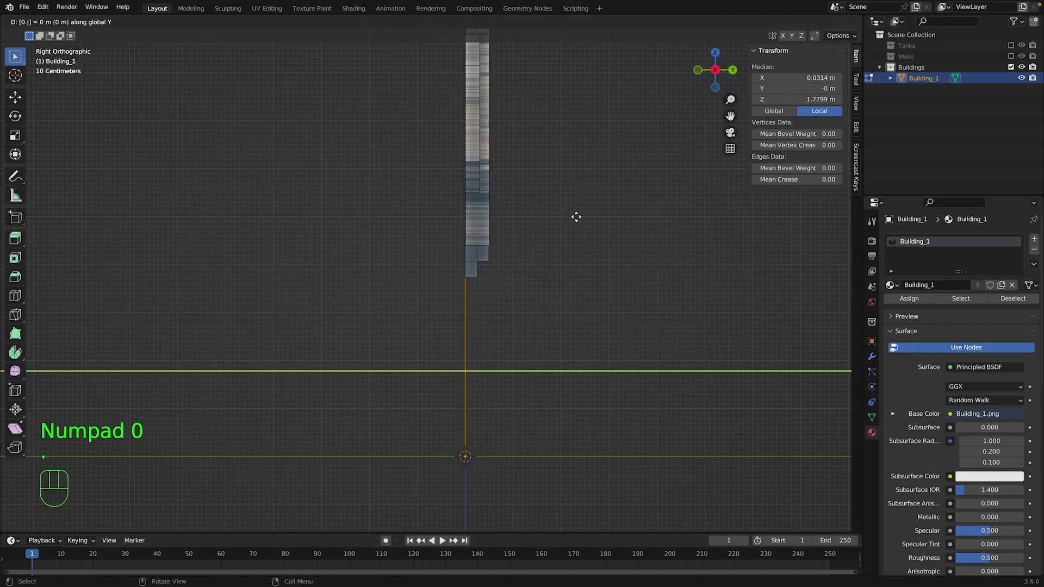
{"action": "key", "text": "period"}
{"action": "key", "text": "KP_3"}
{"action": "key", "text": "Return"}
{"action": "key", "text": "Tab"}
{"action": "left_click_drag", "start_coordinate": [713, 71], "coordinate": [653, 183]}
{"action": "scroll", "coordinate": [654, 183], "scroll_direction": "down", "scroll_amount": 3}
{"action": "left_click_drag", "start_coordinate": [715, 73], "coordinate": [625, 149]}
Delete the side faces closing one end of the cornice, at the facade's positive X side.
{"action": "key", "text": "Tab"}
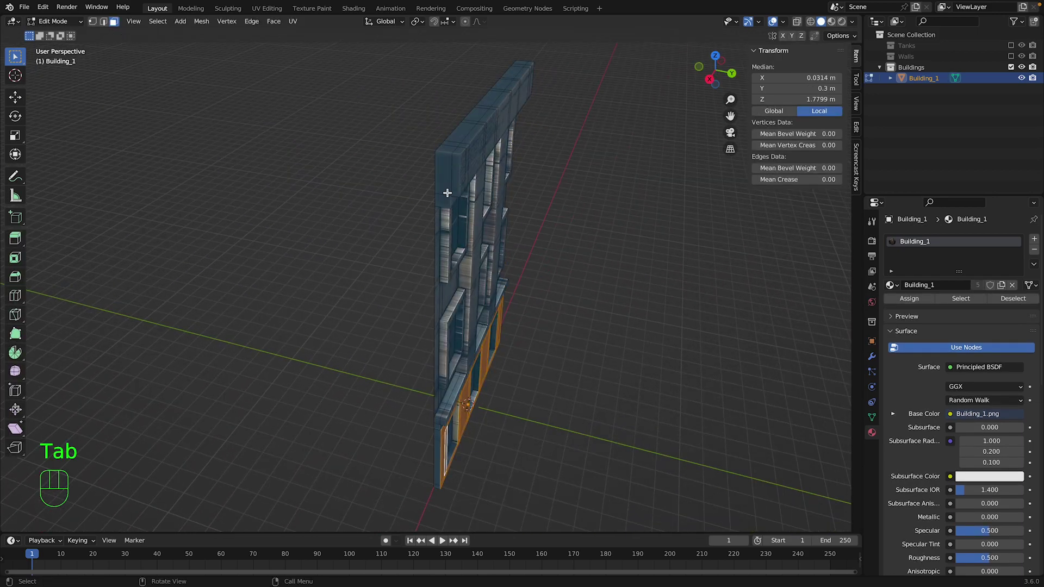
{"action": "left_click", "coordinate": [439, 172], "text": "shift"}
{"action": "key", "text": "x"}
{"action": "left_click", "coordinate": [416, 210]}
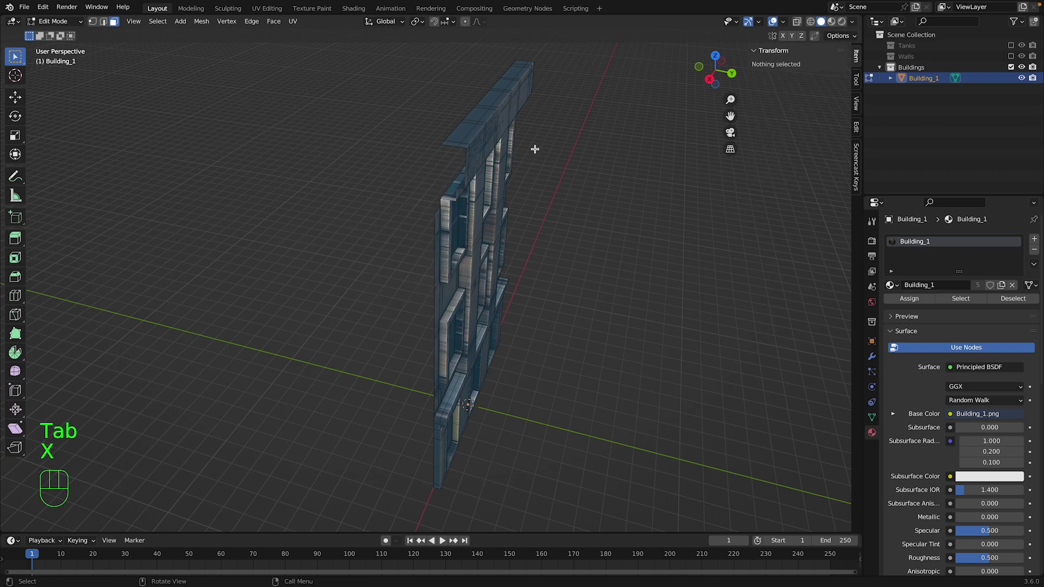
Delete the three side faces closing the cornice's opposite end, at the facade's negative X side.
{"action": "left_click_drag", "start_coordinate": [702, 72], "coordinate": [483, 195]}
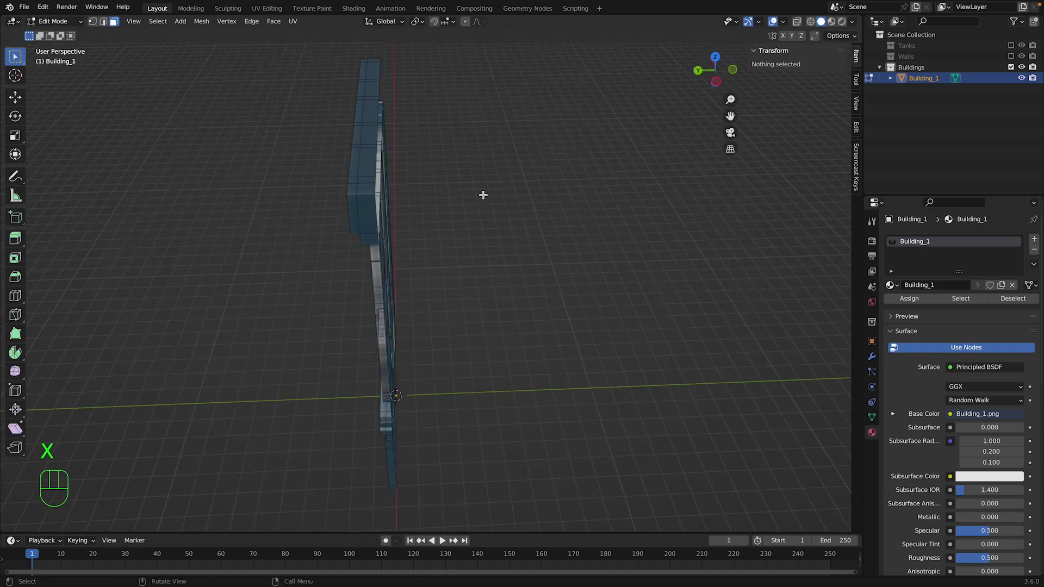
{"action": "left_click", "coordinate": [371, 217]}
{"action": "left_click", "coordinate": [360, 222], "text": "shift"}
{"action": "left_click", "coordinate": [355, 221]}
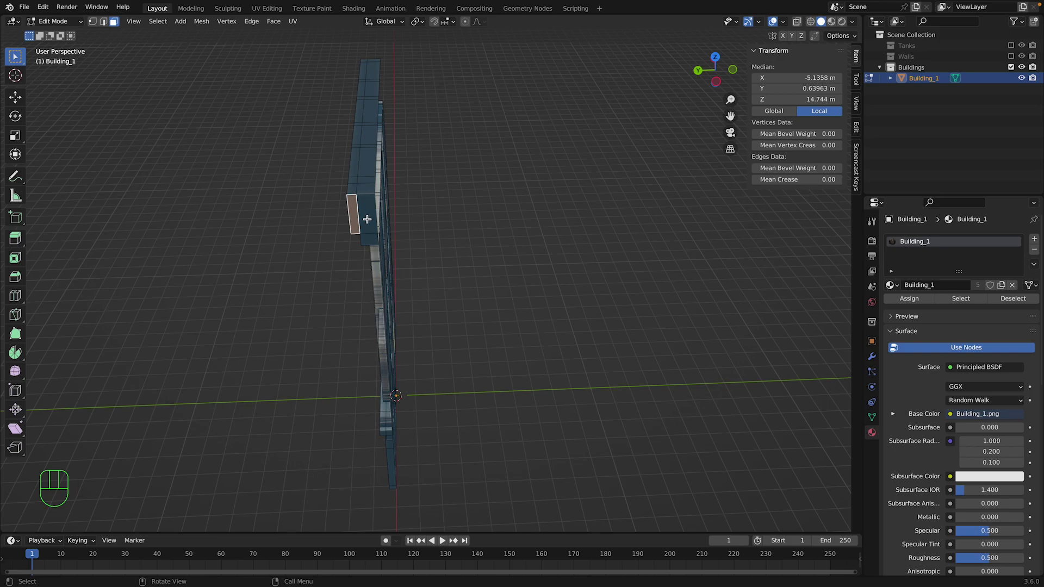
{"action": "left_click", "coordinate": [367, 220], "text": "shift"}
{"action": "left_click", "coordinate": [369, 241], "text": "shift"}
{"action": "key", "text": "x"}
{"action": "left_click", "coordinate": [367, 241]}
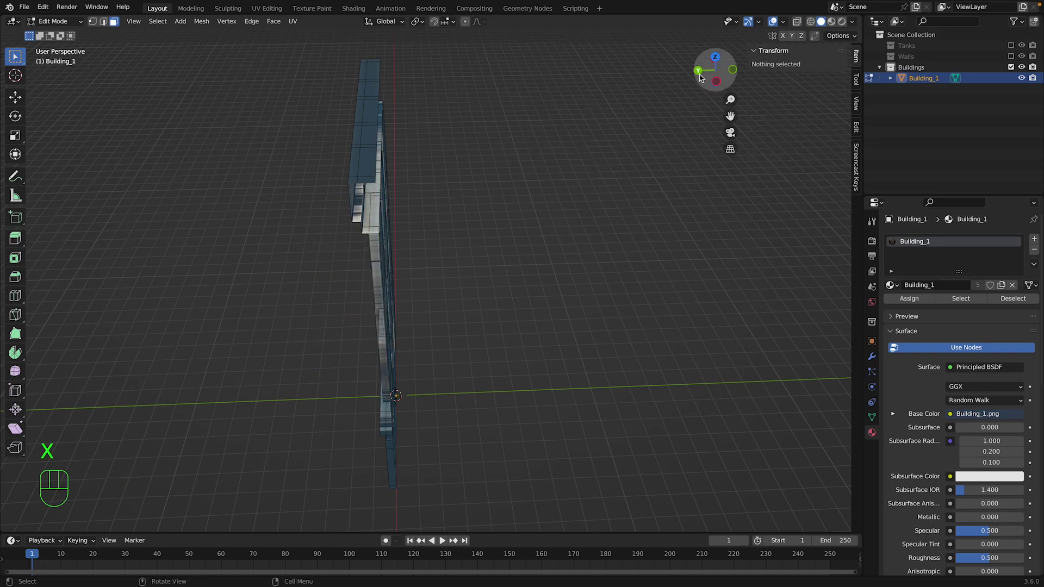
Inspect the facade with the cornice ends open, and undo the deletions of the end faces on both sides.
{"action": "left_click", "coordinate": [698, 71]}
{"action": "key", "text": "shift+z"}
{"action": "key", "text": "shift+z"}
{"action": "mouse_move", "coordinate": [707, 71]}
{"action": "left_mouse_down"}
{"action": "mouse_move", "coordinate": [414, 94]}
{"action": "mouse_move", "coordinate": [642, 75]}
{"action": "mouse_move", "coordinate": [616, 93]}
{"action": "mouse_move", "coordinate": [694, 110]}
{"action": "mouse_move", "coordinate": [672, 93]}
{"action": "mouse_move", "coordinate": [714, 82]}
{"action": "mouse_move", "coordinate": [699, 88]}
{"action": "mouse_move", "coordinate": [718, 74]}
{"action": "mouse_move", "coordinate": [713, 64]}
{"action": "left_mouse_up"}
{"action": "key", "text": "super+z"}
{"action": "key", "text": "x"}
{"action": "left_click", "coordinate": [631, 183]}
{"action": "key", "text": "super+z"}
{"action": "key", "text": "super+z"}
{"action": "key", "text": "super+z"}
{"action": "key", "text": "super+z"}
{"action": "key", "text": "super+z"}
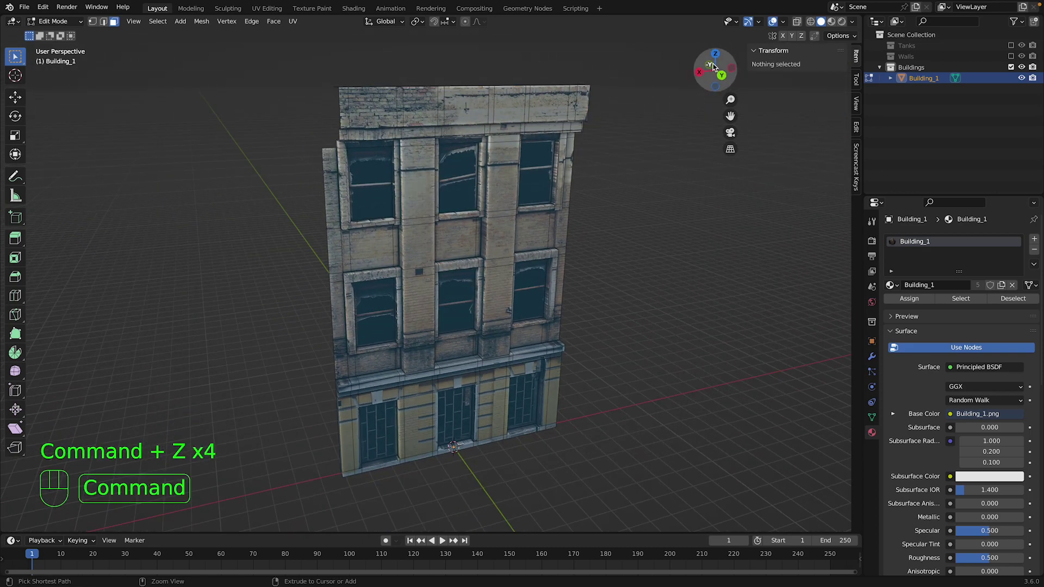
{"action": "key", "text": "super+z"}
{"action": "key", "text": "super+z"}
Delete the side faces closing the cornice at both its positive X and negative X ends.
{"action": "left_click_drag", "start_coordinate": [713, 64], "coordinate": [573, 143]}
{"action": "key", "text": "x"}
{"action": "left_click", "coordinate": [572, 143]}
{"action": "middle_click_drag", "start_coordinate": [572, 143], "coordinate": [444, 153]}
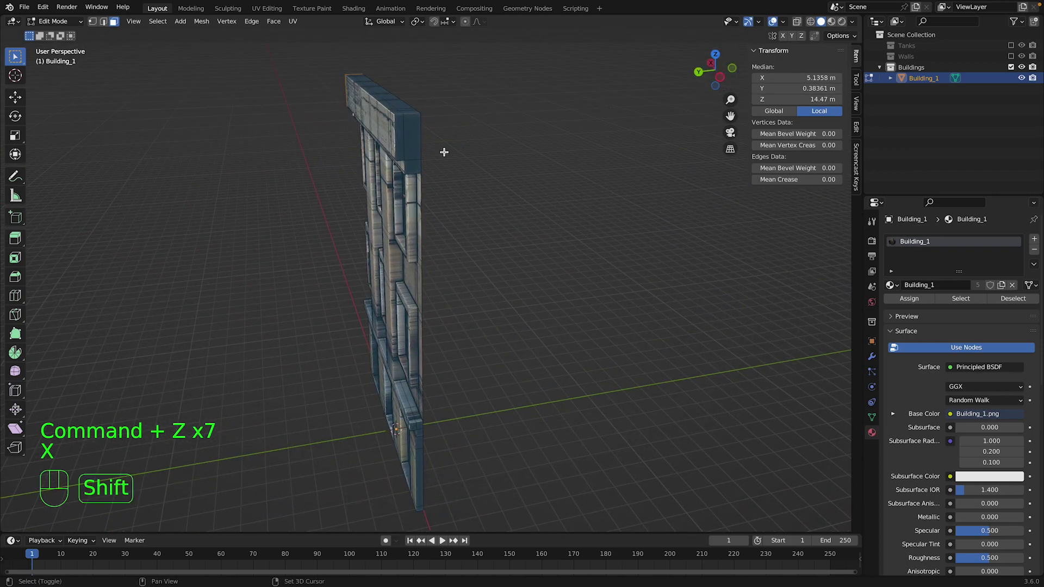
{"action": "left_click", "coordinate": [406, 142], "text": "shift"}
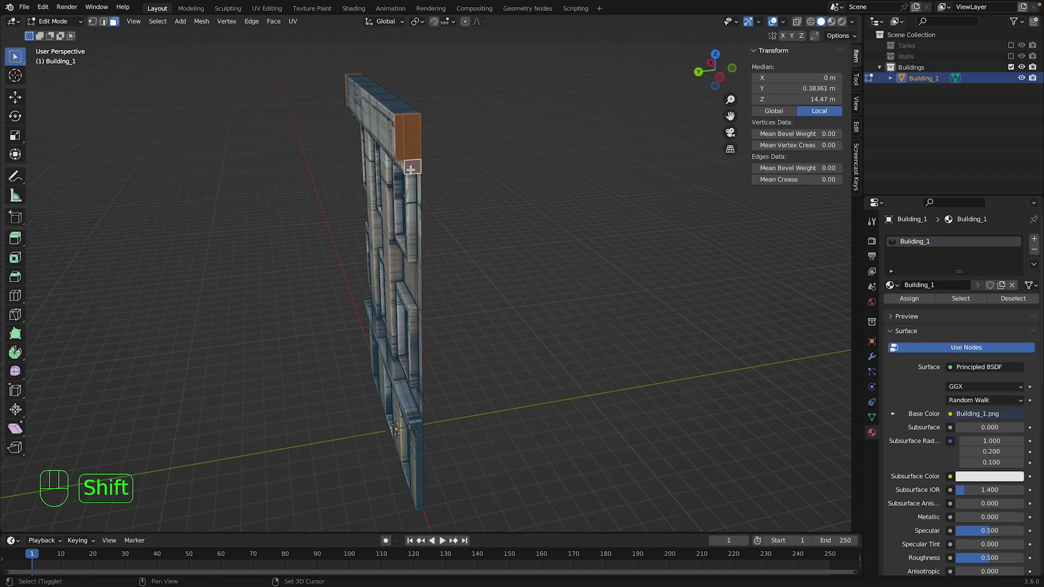
{"action": "key", "text": "x"}
{"action": "left_click", "coordinate": [411, 169]}
Delete the side faces closing the ground-floor ledge and wall at the facade's negative X end.
{"action": "key", "text": "Tab"}
{"action": "left_click_drag", "start_coordinate": [716, 69], "coordinate": [525, 314]}
{"action": "key", "text": "Tab"}
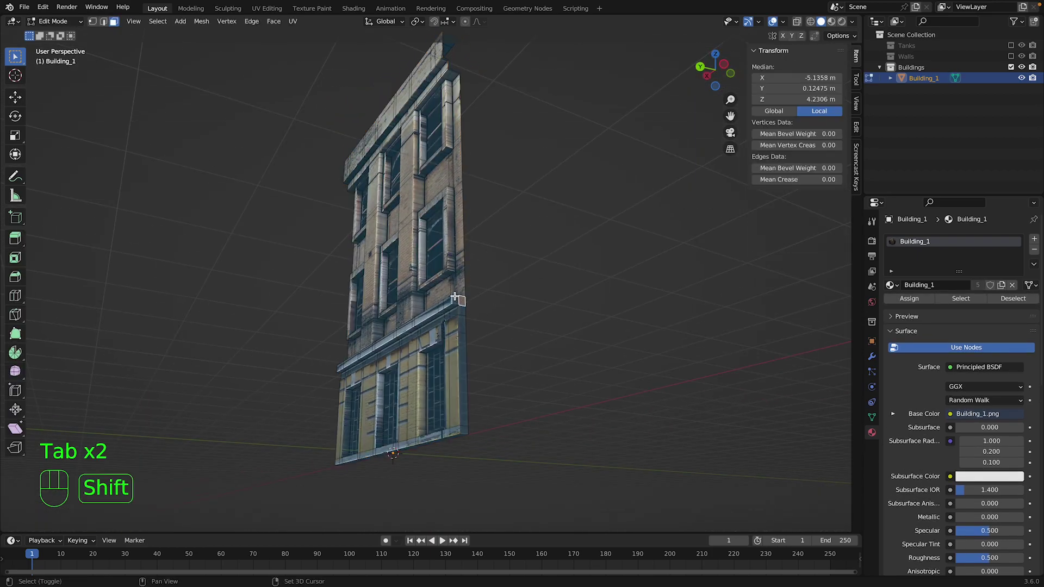
{"action": "left_click", "coordinate": [462, 349], "text": "shift"}
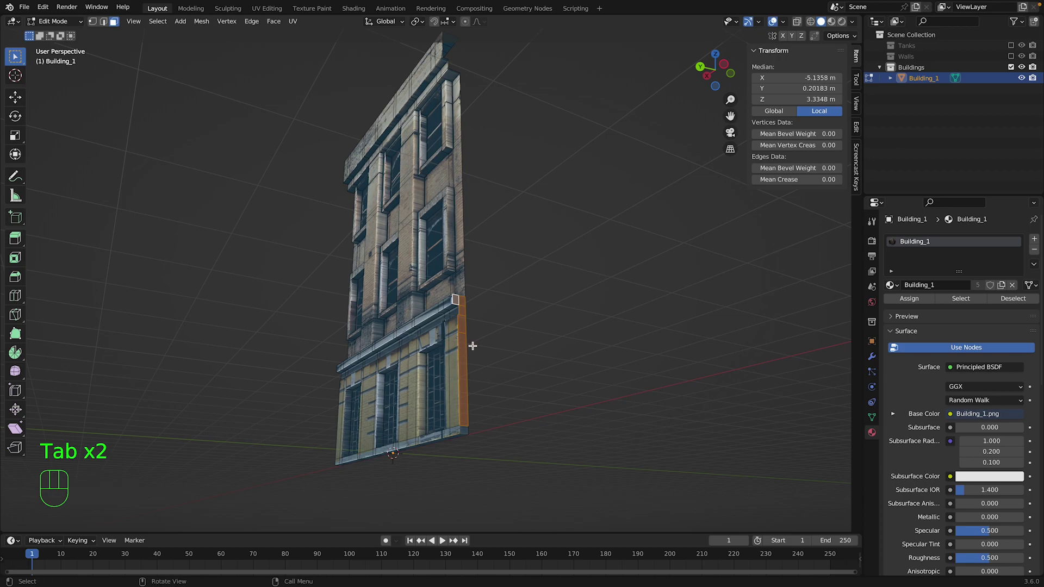
{"action": "left_click", "coordinate": [460, 429], "text": "shift"}
{"action": "key", "text": "x"}
{"action": "left_click", "coordinate": [438, 408]}
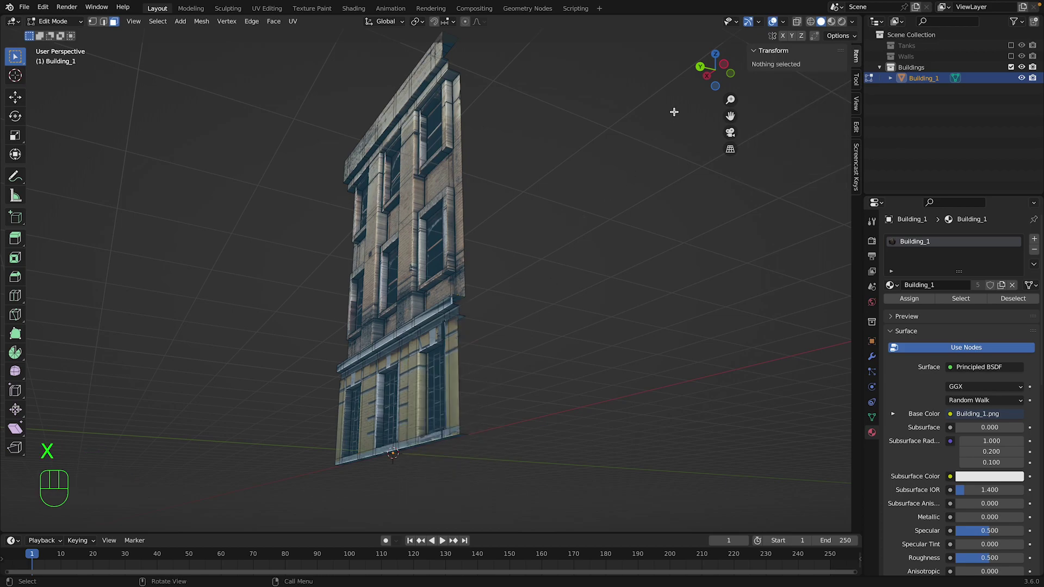
Delete the faces on the underside of the facade at ground level, selecting them in a wireframe side view.
{"action": "left_click", "coordinate": [720, 73]}
{"action": "key", "text": "shift+z"}
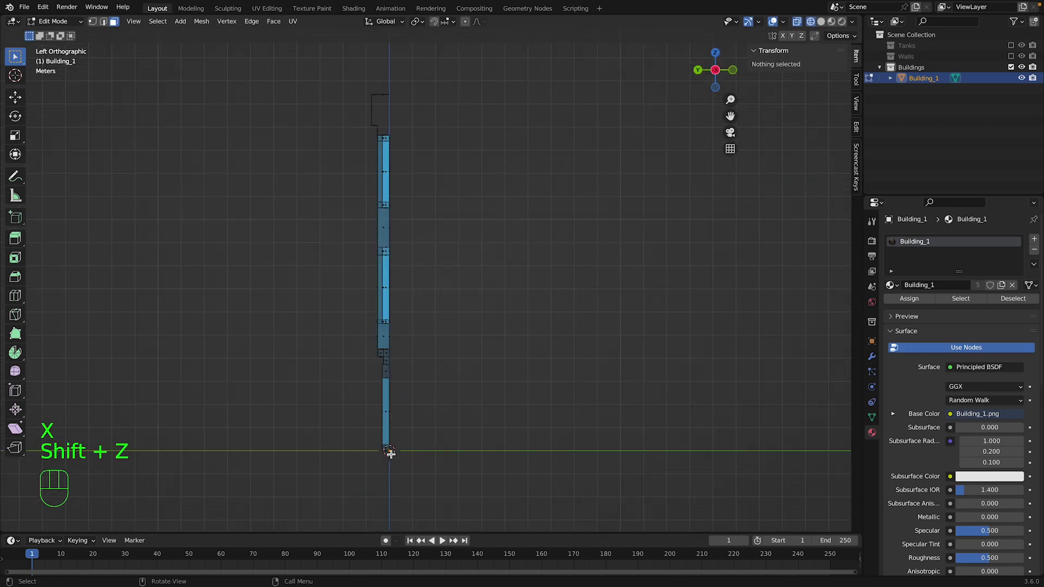
{"action": "left_click", "coordinate": [387, 450]}
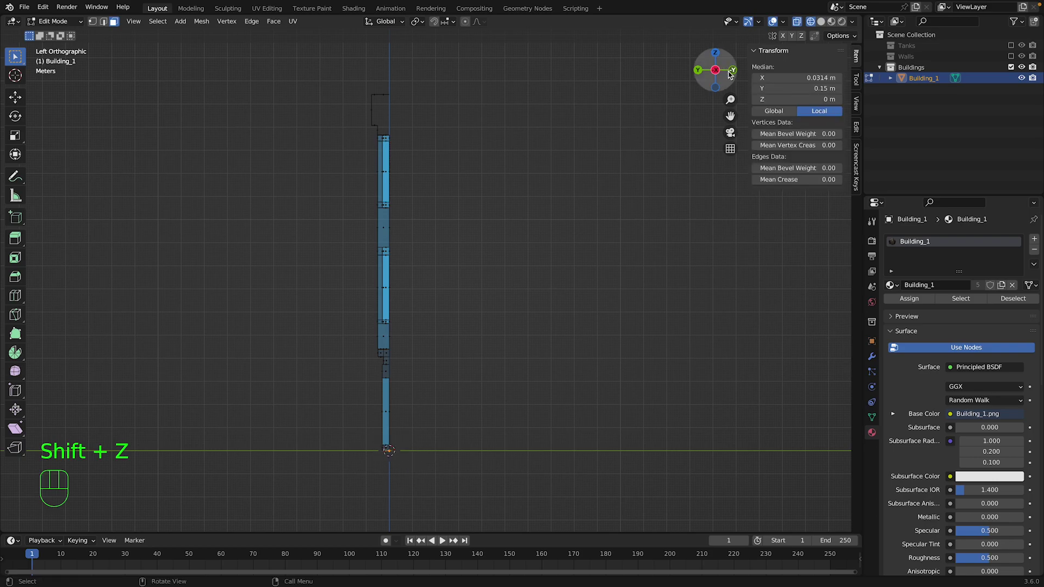
{"action": "left_click_drag", "start_coordinate": [730, 75], "coordinate": [641, 149]}
{"action": "key", "text": "x"}
{"action": "left_click", "coordinate": [562, 225]}
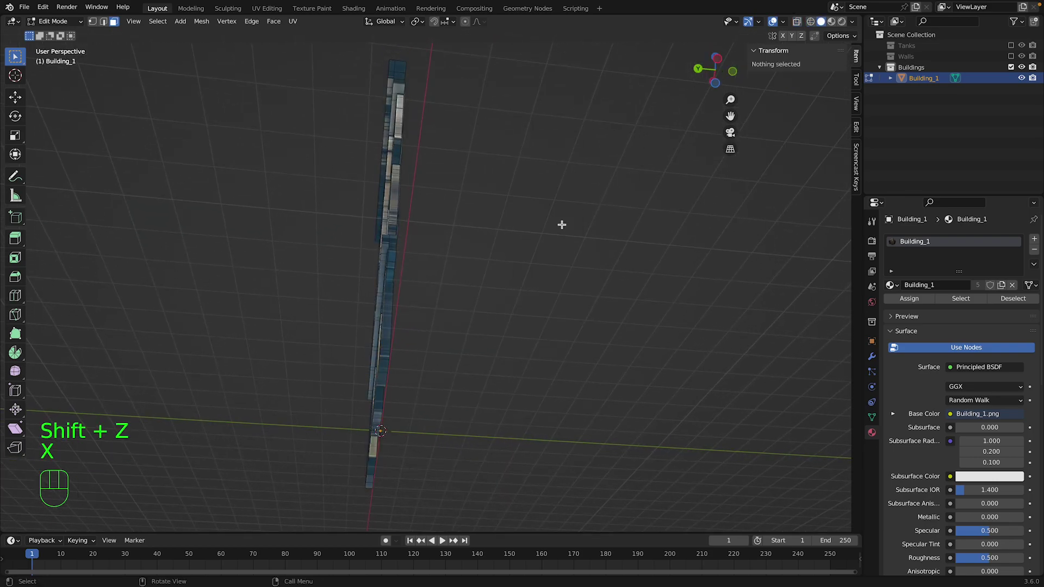
Delete the side faces closing the ground-floor ledge and wall at the facade's positive X end.
{"action": "left_click_drag", "start_coordinate": [708, 69], "coordinate": [440, 89]}
{"action": "scroll", "coordinate": [429, 301], "scroll_direction": "up", "scroll_amount": 1}
{"action": "left_click", "coordinate": [441, 298]}
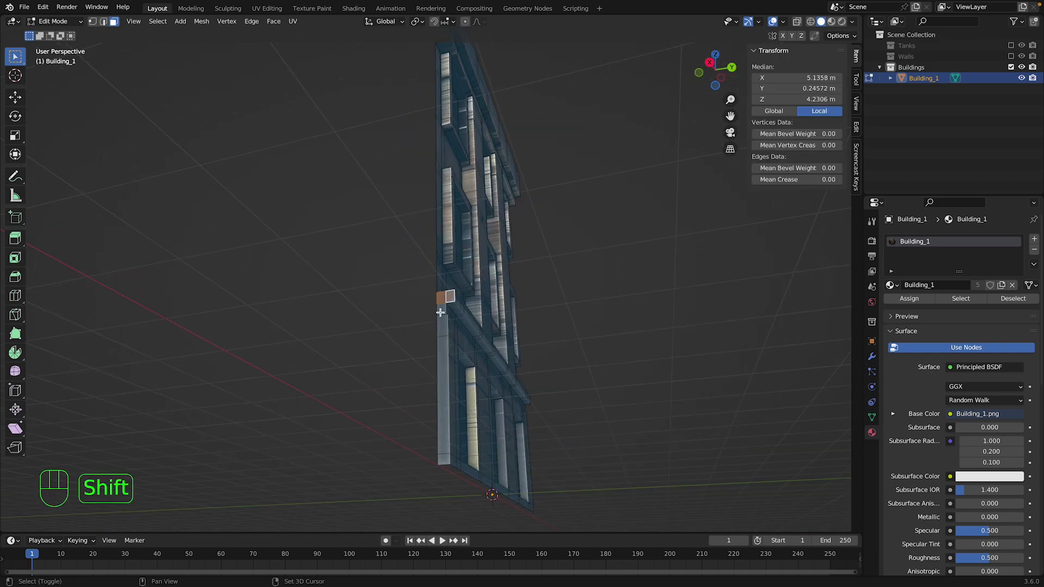
{"action": "left_click_drag", "start_coordinate": [443, 424], "coordinate": [440, 467], "text": "shift"}
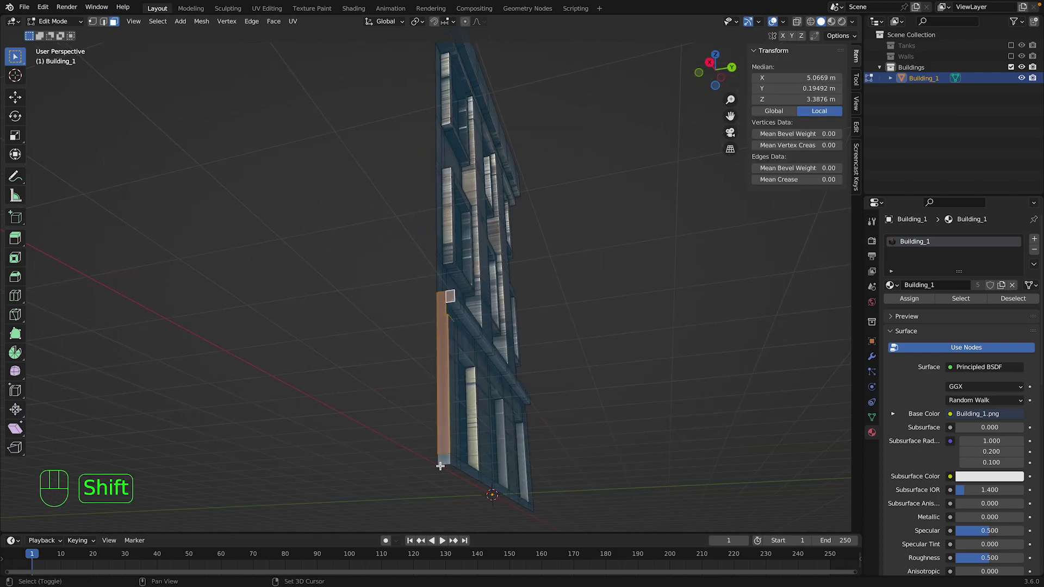
{"action": "key", "text": "x"}
{"action": "left_click", "coordinate": [452, 439]}
{"action": "key", "text": "super+z"}
{"action": "scroll", "coordinate": [460, 335], "scroll_direction": "up", "scroll_amount": 2}
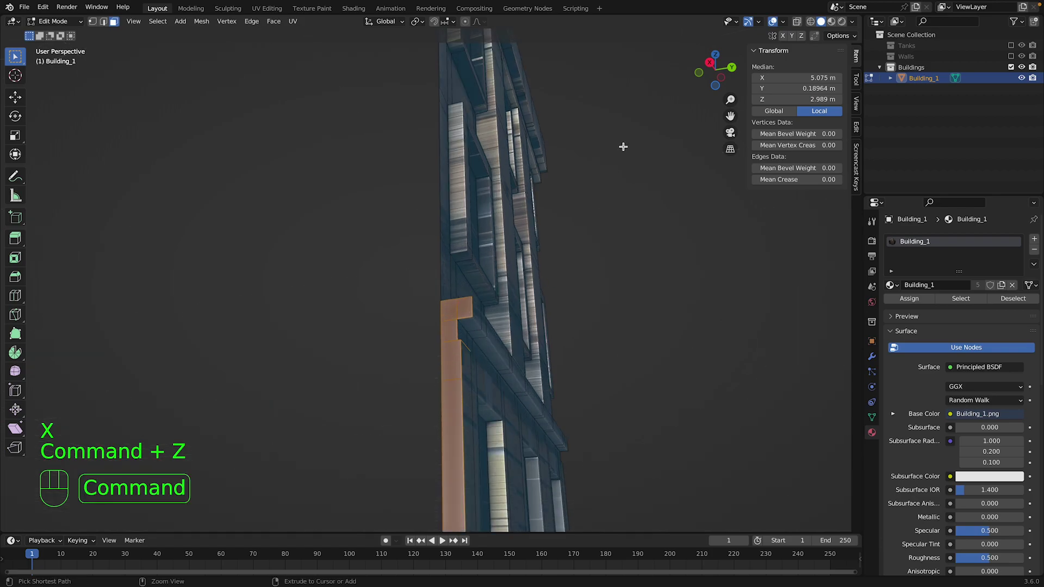
{"action": "middle_click_drag", "start_coordinate": [623, 147], "coordinate": [283, 473]}
{"action": "key", "text": "shift+z"}
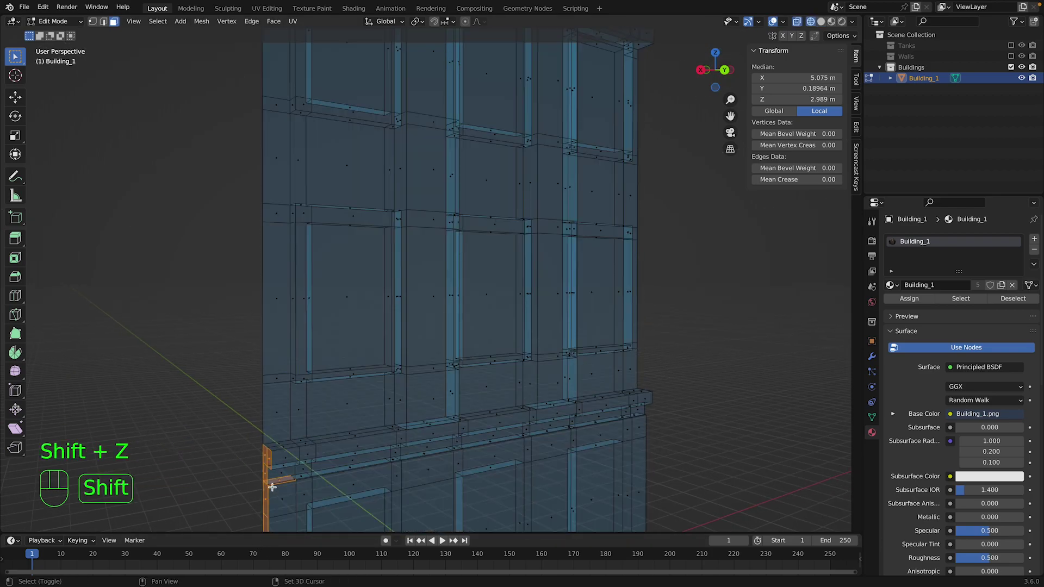
{"action": "key", "text": "x"}
{"action": "left_click", "coordinate": [299, 473]}
{"action": "key", "text": "shift+z"}
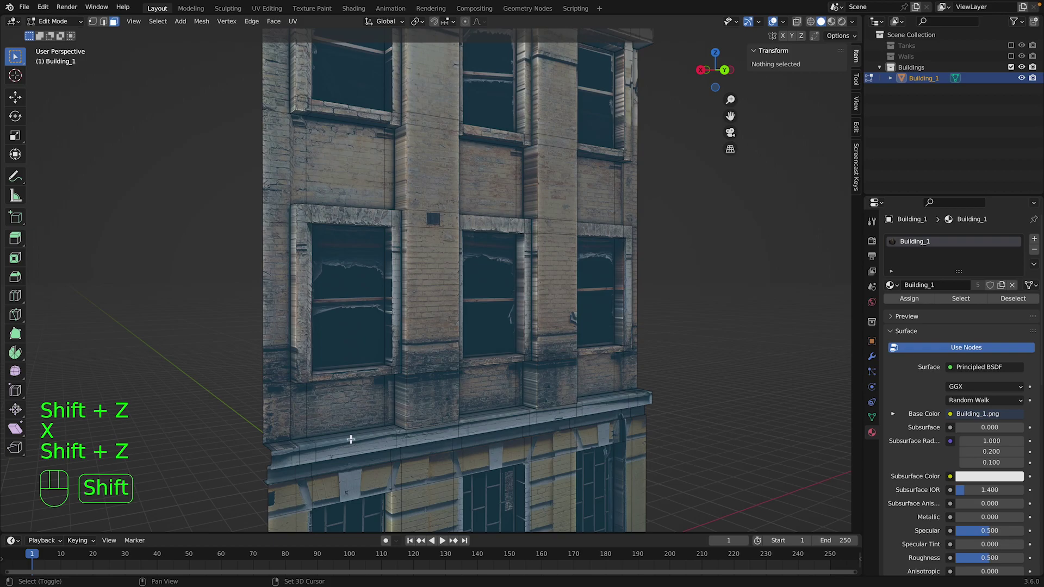
Delete the whole row of top faces along the cornice and return to Object Mode.
{"action": "scroll", "coordinate": [350, 439], "scroll_direction": "down", "scroll_amount": 3}
{"action": "left_click_drag", "start_coordinate": [714, 74], "coordinate": [683, 135]}
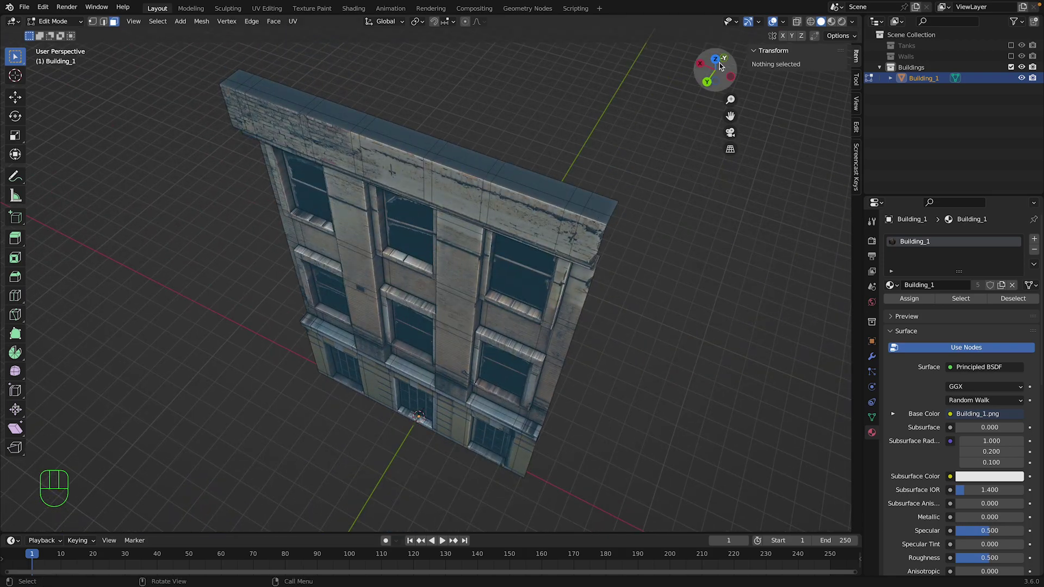
{"action": "left_click_drag", "start_coordinate": [258, 81], "coordinate": [300, 168]}
{"action": "left_click_drag", "start_coordinate": [304, 87], "coordinate": [355, 114], "text": "shift"}
{"action": "left_click", "coordinate": [390, 132], "text": "shift"}
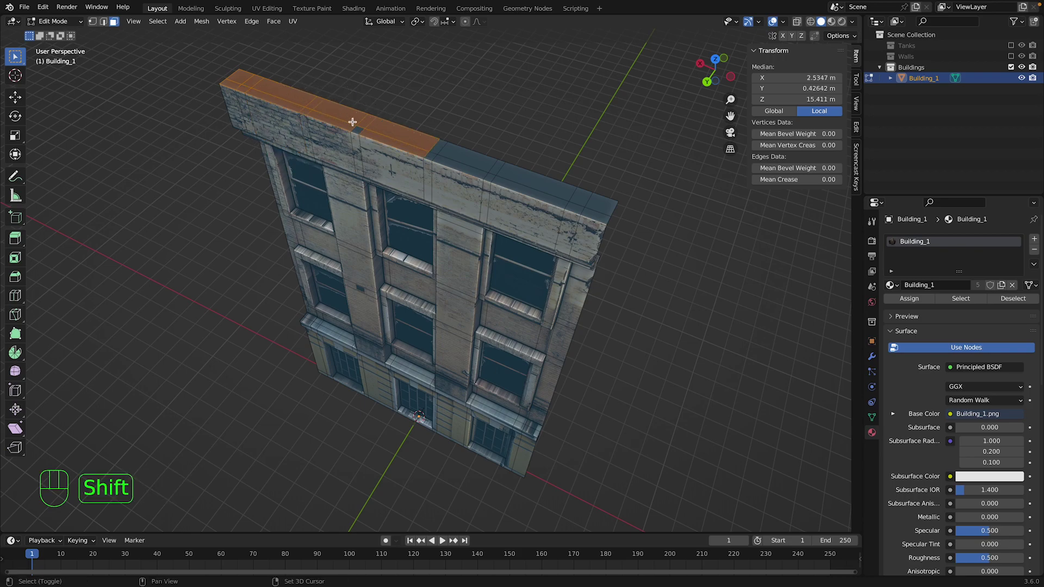
{"action": "left_click_drag", "start_coordinate": [429, 131], "coordinate": [465, 159], "text": "shift"}
{"action": "left_click_drag", "start_coordinate": [491, 153], "coordinate": [515, 179], "text": "shift"}
{"action": "left_click_drag", "start_coordinate": [588, 196], "coordinate": [600, 215], "text": "shift"}
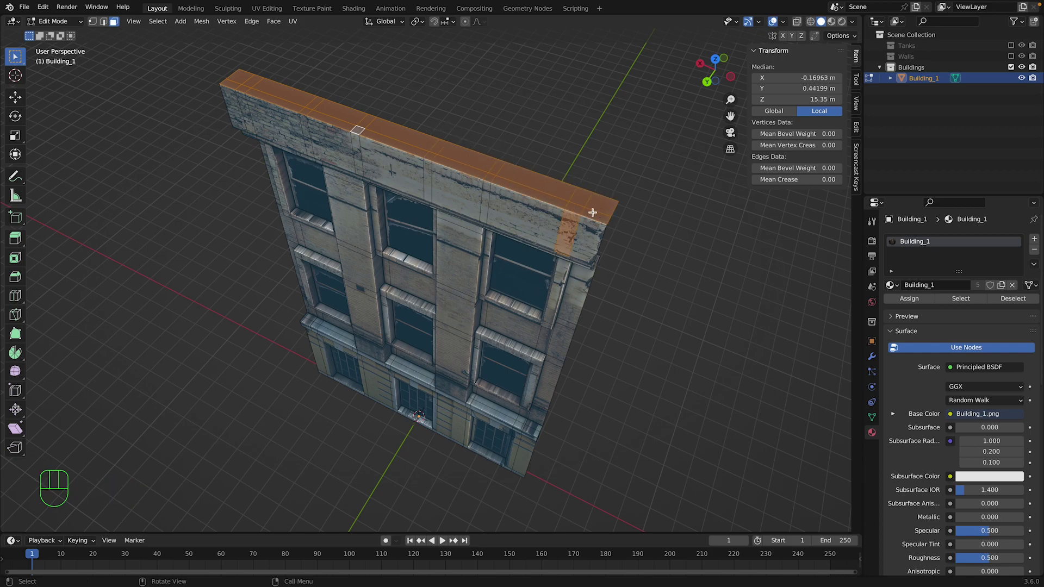
{"action": "key", "text": "x"}
{"action": "left_click", "coordinate": [582, 245]}
{"action": "key", "text": "Tab"}
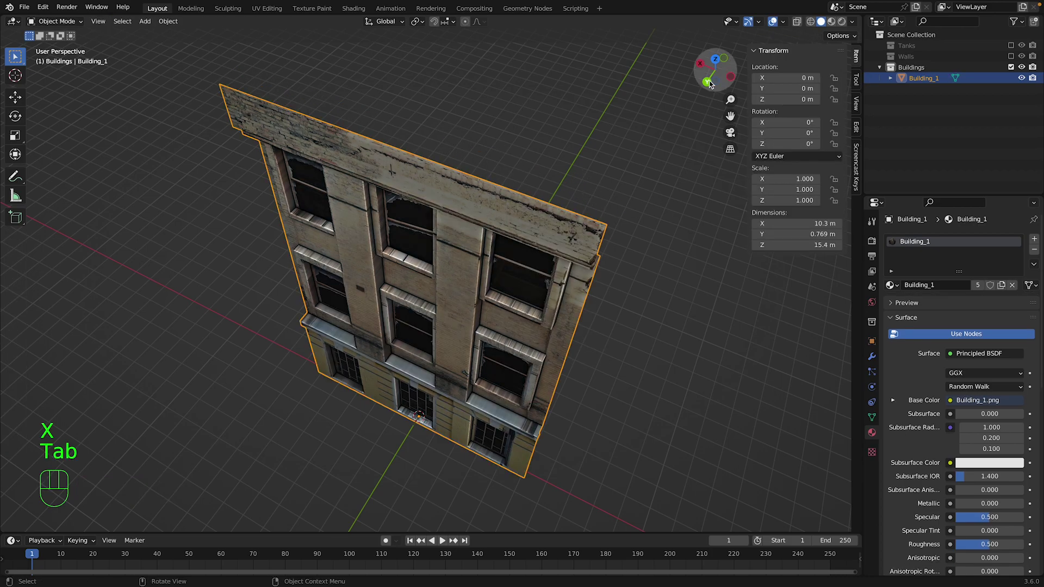
Apply all transforms (location, rotation and scale) to the facade object.
{"action": "left_click_drag", "start_coordinate": [710, 83], "coordinate": [677, 96]}
{"action": "left_click", "coordinate": [701, 74]}
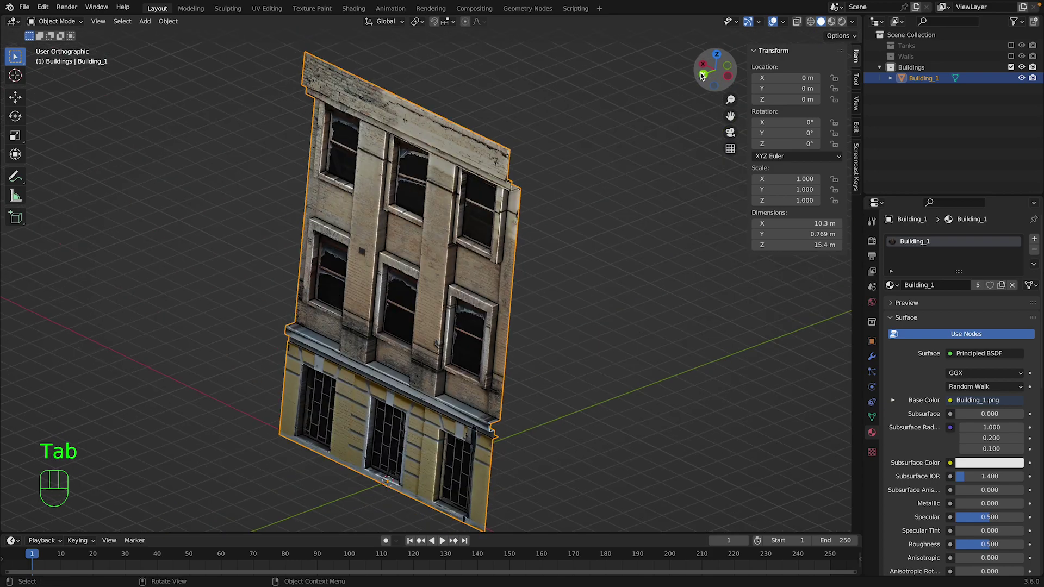
{"action": "key", "text": "super+a"}
{"action": "left_click", "coordinate": [577, 220]}
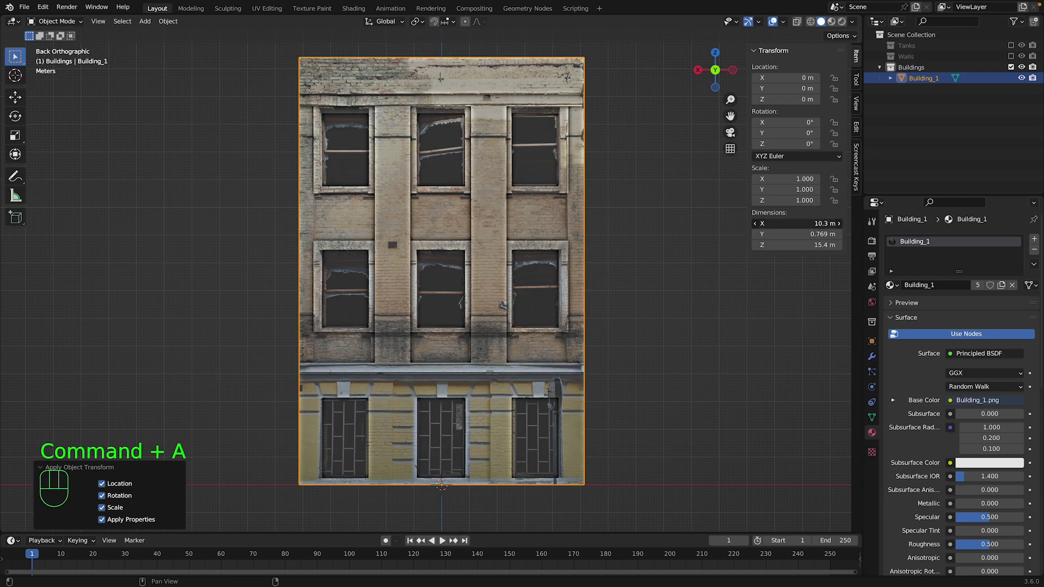
Copy the facade's X dimension and set its Y location to half that width, 5.1357 m.
{"action": "left_click", "coordinate": [797, 223]}
{"action": "key", "text": "super+c"}
{"action": "key", "text": "Escape"}
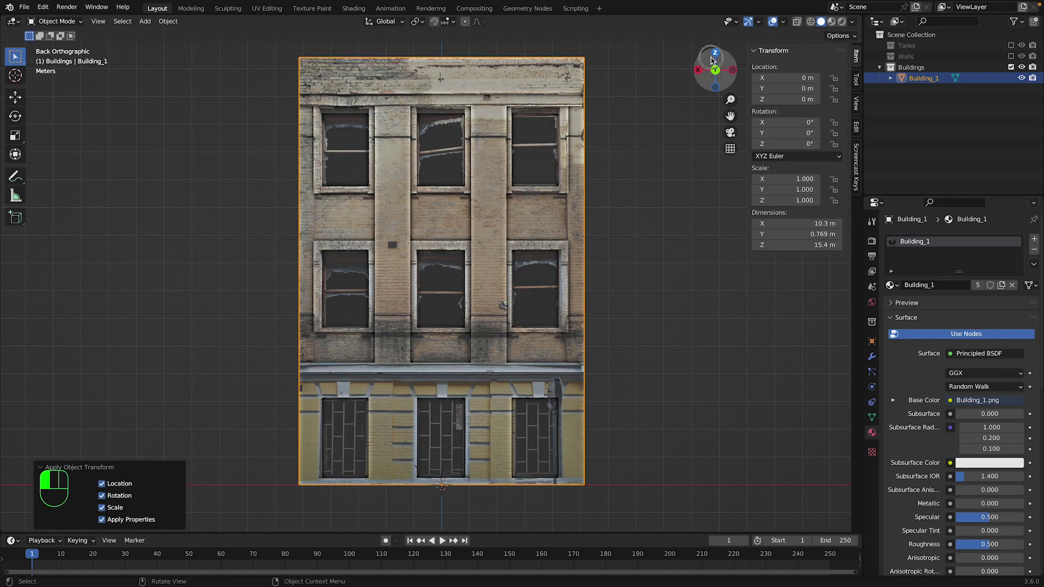
{"action": "left_click_drag", "start_coordinate": [711, 59], "coordinate": [708, 61]}
{"action": "left_click", "coordinate": [719, 76]}
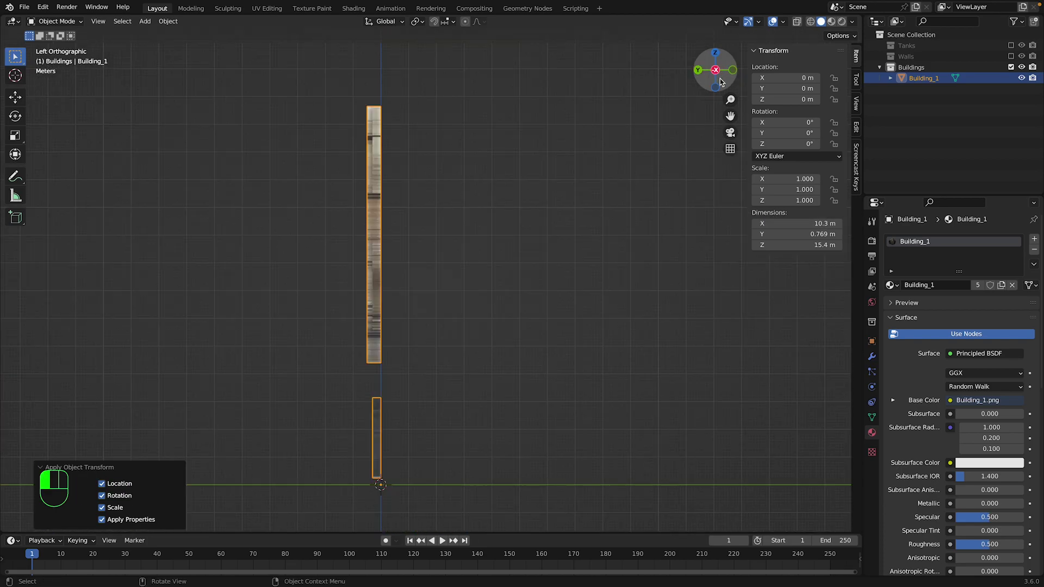
{"action": "left_click", "coordinate": [734, 70]}
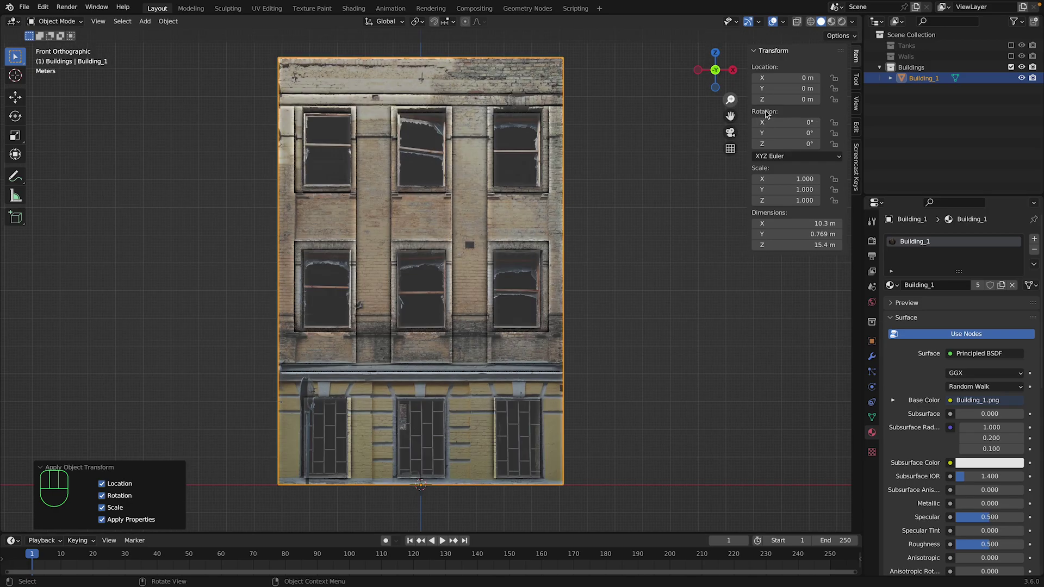
{"action": "left_click", "coordinate": [617, 82]}
{"action": "left_click_drag", "start_coordinate": [714, 71], "coordinate": [597, 90]}
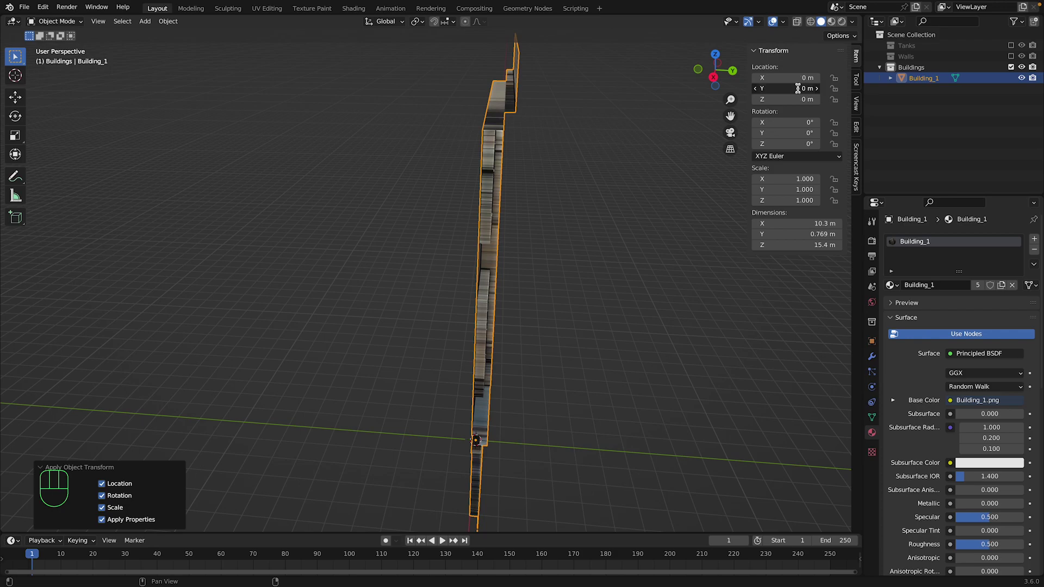
{"action": "key", "text": "super+v"}
{"action": "key", "text": "Return"}
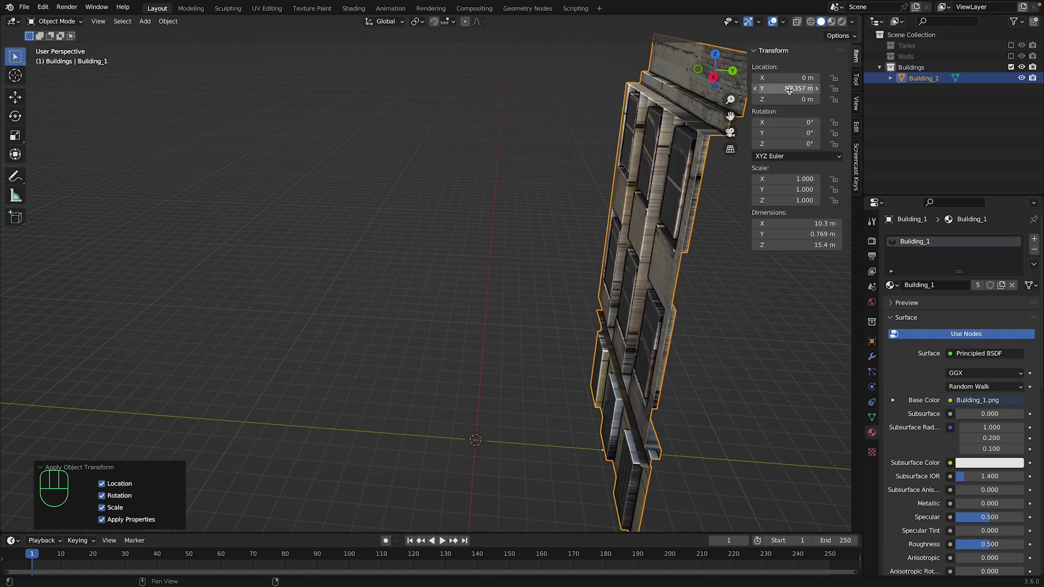
Try the negative of the facade's Y location, and undo that change.
{"action": "left_click", "coordinate": [791, 89]}
{"action": "type", "text": "-"}
{"action": "key", "text": "Return"}
{"action": "left_click_drag", "start_coordinate": [698, 78], "coordinate": [786, 81]}
{"action": "mouse_move", "coordinate": [456, 483]}
{"action": "middle_mouse_down"}
{"action": "mouse_move", "coordinate": [435, 481]}
{"action": "mouse_move", "coordinate": [465, 474]}
{"action": "middle_mouse_up"}
{"action": "left_click_drag", "start_coordinate": [717, 73], "coordinate": [648, 177]}
{"action": "key", "text": "super+z"}
Set the transform pivot point to the 3D Cursor.
{"action": "left_click", "coordinate": [415, 22]}
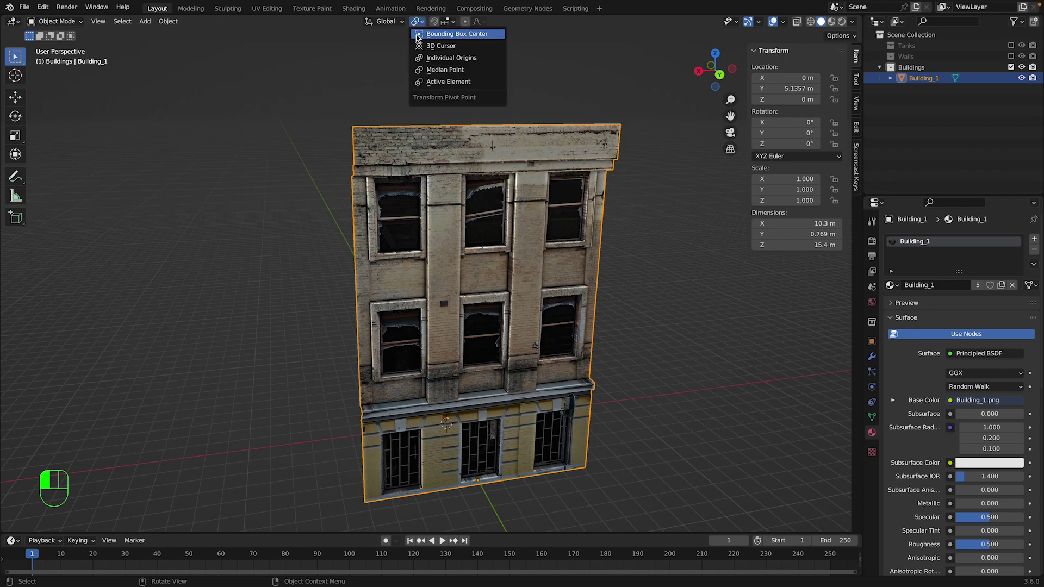
{"action": "left_click", "coordinate": [417, 21]}
{"action": "left_click", "coordinate": [416, 21]}
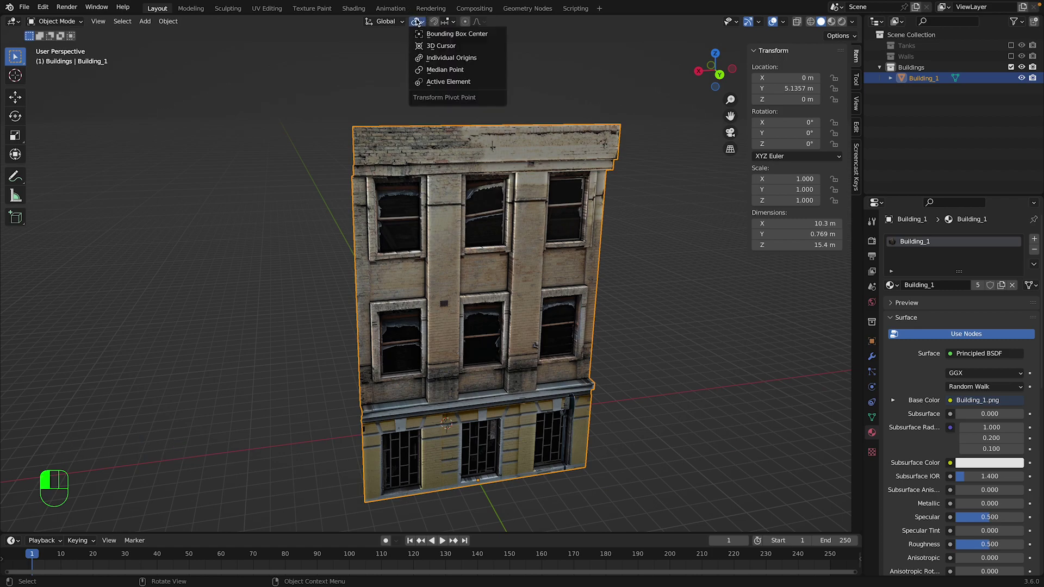
{"action": "left_click", "coordinate": [425, 46]}
Duplicate the facade in place and rotate the copy 90° about the Z axis.
{"action": "key", "text": "shift+d"}
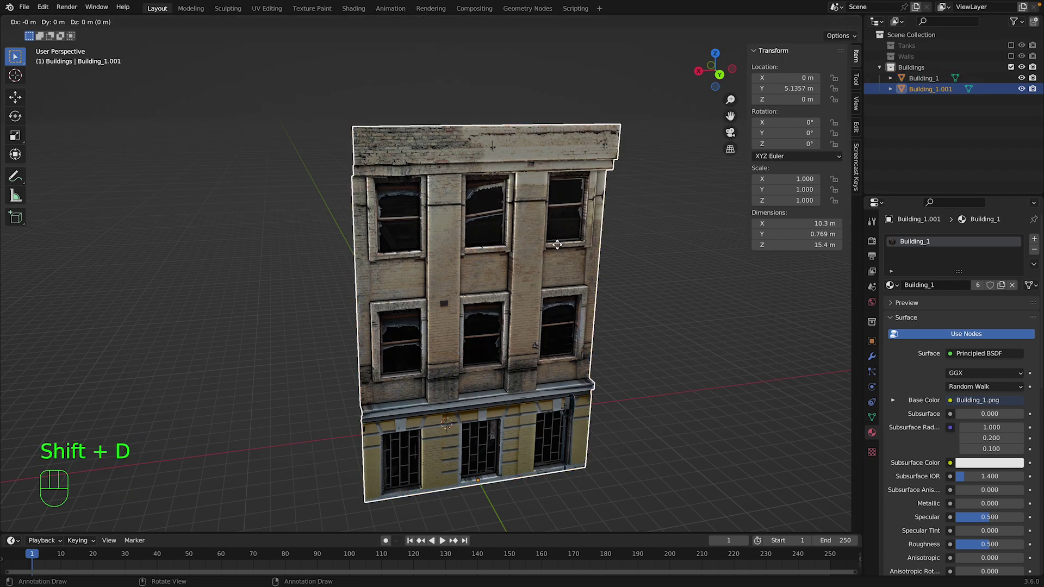
{"action": "key", "text": "r"}
{"action": "key", "text": "KP_9"}
{"action": "key", "text": "KP_0"}
{"action": "left_click", "coordinate": [679, 217]}
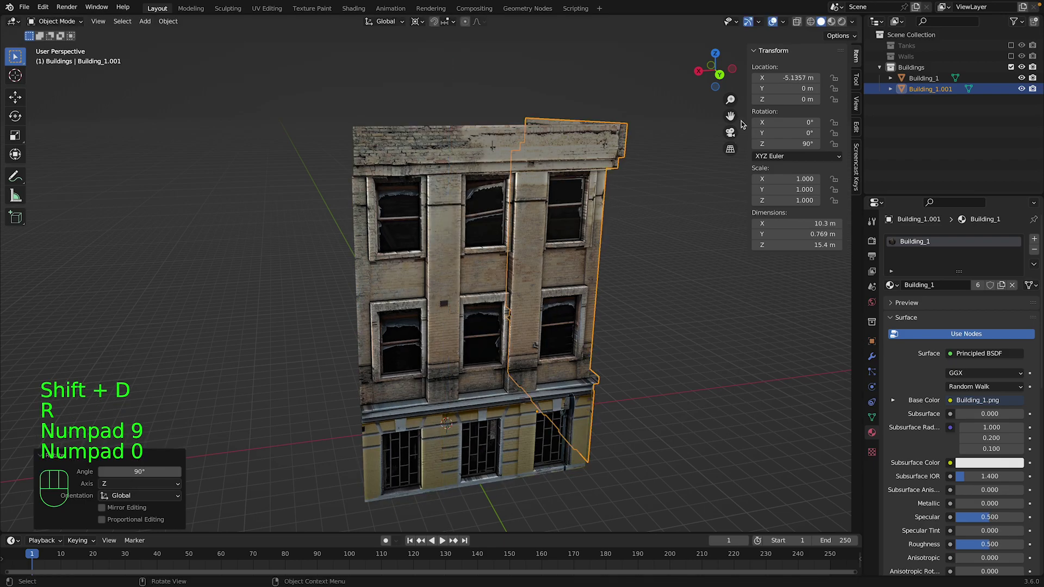
Join the original facade and its rotated copy into one object.
{"action": "left_click_drag", "start_coordinate": [721, 72], "coordinate": [650, 33]}
{"action": "scroll", "coordinate": [611, 236], "scroll_direction": "up", "scroll_amount": 3}
{"action": "left_click_drag", "start_coordinate": [713, 70], "coordinate": [714, 139]}
{"action": "key", "text": "Tab"}
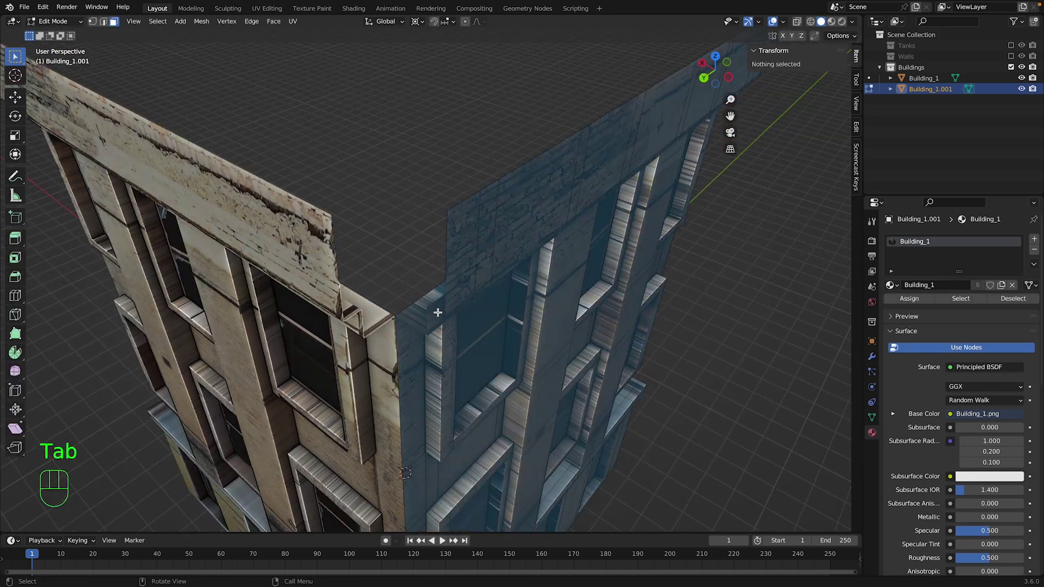
{"action": "key", "text": "a"}
{"action": "key", "text": "a"}
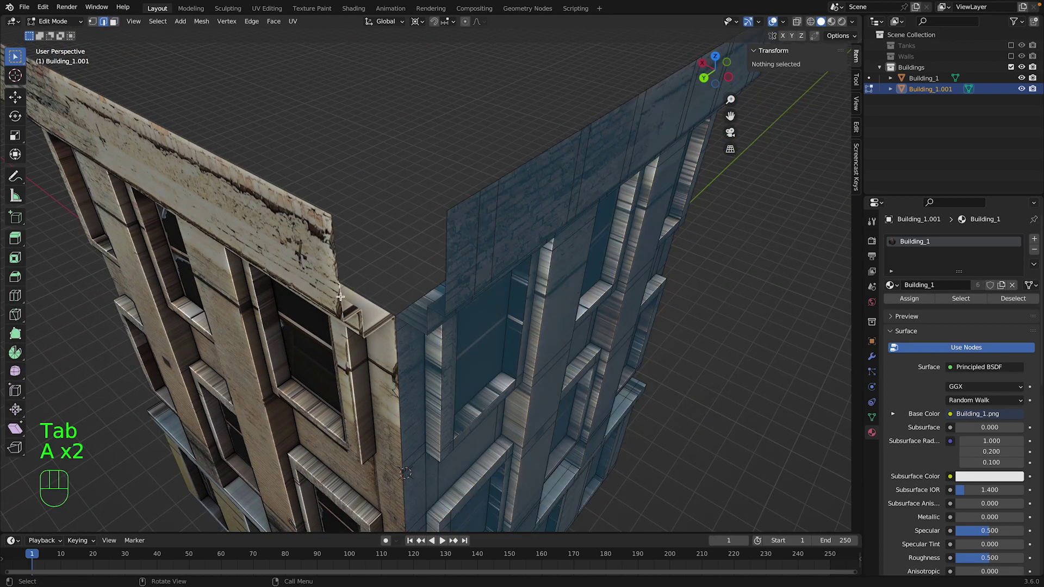
{"action": "key", "text": "Tab"}
{"action": "key", "text": "super+j"}
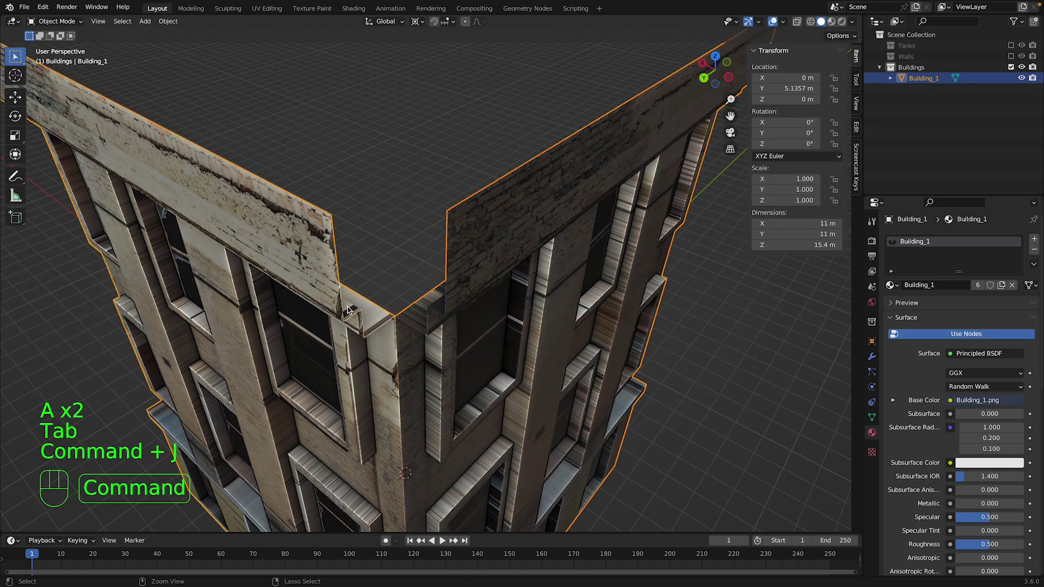
Merge all vertices of the joined building mesh by distance, at 0.0001 m.
{"action": "key", "text": "Tab"}
{"action": "key", "text": "a"}
{"action": "left_click", "coordinate": [93, 21]}
{"action": "right_click", "coordinate": [494, 368]}
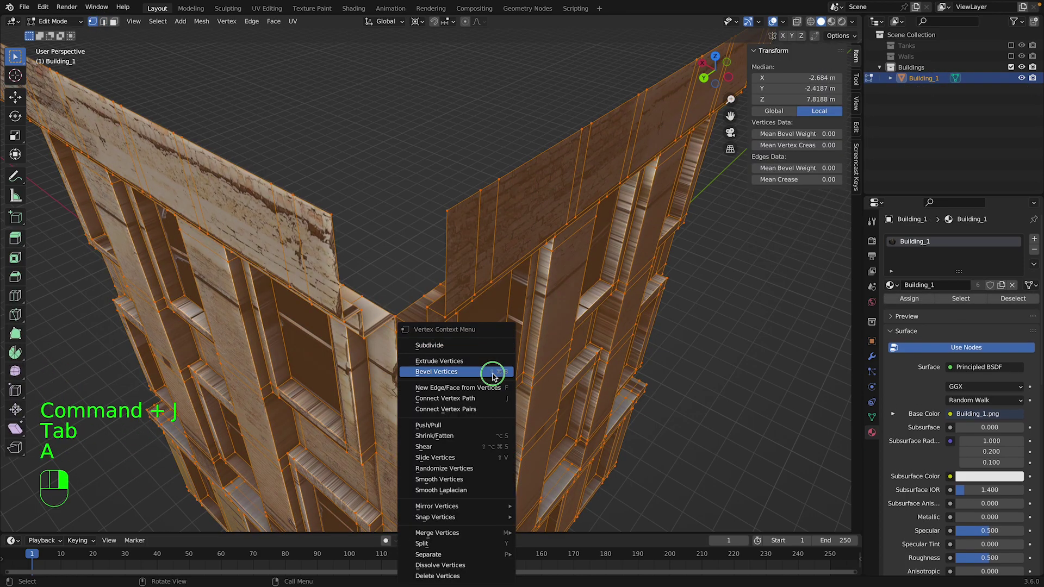
{"action": "mouse_move", "coordinate": [479, 533]}
{"action": "left_click", "coordinate": [564, 533]}
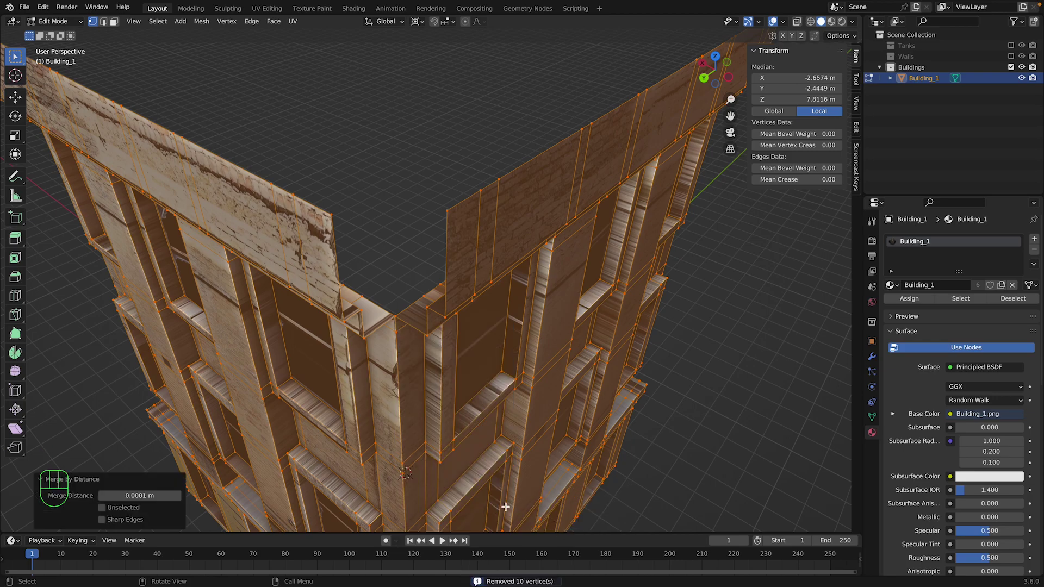
Try to extrude the cornice profile vertices at the building's open corner along the Y axis.
{"action": "left_click", "coordinate": [424, 333]}
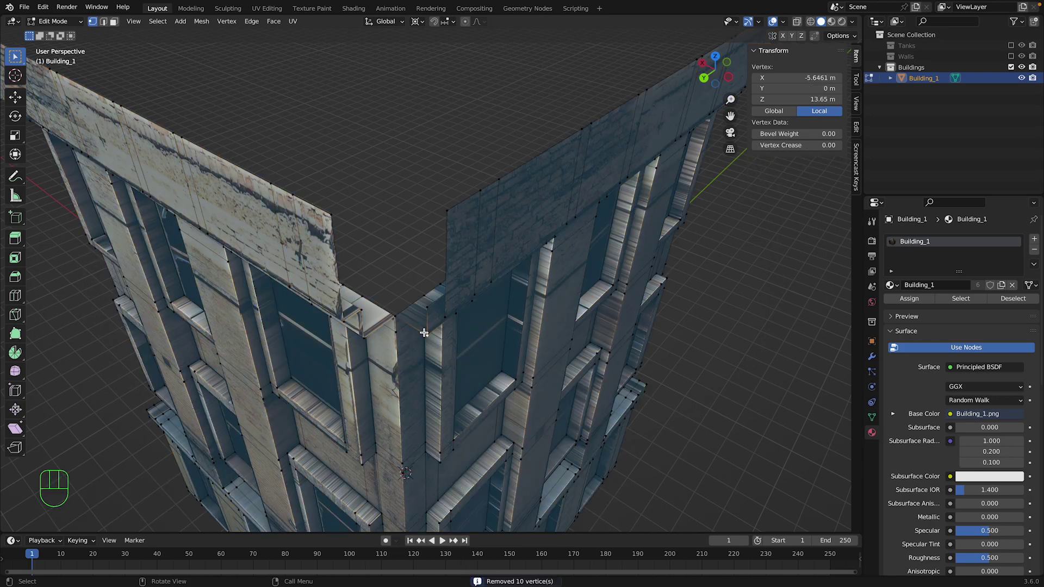
{"action": "left_click", "coordinate": [432, 317], "text": "shift"}
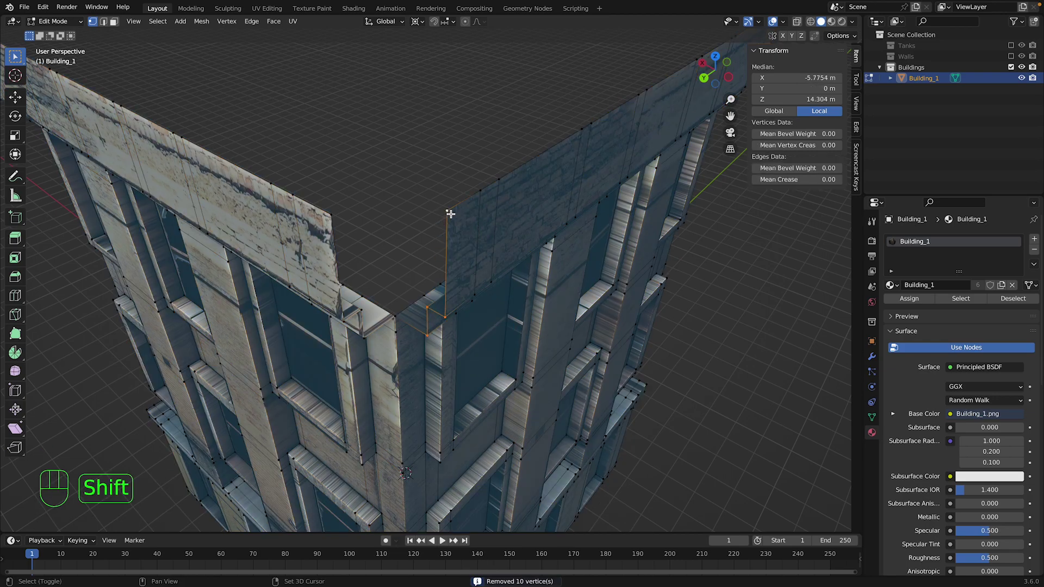
{"action": "left_click", "coordinate": [715, 58]}
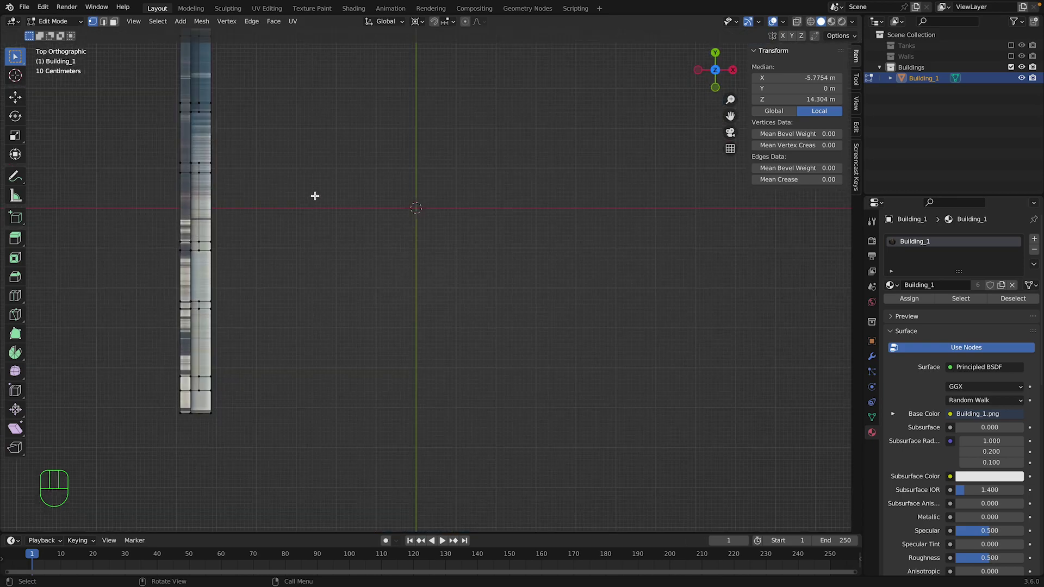
{"action": "left_click_drag", "start_coordinate": [733, 115], "coordinate": [871, 313]}
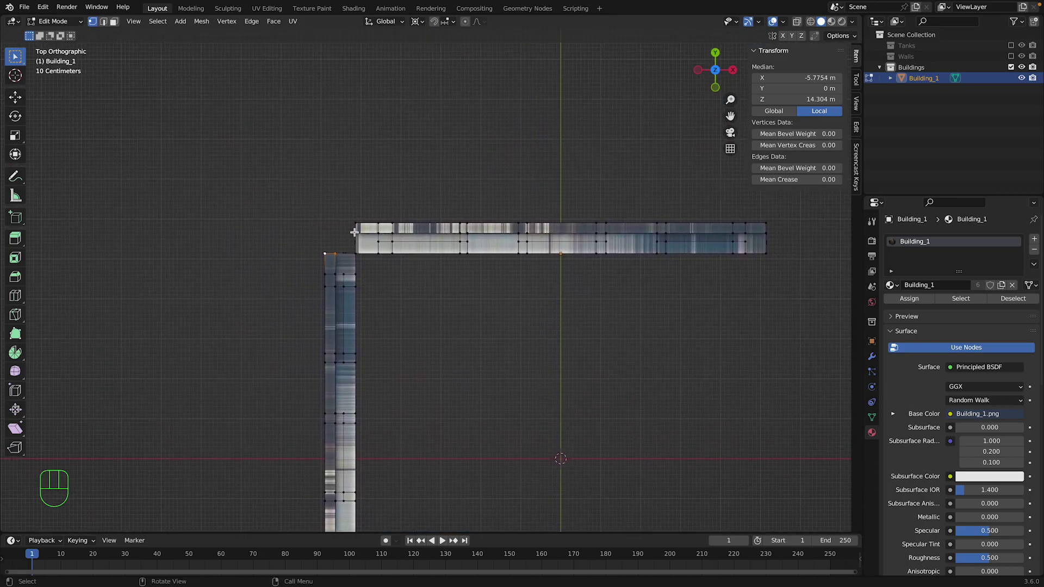
{"action": "scroll", "coordinate": [354, 231], "scroll_direction": "up", "scroll_amount": 3}
{"action": "scroll", "coordinate": [329, 220], "scroll_direction": "up", "scroll_amount": 2}
{"action": "key", "text": "shift+z"}
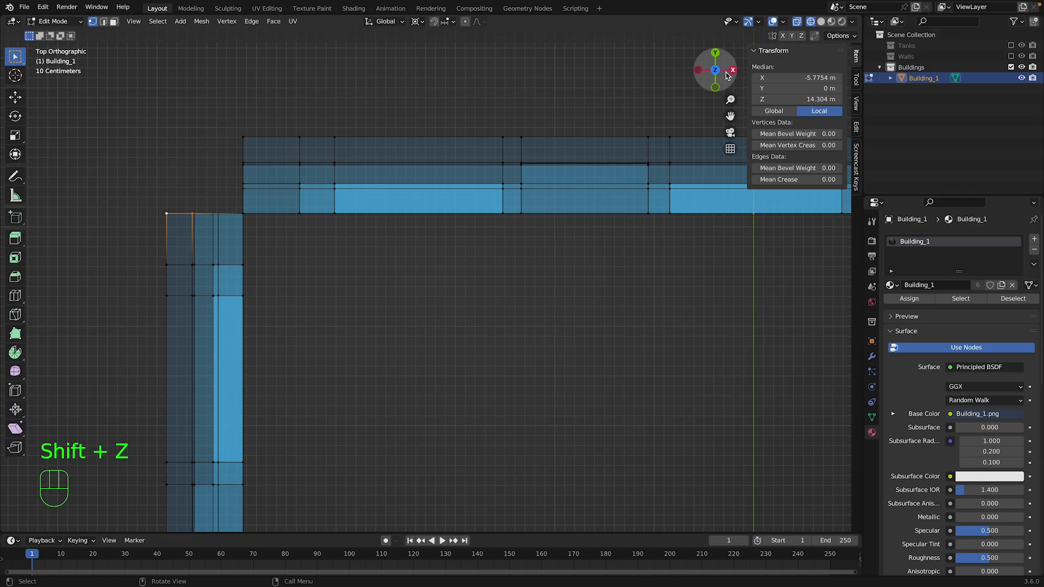
{"action": "left_click_drag", "start_coordinate": [716, 70], "coordinate": [575, 212]}
{"action": "key", "text": "shift+z"}
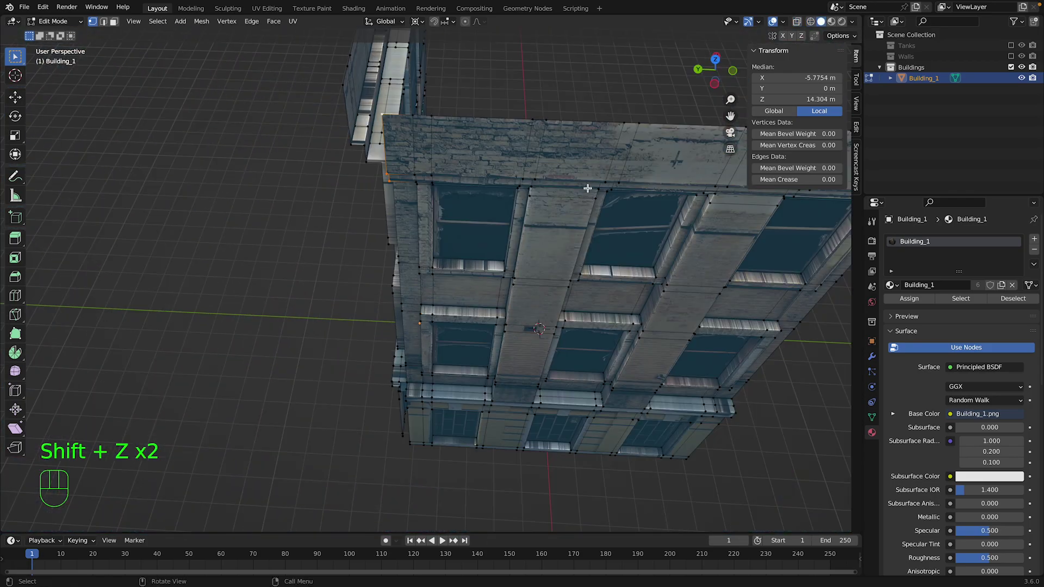
{"action": "left_click_drag", "start_coordinate": [713, 71], "coordinate": [520, 135]}
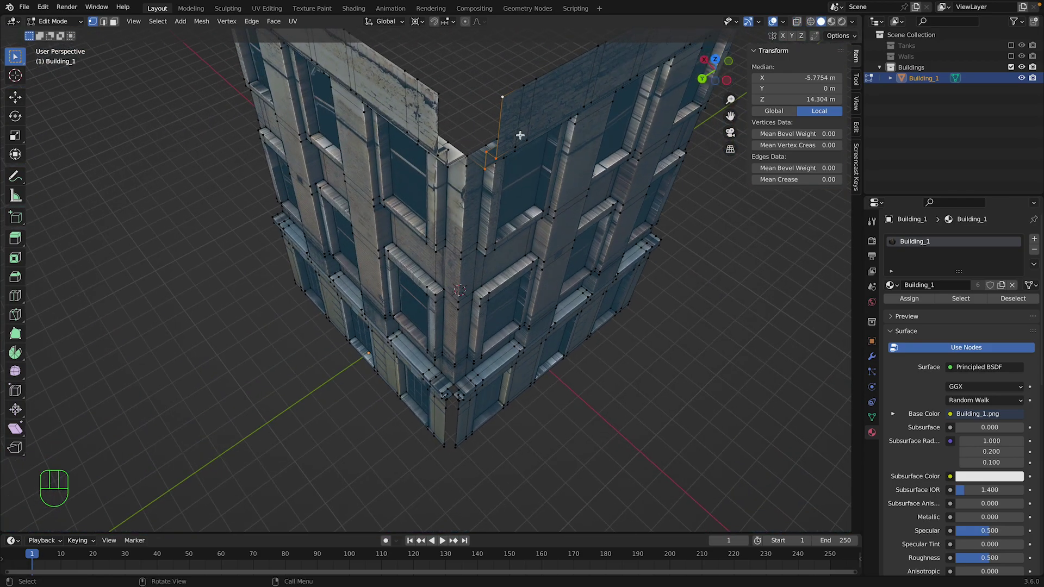
{"action": "left_click", "coordinate": [467, 156], "text": "shift"}
{"action": "left_click_drag", "start_coordinate": [730, 117], "coordinate": [485, 339]}
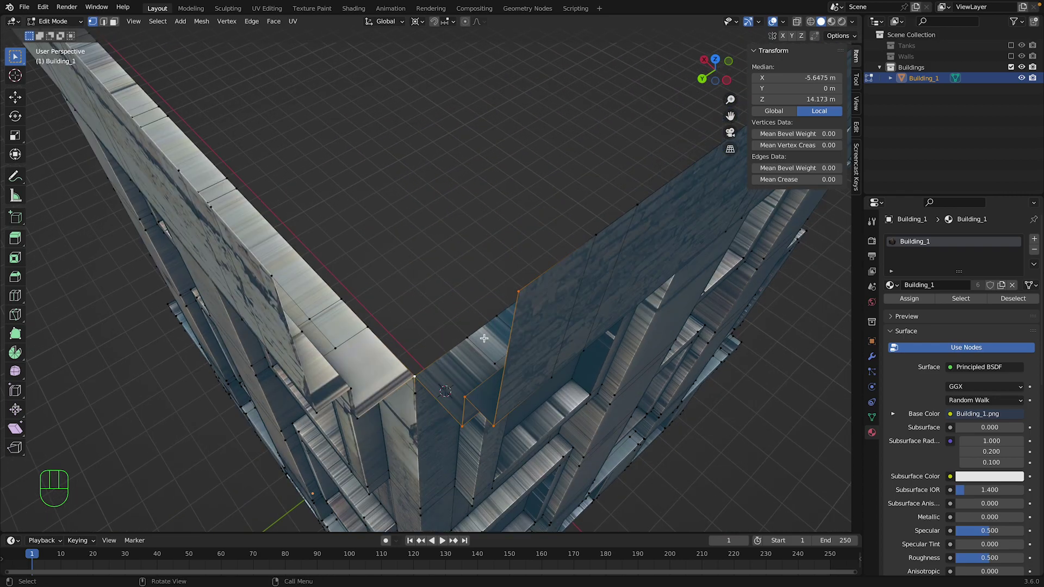
{"action": "key", "text": "x"}
{"action": "key", "text": "y"}
{"action": "key", "text": "super+z"}
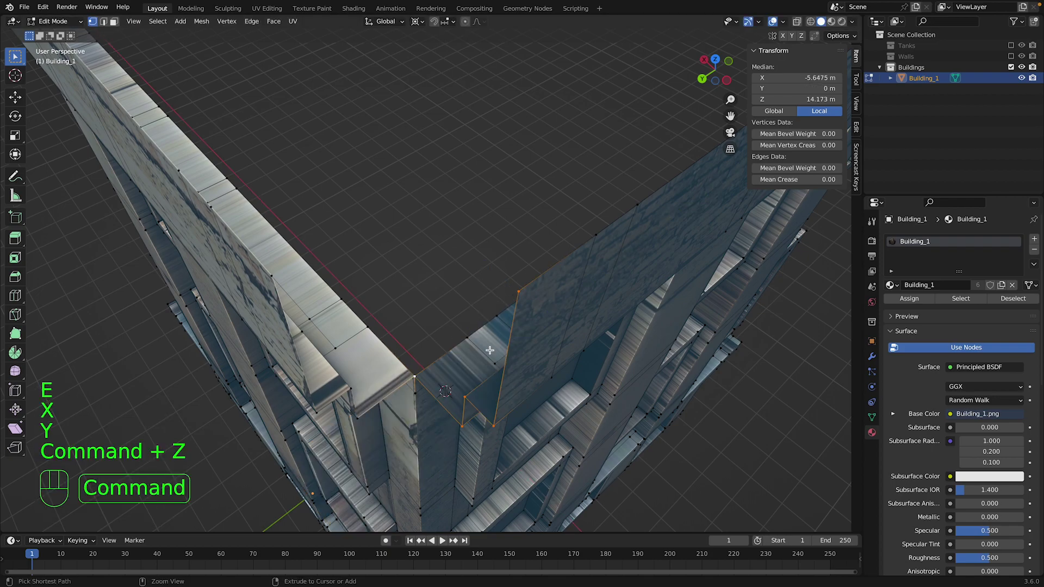
Extrude the parapet's vertical end edge about 0.755 m along the Y axis, out to the building's outer corner.
{"action": "left_click", "coordinate": [715, 59]}
{"action": "left_click_drag", "start_coordinate": [730, 116], "coordinate": [812, 268]}
{"action": "scroll", "coordinate": [365, 224], "scroll_direction": "up", "scroll_amount": 3}
{"action": "key", "text": "e"}
{"action": "key", "text": "x"}
{"action": "key", "text": "y"}
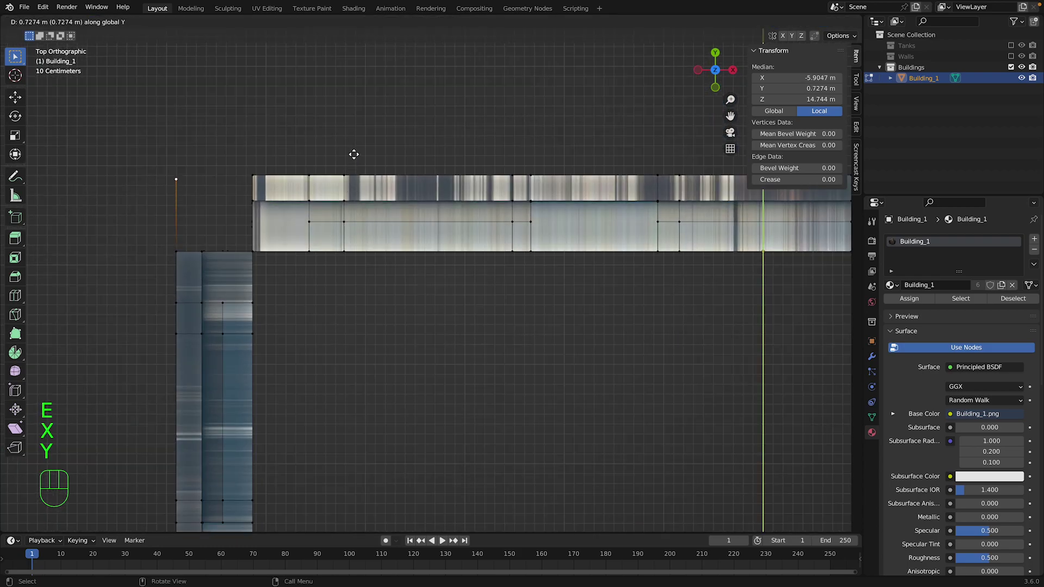
{"action": "left_click", "coordinate": [355, 154]}
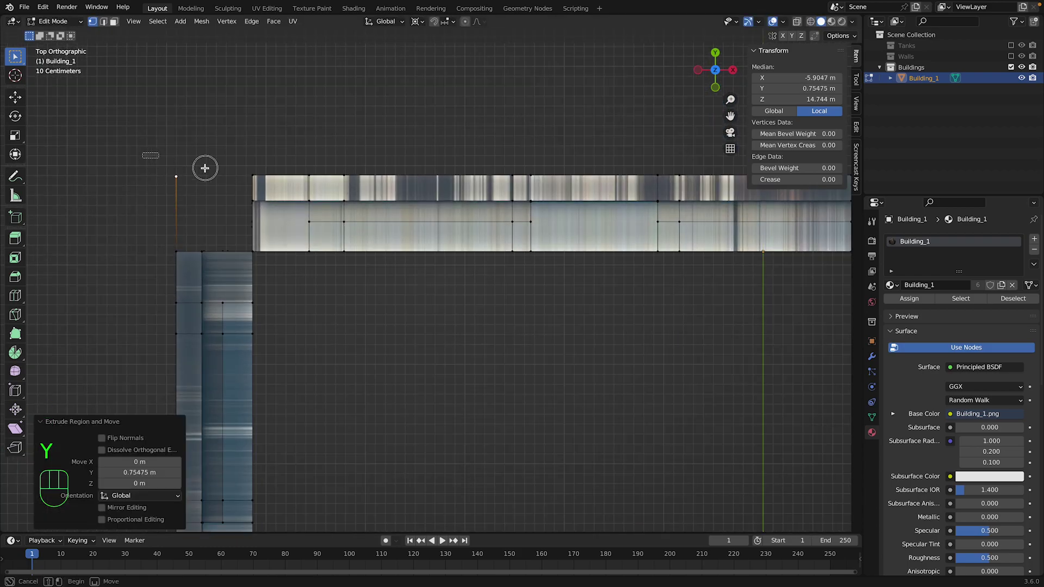
{"action": "left_click_drag", "start_coordinate": [145, 154], "coordinate": [256, 185]}
{"action": "middle_click_drag", "start_coordinate": [547, 85], "coordinate": [578, 196]}
{"action": "key", "text": "super+z"}
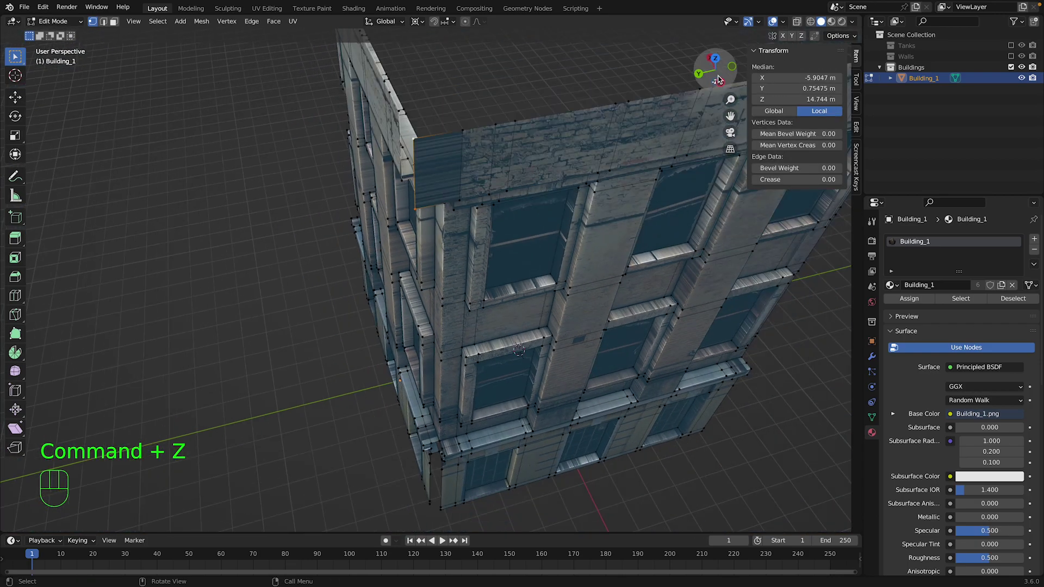
Fill a face between the extruded parapet edge and the adjoining facade's parapet end edge.
{"action": "middle_click_drag", "start_coordinate": [718, 80], "coordinate": [512, 116]}
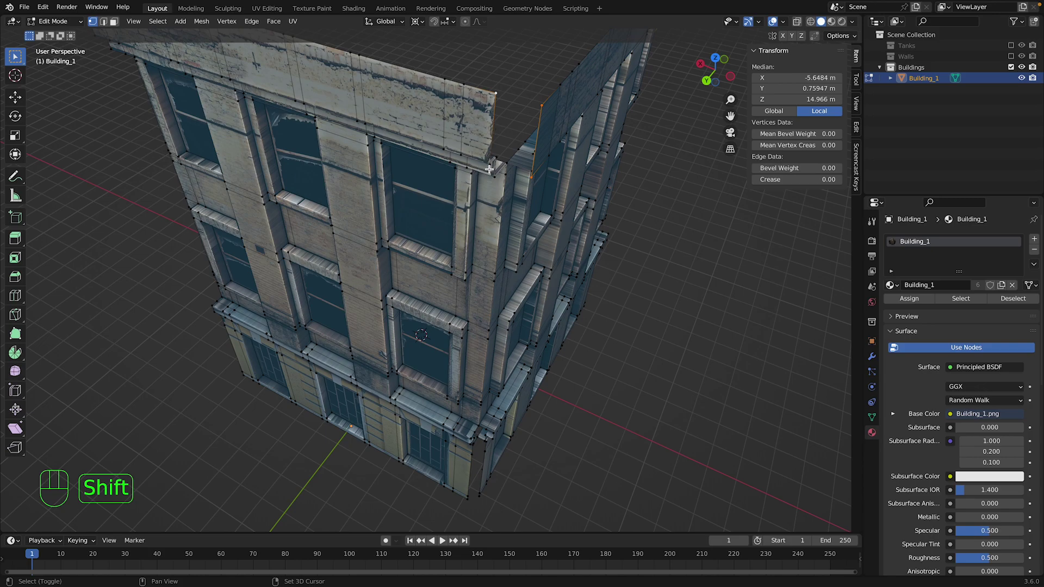
{"action": "key", "text": "f"}
{"action": "key", "text": "Tab"}
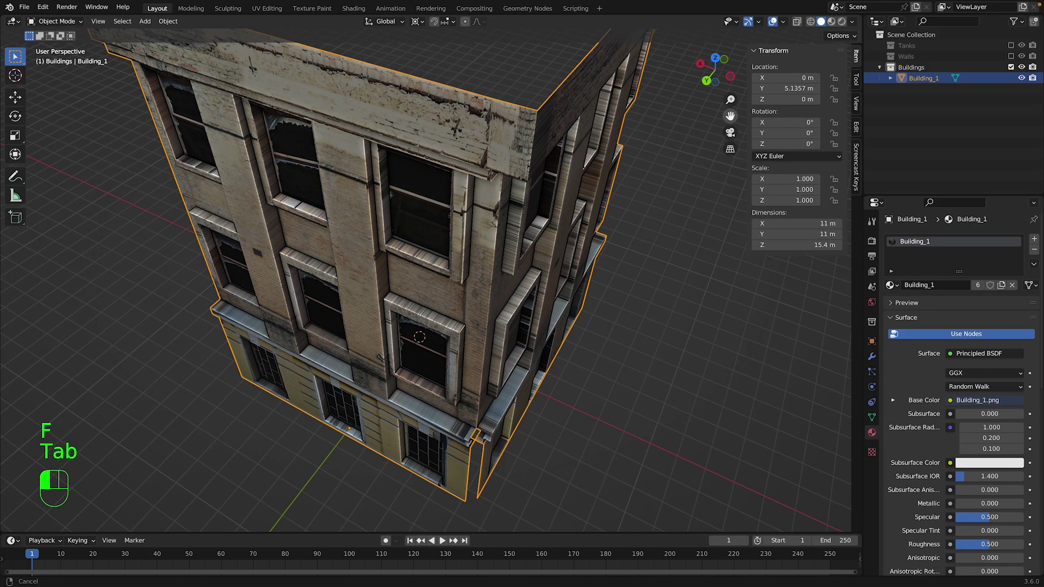
Extrude the vertical end edge of the cornice band below the parapet about 0.283 m along the Y axis.
{"action": "left_click_drag", "start_coordinate": [730, 116], "coordinate": [675, 225]}
{"action": "left_click_drag", "start_coordinate": [716, 74], "coordinate": [730, 44]}
{"action": "scroll", "coordinate": [608, 126], "scroll_direction": "up", "scroll_amount": 3}
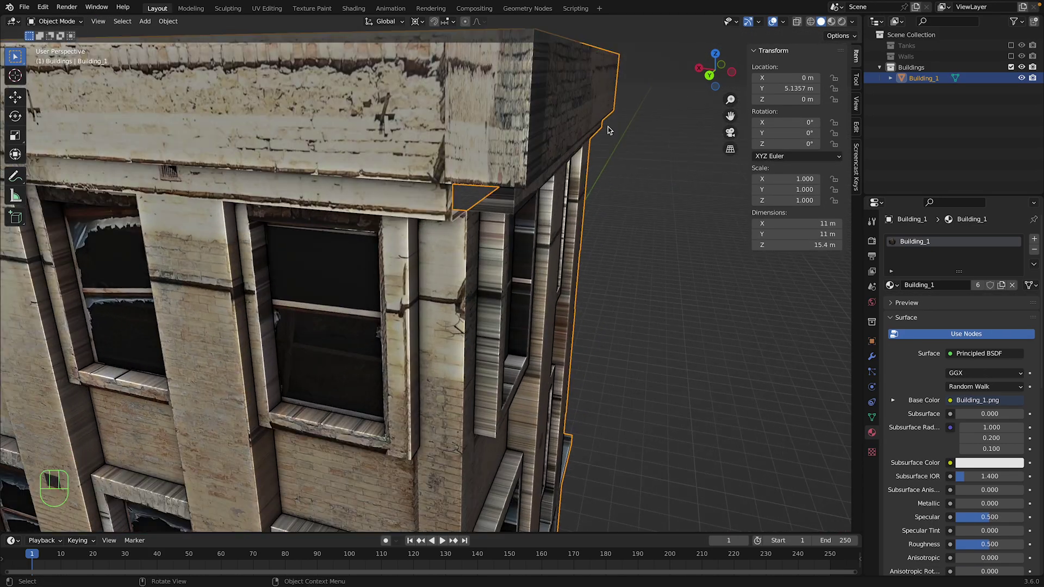
{"action": "middle_click_drag", "start_coordinate": [683, 70], "coordinate": [419, 130]}
{"action": "key", "text": "Tab"}
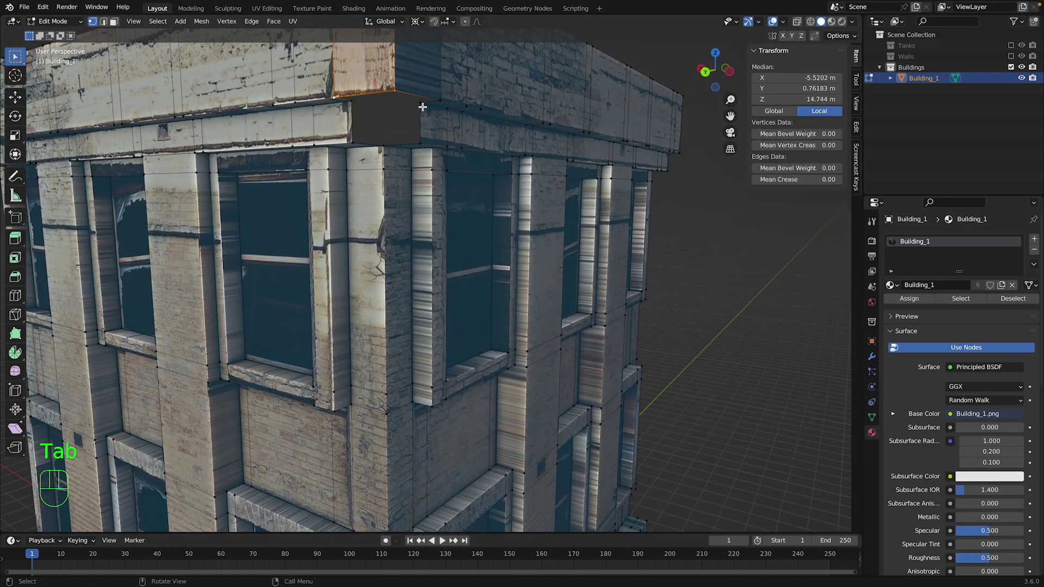
{"action": "left_click", "coordinate": [420, 144], "text": "shift"}
{"action": "left_click", "coordinate": [715, 55]}
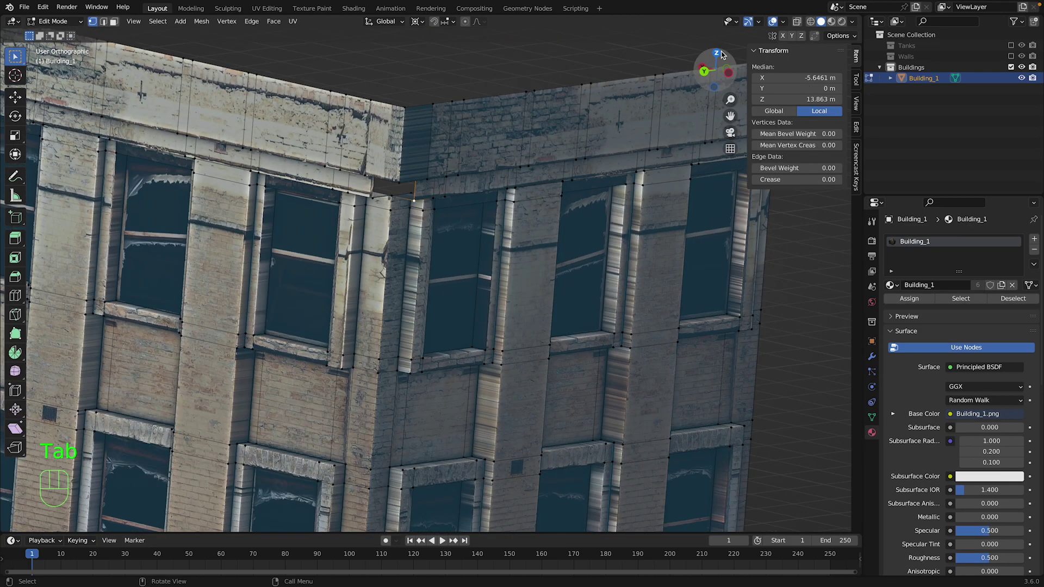
{"action": "key", "text": "shift+z"}
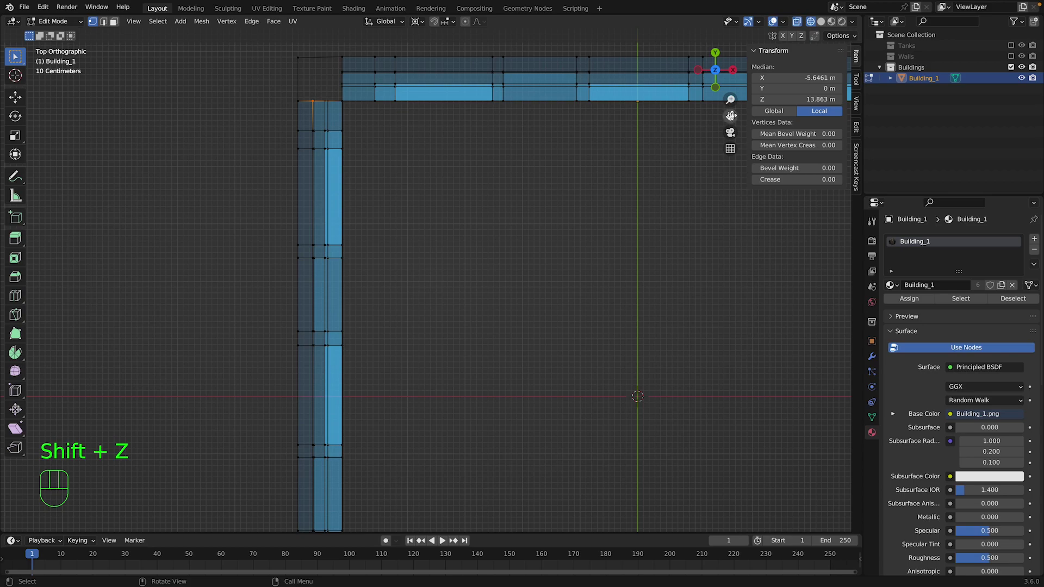
{"action": "left_click_drag", "start_coordinate": [732, 116], "coordinate": [767, 264]}
{"action": "scroll", "coordinate": [417, 179], "scroll_direction": "up", "scroll_amount": 4}
{"action": "key", "text": "e"}
{"action": "key", "text": "x"}
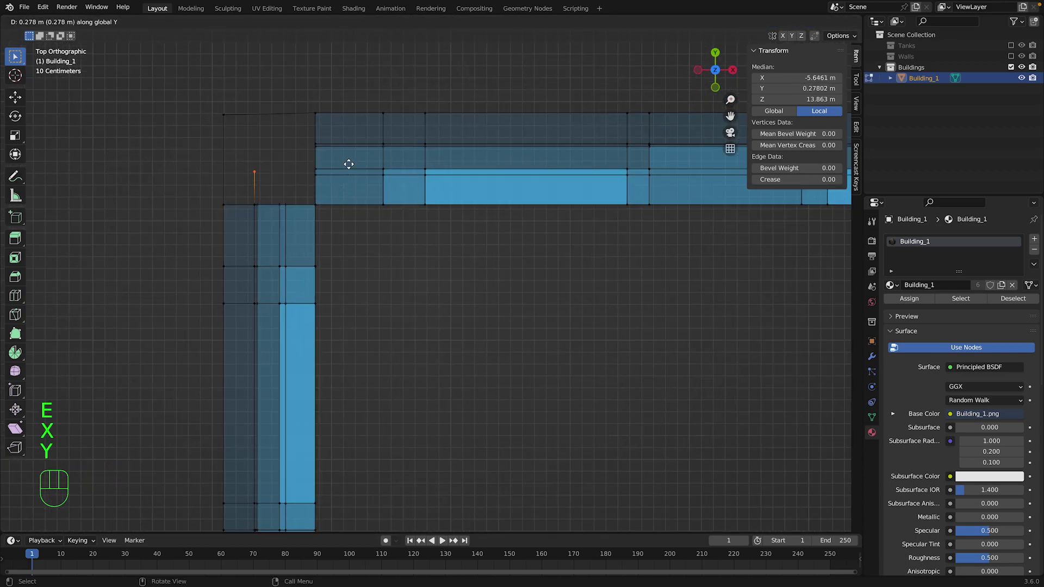
{"action": "left_click", "coordinate": [348, 163]}
Fill a face between the extruded cornice edge and the adjoining facade's cornice end edge.
{"action": "left_click", "coordinate": [322, 172], "text": "shift"}
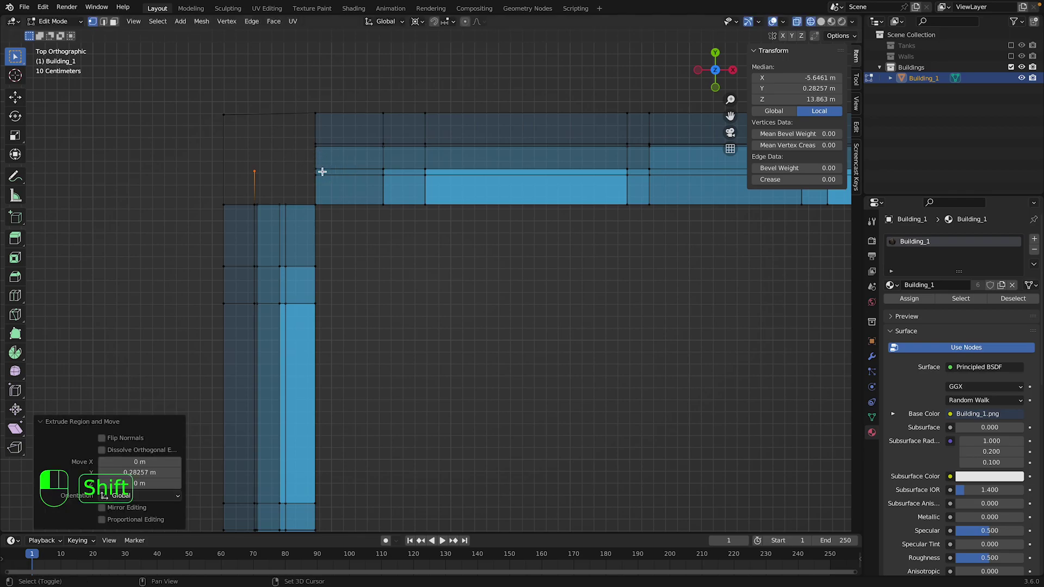
{"action": "left_click", "coordinate": [326, 170], "text": "shift"}
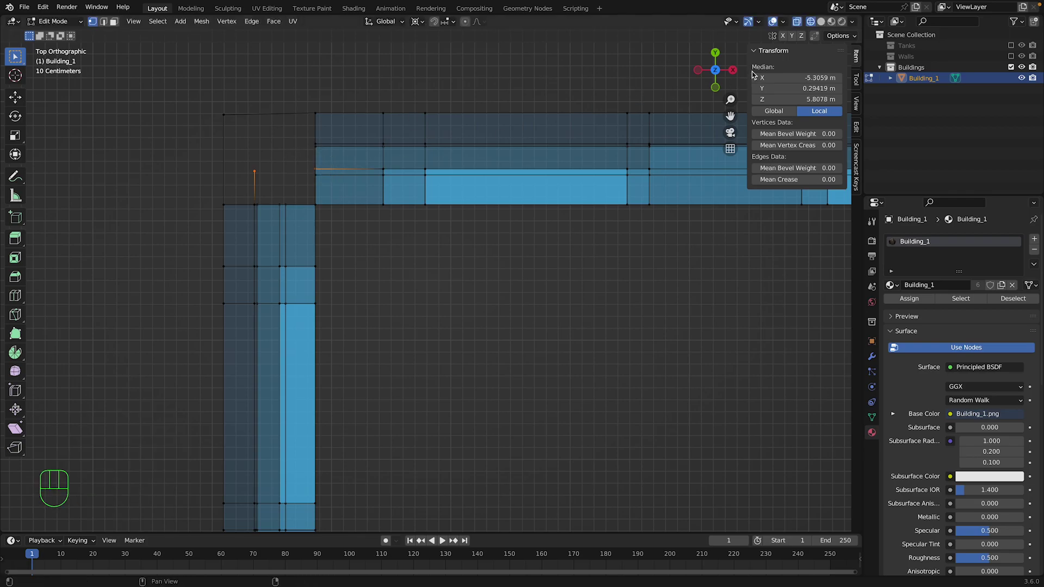
{"action": "middle_click_drag", "start_coordinate": [327, 170], "coordinate": [381, 228]}
{"action": "left_click_drag", "start_coordinate": [713, 71], "coordinate": [707, 56]}
{"action": "key", "text": "shift+z"}
{"action": "key", "text": "super+z"}
{"action": "scroll", "coordinate": [643, 93], "scroll_direction": "down", "scroll_amount": 1}
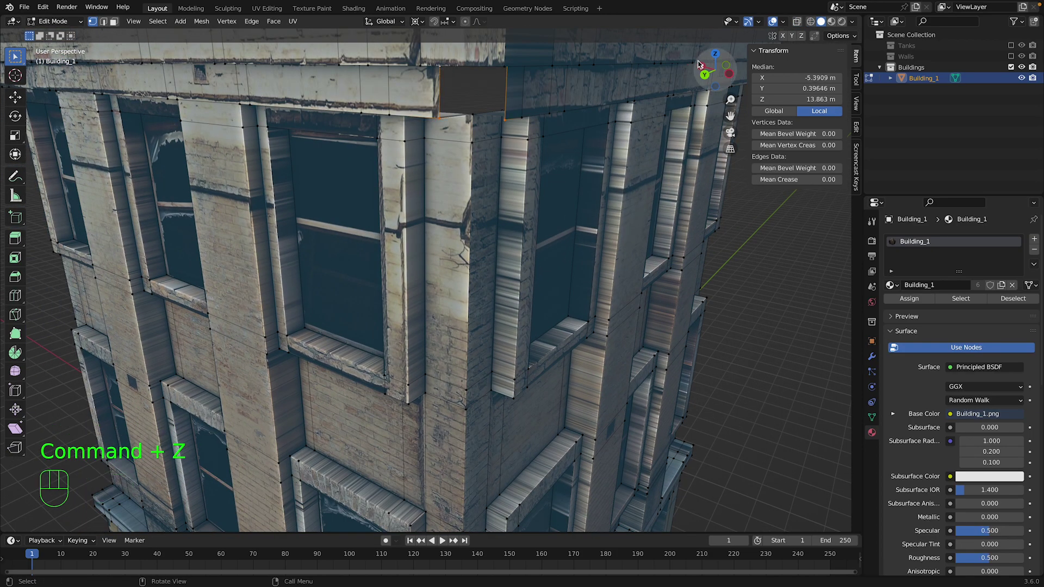
{"action": "left_click_drag", "start_coordinate": [698, 64], "coordinate": [676, 59]}
{"action": "key", "text": "f"}
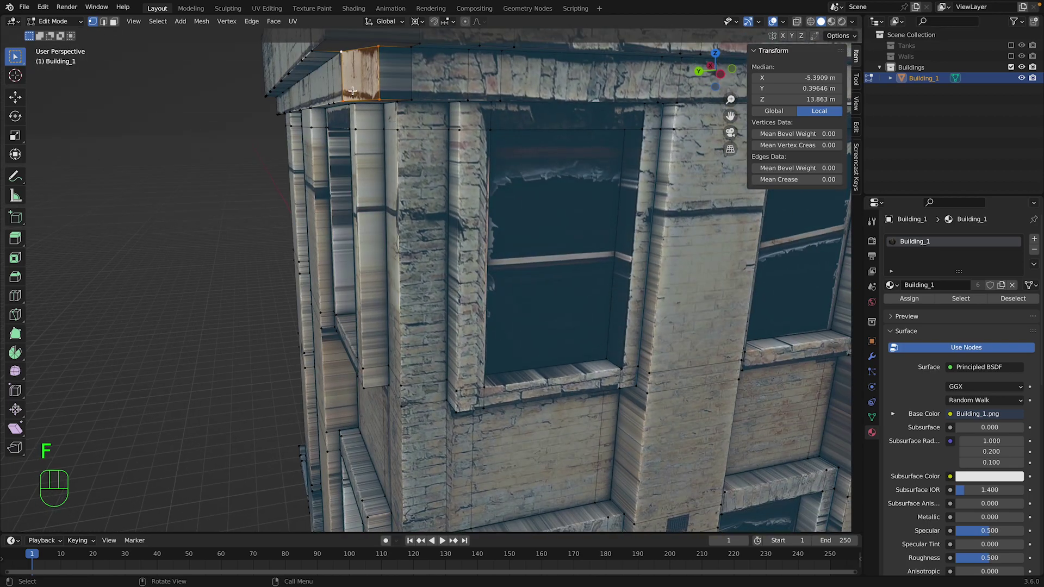
Move the cornice's new corner edge about 0.223 m along the Y axis to square it with the adjoining facade.
{"action": "left_click", "coordinate": [383, 50], "text": "shift"}
{"action": "left_click", "coordinate": [379, 97], "text": "shift"}
{"action": "left_click", "coordinate": [710, 65]}
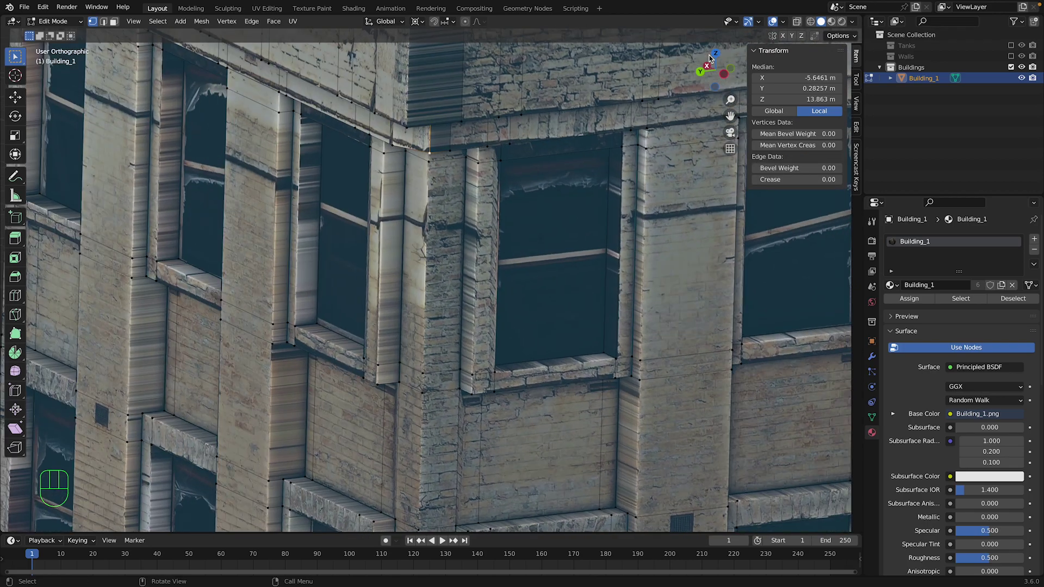
{"action": "left_click", "coordinate": [717, 52]}
{"action": "key", "text": "shift+z"}
{"action": "key", "text": "g"}
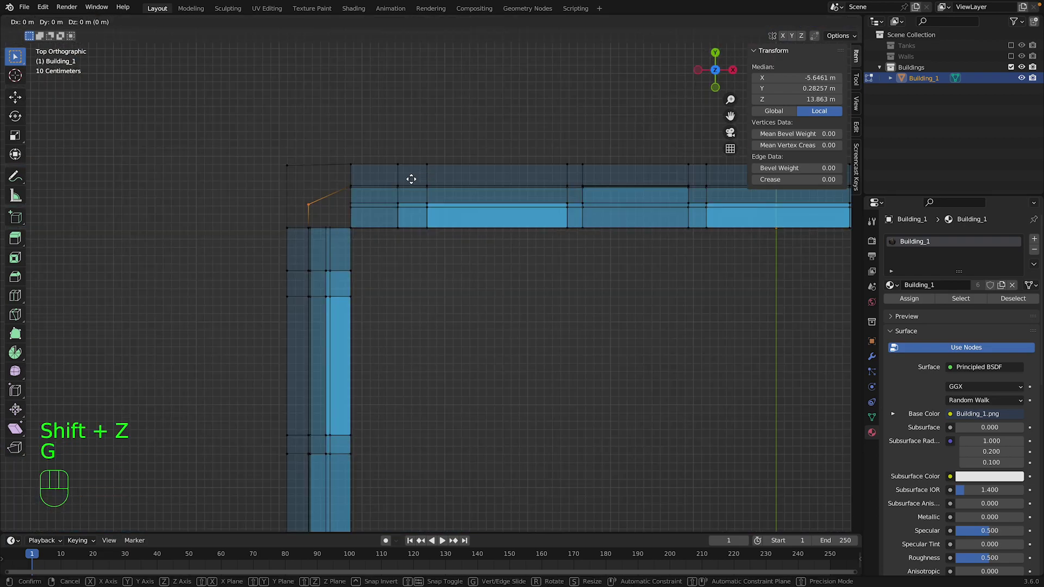
{"action": "key", "text": "x"}
{"action": "key", "text": "y"}
{"action": "left_click", "coordinate": [415, 162]}
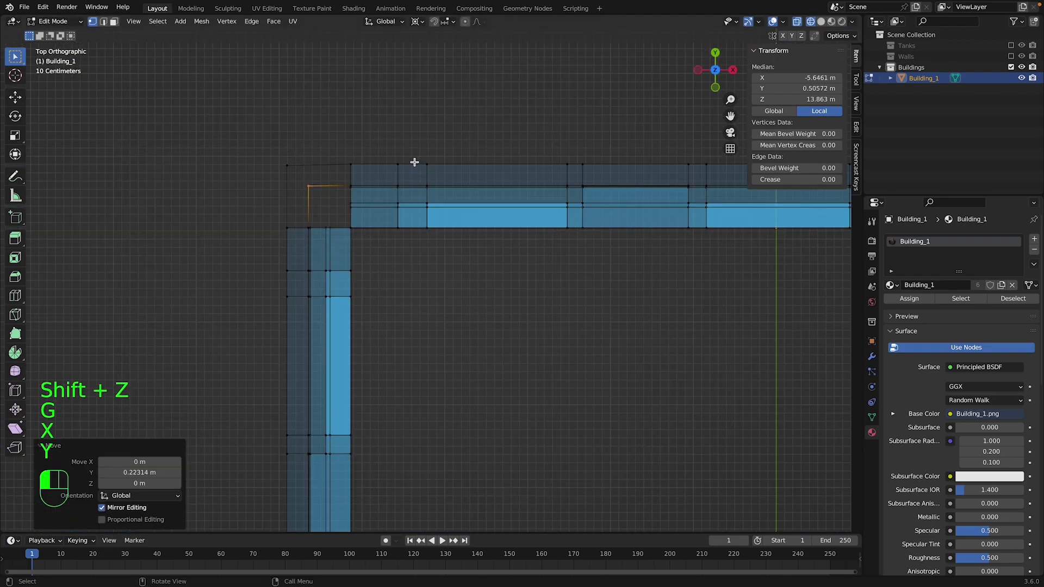
Fill the open underside of the cornice corner with a face.
{"action": "middle_click_drag", "start_coordinate": [705, 108], "coordinate": [719, 89]}
{"action": "key", "text": "shift+z"}
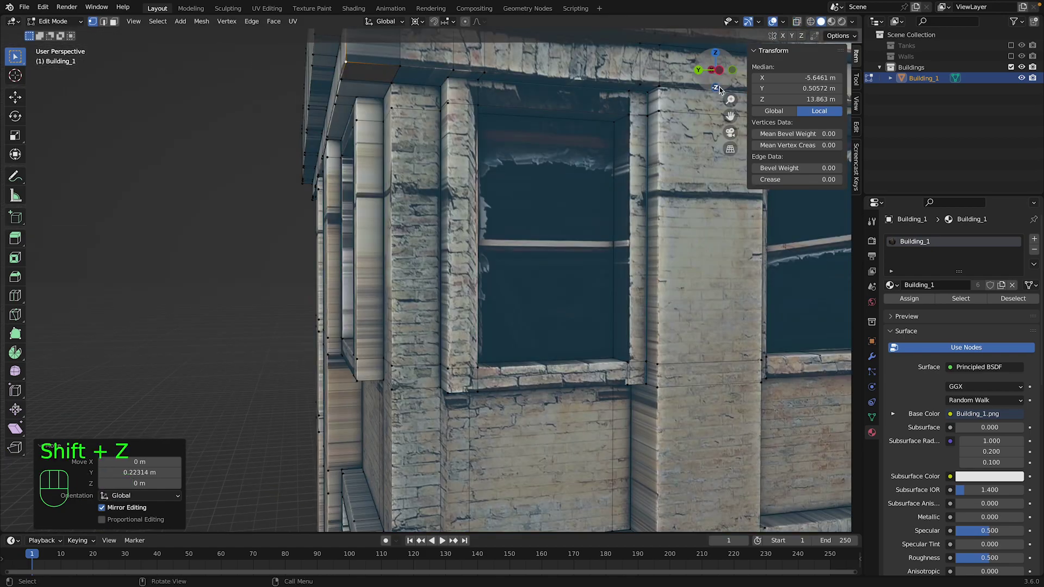
{"action": "left_click_drag", "start_coordinate": [731, 115], "coordinate": [758, 226]}
{"action": "left_click_drag", "start_coordinate": [716, 77], "coordinate": [744, 53]}
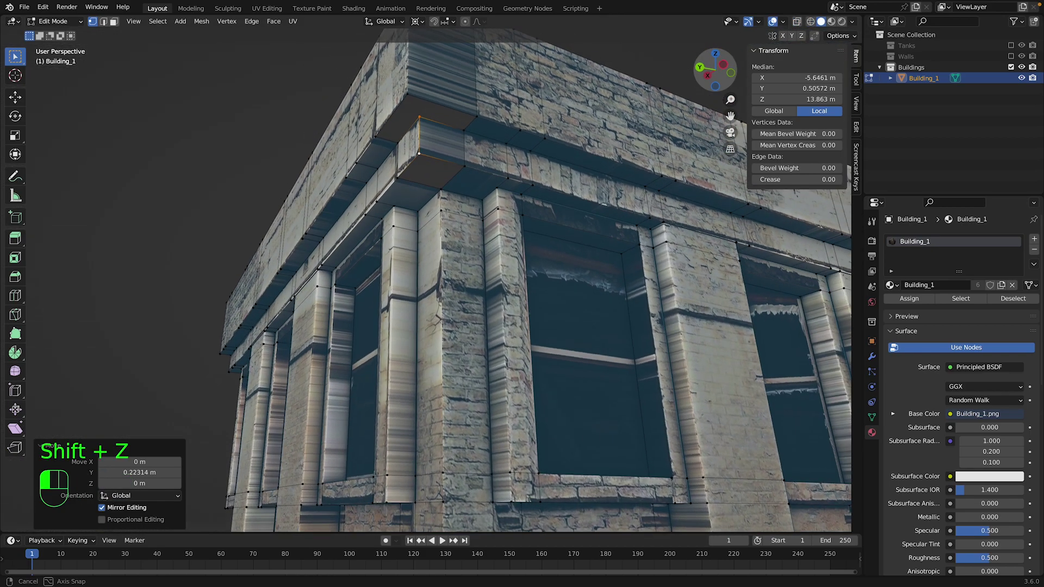
{"action": "left_click", "coordinate": [427, 162]}
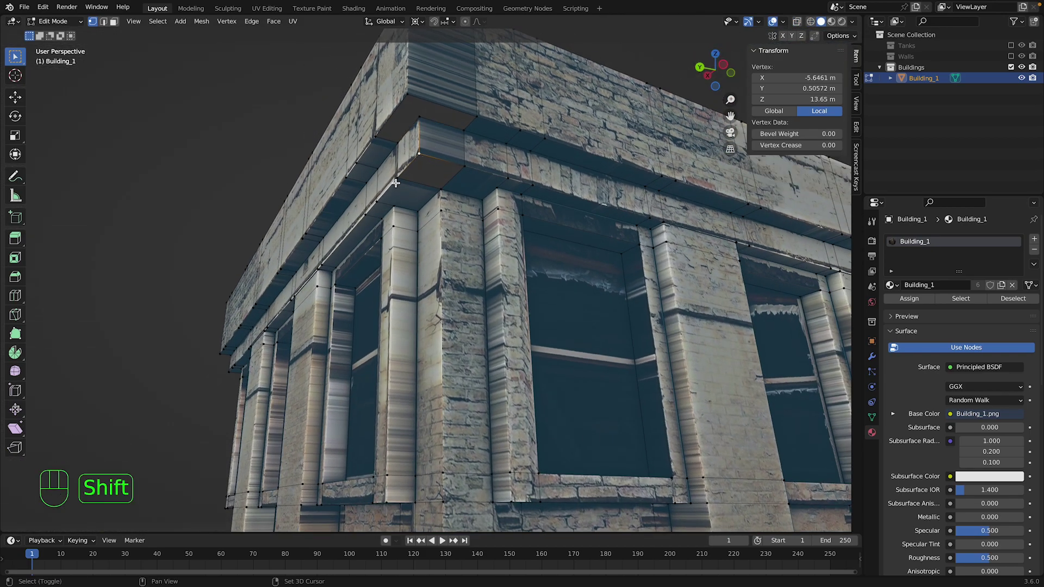
{"action": "left_click", "coordinate": [471, 169], "text": "shift"}
{"action": "key", "text": "f"}
Fill the open underside of the parapet corner with a face and leave Edit Mode.
{"action": "left_click", "coordinate": [474, 123]}
{"action": "left_click", "coordinate": [466, 133], "text": "shift"}
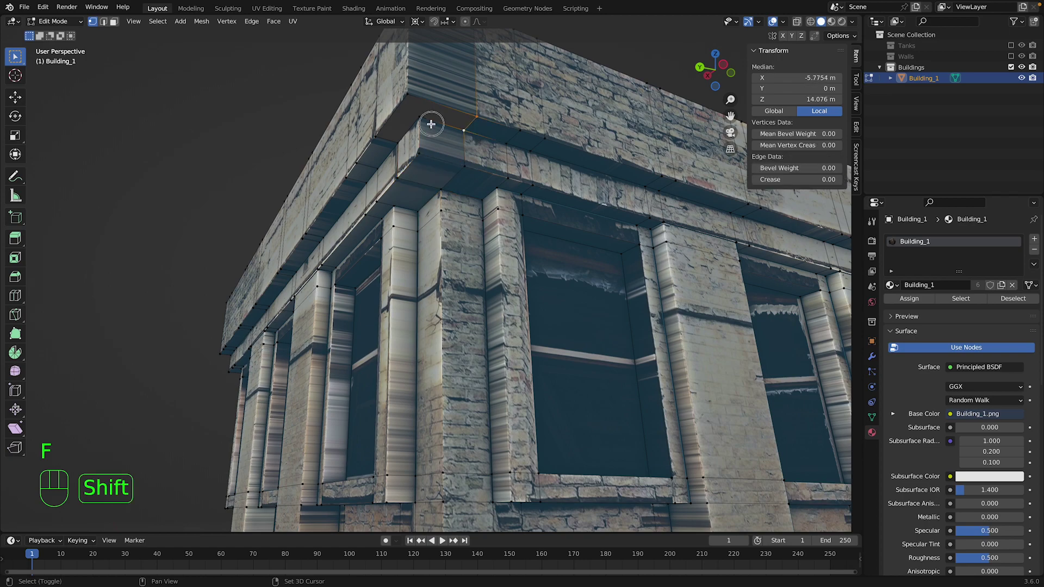
{"action": "left_click", "coordinate": [382, 133], "text": "shift"}
{"action": "key", "text": "f"}
{"action": "key", "text": "Tab"}
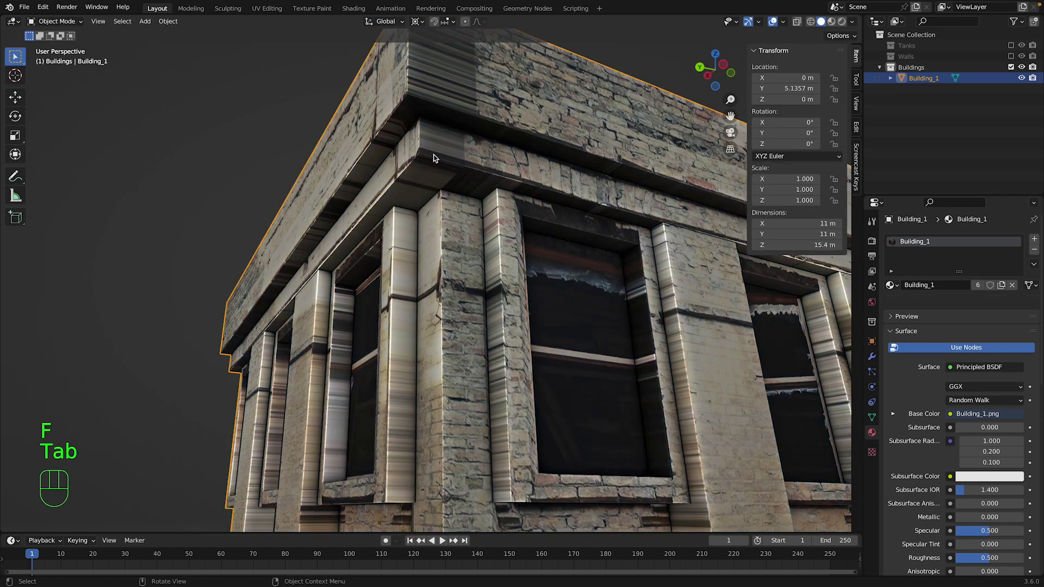
Isolate the building in Local View in Object Mode.
{"action": "middle_click_drag", "start_coordinate": [432, 158], "coordinate": [480, 162]}
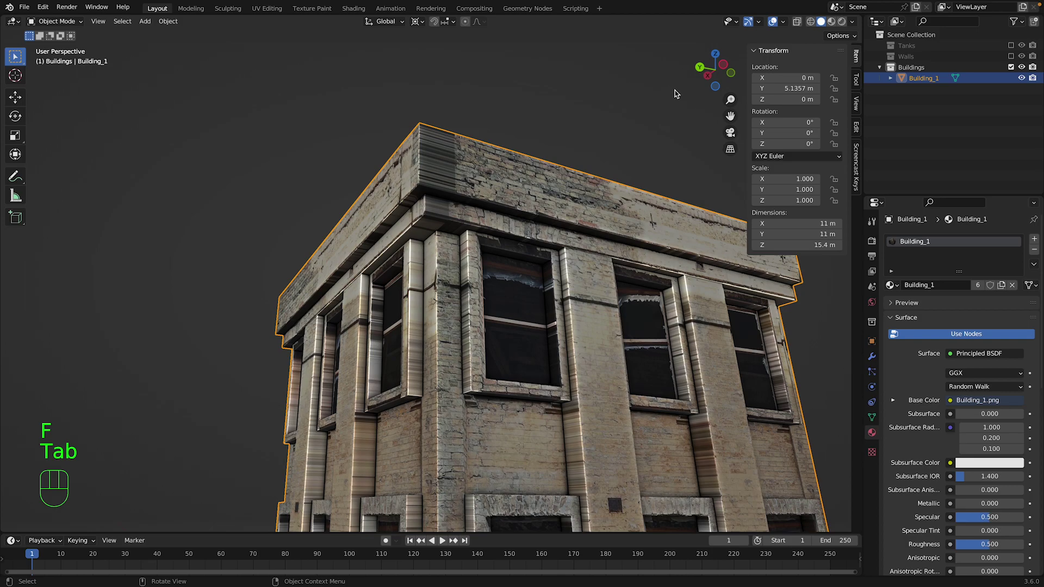
{"action": "left_click_drag", "start_coordinate": [710, 70], "coordinate": [714, 199]}
{"action": "left_click_drag", "start_coordinate": [731, 116], "coordinate": [674, 161]}
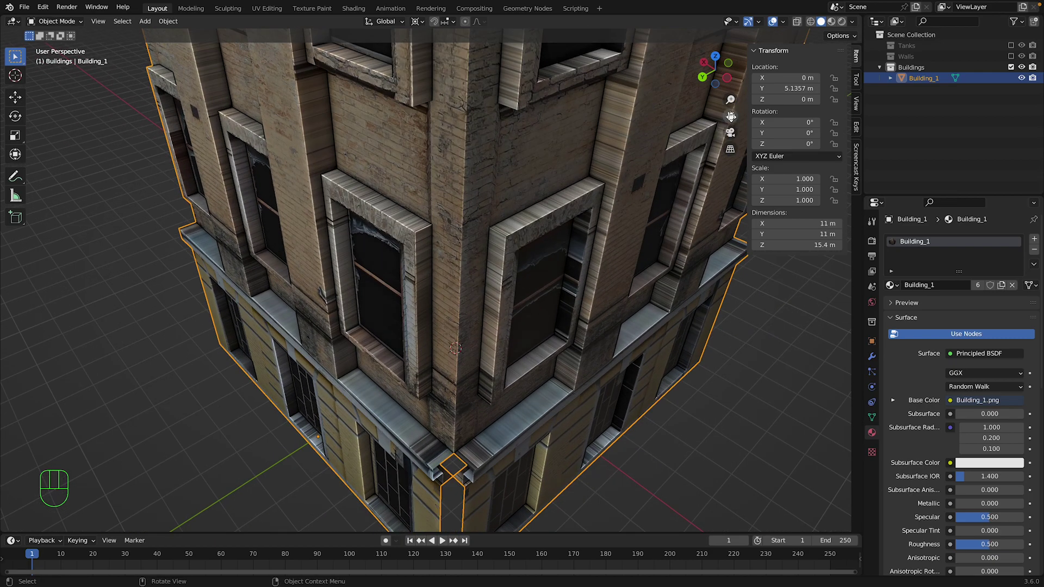
{"action": "left_click_drag", "start_coordinate": [731, 117], "coordinate": [621, 236]}
{"action": "key", "text": "Tab"}
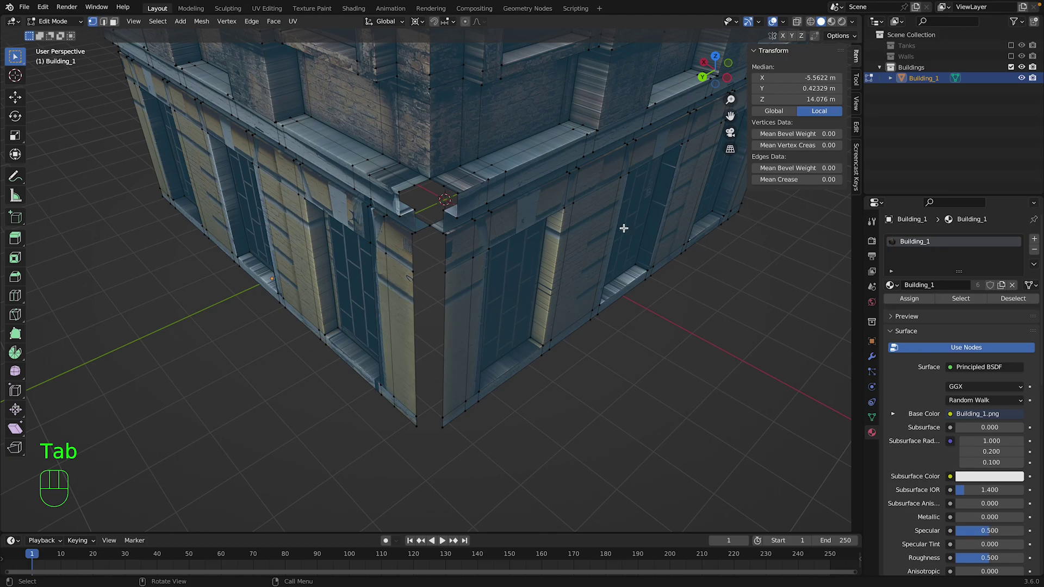
{"action": "scroll", "coordinate": [624, 229], "scroll_direction": "up", "scroll_amount": 1}
{"action": "left_click_drag", "start_coordinate": [732, 71], "coordinate": [636, 145]}
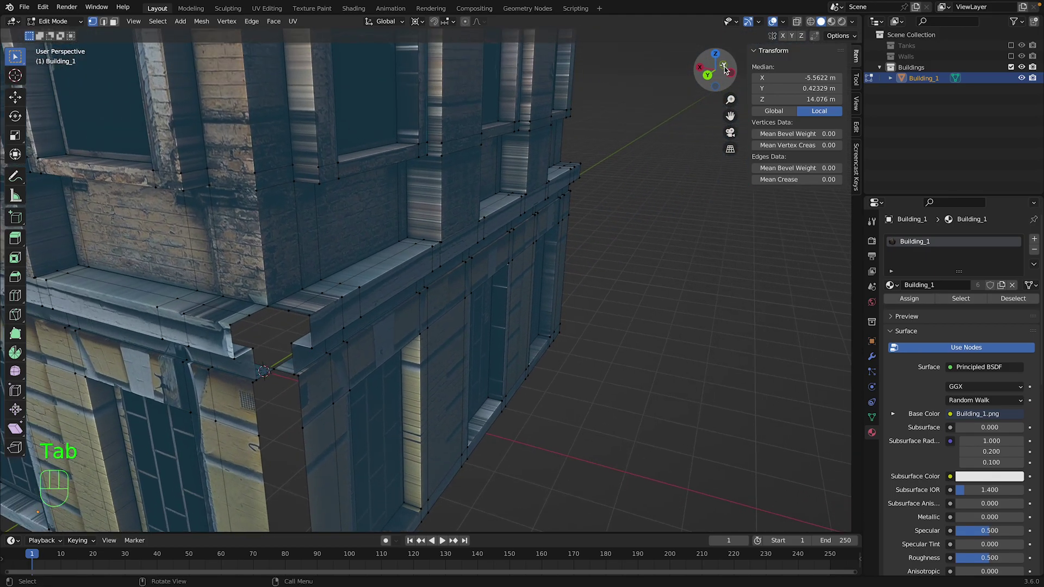
{"action": "key", "text": "Tab"}
{"action": "key", "text": "Tab"}
{"action": "key", "text": "Tab"}
{"action": "key", "text": "KP_Divide"}
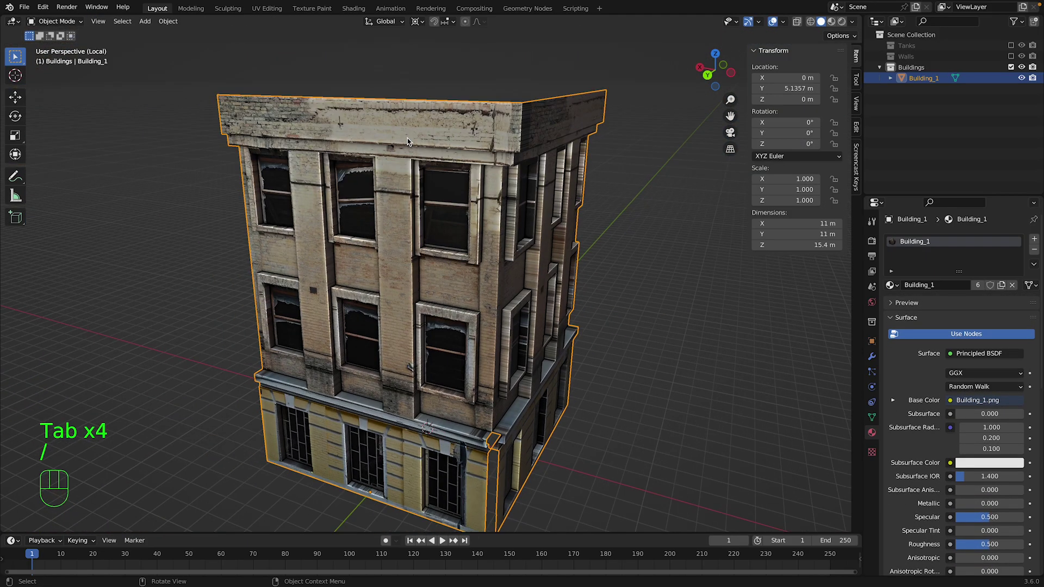
Extrude the ground-floor ledge's vertical front end edge about 0.474 m along the Y axis at the open corner.
{"action": "left_click_drag", "start_coordinate": [731, 99], "coordinate": [731, 22]}
{"action": "scroll", "coordinate": [571, 357], "scroll_direction": "up", "scroll_amount": 4}
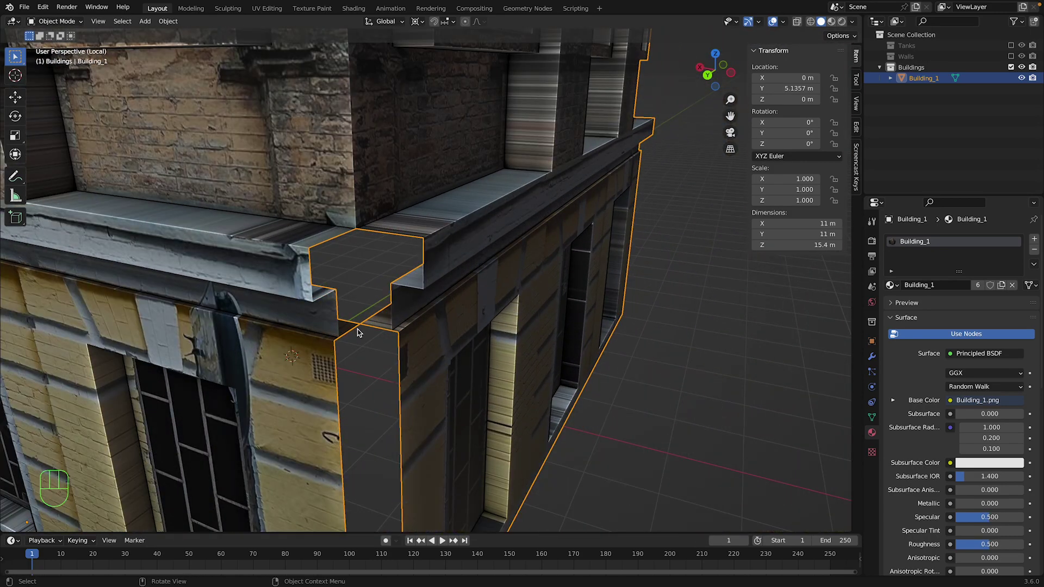
{"action": "key", "text": "Tab"}
{"action": "scroll", "coordinate": [362, 345], "scroll_direction": "up", "scroll_amount": 2}
{"action": "left_click", "coordinate": [363, 288], "text": "shift"}
{"action": "left_click", "coordinate": [417, 292], "text": "shift"}
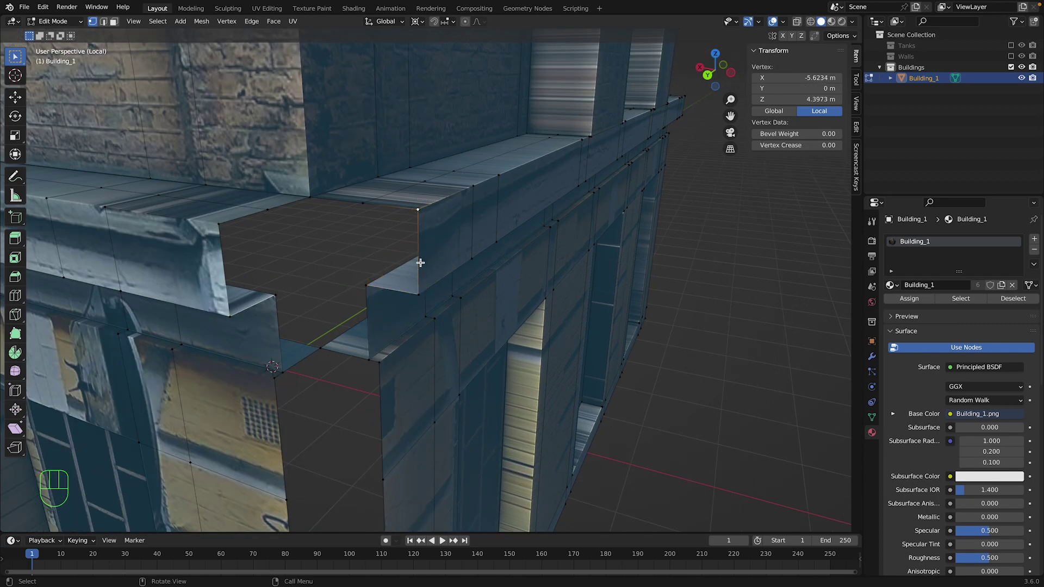
{"action": "left_click", "coordinate": [416, 292], "text": "shift"}
{"action": "left_click", "coordinate": [716, 55]}
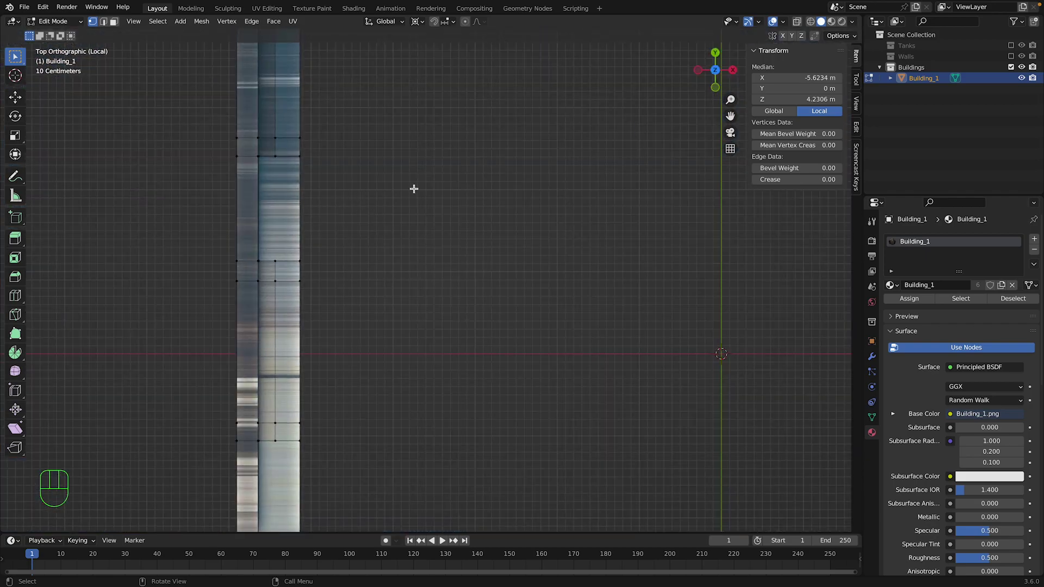
{"action": "mouse_move", "coordinate": [730, 115]}
{"action": "left_mouse_down"}
{"action": "mouse_move", "coordinate": [794, 282]}
{"action": "mouse_move", "coordinate": [561, 310]}
{"action": "mouse_move", "coordinate": [174, 318]}
{"action": "mouse_move", "coordinate": [849, 114]}
{"action": "mouse_move", "coordinate": [816, 237]}
{"action": "mouse_move", "coordinate": [830, 267]}
{"action": "left_mouse_up"}
{"action": "key", "text": "shift+z"}
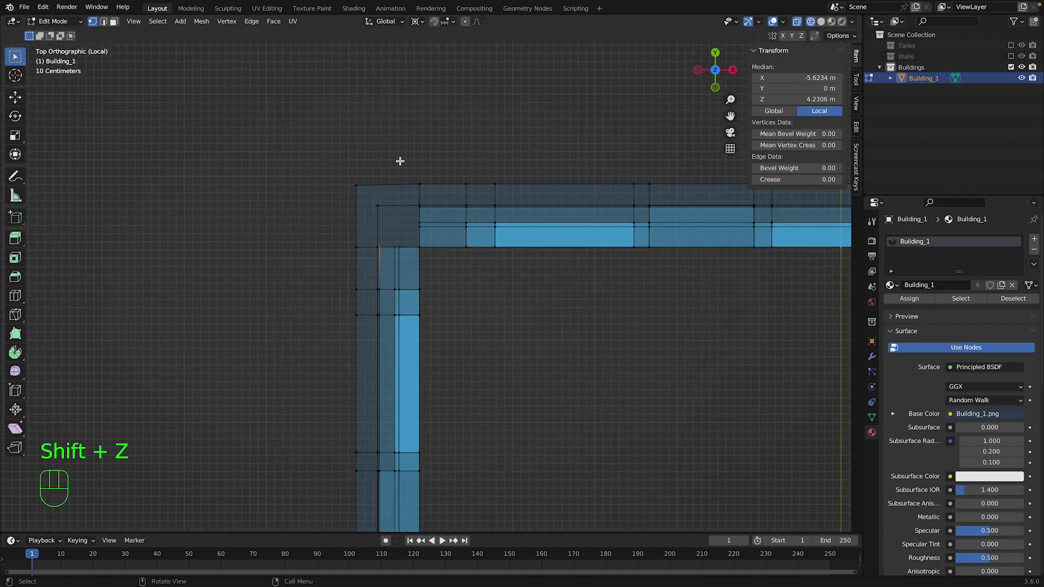
{"action": "scroll", "coordinate": [409, 159], "scroll_direction": "up", "scroll_amount": 2}
{"action": "key", "text": "e"}
{"action": "key", "text": "x"}
{"action": "key", "text": "y"}
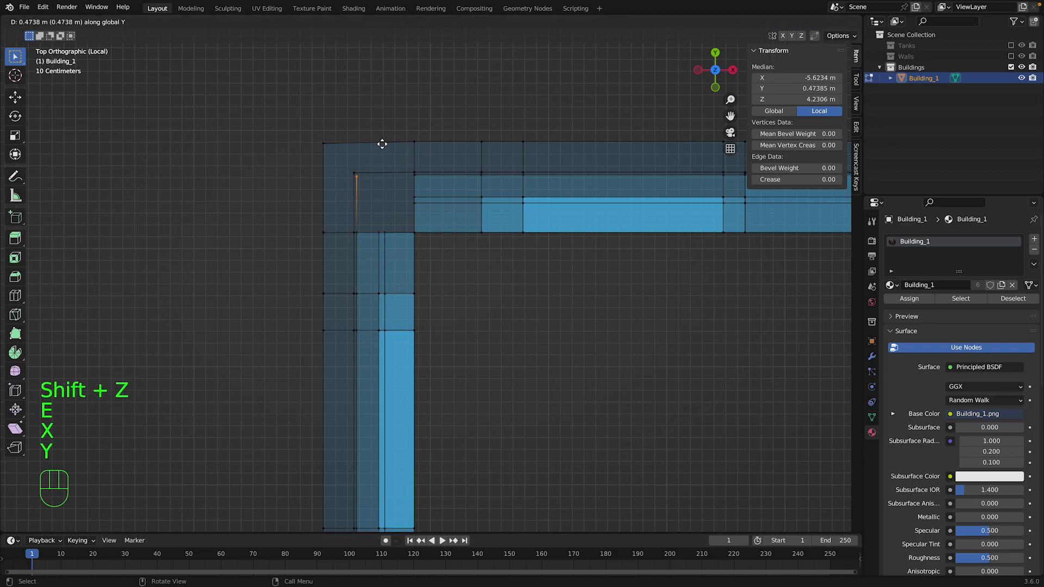
{"action": "left_click", "coordinate": [382, 143]}
Fill a face between the extruded ledge edge and the adjoining facade's ledge end edge.
{"action": "middle_click_drag", "start_coordinate": [381, 244], "coordinate": [363, 153]}
{"action": "key", "text": "shift+z"}
{"action": "left_click", "coordinate": [357, 116], "text": "shift"}
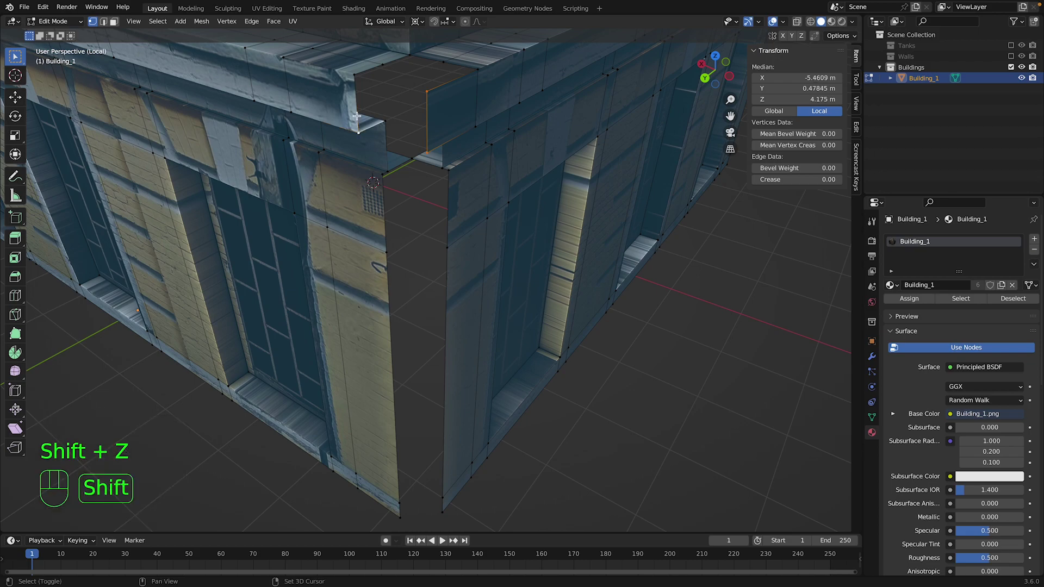
{"action": "left_click", "coordinate": [357, 81], "text": "shift"}
{"action": "key", "text": "f"}
Fill the open top of the ground-floor ledge corner with a face and leave Edit Mode.
{"action": "left_click", "coordinate": [480, 70]}
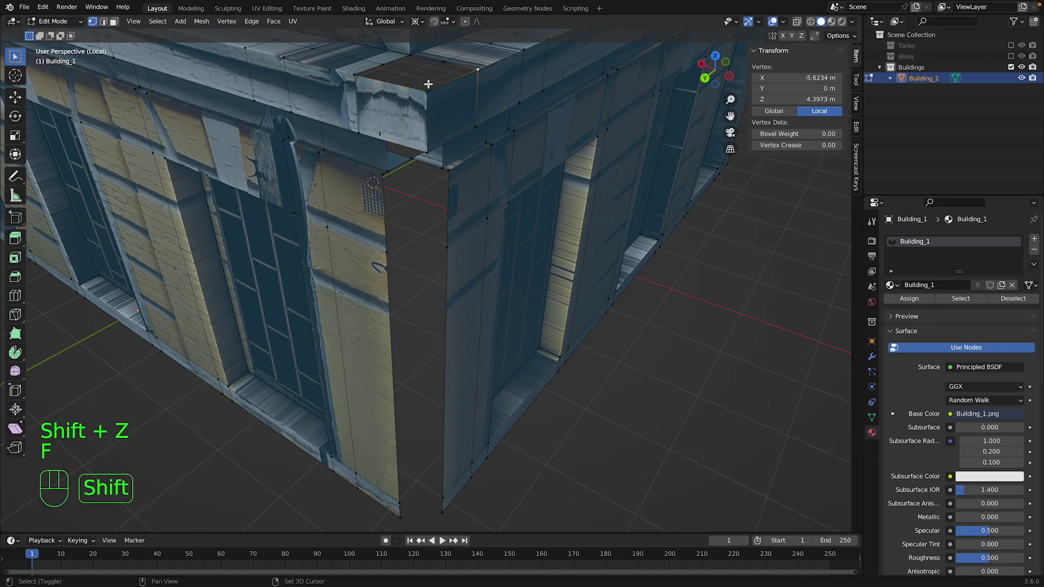
{"action": "left_click", "coordinate": [428, 89], "text": "shift"}
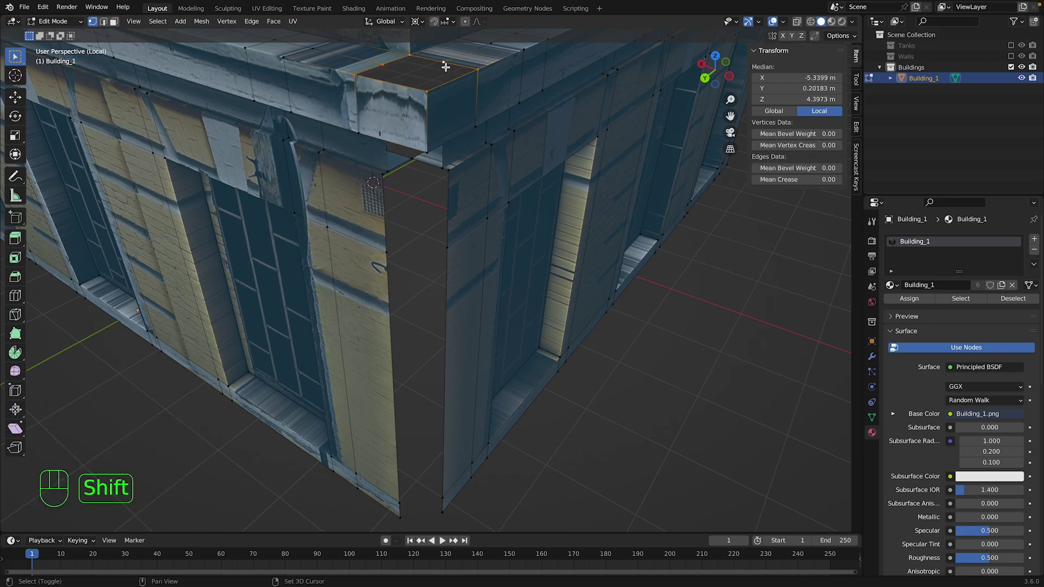
{"action": "scroll", "coordinate": [446, 66], "scroll_direction": "down", "scroll_amount": 5}
{"action": "key", "text": "f"}
{"action": "key", "text": "Tab"}
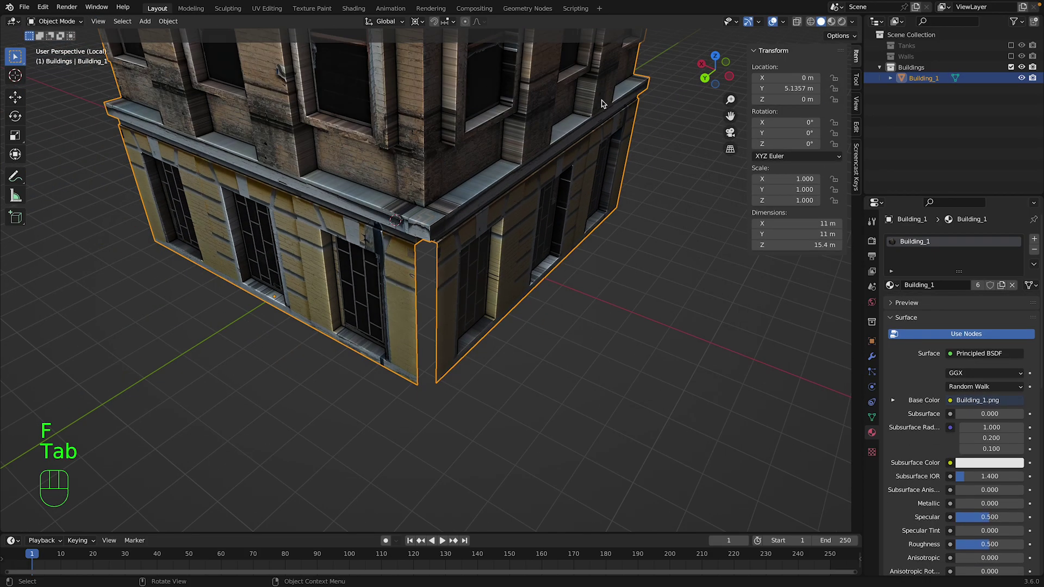
Extrude the ground-floor wall's top corner vertex, just below the ledge band, about 0.29 m along the Y axis.
{"action": "scroll", "coordinate": [602, 103], "scroll_direction": "up", "scroll_amount": 1}
{"action": "middle_click_drag", "start_coordinate": [500, 217], "coordinate": [497, 150]}
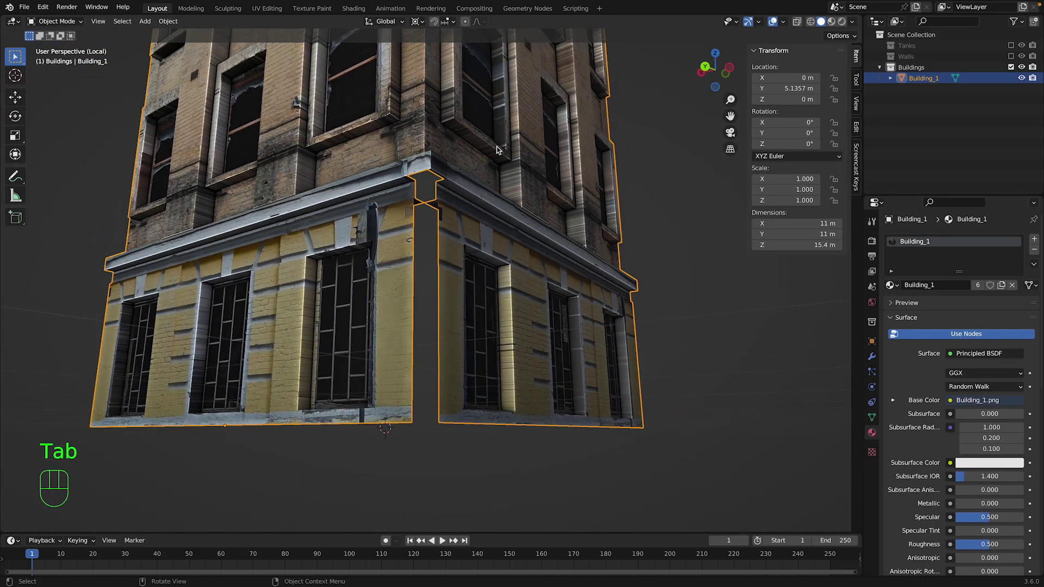
{"action": "scroll", "coordinate": [497, 150], "scroll_direction": "up", "scroll_amount": 4}
{"action": "key", "text": "Tab"}
{"action": "left_click_drag", "start_coordinate": [733, 118], "coordinate": [747, 243]}
{"action": "scroll", "coordinate": [533, 231], "scroll_direction": "up", "scroll_amount": 3}
{"action": "left_click", "coordinate": [490, 202]}
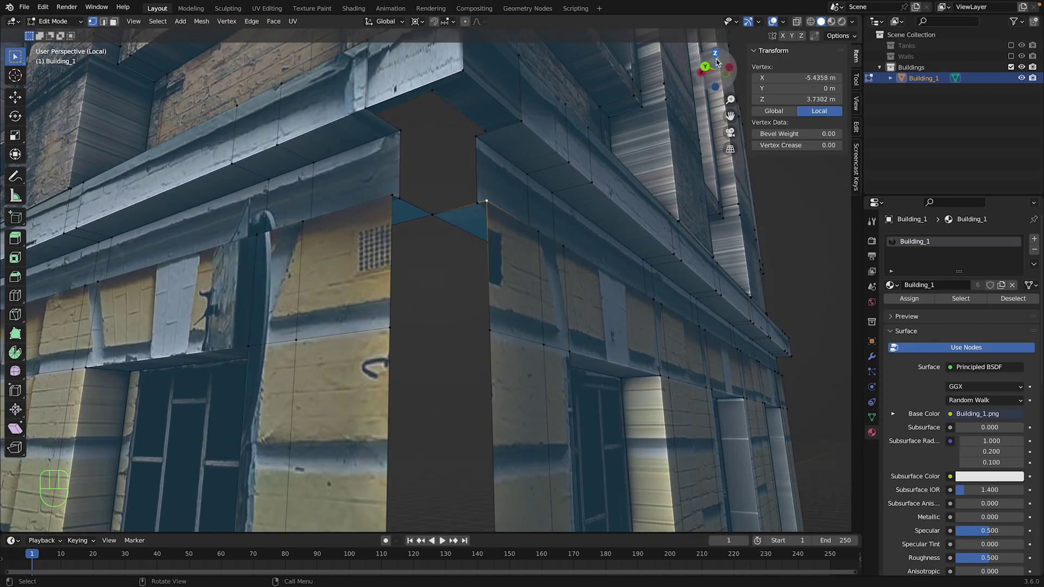
{"action": "left_click", "coordinate": [717, 56]}
{"action": "key", "text": "shift+z"}
{"action": "key", "text": "e"}
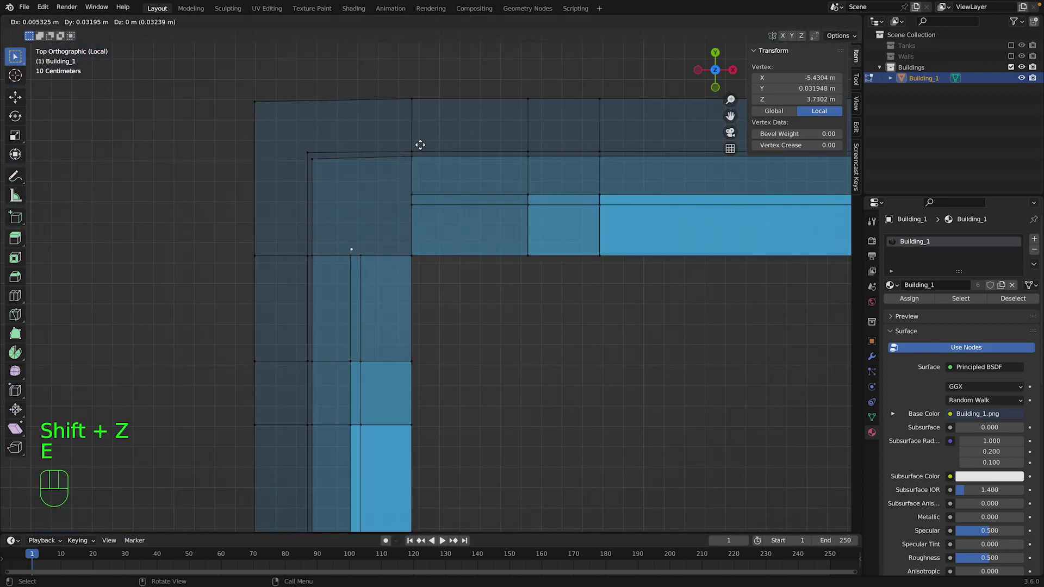
{"action": "key", "text": "y"}
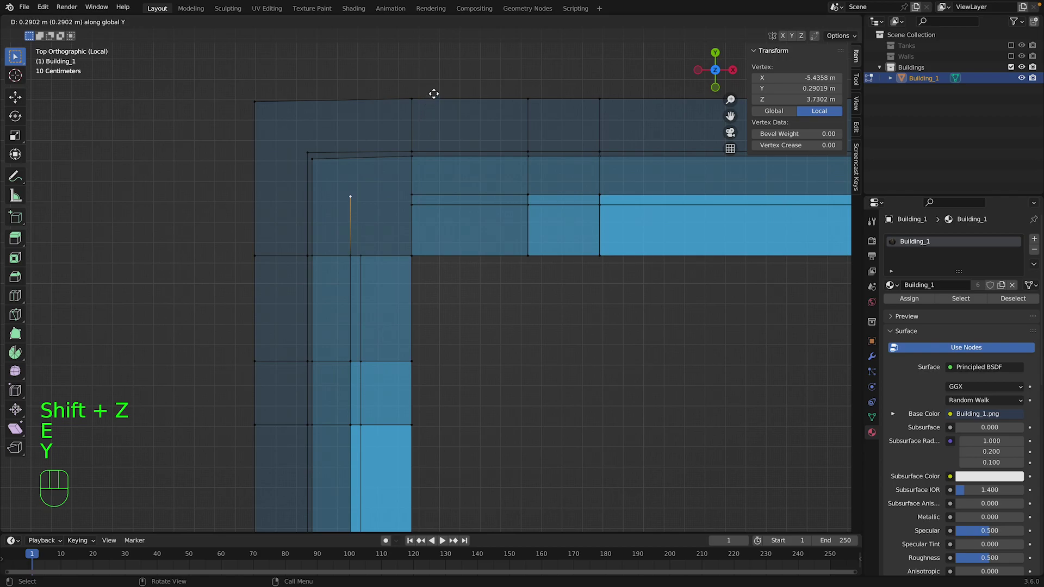
{"action": "left_click", "coordinate": [434, 95]}
Connect the extruded vertex to the adjoining wall's top corner vertex with an edge.
{"action": "mouse_move", "coordinate": [721, 74]}
{"action": "left_mouse_down"}
{"action": "mouse_move", "coordinate": [762, 49]}
{"action": "mouse_move", "coordinate": [796, 4]}
{"action": "mouse_move", "coordinate": [900, 6]}
{"action": "left_mouse_up"}
{"action": "key", "text": "shift+z"}
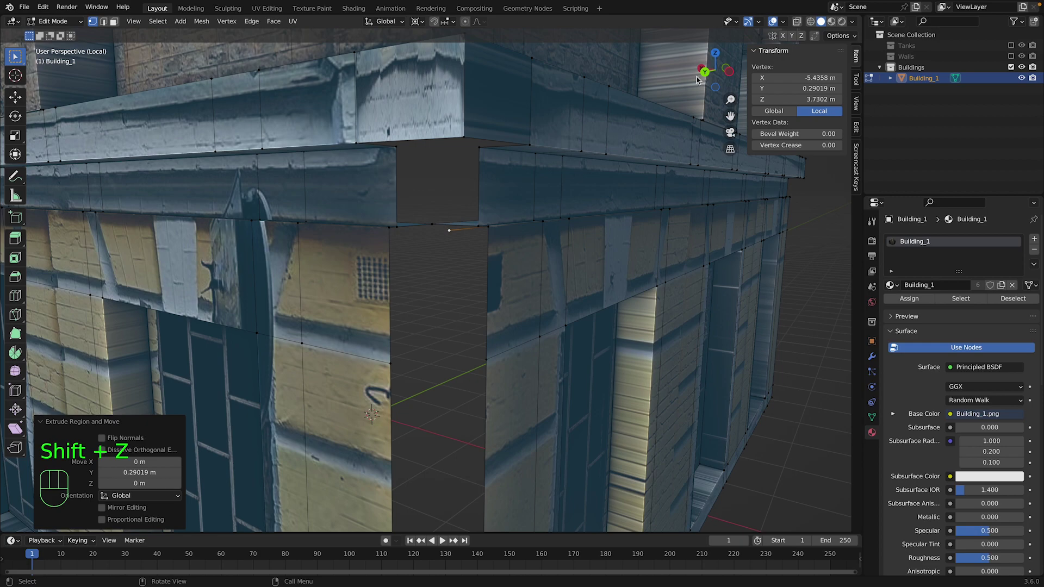
{"action": "left_click_drag", "start_coordinate": [707, 75], "coordinate": [711, 113]}
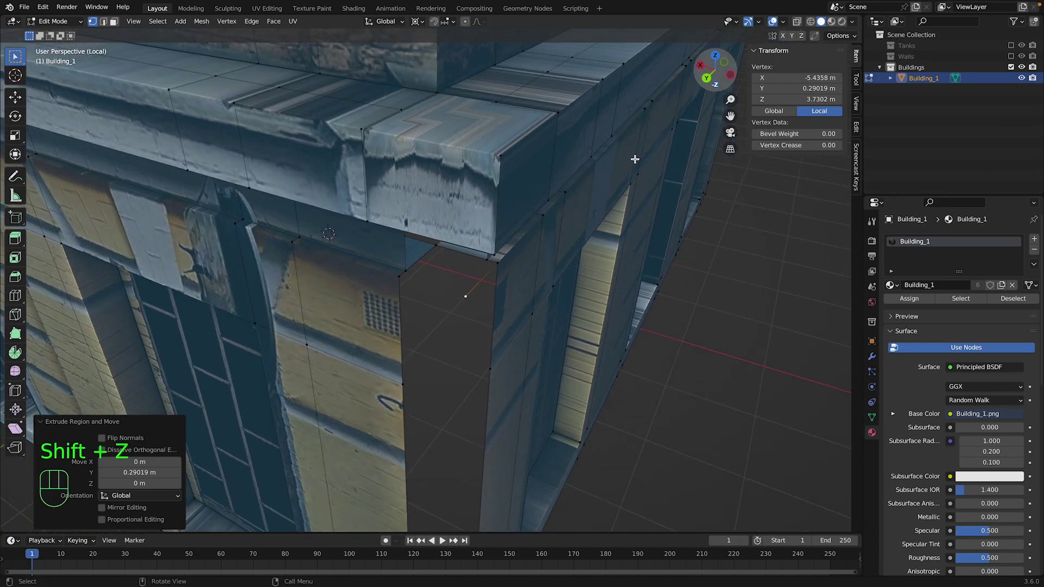
{"action": "left_click", "coordinate": [396, 278], "text": "shift"}
{"action": "key", "text": "f"}
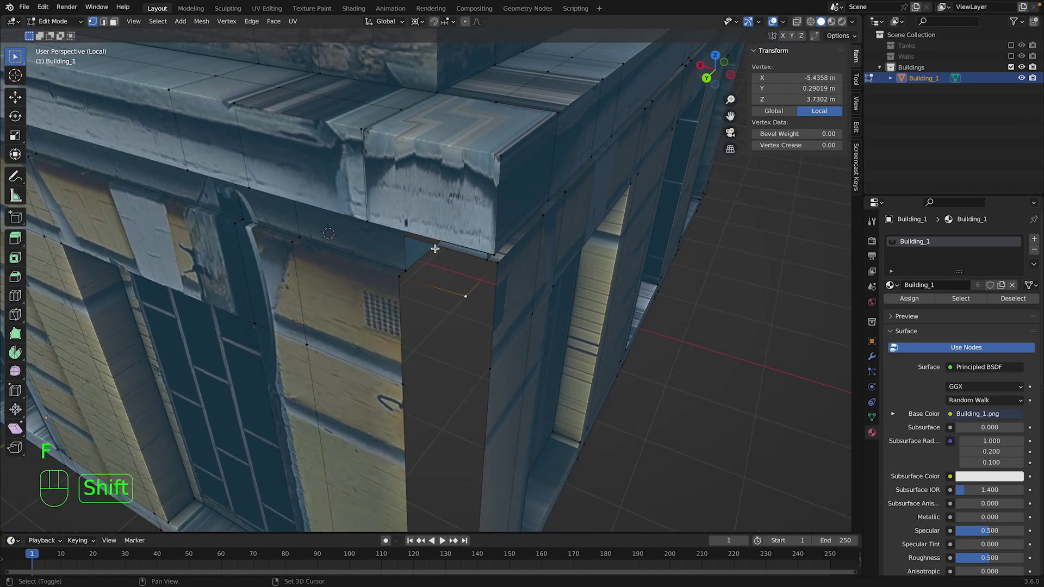
Fill the open square at the top of the ground-floor wall corner with a face.
{"action": "left_click", "coordinate": [496, 264], "text": "shift"}
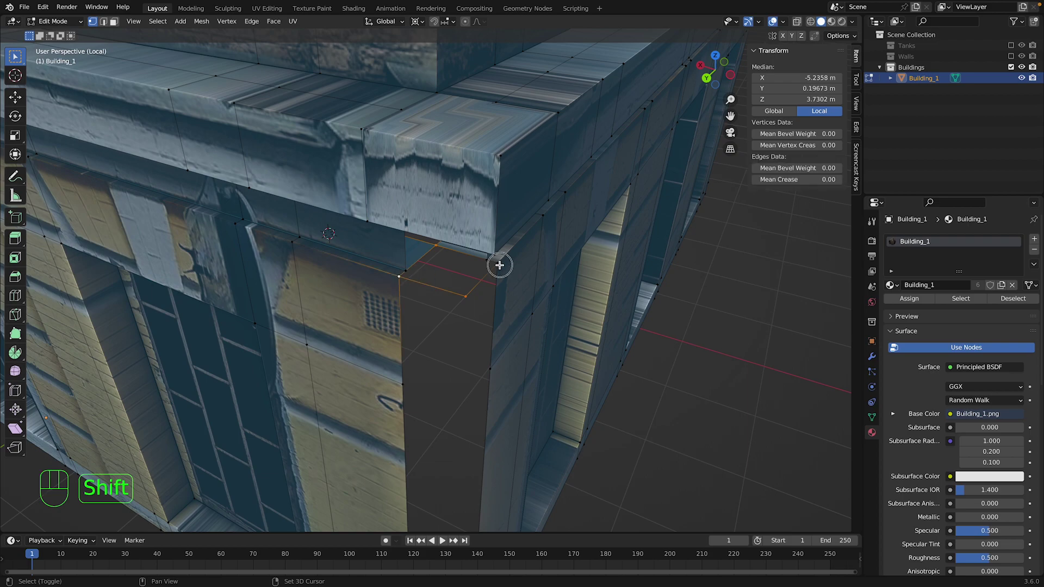
{"action": "key", "text": "f"}
{"action": "key", "text": "super+z"}
{"action": "key", "text": "f"}
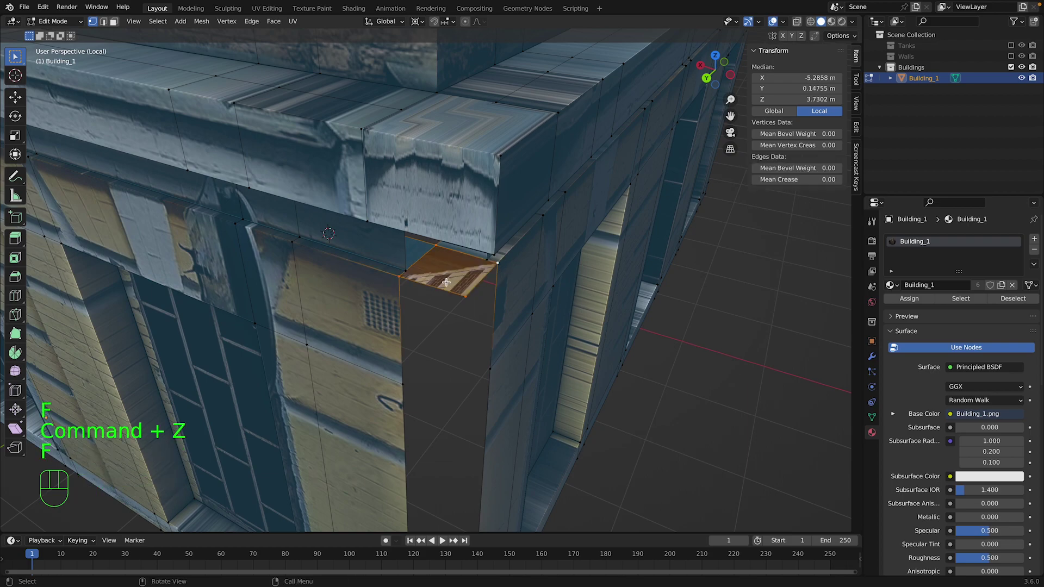
Extrude the two outer edges of the new corner face about 0.589 m downward along Z and leave Edit Mode.
{"action": "left_click", "coordinate": [456, 294]}
{"action": "left_click", "coordinate": [401, 277], "text": "shift"}
{"action": "left_click", "coordinate": [496, 265], "text": "shift"}
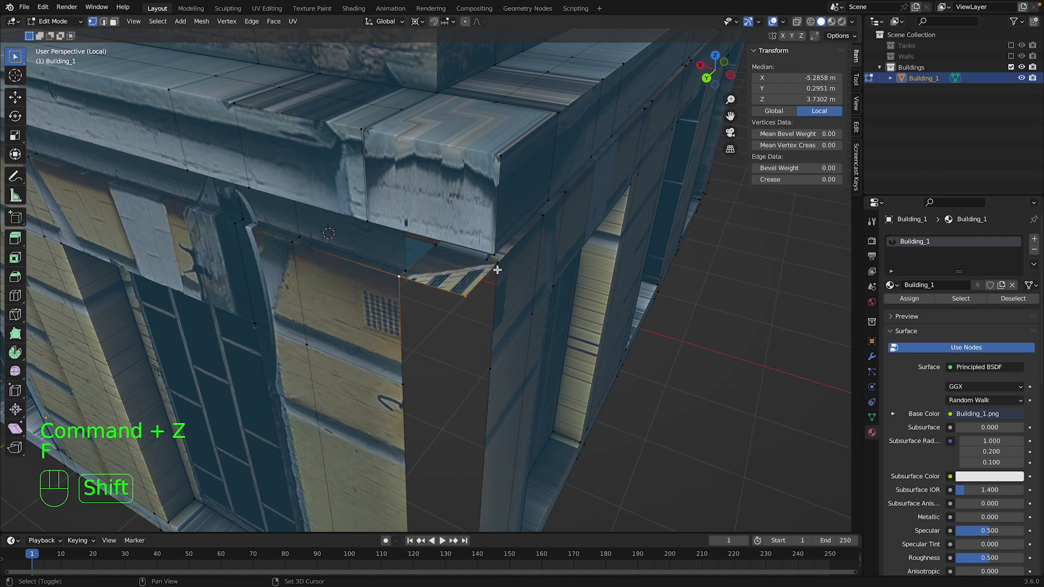
{"action": "left_click_drag", "start_coordinate": [717, 74], "coordinate": [715, 79]}
{"action": "key", "text": "e"}
{"action": "key", "text": "z"}
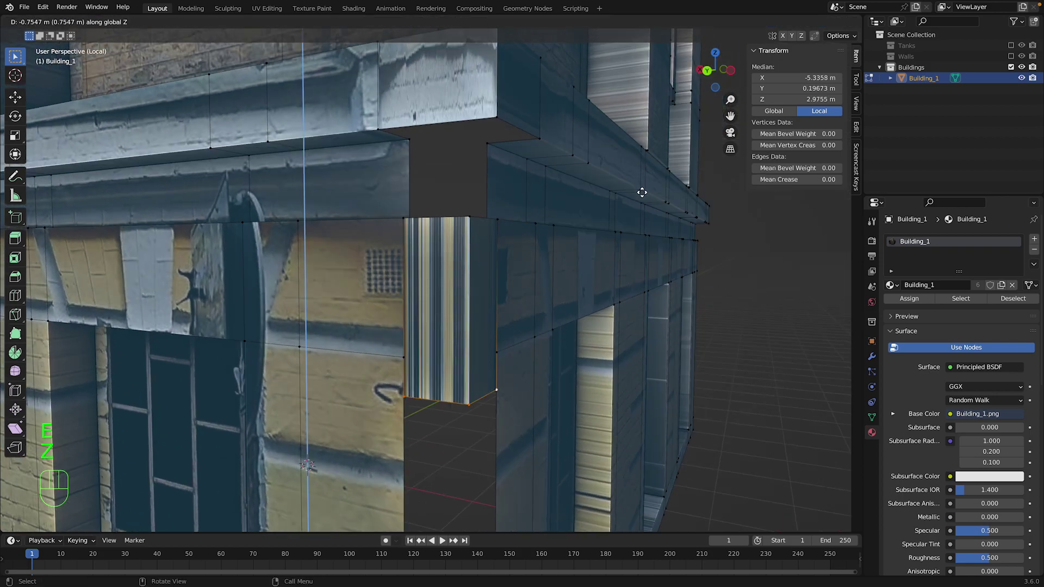
{"action": "key", "text": "z"}
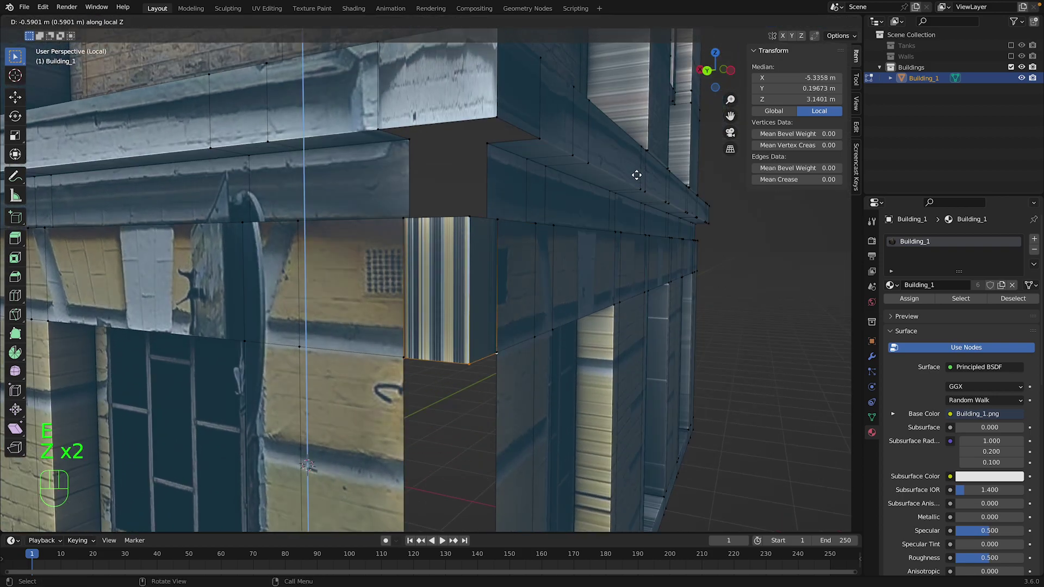
{"action": "left_click", "coordinate": [636, 174]}
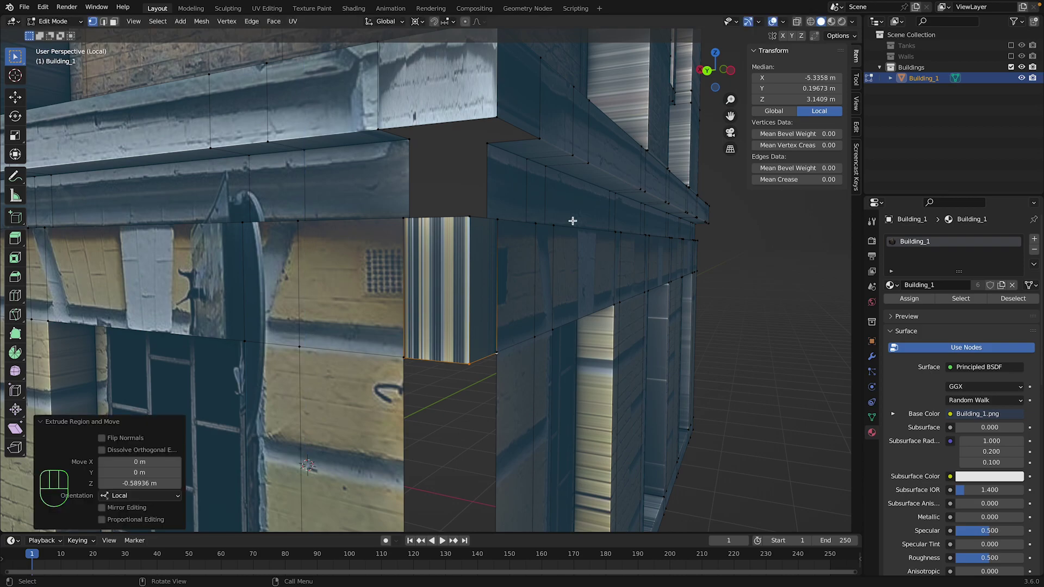
{"action": "scroll", "coordinate": [469, 329], "scroll_direction": "down", "scroll_amount": 2}
{"action": "key", "text": "Tab"}
{"action": "scroll", "coordinate": [466, 322], "scroll_direction": "down", "scroll_amount": 4}
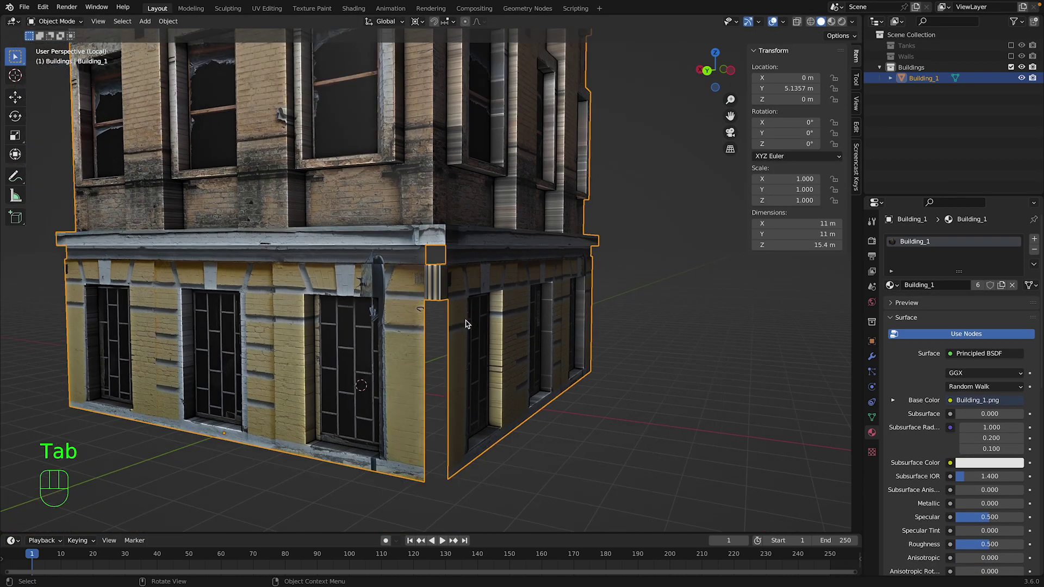
Select the vertical end edge of the band beneath the ledge at the open corner in Edit Mode.
{"action": "scroll", "coordinate": [465, 321], "scroll_direction": "up", "scroll_amount": 5}
{"action": "key", "text": "Tab"}
{"action": "scroll", "coordinate": [467, 312], "scroll_direction": "up", "scroll_amount": 3}
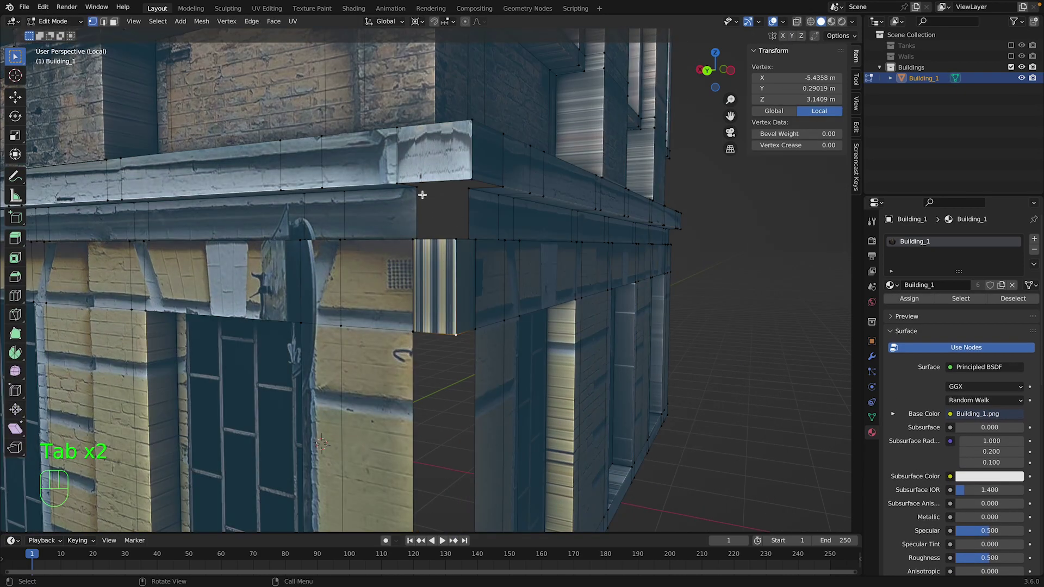
{"action": "left_click_drag", "start_coordinate": [717, 88], "coordinate": [666, 134]}
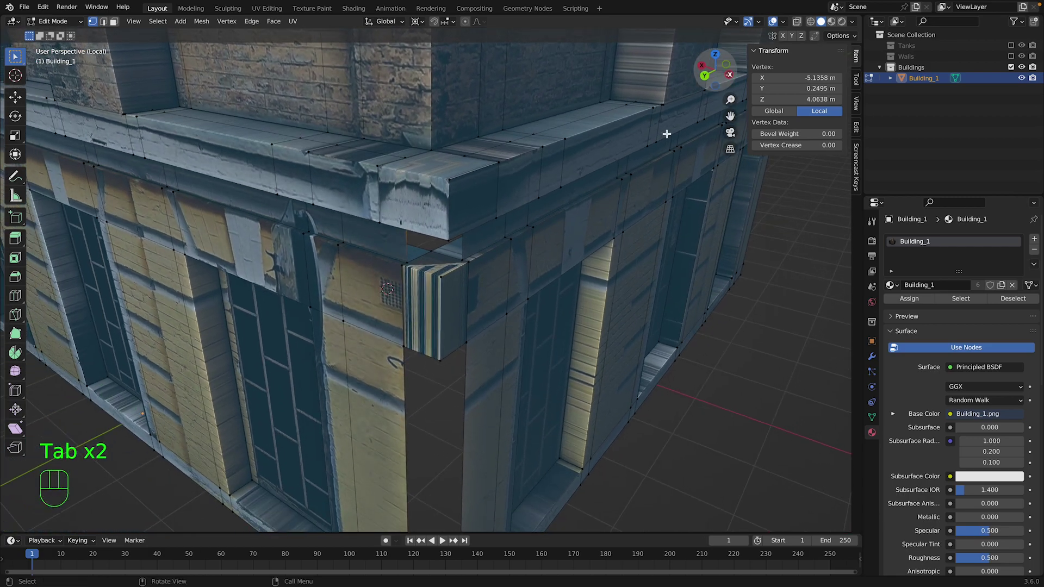
{"action": "left_click_drag", "start_coordinate": [709, 69], "coordinate": [457, 216]}
{"action": "left_click", "coordinate": [469, 185], "text": "shift"}
{"action": "left_click", "coordinate": [715, 53]}
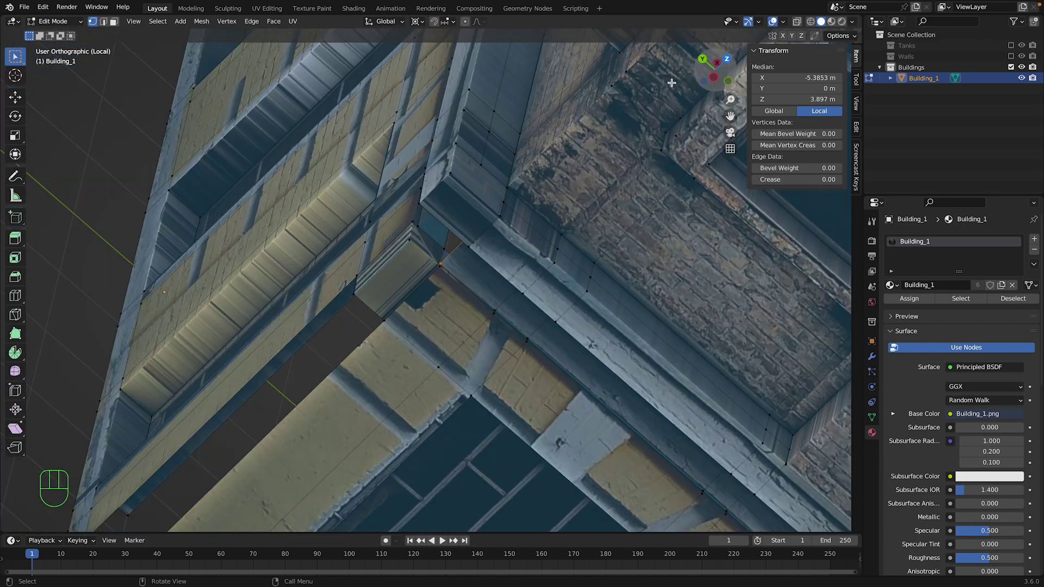
Extrude the selected corner vertex of the trim below the cornice about 0.24 m along Y.
{"action": "key", "text": "shift+z"}
{"action": "scroll", "coordinate": [330, 205], "scroll_direction": "up", "scroll_amount": 2}
{"action": "key", "text": "e"}
{"action": "key", "text": "x"}
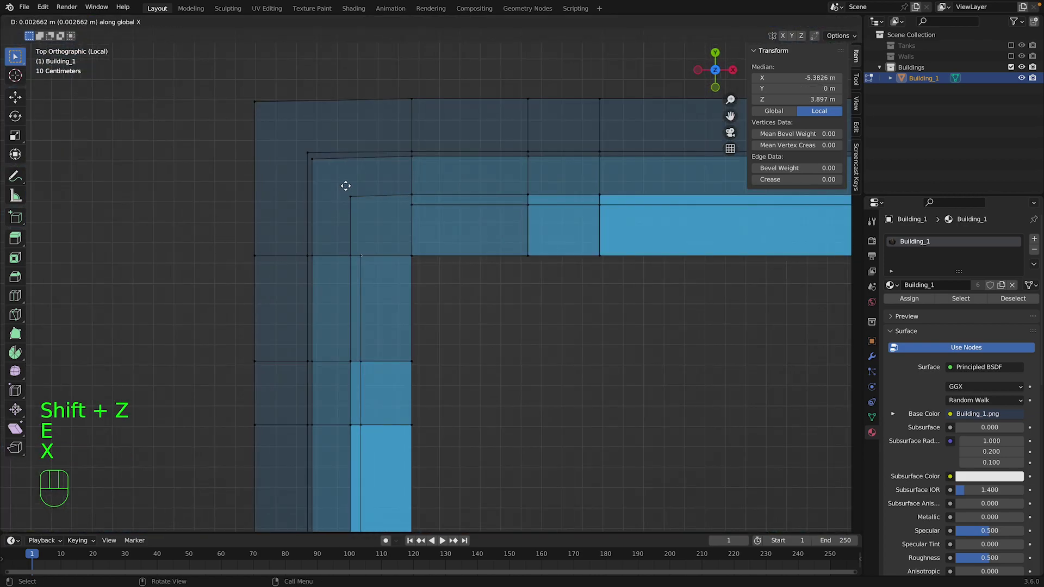
{"action": "key", "text": "y"}
{"action": "left_click", "coordinate": [345, 167]}
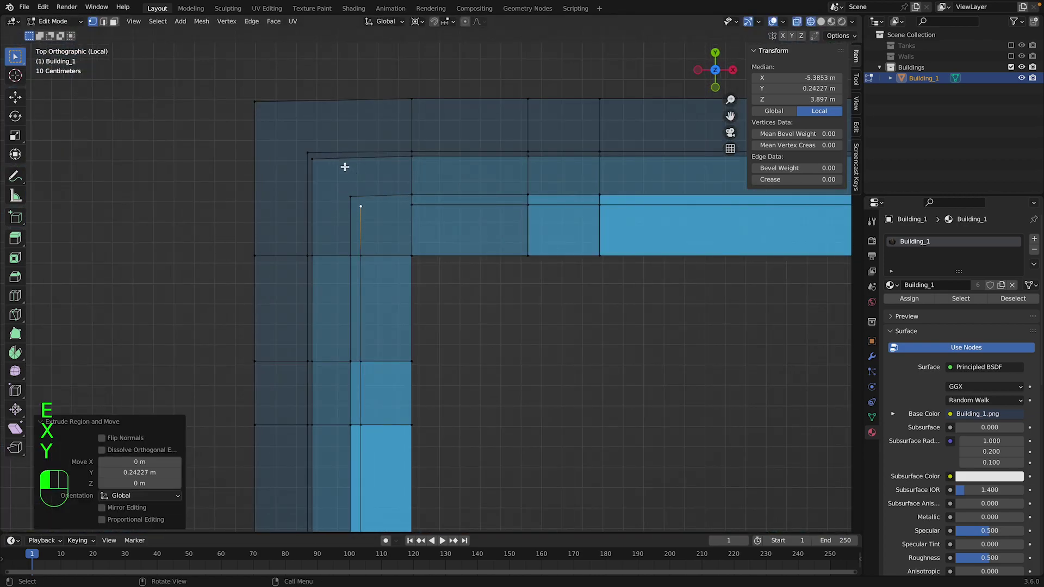
Fill the gap in the trim at the building corner below the cornice with a face.
{"action": "middle_click_drag", "start_coordinate": [361, 210], "coordinate": [673, 109]}
{"action": "key", "text": "shift+z"}
{"action": "mouse_move", "coordinate": [723, 84]}
{"action": "left_mouse_down"}
{"action": "mouse_move", "coordinate": [722, 96]}
{"action": "mouse_move", "coordinate": [727, 83]}
{"action": "left_mouse_up"}
{"action": "left_click", "coordinate": [396, 239], "text": "shift"}
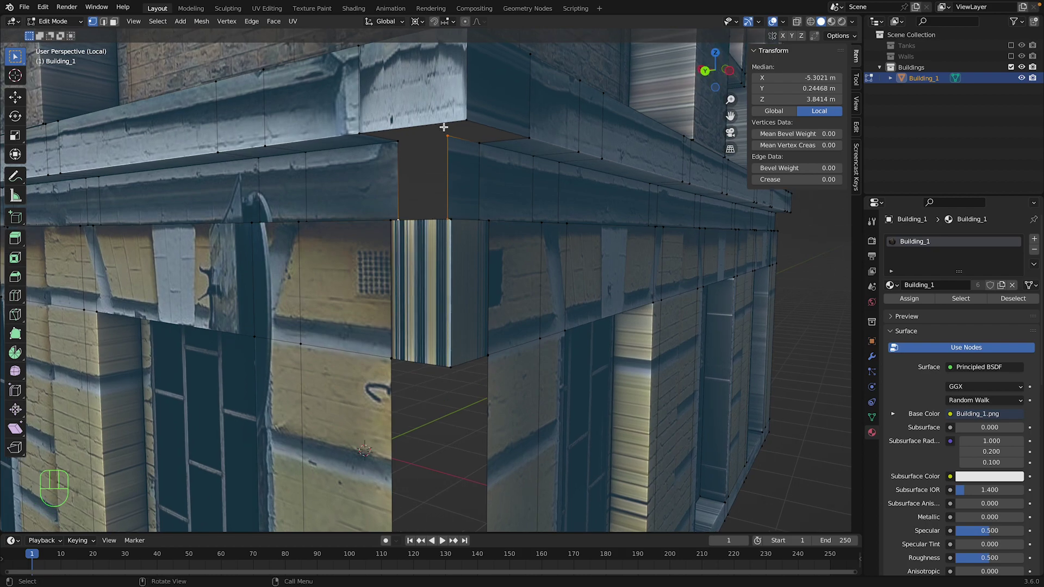
{"action": "left_click", "coordinate": [399, 142], "text": "shift"}
{"action": "key", "text": "f"}
Fill the open underside of the cornice at the building corner with a face.
{"action": "left_click", "coordinate": [483, 148]}
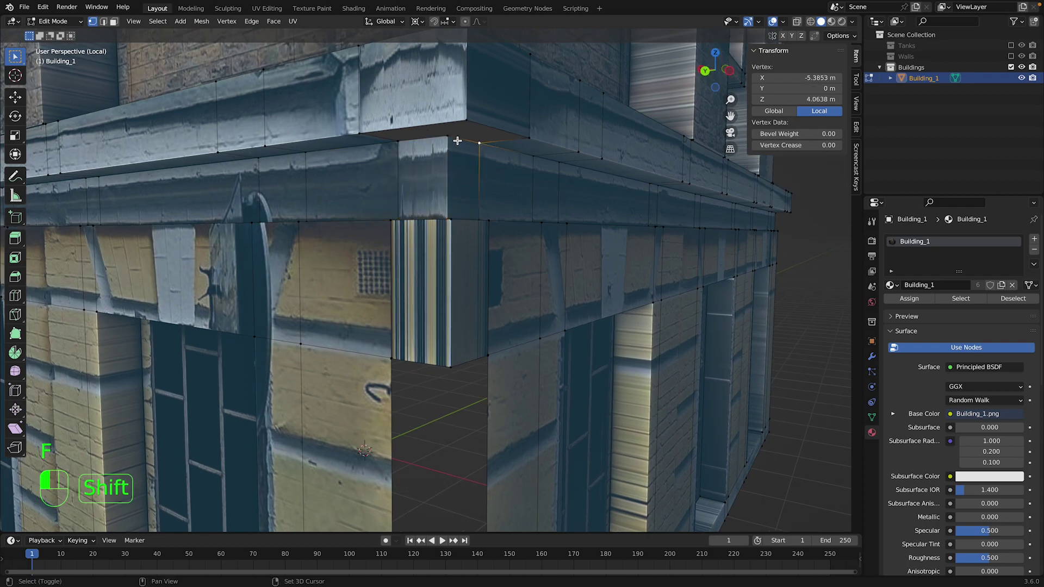
{"action": "left_click", "coordinate": [456, 141], "text": "shift"}
{"action": "left_click", "coordinate": [470, 122], "text": "shift"}
{"action": "left_click", "coordinate": [398, 143], "text": "shift"}
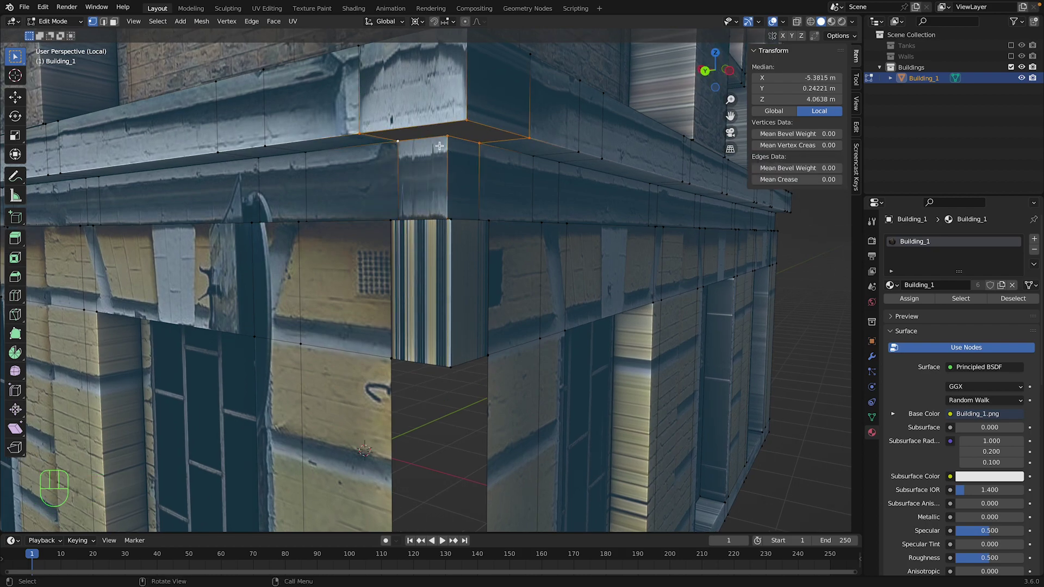
{"action": "key", "text": "f"}
{"action": "key", "text": "Tab"}
{"action": "scroll", "coordinate": [490, 240], "scroll_direction": "down", "scroll_amount": 2}
{"action": "key", "text": "Tab"}
{"action": "scroll", "coordinate": [482, 257], "scroll_direction": "down", "scroll_amount": 3}
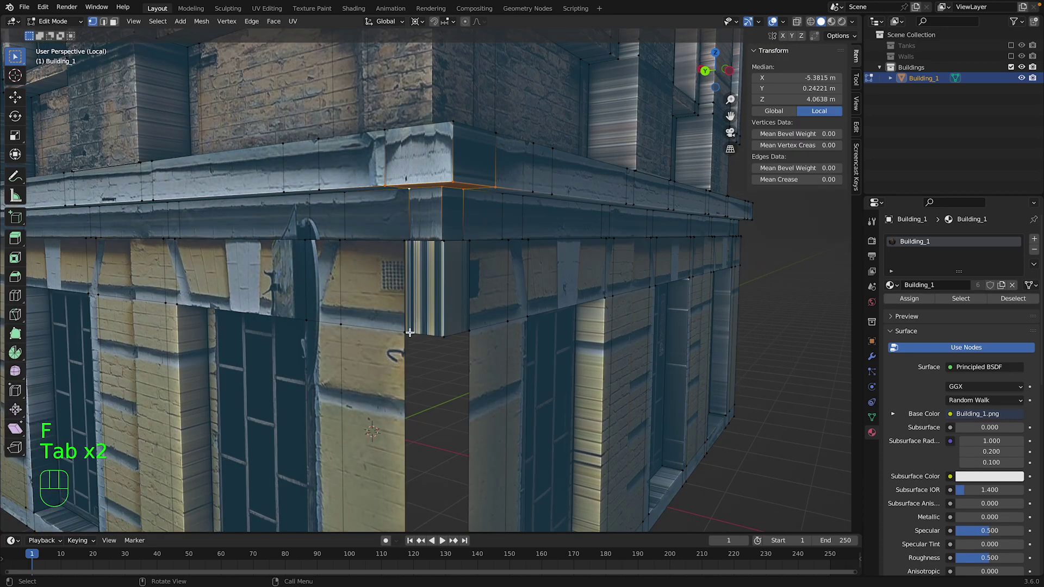
Extrude the bottom outer vertex of the corner block about 3.13 m straight down along Z to ground level.
{"action": "left_click", "coordinate": [429, 506], "text": "shift"}
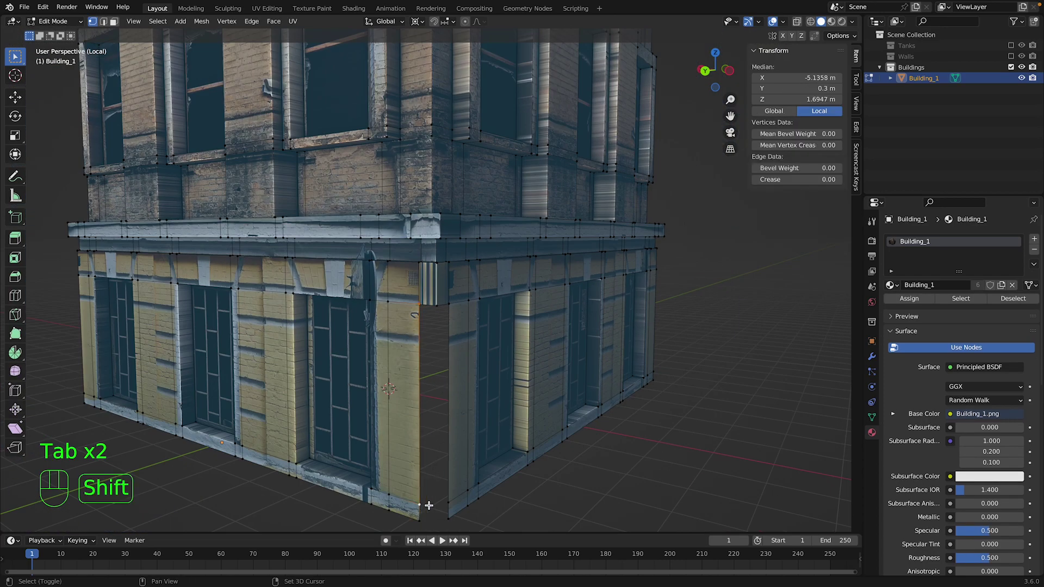
{"action": "left_click", "coordinate": [439, 305]}
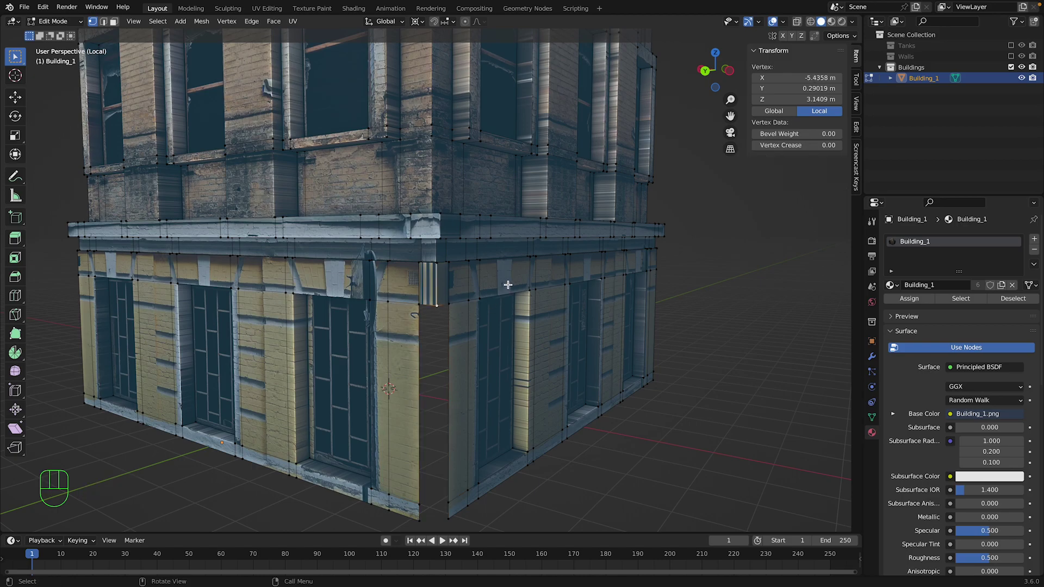
{"action": "left_click", "coordinate": [707, 73]}
{"action": "key", "text": "e"}
{"action": "key", "text": "z"}
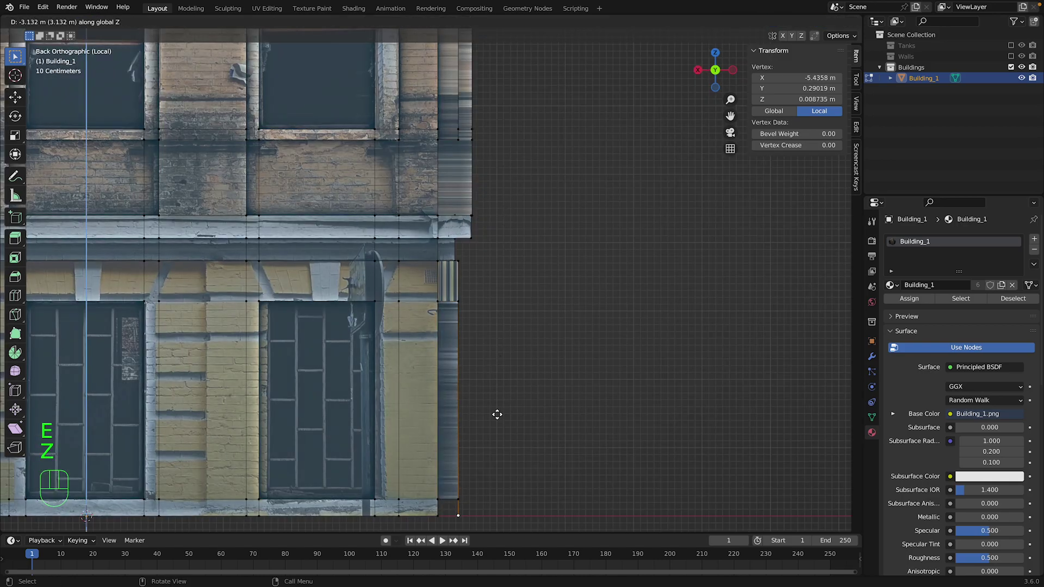
{"action": "left_click", "coordinate": [497, 414]}
Fill both open sides of the ground-floor corner with faces between the facade edges and the extruded vertical edge.
{"action": "middle_click_drag", "start_coordinate": [497, 415], "coordinate": [530, 392]}
{"action": "left_click", "coordinate": [438, 471], "text": "shift"}
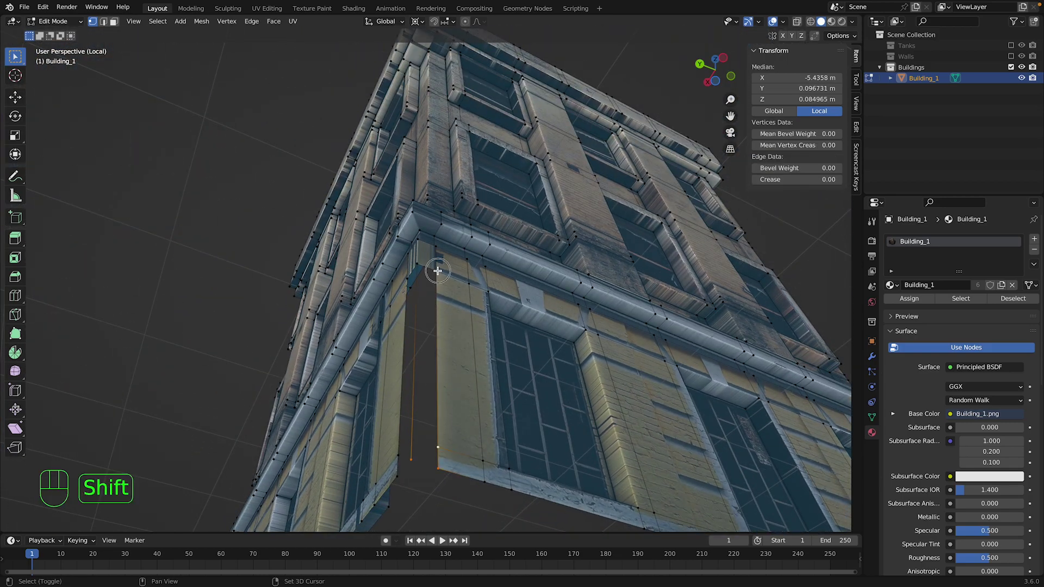
{"action": "key", "text": "f"}
{"action": "left_click_drag", "start_coordinate": [728, 82], "coordinate": [774, 83]}
{"action": "left_click", "coordinate": [448, 450], "text": "shift"}
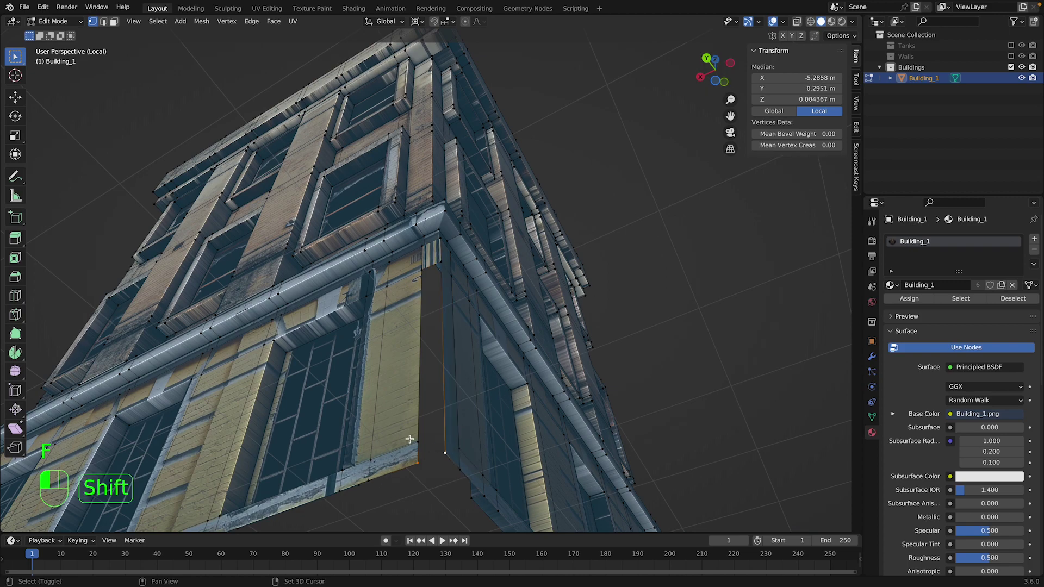
{"action": "left_click", "coordinate": [420, 439], "text": "shift"}
{"action": "left_click", "coordinate": [435, 261], "text": "shift"}
{"action": "key", "text": "f"}
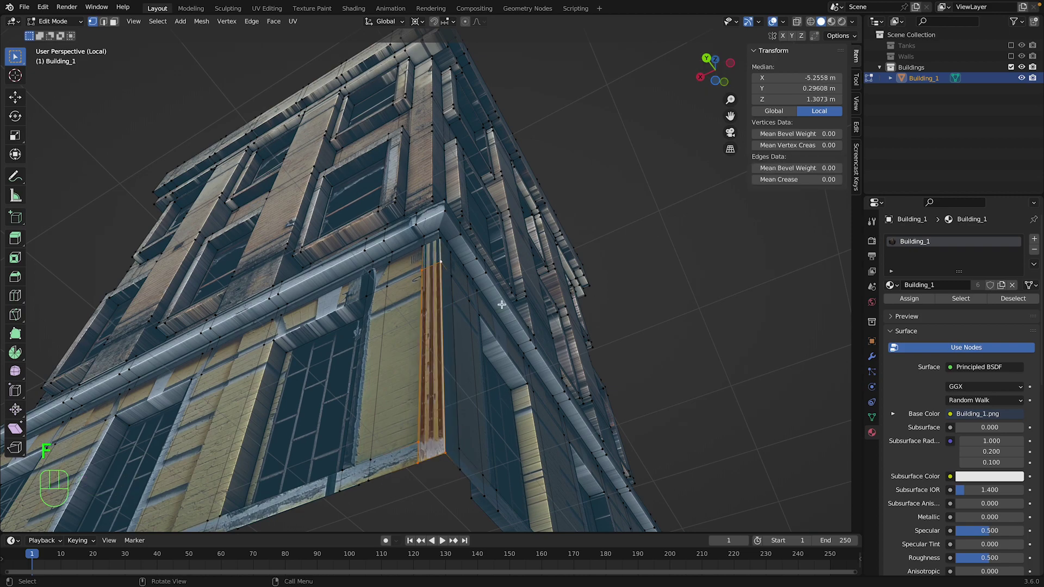
Duplicate the entire two-wall mesh in place in Edit Mode and rotate the copy 90° around Z.
{"action": "key", "text": "Tab"}
{"action": "middle_click_drag", "start_coordinate": [501, 305], "coordinate": [321, 172]}
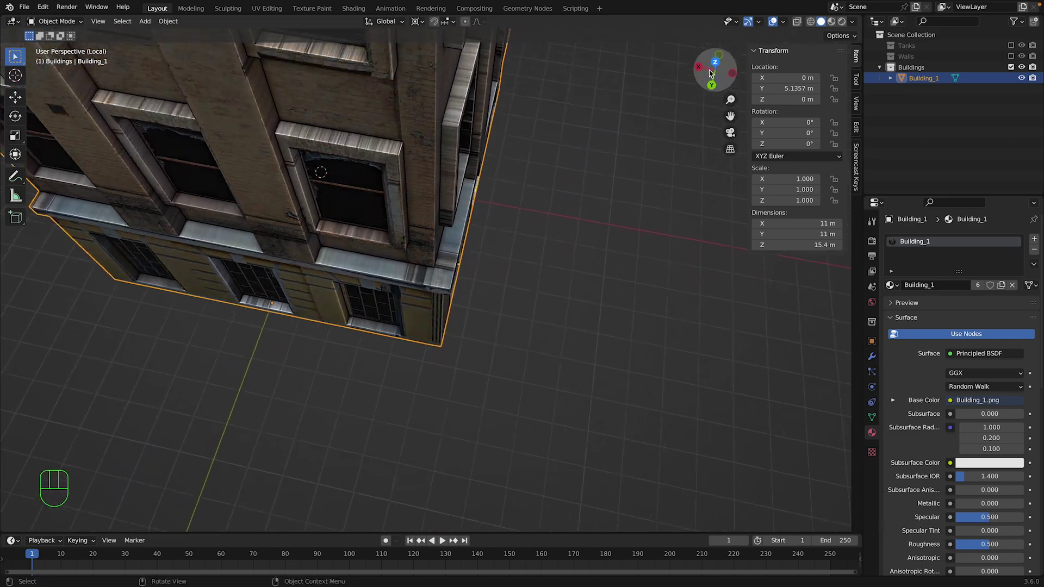
{"action": "left_click", "coordinate": [714, 62]}
{"action": "key", "text": "Tab"}
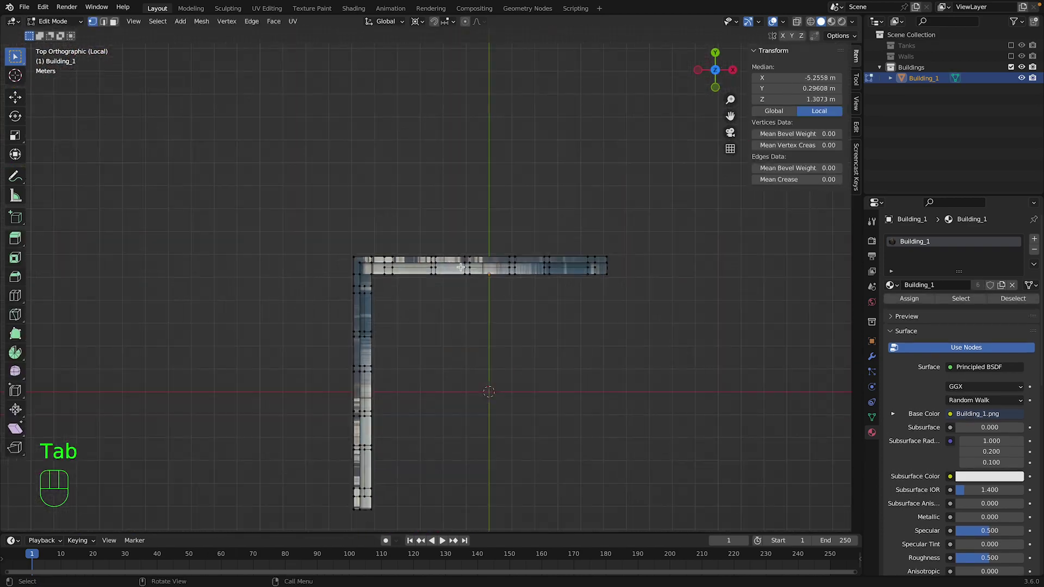
{"action": "key", "text": "a"}
{"action": "key", "text": "shift+d"}
{"action": "left_click", "coordinate": [490, 301]}
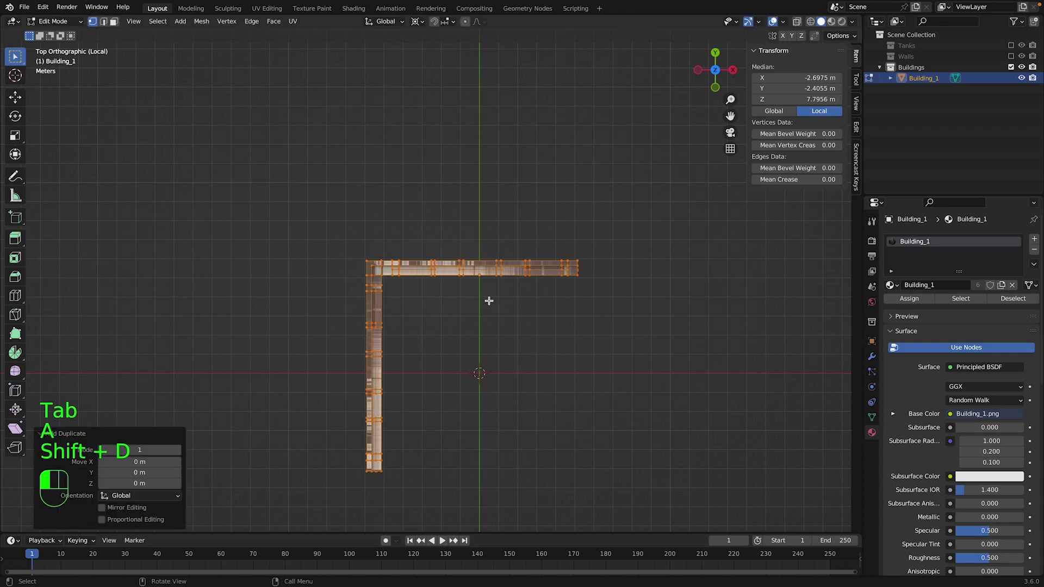
{"action": "key", "text": "r"}
{"action": "key", "text": "z"}
{"action": "key", "text": "KP_9"}
{"action": "key", "text": "KP_0"}
{"action": "left_click", "coordinate": [489, 301]}
Duplicate the rotated wall copy in place and rotate this second duplicate 90° around Z.
{"action": "key", "text": "shift+d"}
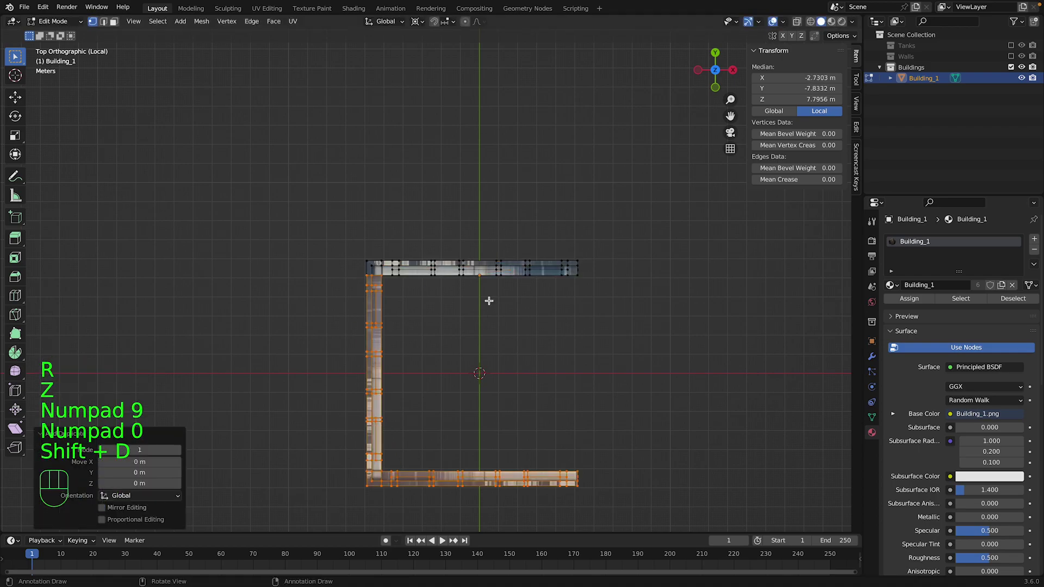
{"action": "left_click", "coordinate": [490, 301]}
{"action": "key", "text": "r"}
{"action": "key", "text": "z"}
{"action": "key", "text": "KP_9"}
{"action": "key", "text": "KP_0"}
{"action": "left_click", "coordinate": [489, 301]}
Make a third duplicate of the walls in place and rotate it 90° around Z to close the building's square outline.
{"action": "key", "text": "shift+d"}
{"action": "left_click", "coordinate": [490, 301]}
{"action": "key", "text": "r"}
{"action": "key", "text": "z"}
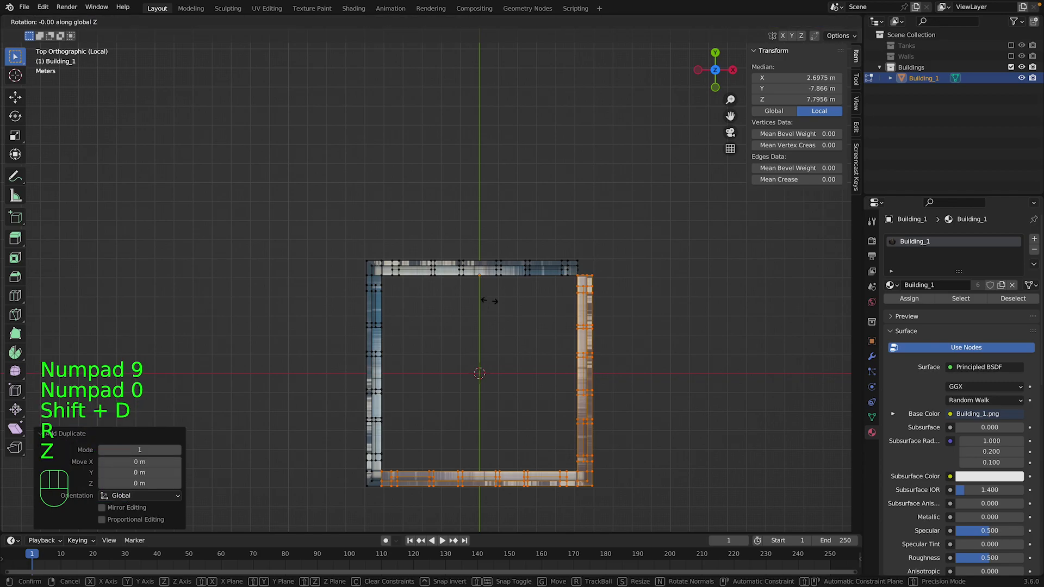
{"action": "key", "text": "KP_9"}
{"action": "key", "text": "KP_0"}
{"action": "left_click", "coordinate": [494, 301]}
{"action": "key", "text": "Tab"}
{"action": "left_click_drag", "start_coordinate": [716, 69], "coordinate": [690, 99]}
{"action": "key", "text": "Tab"}
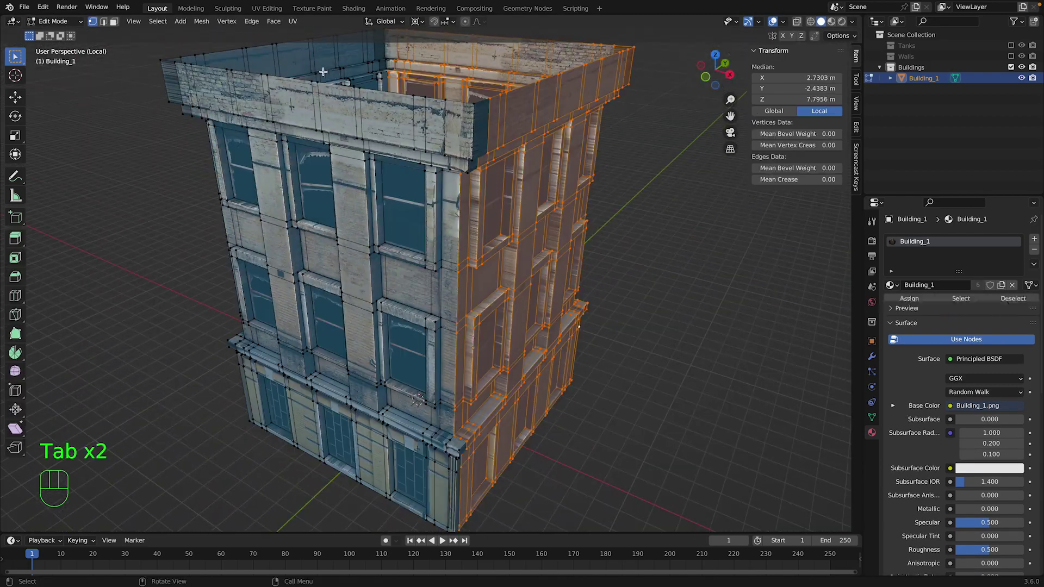
{"action": "key", "text": "a"}
{"action": "key", "text": "Tab"}
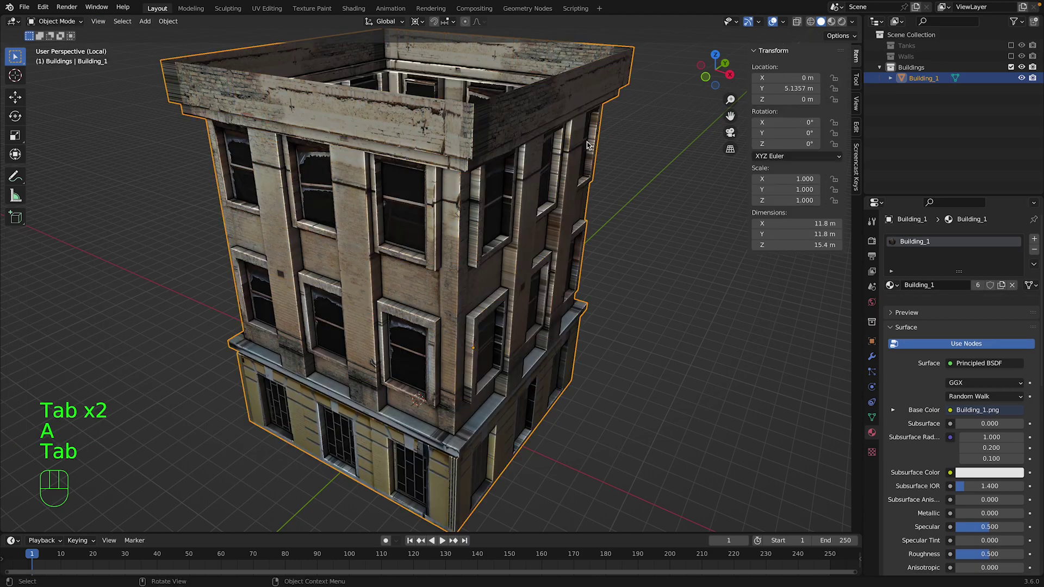
Turn on the Statistics overlay in the viewport.
{"action": "left_click", "coordinate": [784, 23]}
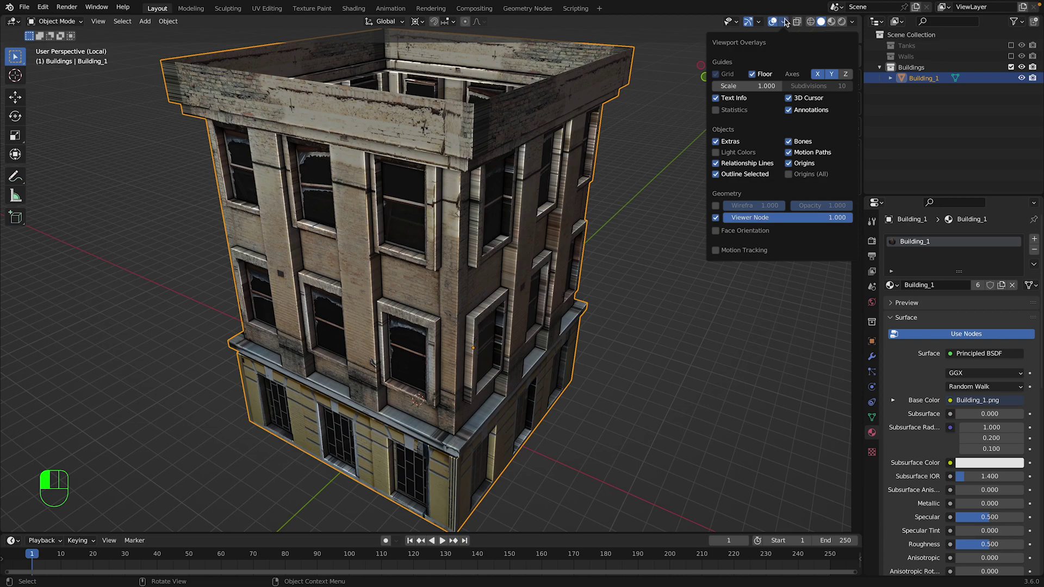
{"action": "left_click", "coordinate": [727, 110]}
{"action": "key", "text": "n"}
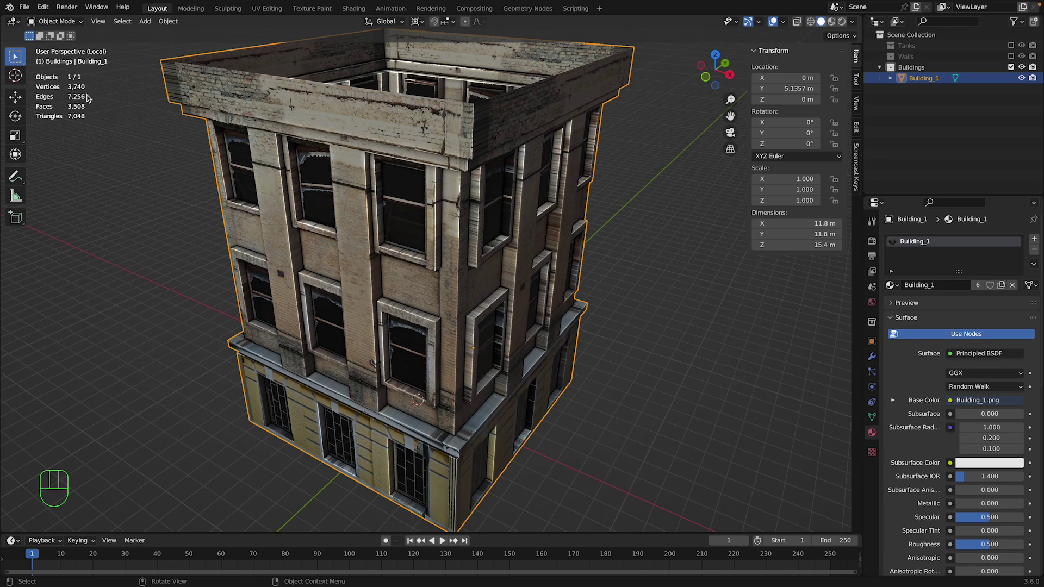
Merge all the building's vertices by distance, using a merge distance of 0.0001 m.
{"action": "key", "text": "Tab"}
{"action": "key", "text": "a"}
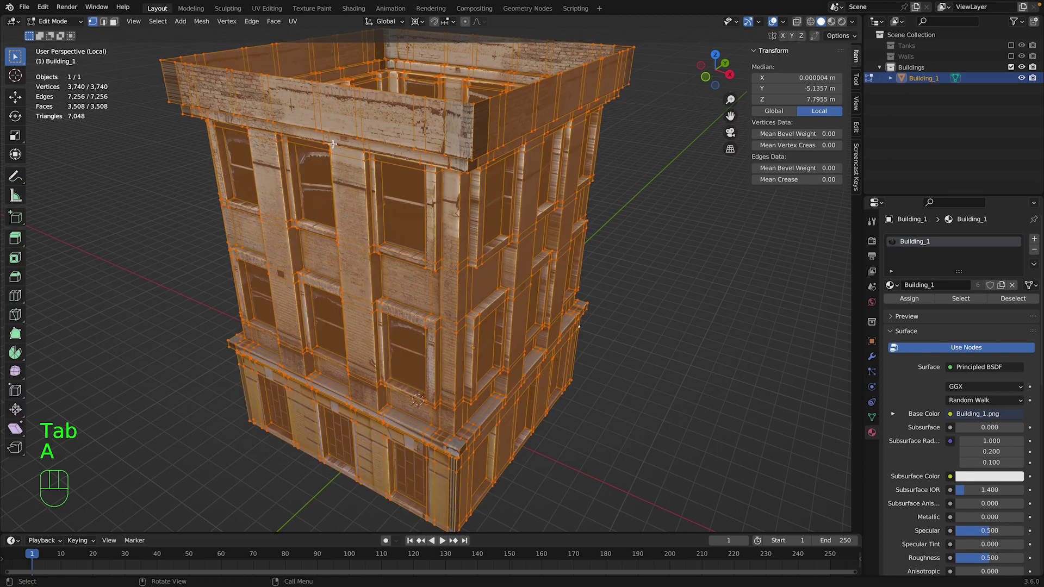
{"action": "right_click", "coordinate": [436, 250]}
{"action": "mouse_move", "coordinate": [435, 251]}
{"action": "left_click", "coordinate": [503, 312]}
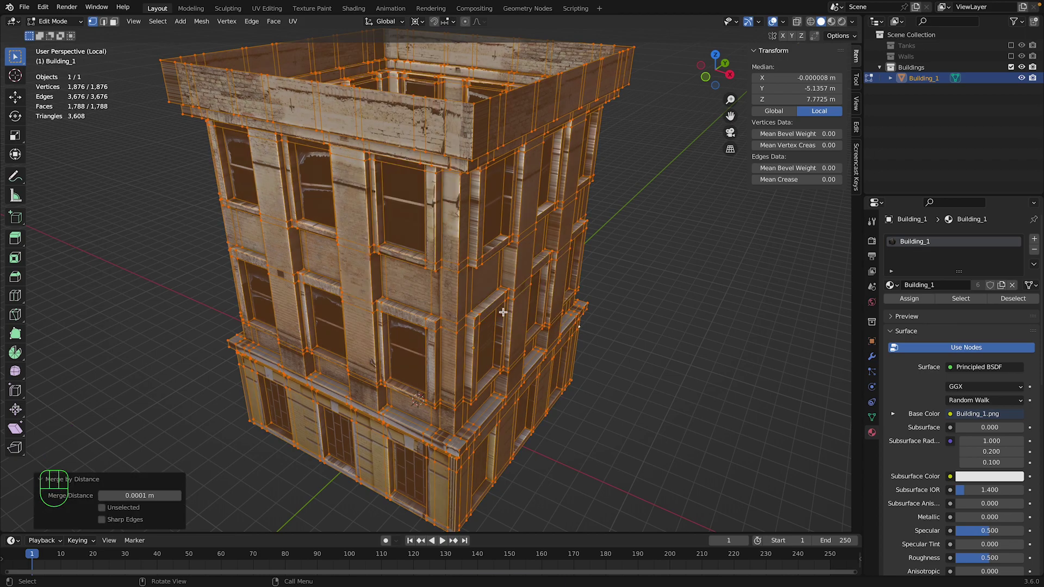
{"action": "key", "text": "Tab"}
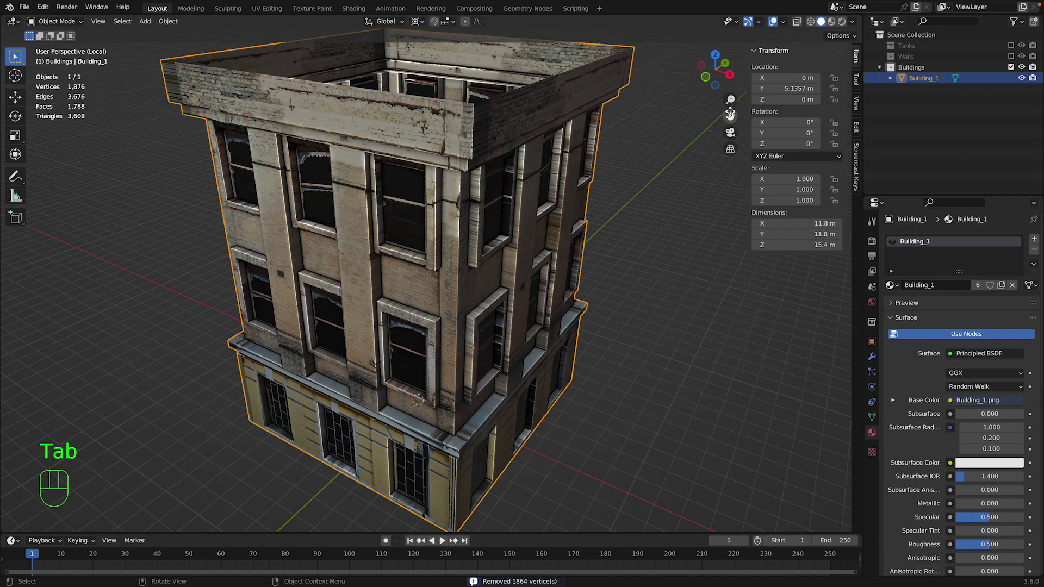
Examine the building's open top and parapet corners, and clear the mesh selection.
{"action": "left_click_drag", "start_coordinate": [730, 115], "coordinate": [730, 115]}
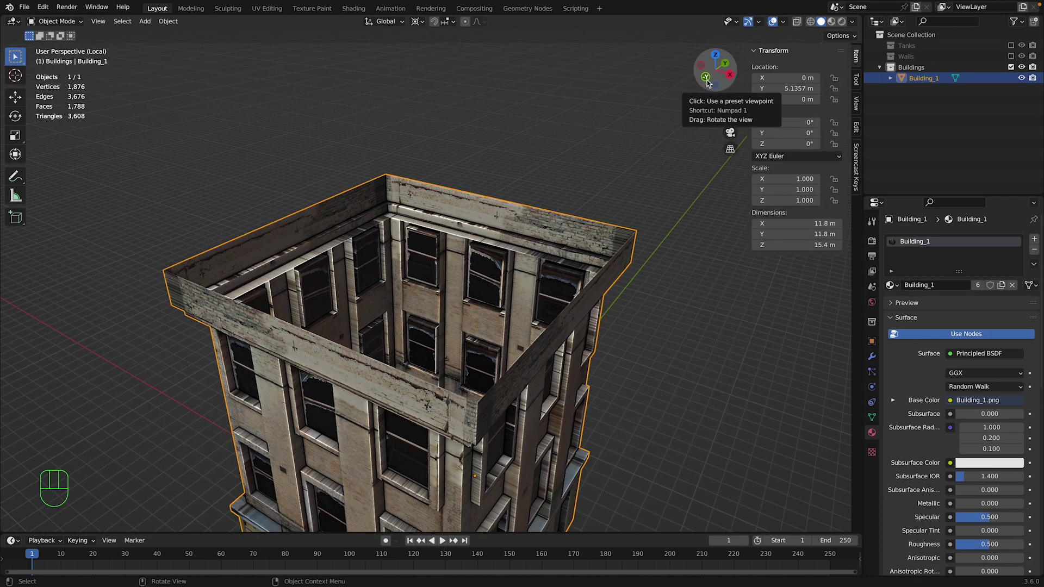
{"action": "left_click", "coordinate": [707, 81]}
{"action": "left_click_drag", "start_coordinate": [707, 81], "coordinate": [661, 139]}
{"action": "key", "text": "Tab"}
{"action": "key", "text": "Tab"}
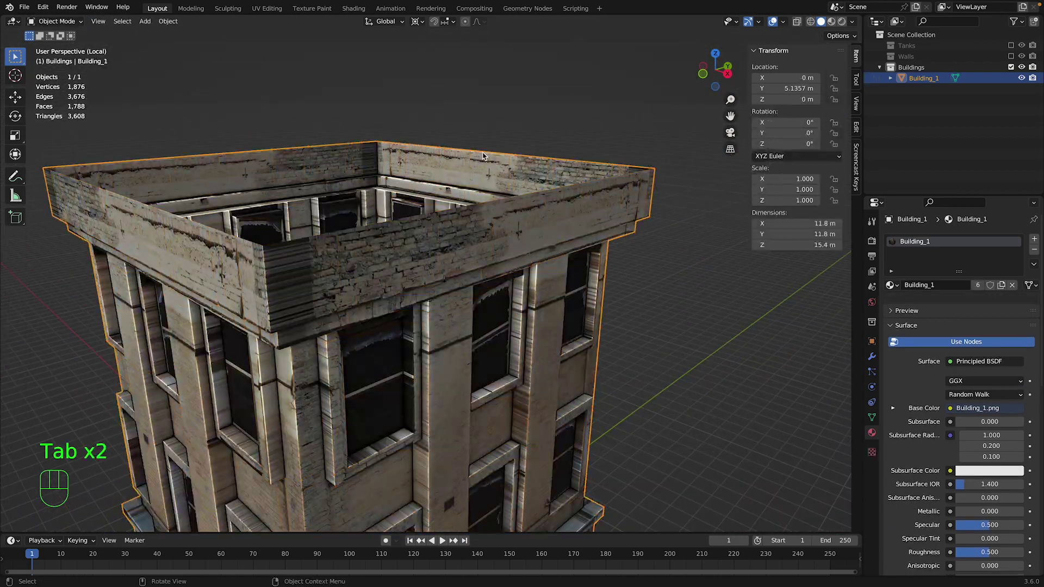
{"action": "key", "text": "Tab"}
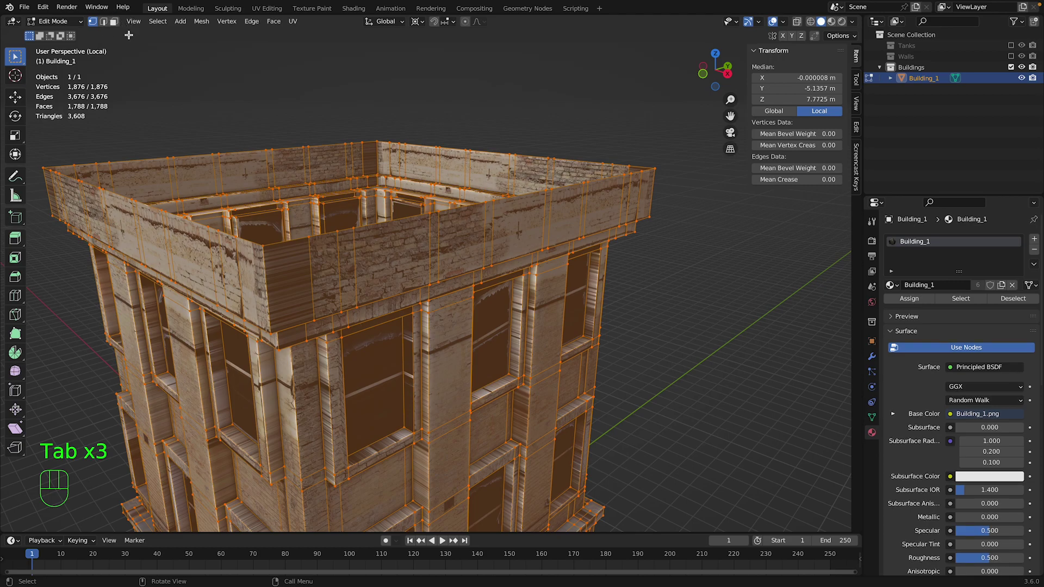
{"action": "key", "text": "alt+a"}
Split the Layout workspace's 3D viewport into two side-by-side areas and turn the new one into a UV Editor.
{"action": "left_click", "coordinate": [264, 9]}
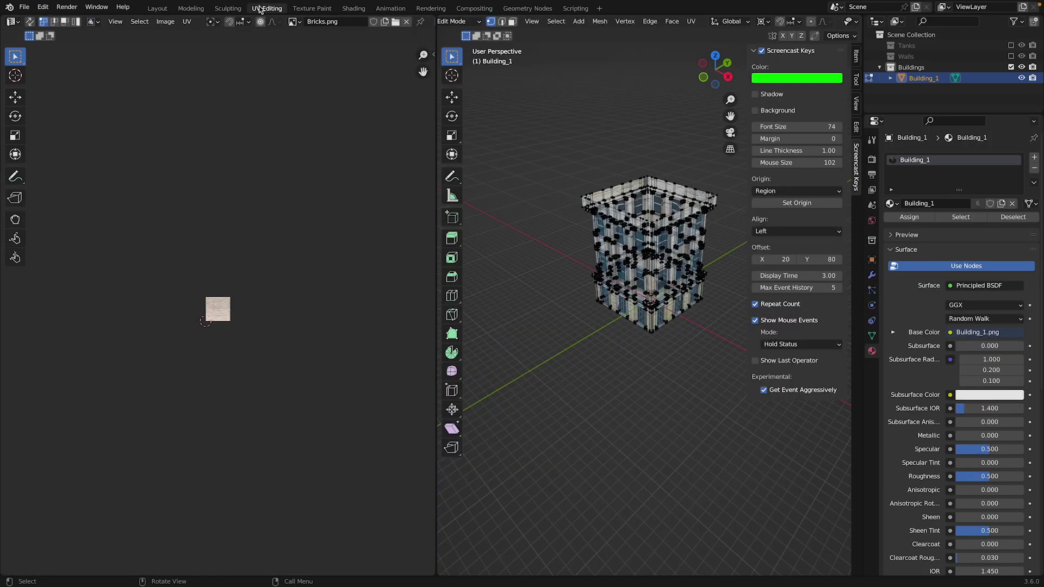
{"action": "left_click", "coordinate": [145, 8]}
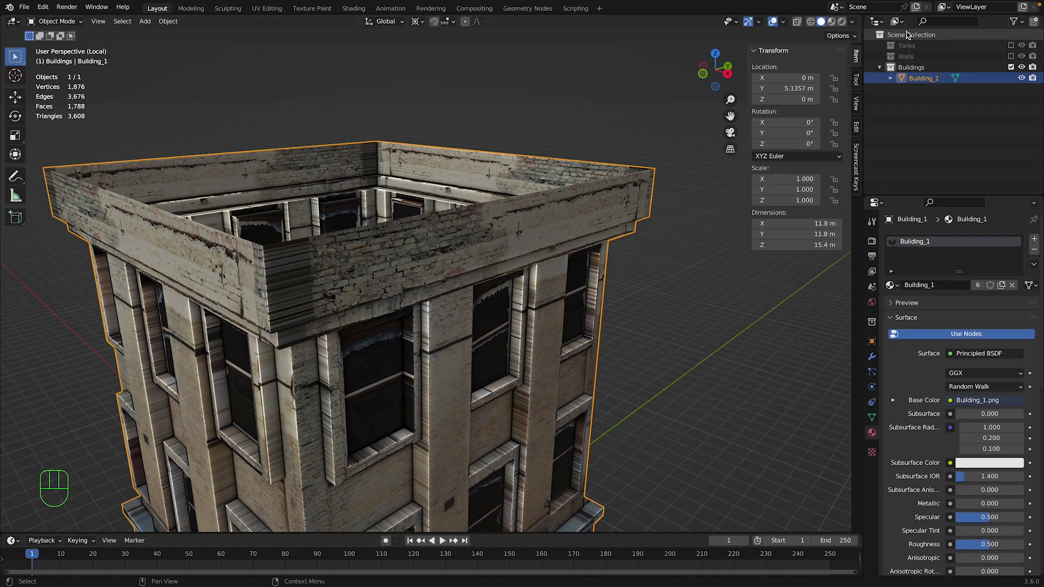
{"action": "left_click_drag", "start_coordinate": [862, 20], "coordinate": [446, 54]}
{"action": "left_click", "coordinate": [462, 21]}
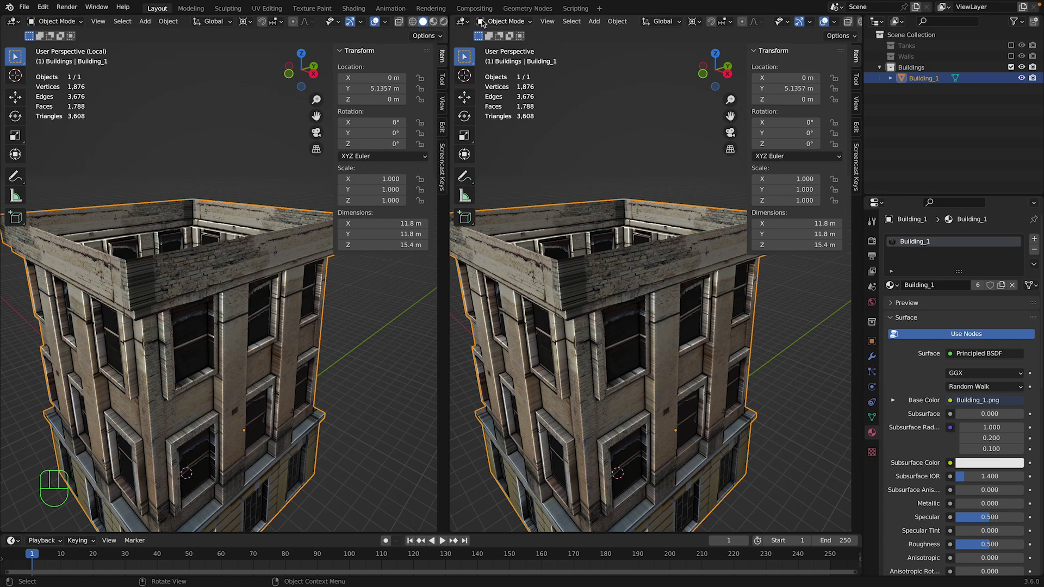
{"action": "left_click", "coordinate": [465, 22]}
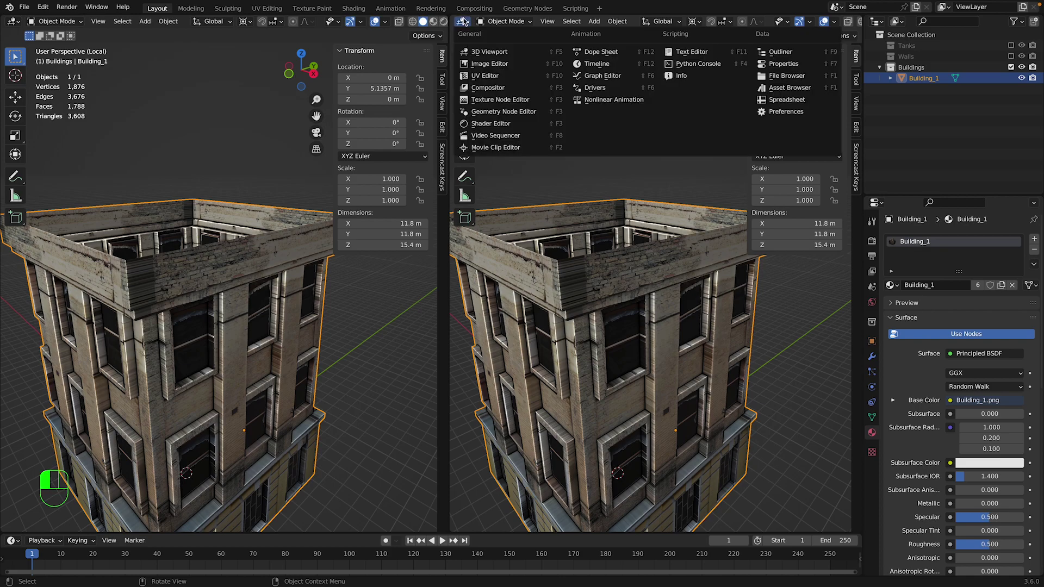
{"action": "left_click", "coordinate": [492, 72]}
{"action": "scroll", "coordinate": [667, 390], "scroll_direction": "up", "scroll_amount": 5}
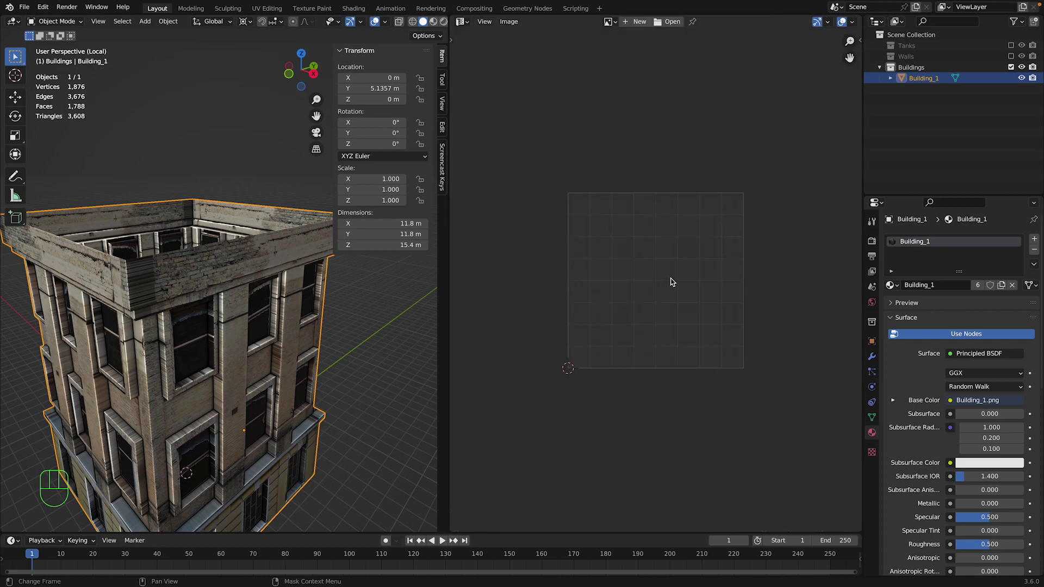
Display the Building_1.png image in the UV Editor and fit it to the area.
{"action": "left_click", "coordinate": [606, 23]}
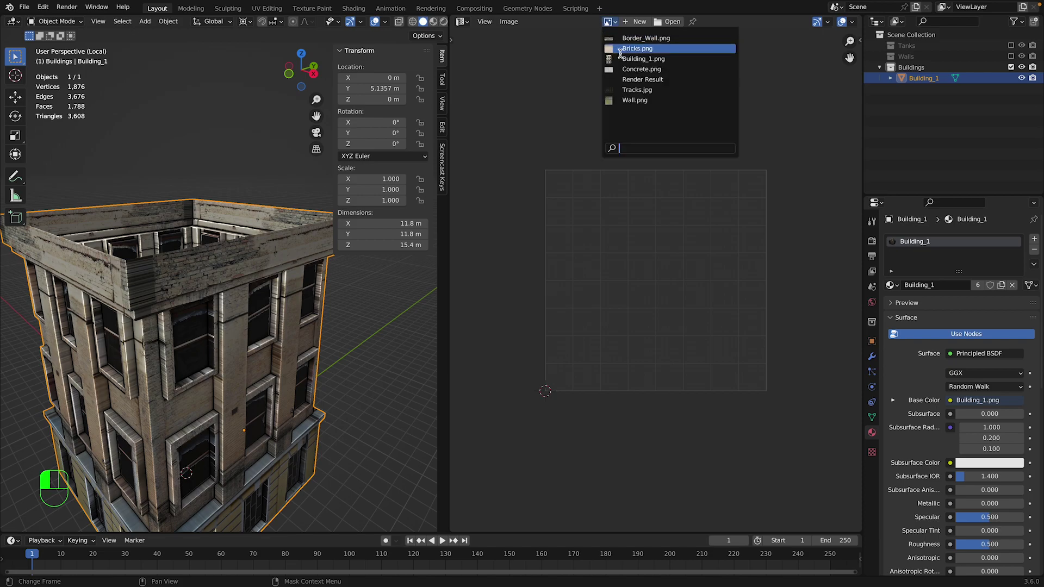
{"action": "left_click", "coordinate": [608, 25]}
{"action": "left_click", "coordinate": [608, 24]}
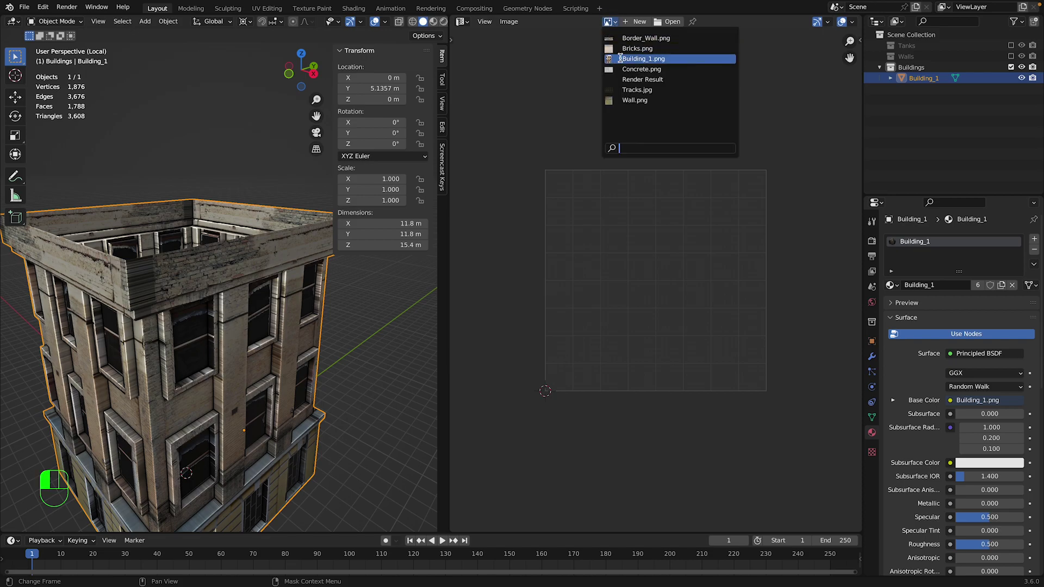
{"action": "left_click", "coordinate": [637, 59]}
{"action": "key", "text": "Home"}
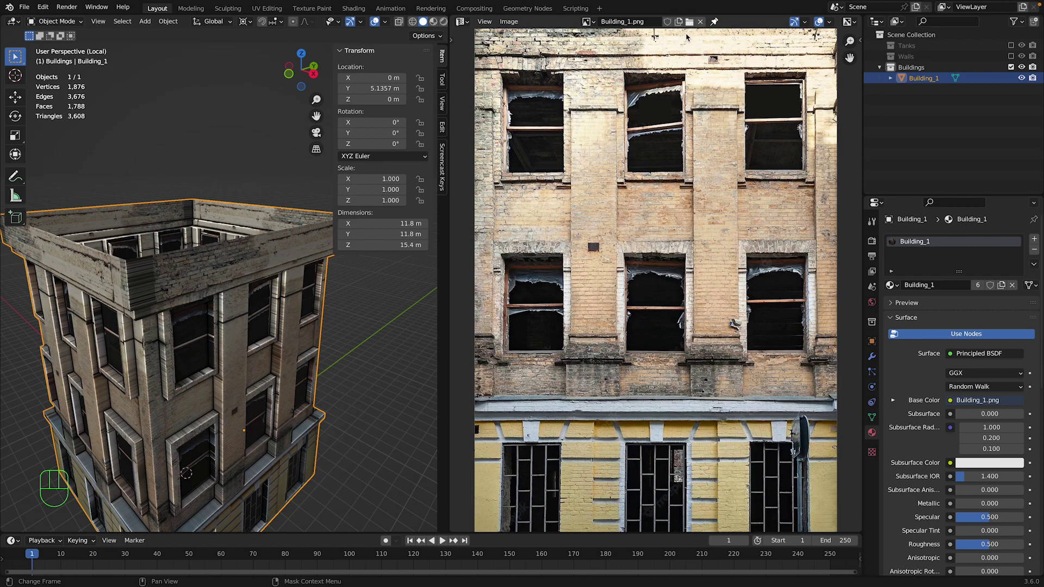
Select the stretched face at the outer corner of the building's parapet in Edit Mode with face selection.
{"action": "scroll", "coordinate": [256, 270], "scroll_direction": "down", "scroll_amount": 3}
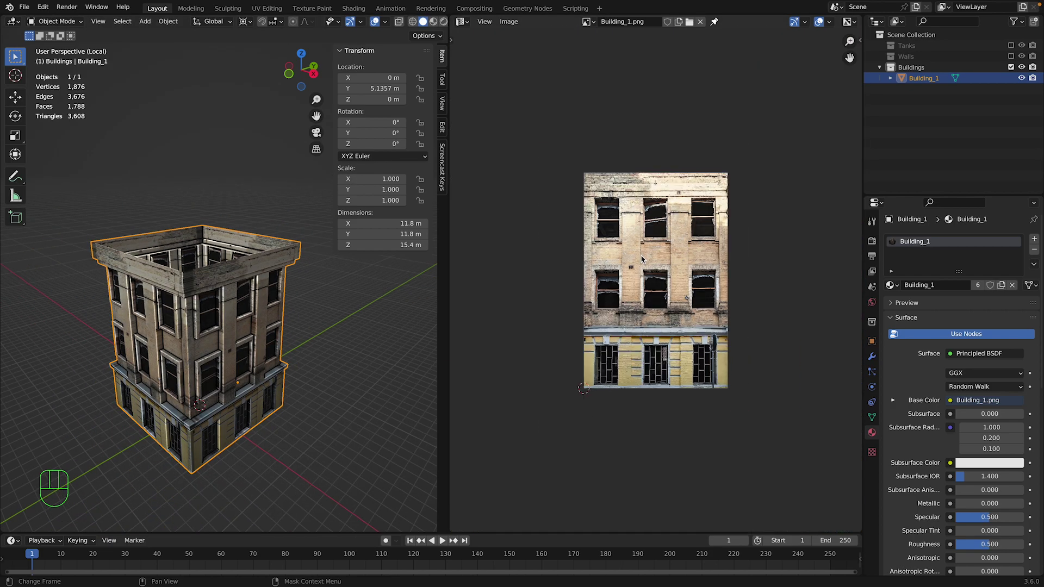
{"action": "key", "text": "Tab"}
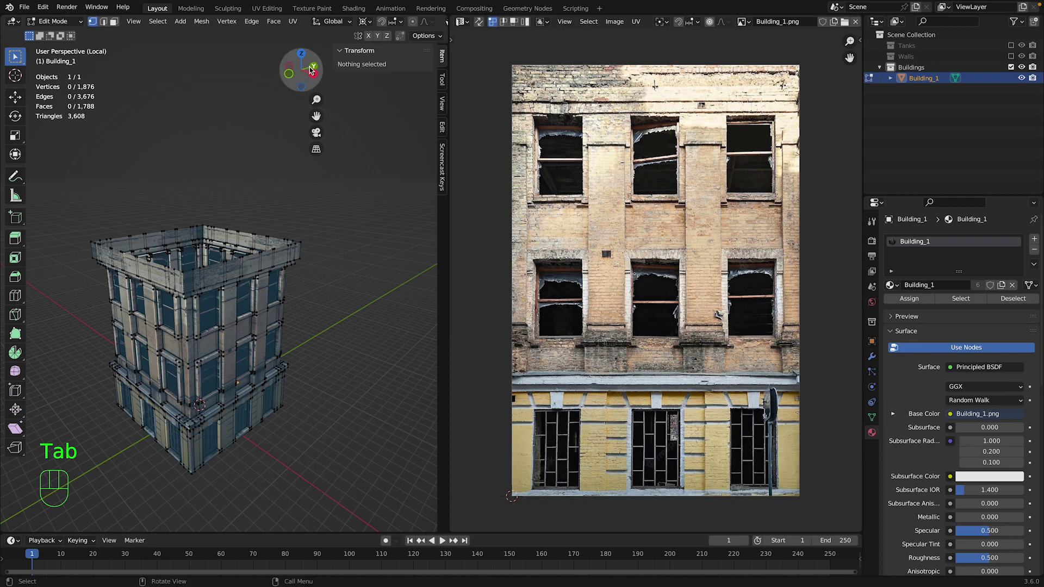
{"action": "left_click_drag", "start_coordinate": [303, 68], "coordinate": [311, 68]}
{"action": "left_click_drag", "start_coordinate": [318, 116], "coordinate": [430, 122]}
{"action": "scroll", "coordinate": [320, 117], "scroll_direction": "up", "scroll_amount": 3}
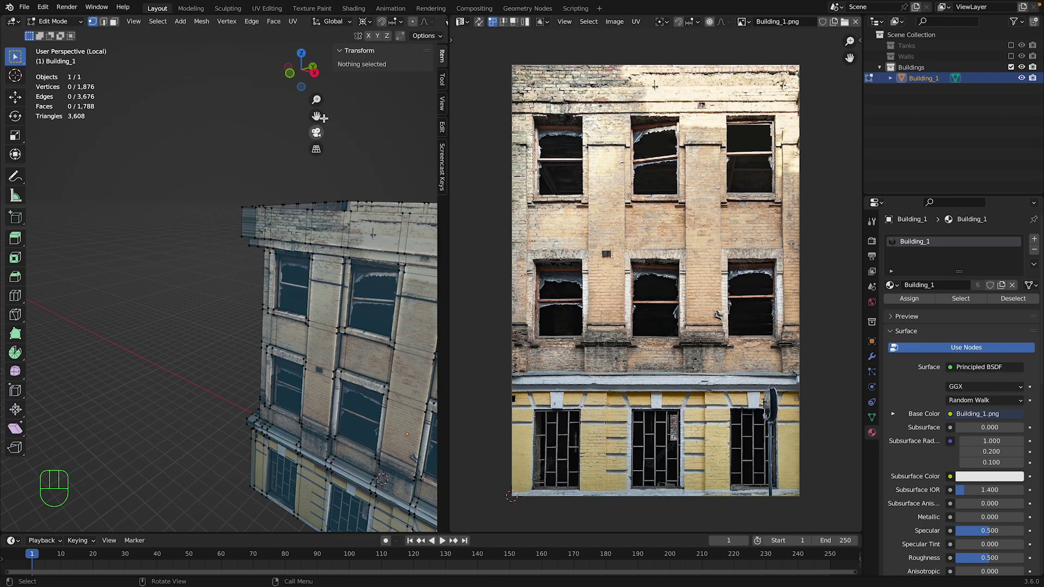
{"action": "mouse_move", "coordinate": [303, 69]}
{"action": "left_mouse_down"}
{"action": "mouse_move", "coordinate": [352, 85]}
{"action": "mouse_move", "coordinate": [283, 76]}
{"action": "mouse_move", "coordinate": [312, 76]}
{"action": "left_mouse_up"}
{"action": "scroll", "coordinate": [237, 130], "scroll_direction": "up", "scroll_amount": 4}
{"action": "left_click", "coordinate": [111, 23]}
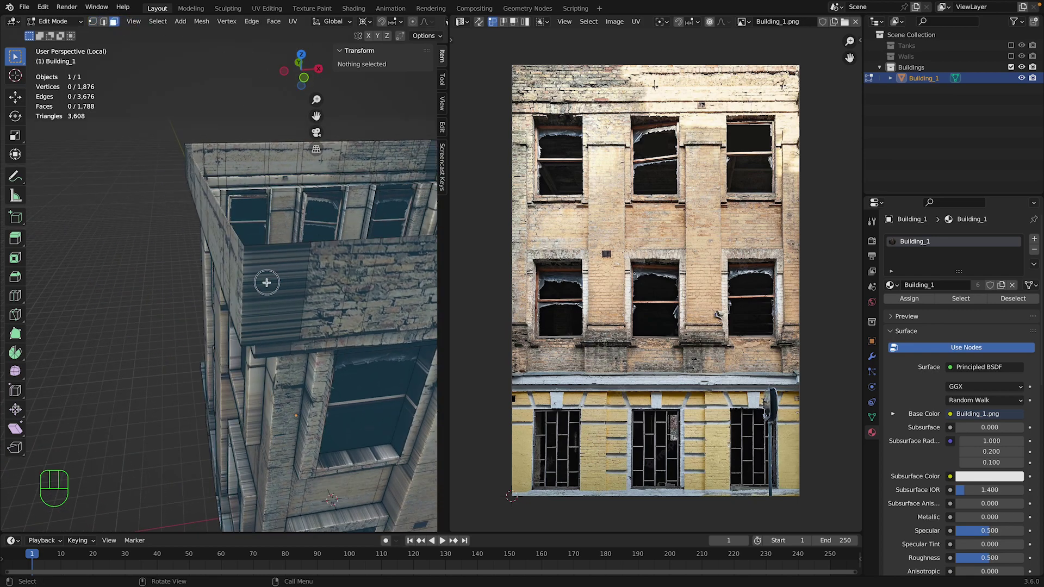
{"action": "left_click", "coordinate": [269, 280]}
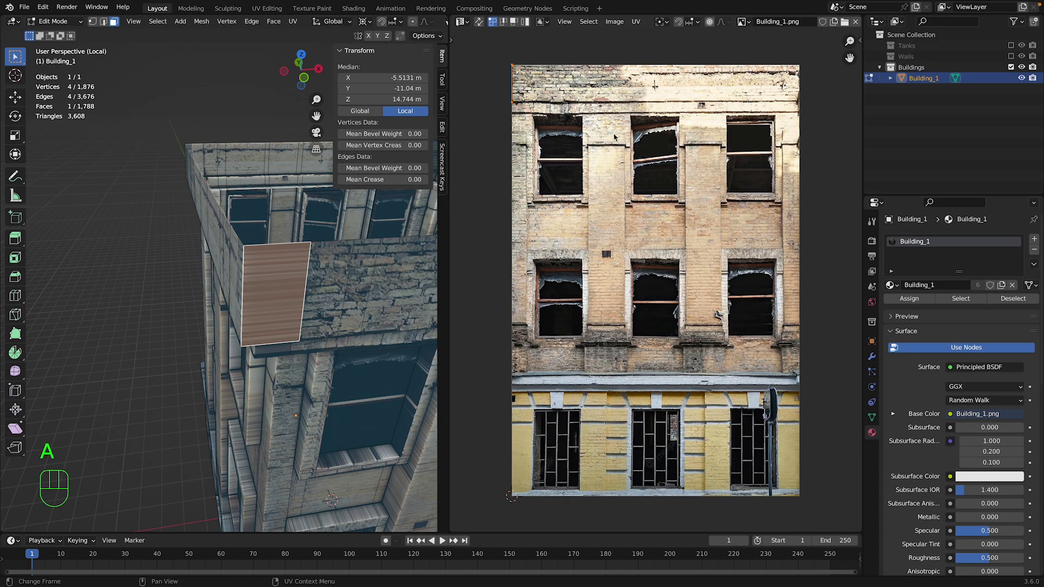
Move two of the corner face's collapsed UV vertices about 0.077 along X to widen it over the brick texture.
{"action": "left_click_drag", "start_coordinate": [850, 58], "coordinate": [892, 240]}
{"action": "scroll", "coordinate": [648, 164], "scroll_direction": "up", "scroll_amount": 4}
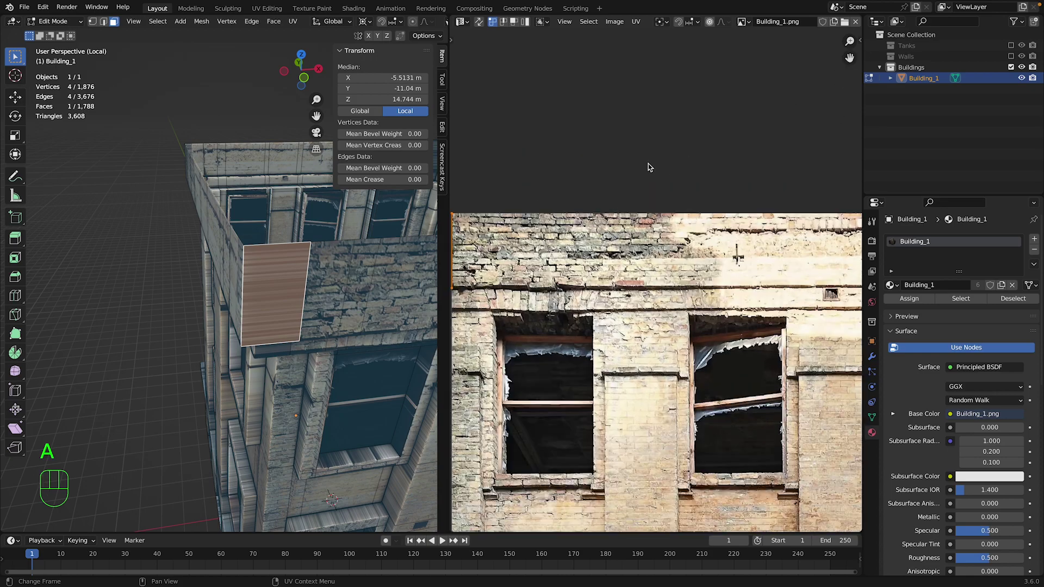
{"action": "left_click_drag", "start_coordinate": [847, 58], "coordinate": [827, 78]}
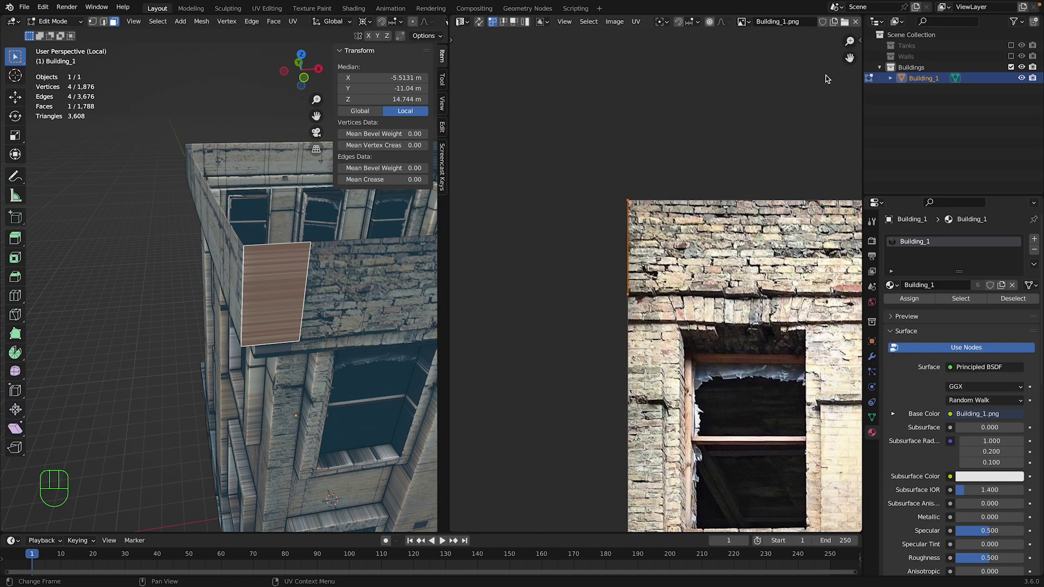
{"action": "left_click", "coordinate": [623, 202], "text": "shift"}
{"action": "key", "text": "g"}
{"action": "key", "text": "x"}
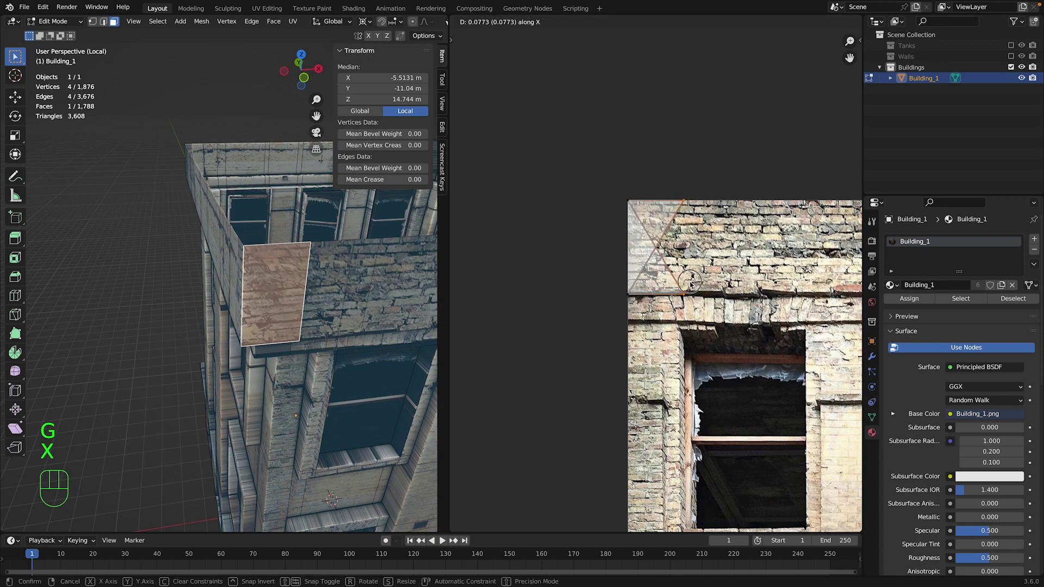
{"action": "left_click", "coordinate": [691, 282]}
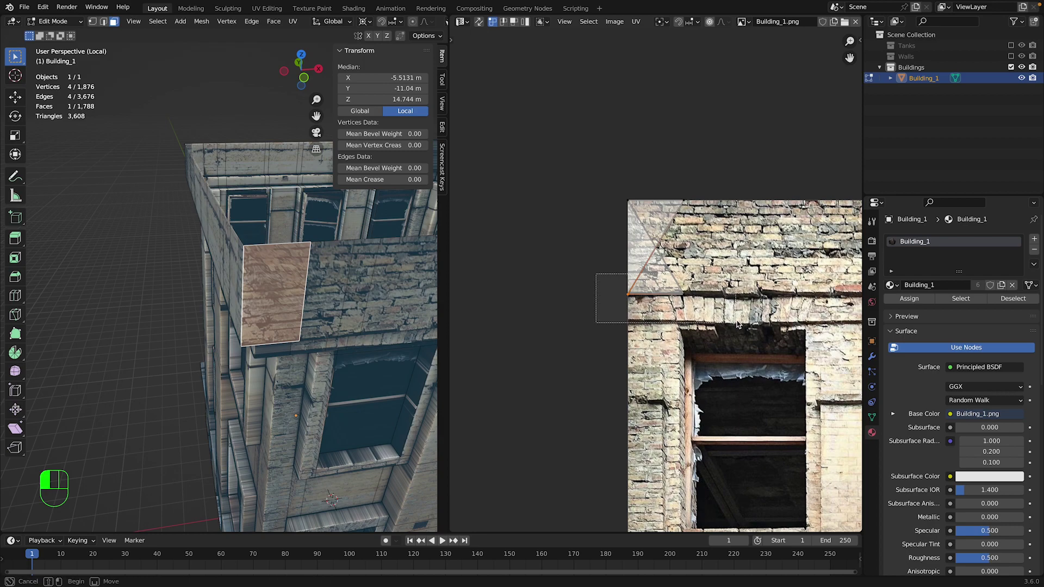
Untwist the corner face's UVs by scaling its lower edge by -1 along X, and check the brick texture on the parapet.
{"action": "key", "text": "s"}
{"action": "key", "text": "x"}
{"action": "key", "text": "KP_Subtract"}
{"action": "key", "text": "KP_1"}
{"action": "key", "text": "Tab"}
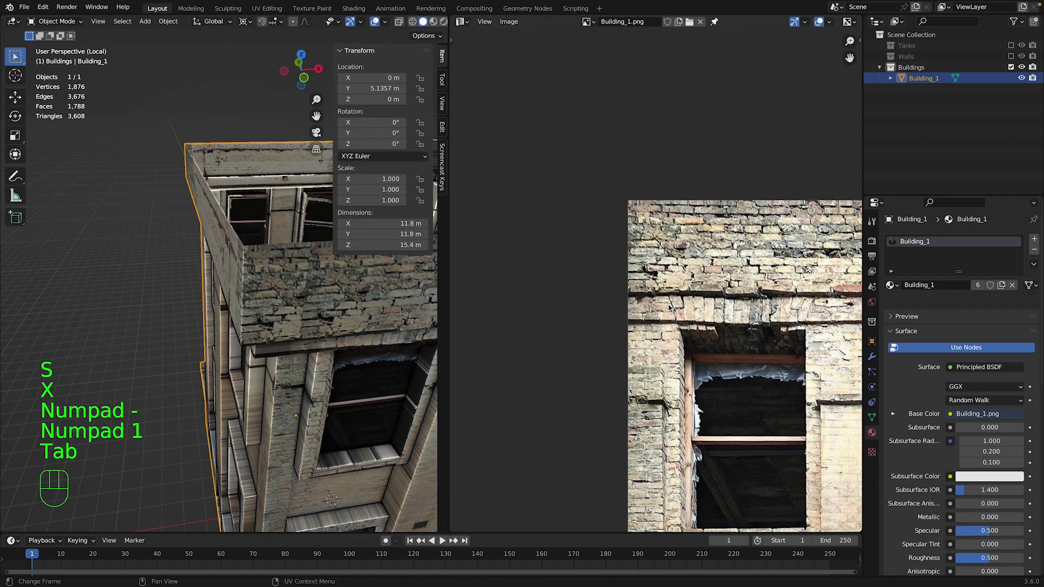
{"action": "key", "text": "Tab"}
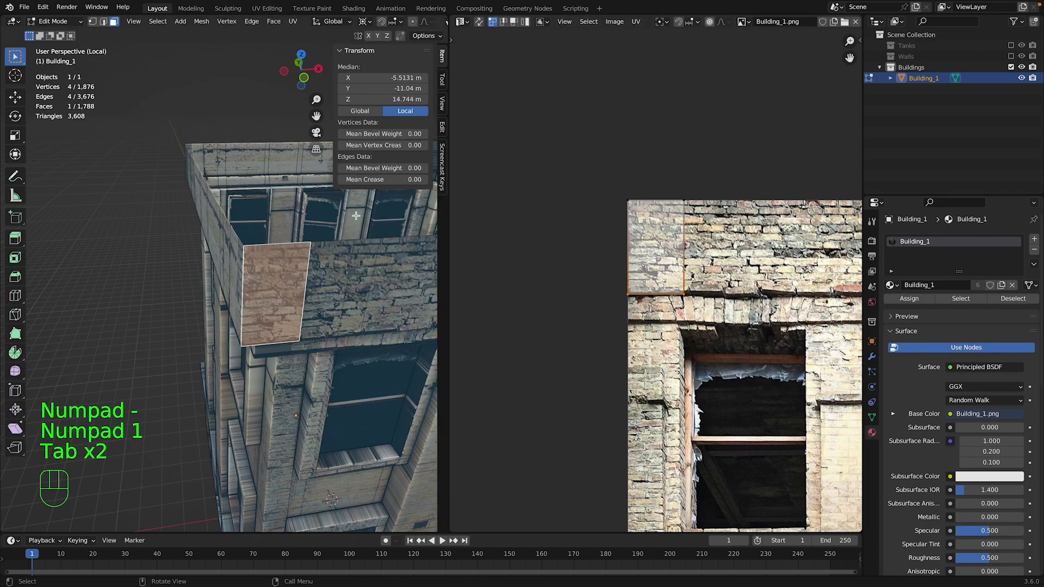
{"action": "scroll", "coordinate": [355, 216], "scroll_direction": "down", "scroll_amount": 3}
{"action": "middle_click_drag", "start_coordinate": [381, 228], "coordinate": [355, 216]}
{"action": "key", "text": "Tab"}
{"action": "scroll", "coordinate": [243, 260], "scroll_direction": "up", "scroll_amount": 2}
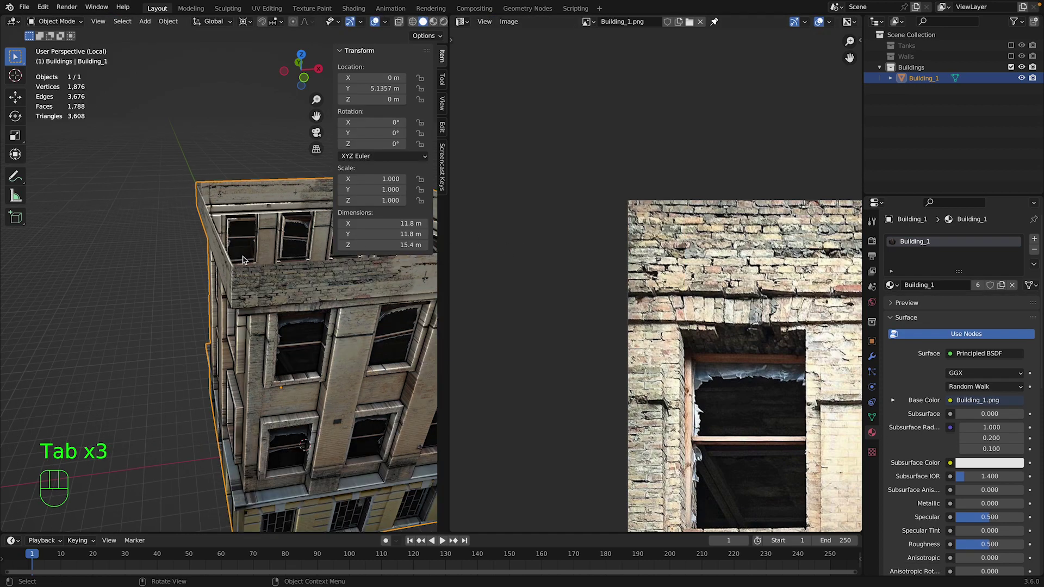
{"action": "middle_click_drag", "start_coordinate": [298, 107], "coordinate": [272, 141]}
{"action": "key", "text": "Tab"}
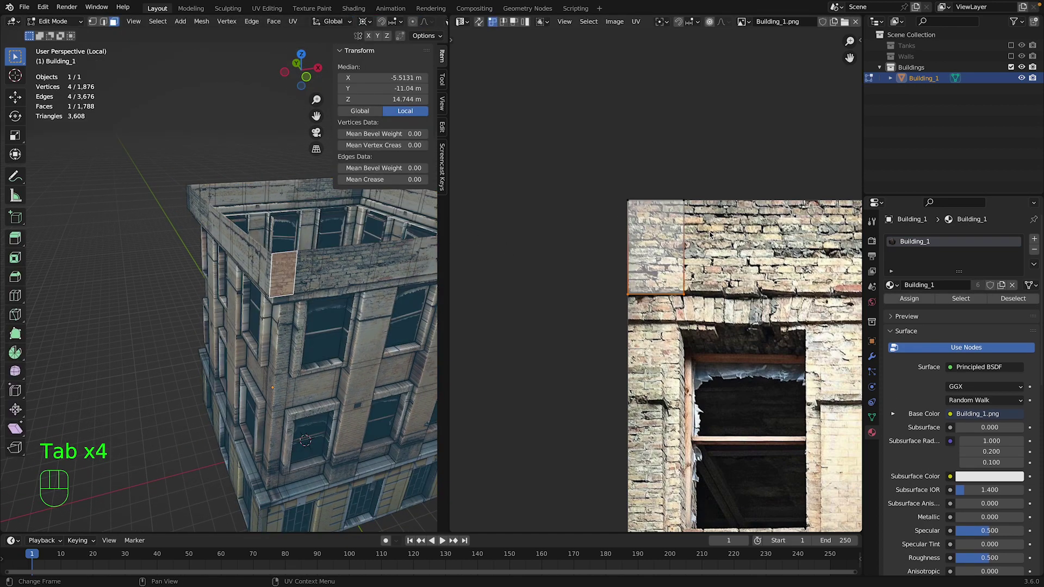
Try resetting the UV mapping of the parapet corner face, and undo the reset.
{"action": "key", "text": "a"}
{"action": "key", "text": "u"}
{"action": "key", "text": "Tab"}
{"action": "key", "text": "Tab"}
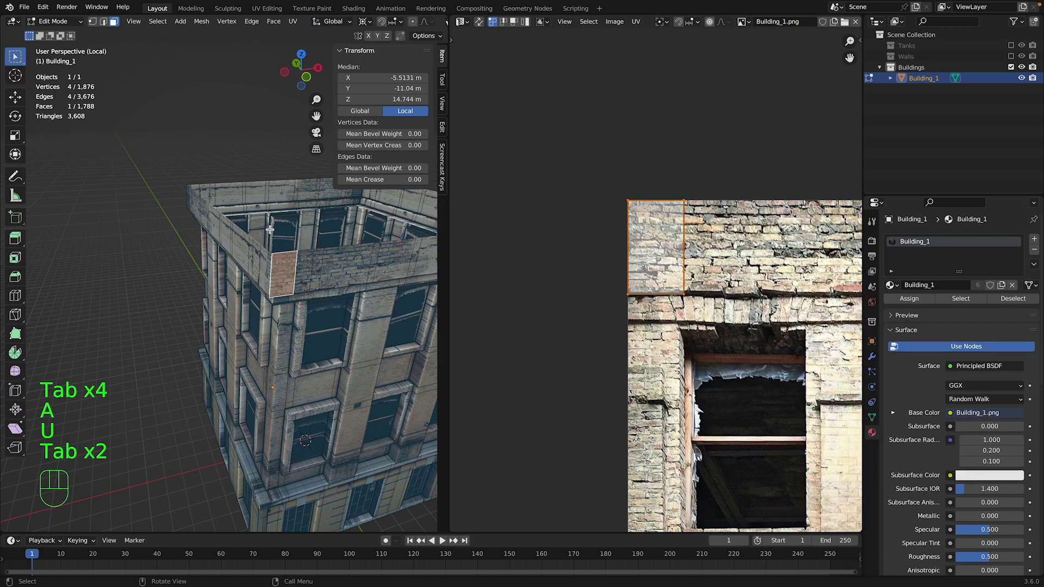
{"action": "key", "text": "u"}
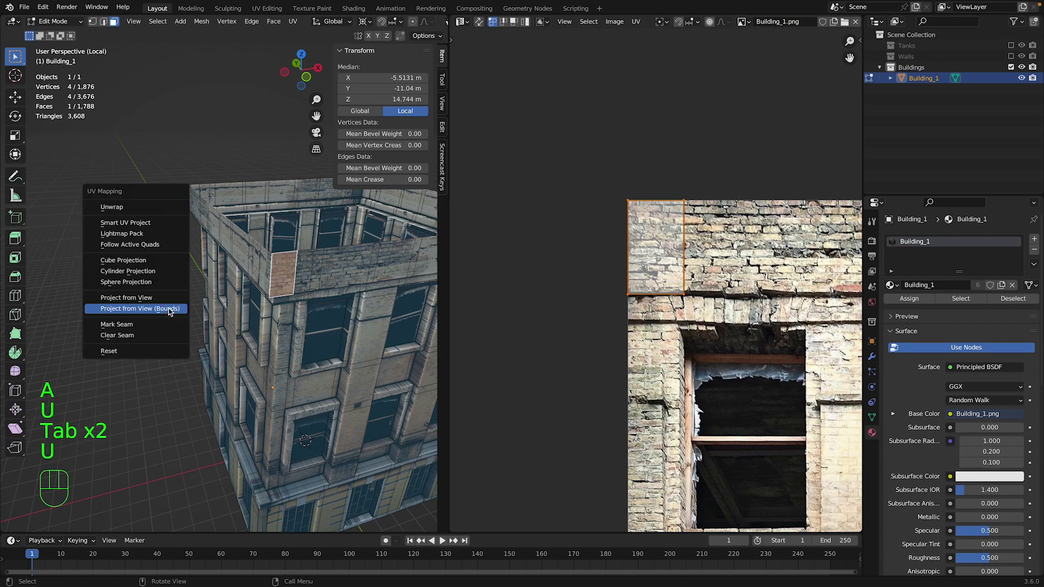
{"action": "left_click", "coordinate": [151, 351]}
{"action": "scroll", "coordinate": [729, 348], "scroll_direction": "down", "scroll_amount": 1}
{"action": "key", "text": "super+z"}
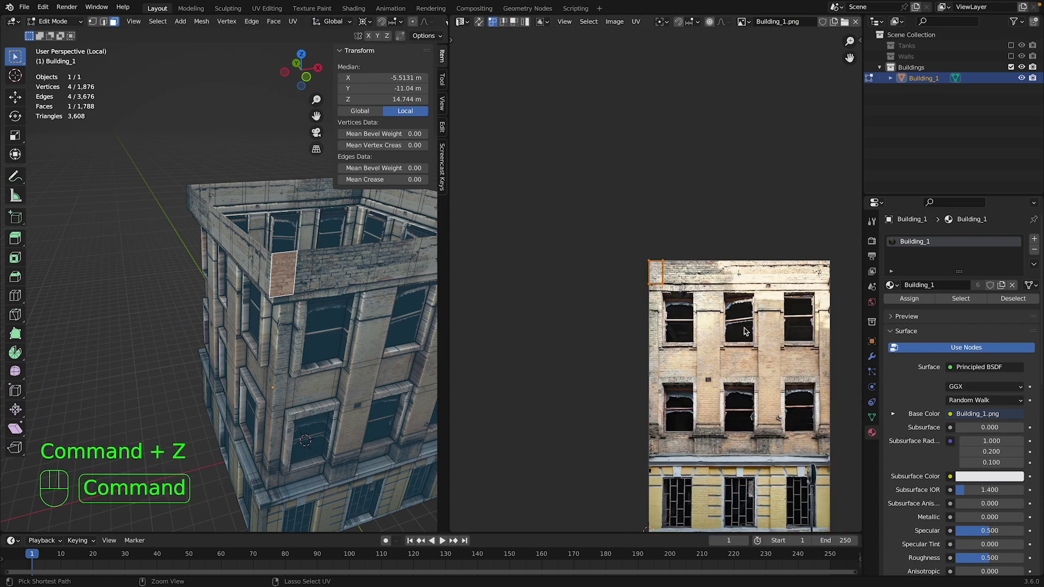
Select the stretched face at another outer parapet corner and inspect the building's sides.
{"action": "key", "text": "Tab"}
{"action": "left_click_drag", "start_coordinate": [311, 69], "coordinate": [293, 82]}
{"action": "key", "text": "Tab"}
{"action": "left_click", "coordinate": [171, 238]}
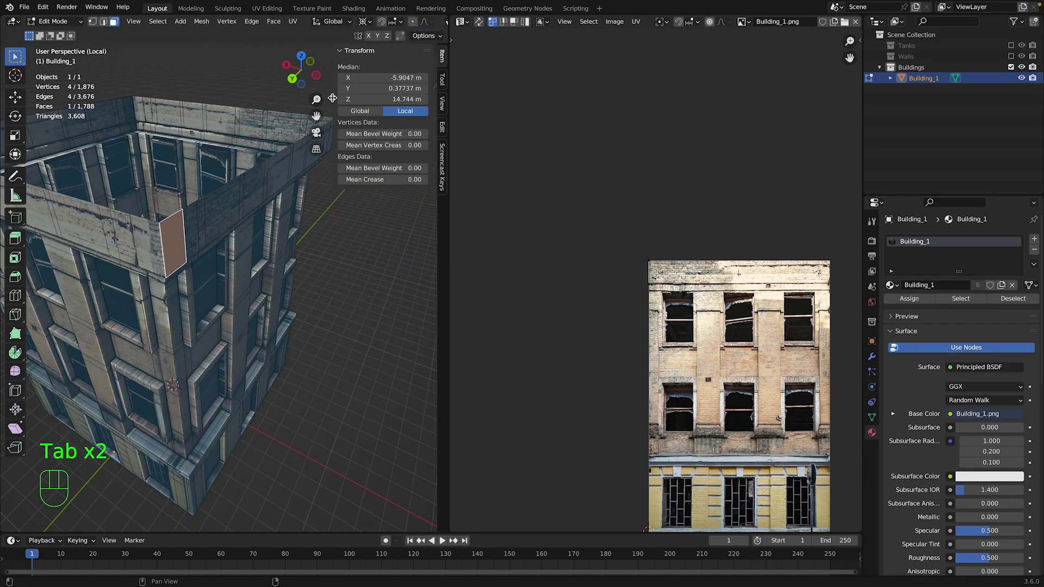
{"action": "left_click_drag", "start_coordinate": [316, 115], "coordinate": [376, 154]}
{"action": "left_click_drag", "start_coordinate": [306, 72], "coordinate": [283, 37]}
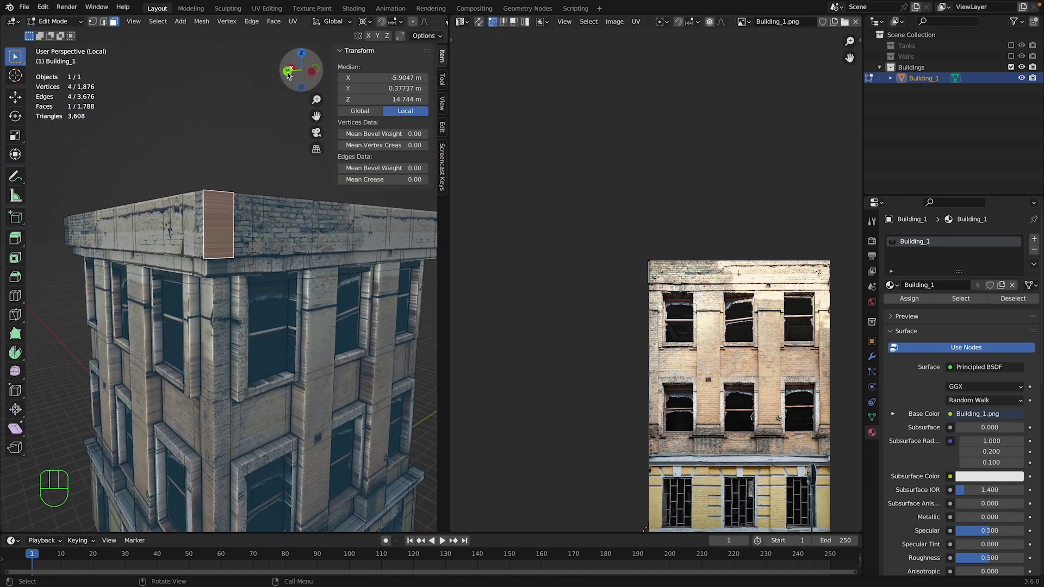
{"action": "scroll", "coordinate": [179, 205], "scroll_direction": "up", "scroll_amount": 2}
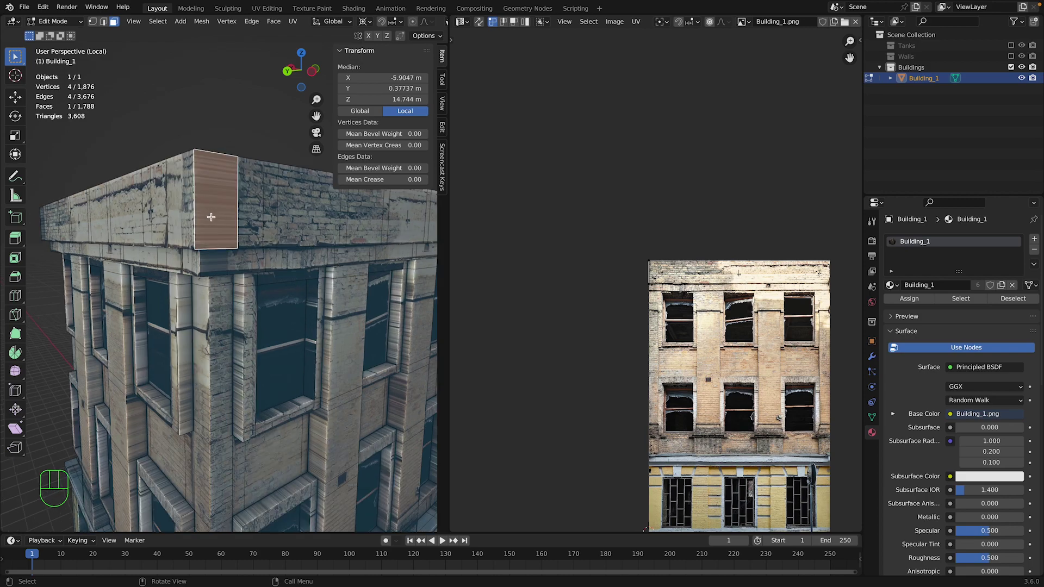
{"action": "scroll", "coordinate": [624, 335], "scroll_direction": "up", "scroll_amount": 5}
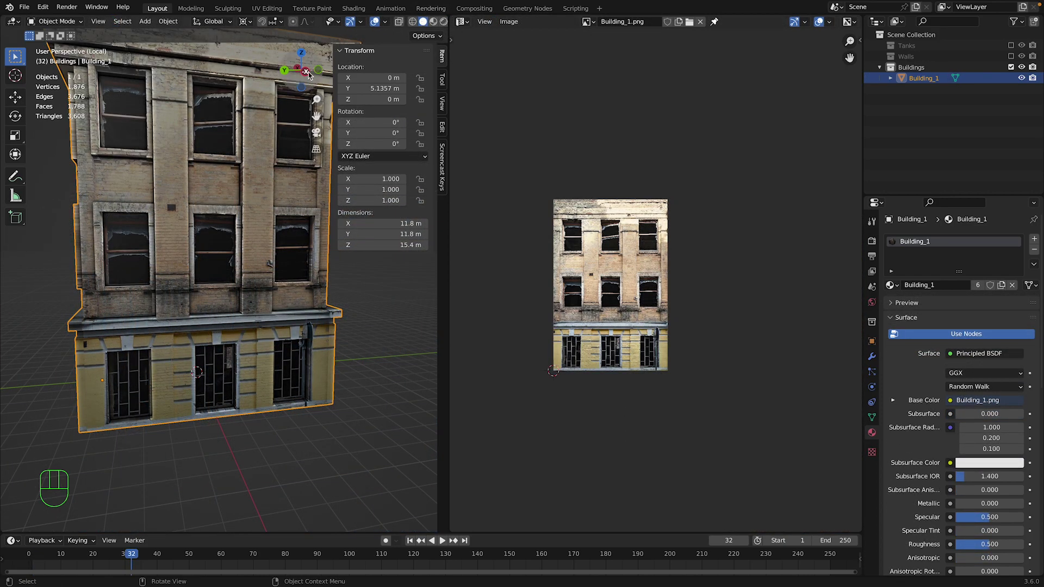
{"action": "left_click_drag", "start_coordinate": [302, 70], "coordinate": [380, 92]}
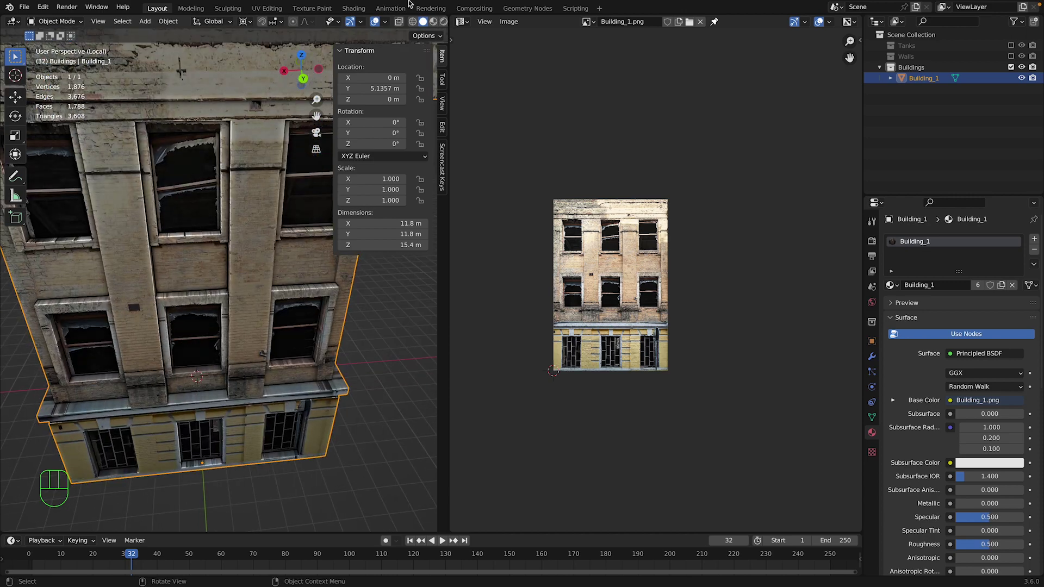
Try to merge the UV Editor area back into the 3D viewport.
{"action": "mouse_move", "coordinate": [450, 18]}
{"action": "left_mouse_down"}
{"action": "mouse_move", "coordinate": [465, 21]}
{"action": "mouse_move", "coordinate": [452, 17]}
{"action": "mouse_move", "coordinate": [458, 26]}
{"action": "left_mouse_up"}
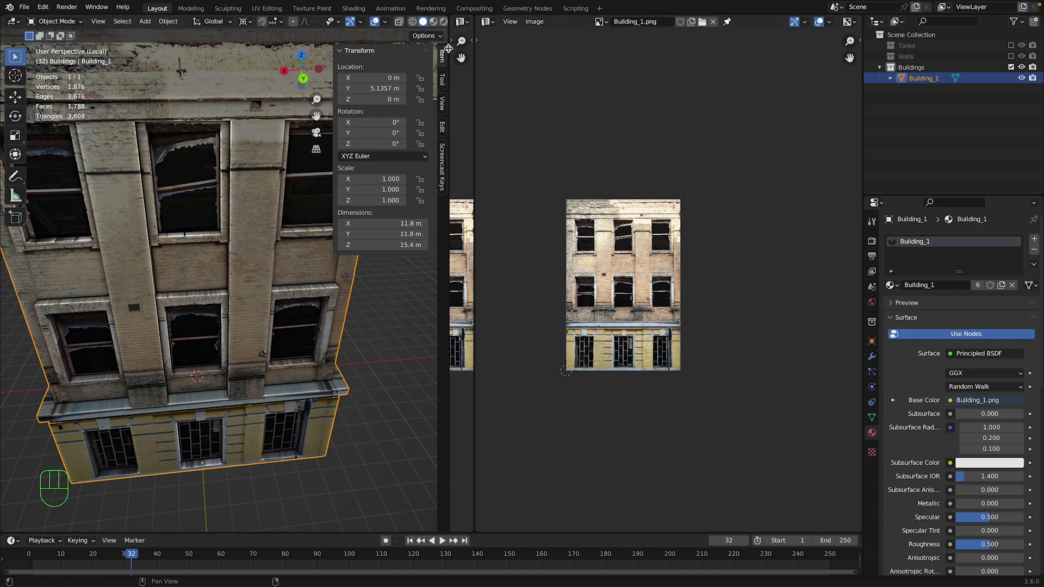
{"action": "left_click", "coordinate": [485, 24]}
{"action": "left_click_drag", "start_coordinate": [452, 17], "coordinate": [468, 18]}
{"action": "left_click_drag", "start_coordinate": [452, 17], "coordinate": [470, 24]}
Delete the split Layout workspace and add a fresh Layout workspace from the General presets.
{"action": "right_click", "coordinate": [163, 8]}
{"action": "right_click", "coordinate": [163, 11]}
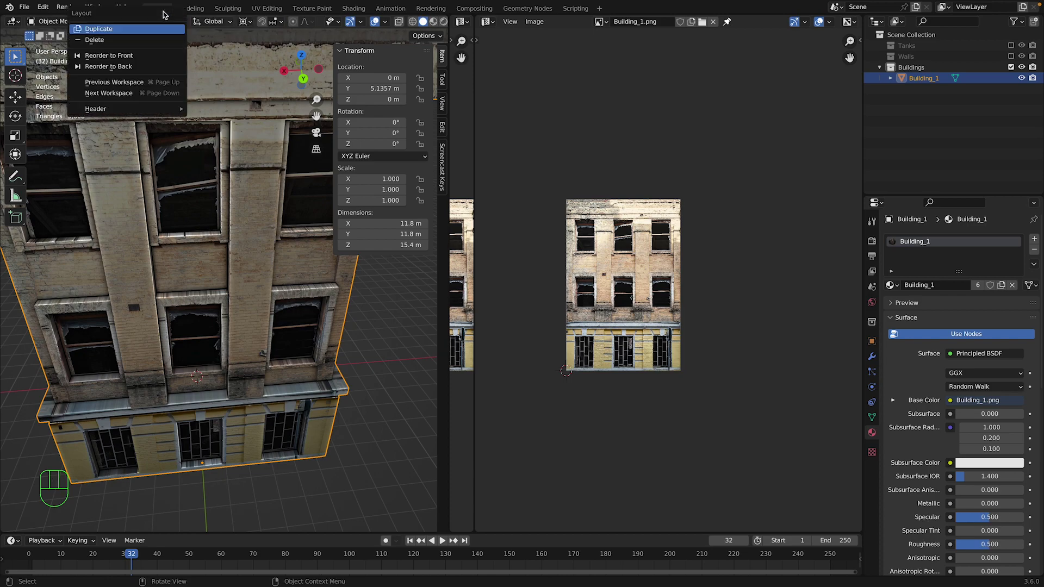
{"action": "left_click", "coordinate": [148, 42]}
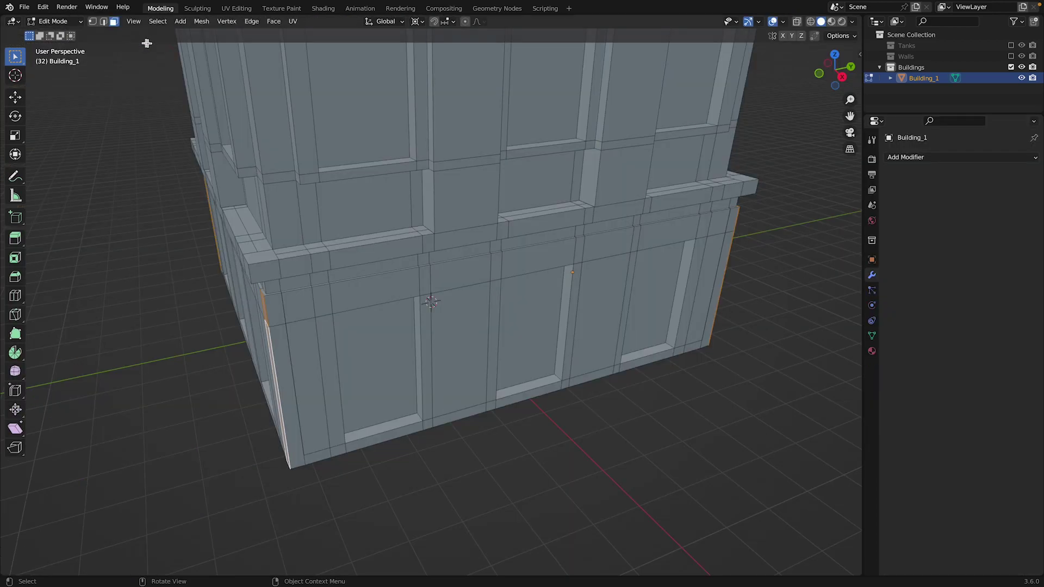
{"action": "left_click", "coordinate": [567, 11]}
{"action": "mouse_move", "coordinate": [557, 31]}
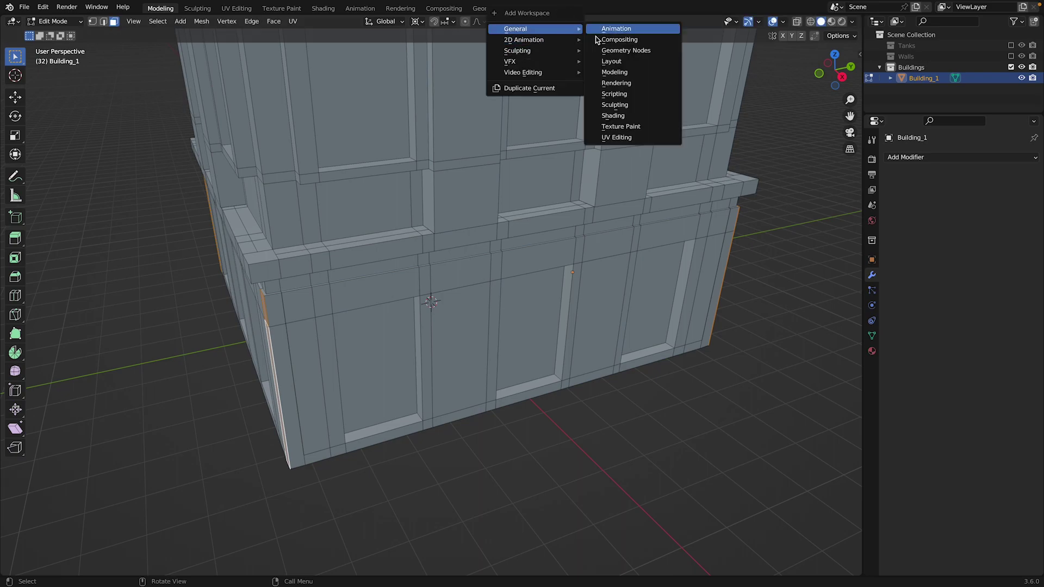
{"action": "left_click", "coordinate": [611, 59]}
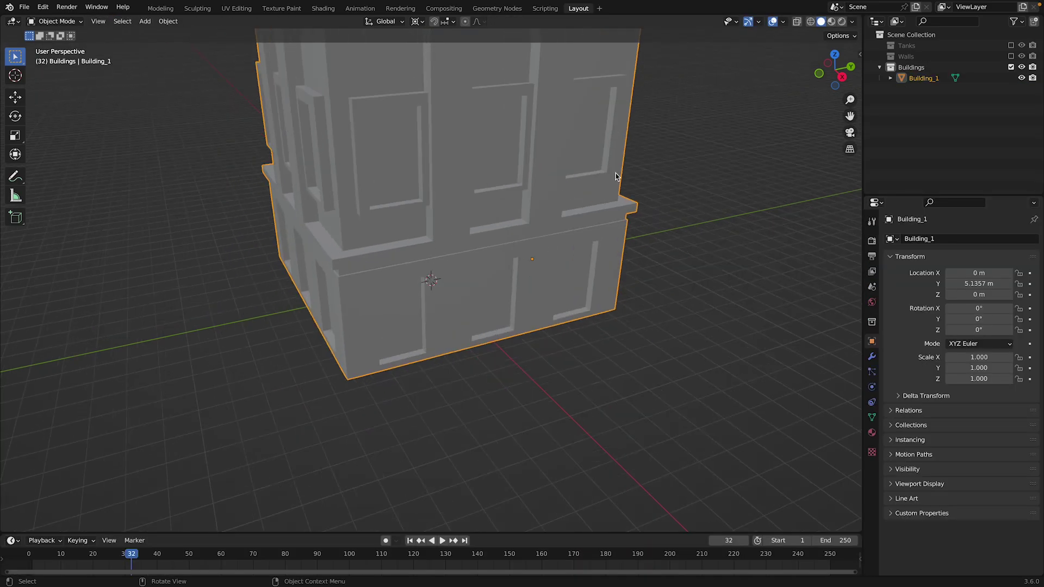
Set the solid viewport shading colour to Texture for the building and clear the object selection.
{"action": "scroll", "coordinate": [615, 172], "scroll_direction": "up", "scroll_amount": 1}
{"action": "left_click", "coordinate": [661, 142]}
{"action": "key", "text": "shift+z"}
{"action": "key", "text": "shift+z"}
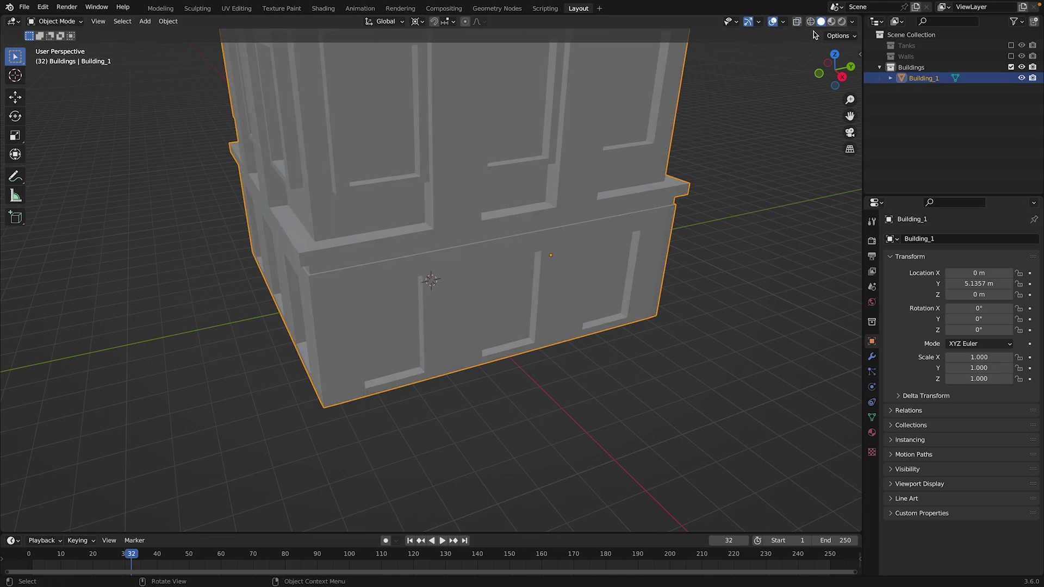
{"action": "left_click", "coordinate": [852, 22]}
{"action": "left_click", "coordinate": [890, 170]}
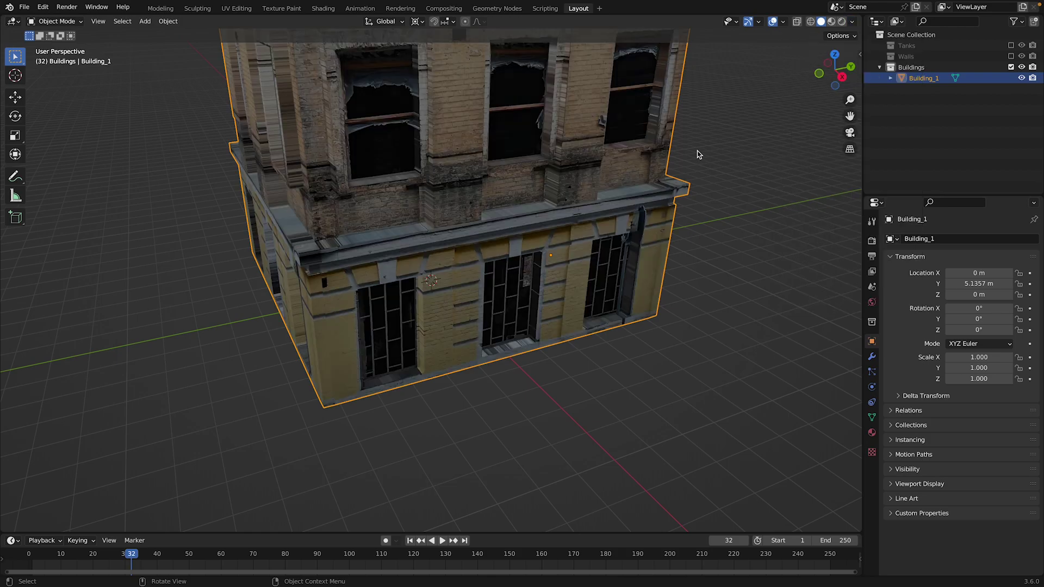
{"action": "key", "text": "alt+a"}
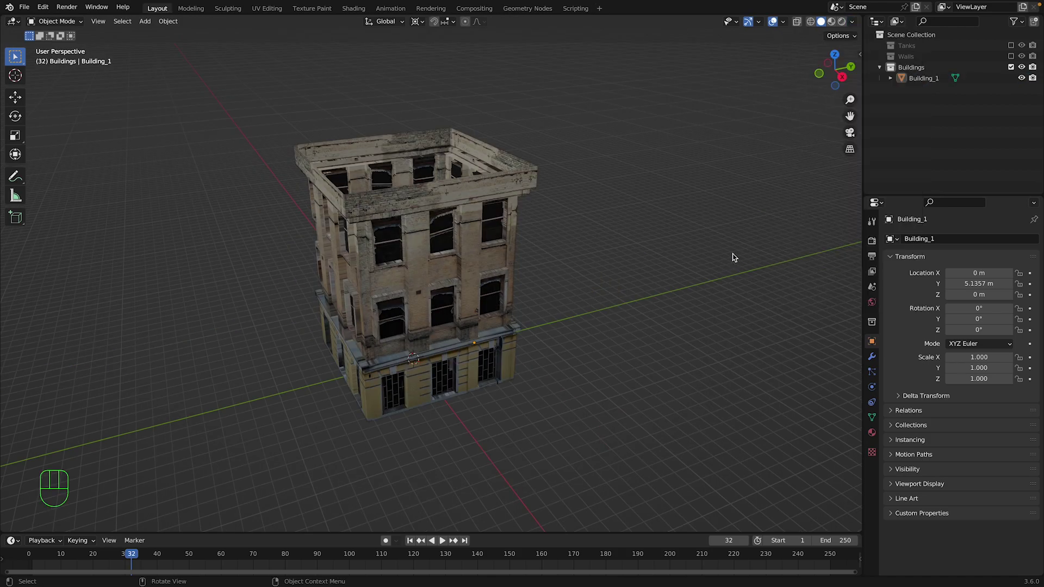
Enable Cavity in the viewport shading with type Both, and raise its ridge and valley strengths.
{"action": "left_click", "coordinate": [852, 22]}
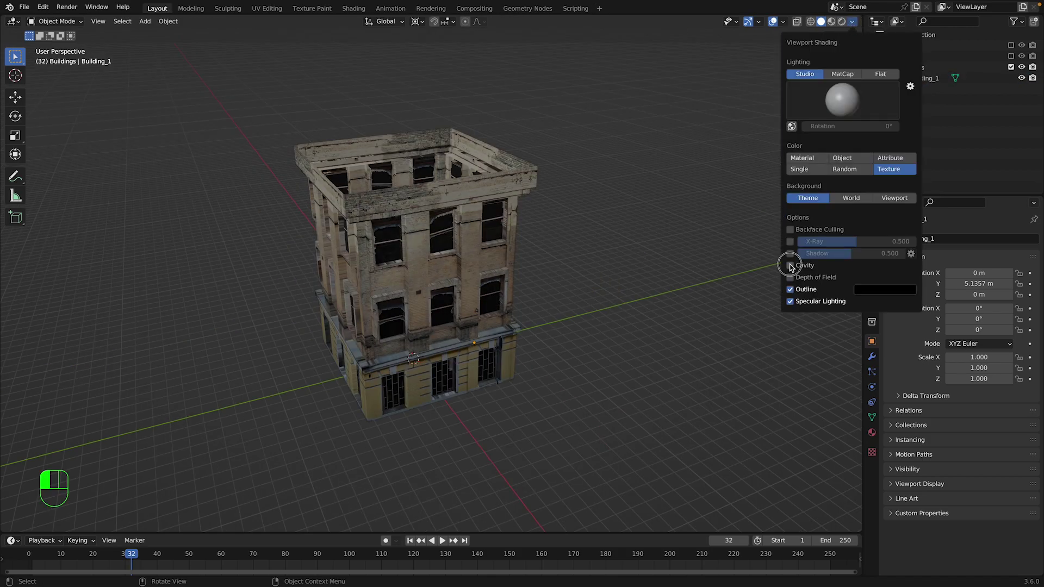
{"action": "left_click", "coordinate": [791, 265]}
{"action": "left_click", "coordinate": [879, 267]}
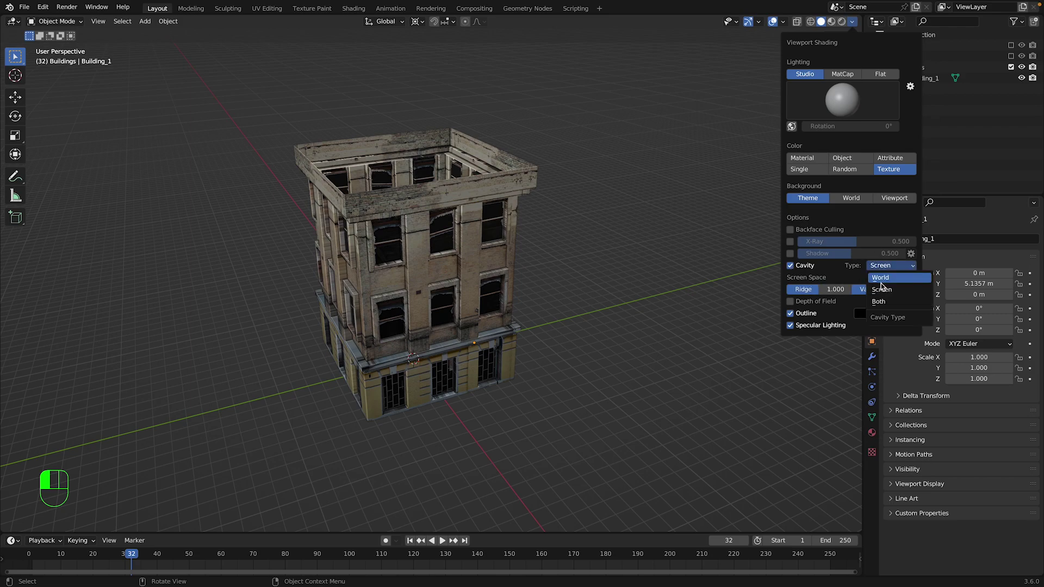
{"action": "left_click", "coordinate": [881, 301]}
{"action": "mouse_move", "coordinate": [815, 290]}
{"action": "left_mouse_down"}
{"action": "mouse_move", "coordinate": [914, 290]}
{"action": "mouse_move", "coordinate": [924, 313]}
{"action": "left_mouse_up"}
{"action": "left_click_drag", "start_coordinate": [827, 314], "coordinate": [862, 314]}
{"action": "scroll", "coordinate": [662, 232], "scroll_direction": "up", "scroll_amount": 4}
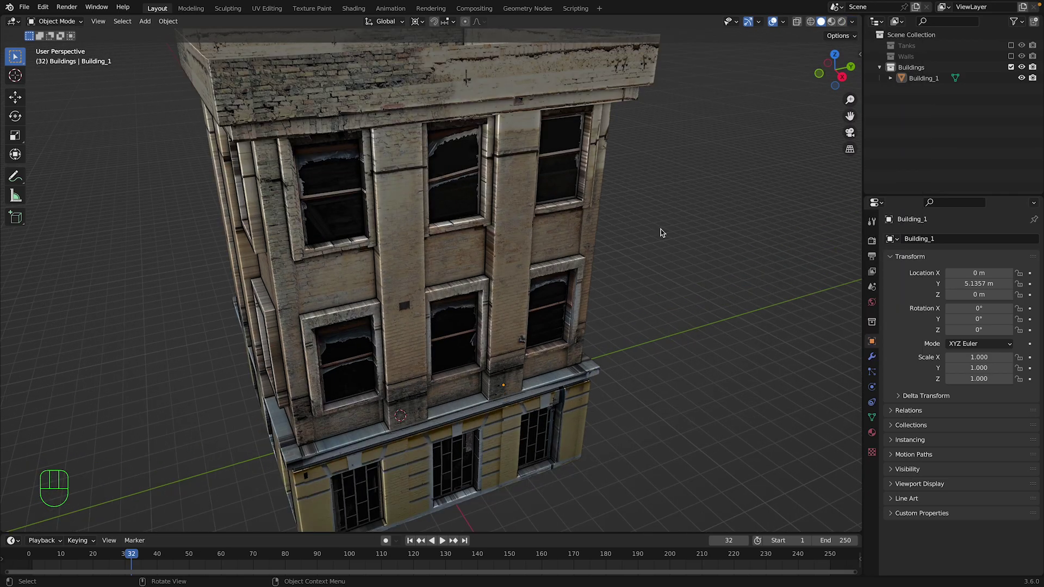
Select all parapet faces around the building's top in Edit Mode, using the right orthographic wireframe view.
{"action": "left_click", "coordinate": [842, 78]}
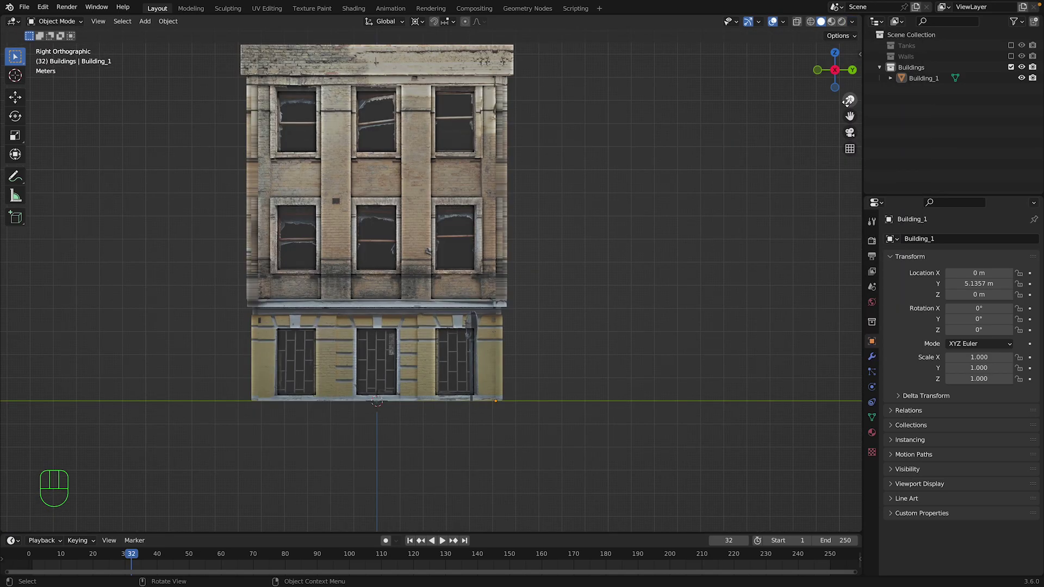
{"action": "left_click_drag", "start_coordinate": [850, 116], "coordinate": [939, 263]}
{"action": "key", "text": "shift+z"}
{"action": "key", "text": "Tab"}
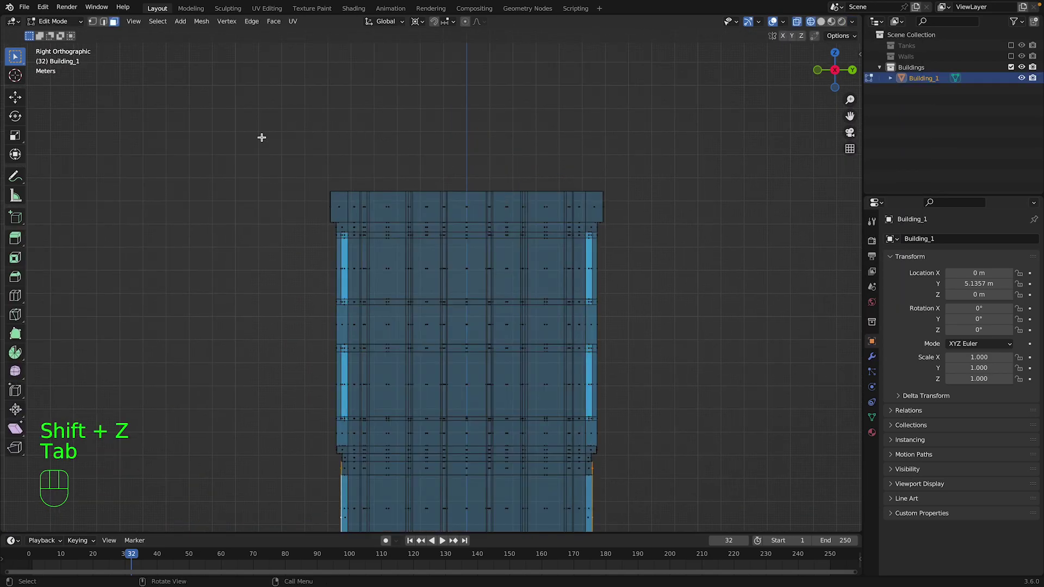
{"action": "left_click_drag", "start_coordinate": [261, 138], "coordinate": [664, 209]}
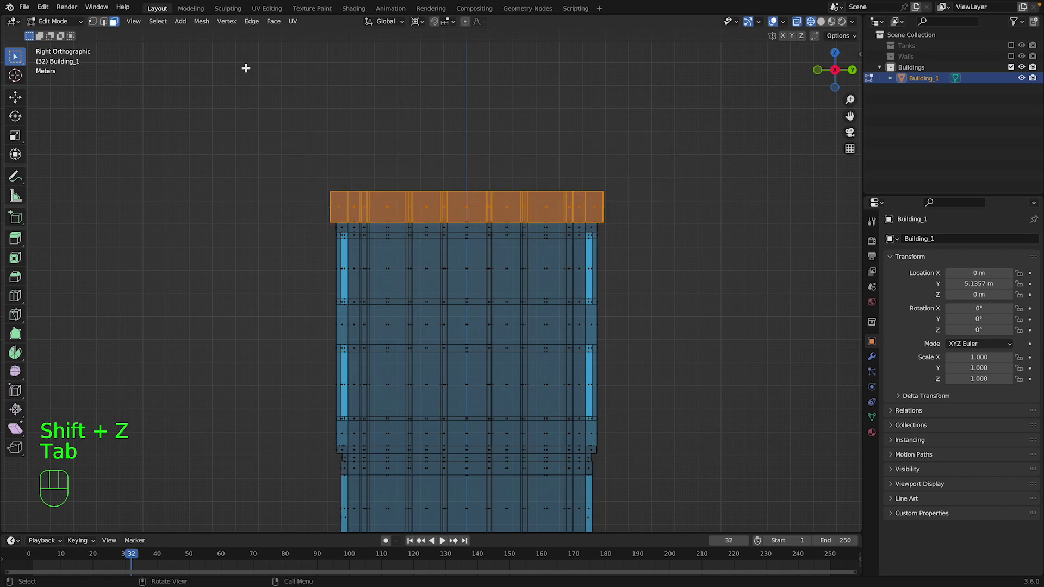
Select only the vertices around the parapet's top rim and fill them with a face to close the roof.
{"action": "left_click", "coordinate": [93, 22]}
{"action": "left_click_drag", "start_coordinate": [224, 124], "coordinate": [663, 205]}
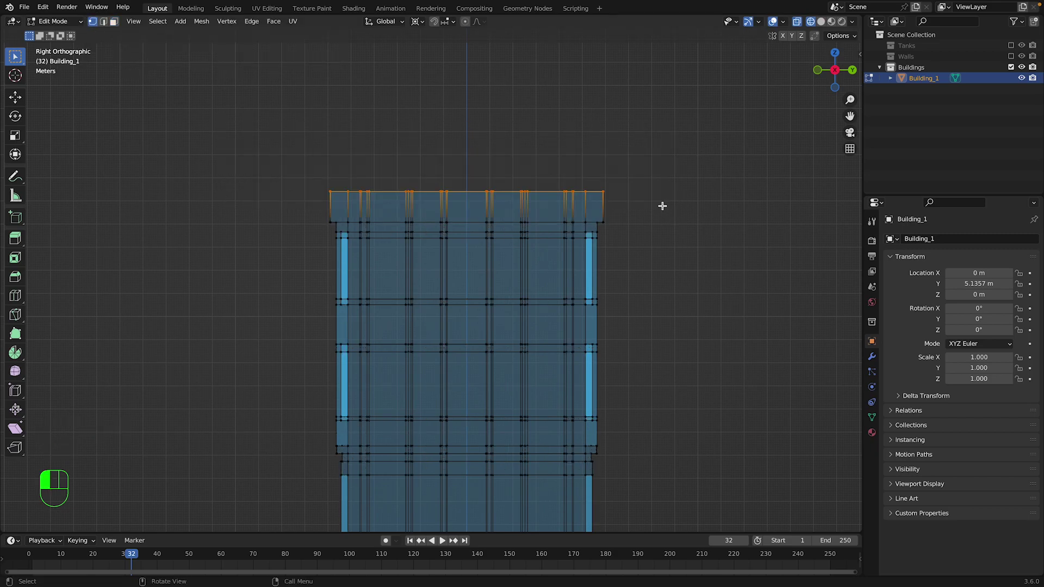
{"action": "left_click_drag", "start_coordinate": [809, 92], "coordinate": [767, 110]}
{"action": "key", "text": "shift+z"}
{"action": "key", "text": "Tab"}
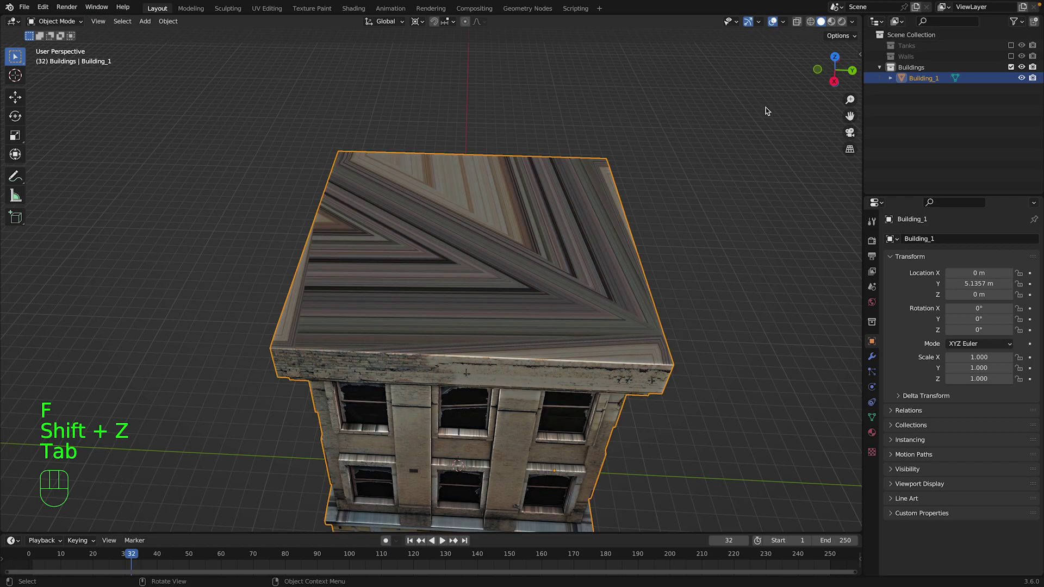
Map the roof face's UVs with Project from View (Bounds) from the top orthographic view.
{"action": "left_click", "coordinate": [835, 57]}
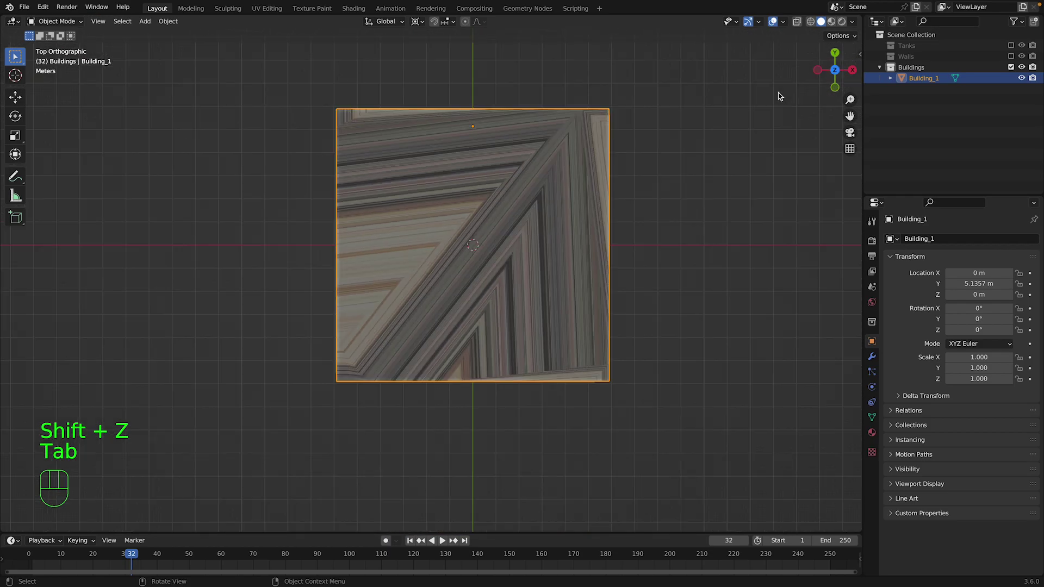
{"action": "key", "text": "Tab"}
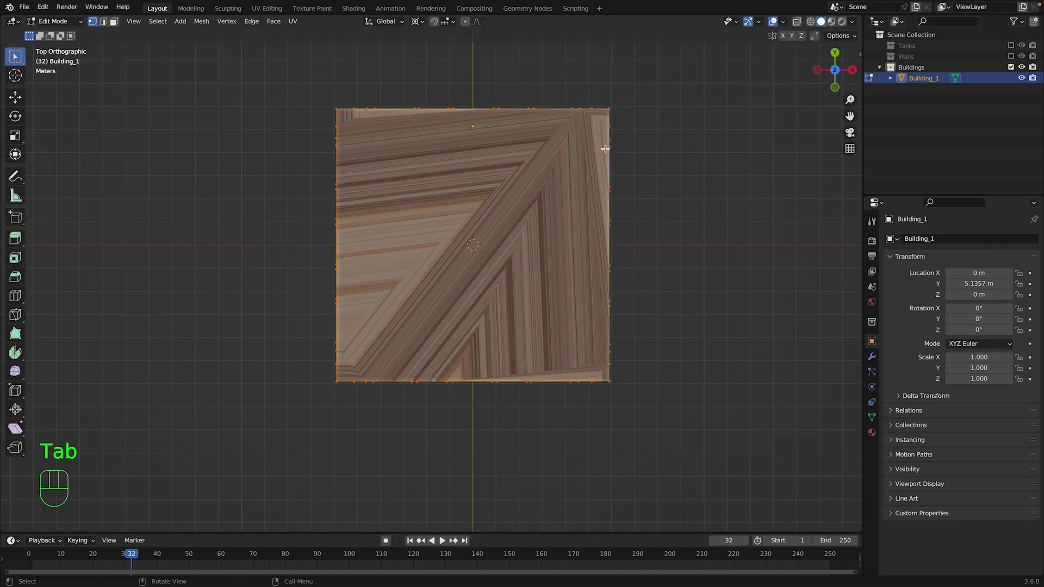
{"action": "key", "text": "u"}
{"action": "left_click", "coordinate": [592, 252]}
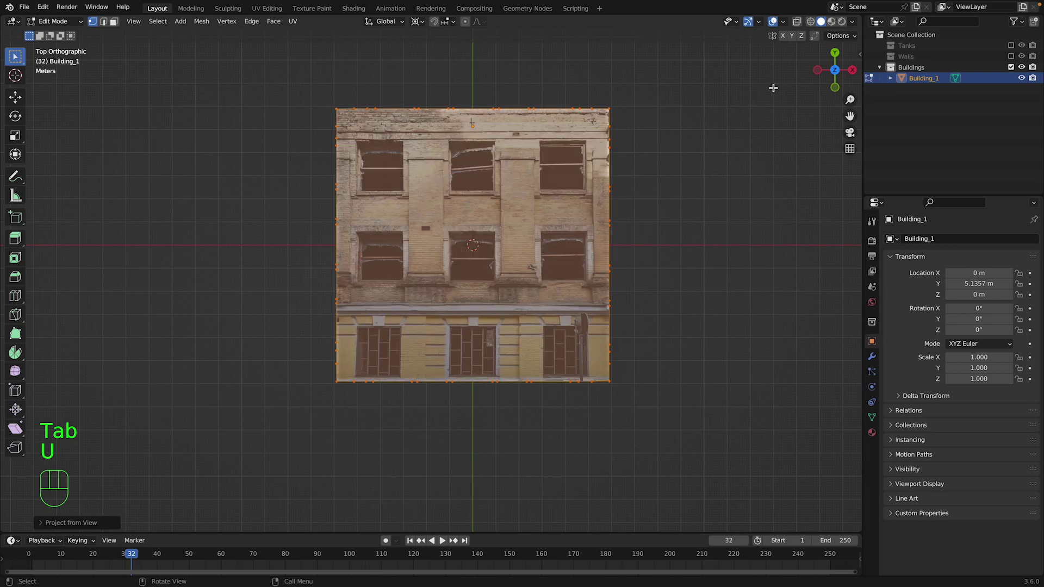
{"action": "left_click_drag", "start_coordinate": [809, 69], "coordinate": [637, 255]}
{"action": "key", "text": "Tab"}
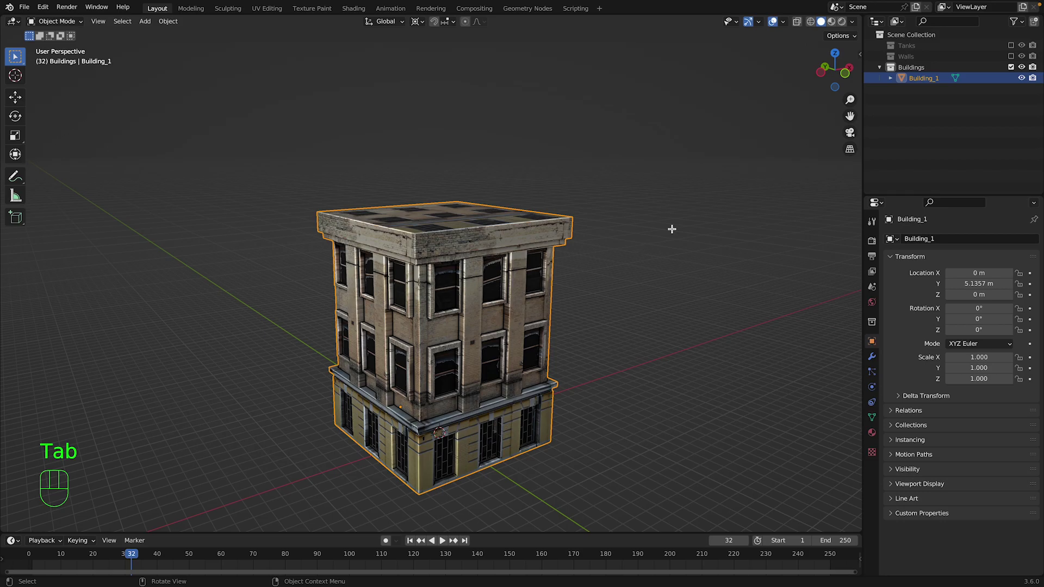
Select the building's lowest vertices through the mesh in front view and extrude them downward along local Z as a tall base.
{"action": "left_click_drag", "start_coordinate": [834, 70], "coordinate": [826, 61]}
{"action": "key", "text": "Tab"}
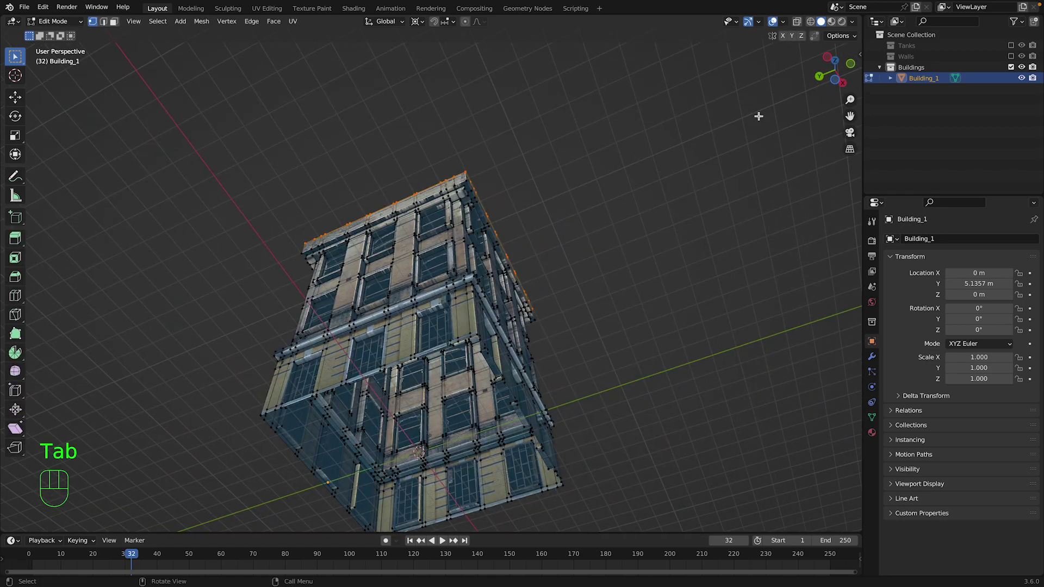
{"action": "left_click", "coordinate": [831, 61]}
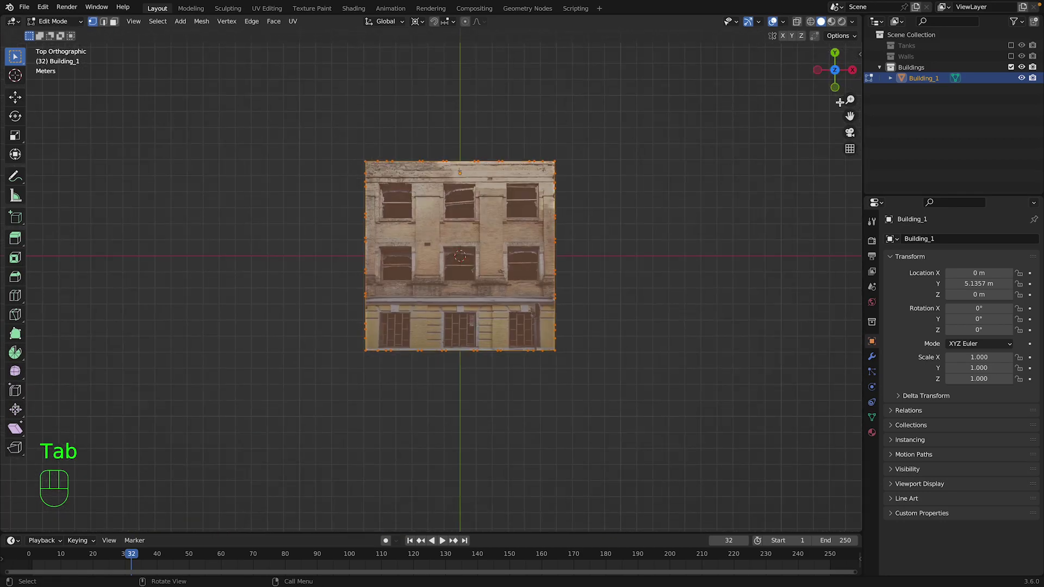
{"action": "scroll", "coordinate": [659, 203], "scroll_direction": "up", "scroll_amount": 3}
{"action": "left_click", "coordinate": [835, 87]}
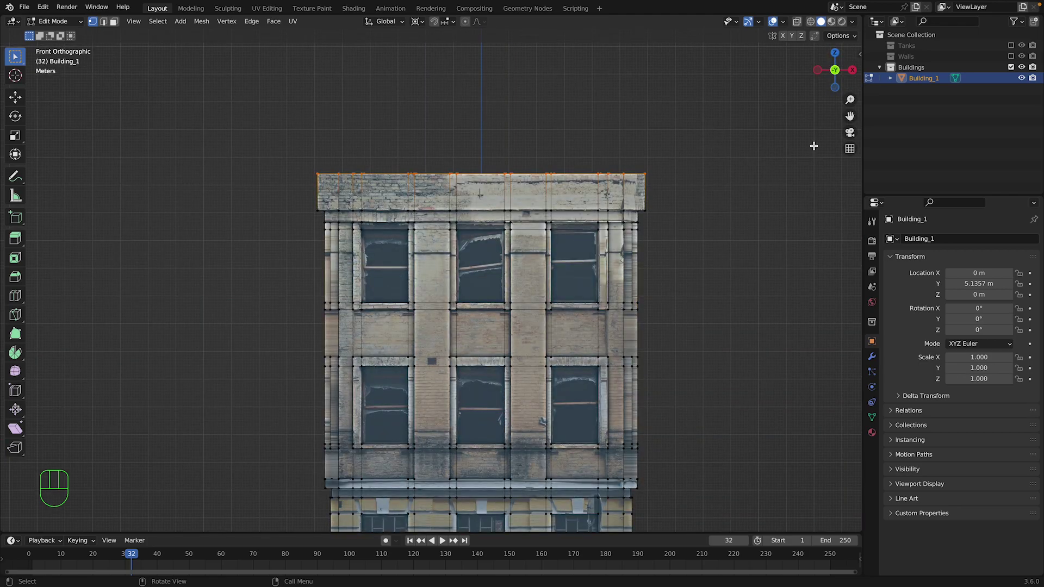
{"action": "left_click_drag", "start_coordinate": [850, 114], "coordinate": [850, 21]}
{"action": "scroll", "coordinate": [303, 350], "scroll_direction": "up", "scroll_amount": 2}
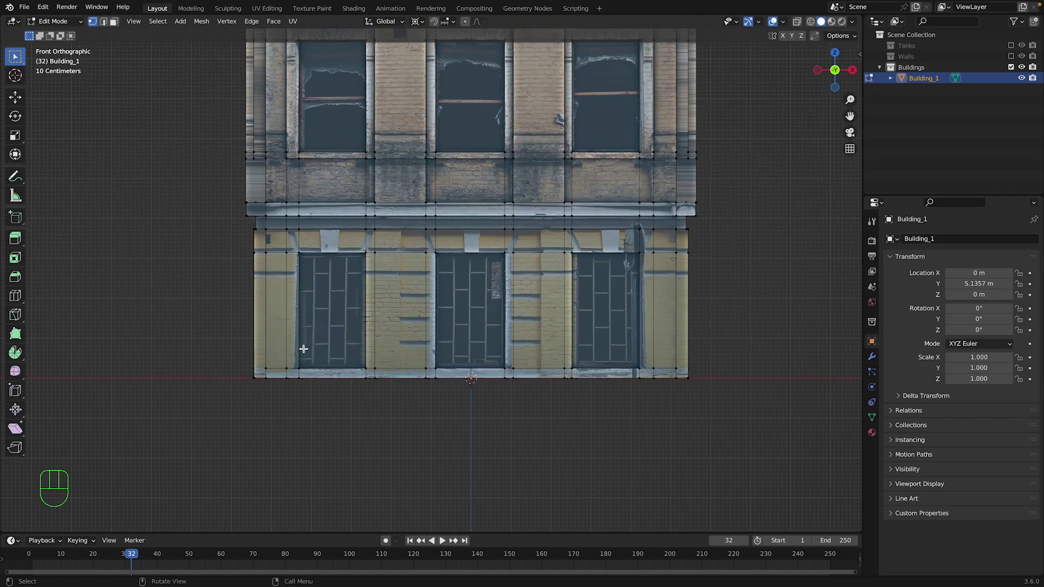
{"action": "key", "text": "shift+z"}
{"action": "left_click_drag", "start_coordinate": [247, 372], "coordinate": [694, 388]}
{"action": "key", "text": "shift+z"}
{"action": "scroll", "coordinate": [645, 305], "scroll_direction": "down", "scroll_amount": 3}
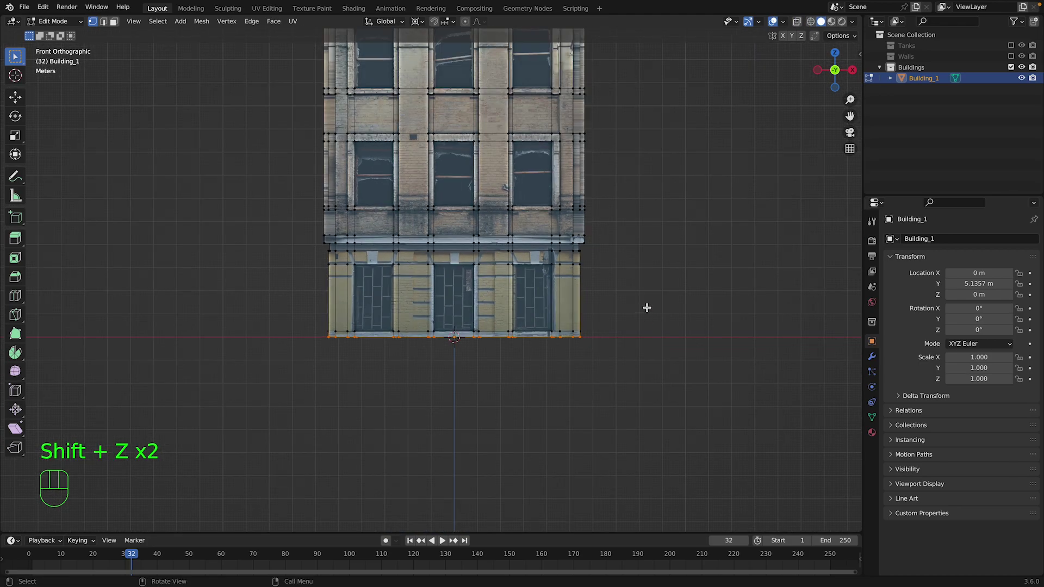
{"action": "key", "text": "e"}
{"action": "key", "text": "z"}
{"action": "key", "text": "z"}
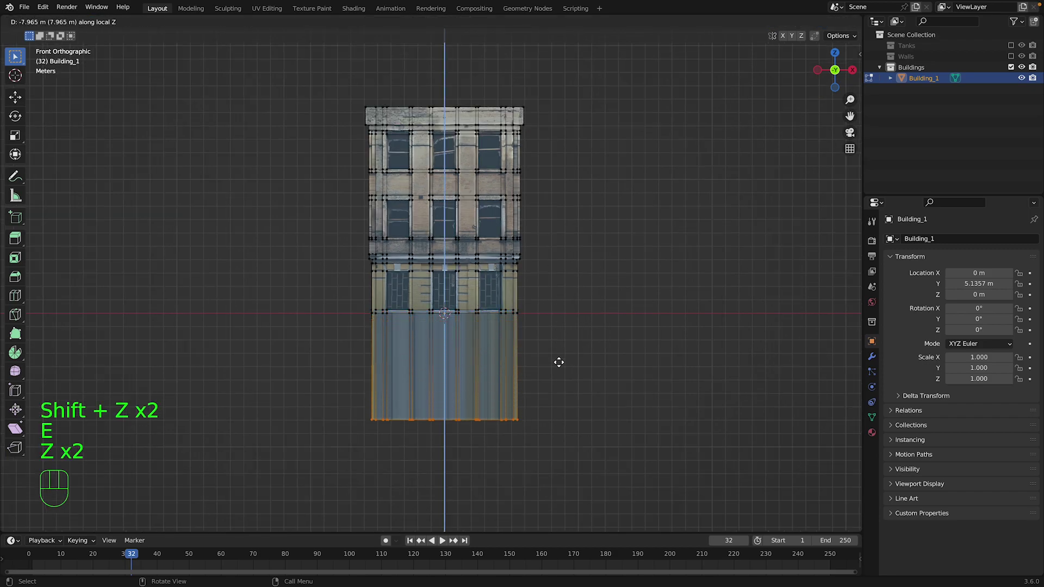
{"action": "left_click", "coordinate": [558, 377]}
Fill the base's open underside with a face and map it with Project from View (Bounds) from the bottom orthographic view.
{"action": "key", "text": "f"}
{"action": "left_click_drag", "start_coordinate": [834, 69], "coordinate": [808, 81]}
{"action": "key", "text": "a"}
{"action": "key", "text": "super+z"}
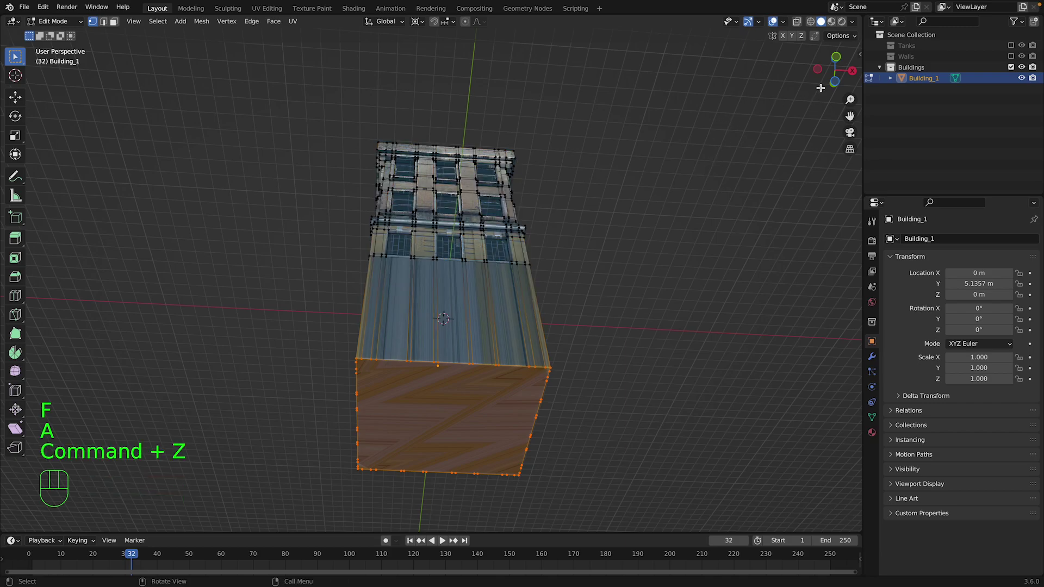
{"action": "left_click", "coordinate": [835, 79]}
{"action": "scroll", "coordinate": [576, 267], "scroll_direction": "up", "scroll_amount": 3}
{"action": "key", "text": "u"}
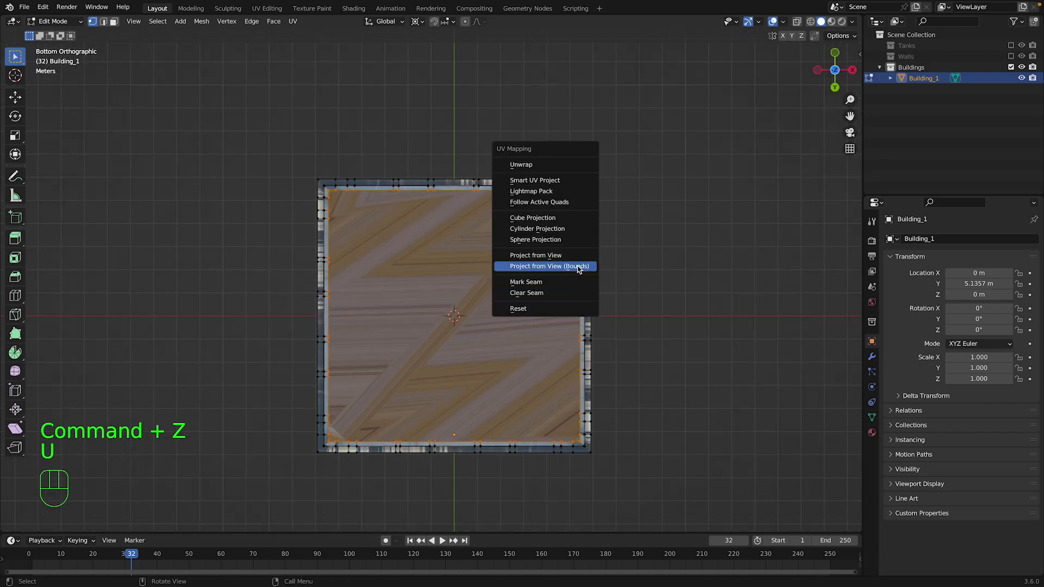
{"action": "left_click", "coordinate": [576, 265]}
Select the extruded base's front and back faces in front view and map them with Project from View (Bounds).
{"action": "mouse_move", "coordinate": [832, 68]}
{"action": "left_mouse_down"}
{"action": "mouse_move", "coordinate": [837, 81]}
{"action": "mouse_move", "coordinate": [839, 62]}
{"action": "left_mouse_up"}
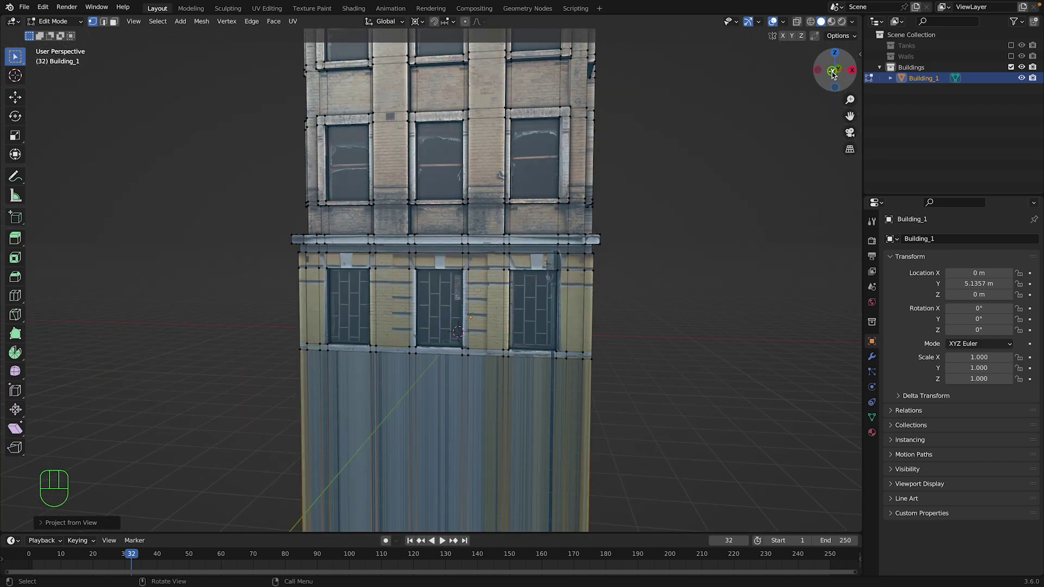
{"action": "left_click", "coordinate": [834, 75]}
{"action": "key", "text": "shift+z"}
{"action": "left_click", "coordinate": [114, 21]}
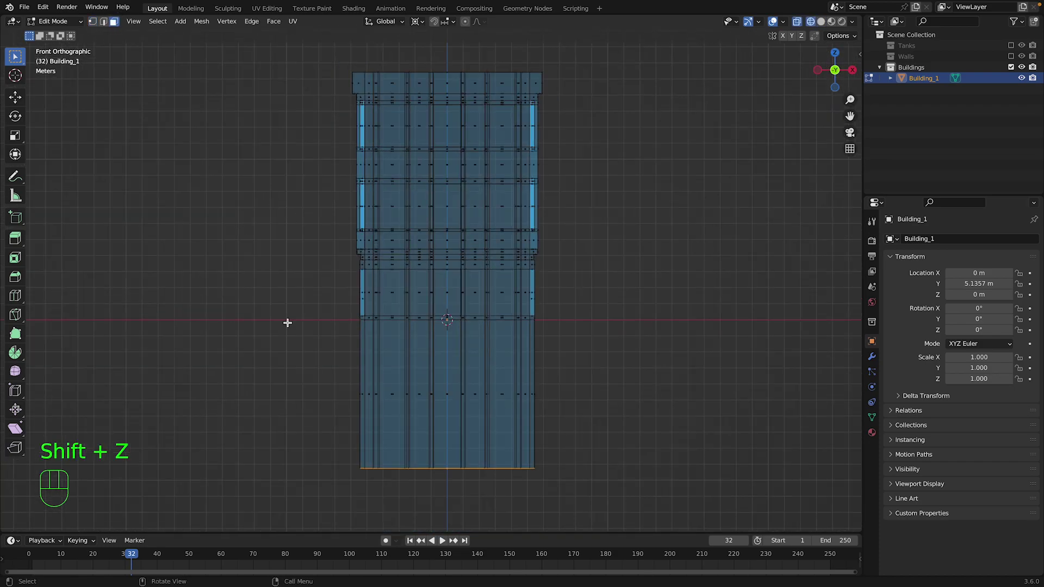
{"action": "left_click_drag", "start_coordinate": [362, 392], "coordinate": [534, 413]}
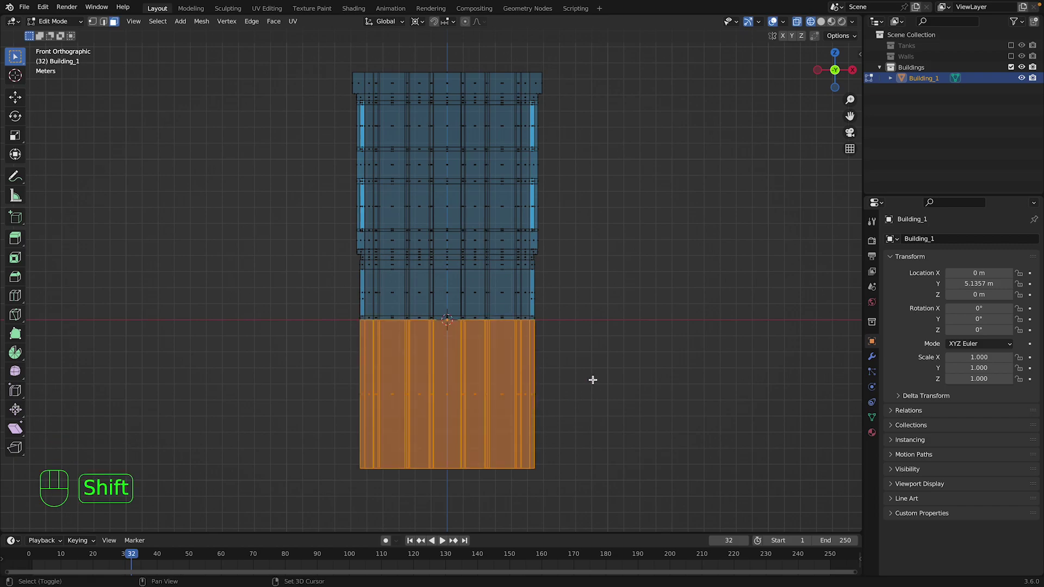
{"action": "key", "text": "shift+z"}
{"action": "key", "text": "u"}
{"action": "left_click", "coordinate": [593, 379]}
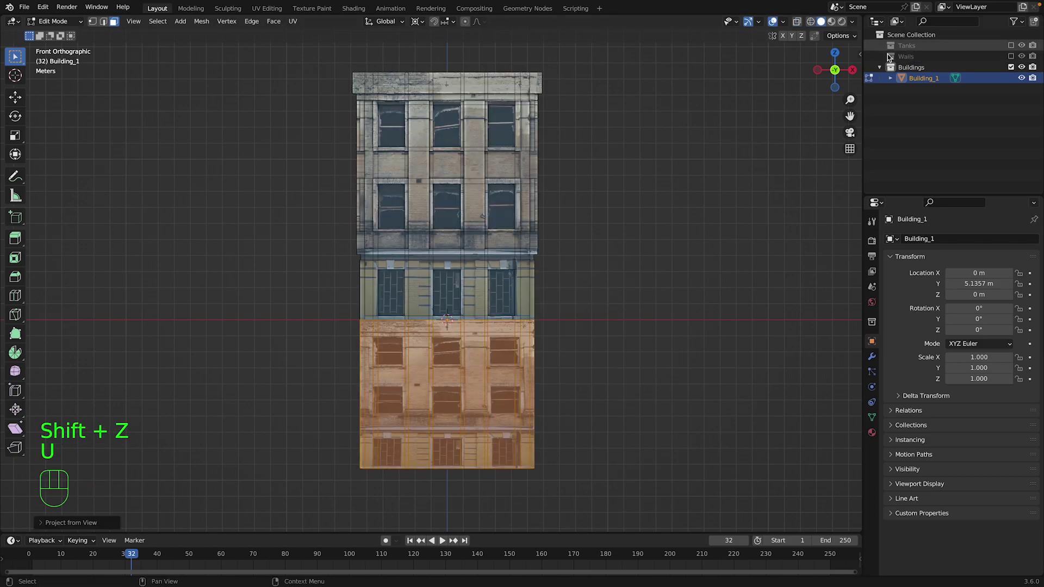
Select the extruded base's side faces in right view, map them with Project from View (Bounds), and return to Object Mode.
{"action": "left_click", "coordinate": [837, 71]}
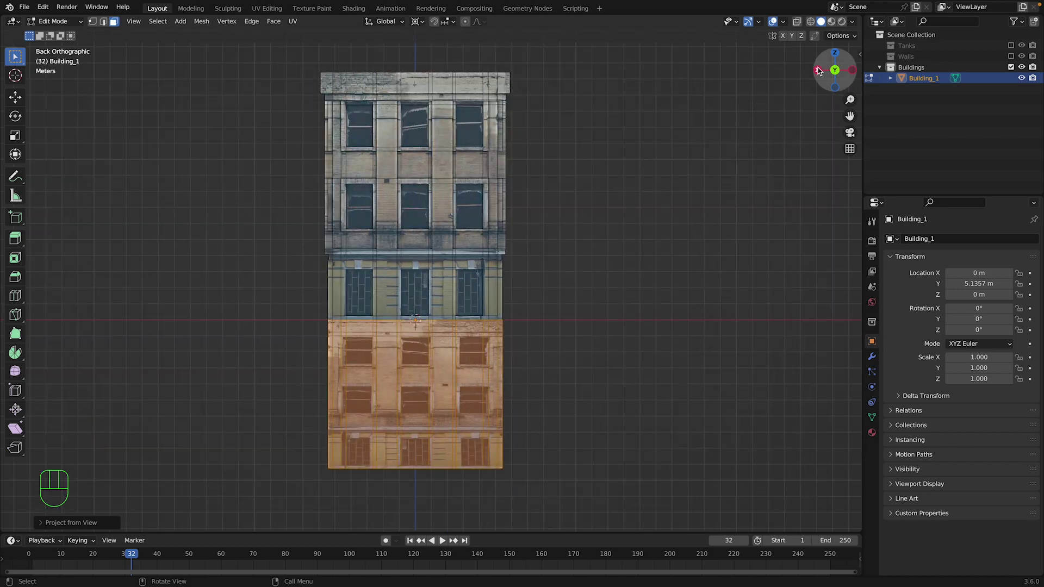
{"action": "left_click", "coordinate": [835, 69]}
{"action": "left_click", "coordinate": [853, 71]}
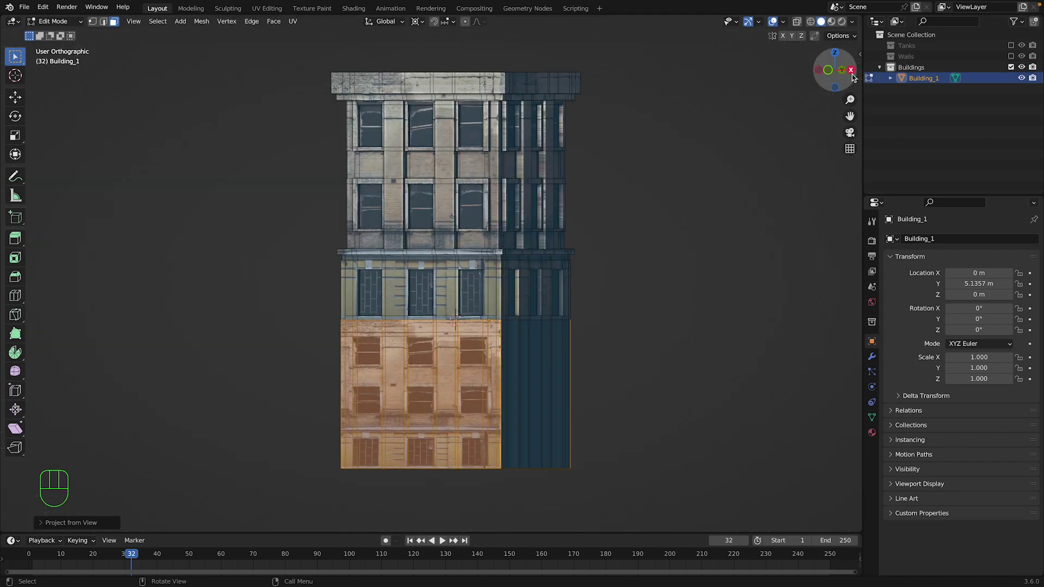
{"action": "key", "text": "shift+z"}
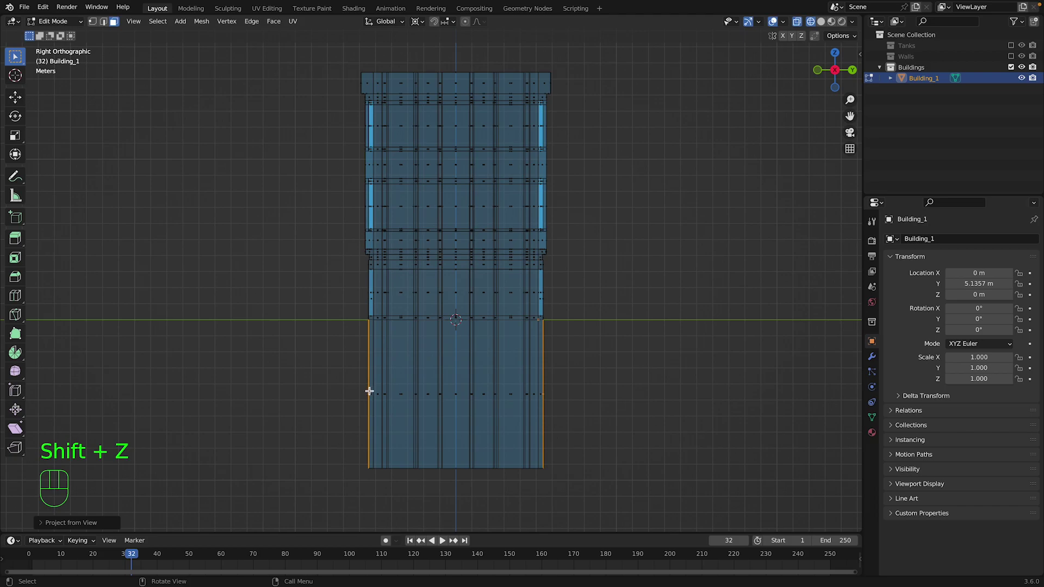
{"action": "left_click_drag", "start_coordinate": [369, 391], "coordinate": [542, 402]}
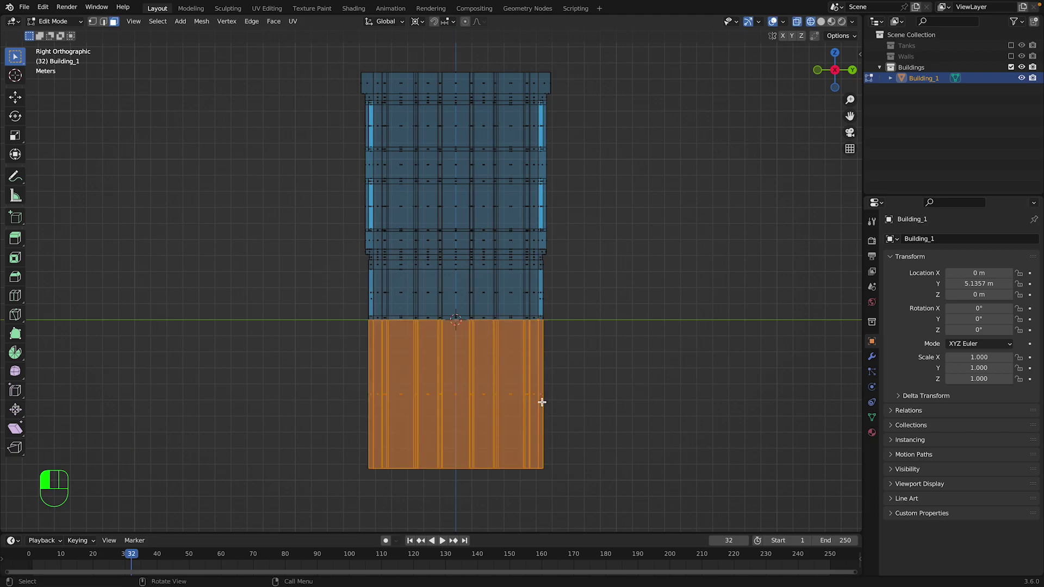
{"action": "key", "text": "u"}
{"action": "left_click", "coordinate": [551, 326]}
{"action": "key", "text": "Tab"}
{"action": "key", "text": "shift+z"}
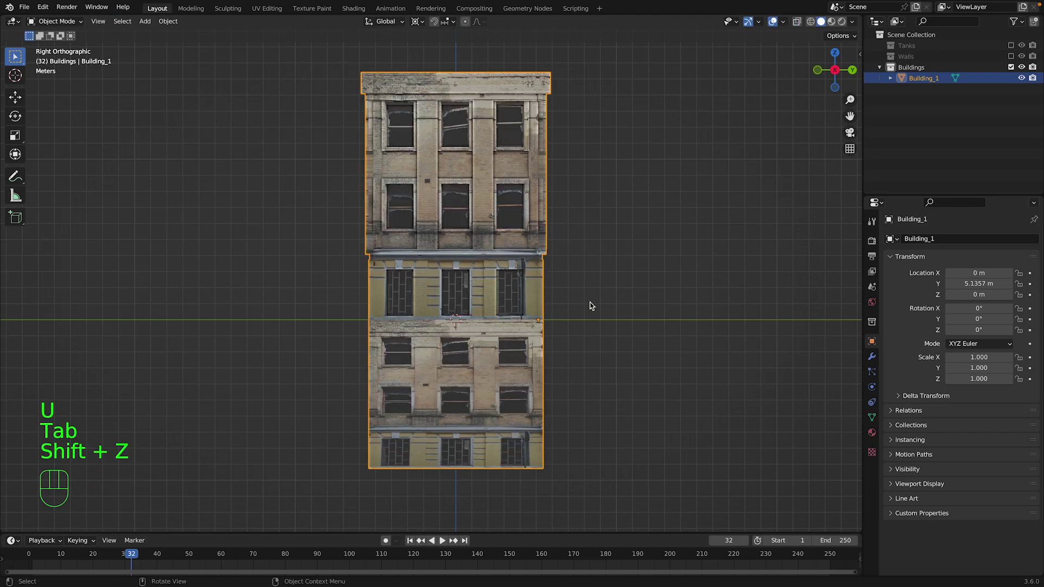
{"action": "key", "text": "Tab"}
{"action": "key", "text": "Tab"}
{"action": "left_click_drag", "start_coordinate": [824, 74], "coordinate": [783, 90]}
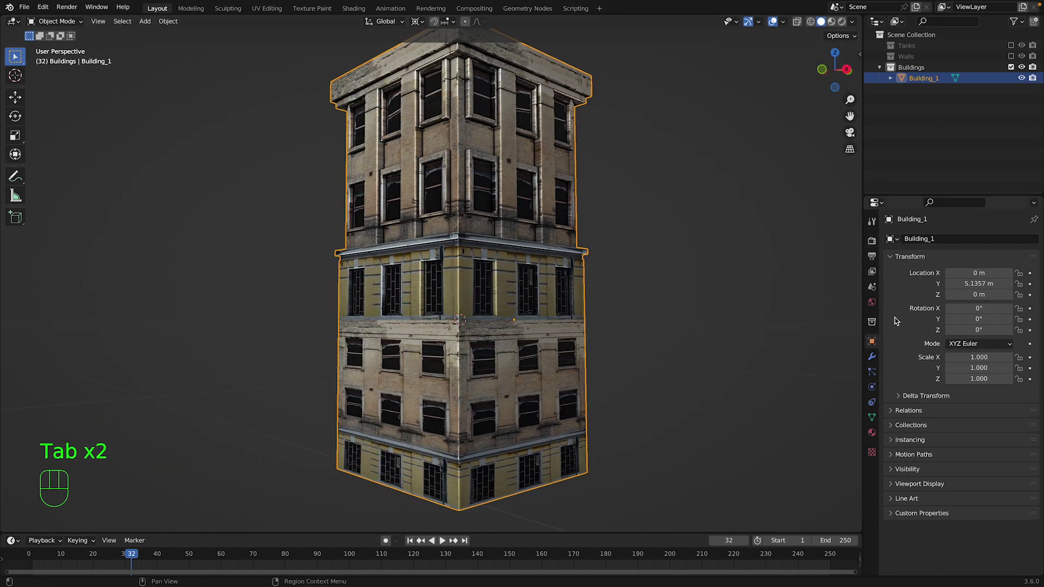
Add a second material slot to the building and link the existing Concrete material to it.
{"action": "left_click", "coordinate": [872, 433]}
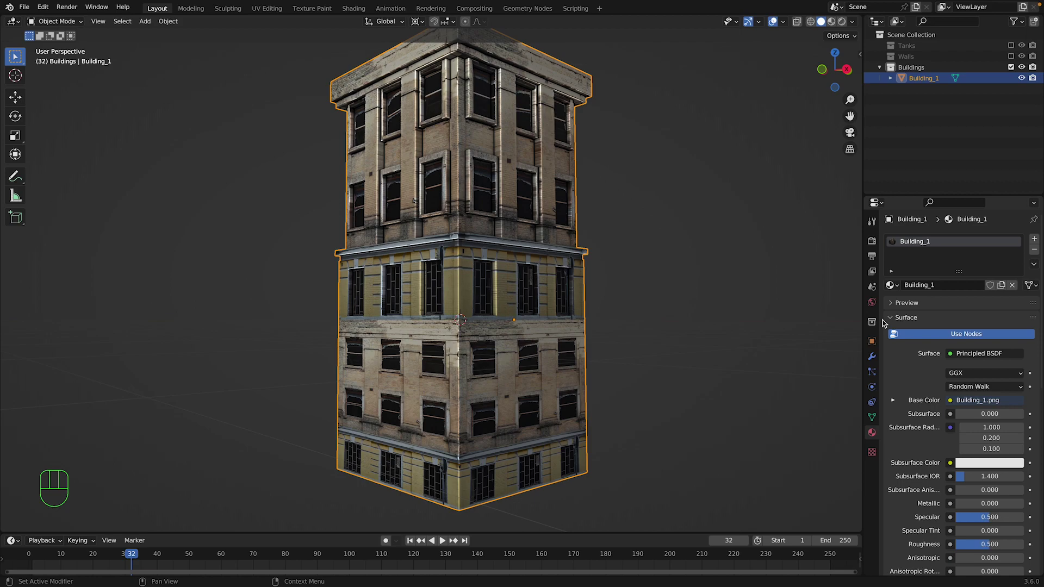
{"action": "left_click", "coordinate": [1034, 239]}
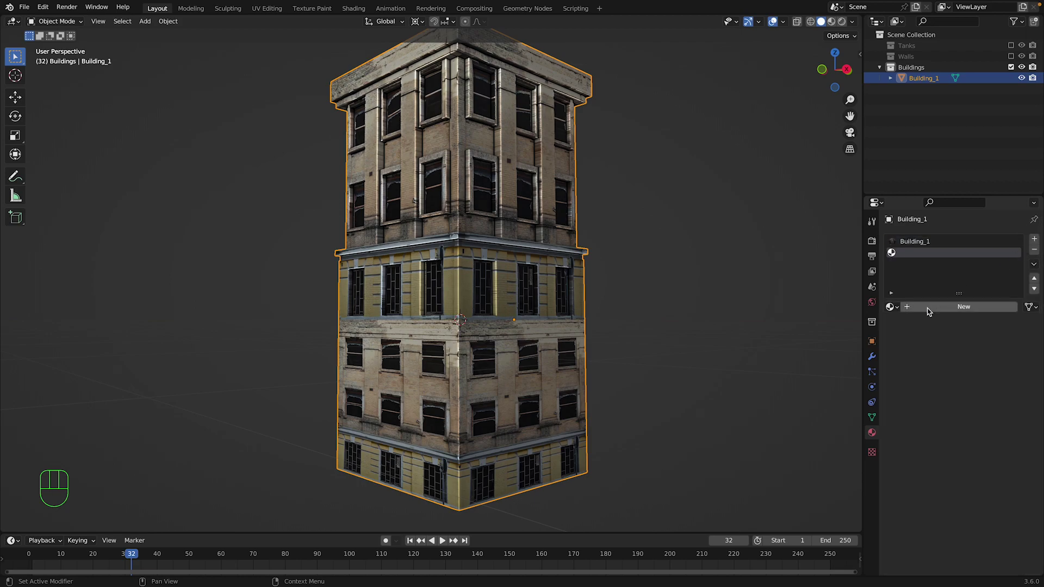
{"action": "left_click_drag", "start_coordinate": [892, 307], "coordinate": [913, 378]}
Select the faces on all sides of the extruded base in Edit Mode and assign the Concrete material to them.
{"action": "key", "text": "Tab"}
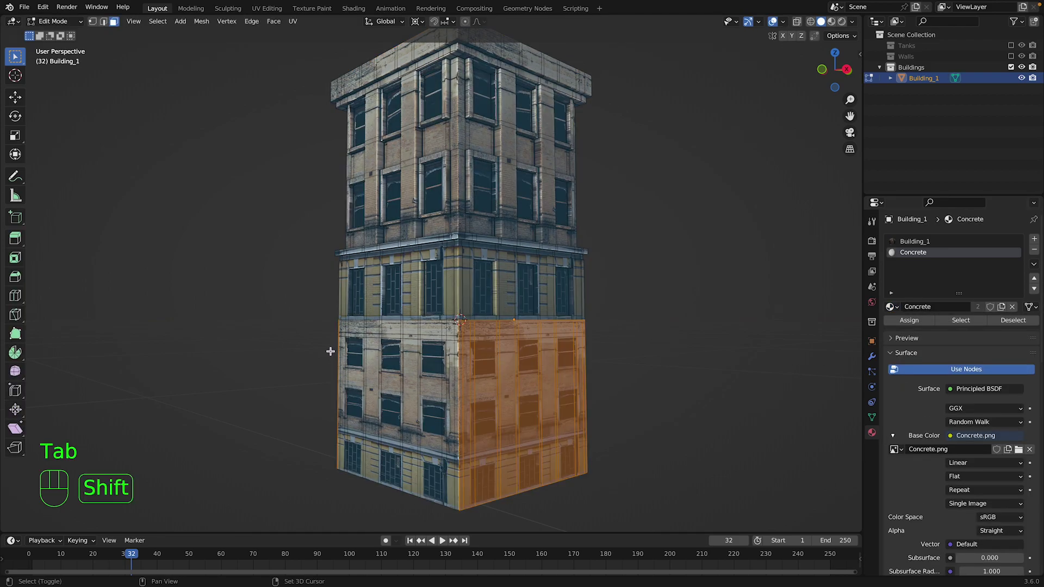
{"action": "key", "text": "shift+z"}
{"action": "mouse_move", "coordinate": [252, 358]}
{"action": "left_mouse_down"}
{"action": "mouse_move", "coordinate": [532, 442]}
{"action": "mouse_move", "coordinate": [660, 499]}
{"action": "mouse_move", "coordinate": [661, 513]}
{"action": "left_mouse_up"}
{"action": "key", "text": "shift+z"}
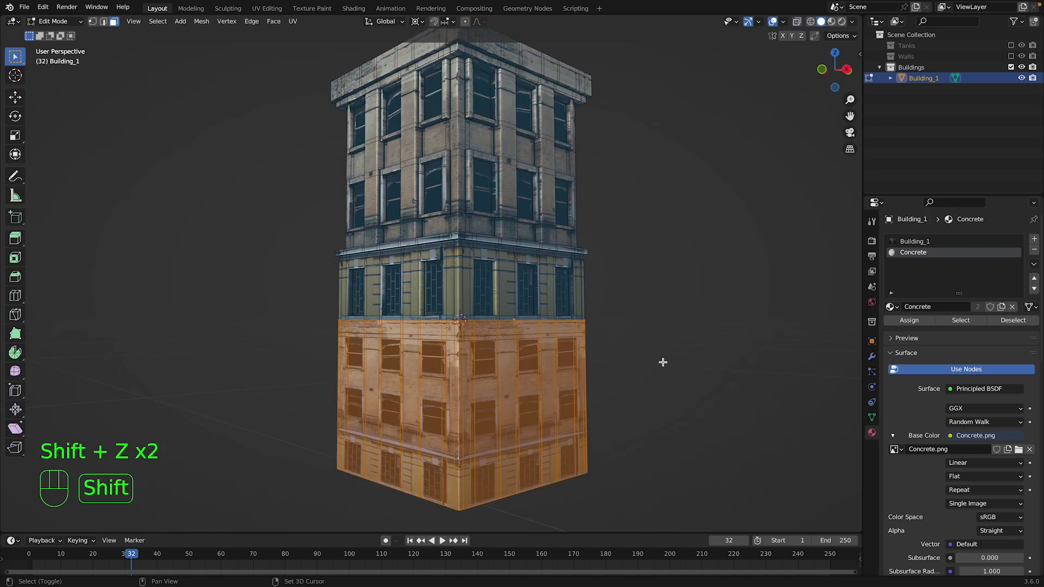
{"action": "left_click", "coordinate": [909, 320]}
{"action": "key", "text": "Tab"}
{"action": "left_click_drag", "start_coordinate": [835, 69], "coordinate": [859, 304]}
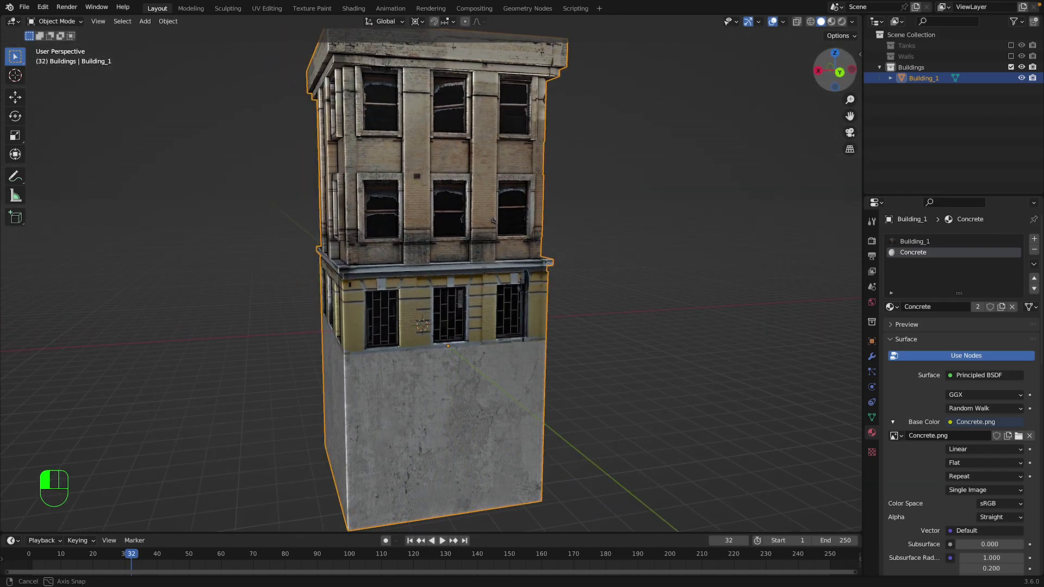
Add a third material slot to the building with a new material named Bricks.
{"action": "left_click", "coordinate": [1034, 241]}
{"action": "left_click", "coordinate": [890, 307]}
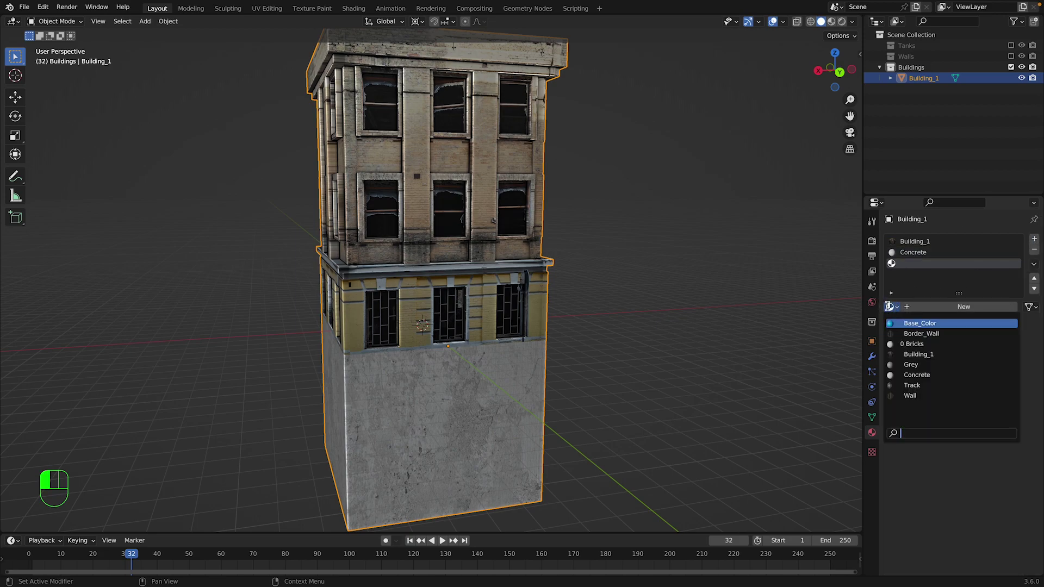
{"action": "left_click", "coordinate": [908, 307]}
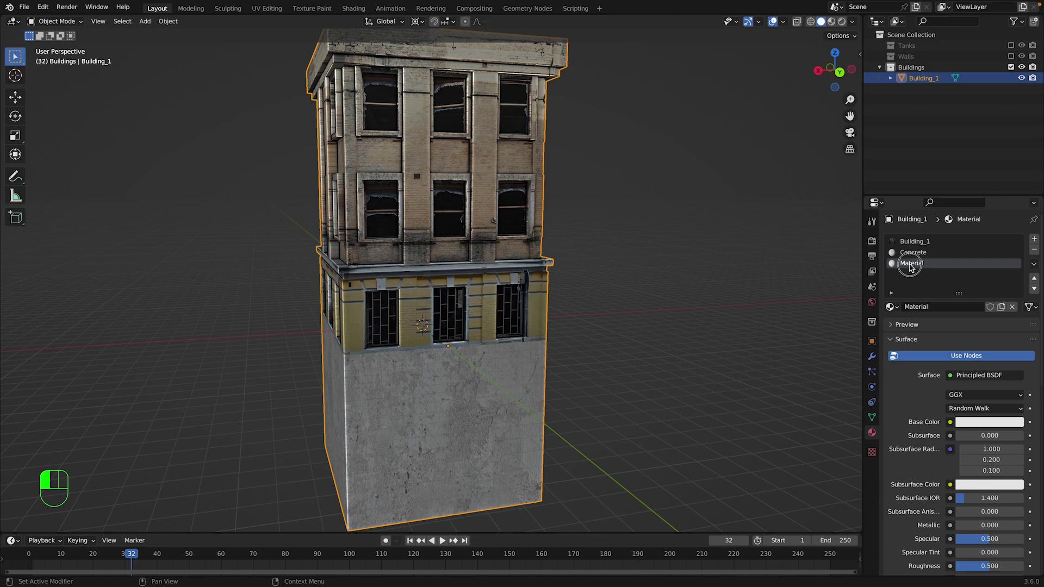
{"action": "type", "text": "Bricks"}
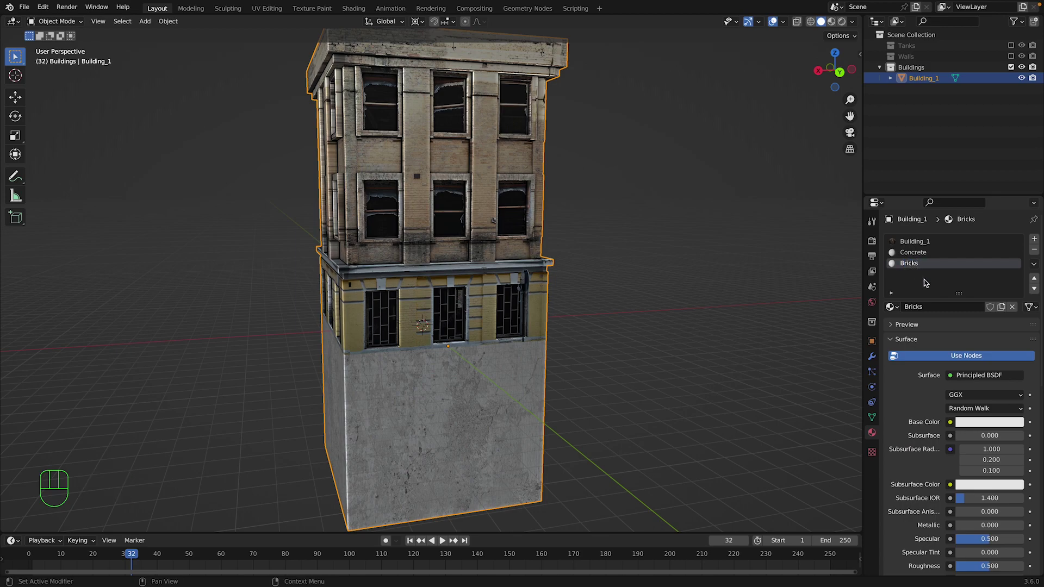
Set the Bricks material's Base Color to an image texture using Bricks.png, and return to Edit Mode.
{"action": "left_click", "coordinate": [952, 424]}
{"action": "left_click", "coordinate": [729, 340]}
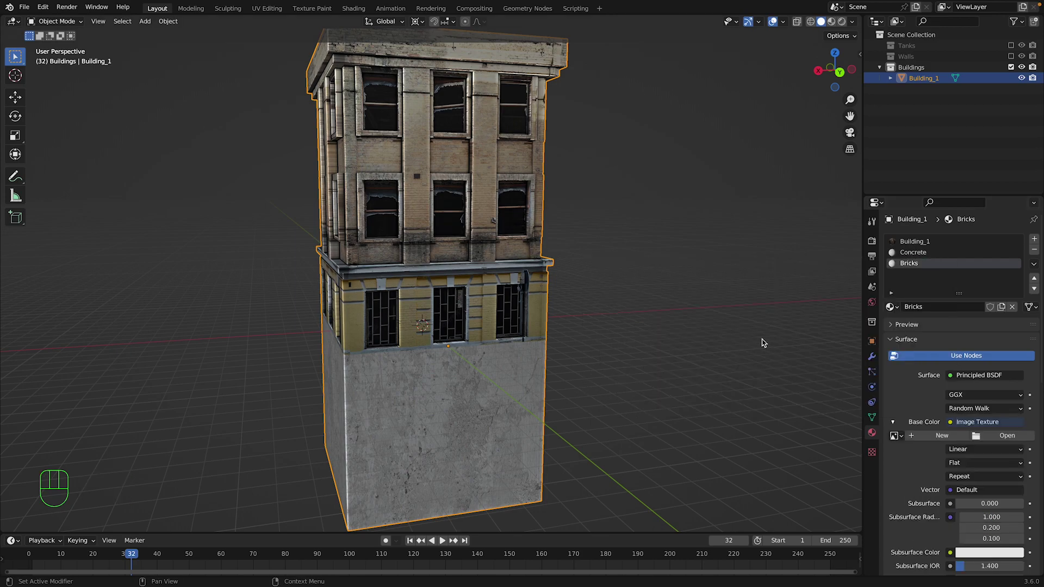
{"action": "left_click", "coordinate": [1008, 436]}
{"action": "scroll", "coordinate": [416, 294], "scroll_direction": "down", "scroll_amount": 3}
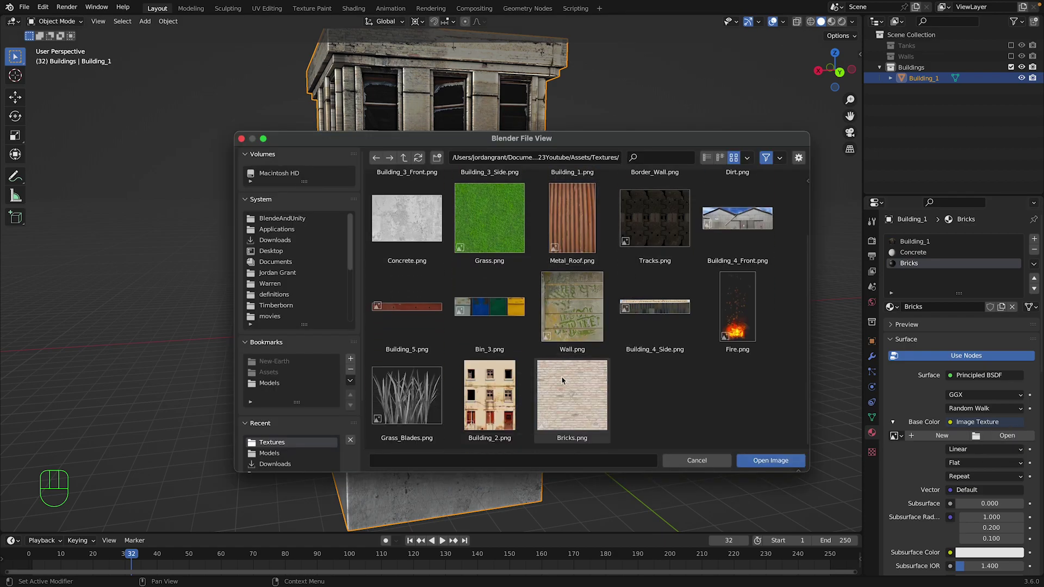
{"action": "double_click", "coordinate": [563, 377]}
{"action": "key", "text": "Tab"}
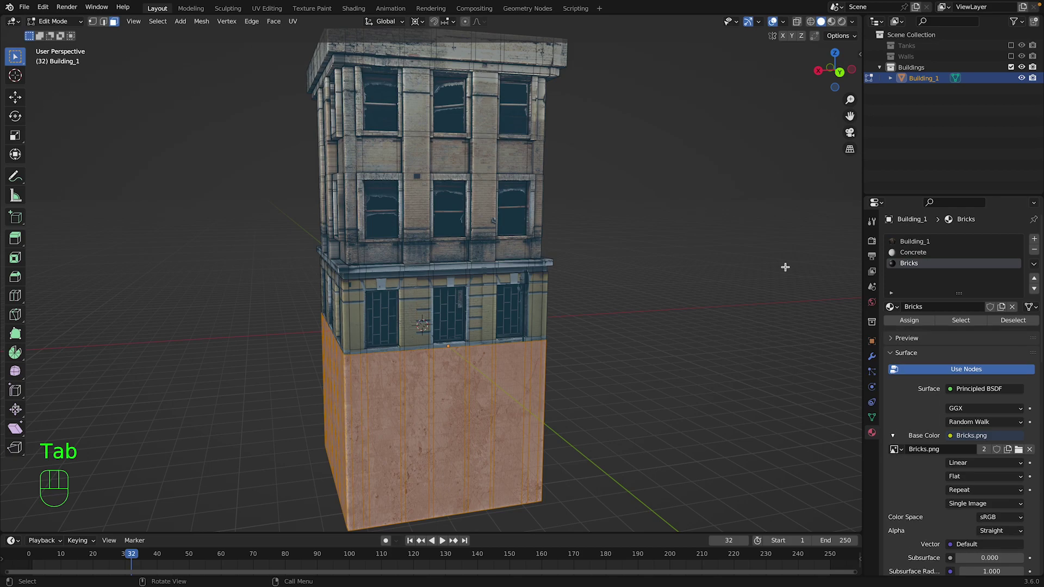
Try assigning the Bricks material to the side faces of the extruded base and undo the assignment.
{"action": "left_click", "coordinate": [918, 321]}
{"action": "key", "text": "Tab"}
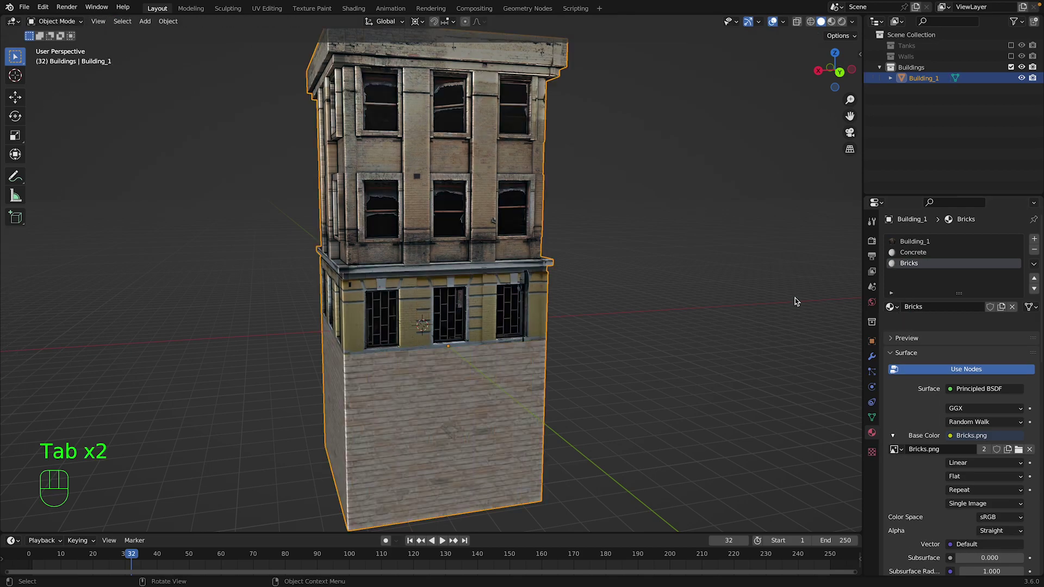
{"action": "key", "text": "super+z"}
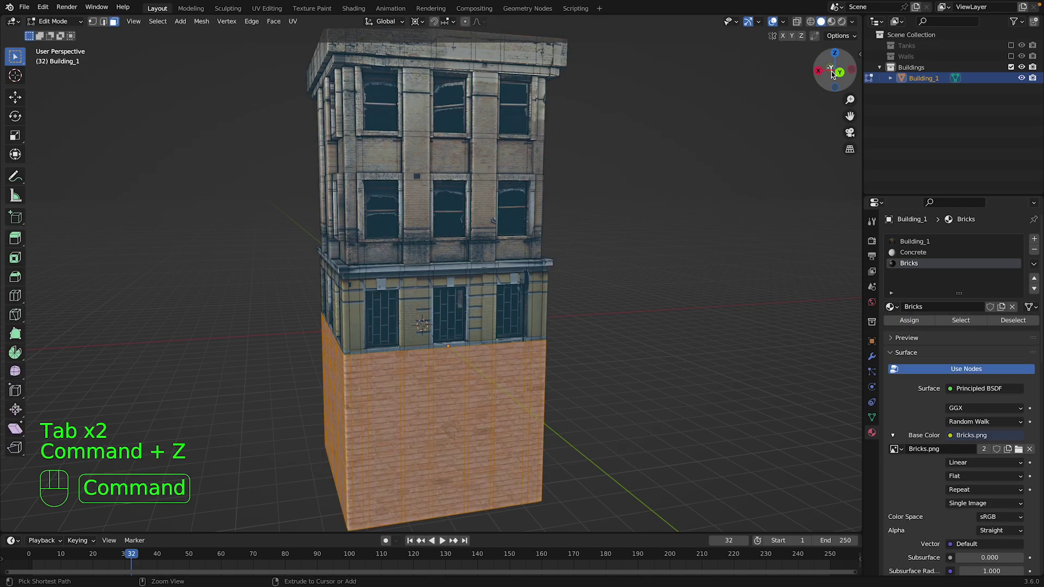
{"action": "key", "text": "super+z"}
Assign the Bricks material to the building's roof face.
{"action": "left_click_drag", "start_coordinate": [831, 71], "coordinate": [832, 103]}
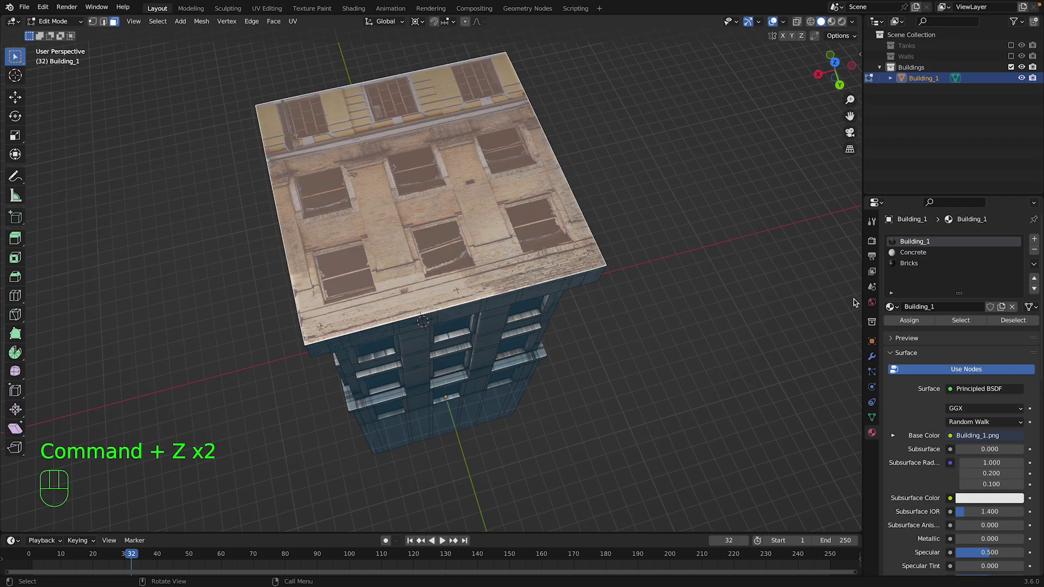
{"action": "left_click", "coordinate": [925, 254]}
{"action": "left_click", "coordinate": [919, 264]}
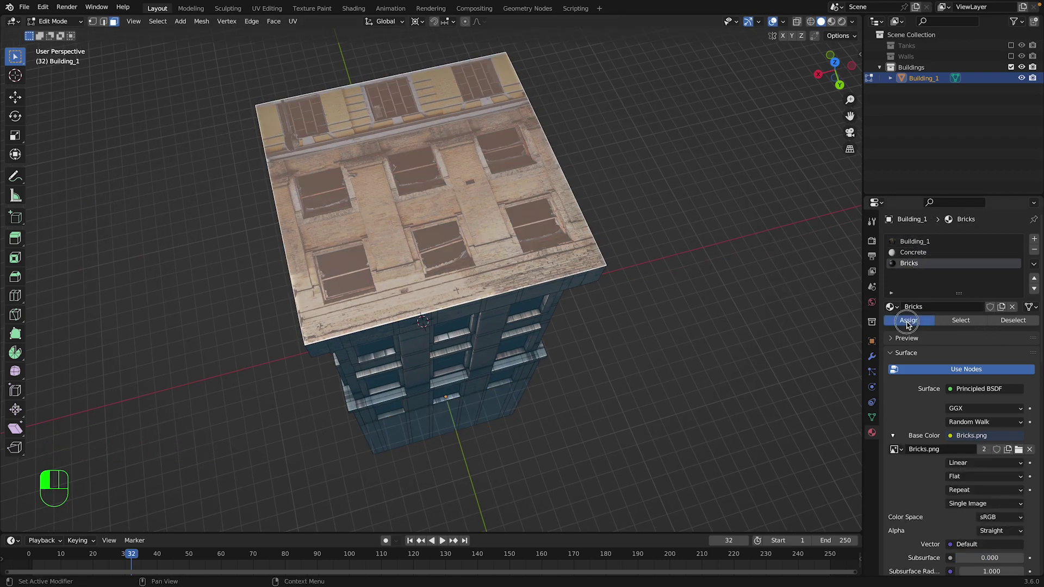
{"action": "left_click", "coordinate": [907, 321]}
Project the roof face's UVs from the top orthographic view and return to Object Mode.
{"action": "left_click", "coordinate": [835, 62]}
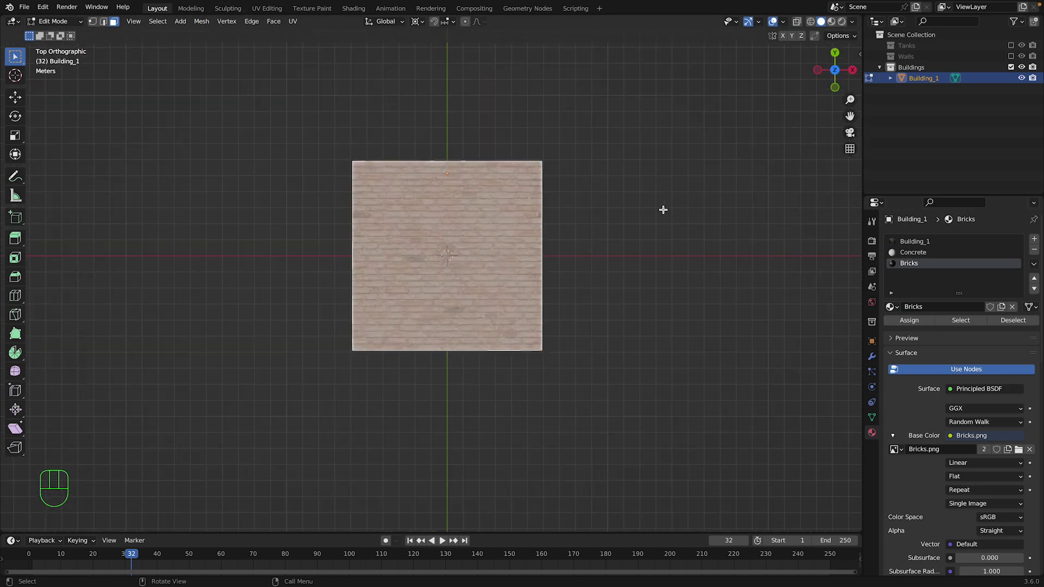
{"action": "key", "text": "u"}
{"action": "left_click", "coordinate": [658, 200]}
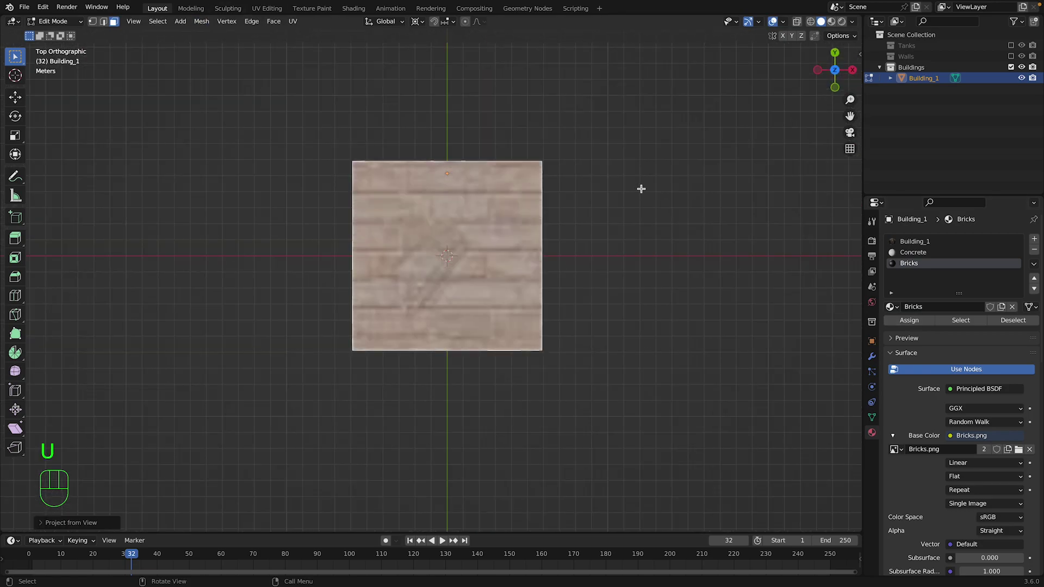
{"action": "scroll", "coordinate": [523, 148], "scroll_direction": "down", "scroll_amount": 5}
{"action": "key", "text": "u"}
{"action": "left_click", "coordinate": [700, 277]}
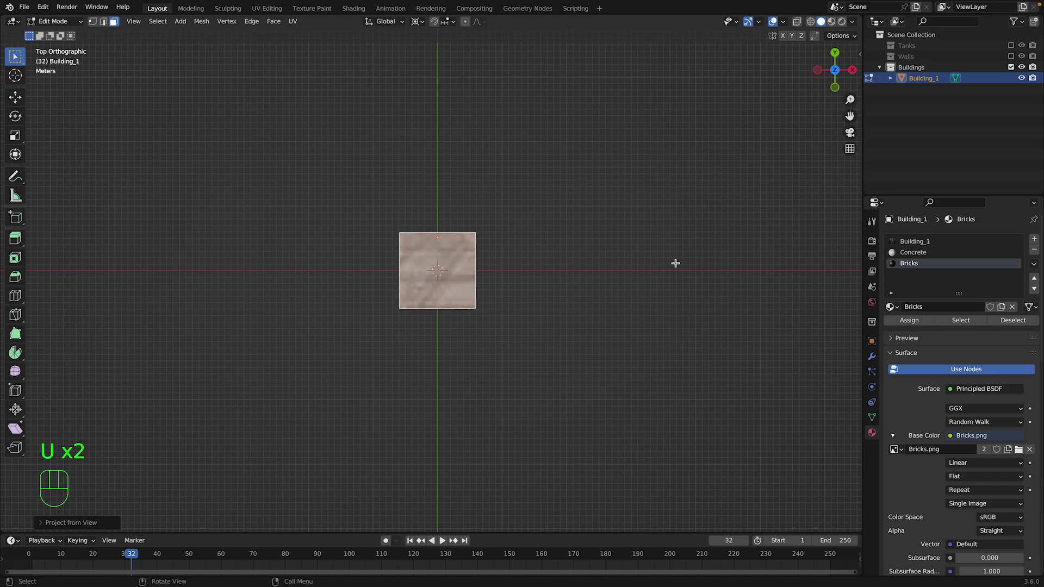
{"action": "key", "text": "u"}
{"action": "left_click", "coordinate": [670, 273]}
{"action": "scroll", "coordinate": [587, 235], "scroll_direction": "up", "scroll_amount": 2}
{"action": "scroll", "coordinate": [585, 235], "scroll_direction": "up", "scroll_amount": 4}
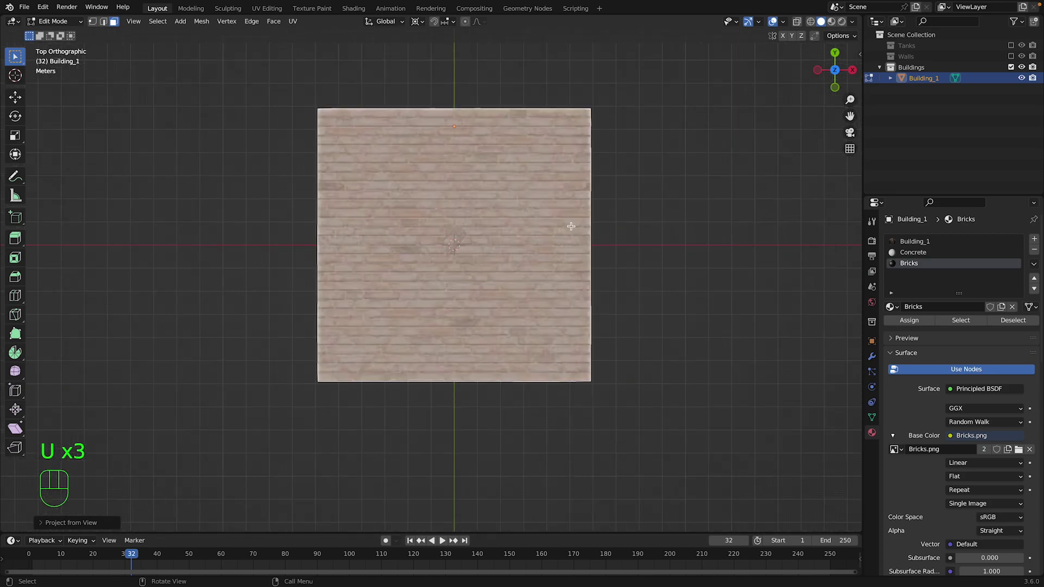
{"action": "key", "text": "Tab"}
{"action": "left_click_drag", "start_coordinate": [835, 71], "coordinate": [832, 30]}
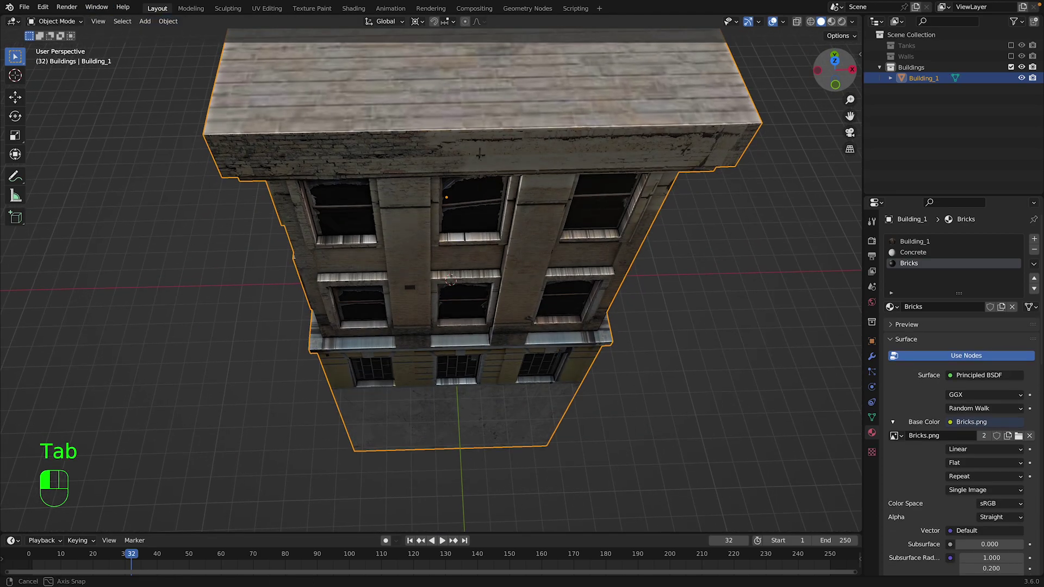
{"action": "scroll", "coordinate": [801, 119], "scroll_direction": "down", "scroll_amount": 3}
{"action": "left_click_drag", "start_coordinate": [834, 70], "coordinate": [814, 77]}
Switch to the UV Editing workspace with the building in Edit Mode and hide the 3D view's sidebar.
{"action": "left_click", "coordinate": [267, 8]}
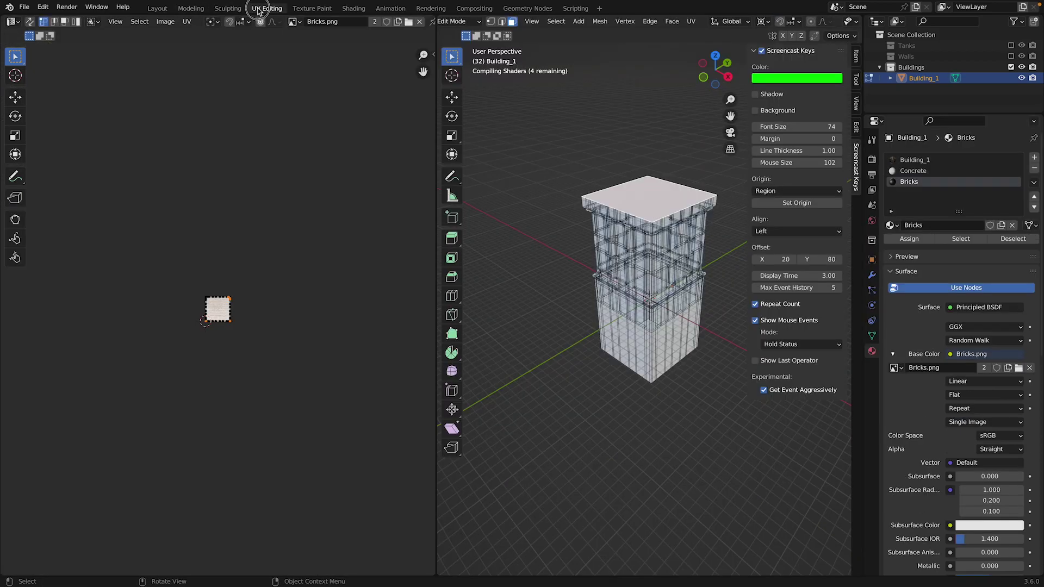
{"action": "left_click", "coordinate": [158, 8]}
{"action": "left_click", "coordinate": [267, 9]}
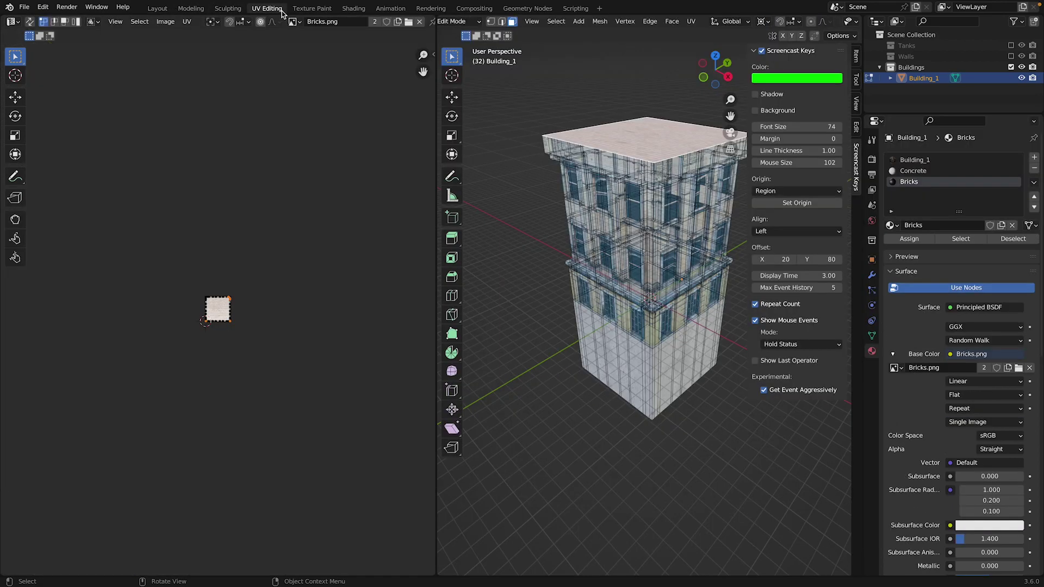
{"action": "scroll", "coordinate": [679, 217], "scroll_direction": "up", "scroll_amount": 3}
{"action": "left_click_drag", "start_coordinate": [733, 117], "coordinate": [786, 66]}
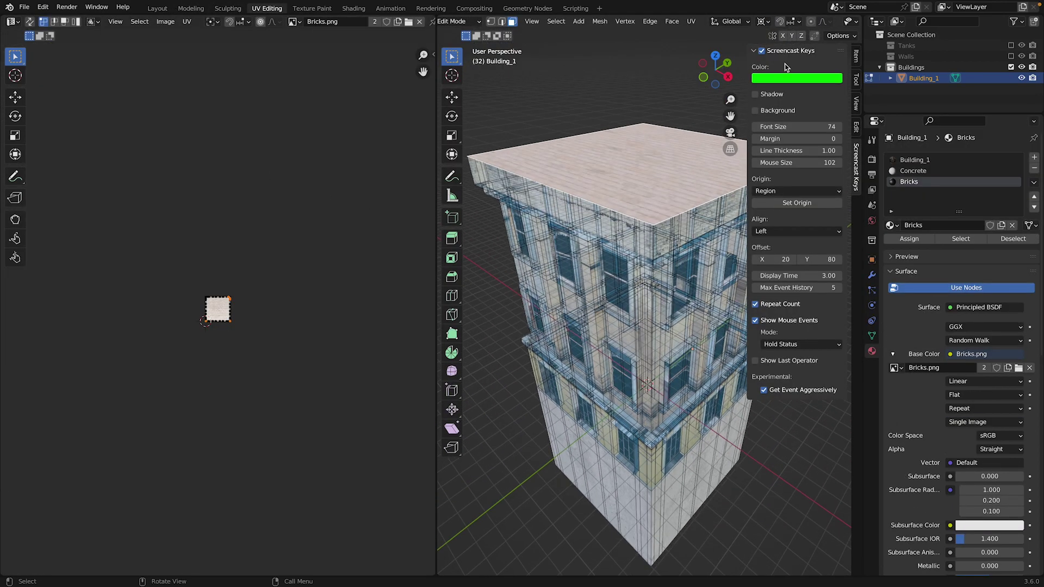
{"action": "left_click", "coordinate": [854, 55]}
{"action": "key", "text": "n"}
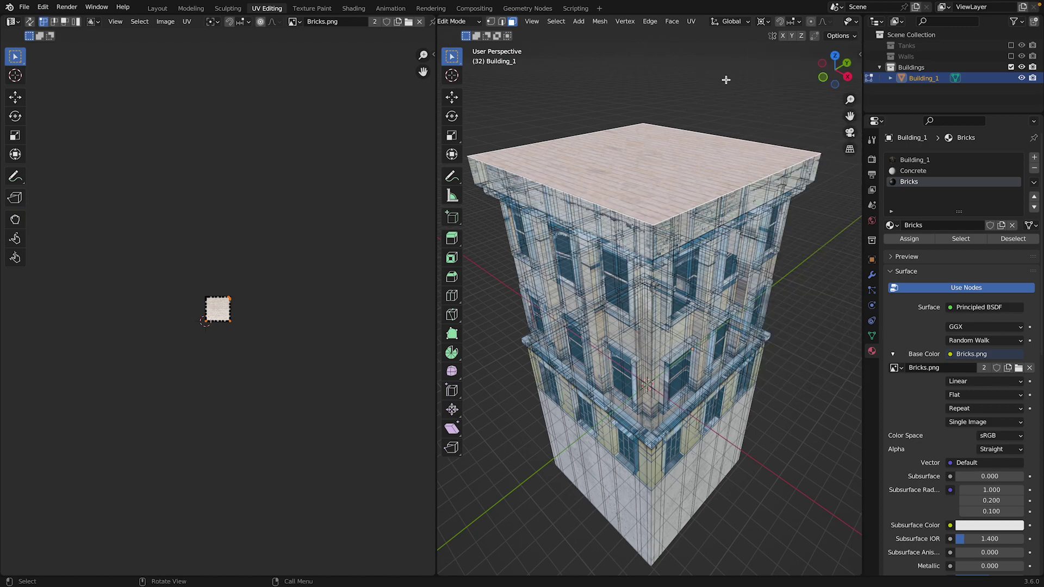
Scale up the roof face's UVs in the UV editor so the brick texture repeats more densely.
{"action": "left_click_drag", "start_coordinate": [833, 70], "coordinate": [830, 97]}
{"action": "key", "text": "s"}
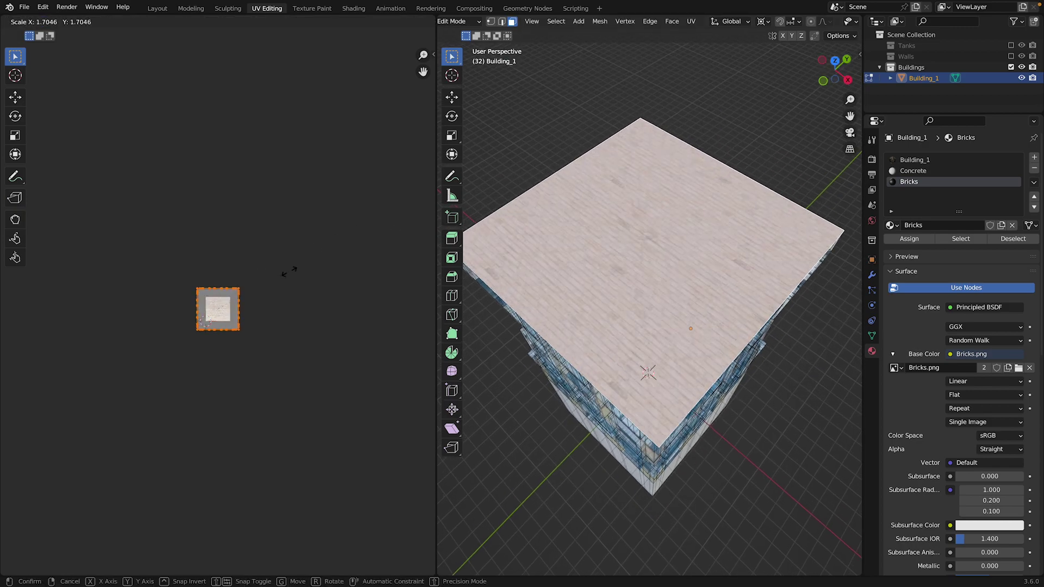
{"action": "left_click", "coordinate": [345, 261]}
Save the file in Object Mode and return to the Layout workspace.
{"action": "key", "text": "Tab"}
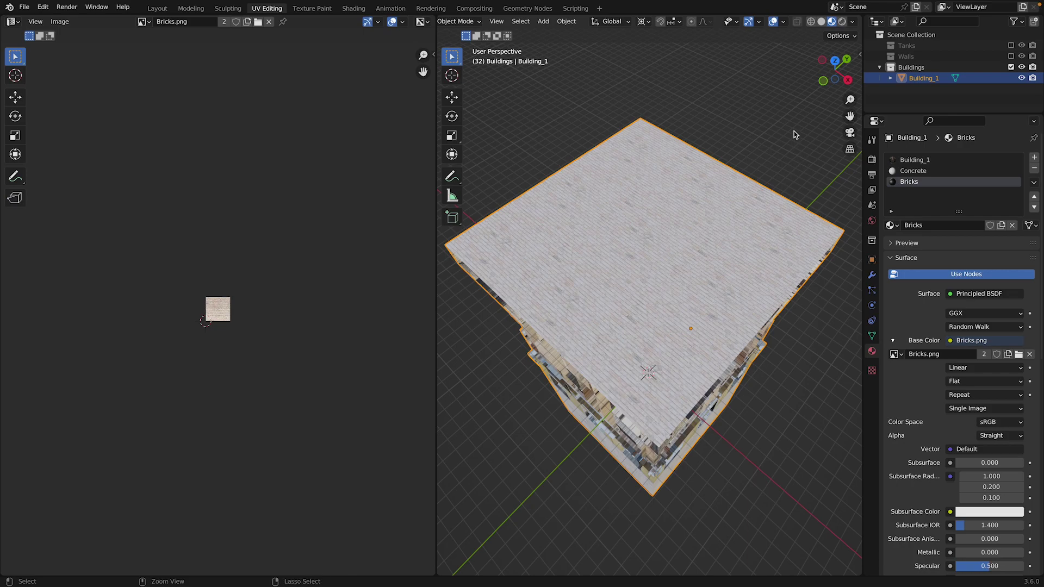
{"action": "key", "text": "ctrl+s"}
{"action": "left_click", "coordinate": [166, 9]}
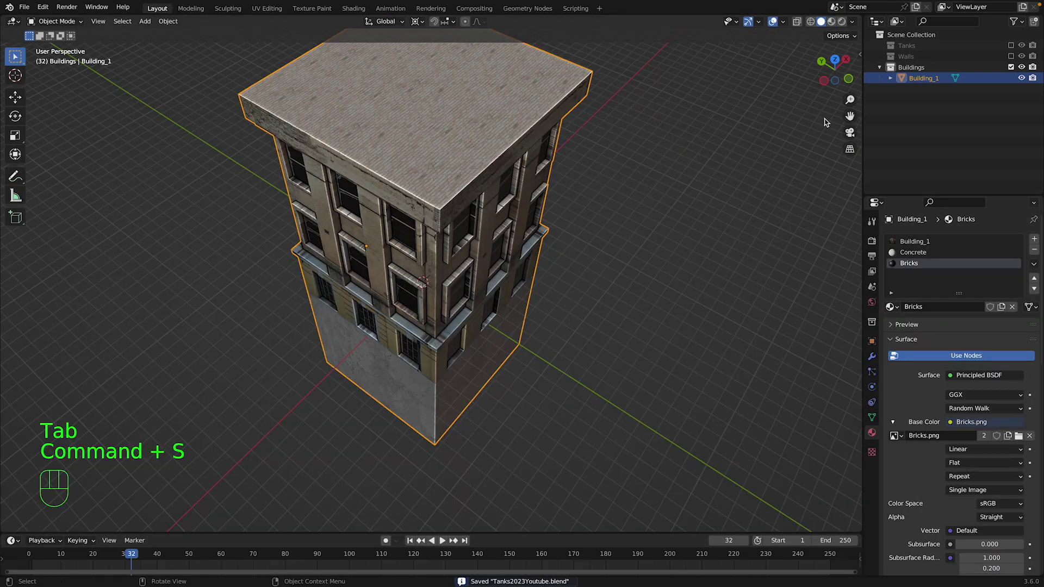
Inspect the textured building's walls, base and roof from several sides.
{"action": "left_click_drag", "start_coordinate": [851, 116], "coordinate": [859, 213]}
{"action": "left_click_drag", "start_coordinate": [837, 71], "coordinate": [869, 38]}
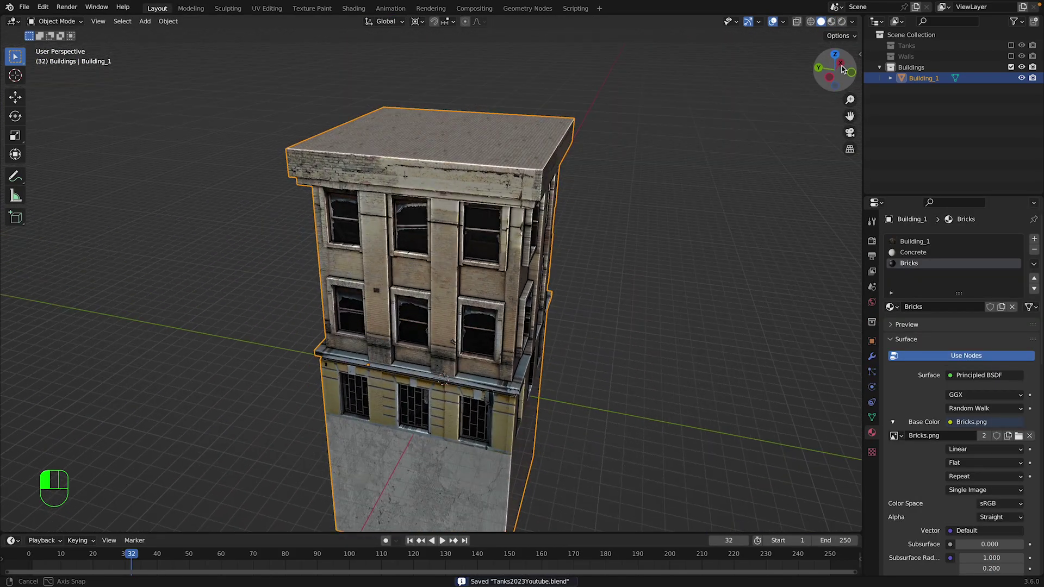
{"action": "left_click", "coordinate": [748, 105]}
{"action": "scroll", "coordinate": [779, 96], "scroll_direction": "down", "scroll_amount": 2}
{"action": "left_click_drag", "start_coordinate": [833, 72], "coordinate": [498, 147]}
{"action": "scroll", "coordinate": [780, 105], "scroll_direction": "up", "scroll_amount": 2}
{"action": "scroll", "coordinate": [780, 105], "scroll_direction": "up", "scroll_amount": 2}
{"action": "left_click_drag", "start_coordinate": [818, 80], "coordinate": [742, 166]}
Save the file and apply all transforms to the Building_1 object.
{"action": "left_click", "coordinate": [927, 77]}
{"action": "key", "text": "super+s"}
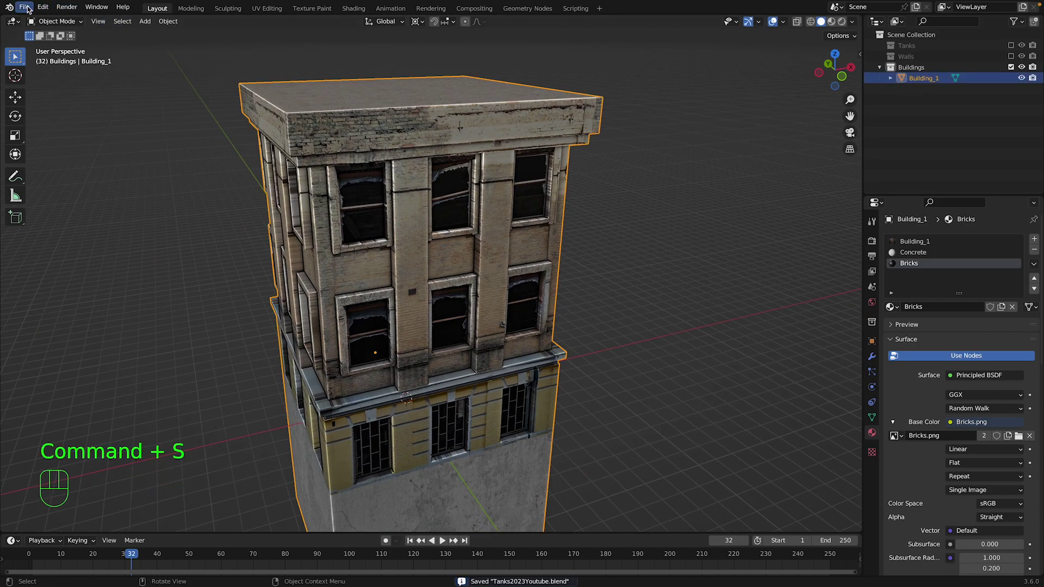
{"action": "key", "text": "n"}
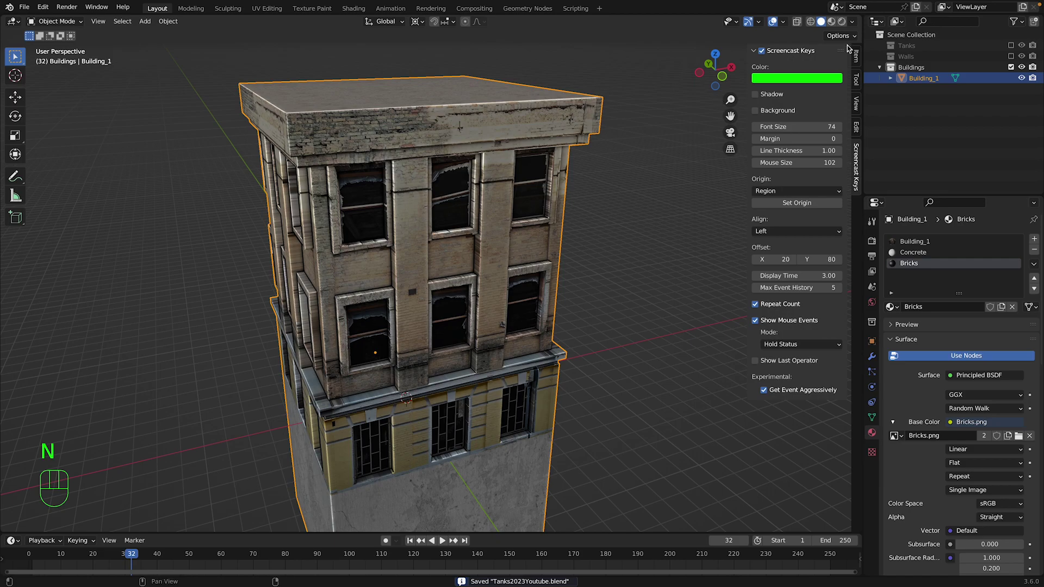
{"action": "key", "text": "super+a"}
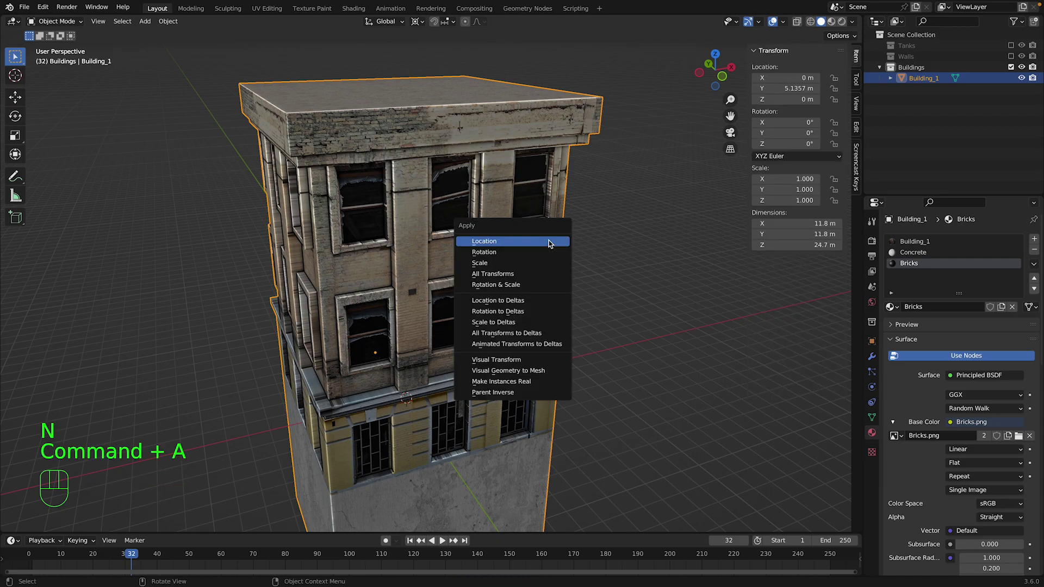
{"action": "left_click", "coordinate": [536, 275]}
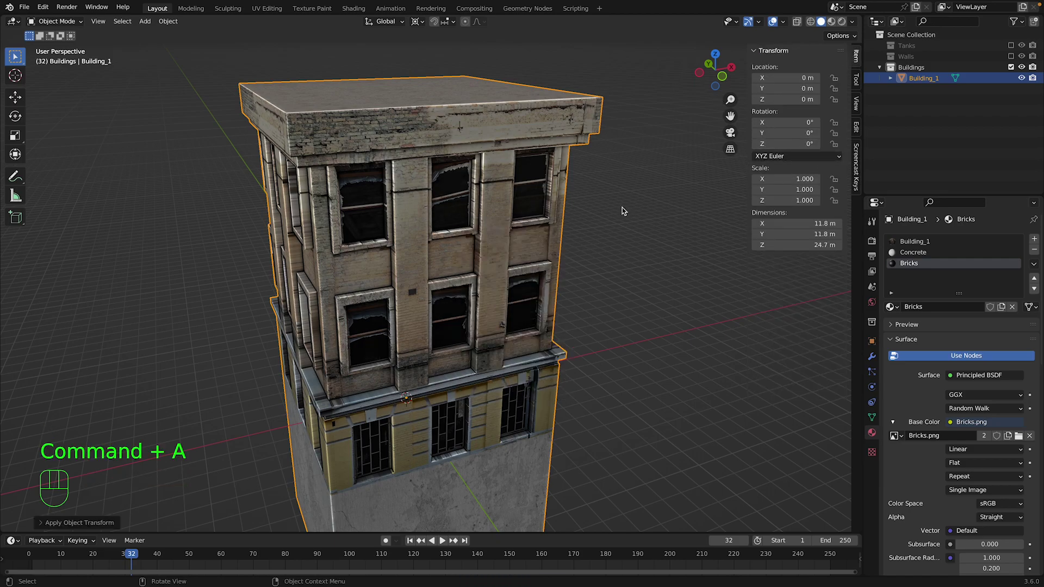
Show the building in front orthographic view and save the file again.
{"action": "scroll", "coordinate": [623, 210], "scroll_direction": "down", "scroll_amount": 5}
{"action": "left_click", "coordinate": [708, 63]}
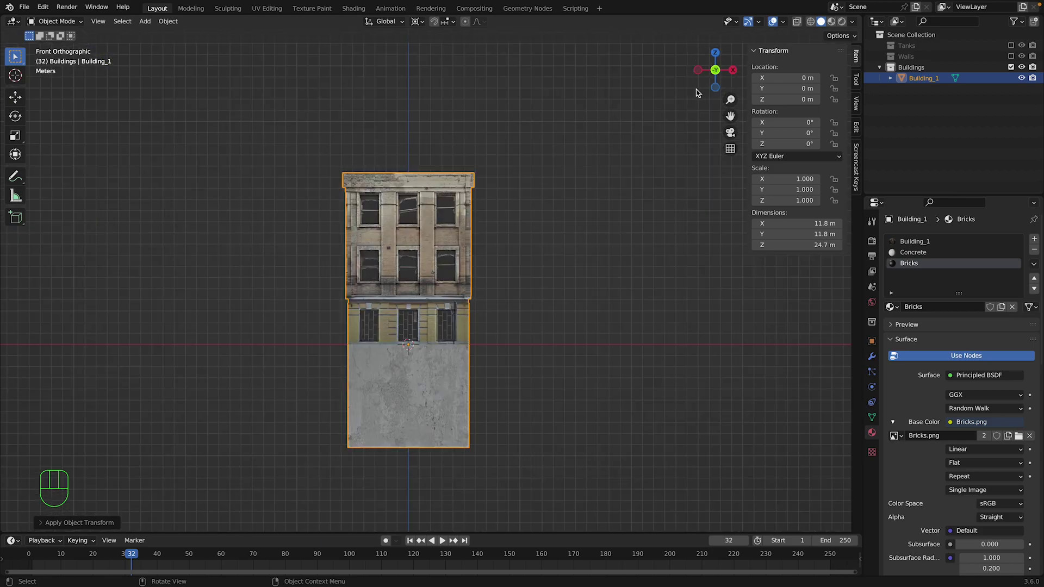
{"action": "left_click", "coordinate": [724, 69]}
{"action": "left_click", "coordinate": [724, 70]}
{"action": "scroll", "coordinate": [154, 112], "scroll_direction": "up", "scroll_amount": 2}
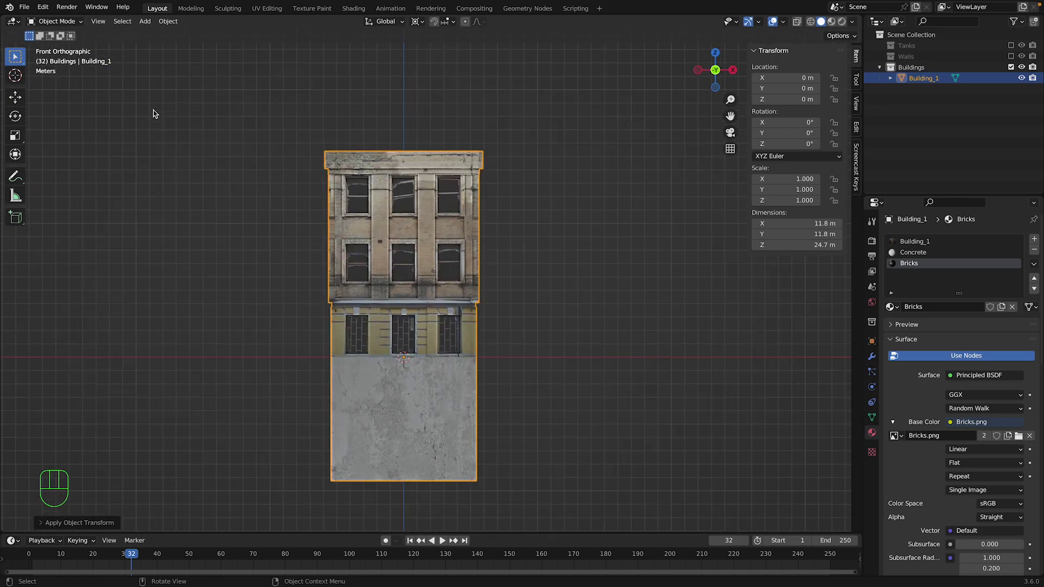
{"action": "key", "text": "super+s"}
Export the building to the Models folder as Building_1.fbx, limited to selected objects and with Apply Transform enabled.
{"action": "left_click", "coordinate": [25, 8]}
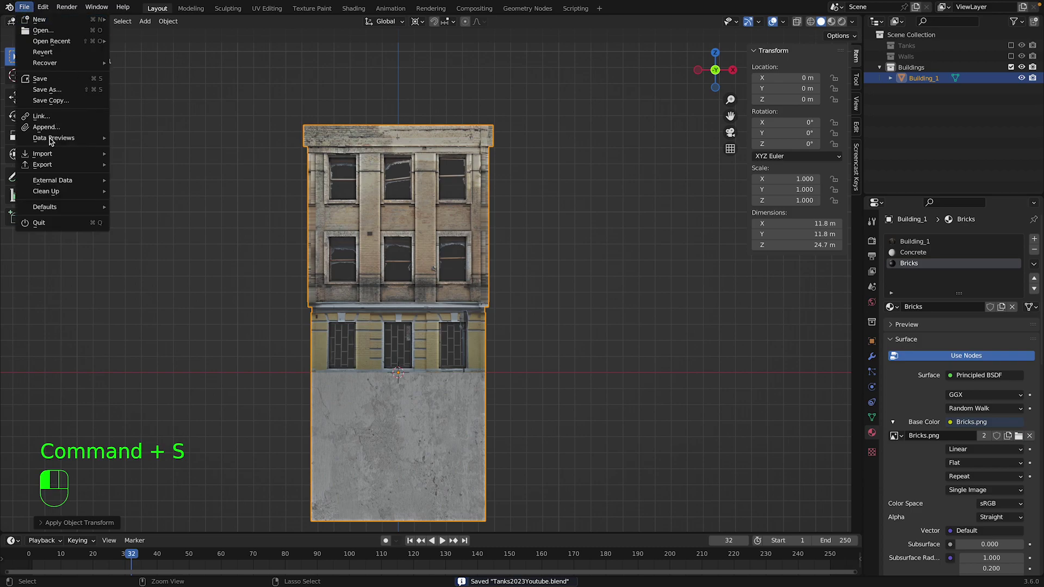
{"action": "mouse_move", "coordinate": [65, 164]}
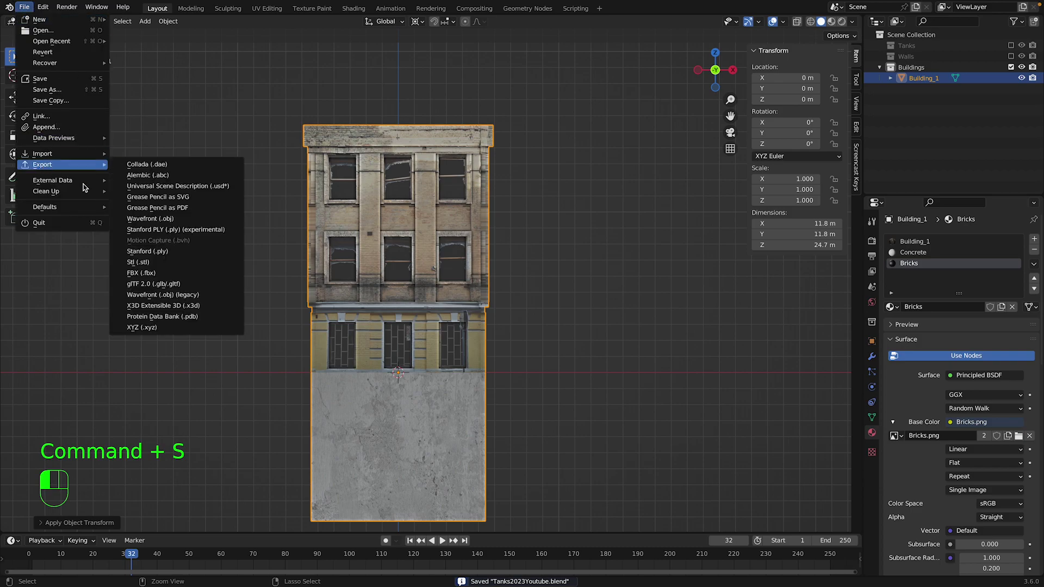
{"action": "left_click", "coordinate": [153, 272]}
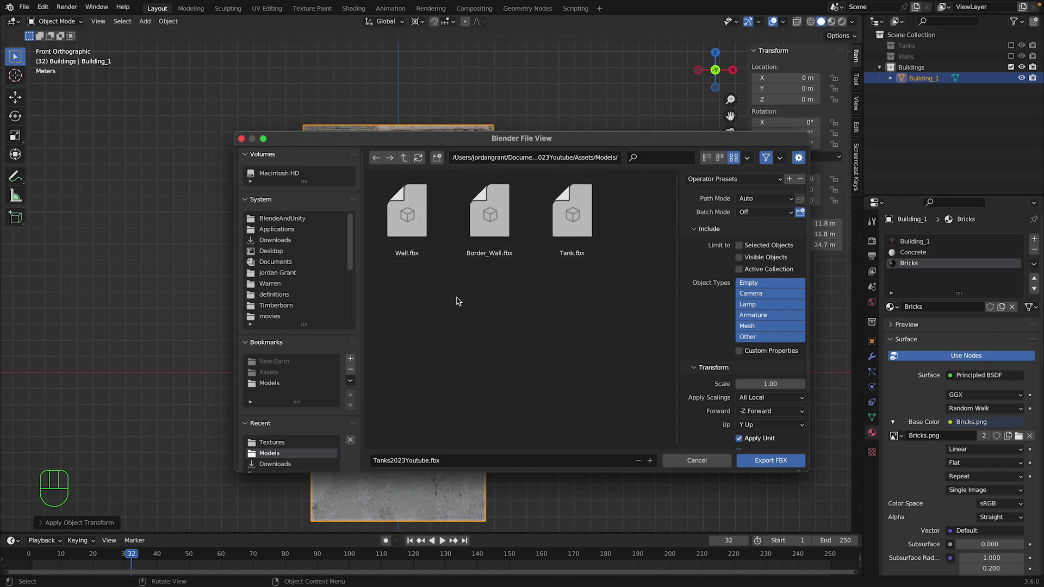
{"action": "left_click", "coordinate": [426, 461]}
{"action": "key", "text": "BackSpace"}
{"action": "scroll", "coordinate": [739, 252], "scroll_direction": "down", "scroll_amount": 3}
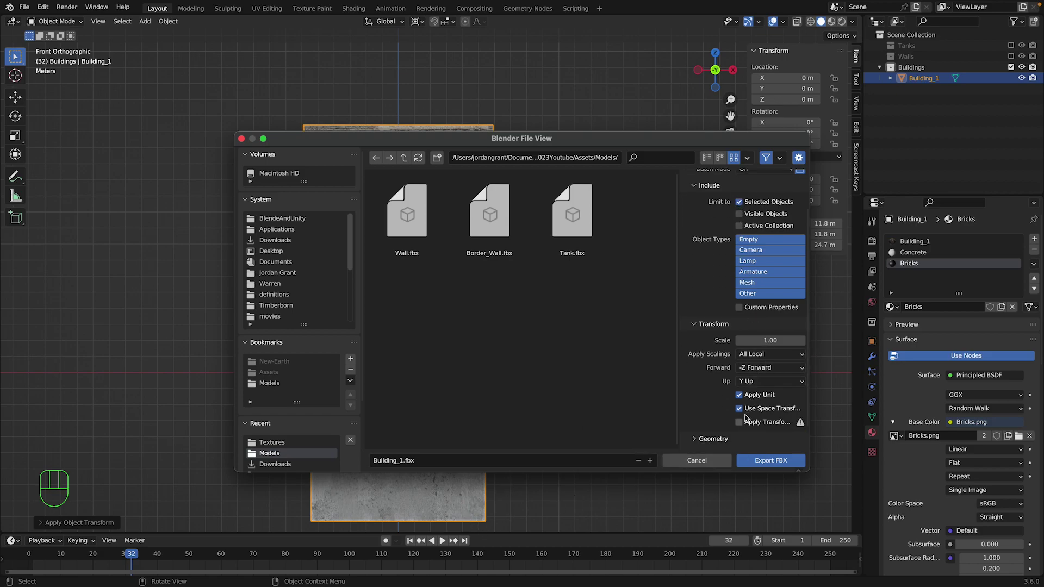
{"action": "left_click", "coordinate": [739, 423]}
{"action": "left_click", "coordinate": [767, 463]}
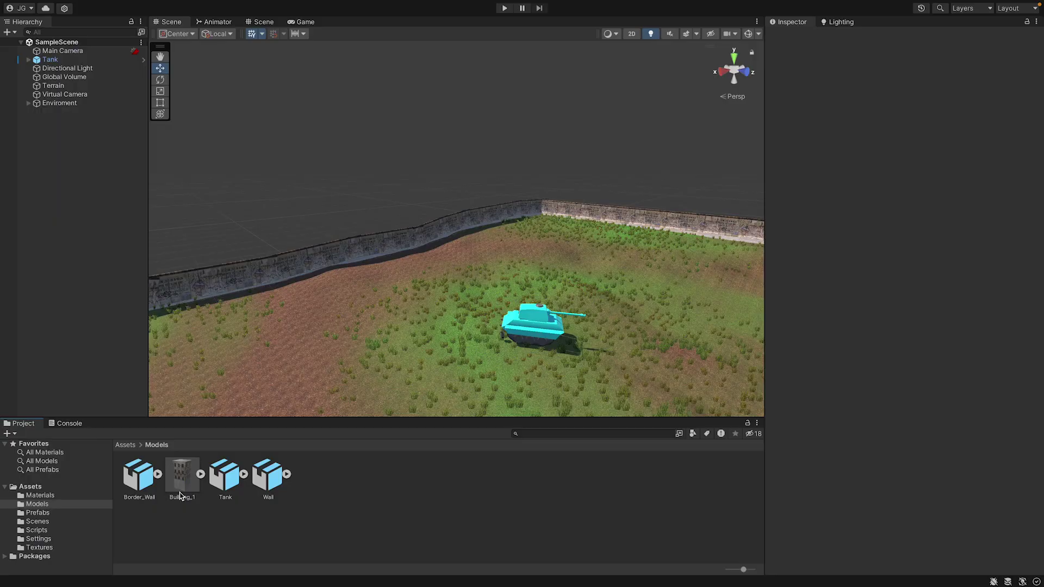
In Unity, duplicate the Bricks and Building_1 materials embedded in the Building_1 model as separate assets.
{"action": "left_click", "coordinate": [190, 482]}
{"action": "left_click", "coordinate": [201, 475]}
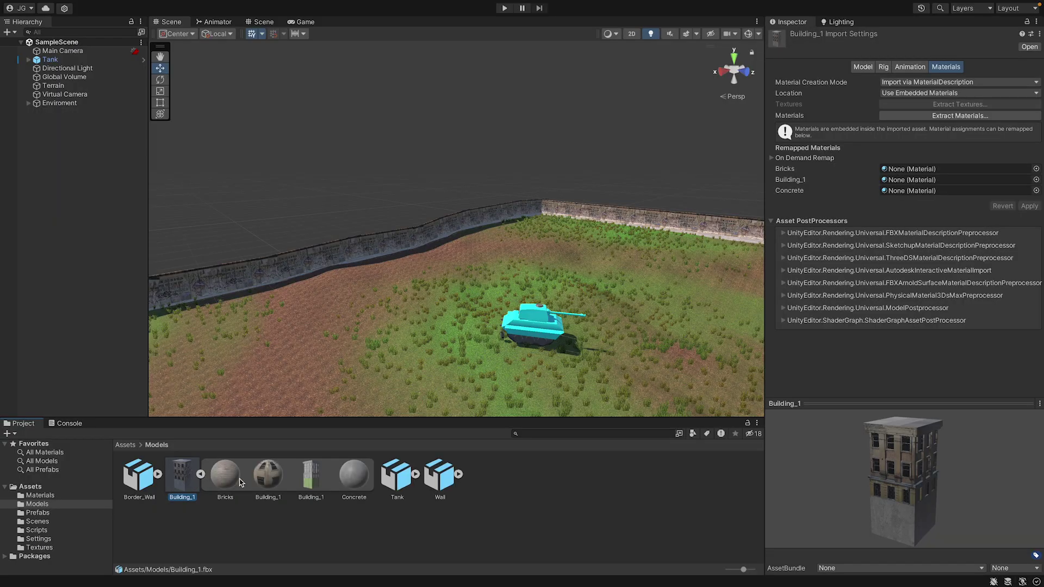
{"action": "left_click", "coordinate": [243, 482]}
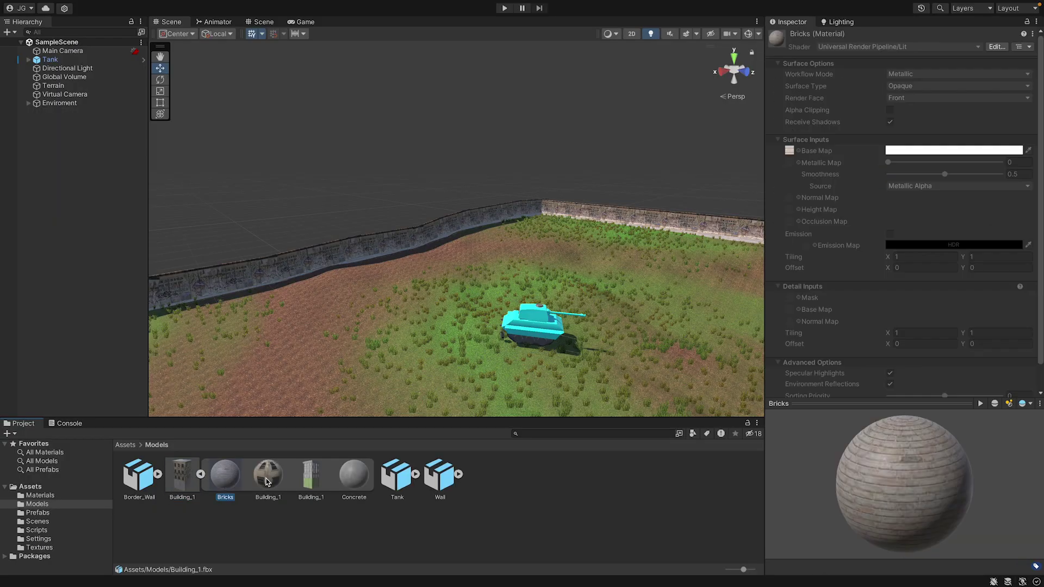
{"action": "left_click", "coordinate": [266, 481], "text": "ctrl"}
{"action": "key", "text": "ctrl+d"}
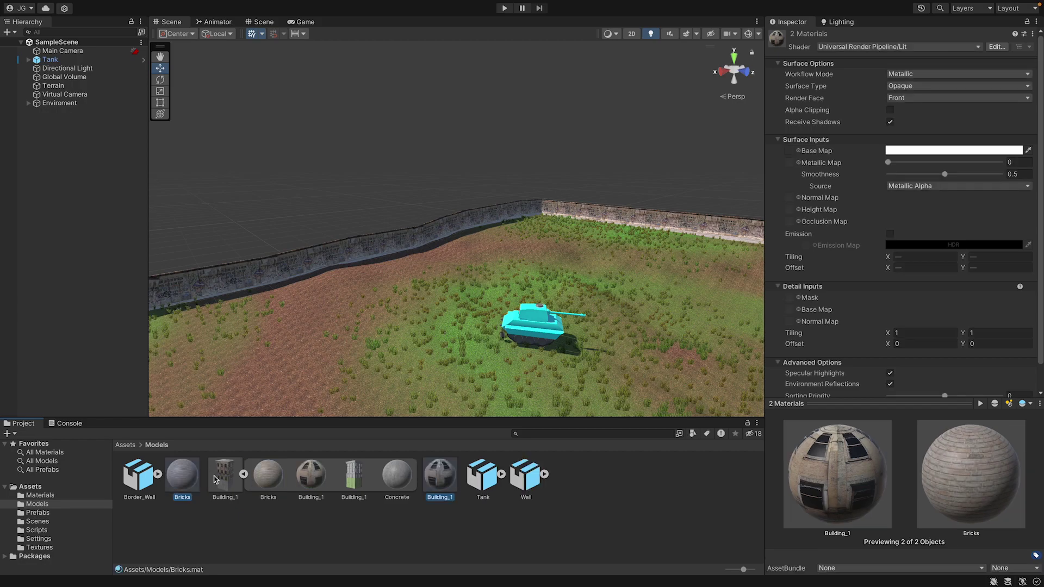
{"action": "left_click", "coordinate": [397, 481]}
{"action": "left_click", "coordinate": [244, 474]}
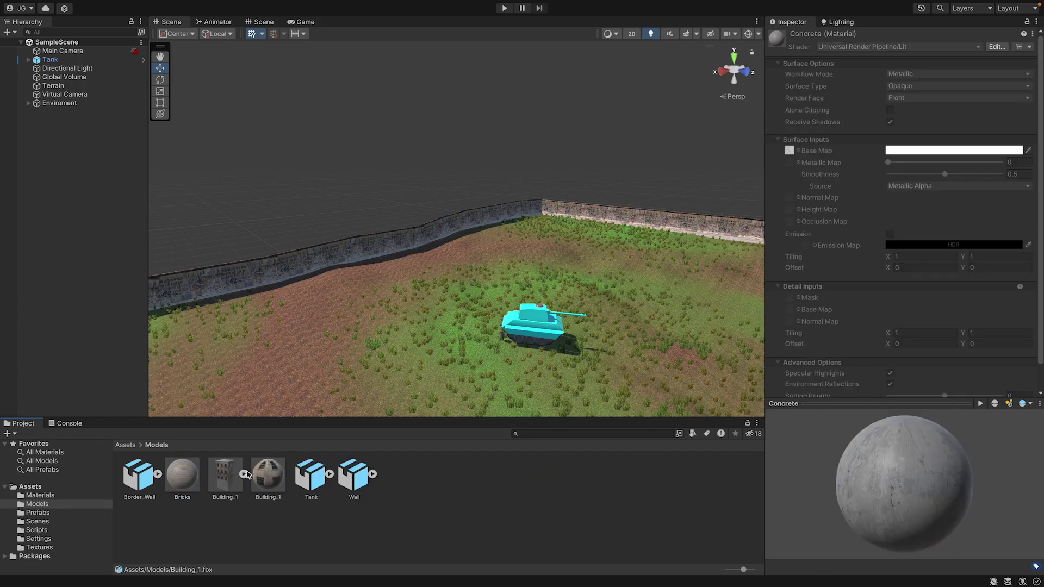
Remap the Building_1 model's Bricks, Building_1 and Concrete slots to the matching standalone materials and apply the import settings.
{"action": "left_click", "coordinate": [227, 485]}
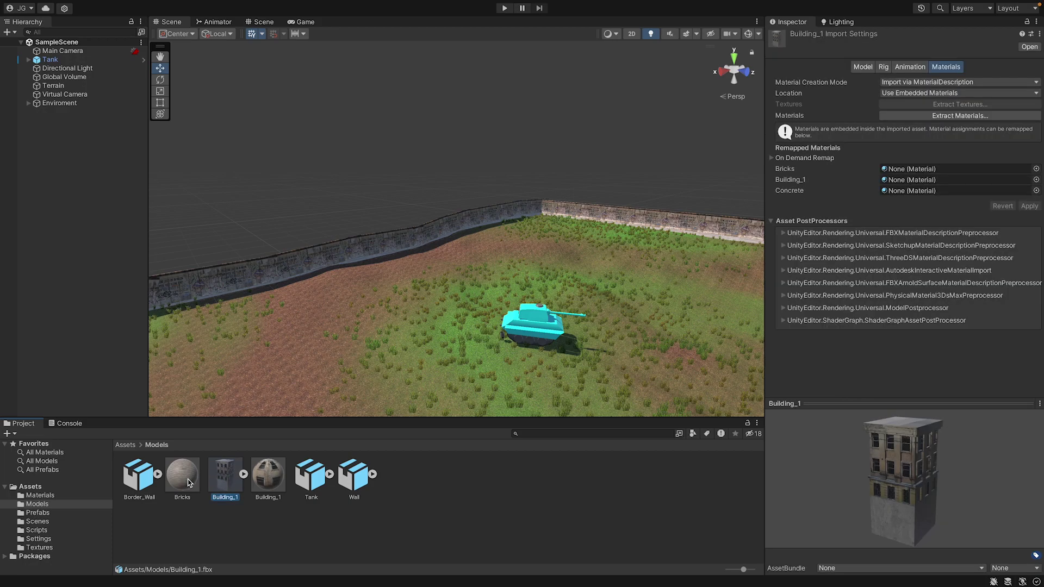
{"action": "left_click", "coordinate": [975, 169]}
{"action": "left_click_drag", "start_coordinate": [976, 168], "coordinate": [976, 169]}
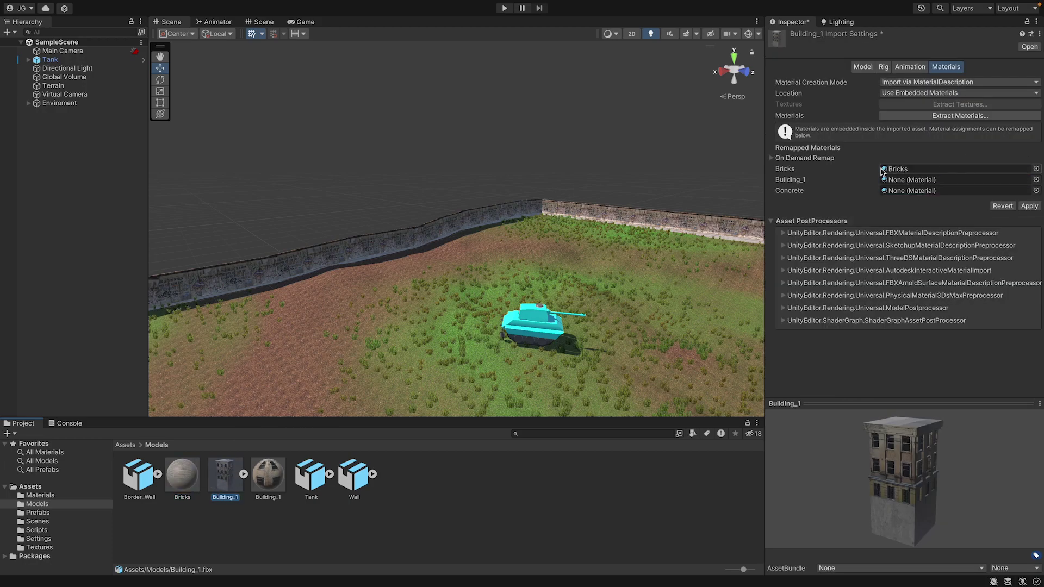
{"action": "left_click_drag", "start_coordinate": [266, 479], "coordinate": [952, 179]}
{"action": "left_click", "coordinate": [43, 496]}
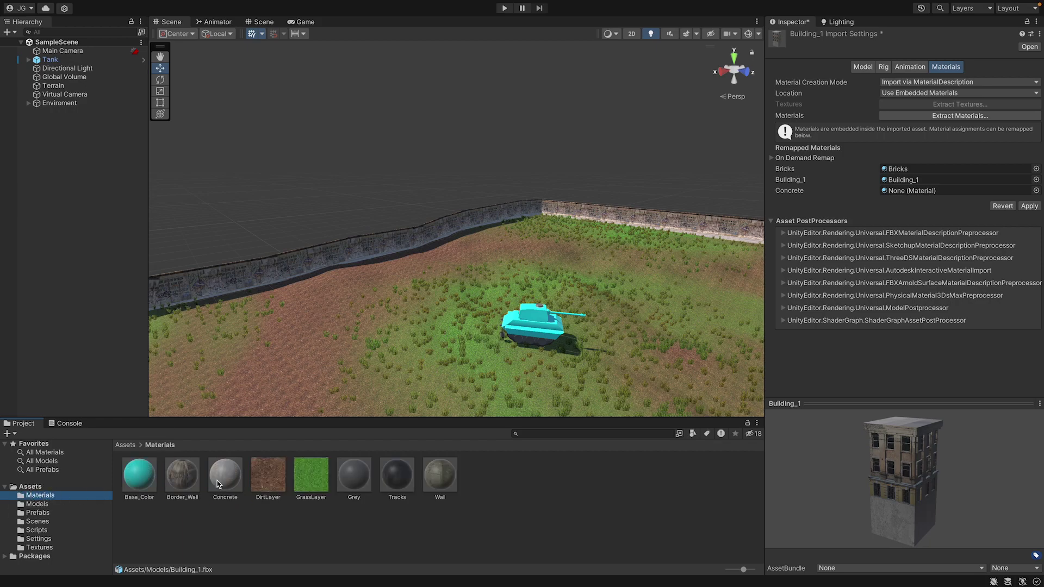
{"action": "left_click_drag", "start_coordinate": [217, 483], "coordinate": [1003, 188]}
{"action": "left_click", "coordinate": [1029, 206]}
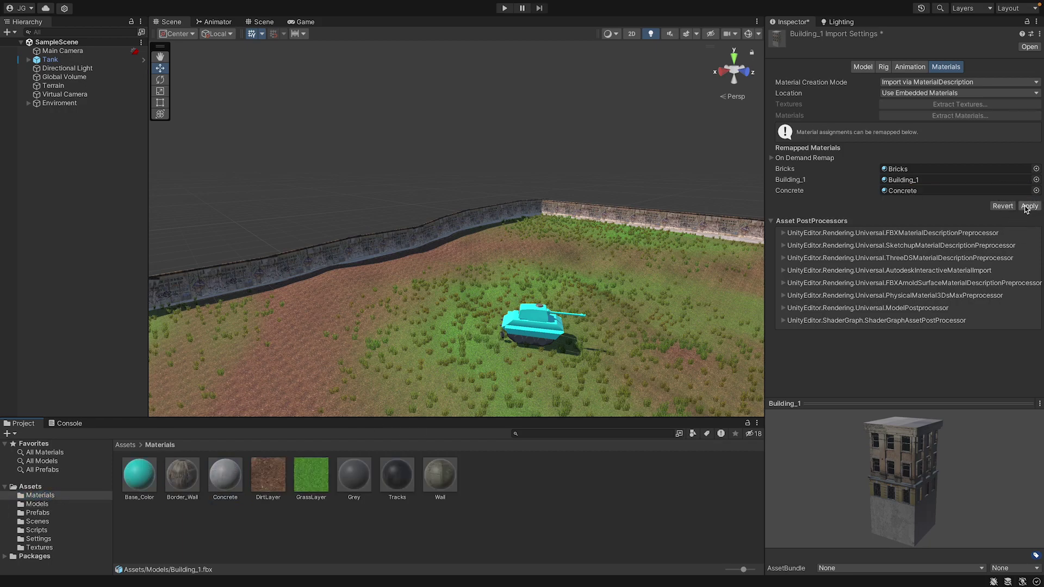
Move the Bricks and Building_1 materials from the Models folder into the Materials folder.
{"action": "left_click", "coordinate": [65, 505]}
{"action": "left_click", "coordinate": [68, 513]}
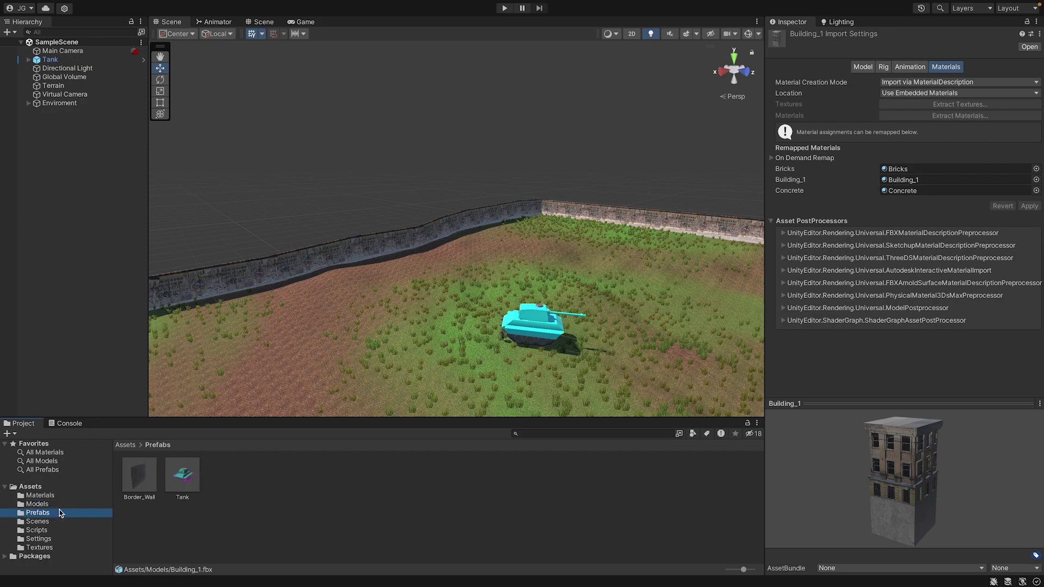
{"action": "left_click", "coordinate": [74, 505]}
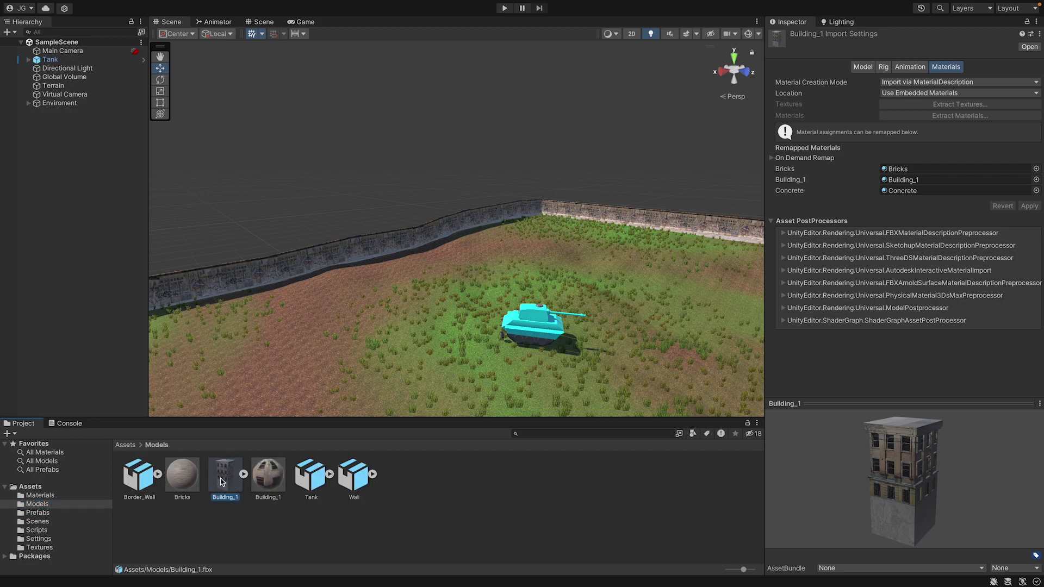
{"action": "left_click", "coordinate": [268, 475], "text": "ctrl"}
{"action": "left_click_drag", "start_coordinate": [268, 475], "coordinate": [34, 495]}
{"action": "left_click", "coordinate": [39, 496]}
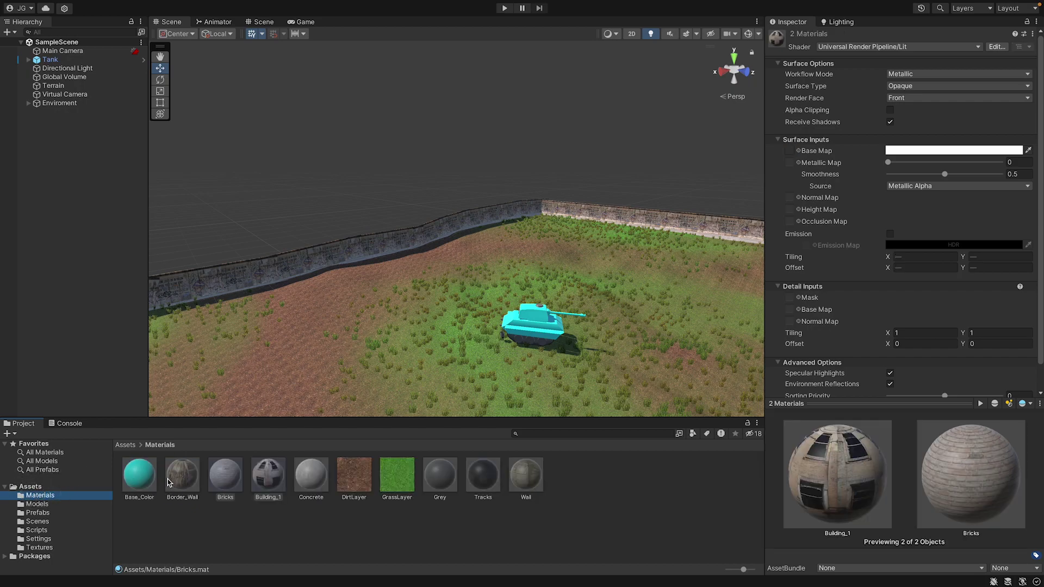
Place the Building_1 model from the Models folder on the terrain beside the tank.
{"action": "left_click", "coordinate": [38, 504]}
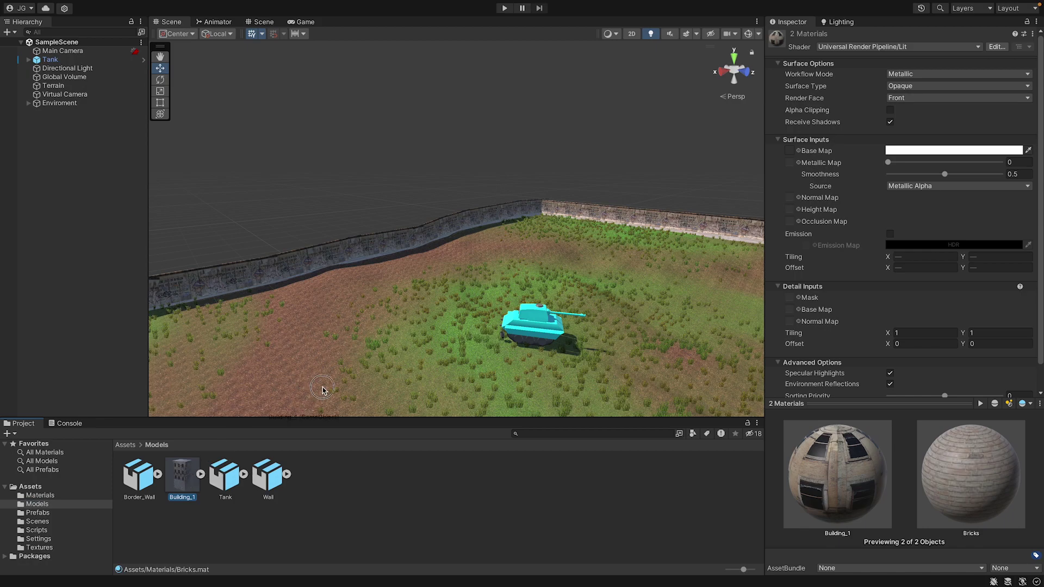
{"action": "left_click_drag", "start_coordinate": [323, 390], "coordinate": [415, 342]}
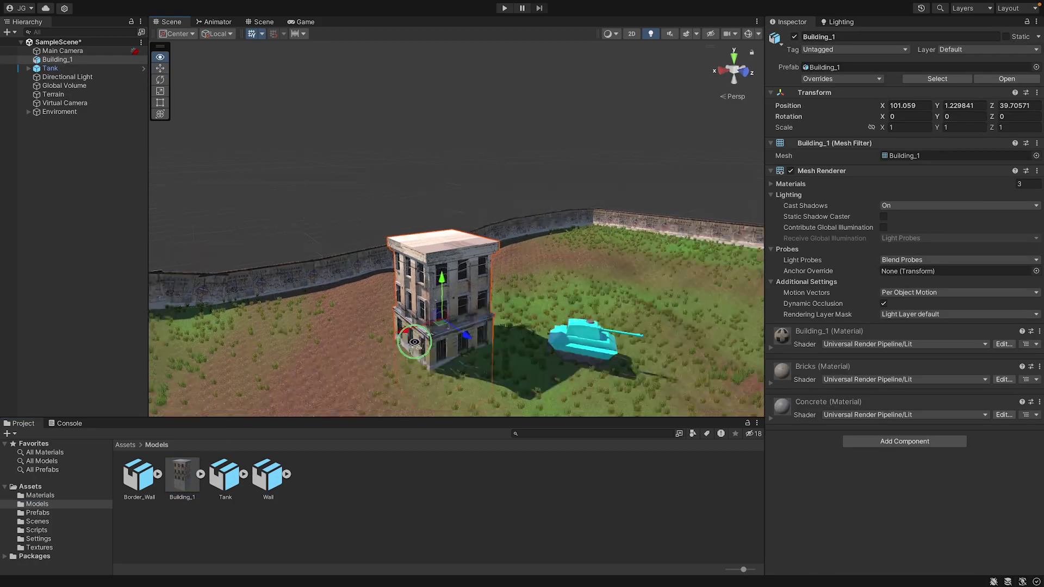
{"action": "key", "text": "w"}
{"action": "right_click_drag", "start_coordinate": [414, 343], "coordinate": [430, 399]}
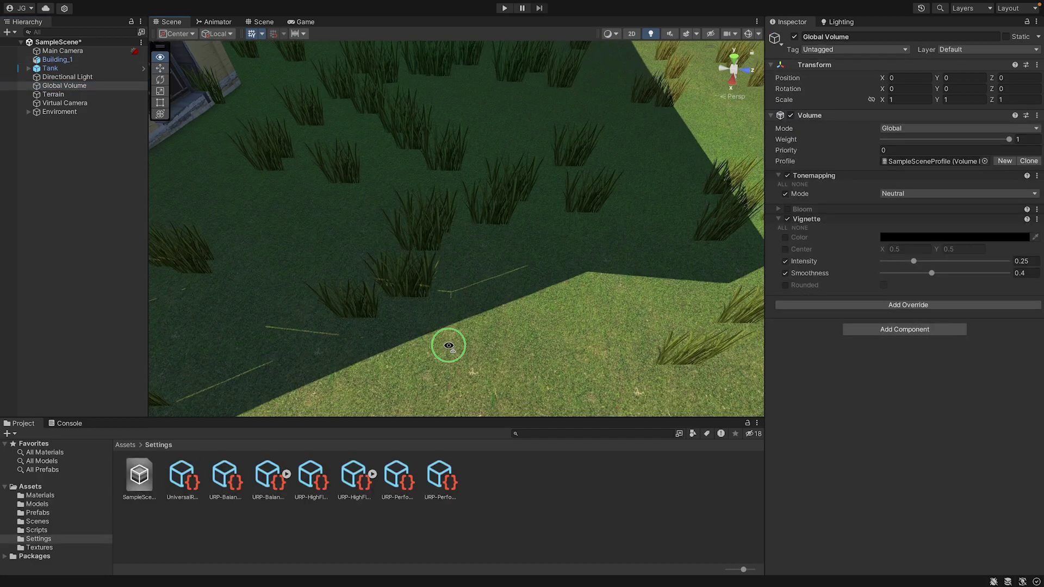
Switch the Directional Light's shadow bias to Custom and set its Normal bias to 0.
{"action": "right_click_drag", "start_coordinate": [449, 346], "coordinate": [411, 277]}
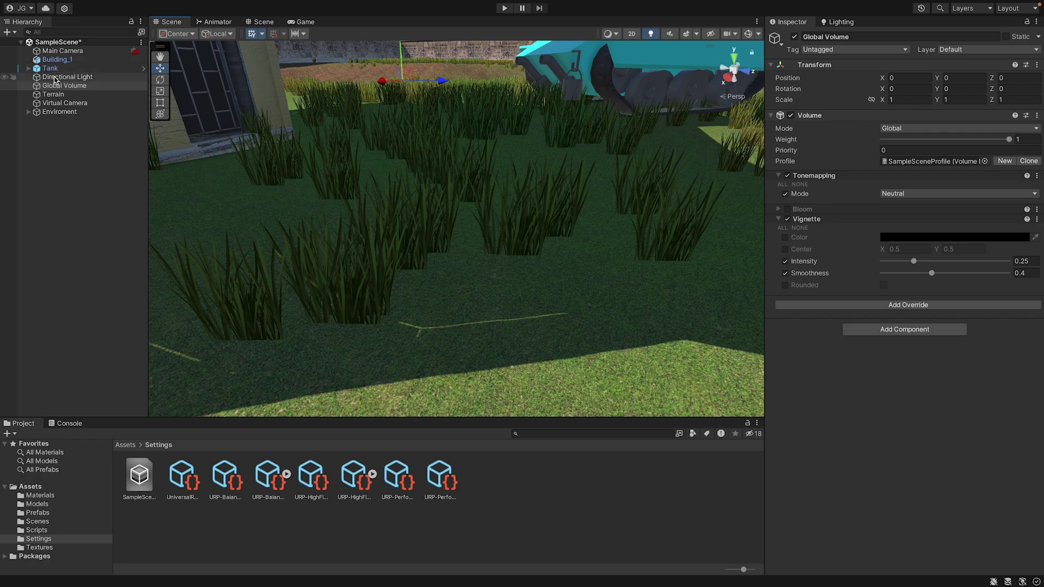
{"action": "left_click", "coordinate": [55, 78]}
{"action": "left_click", "coordinate": [952, 334]}
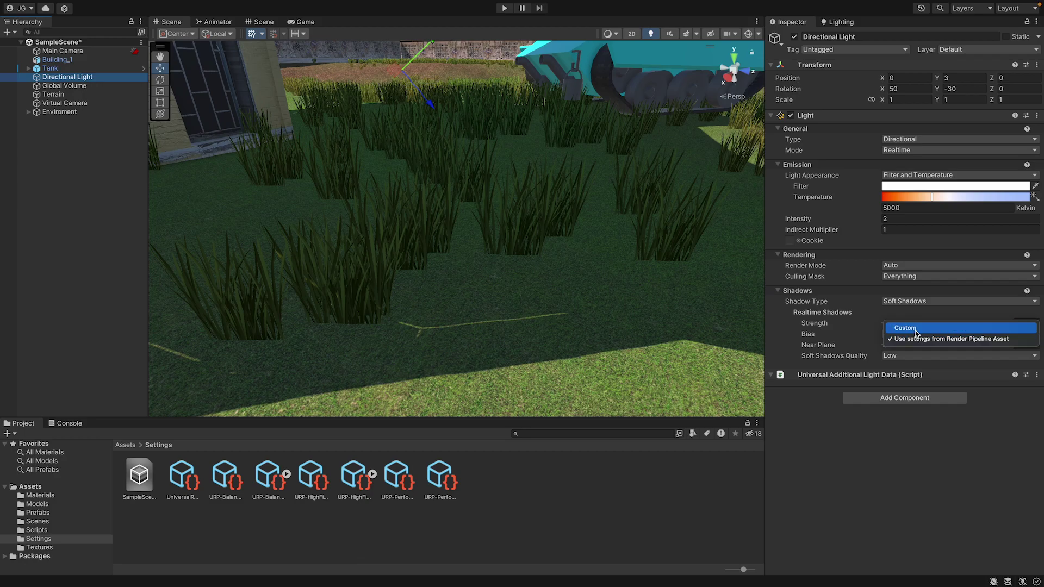
{"action": "left_click", "coordinate": [936, 337]}
{"action": "left_click", "coordinate": [973, 337]}
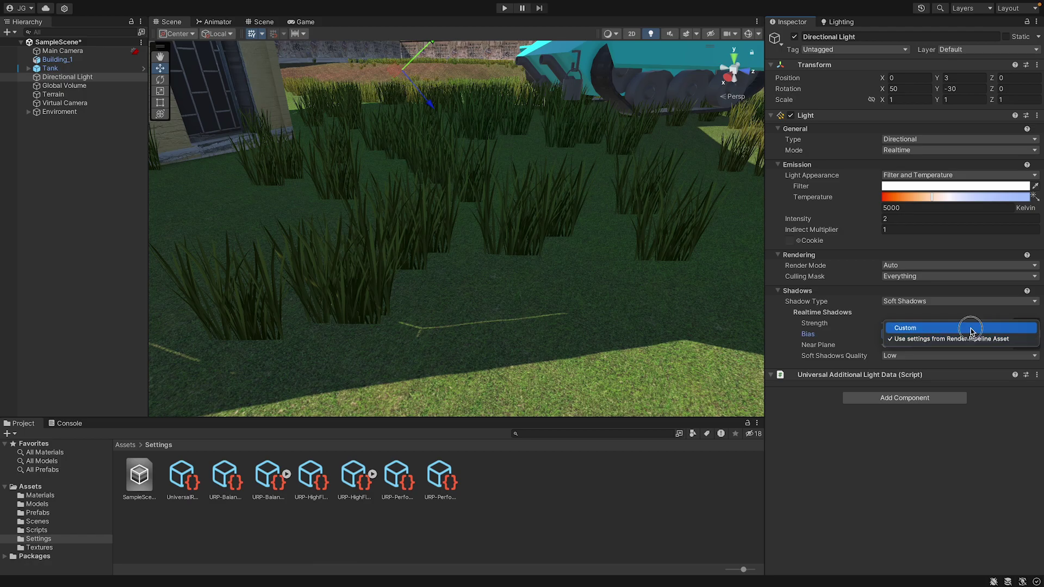
{"action": "left_click", "coordinate": [972, 329]}
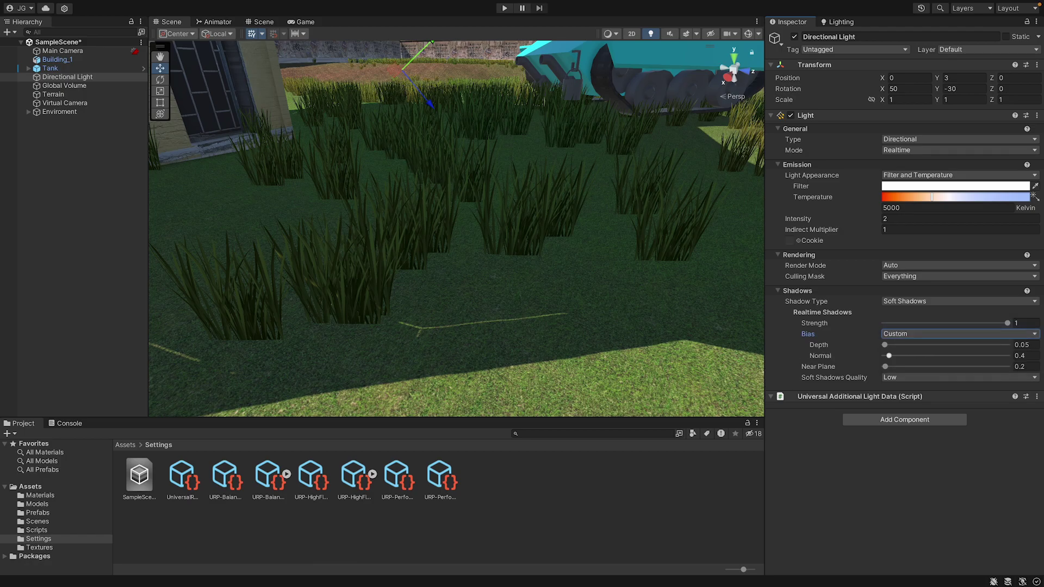
{"action": "right_click_drag", "start_coordinate": [627, 326], "coordinate": [693, 297]}
{"action": "key", "text": "s"}
{"action": "key", "text": "w"}
{"action": "left_click_drag", "start_coordinate": [693, 296], "coordinate": [685, 298]}
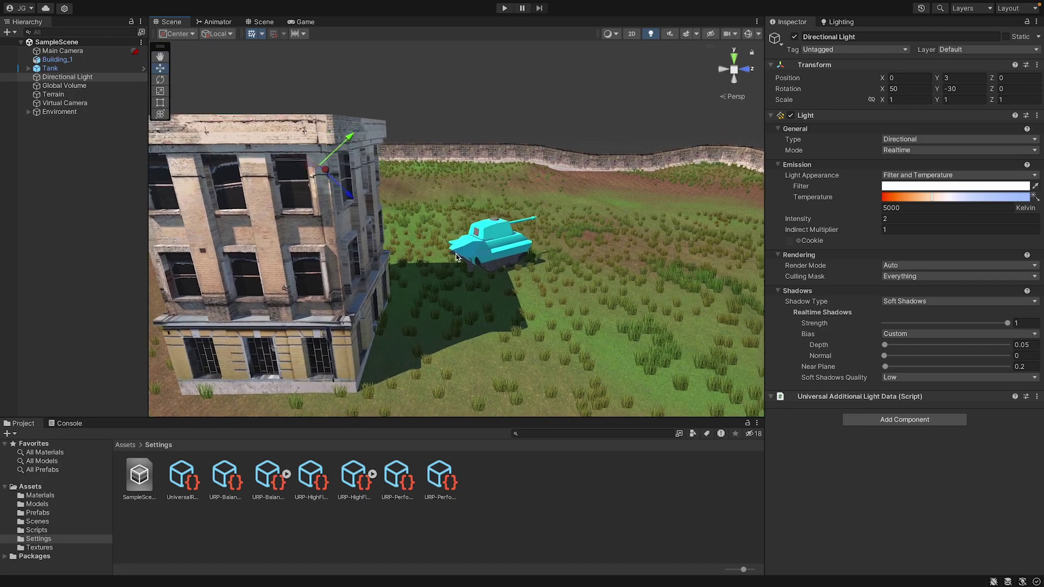
Completely unpack the Building_1 prefab instance in the scene.
{"action": "right_click_drag", "start_coordinate": [458, 258], "coordinate": [826, 228]}
{"action": "left_click", "coordinate": [411, 218]}
{"action": "right_click_drag", "start_coordinate": [411, 217], "coordinate": [744, 303]}
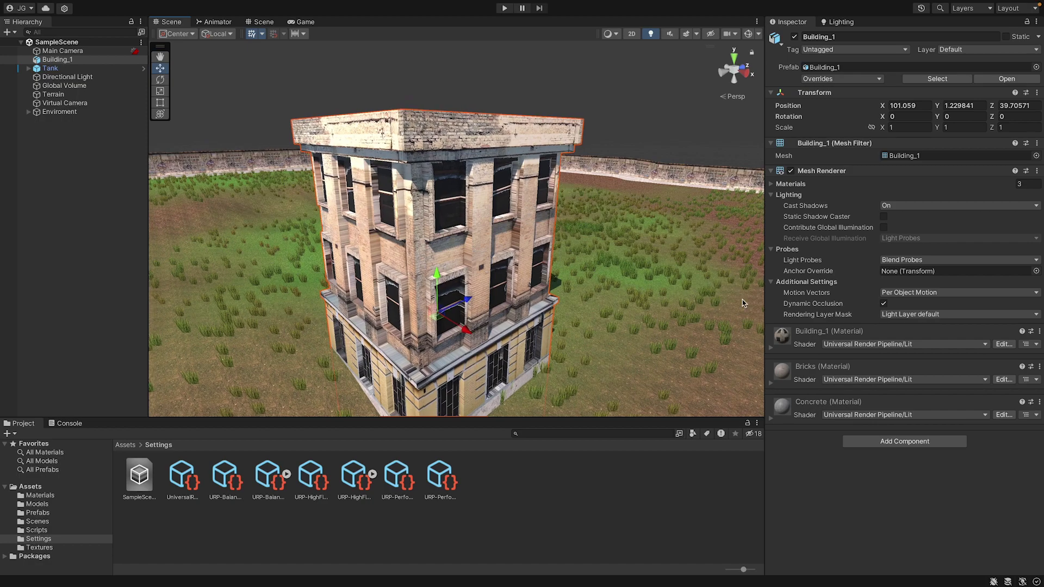
{"action": "right_click", "coordinate": [74, 59]}
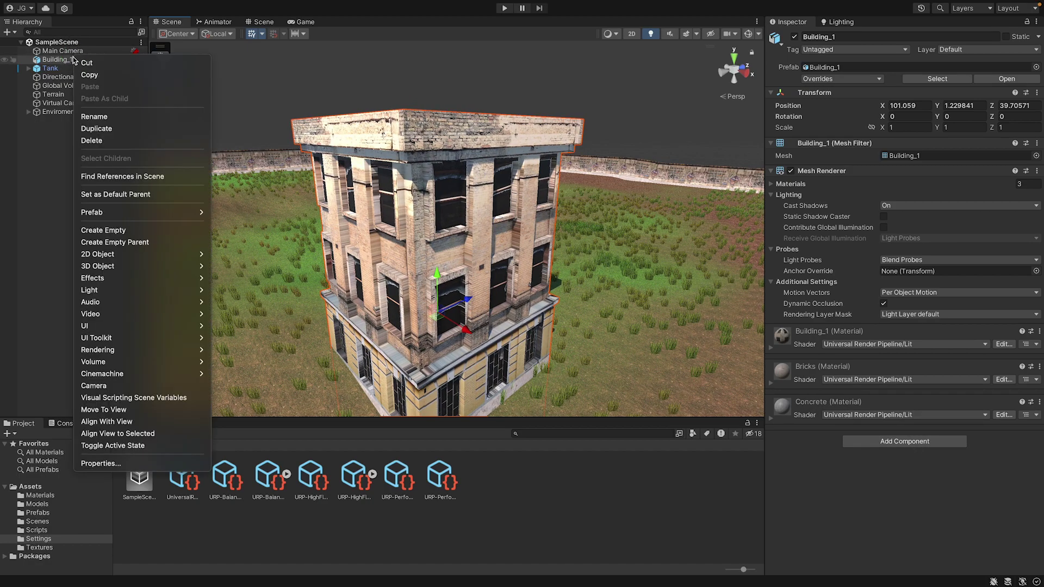
{"action": "mouse_move", "coordinate": [105, 213]}
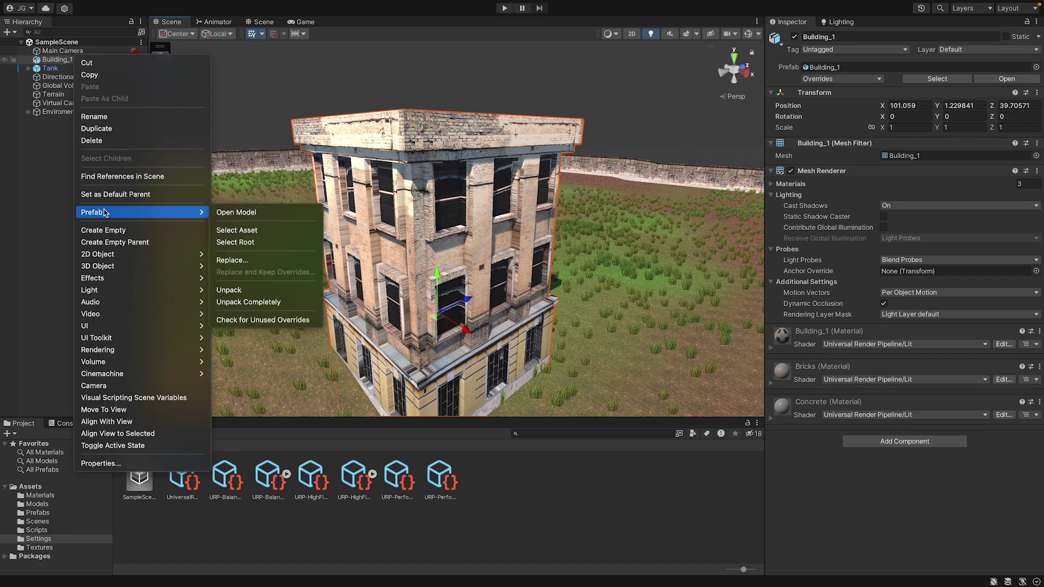
{"action": "left_click", "coordinate": [273, 301]}
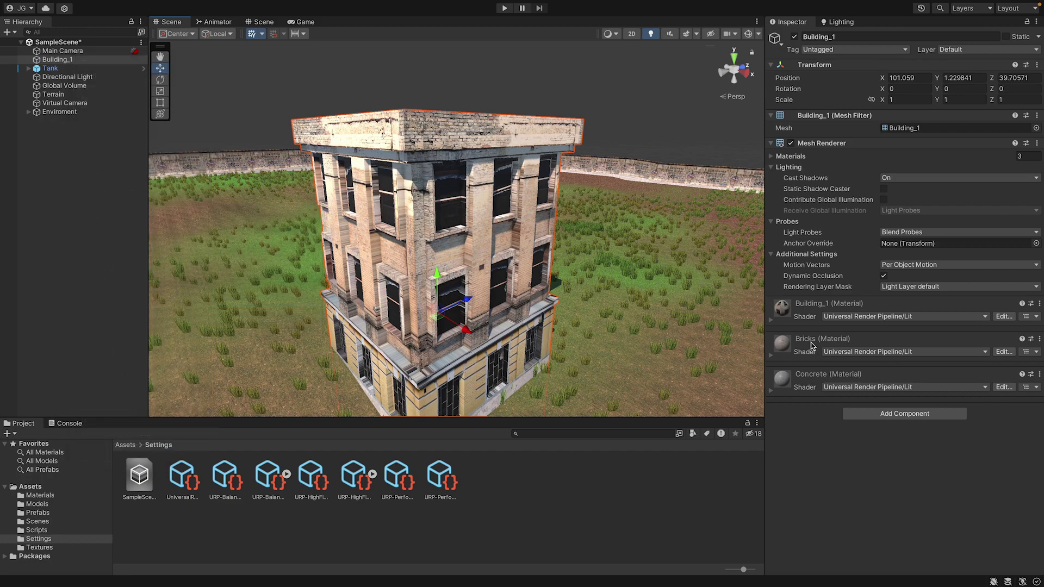
Add a Box Collider and a Rigidbody to Building_1, with Use Gravity off and Is Kinematic on.
{"action": "left_click", "coordinate": [896, 414]}
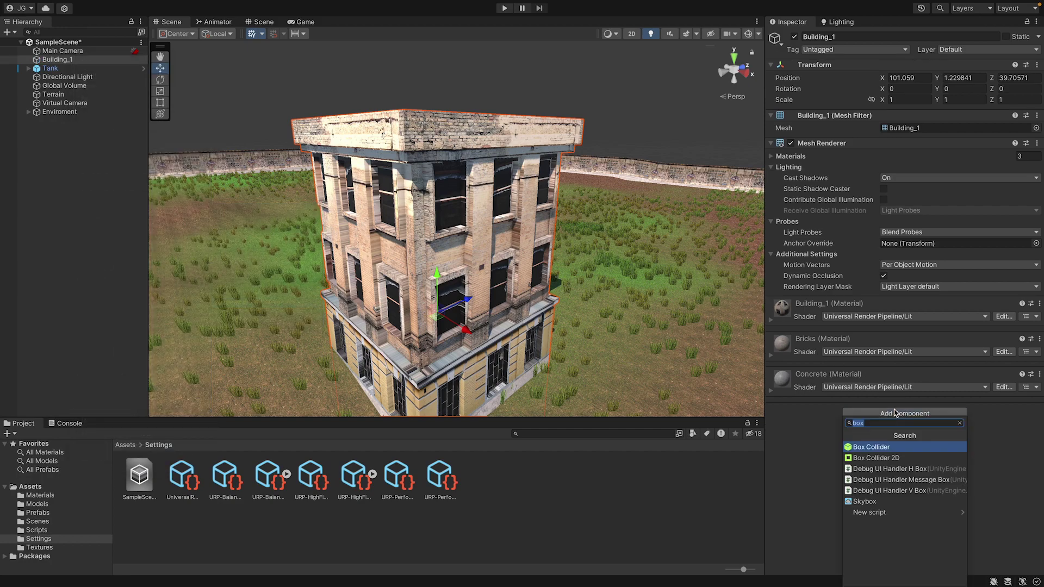
{"action": "left_click", "coordinate": [889, 449]}
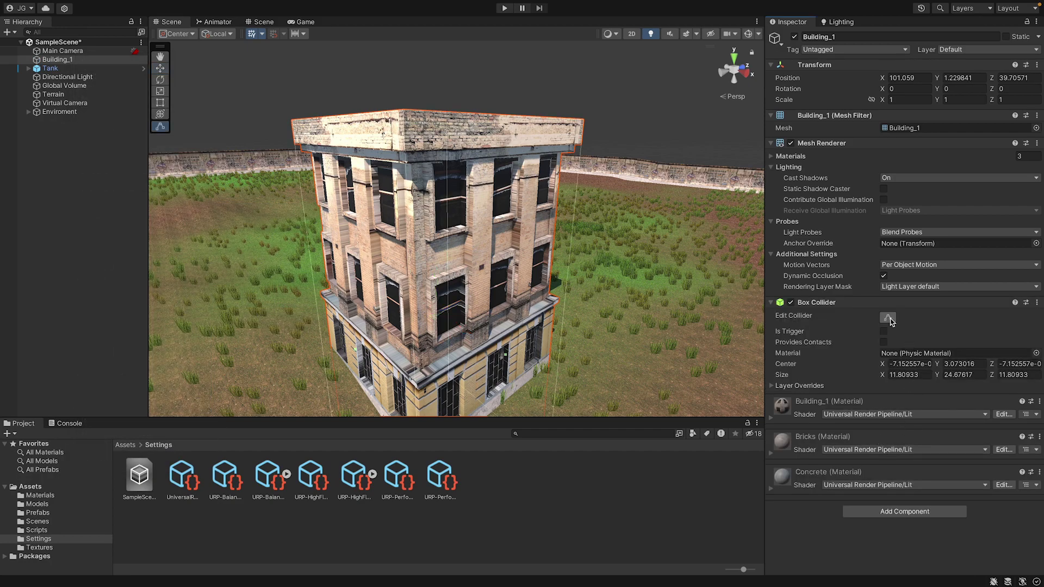
{"action": "left_click", "coordinate": [870, 513]}
{"action": "type", "text": "ri"}
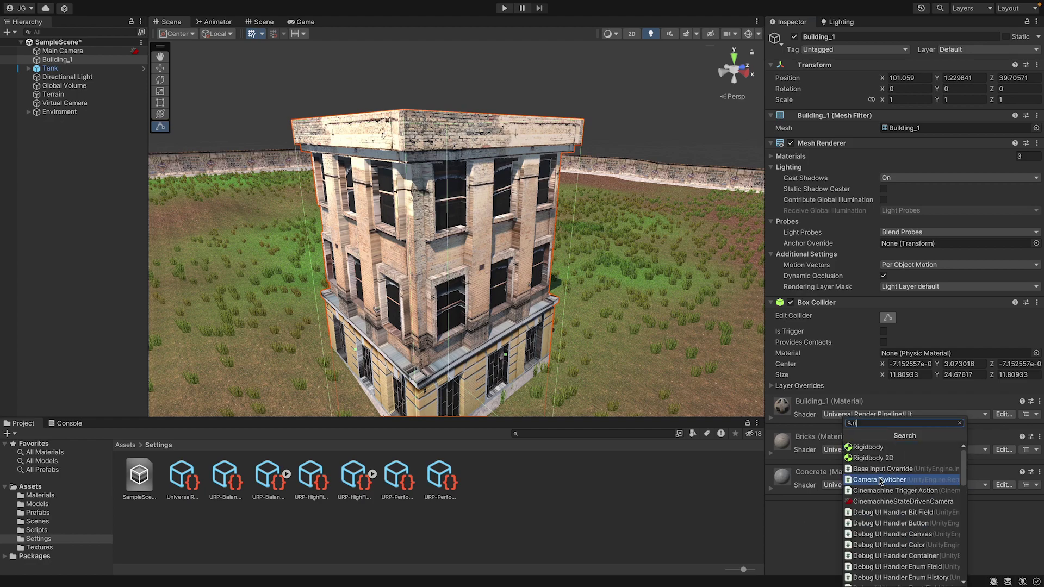
{"action": "left_click", "coordinate": [885, 446]}
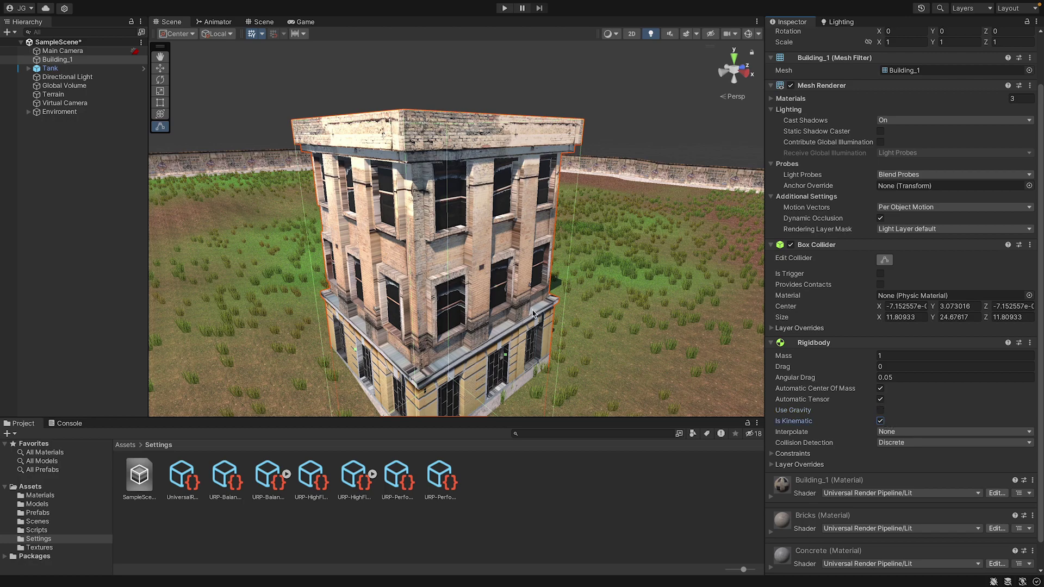
Set the Bricks texture's Wrap Mode to Repeat and apply the import settings.
{"action": "right_click_drag", "start_coordinate": [533, 314], "coordinate": [338, 432]}
{"action": "key", "text": "w"}
{"action": "key", "text": "s"}
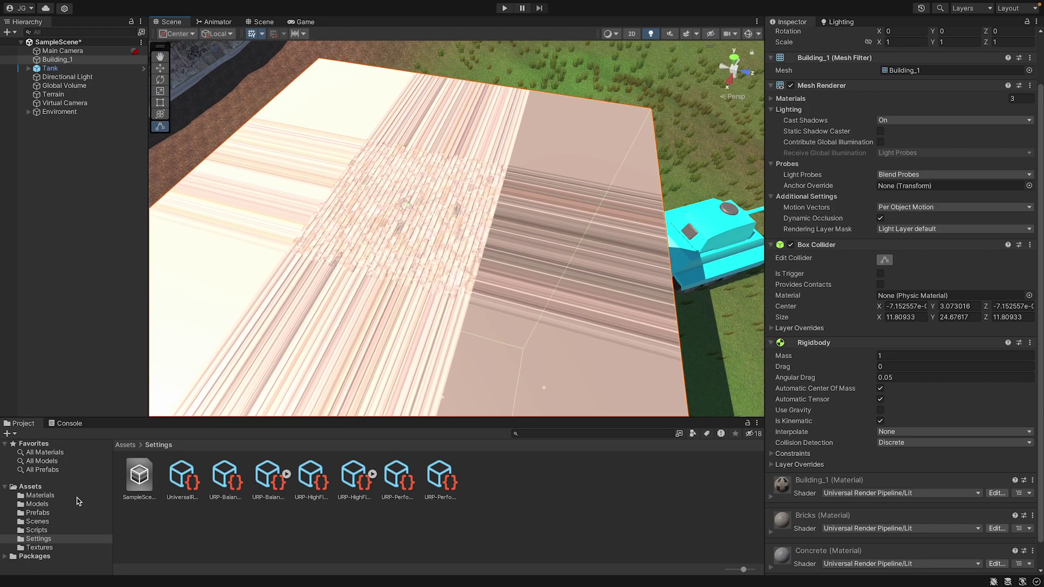
{"action": "left_click", "coordinate": [57, 547]}
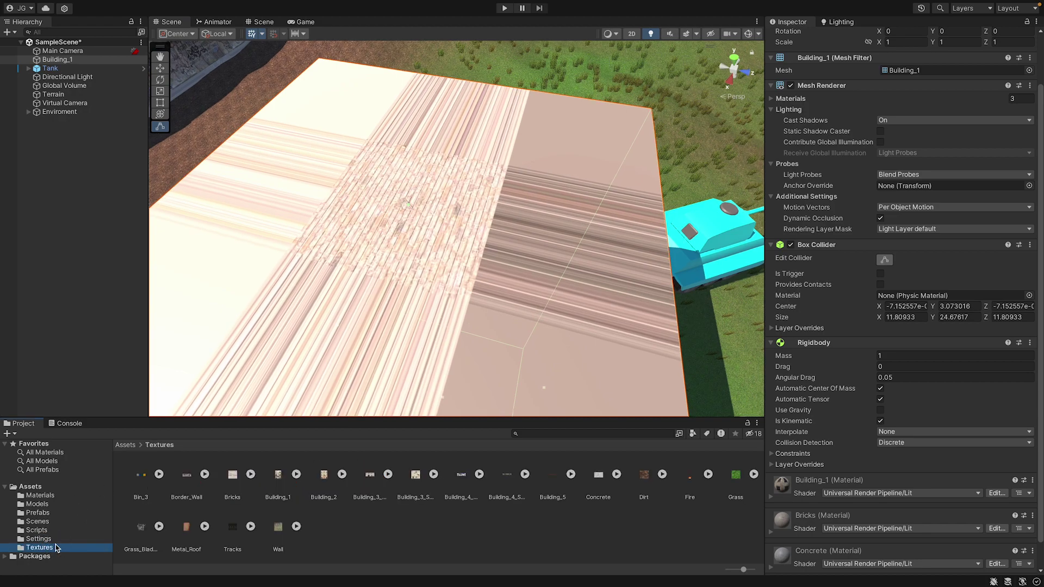
{"action": "left_click", "coordinate": [242, 490]}
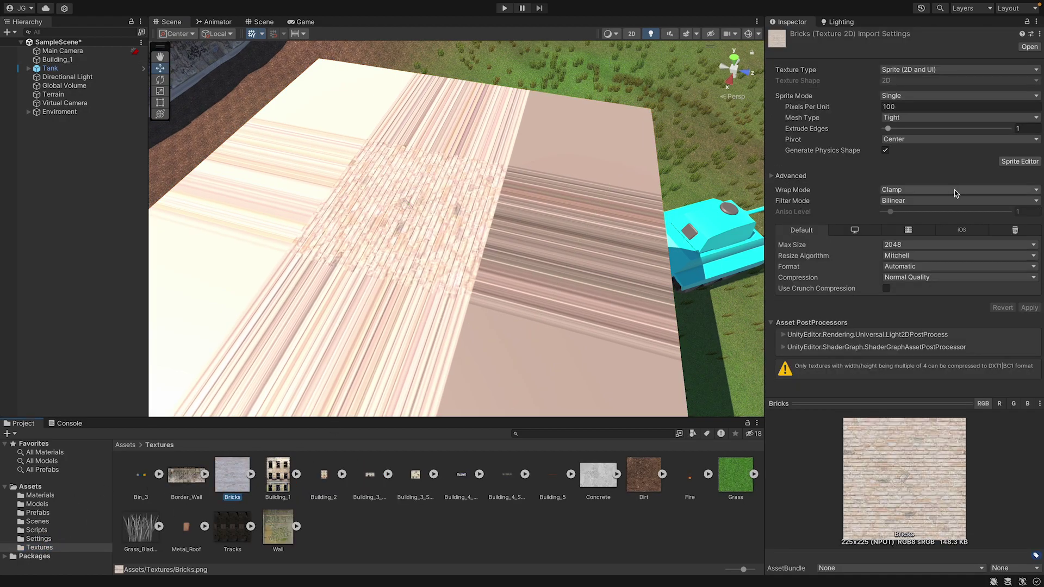
{"action": "left_click", "coordinate": [929, 190]}
{"action": "left_click", "coordinate": [928, 180]}
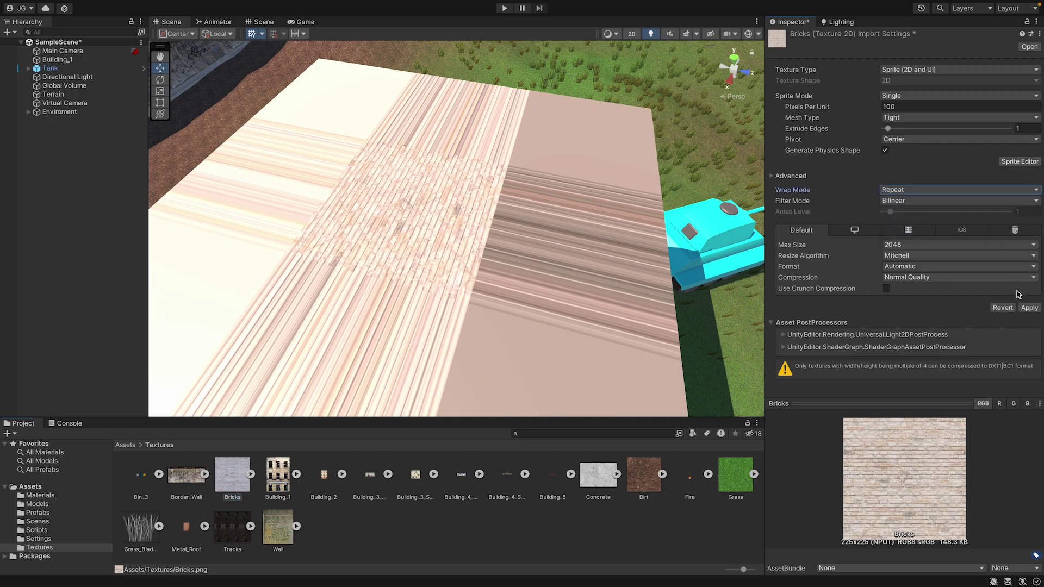
{"action": "left_click", "coordinate": [1030, 308]}
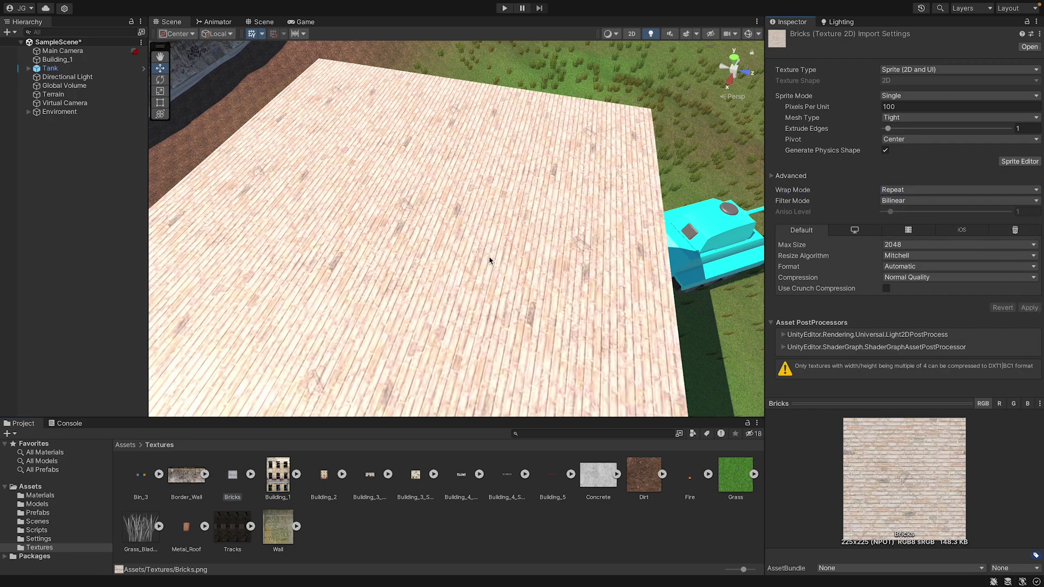
Set the Bricks texture's Filter Mode to Point (no filter) and apply the import settings.
{"action": "scroll", "coordinate": [489, 261], "scroll_direction": "down", "scroll_amount": 3}
{"action": "right_click_drag", "start_coordinate": [489, 260], "coordinate": [251, 177]}
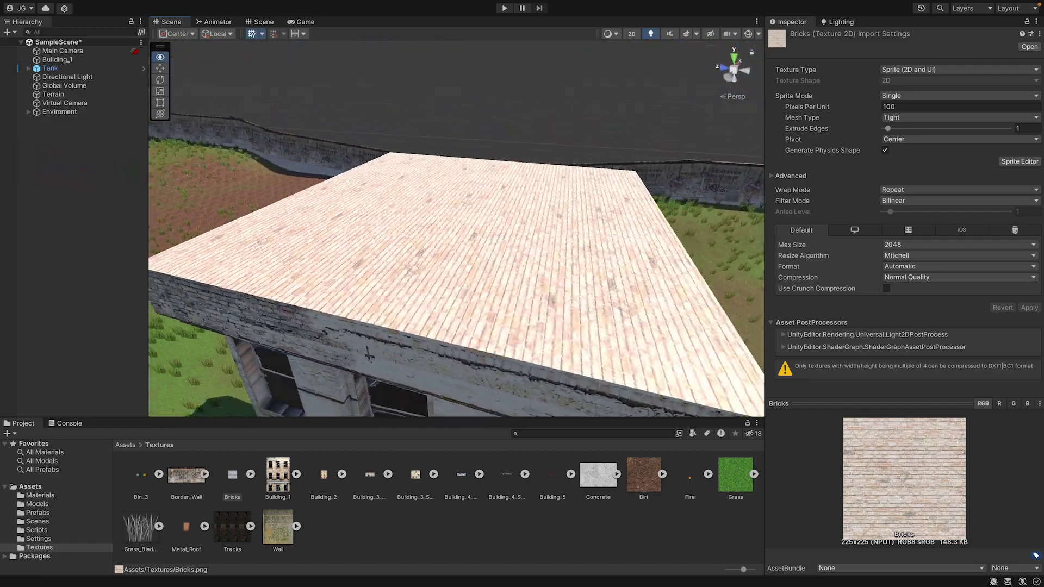
{"action": "right_click_drag", "start_coordinate": [370, 356], "coordinate": [459, 400]}
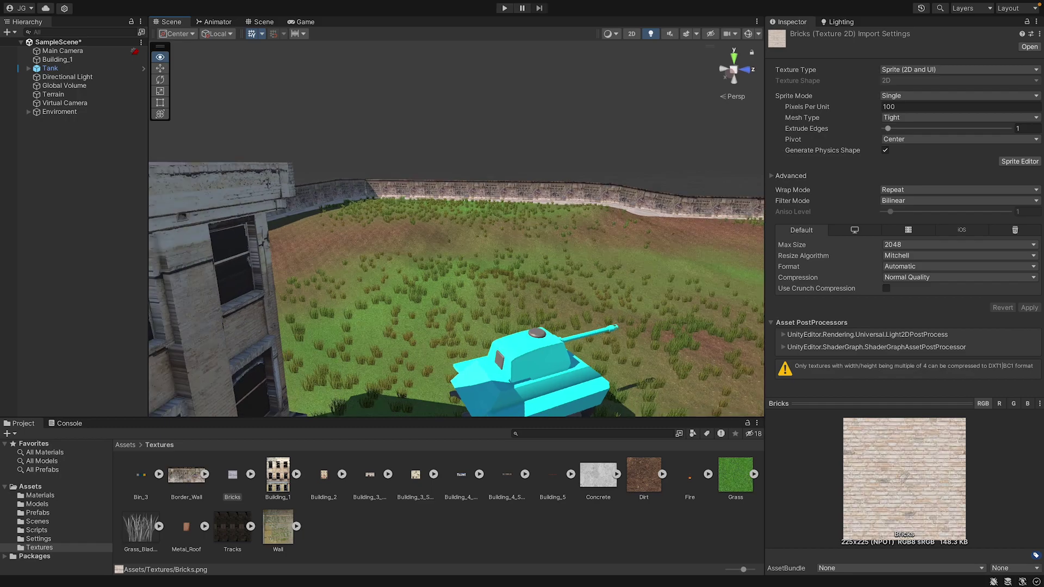
{"action": "right_click_drag", "start_coordinate": [457, 229], "coordinate": [291, 147]}
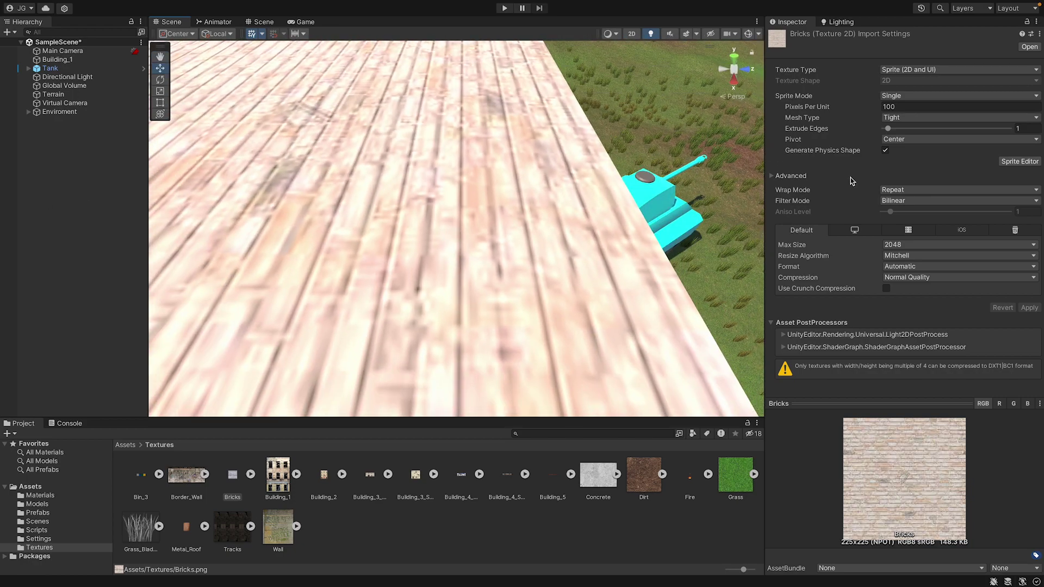
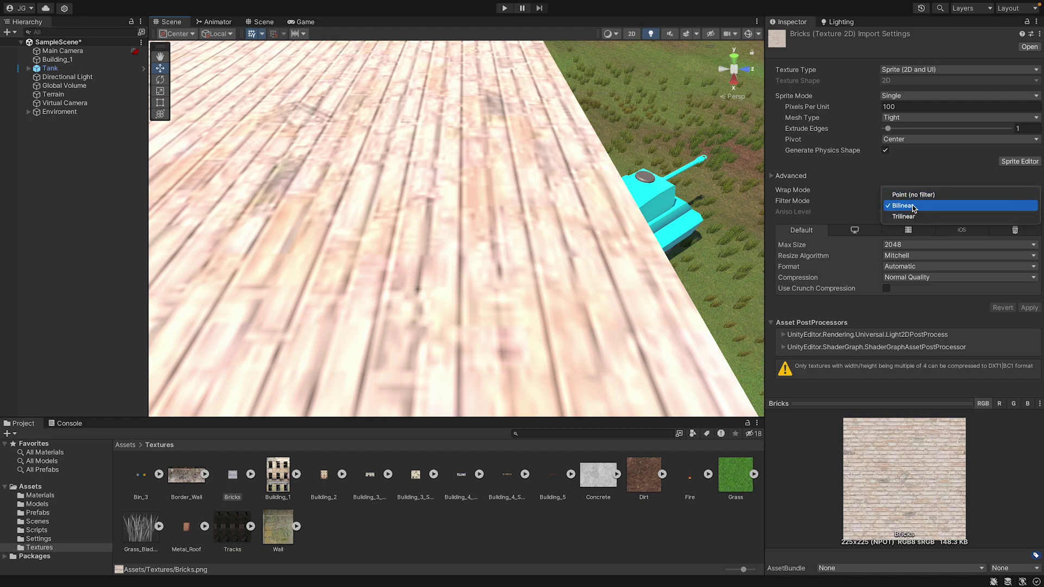
{"action": "left_click", "coordinate": [872, 207]}
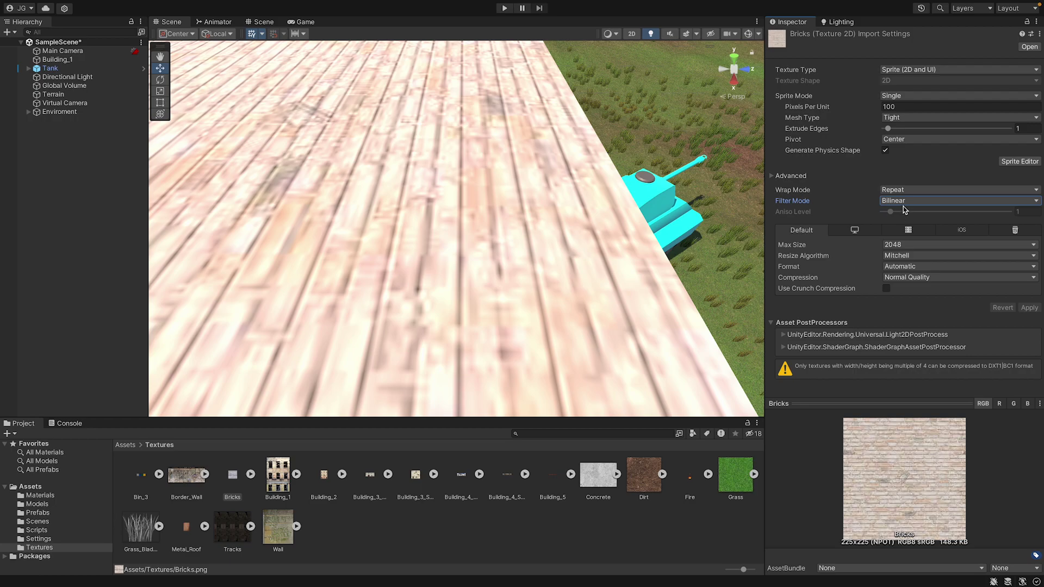
{"action": "left_click", "coordinate": [903, 205]}
{"action": "left_click", "coordinate": [1030, 308]}
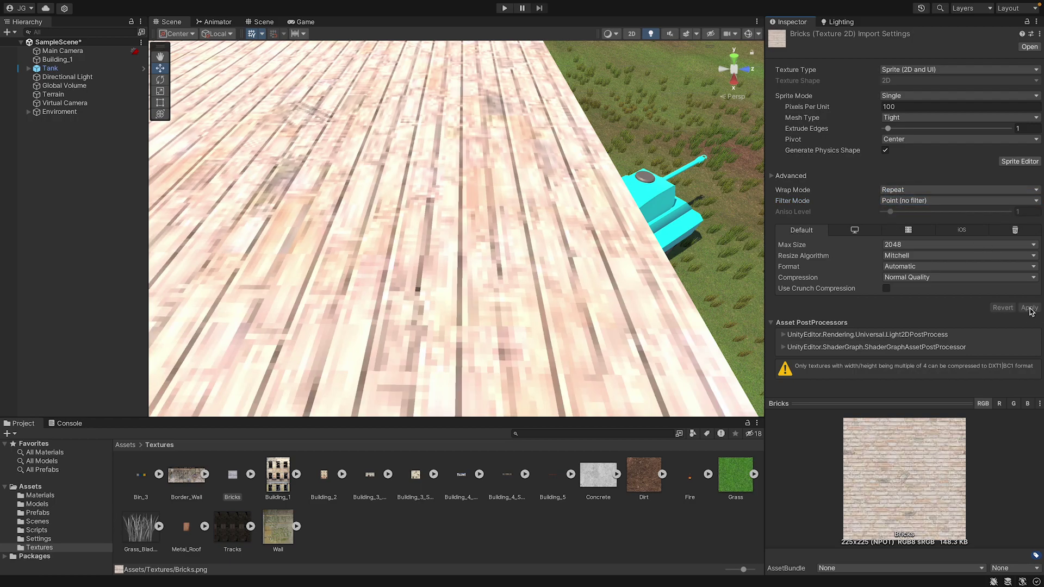
{"action": "scroll", "coordinate": [615, 288], "scroll_direction": "down", "scroll_amount": 5}
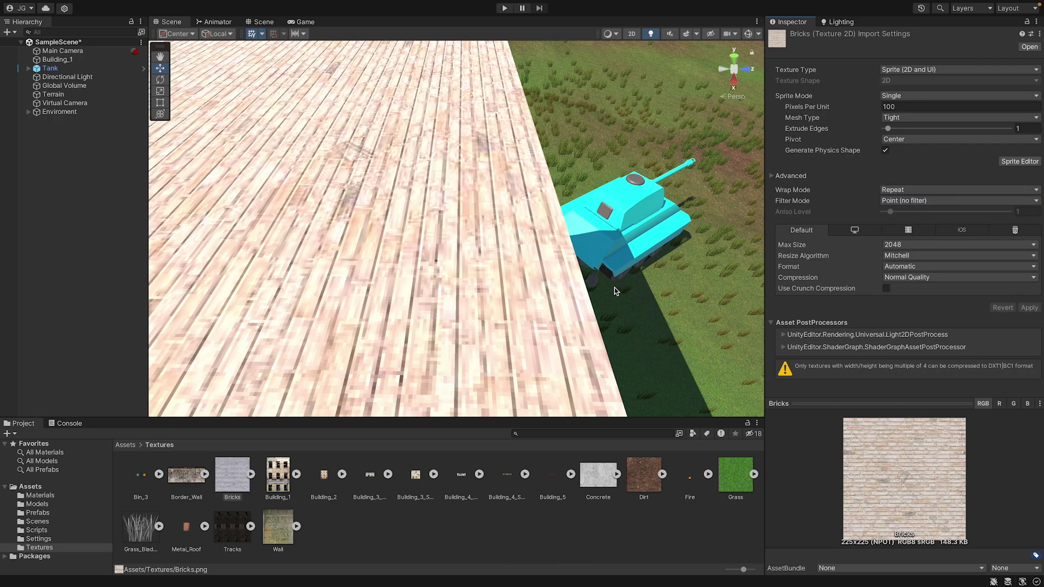
Set the Bricks texture's Filter Mode to Bilinear, apply the import settings and compare the look of the building's roof.
{"action": "scroll", "coordinate": [614, 288], "scroll_direction": "down", "scroll_amount": 1}
{"action": "scroll", "coordinate": [615, 288], "scroll_direction": "up", "scroll_amount": 5}
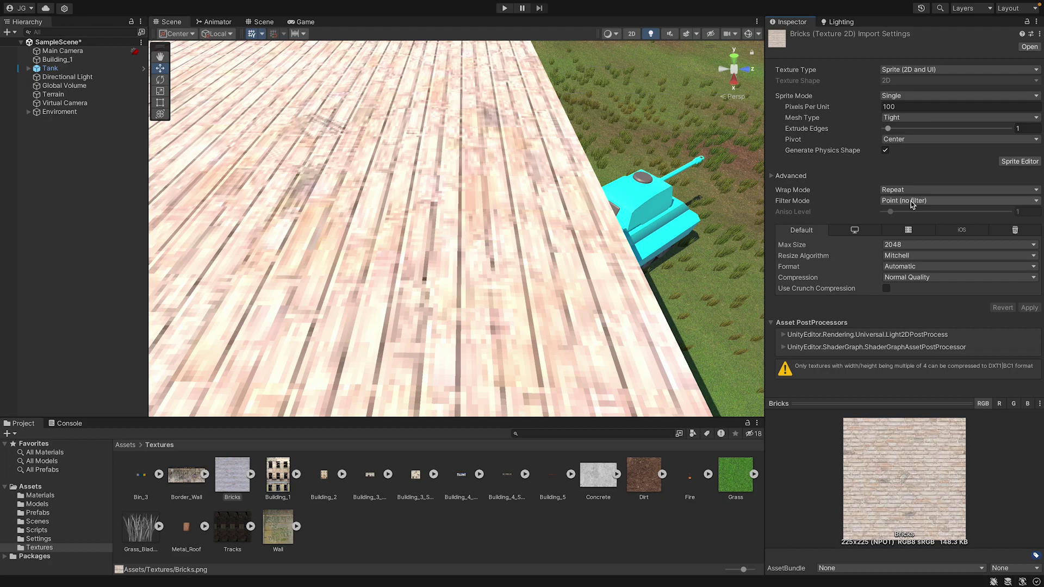
{"action": "left_click_drag", "start_coordinate": [647, 223], "coordinate": [663, 218], "text": "alt"}
{"action": "left_click", "coordinate": [935, 216]}
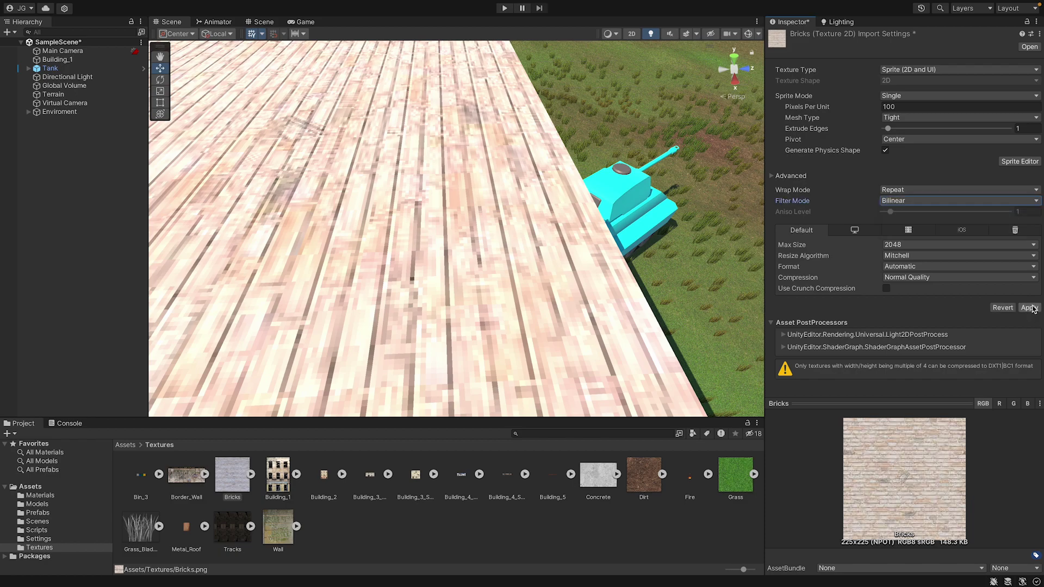
{"action": "left_click", "coordinate": [1030, 308]}
{"action": "left_click_drag", "start_coordinate": [758, 263], "coordinate": [888, 205], "text": "alt"}
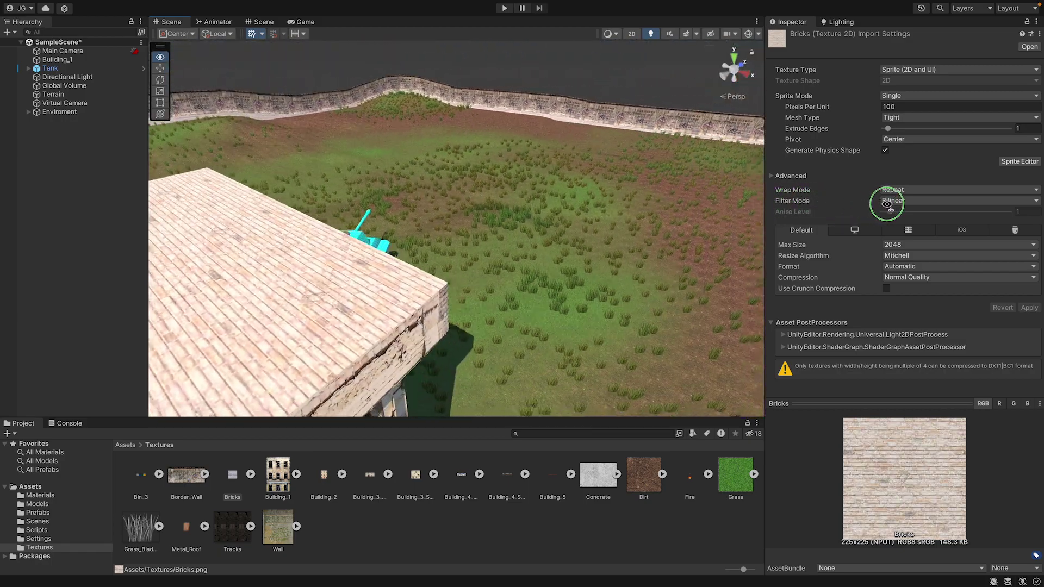
{"action": "left_click", "coordinate": [891, 206]}
{"action": "left_click", "coordinate": [918, 217]}
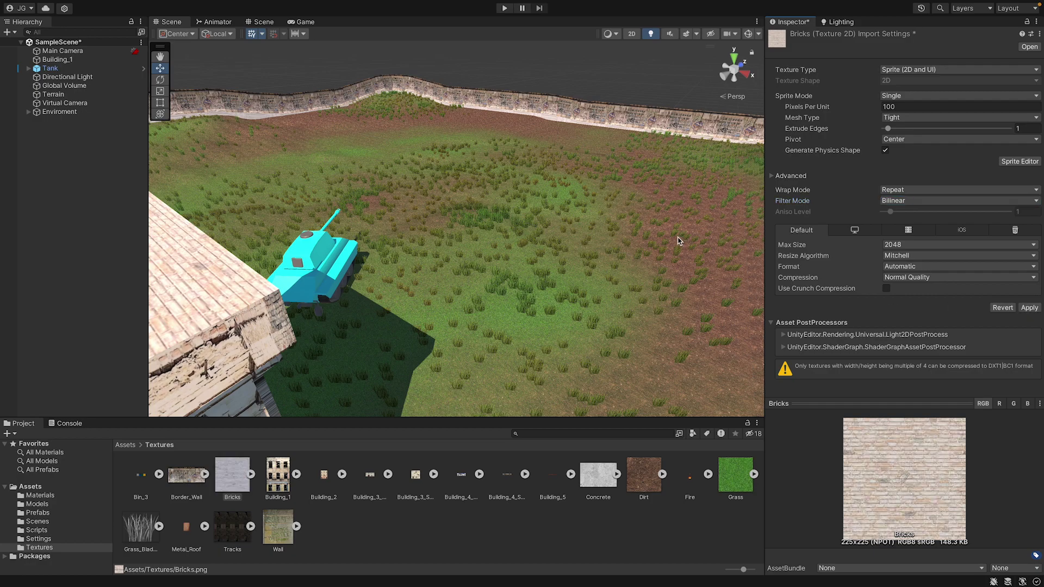
{"action": "left_click_drag", "start_coordinate": [680, 241], "coordinate": [560, 235], "text": "alt"}
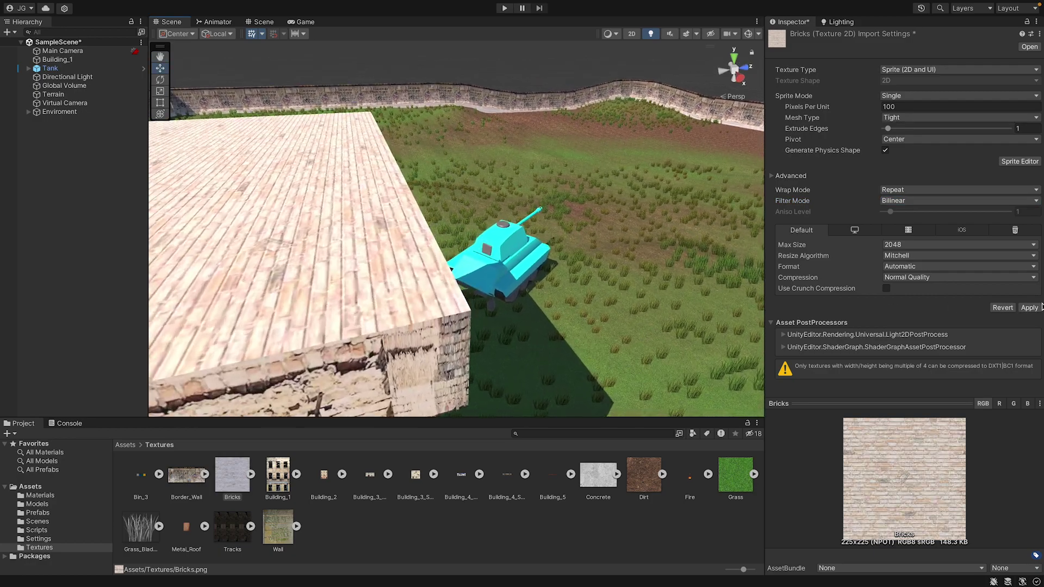
Create a prefab from the Building_1 scene object in the Prefabs folder.
{"action": "left_click_drag", "start_coordinate": [430, 198], "coordinate": [566, 110], "text": "alt"}
{"action": "right_click_drag", "start_coordinate": [566, 109], "coordinate": [58, 114]}
{"action": "left_click", "coordinate": [50, 70]}
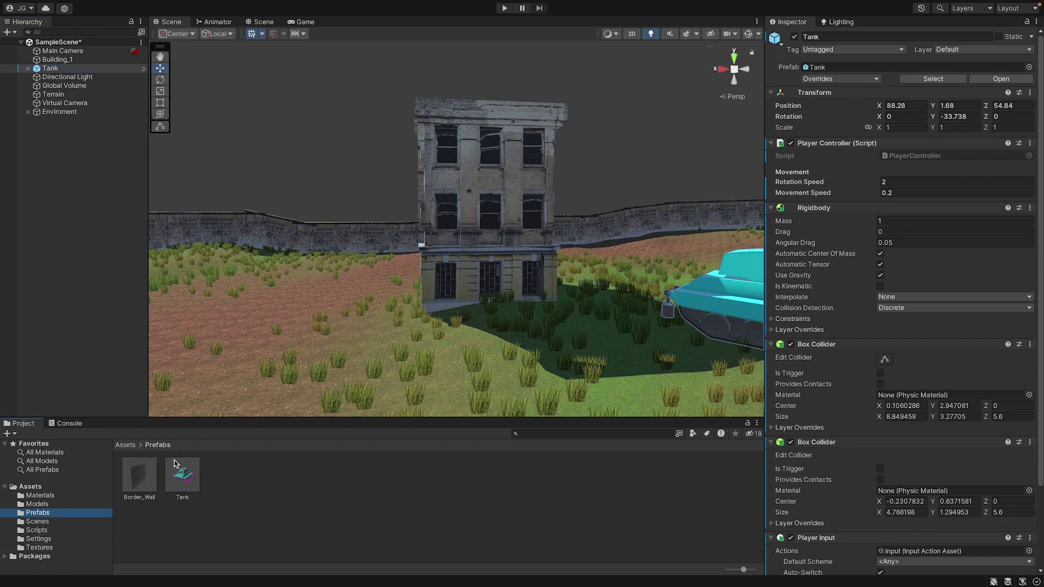
{"action": "left_click", "coordinate": [57, 60]}
{"action": "scroll", "coordinate": [769, 306], "scroll_direction": "down", "scroll_amount": 4}
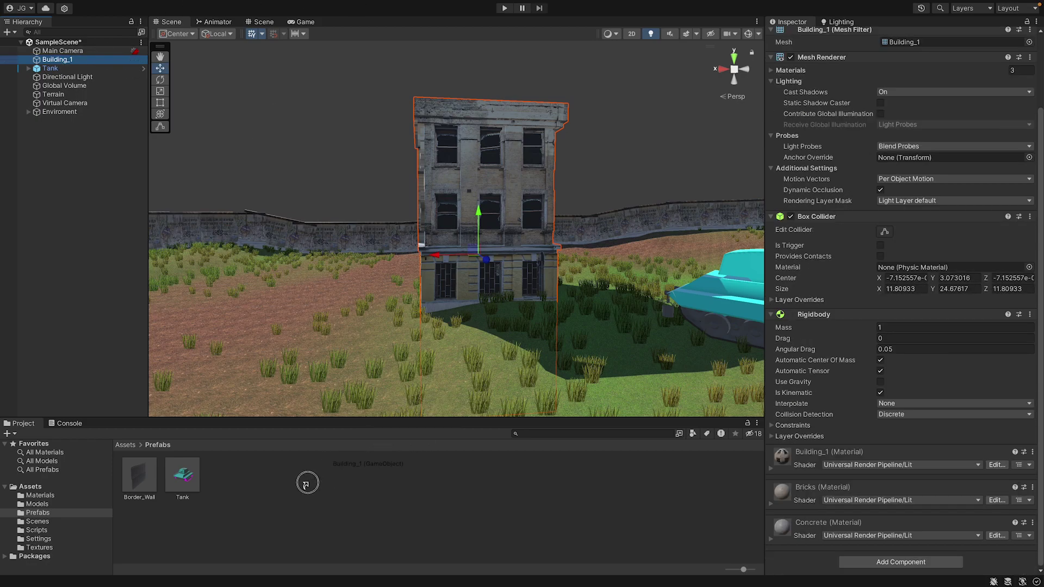
{"action": "left_click_drag", "start_coordinate": [304, 483], "coordinate": [306, 480]}
Maximize the Game view and start play mode with the game focused.
{"action": "right_click_drag", "start_coordinate": [349, 338], "coordinate": [585, 352]}
{"action": "key", "text": "s"}
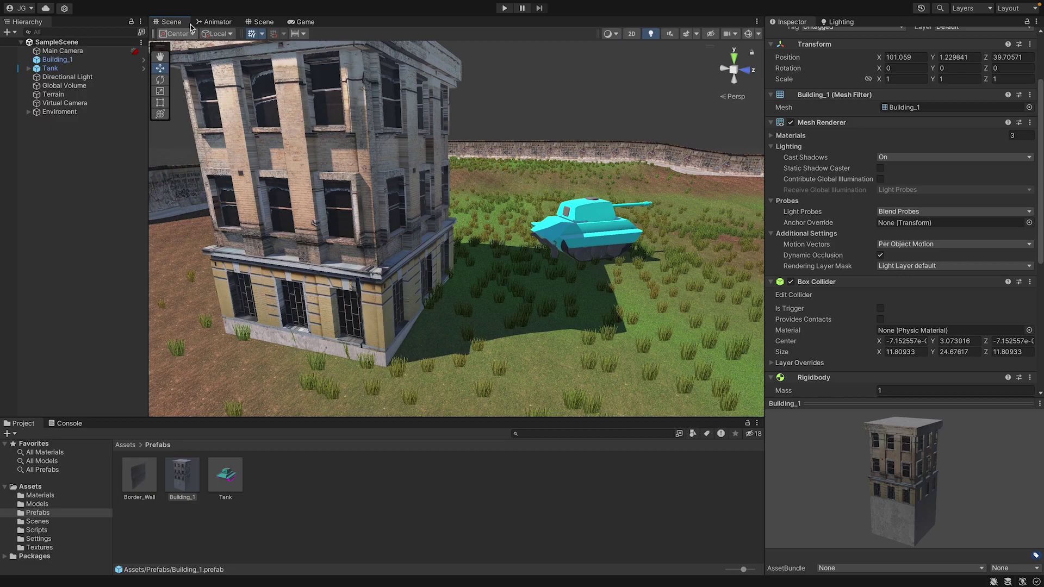
{"action": "double_click", "coordinate": [291, 23]}
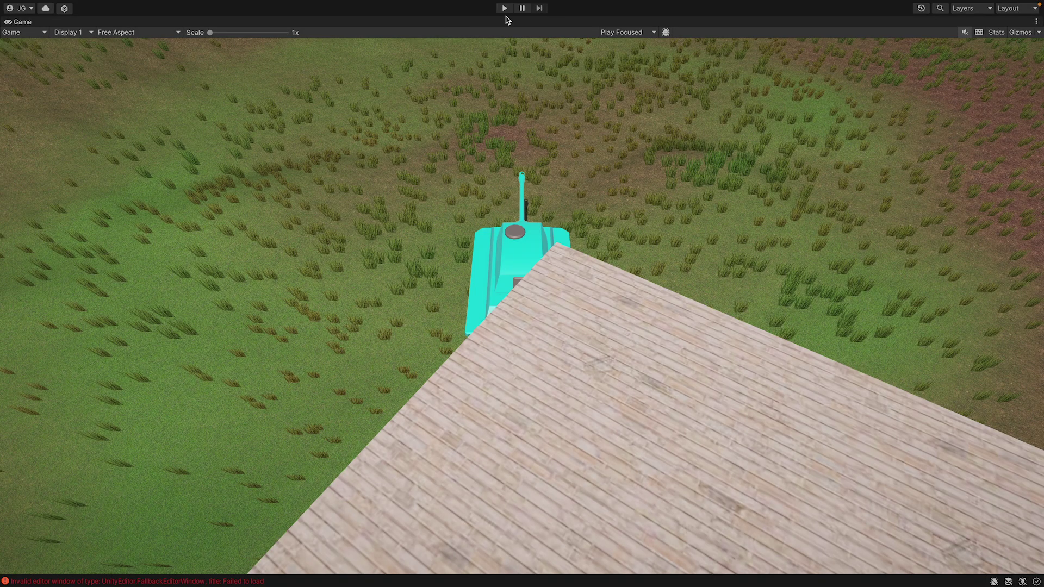
{"action": "left_click", "coordinate": [505, 8]}
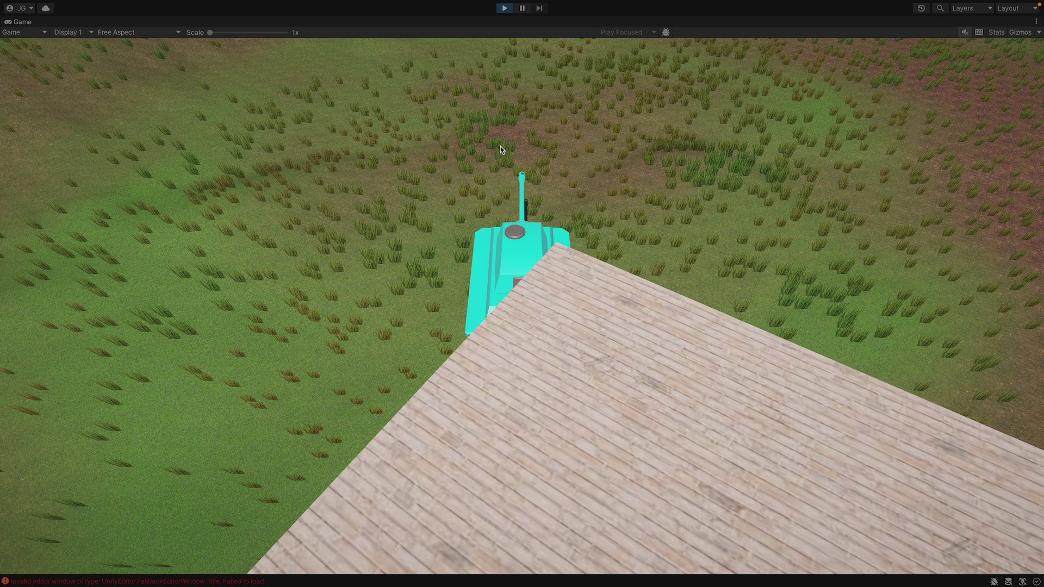
{"action": "left_click", "coordinate": [501, 146]}
Drive the tank around and into Building_1 to test the building's collision, and end the play session.
{"action": "key", "text": "w"}
{"action": "key", "text": "a"}
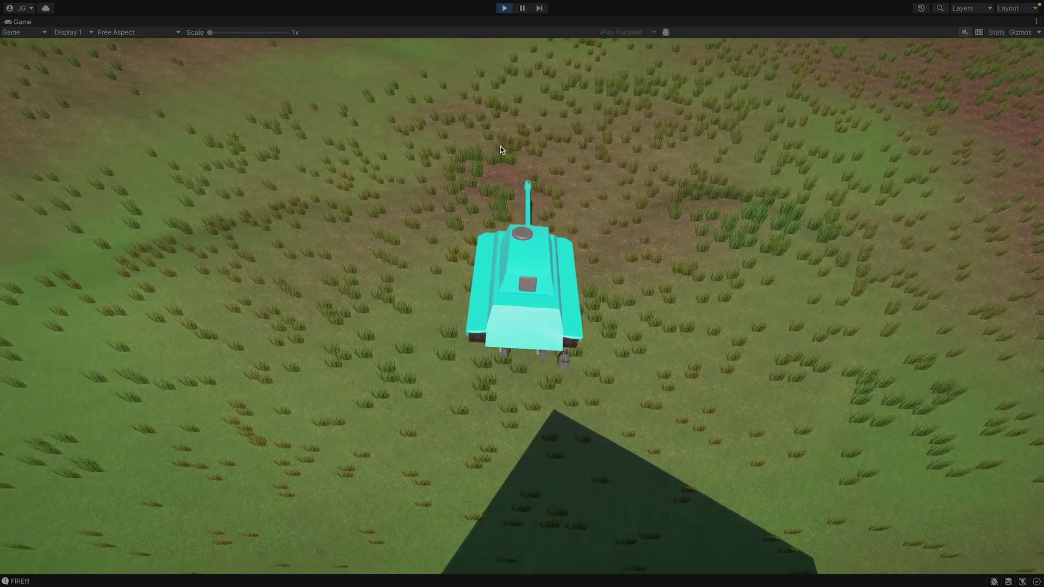
{"action": "key", "text": "a"}
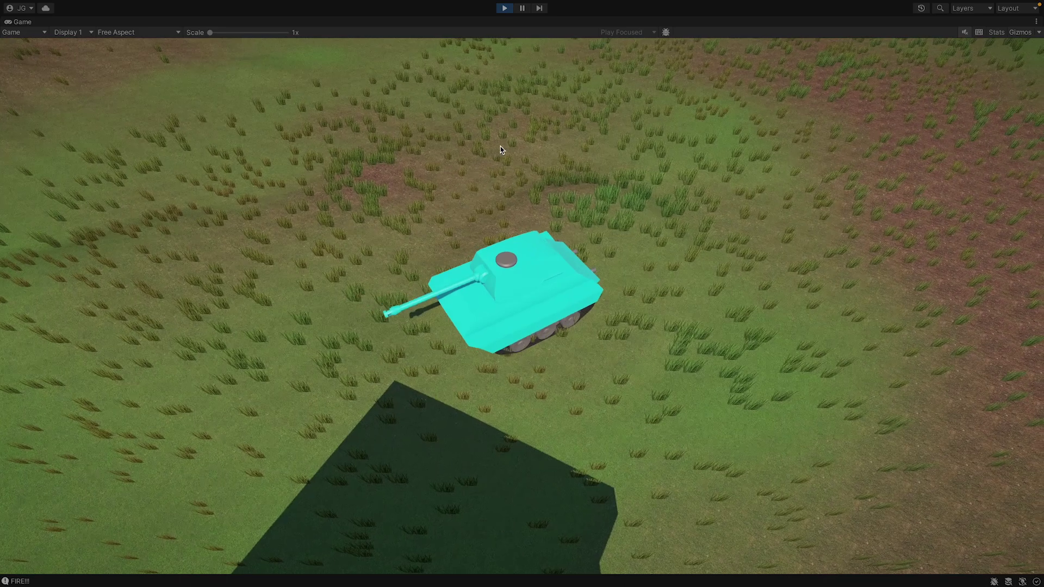
{"action": "key", "text": "w"}
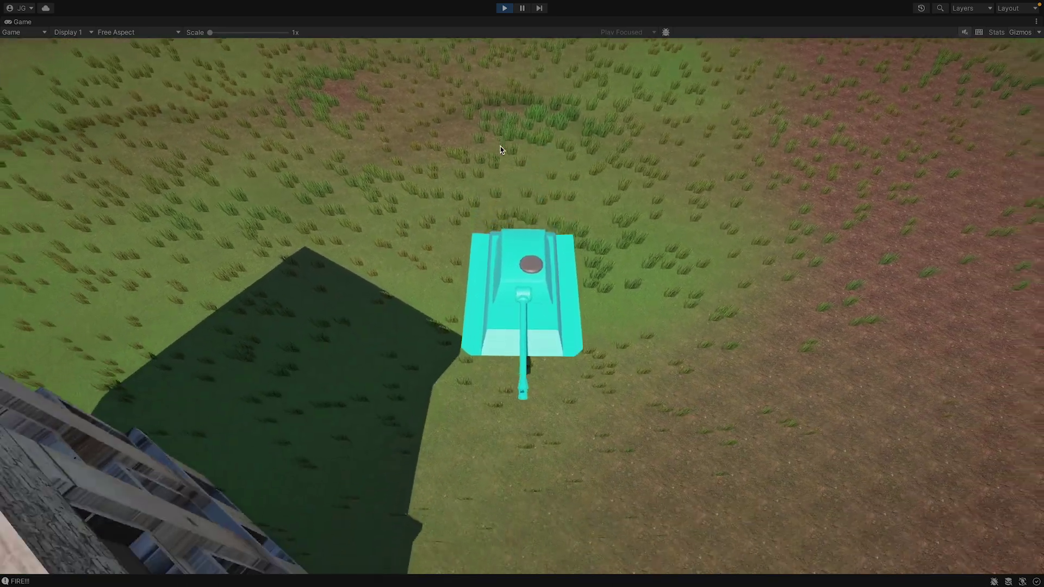
{"action": "key", "text": "d"}
{"action": "key", "text": "d"}
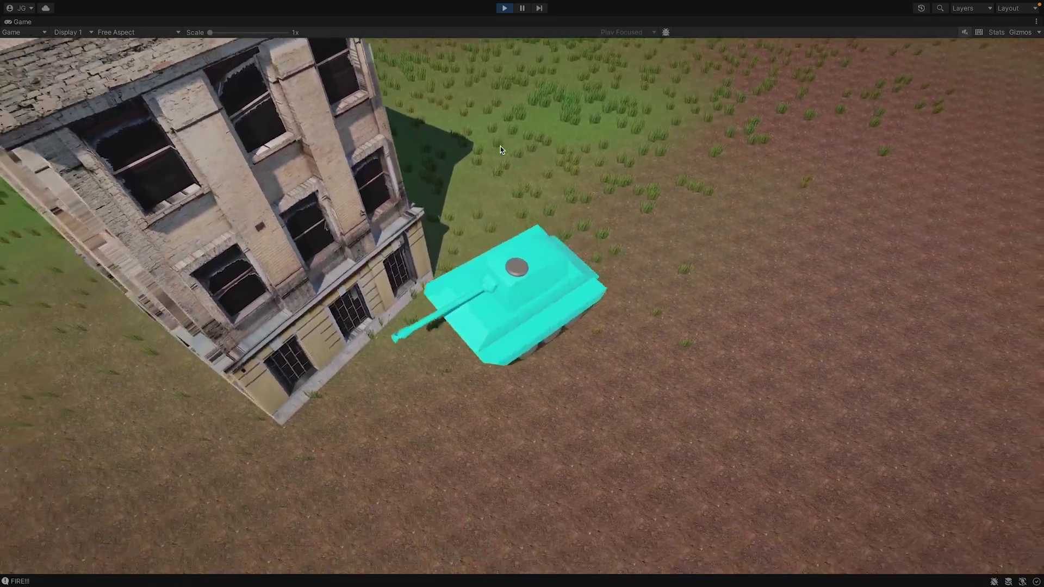
{"action": "key", "text": "d"}
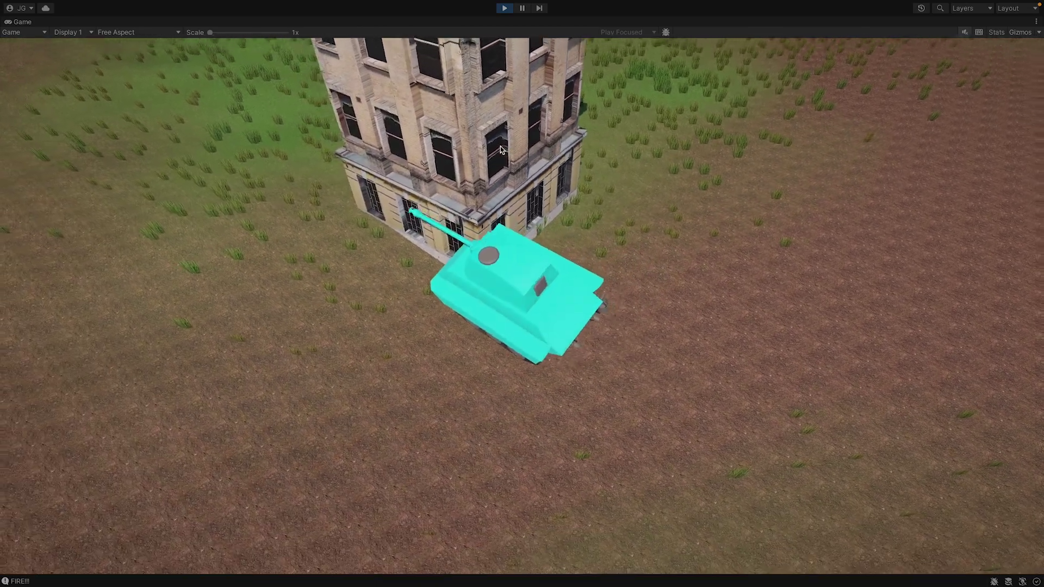
{"action": "key", "text": "a"}
{"action": "key", "text": "s"}
{"action": "key", "text": "s"}
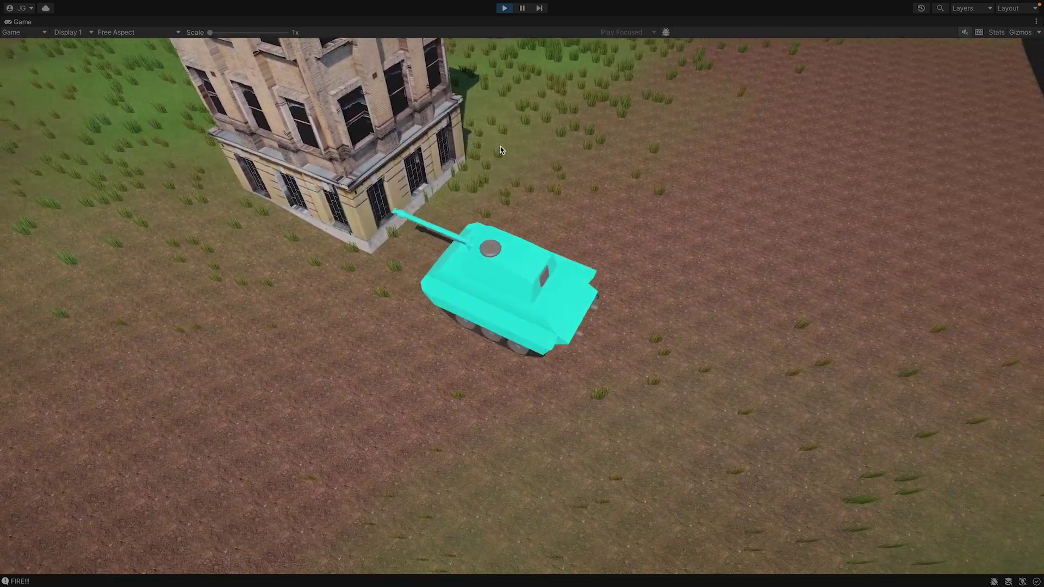
{"action": "key", "text": "w"}
{"action": "key", "text": "d"}
{"action": "key", "text": "w"}
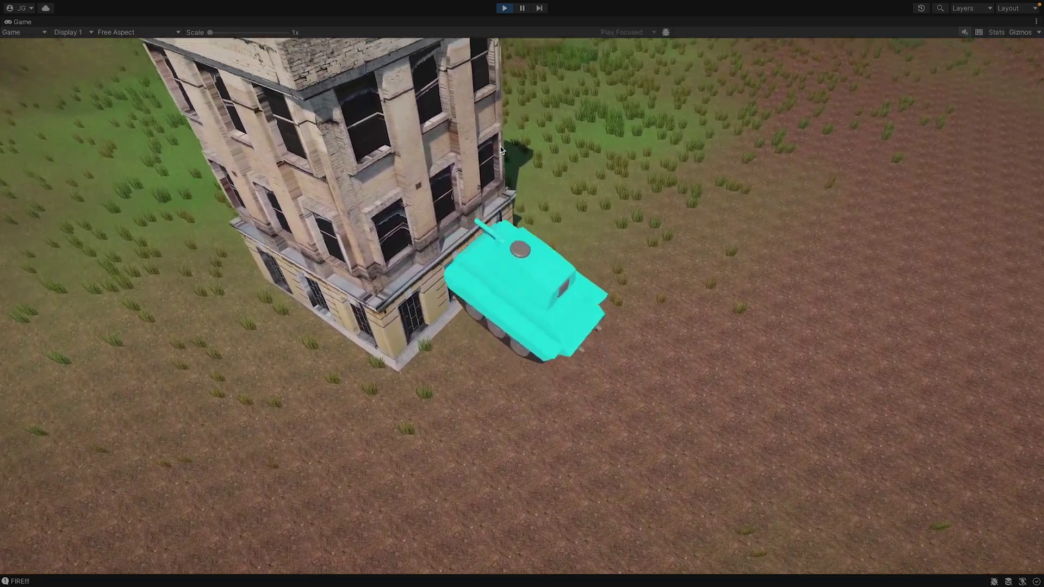
{"action": "key", "text": "w"}
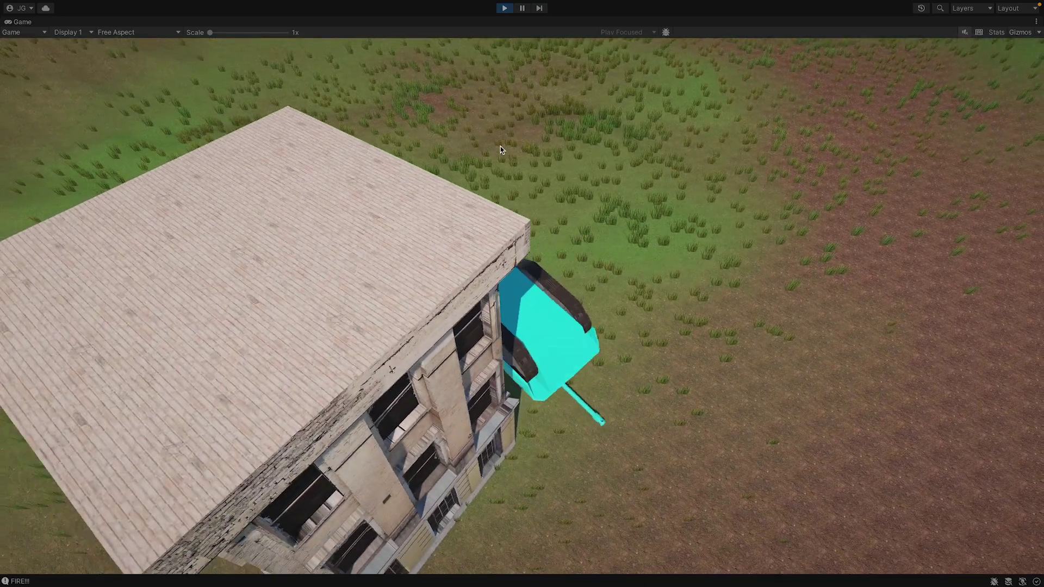
{"action": "left_click", "coordinate": [504, 8]}
Run the scene again and drive the tank over the hills near the border wall, turning in both directions to test its handling.
{"action": "left_click", "coordinate": [504, 8]}
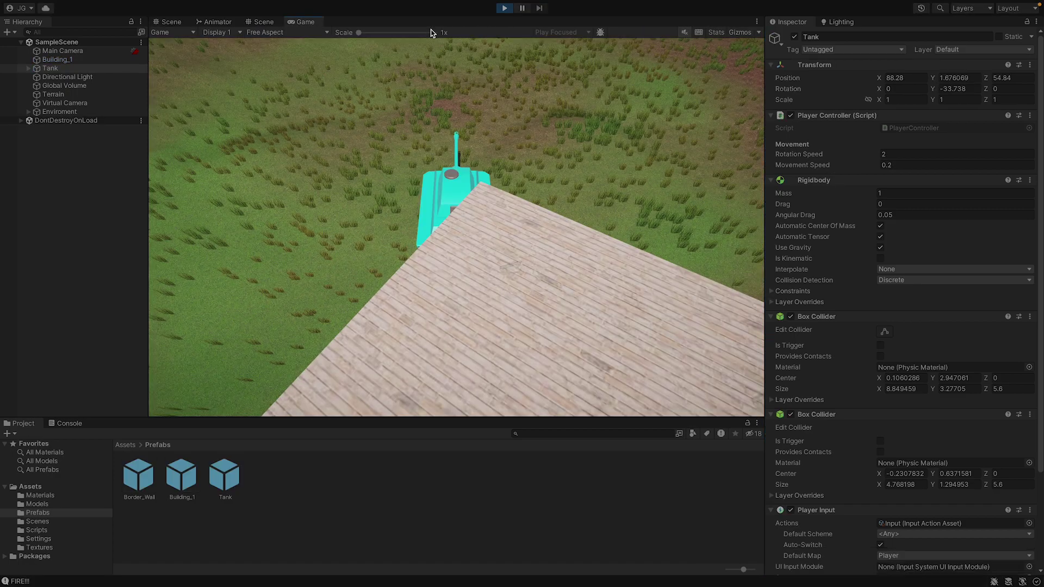
{"action": "key", "text": "w"}
{"action": "key", "text": "a"}
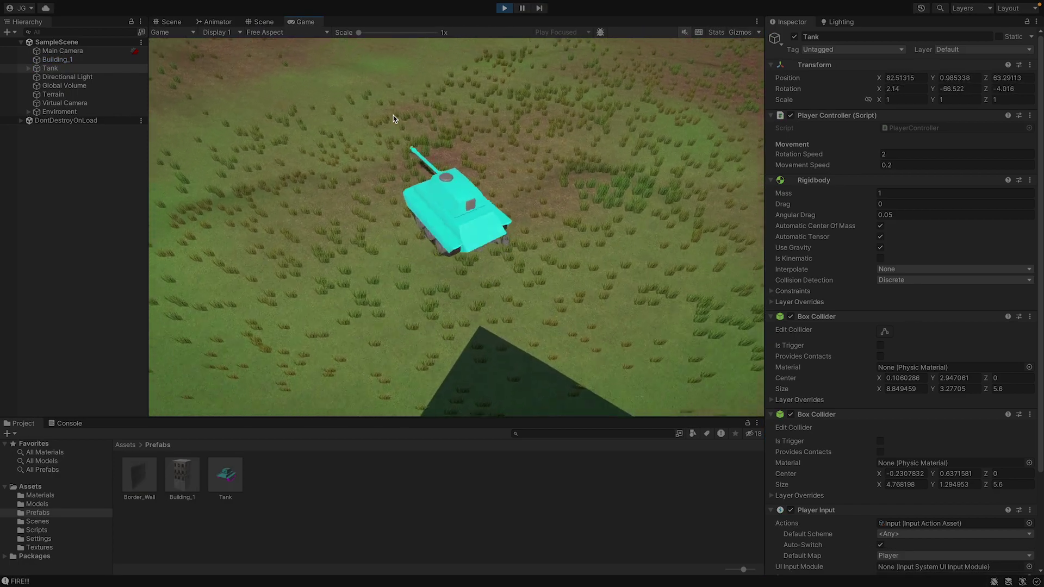
{"action": "key", "text": "d"}
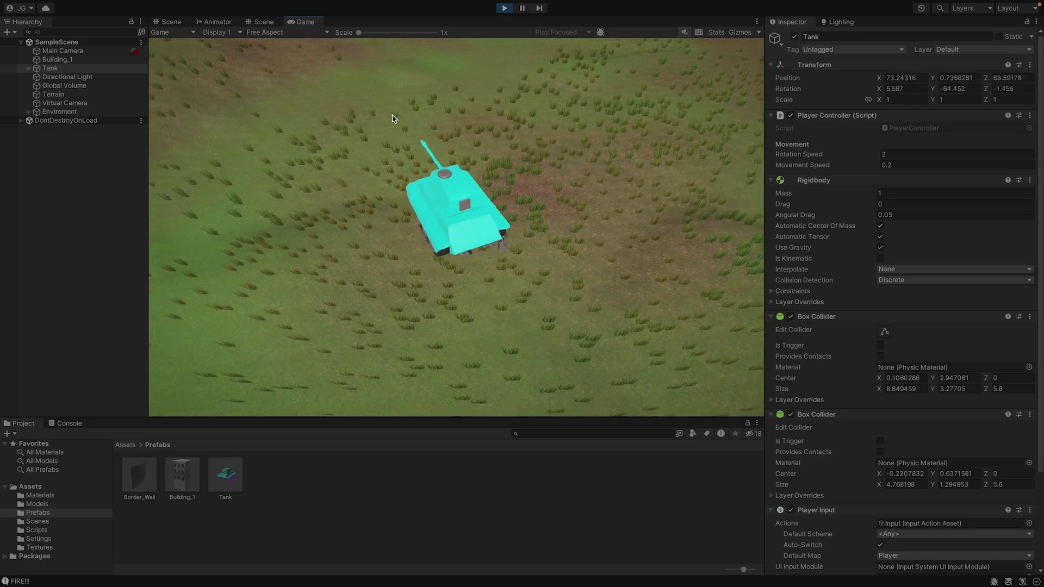
{"action": "key", "text": "a"}
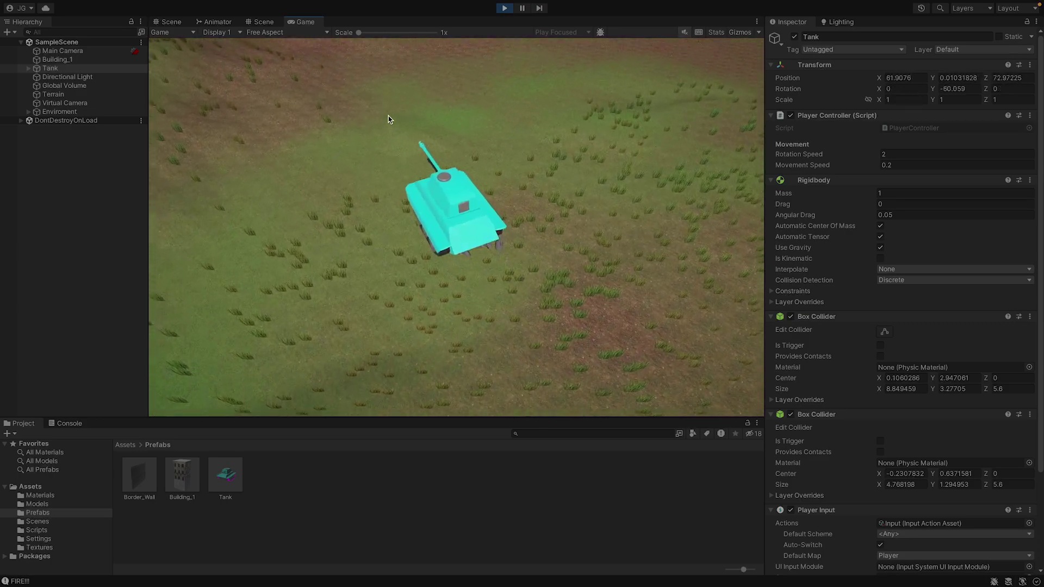
{"action": "key", "text": "a"}
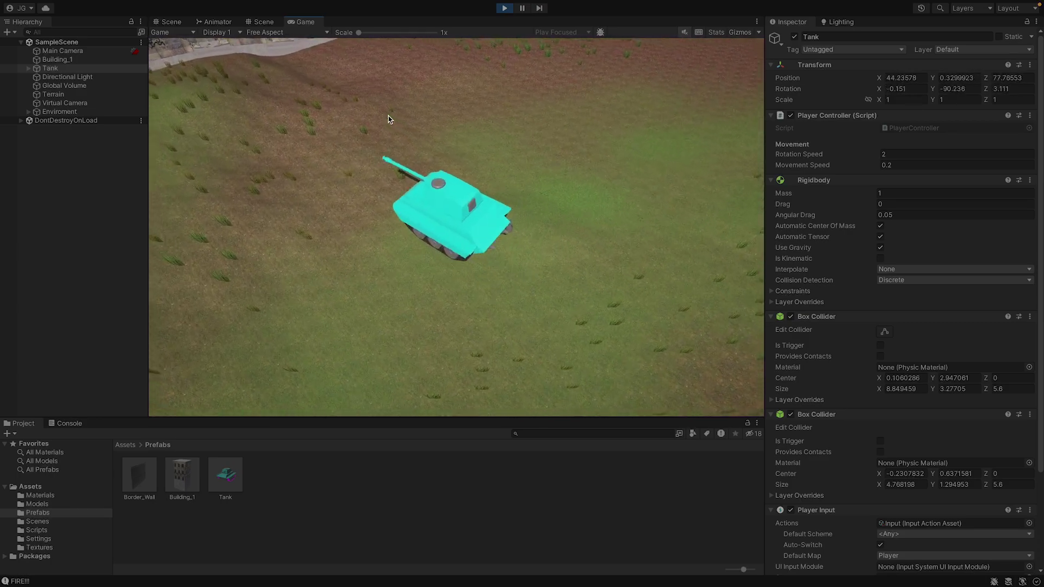
{"action": "key", "text": "d"}
{"action": "key", "text": "a"}
{"action": "key", "text": "d"}
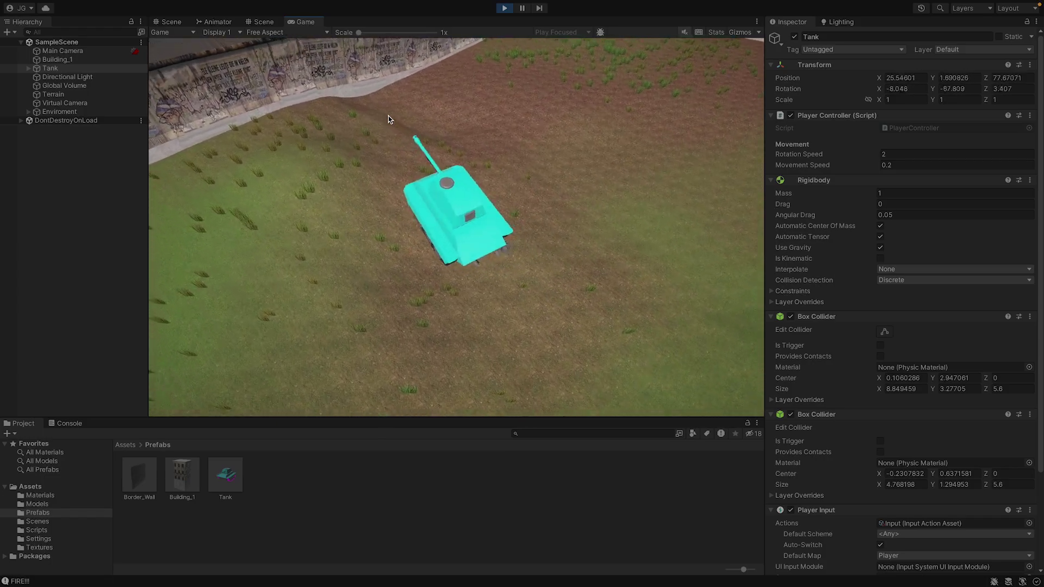
{"action": "key", "text": "d"}
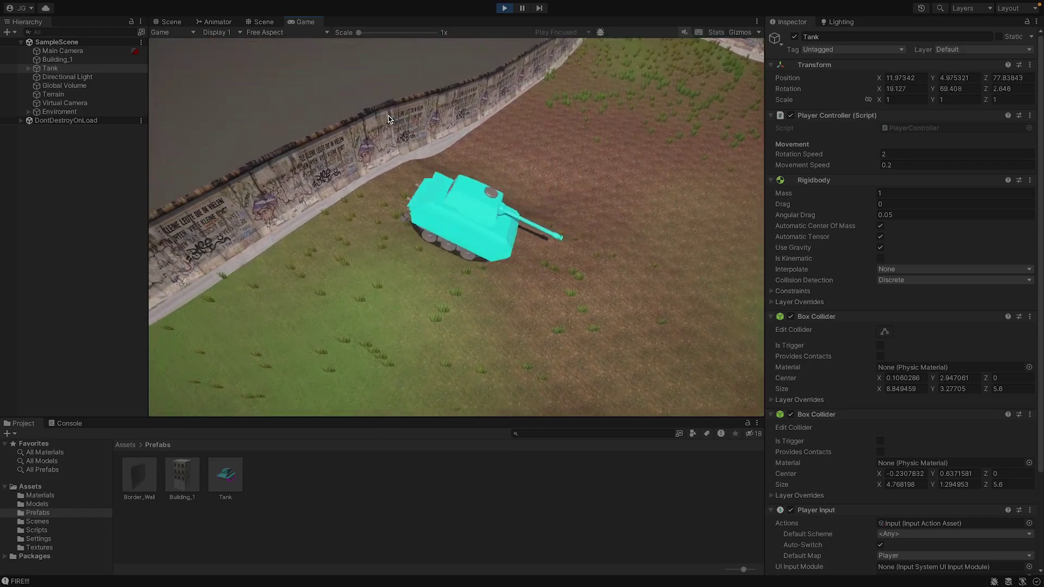
{"action": "key", "text": "d"}
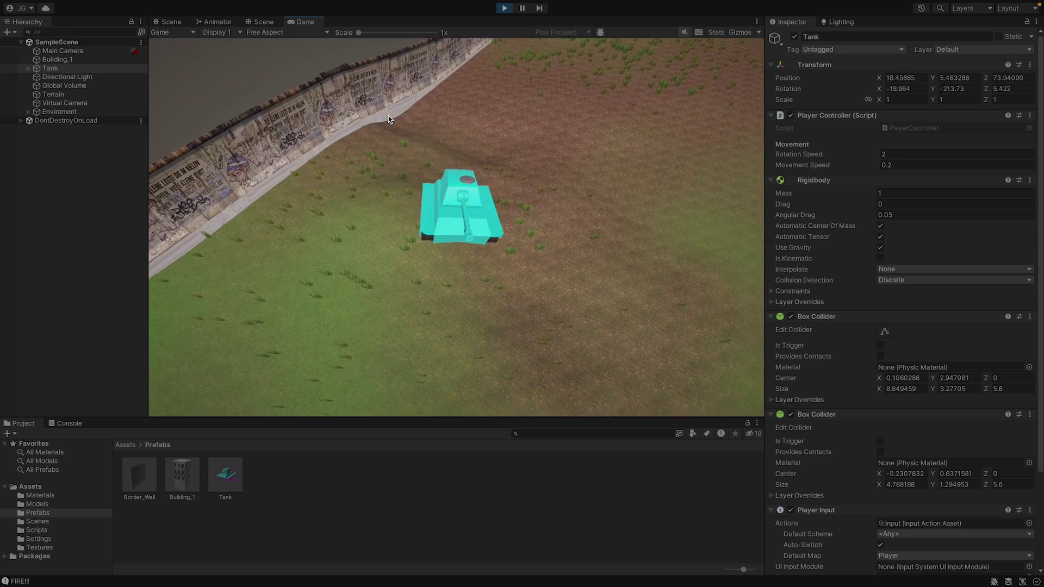
{"action": "key", "text": "d"}
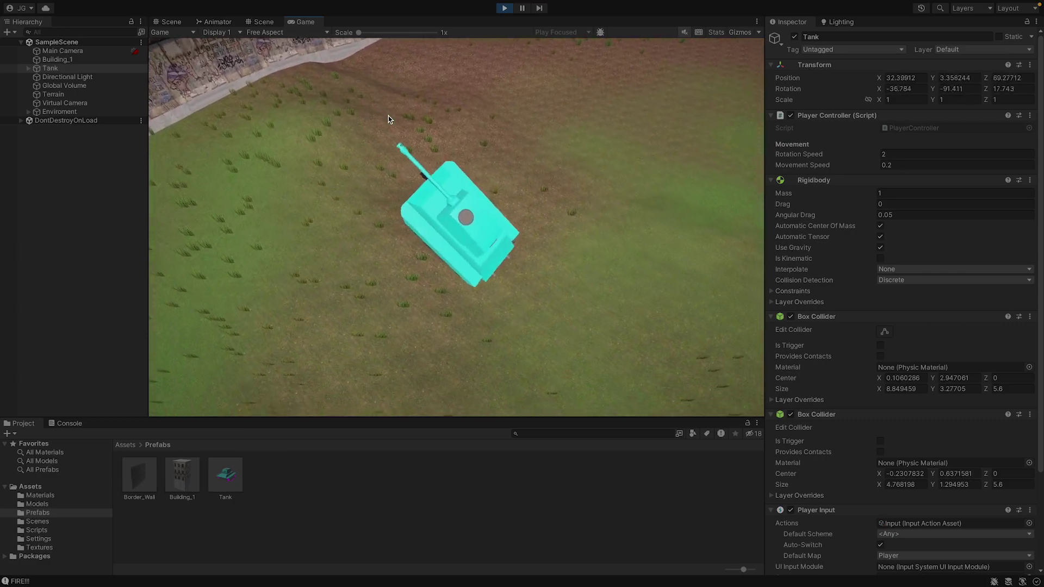
{"action": "key", "text": "d"}
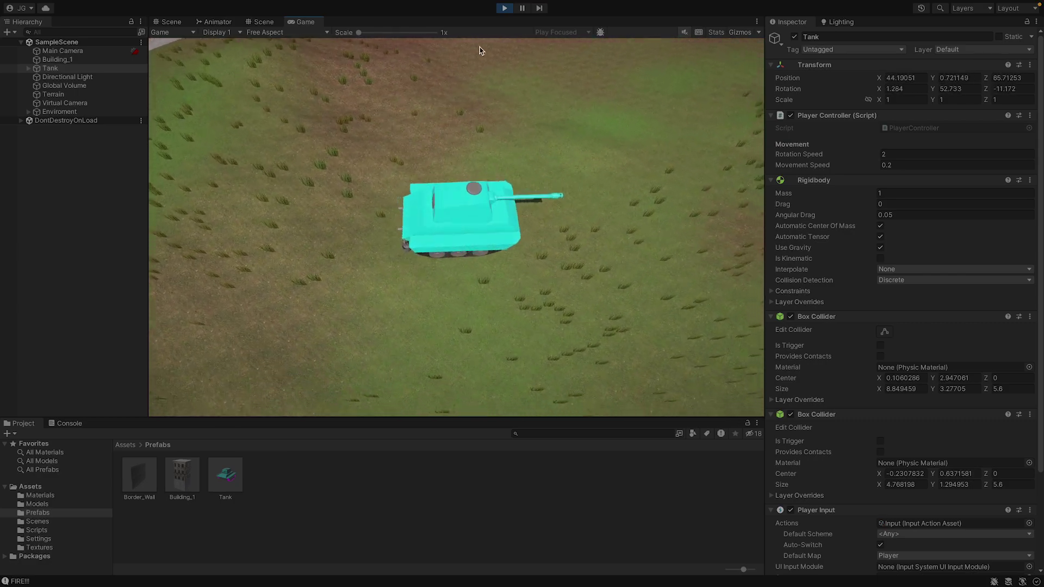
{"action": "key", "text": "d"}
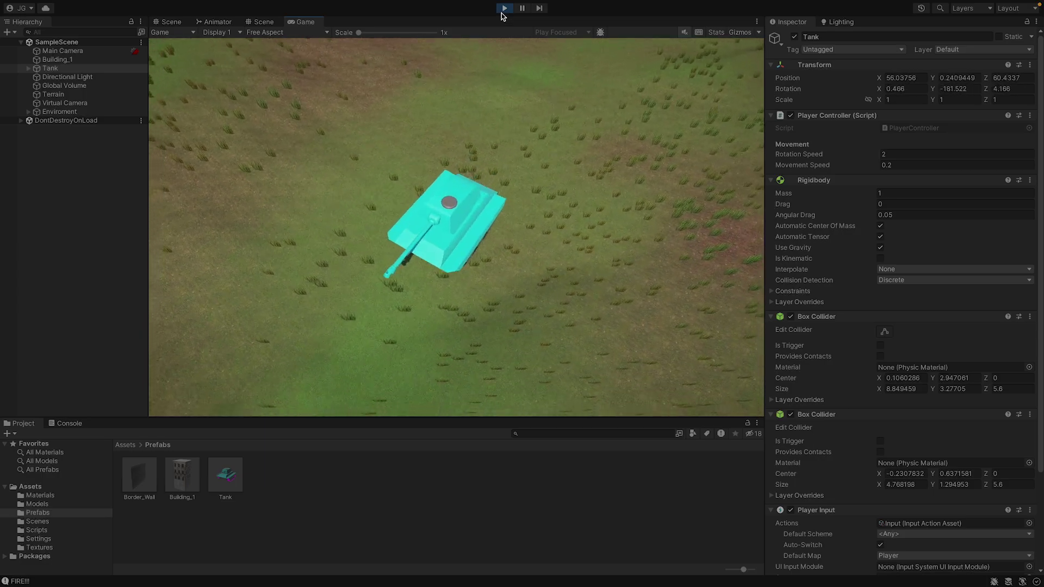
{"action": "key", "text": "w"}
{"action": "key", "text": "d"}
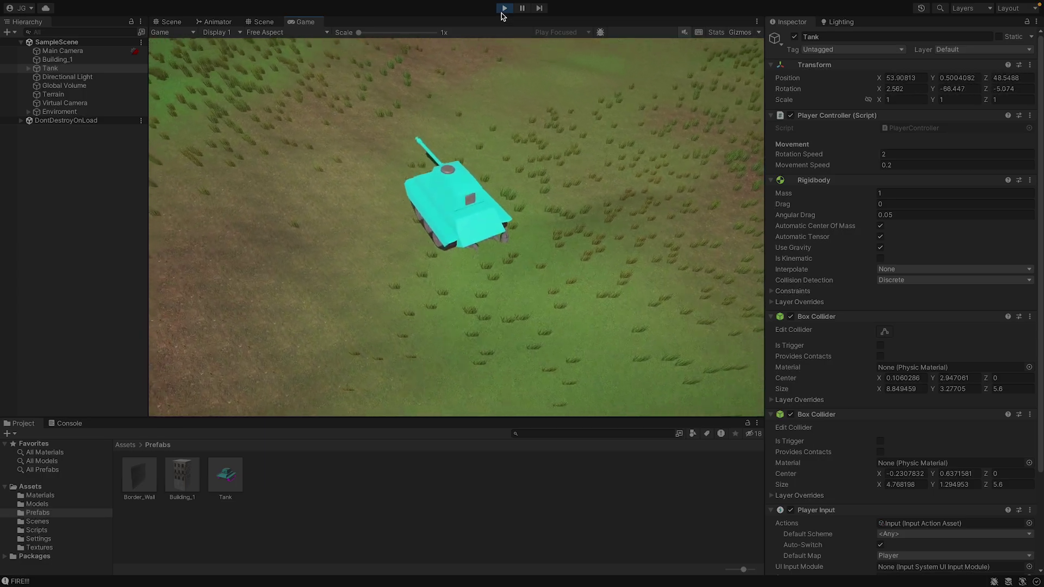
{"action": "key", "text": "a"}
{"action": "key", "text": "a"}
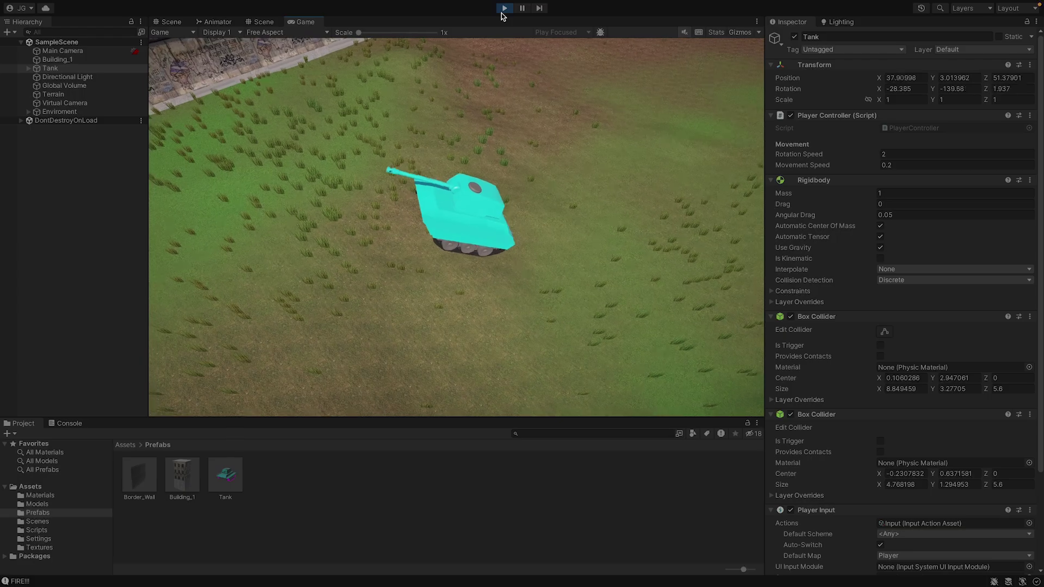
Pause the game, tilt the tank to about -21 degrees around Z in the Scene view, and exit play mode.
{"action": "left_click", "coordinate": [521, 11]}
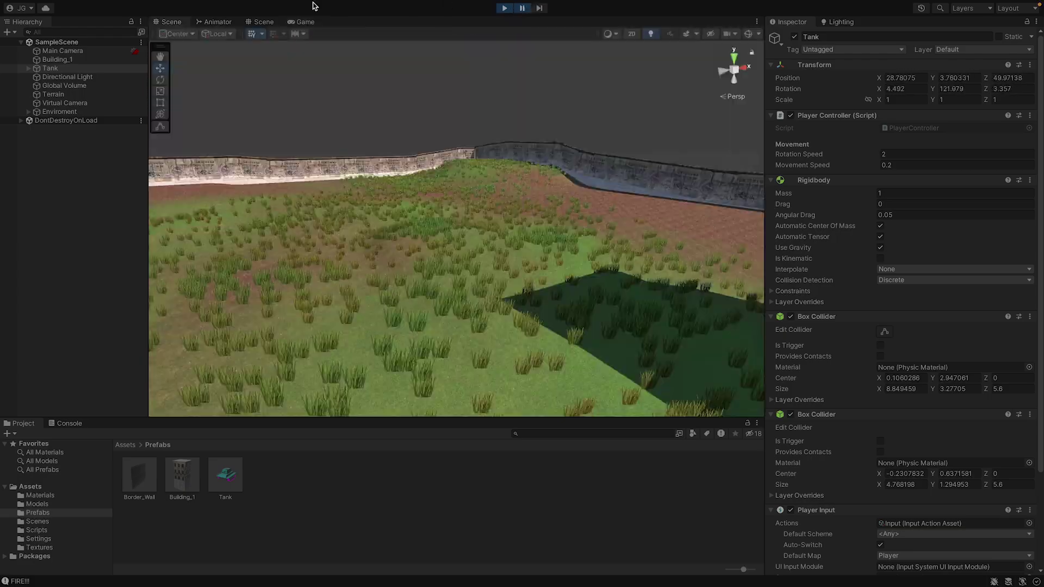
{"action": "right_click_drag", "start_coordinate": [437, 159], "coordinate": [785, 112]}
{"action": "key", "text": "w"}
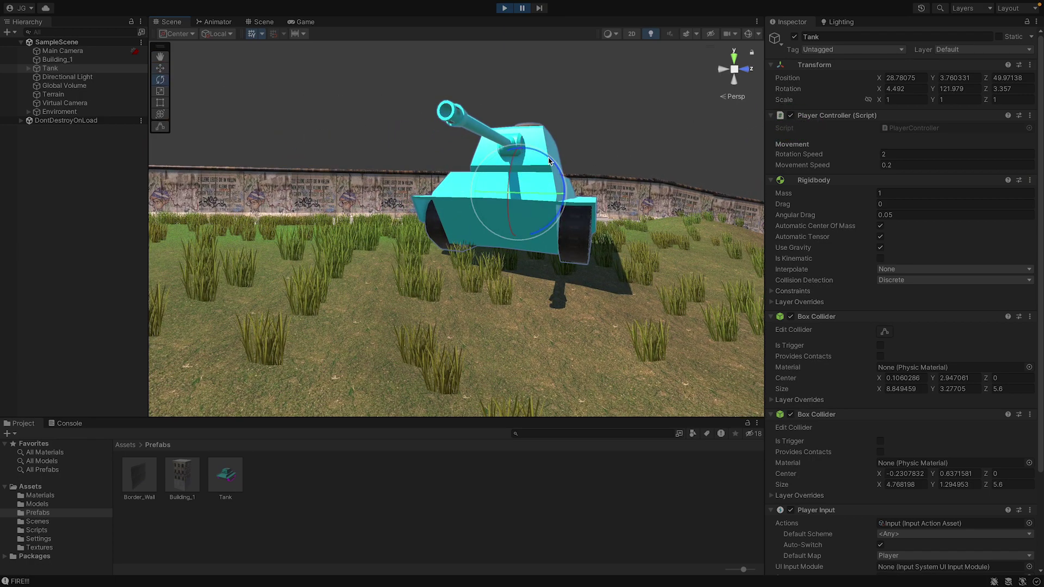
{"action": "left_click_drag", "start_coordinate": [549, 161], "coordinate": [529, 124]}
{"action": "middle_click_drag", "start_coordinate": [529, 123], "coordinate": [506, 169]}
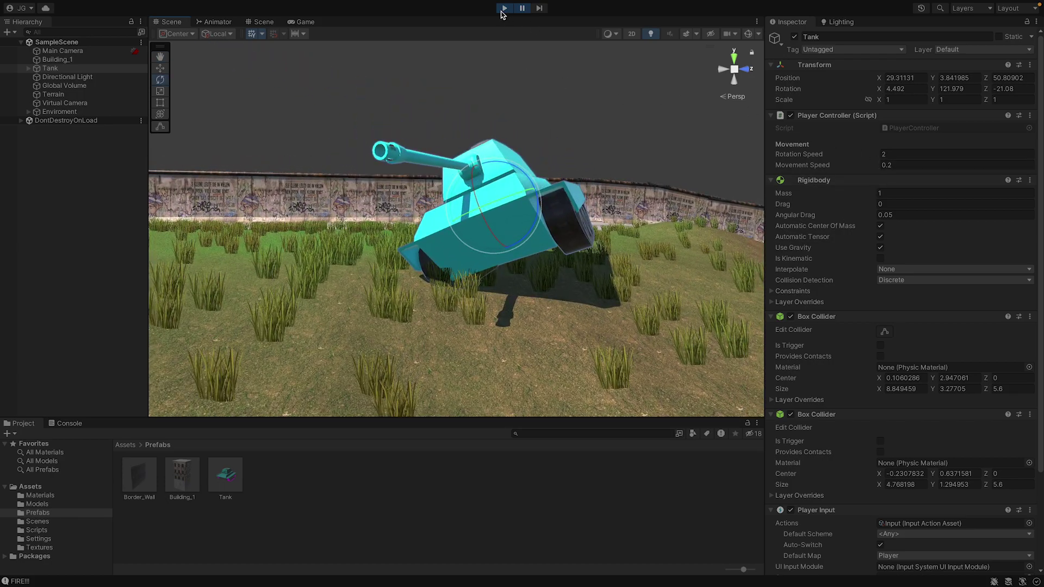
{"action": "left_click", "coordinate": [503, 9]}
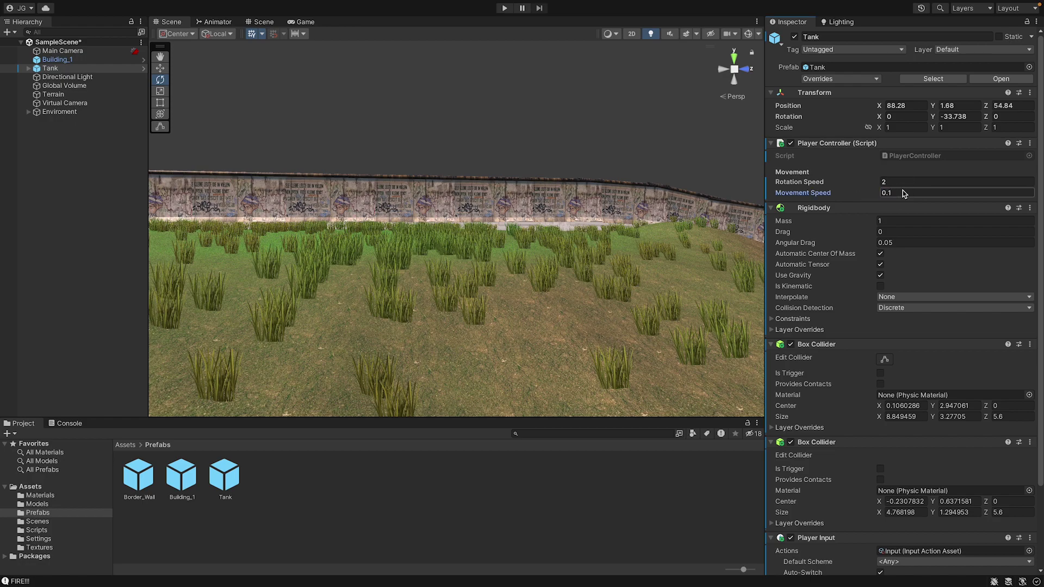
Run the scene and drive the tank in a wide left-hand loop across the grass beside the building.
{"action": "right_click_drag", "start_coordinate": [590, 123], "coordinate": [92, 133]}
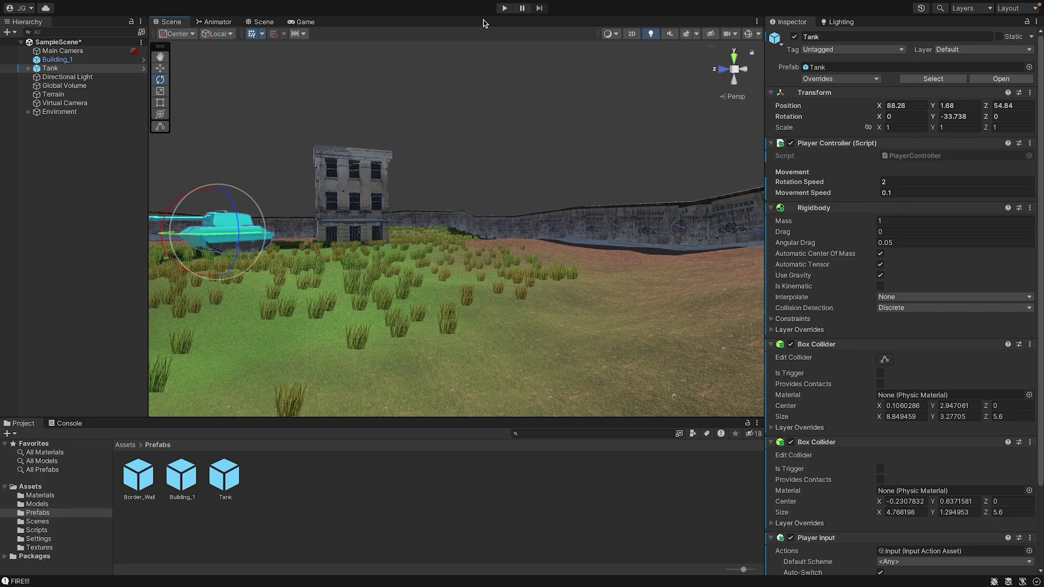
{"action": "left_click", "coordinate": [505, 9]}
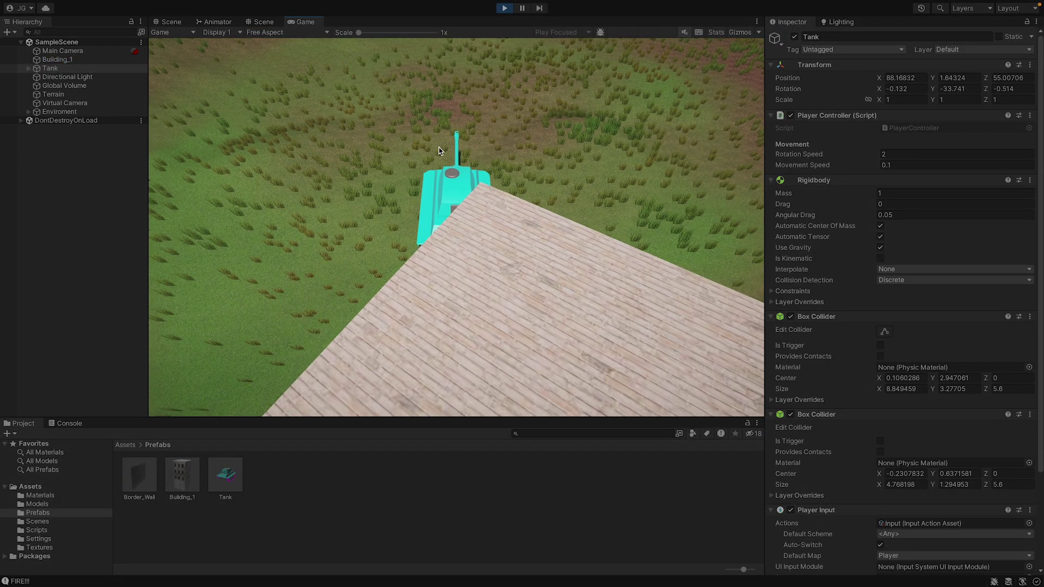
{"action": "key", "text": "w"}
{"action": "key", "text": "a"}
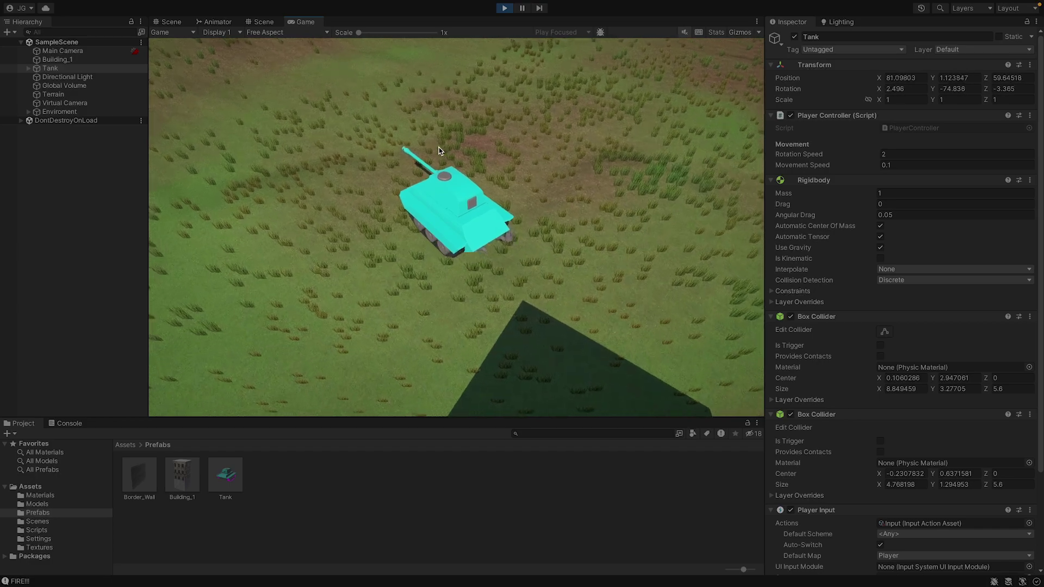
{"action": "key", "text": "w"}
{"action": "key", "text": "a"}
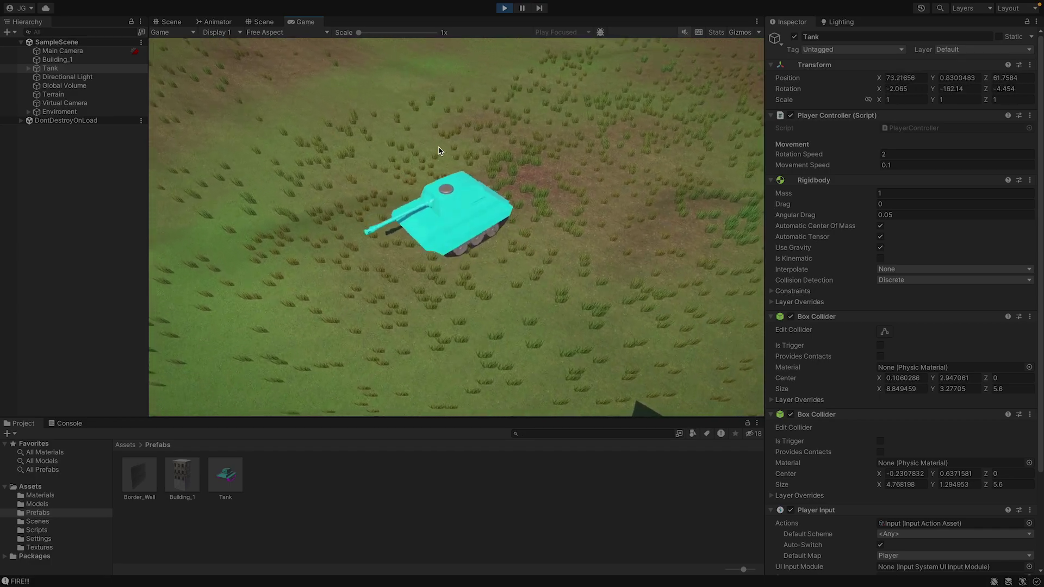
{"action": "key", "text": "w"}
{"action": "key", "text": "a"}
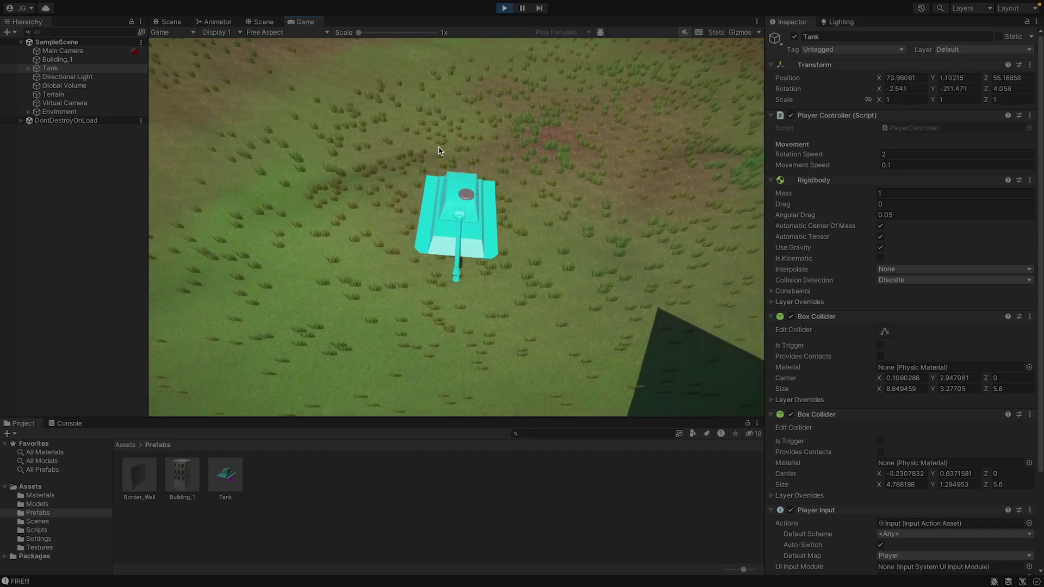
{"action": "key", "text": "w"}
{"action": "key", "text": "a"}
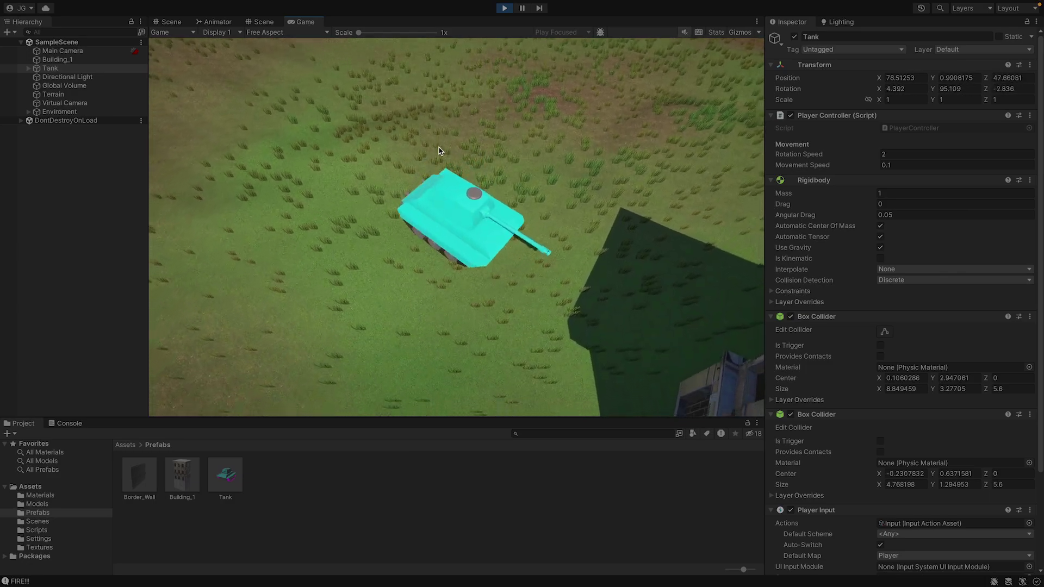
Drive the tank past the building to its far side, turn it around to the left, and exit play mode.
{"action": "key", "text": "w"}
{"action": "key", "text": "a"}
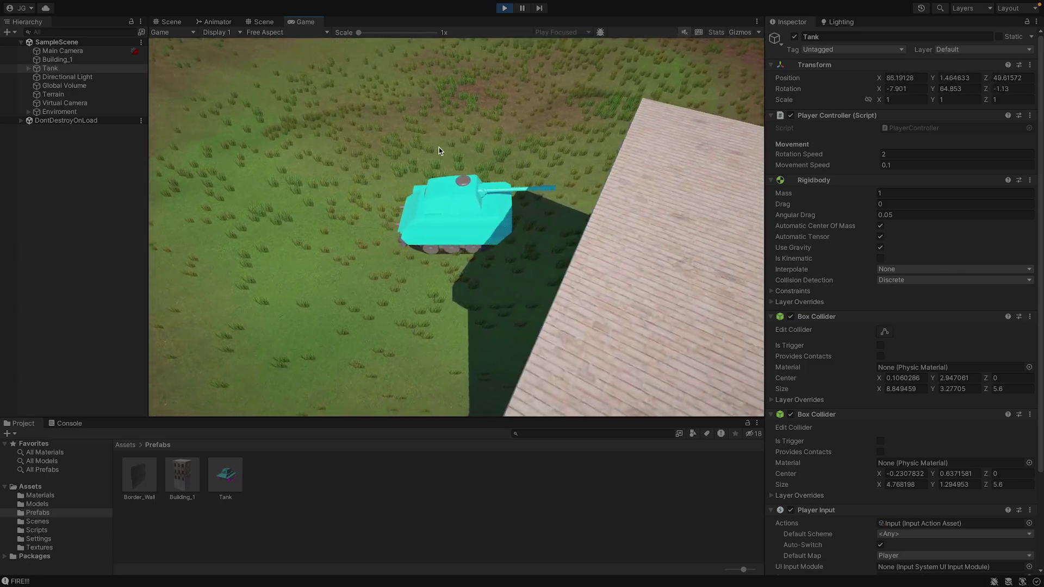
{"action": "key", "text": "w"}
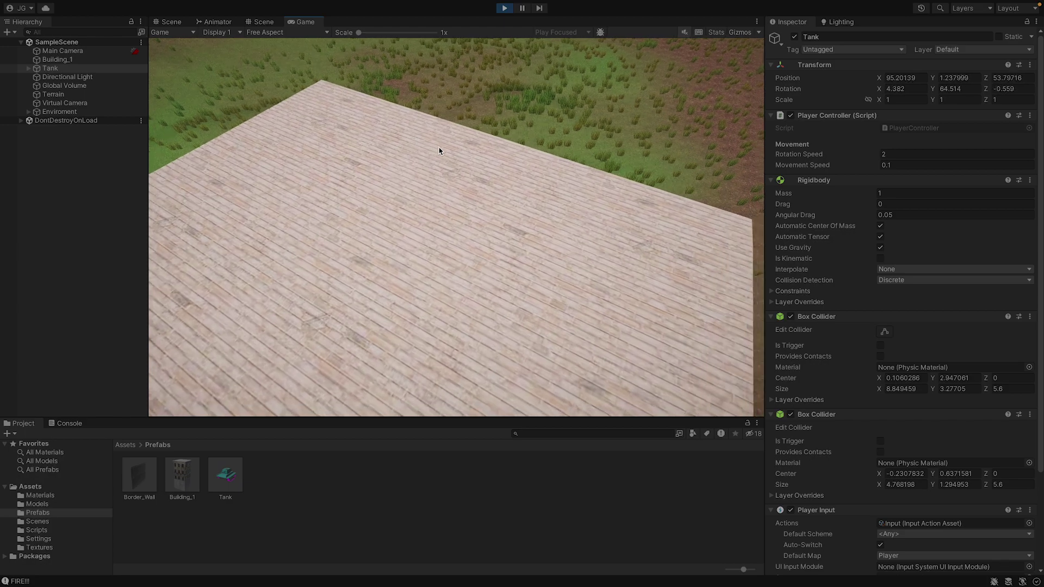
{"action": "key", "text": "w"}
{"action": "key", "text": "a"}
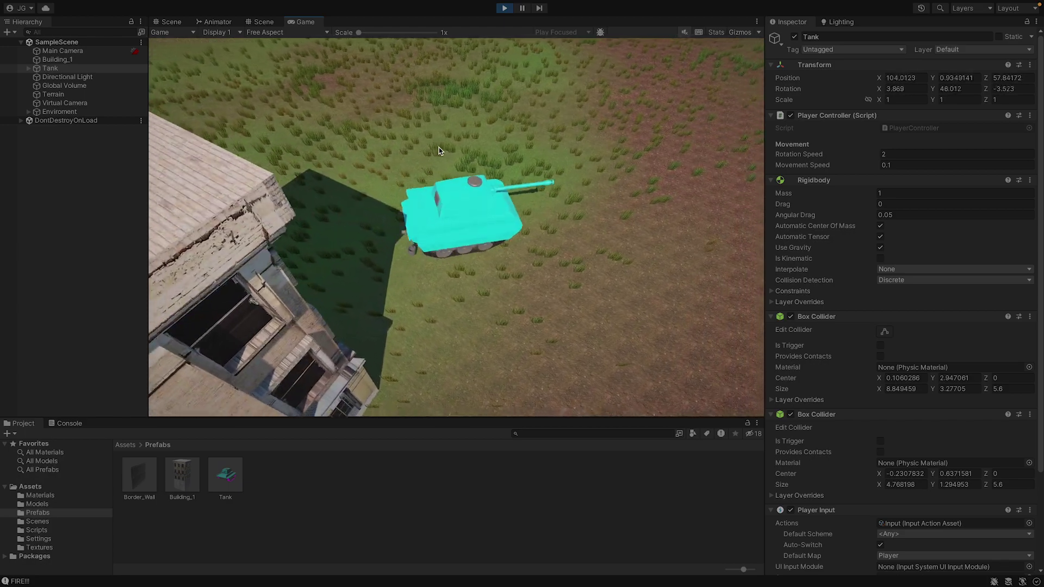
{"action": "key", "text": "w"}
{"action": "key", "text": "a"}
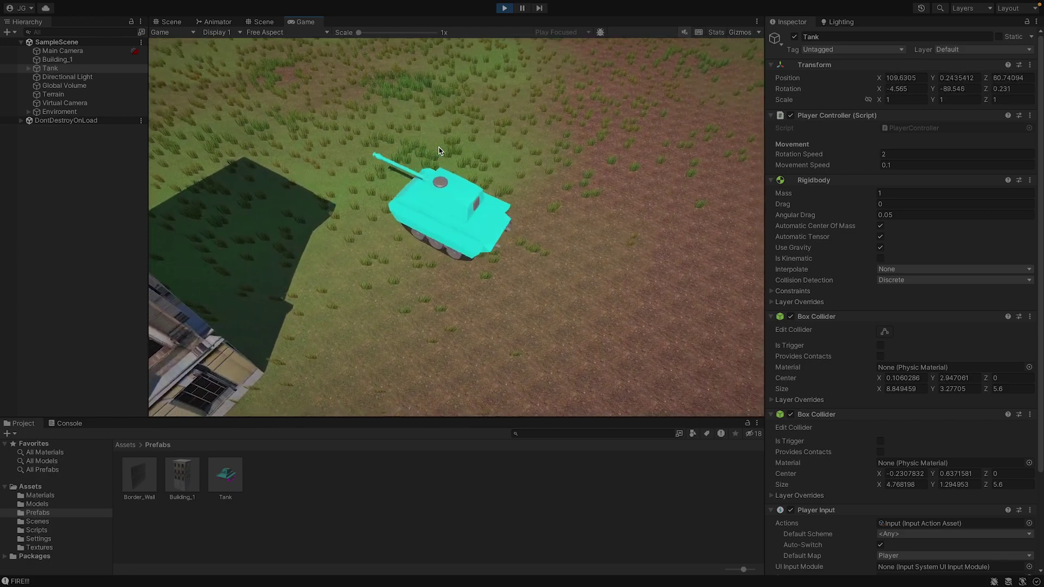
{"action": "key", "text": "w"}
{"action": "key", "text": "a"}
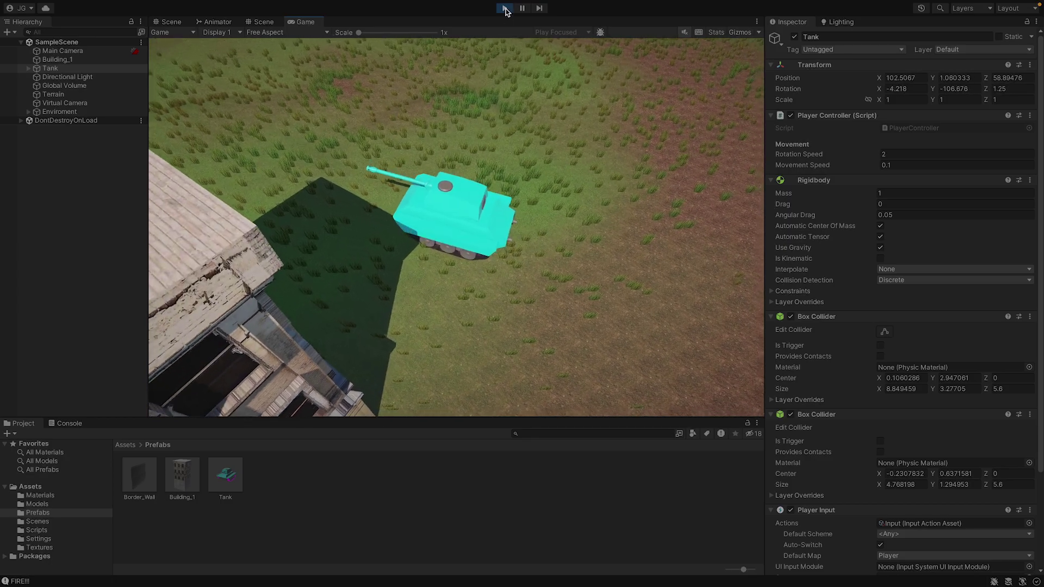
{"action": "left_click", "coordinate": [505, 9]}
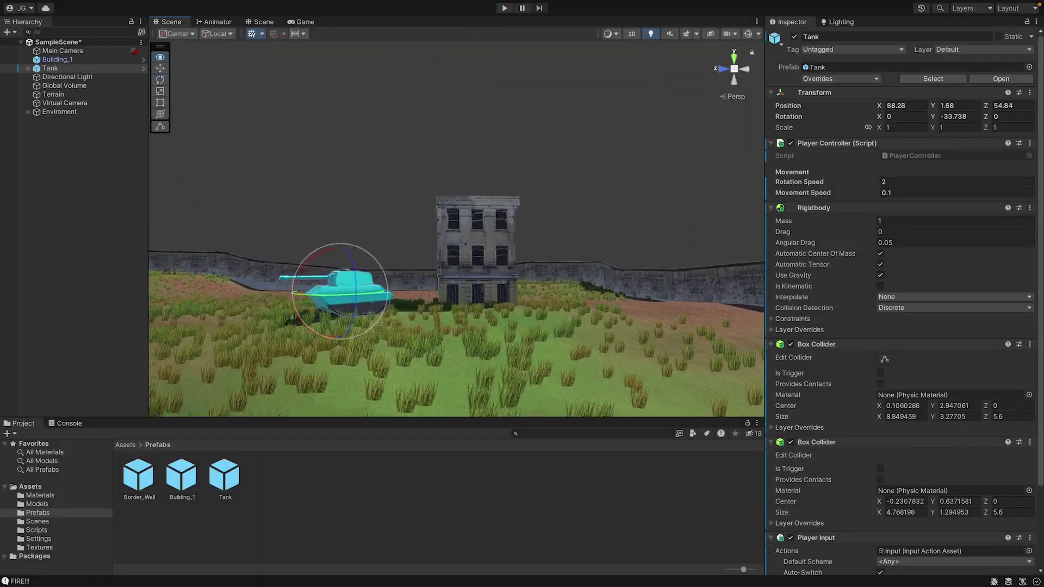
Duplicate Building_1 and move the copy along X to about 82.72, leaving a gap between the two buildings.
{"action": "key", "text": "w"}
{"action": "right_click_drag", "start_coordinate": [408, 70], "coordinate": [503, 186]}
{"action": "key", "text": "s"}
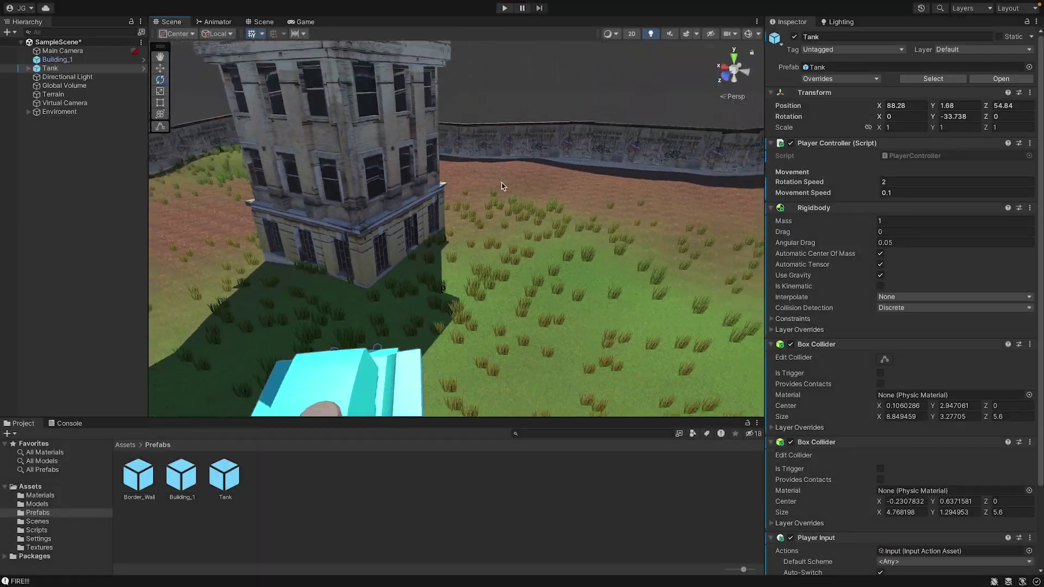
{"action": "left_click", "coordinate": [348, 169]}
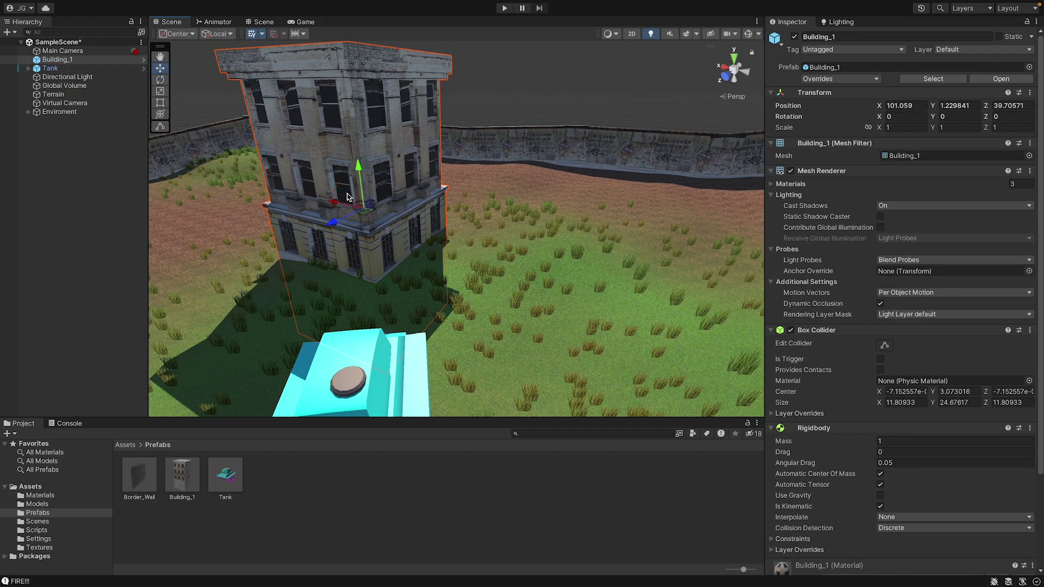
{"action": "key", "text": "ctrl+d"}
{"action": "left_click_drag", "start_coordinate": [348, 197], "coordinate": [539, 251]}
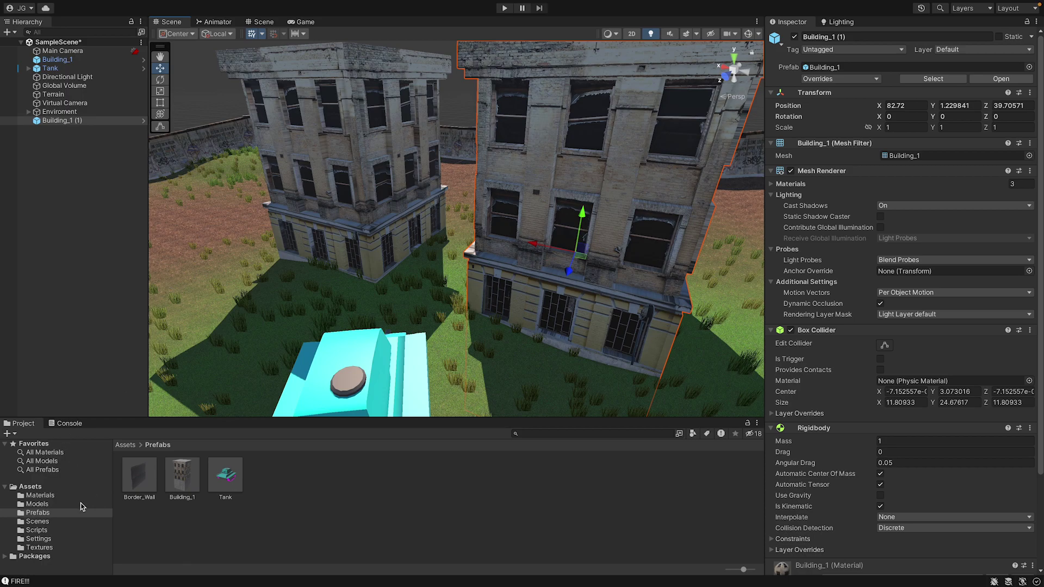
Place the Wall model in the gap against Building_1, at about X 93.81, Y 1.23, Z 41.58.
{"action": "left_click", "coordinate": [38, 505]}
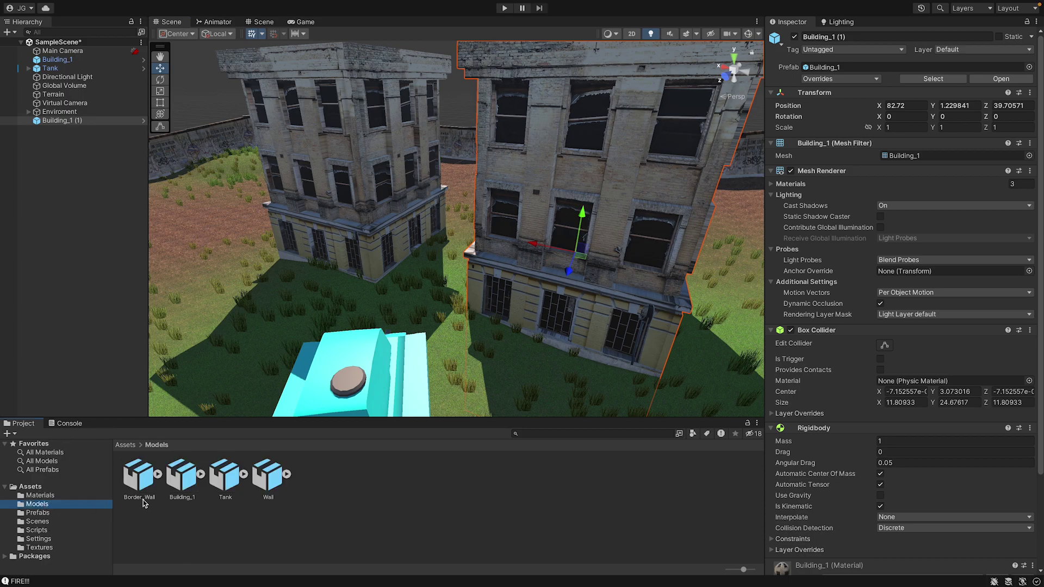
{"action": "left_click", "coordinate": [268, 486]}
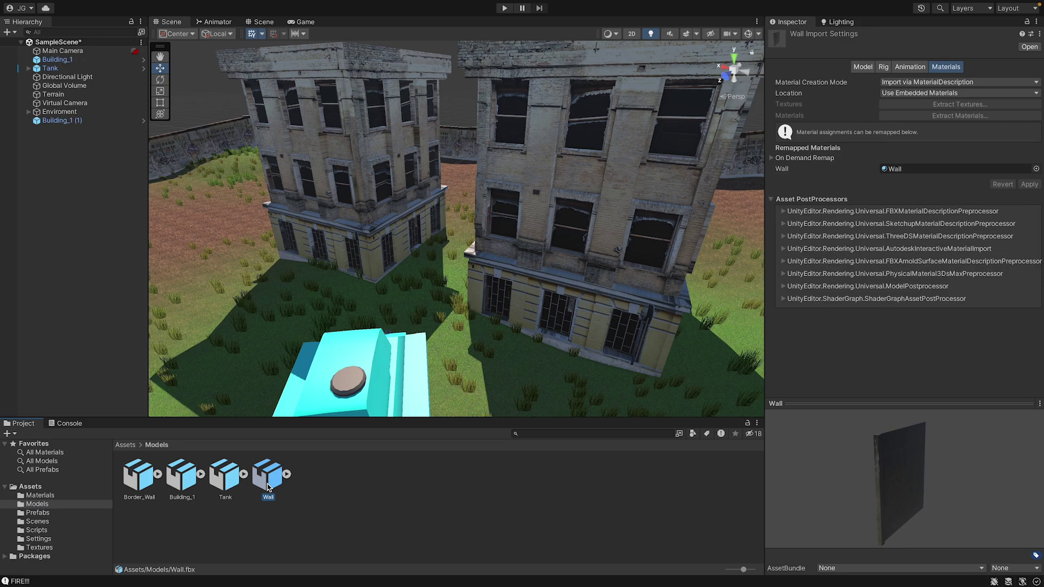
{"action": "left_click_drag", "start_coordinate": [274, 480], "coordinate": [420, 261]}
{"action": "right_click_drag", "start_coordinate": [420, 261], "coordinate": [386, 265]}
Duplicate the wall twice along X, at about 90.16 and 86.57, to close the gap between the buildings.
{"action": "key", "text": "ctrl+d"}
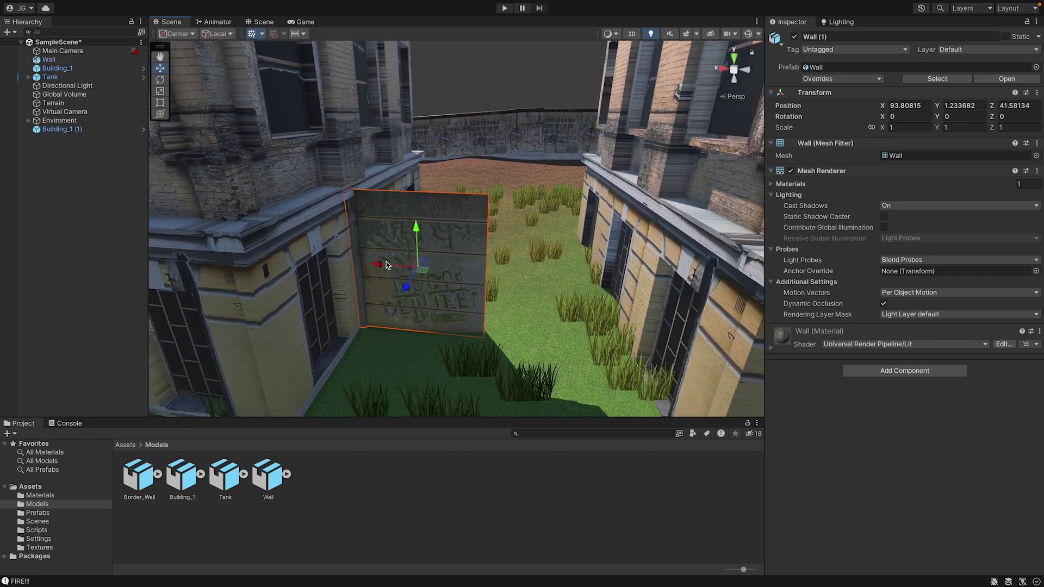
{"action": "left_click_drag", "start_coordinate": [387, 265], "coordinate": [516, 266]}
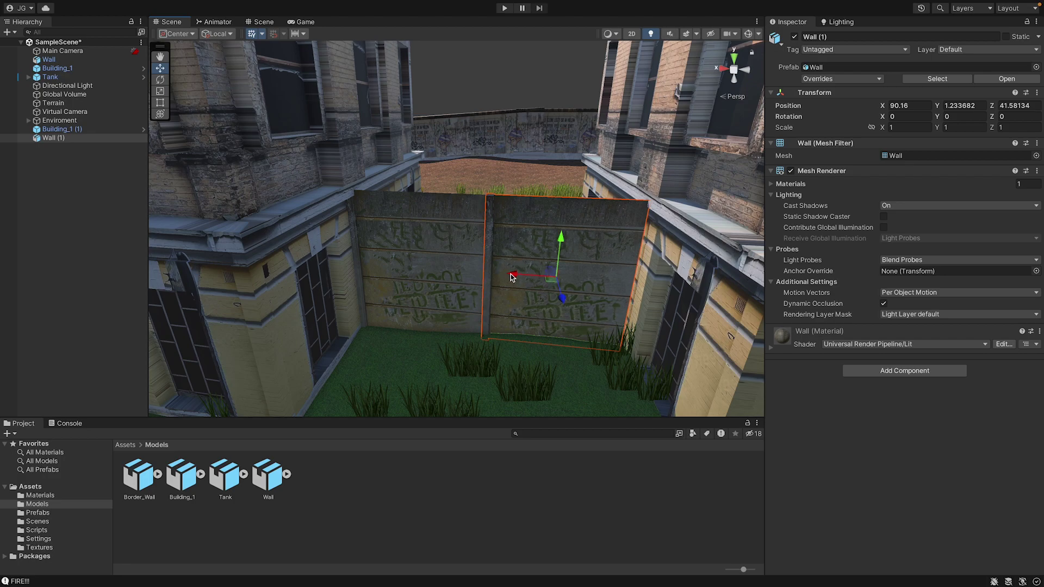
{"action": "key", "text": "ctrl+d"}
{"action": "left_click_drag", "start_coordinate": [511, 277], "coordinate": [671, 284]}
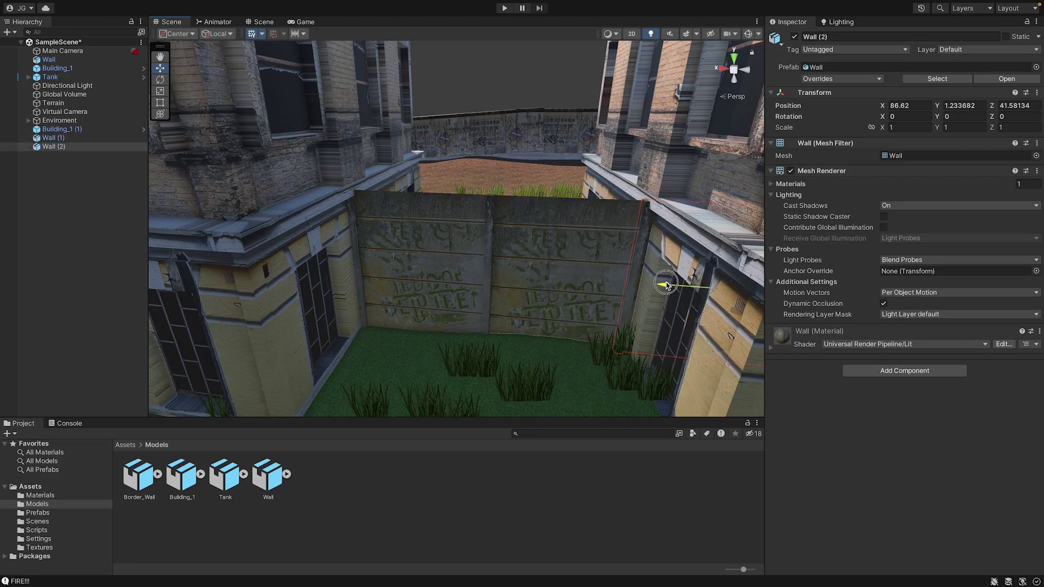
{"action": "scroll", "coordinate": [550, 278], "scroll_direction": "down", "scroll_amount": 5}
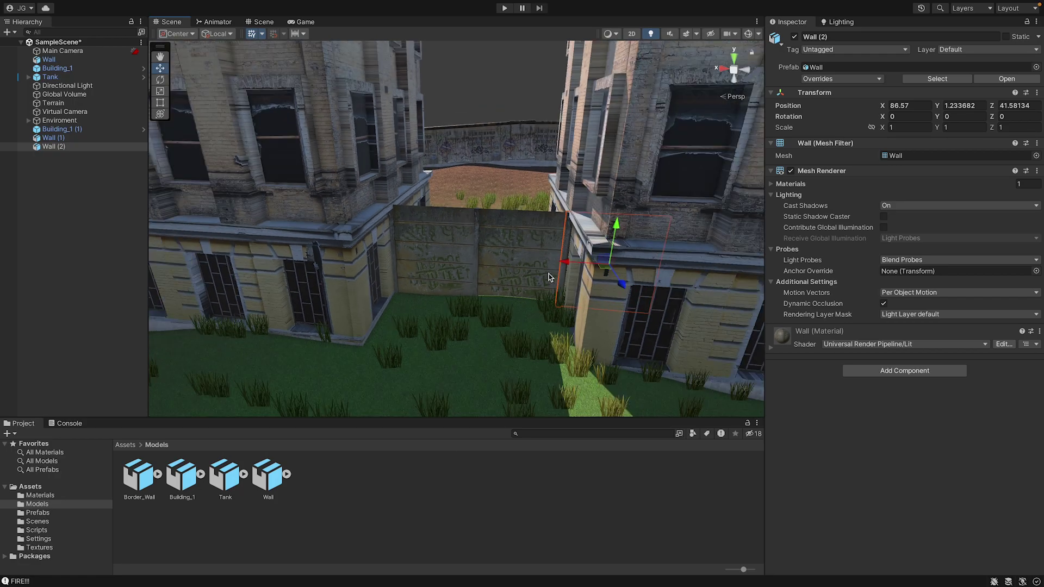
Inspect the wall row between the buildings and delete the two duplicated segments, keeping the original wall.
{"action": "left_click_drag", "start_coordinate": [593, 218], "coordinate": [524, 176], "text": "alt"}
{"action": "right_click_drag", "start_coordinate": [523, 176], "coordinate": [989, 261]}
{"action": "key", "text": "w"}
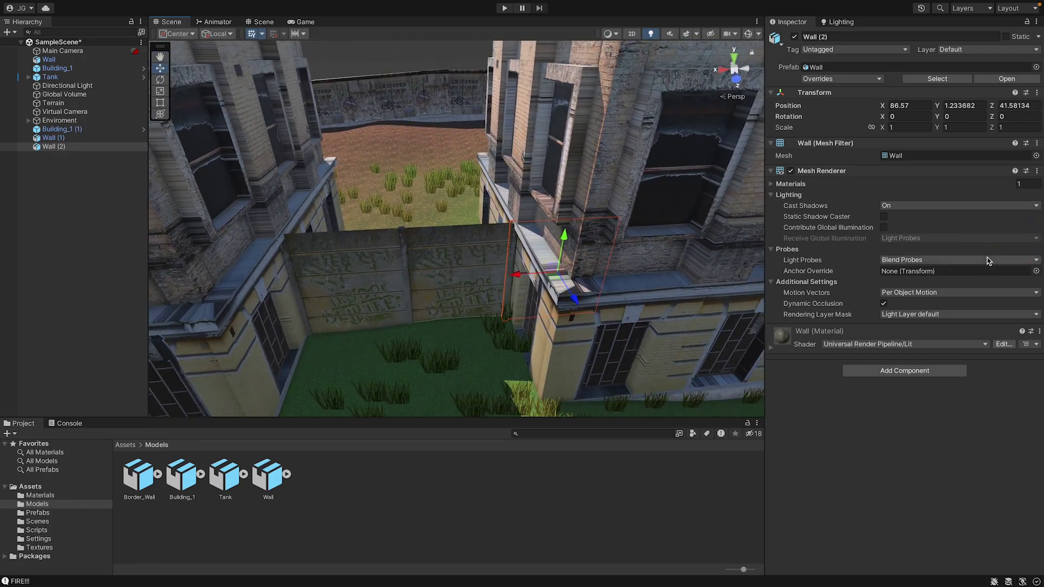
{"action": "scroll", "coordinate": [473, 264], "scroll_direction": "up", "scroll_amount": 5}
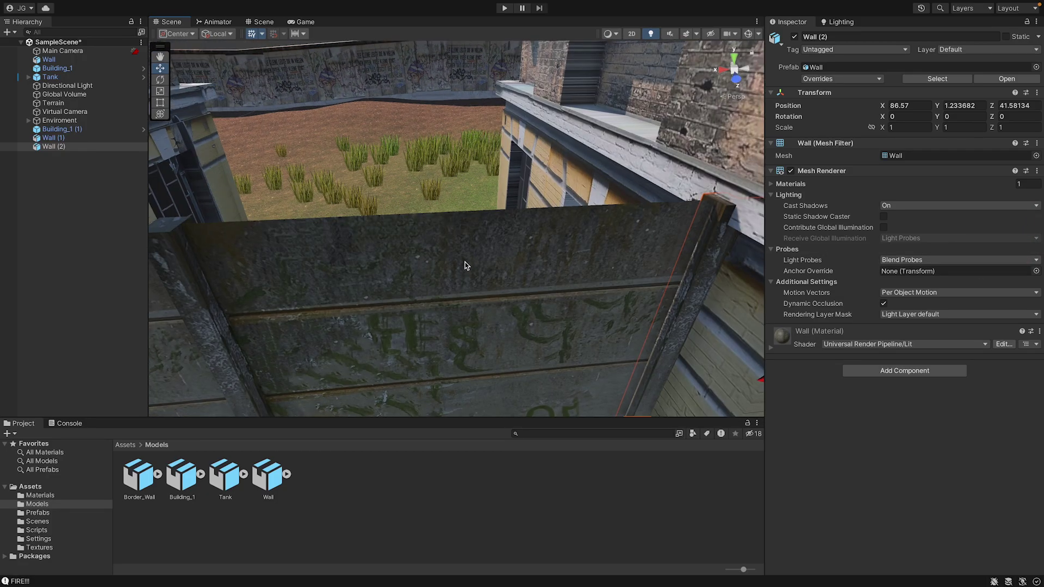
{"action": "scroll", "coordinate": [466, 264], "scroll_direction": "up", "scroll_amount": 5}
{"action": "scroll", "coordinate": [485, 211], "scroll_direction": "down", "scroll_amount": 8}
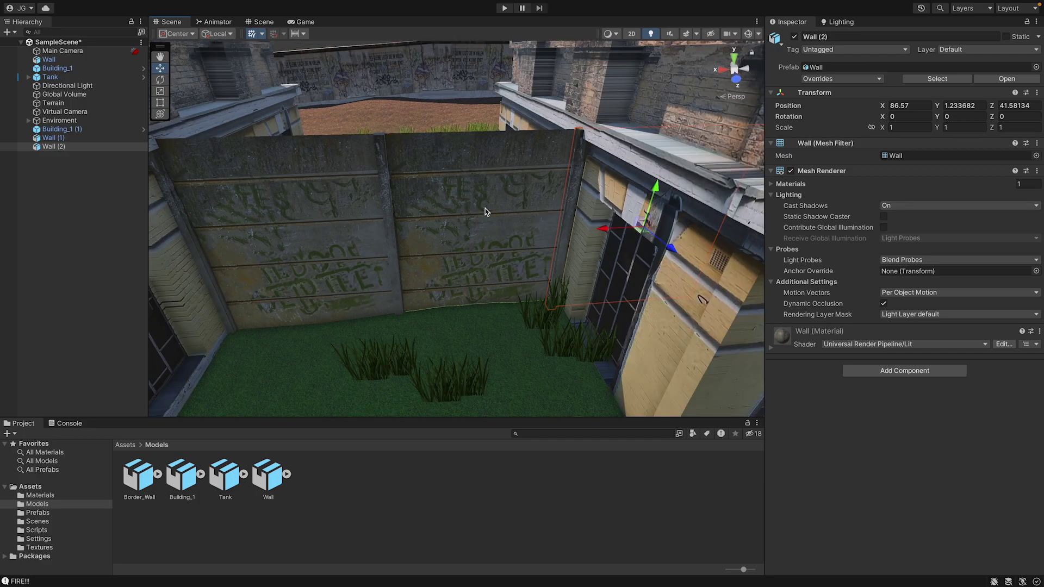
{"action": "key", "text": "Delete"}
{"action": "left_click", "coordinate": [485, 211]}
{"action": "key", "text": "Delete"}
{"action": "scroll", "coordinate": [481, 204], "scroll_direction": "down", "scroll_amount": 10}
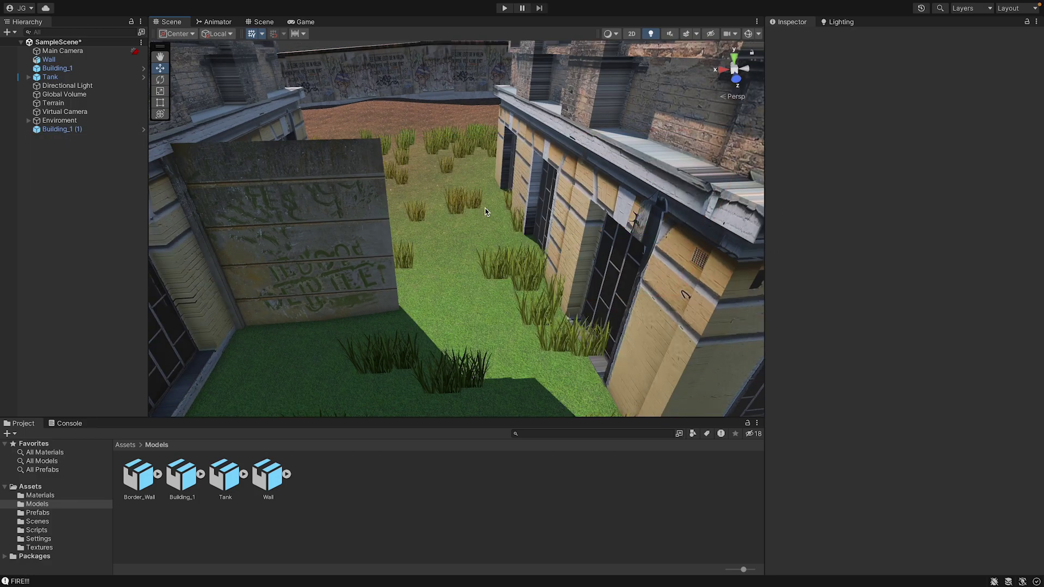
Unpack the remaining wall completely from its model prefab.
{"action": "scroll", "coordinate": [474, 189], "scroll_direction": "up", "scroll_amount": 6}
{"action": "left_click", "coordinate": [329, 188]}
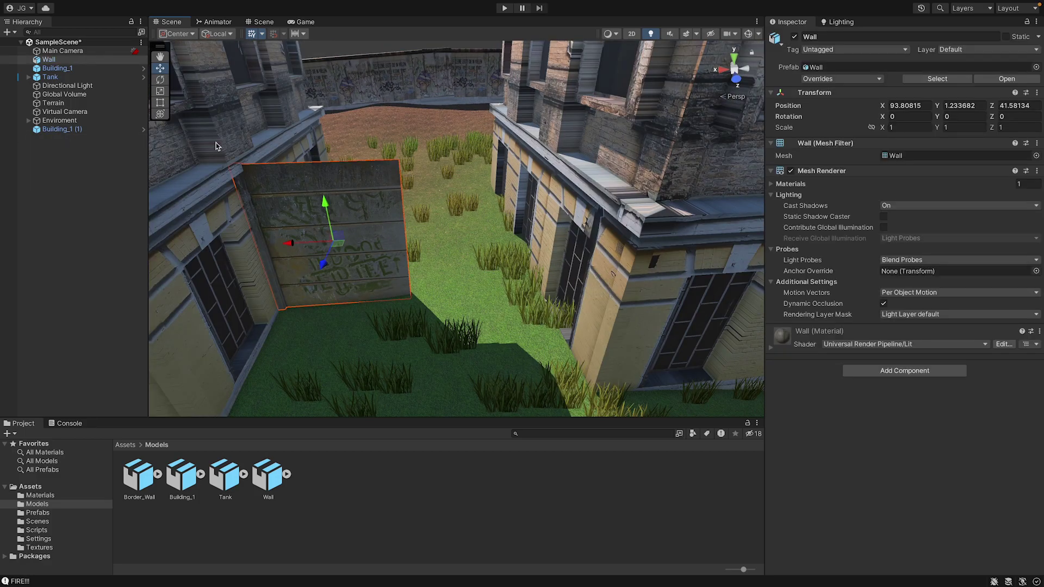
{"action": "right_click", "coordinate": [64, 62]}
{"action": "mouse_move", "coordinate": [104, 218]}
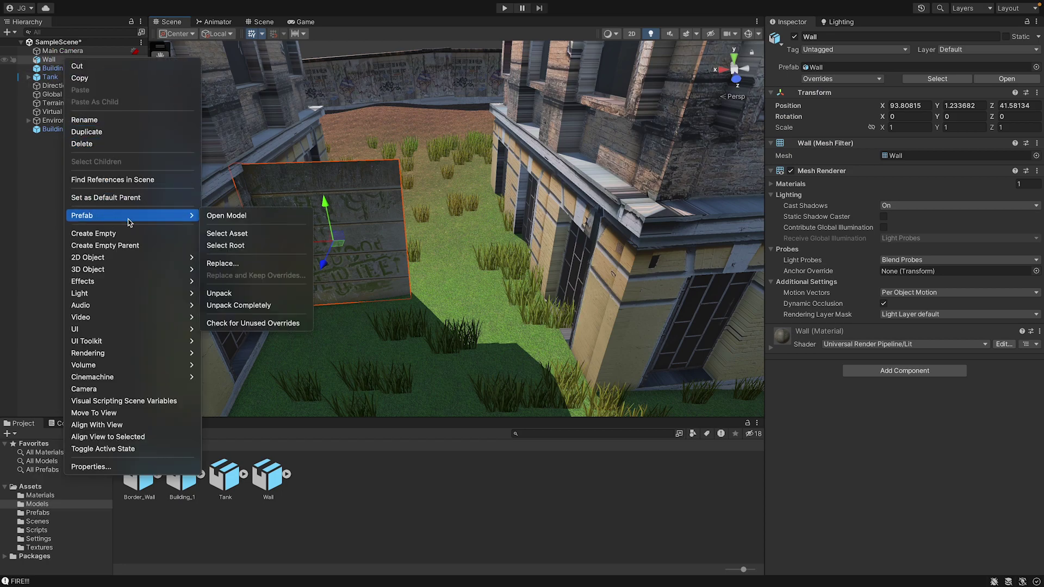
{"action": "left_click", "coordinate": [256, 306]}
Add a Rigidbody to the wall with Use Gravity off and Is Kinematic on, and add a Box Collider.
{"action": "left_click", "coordinate": [937, 347]}
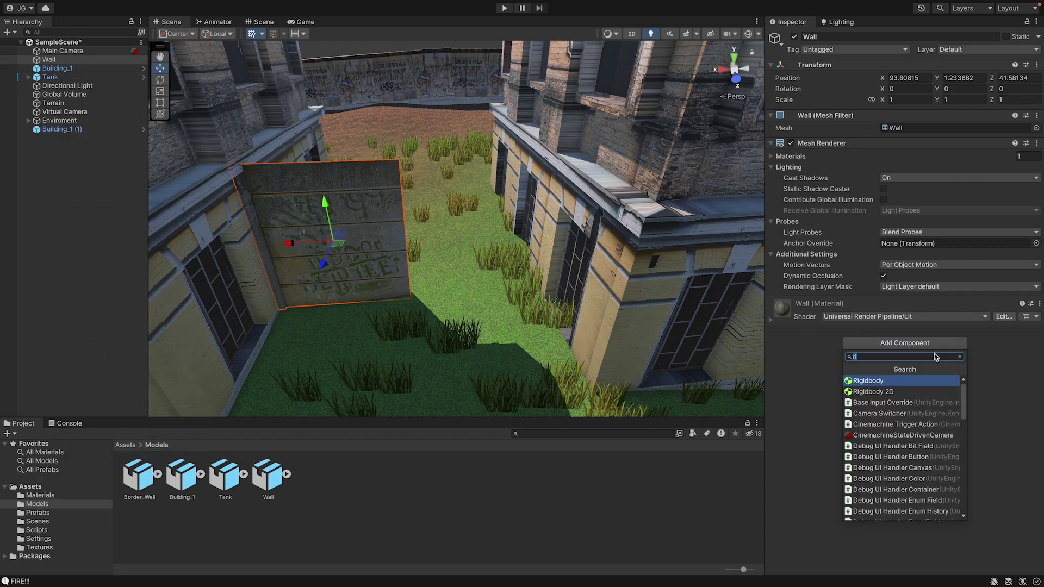
{"action": "left_click", "coordinate": [912, 381]}
{"action": "left_click", "coordinate": [884, 370]}
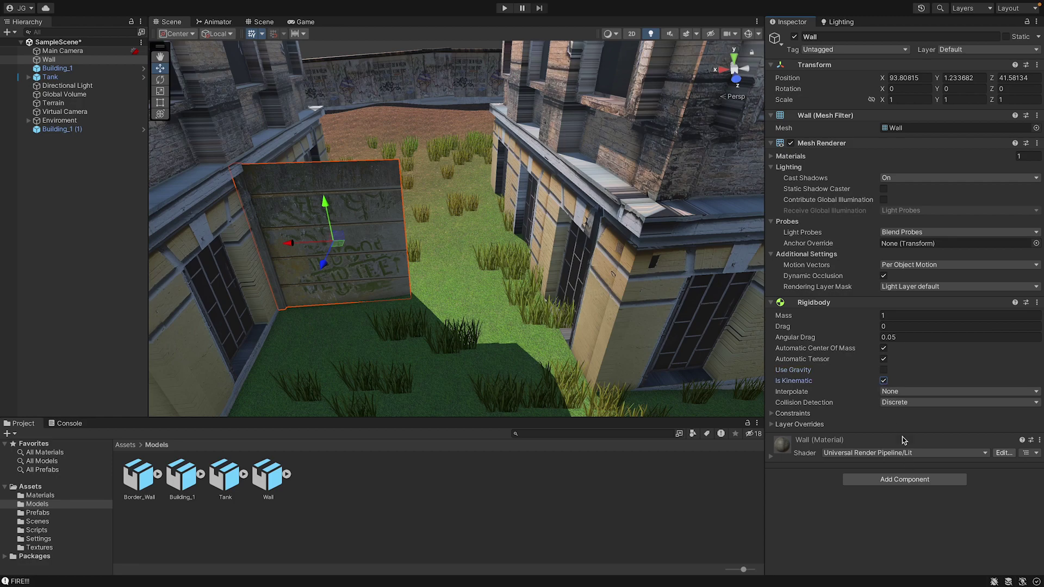
{"action": "left_click", "coordinate": [904, 479]}
{"action": "type", "text": "box"}
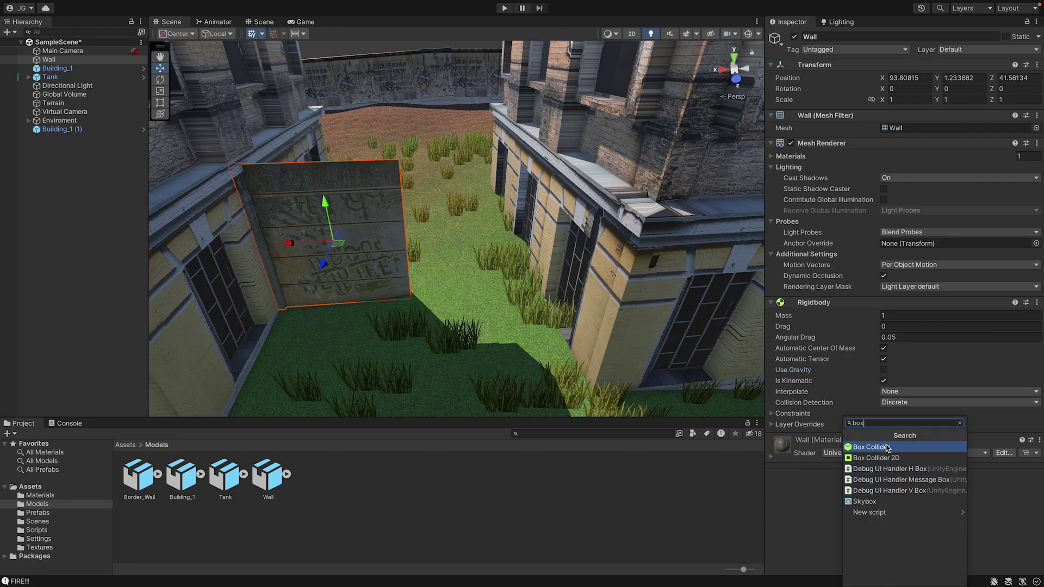
{"action": "left_click", "coordinate": [886, 447]}
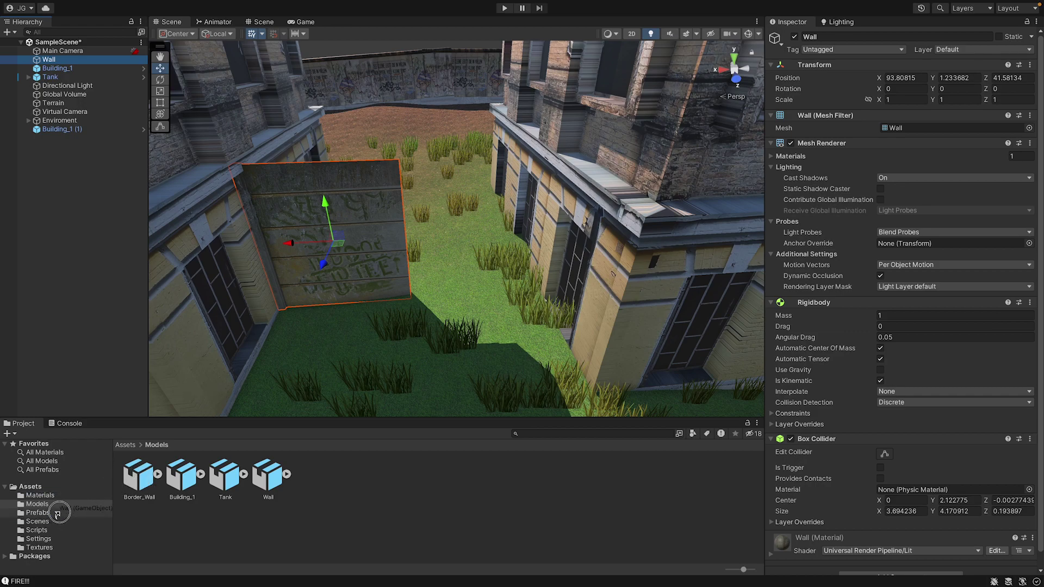
Save the wall as a prefab in the Prefabs folder and refresh the project assets.
{"action": "left_click_drag", "start_coordinate": [58, 514], "coordinate": [59, 513]}
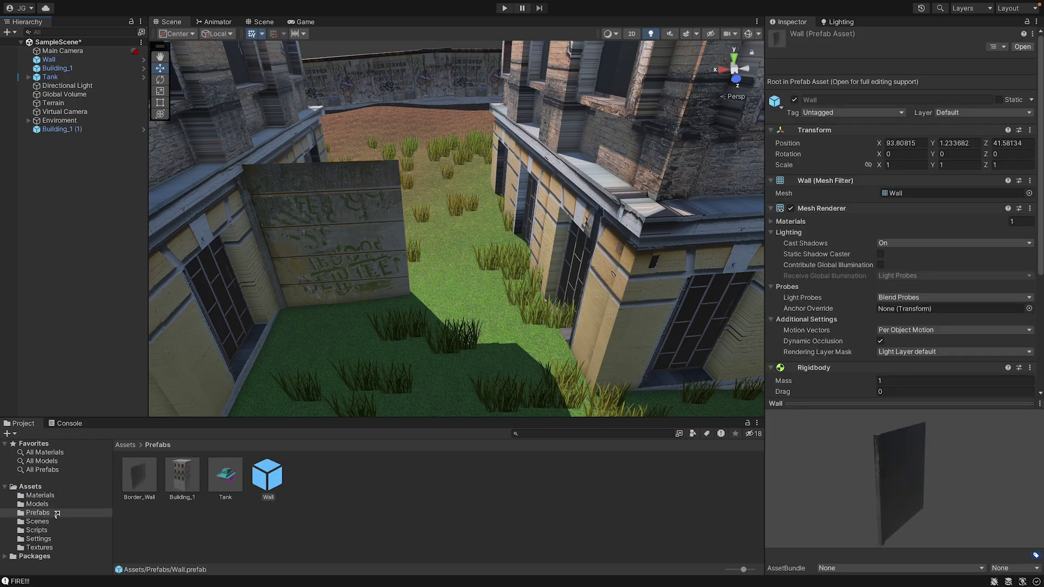
{"action": "left_click", "coordinate": [225, 476]}
{"action": "right_click", "coordinate": [235, 478]}
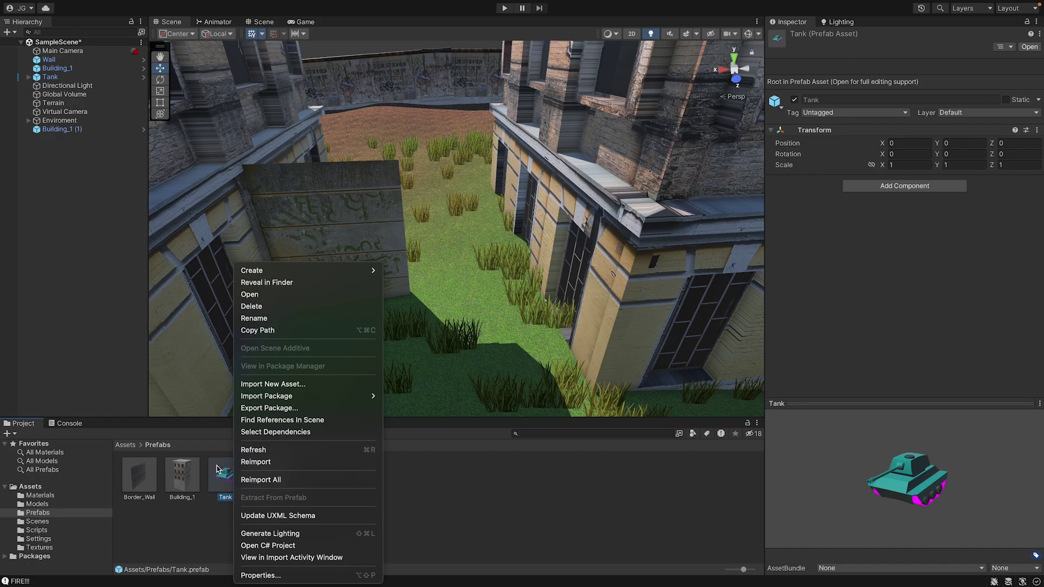
{"action": "left_click", "coordinate": [274, 450]}
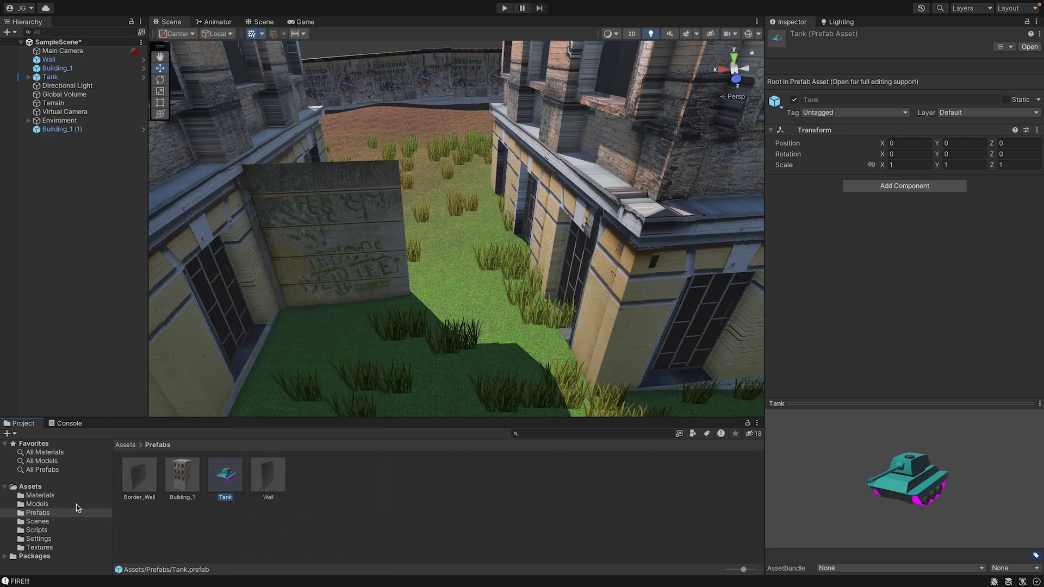
Apply all overrides of the scene's Tank to its prefab.
{"action": "left_click", "coordinate": [50, 77]}
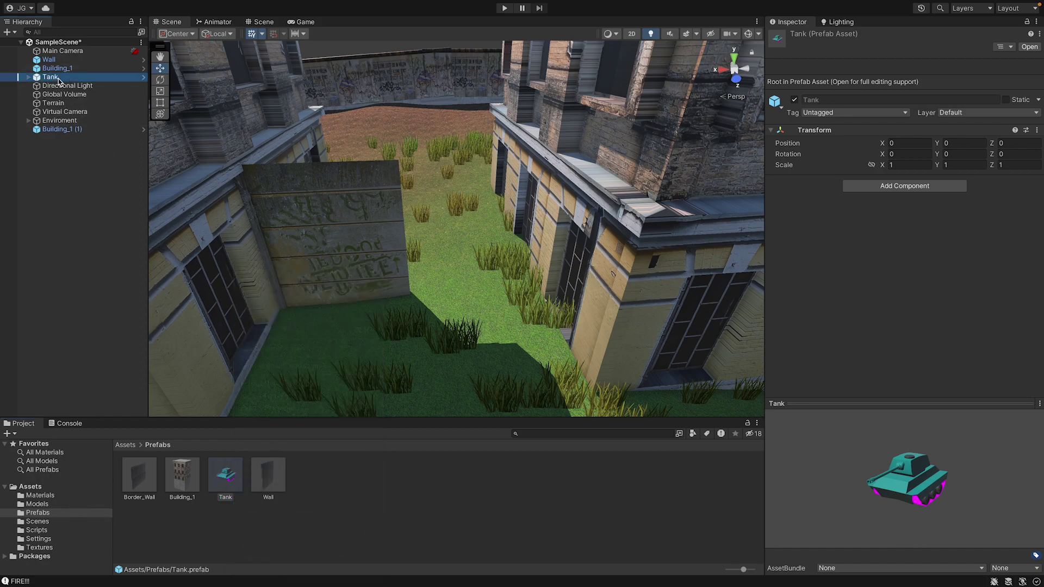
{"action": "left_click", "coordinate": [836, 80]}
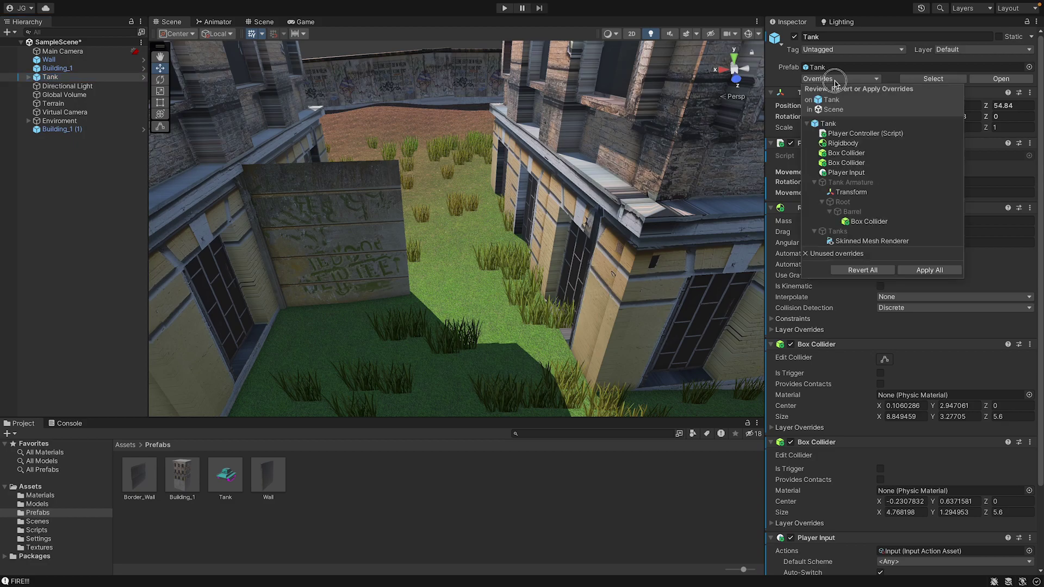
{"action": "left_click", "coordinate": [918, 272]}
Duplicate the wall twice and place the copies side by side along X to close the gap between the two buildings.
{"action": "right_click_drag", "start_coordinate": [436, 308], "coordinate": [435, 261]}
{"action": "left_click", "coordinate": [434, 261]}
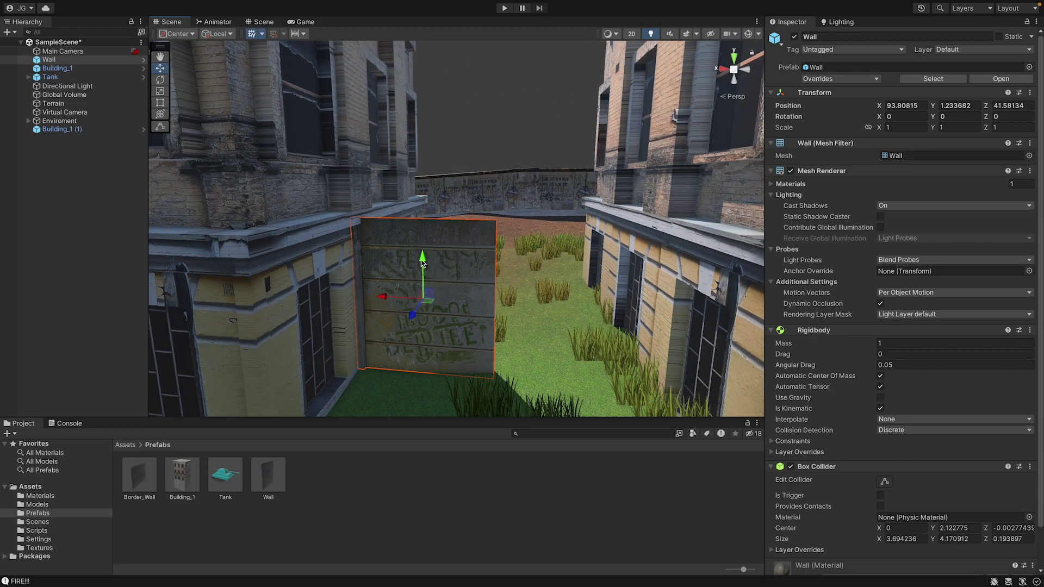
{"action": "key", "text": "ctrl+d"}
{"action": "left_click_drag", "start_coordinate": [396, 303], "coordinate": [681, 302]}
{"action": "key", "text": "ctrl+d"}
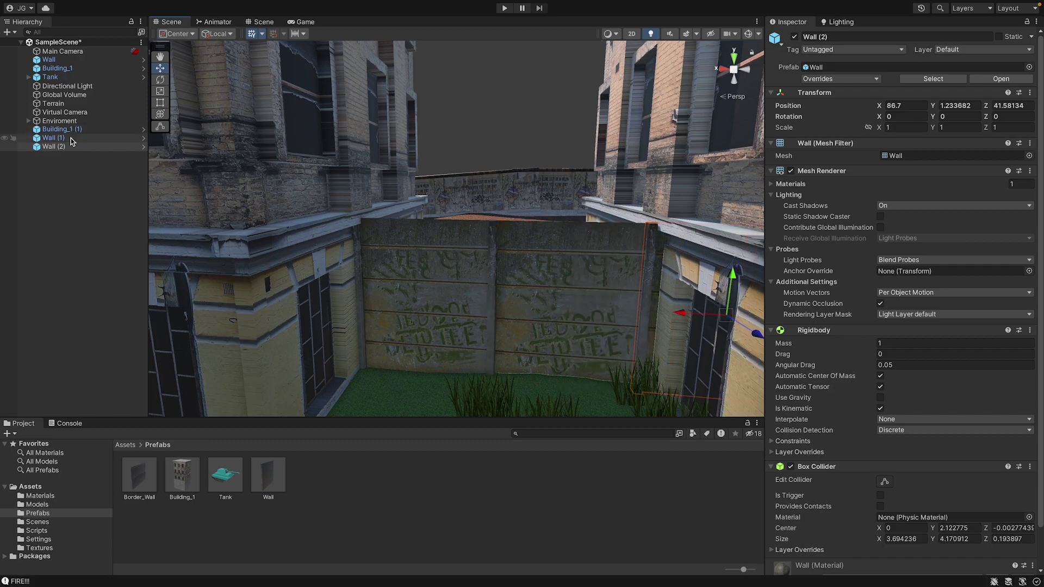
Create an empty child object named Walls under Enviroment.
{"action": "left_click", "coordinate": [29, 121]}
{"action": "right_click", "coordinate": [45, 121]}
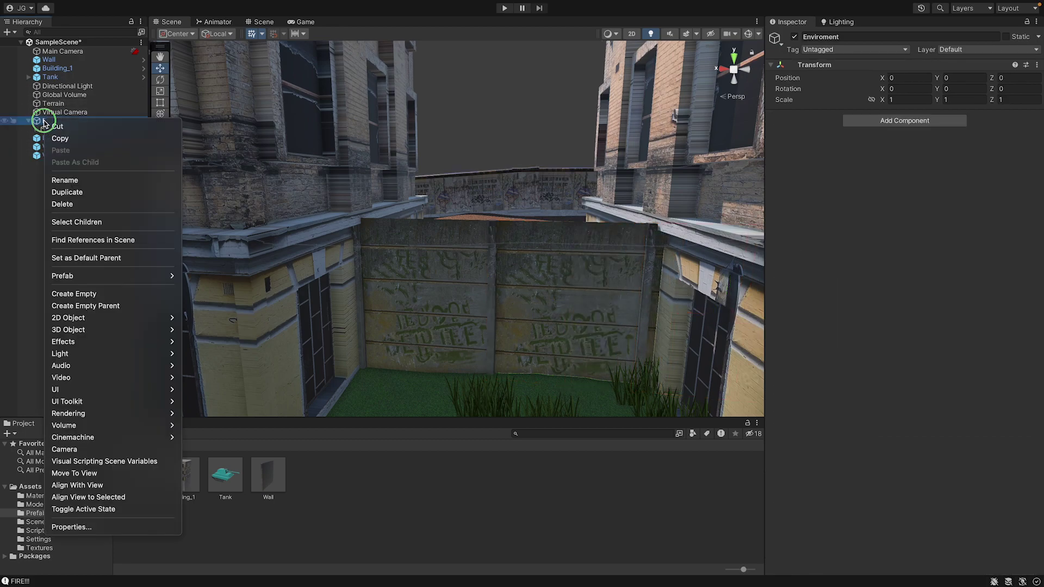
{"action": "left_click", "coordinate": [93, 294]}
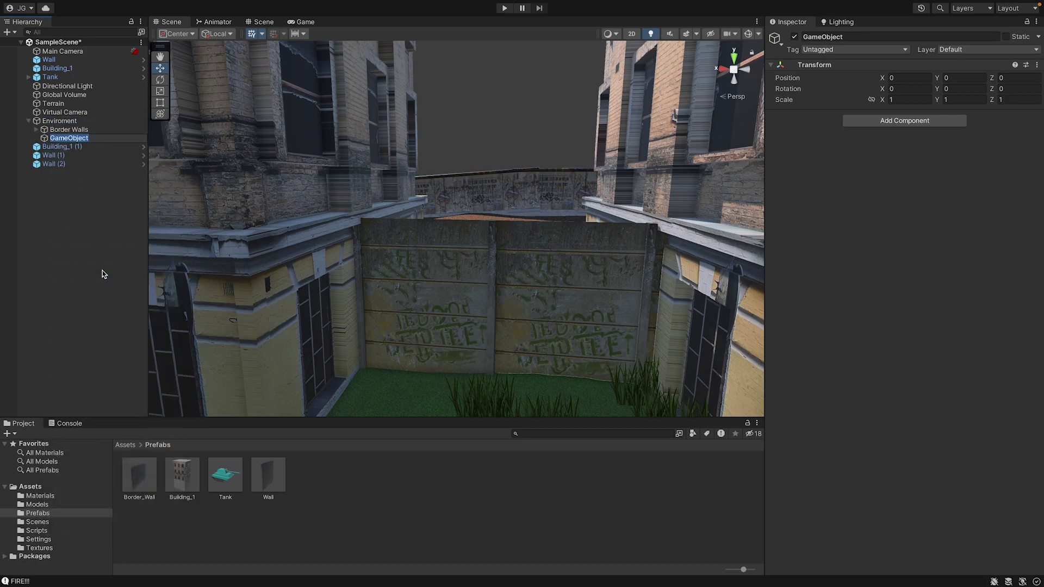
{"action": "type", "text": "Walls"}
{"action": "key", "text": "Return"}
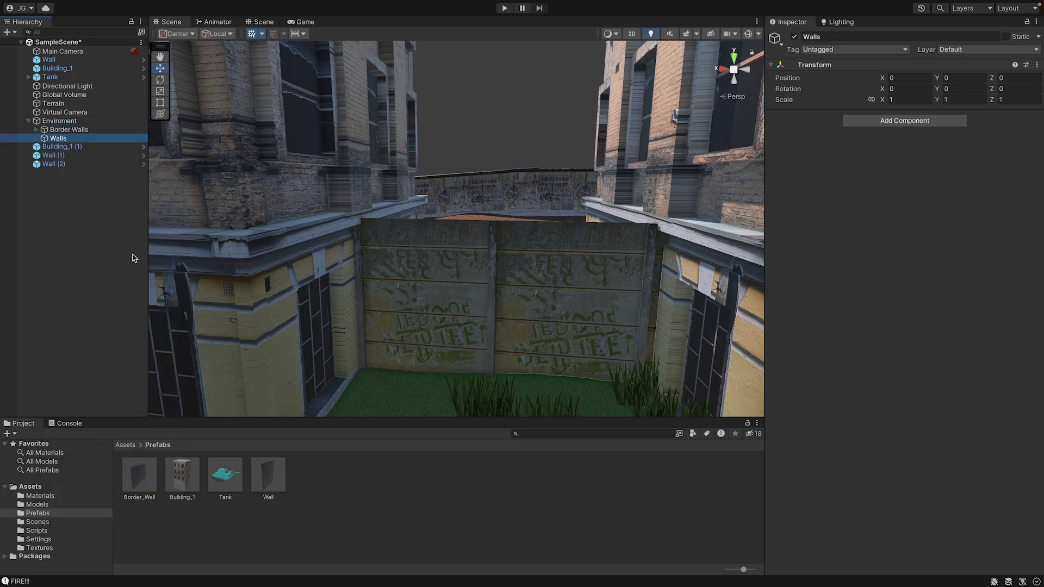
Group Wall, Wall (1) and Wall (2) under the Walls object and collapse it.
{"action": "left_click", "coordinate": [59, 156]}
{"action": "left_click", "coordinate": [63, 165], "text": "ctrl"}
{"action": "left_click", "coordinate": [52, 61], "text": "ctrl"}
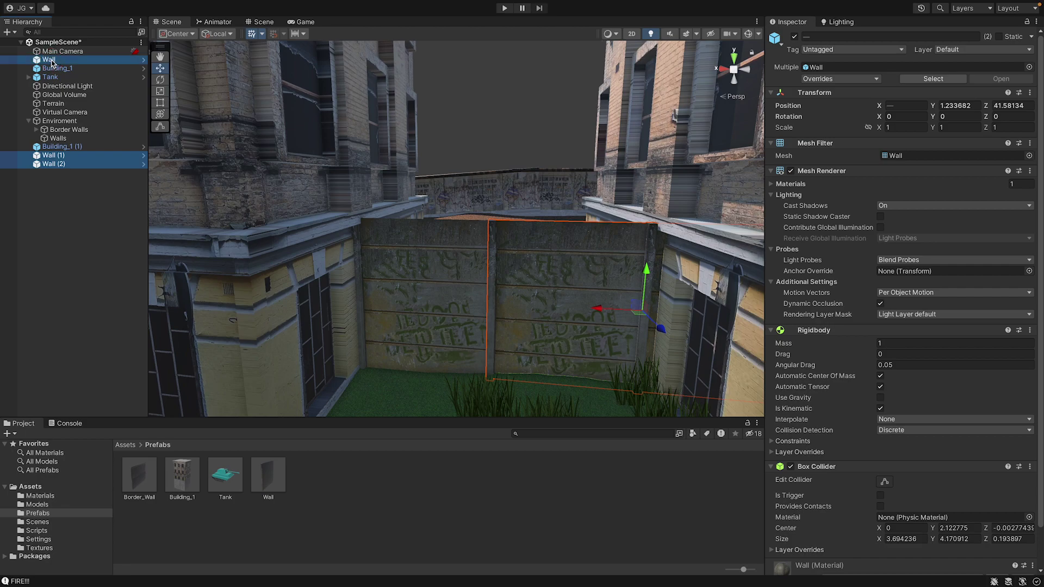
{"action": "left_click_drag", "start_coordinate": [53, 134], "coordinate": [59, 136]}
{"action": "left_click", "coordinate": [64, 122]}
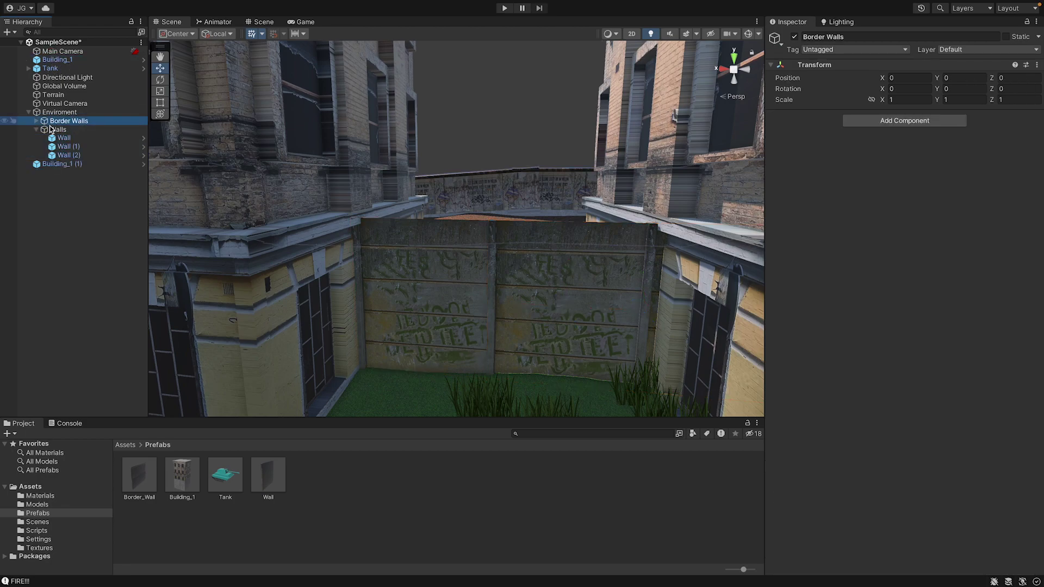
Create an empty child object named Buildings under Enviroment.
{"action": "left_click", "coordinate": [52, 112]}
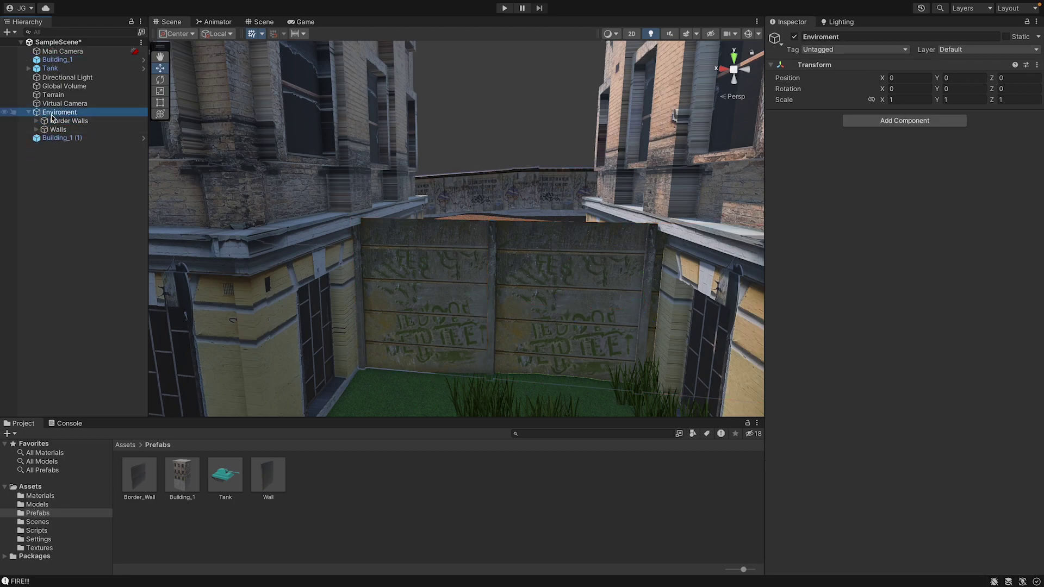
{"action": "right_click", "coordinate": [53, 113]}
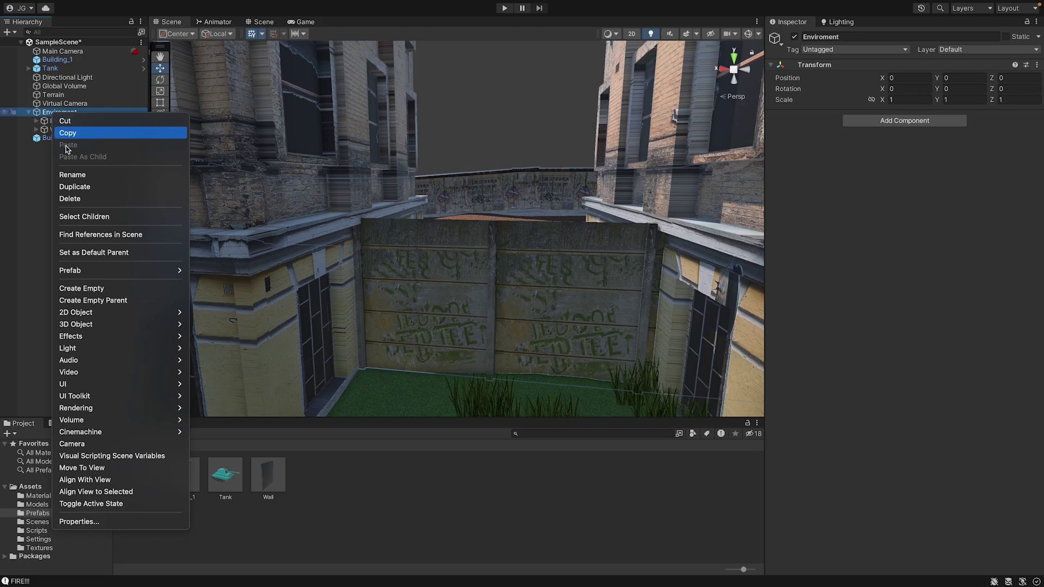
{"action": "left_click", "coordinate": [101, 293]}
{"action": "type", "text": "Build"}
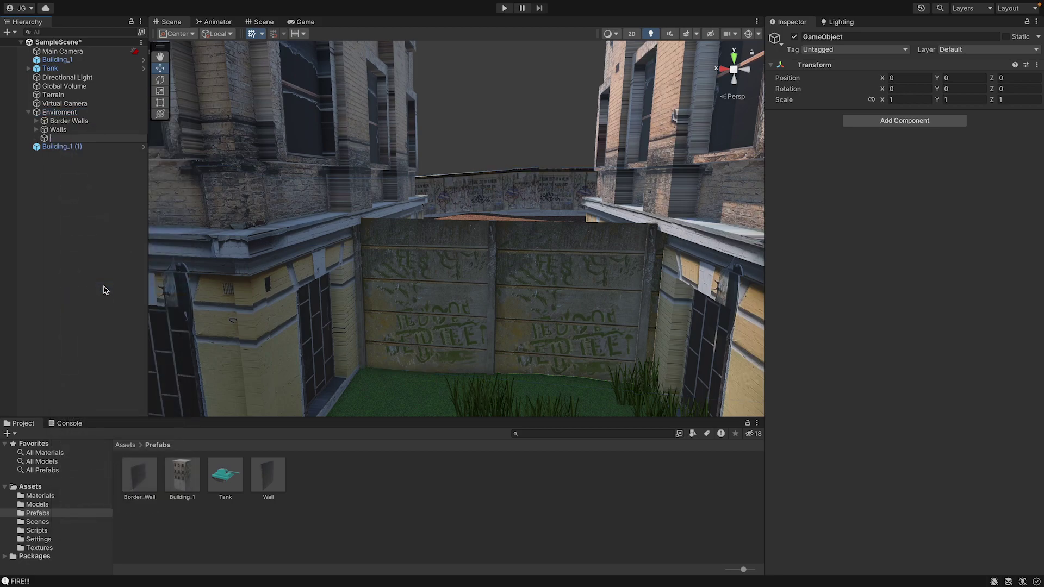
{"action": "type", "text": "ings"}
{"action": "key", "text": "Return"}
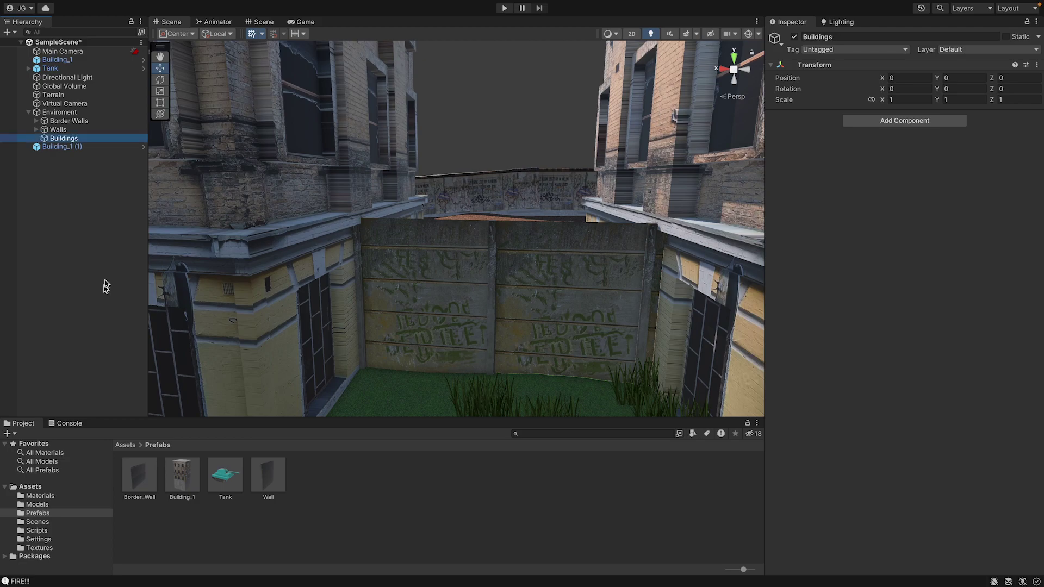
Group Building_1 and Building_1 (1) under the Buildings object.
{"action": "left_click", "coordinate": [89, 148]}
{"action": "left_click", "coordinate": [57, 59], "text": "ctrl"}
{"action": "left_click_drag", "start_coordinate": [57, 59], "coordinate": [76, 138]}
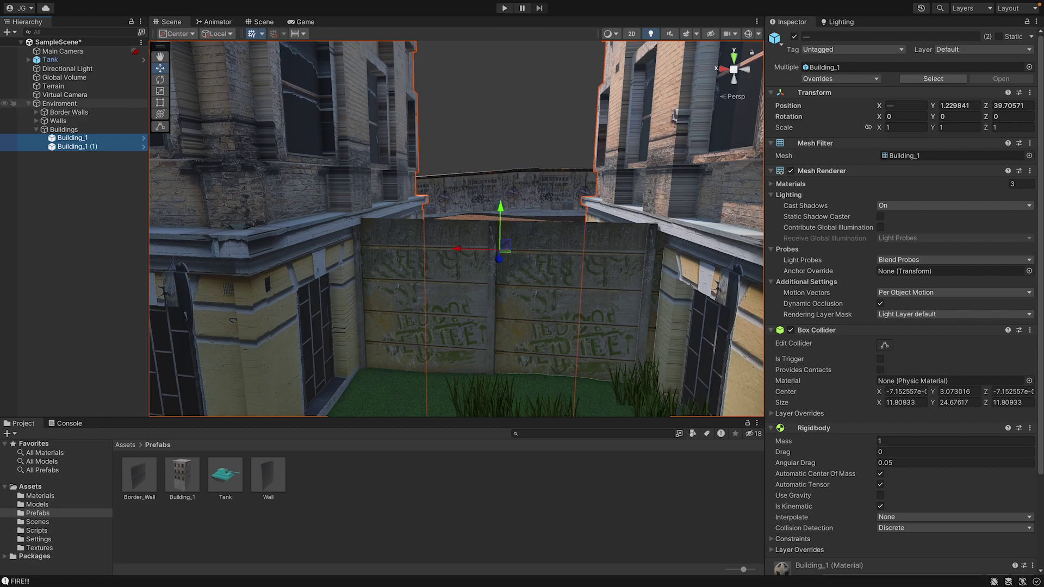
Collapse and expand Enviroment with all its nested children to examine the border wall, wall and building groups.
{"action": "left_click", "coordinate": [29, 103]}
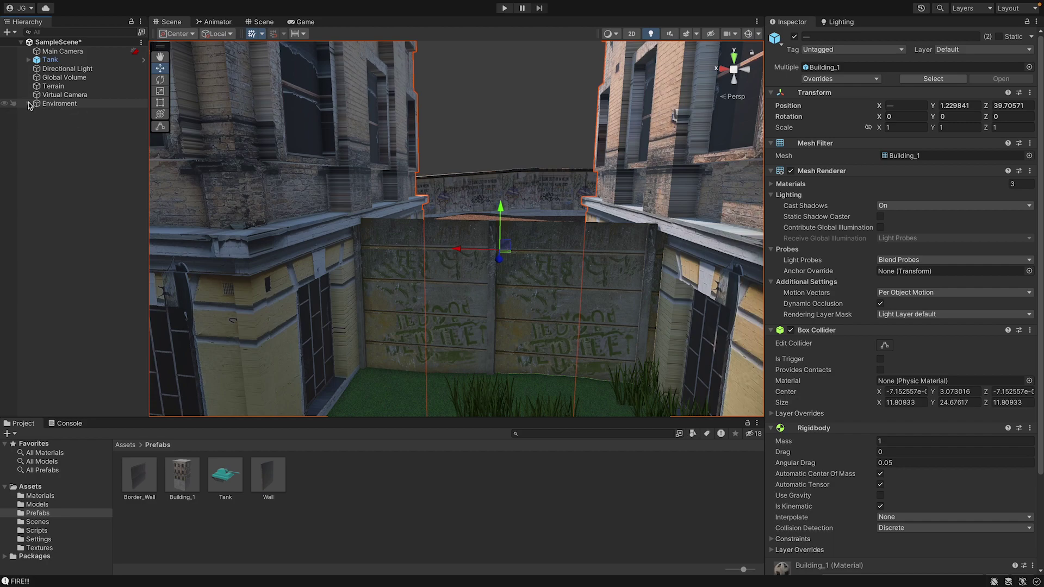
{"action": "left_click", "coordinate": [28, 103]}
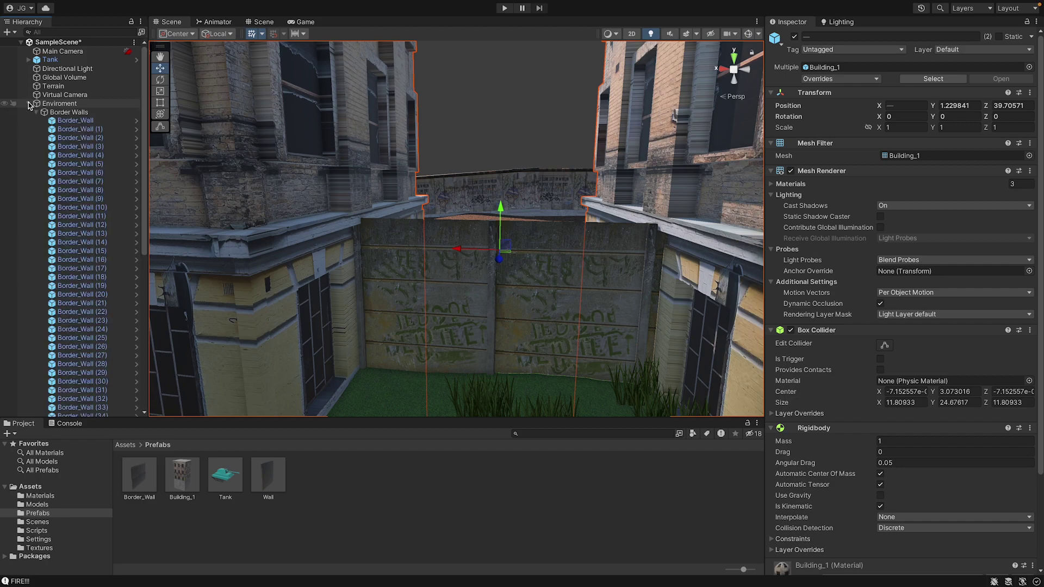
{"action": "scroll", "coordinate": [86, 162], "scroll_direction": "down", "scroll_amount": 10}
{"action": "scroll", "coordinate": [53, 169], "scroll_direction": "up", "scroll_amount": 10}
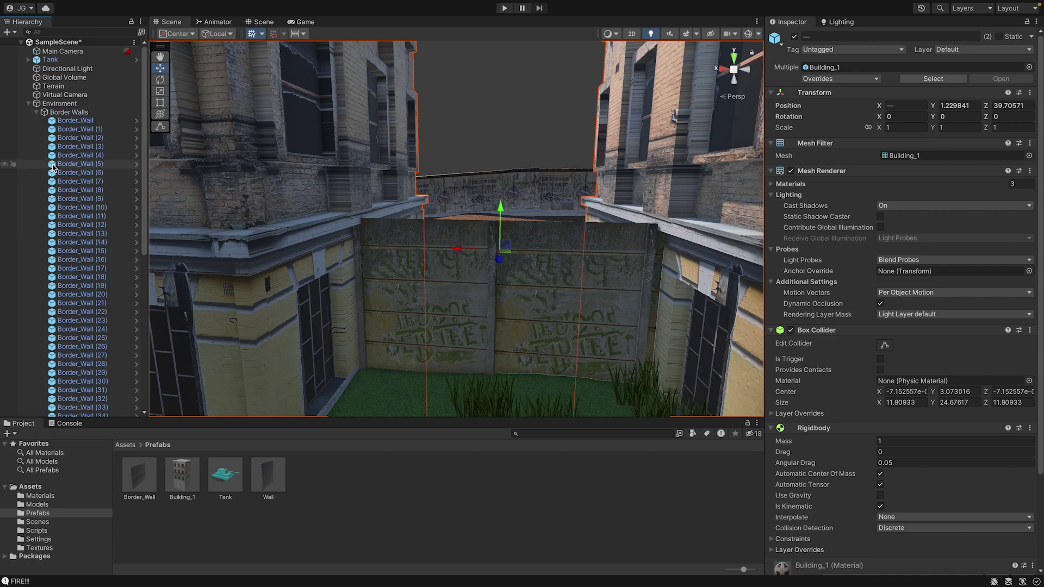
{"action": "left_click", "coordinate": [30, 103]}
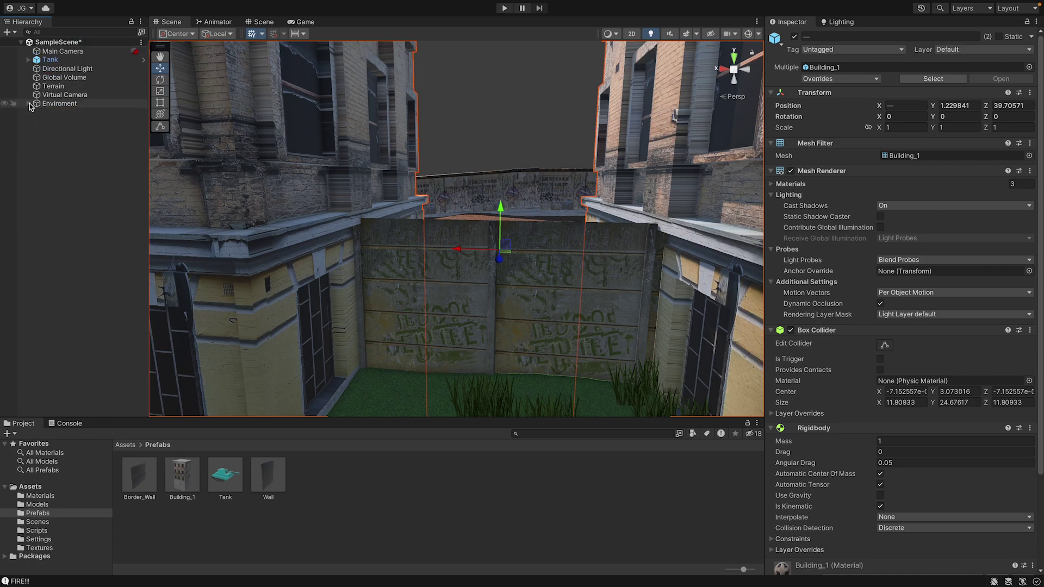
{"action": "left_click", "coordinate": [29, 103]}
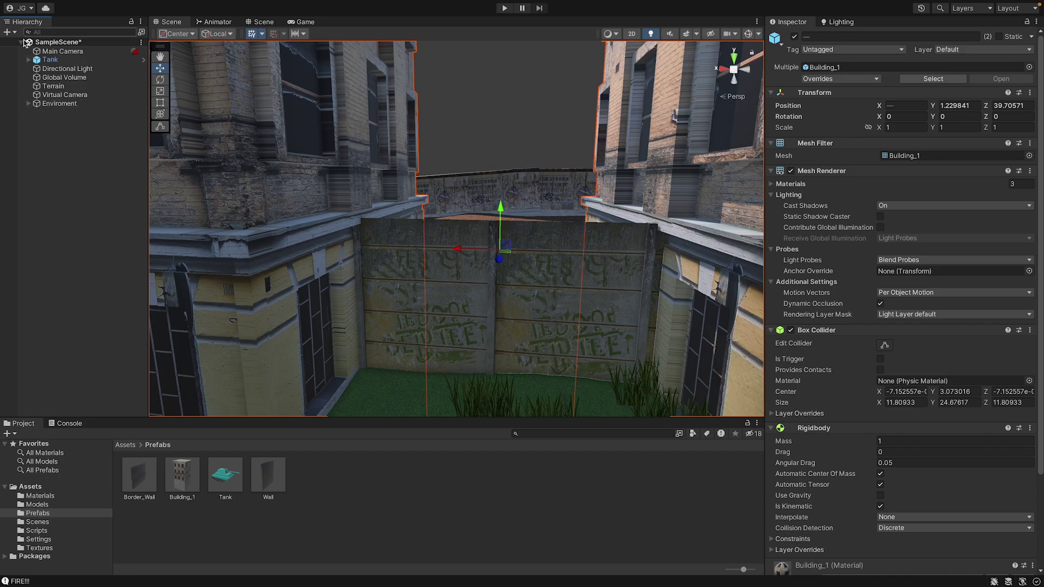
{"action": "left_click", "coordinate": [28, 103], "text": "alt"}
{"action": "scroll", "coordinate": [54, 143], "scroll_direction": "down", "scroll_amount": 5}
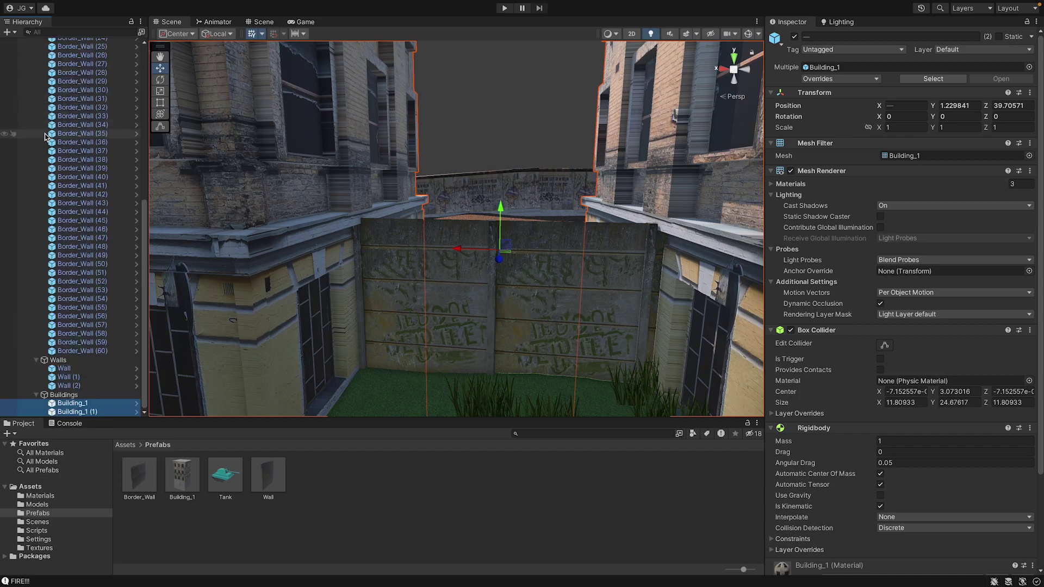
{"action": "scroll", "coordinate": [53, 142], "scroll_direction": "up", "scroll_amount": 5}
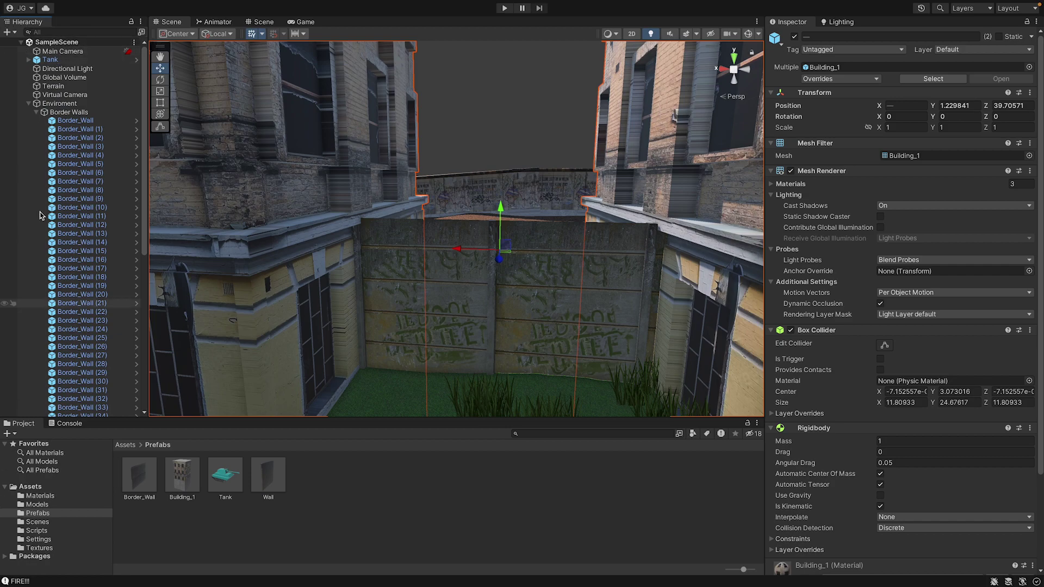
Expand the whole SampleScene hierarchy to review every nested object, including the Tank's parts, and collapse it again.
{"action": "left_click", "coordinate": [22, 42]}
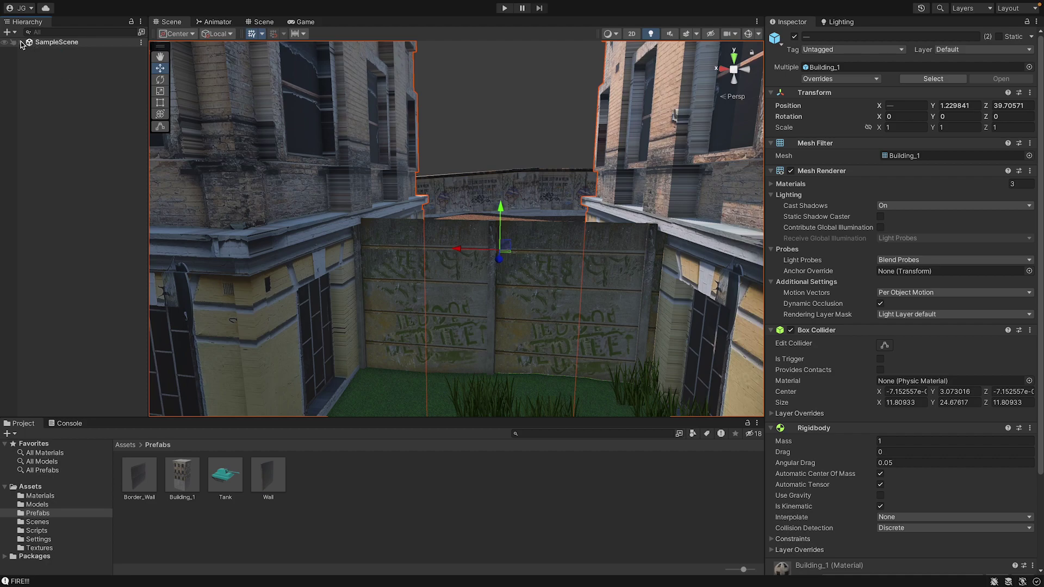
{"action": "left_click", "coordinate": [22, 43]}
{"action": "scroll", "coordinate": [44, 155], "scroll_direction": "down", "scroll_amount": 10}
{"action": "scroll", "coordinate": [44, 155], "scroll_direction": "up", "scroll_amount": 10}
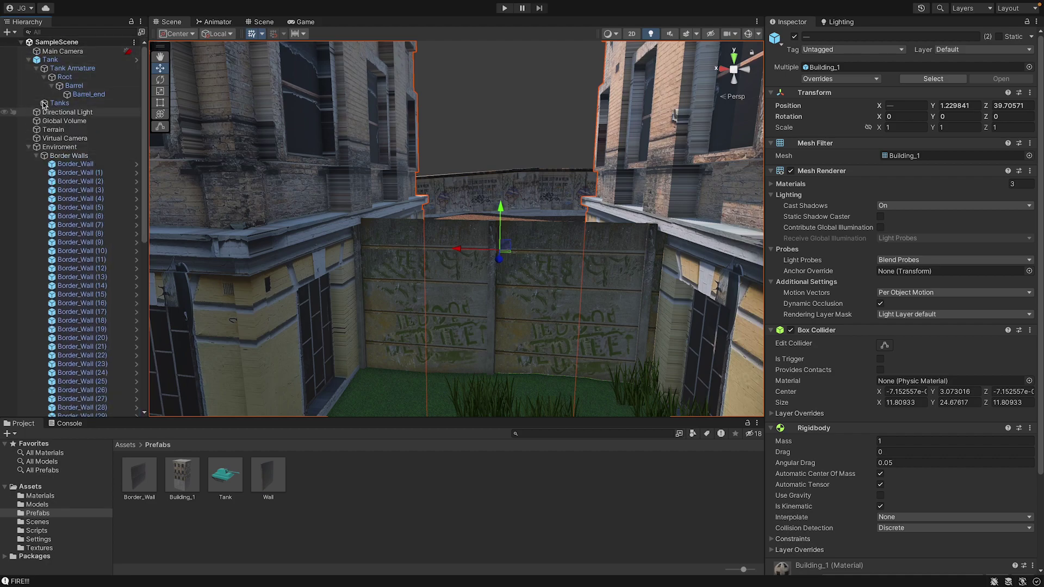
{"action": "left_click", "coordinate": [22, 42]}
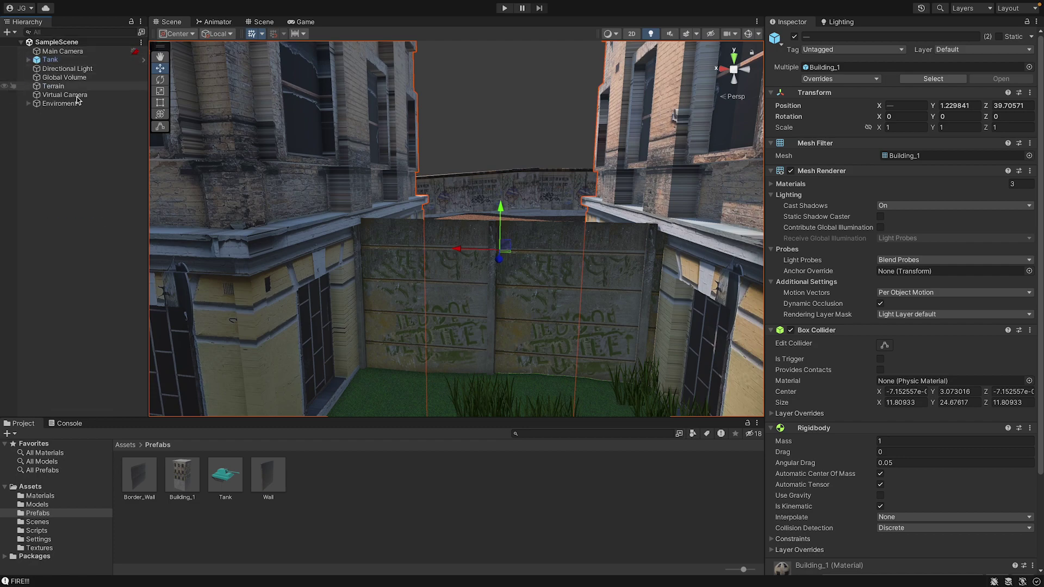
Run a short playtest of the scene with the new wall row and stop it.
{"action": "right_click_drag", "start_coordinate": [451, 192], "coordinate": [154, 107]}
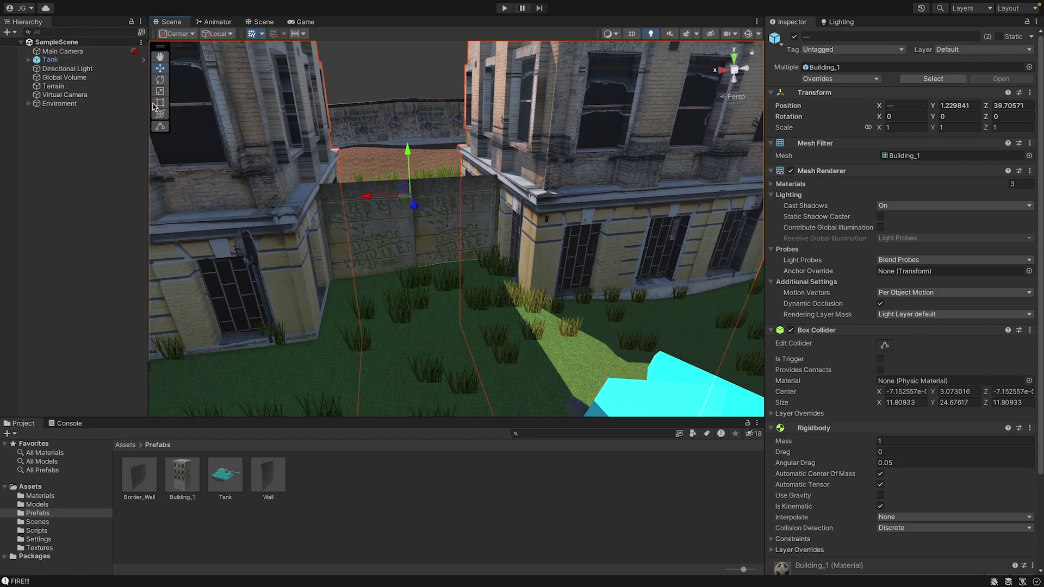
{"action": "left_click", "coordinate": [504, 9]}
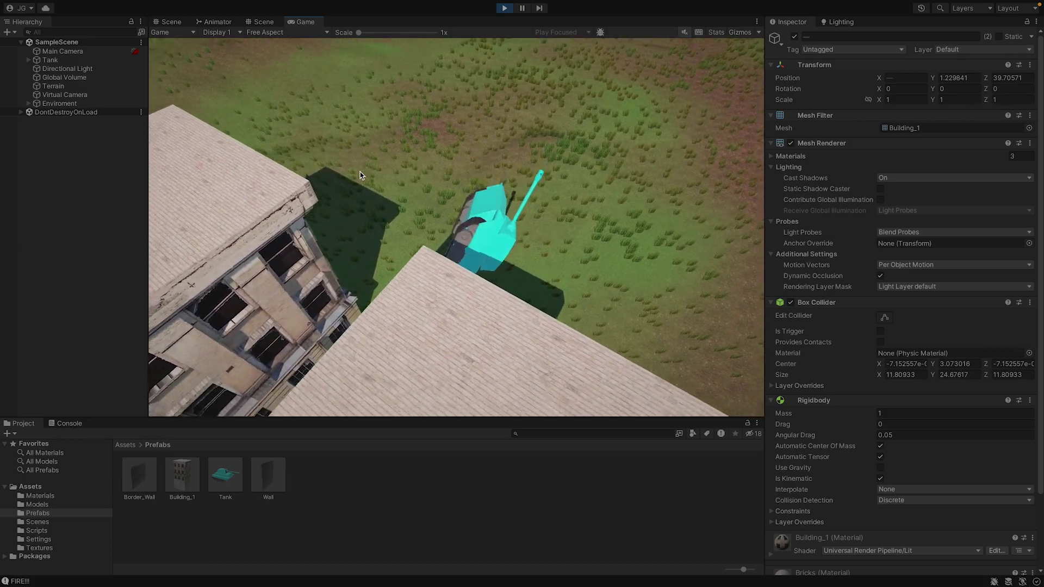
{"action": "left_click", "coordinate": [505, 8]}
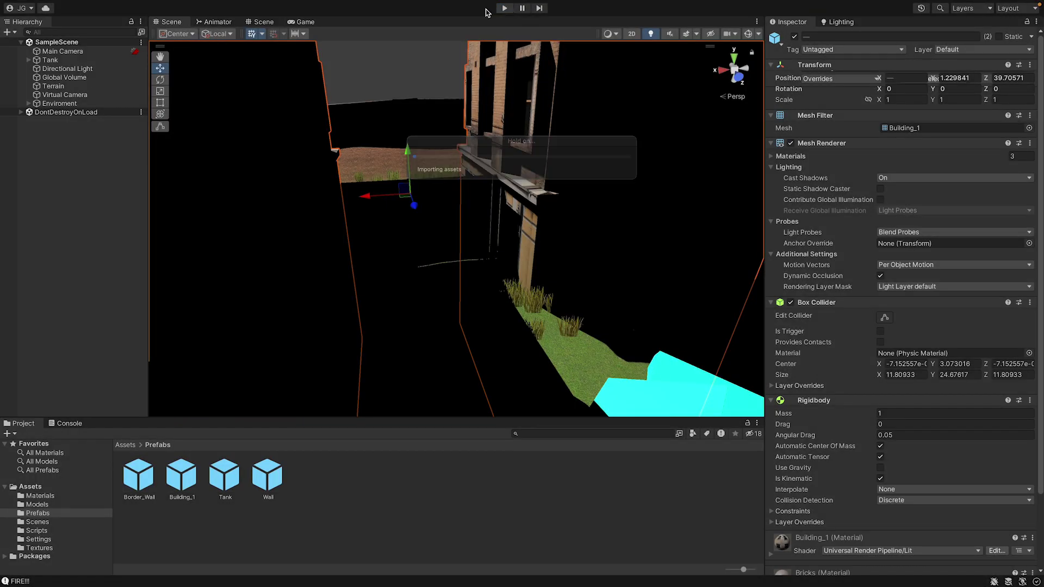
Playtest the scene by driving the tank around the building into the gap between both buildings, and stop the playtest.
{"action": "key", "text": "w"}
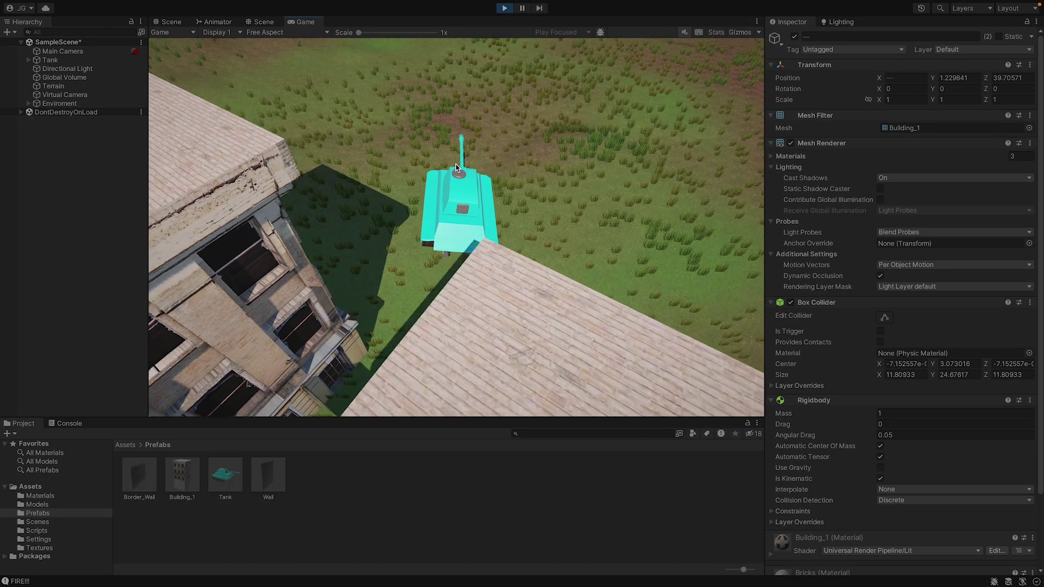
{"action": "key", "text": "a"}
{"action": "key", "text": "w"}
{"action": "key", "text": "a"}
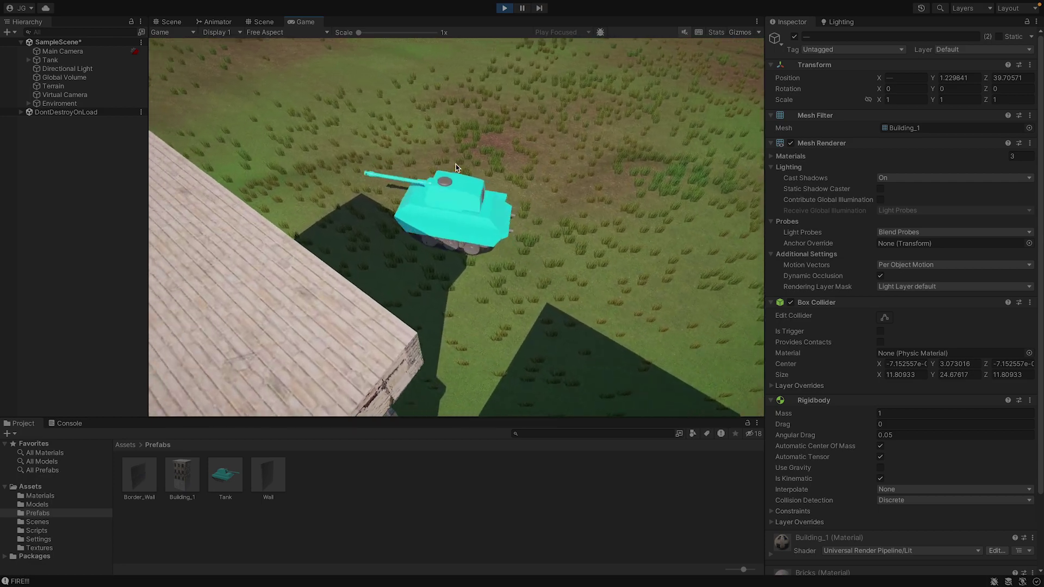
{"action": "key", "text": "w"}
{"action": "key", "text": "a"}
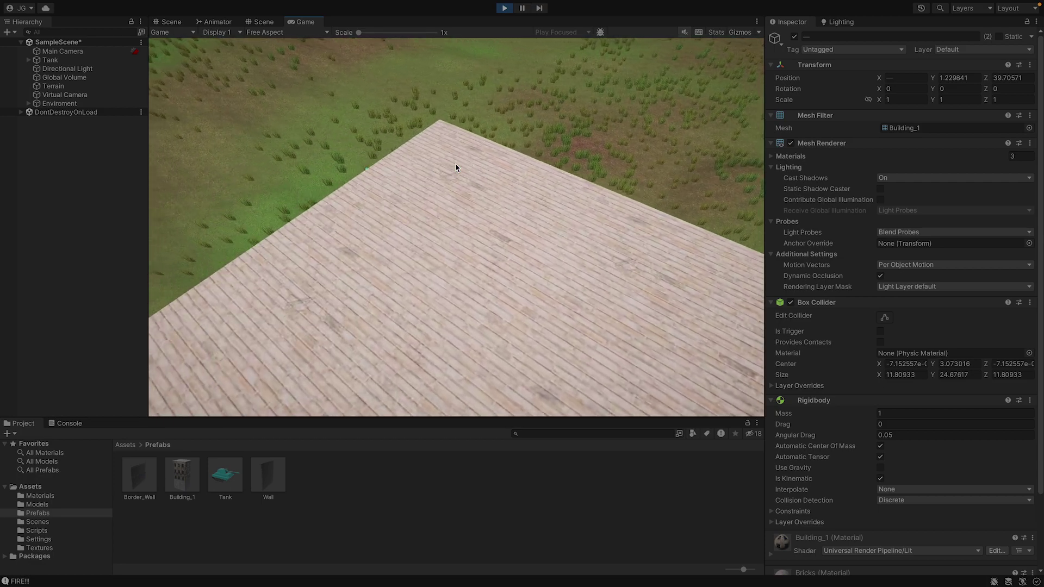
{"action": "key", "text": "w"}
{"action": "key", "text": "a"}
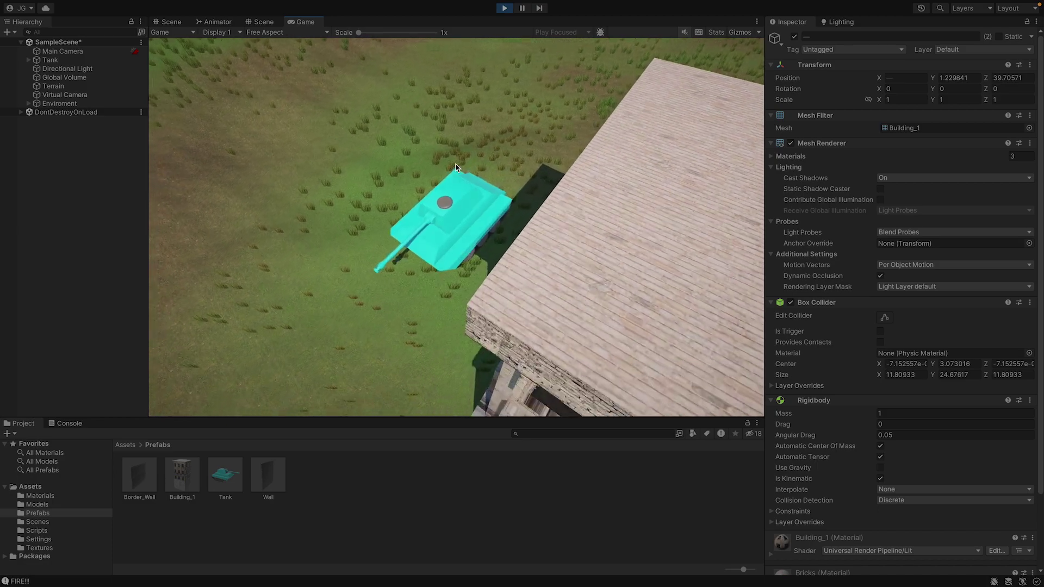
{"action": "key", "text": "w"}
{"action": "key", "text": "a"}
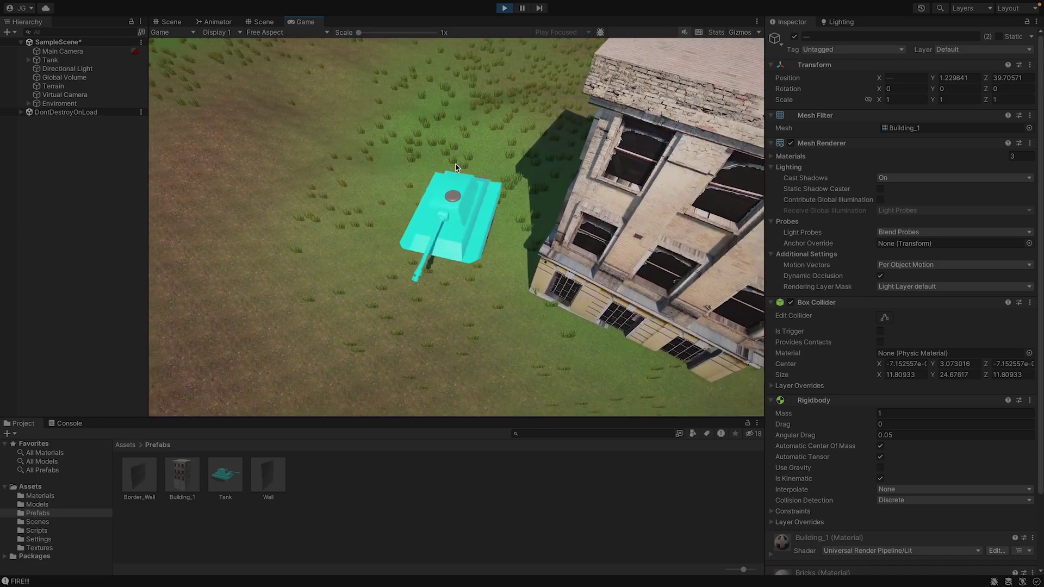
{"action": "key", "text": "w"}
{"action": "key", "text": "a"}
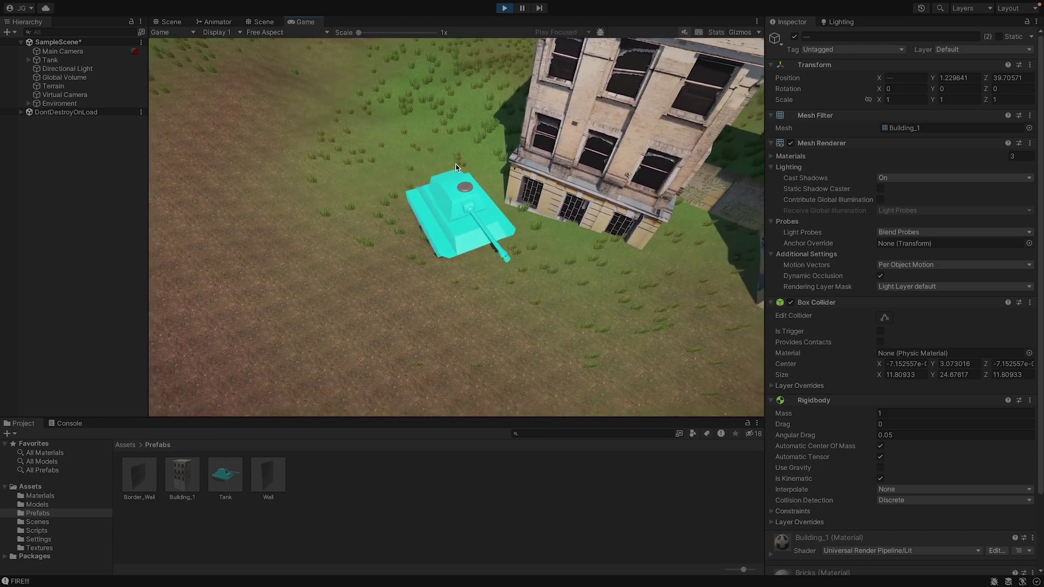
{"action": "key", "text": "d"}
{"action": "key", "text": "w"}
{"action": "key", "text": "a"}
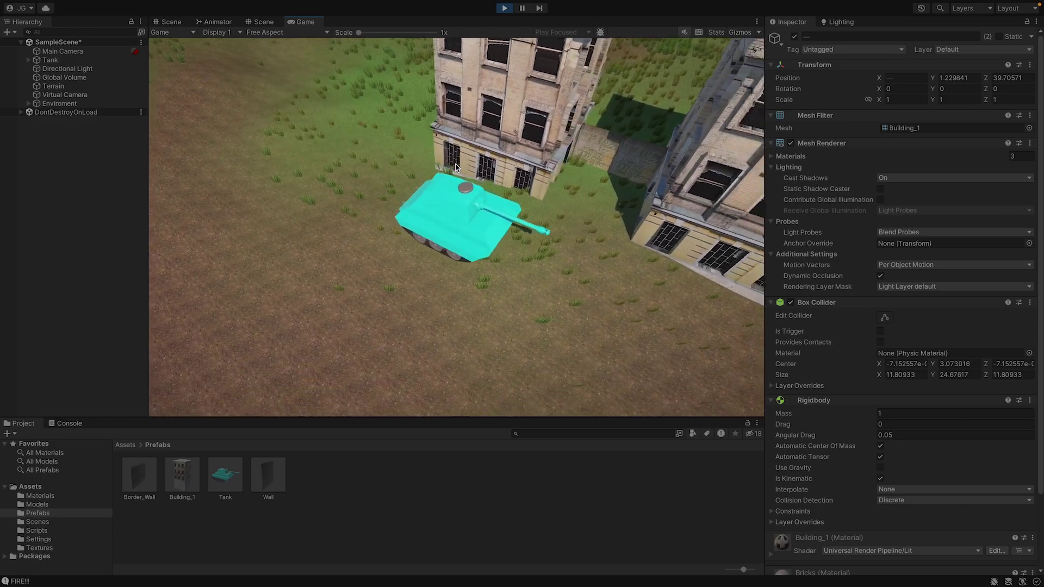
{"action": "key", "text": "w"}
{"action": "key", "text": "a"}
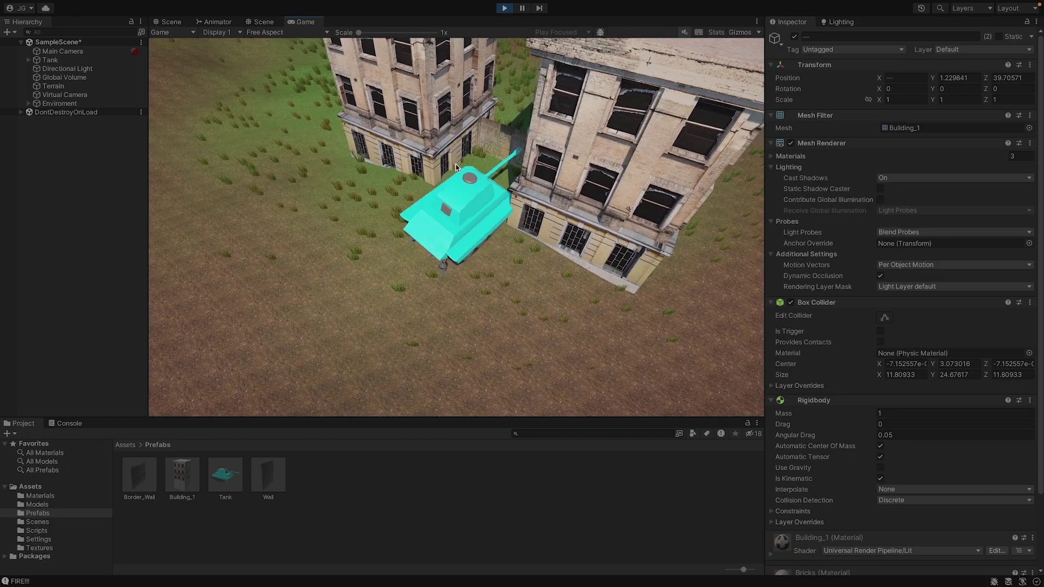
{"action": "left_click", "coordinate": [508, 9]}
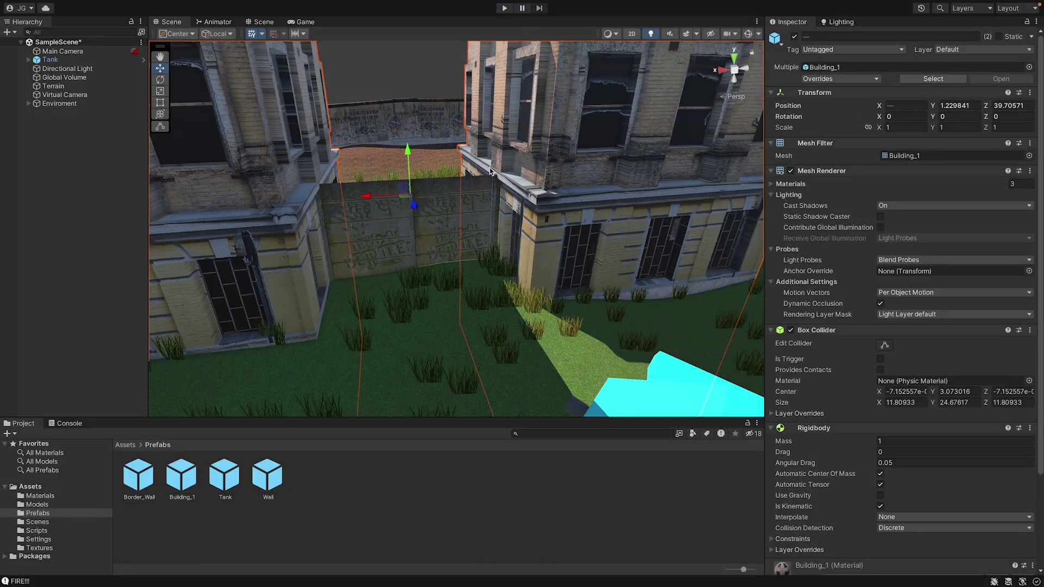
Set the Building_1 prefab's Box Collider size to 10.82 in X and Z, and playtest the scene briefly.
{"action": "left_click", "coordinate": [593, 191]}
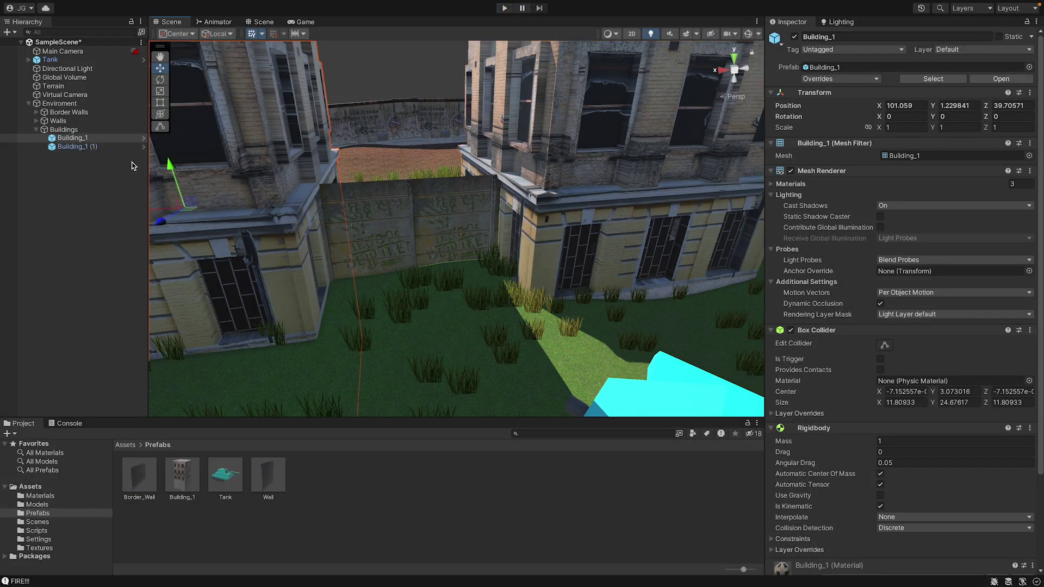
{"action": "double_click", "coordinate": [198, 479]}
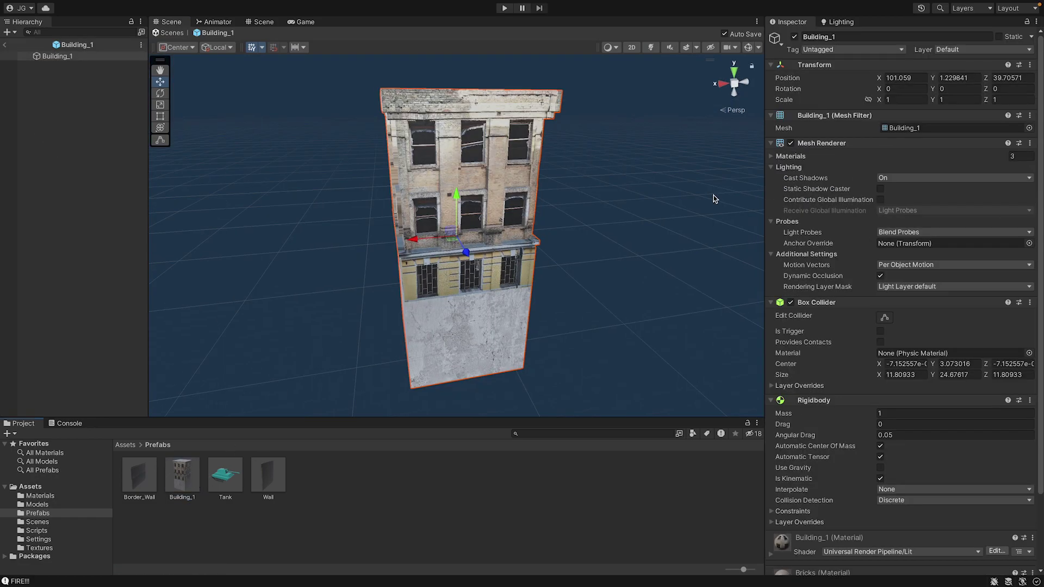
{"action": "middle_click_drag", "start_coordinate": [565, 249], "coordinate": [552, 155]}
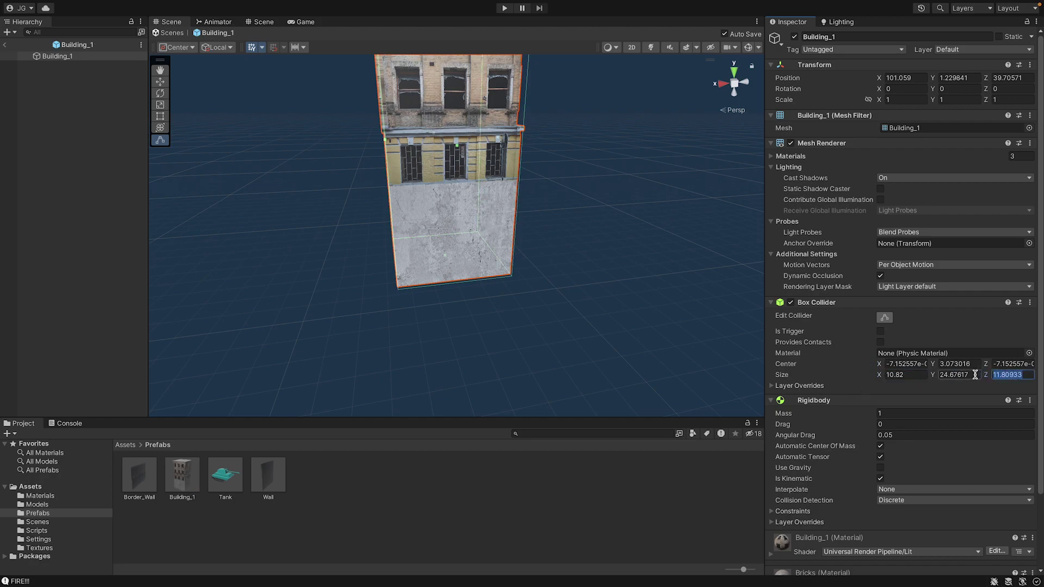
{"action": "middle_click_drag", "start_coordinate": [566, 166], "coordinate": [680, 203]}
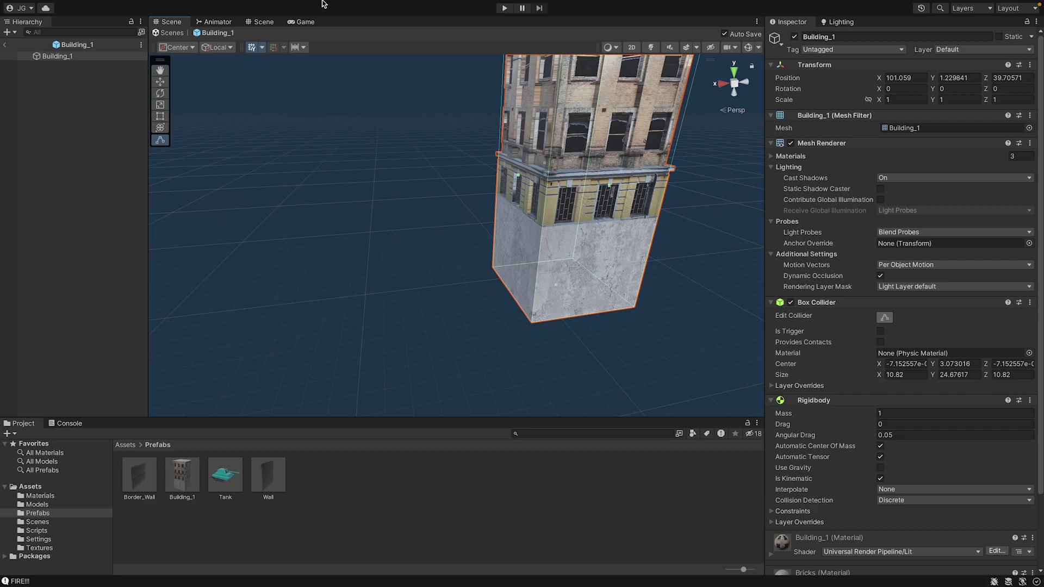
{"action": "left_click", "coordinate": [7, 45]}
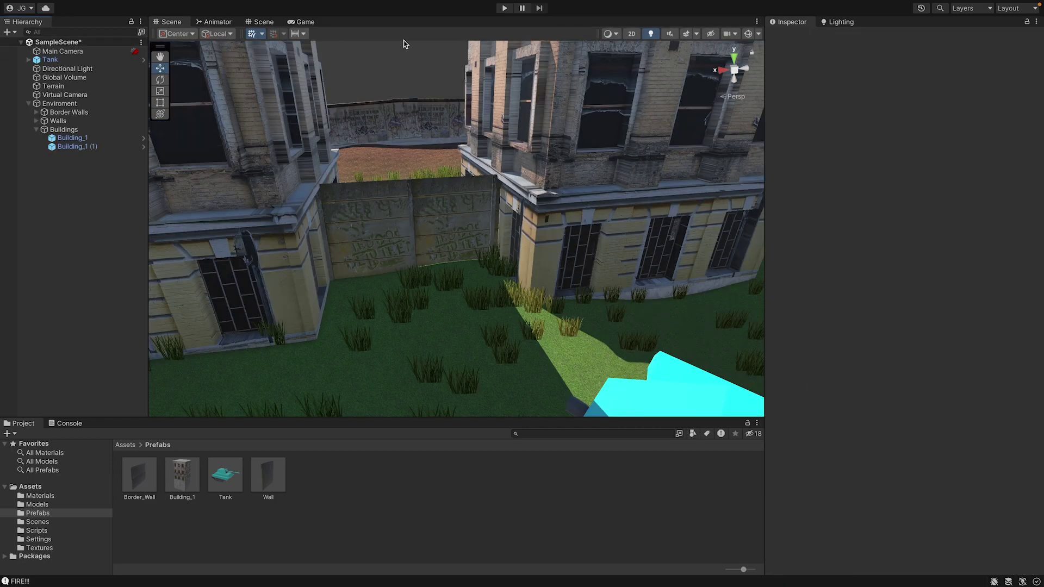
{"action": "left_click", "coordinate": [505, 9]}
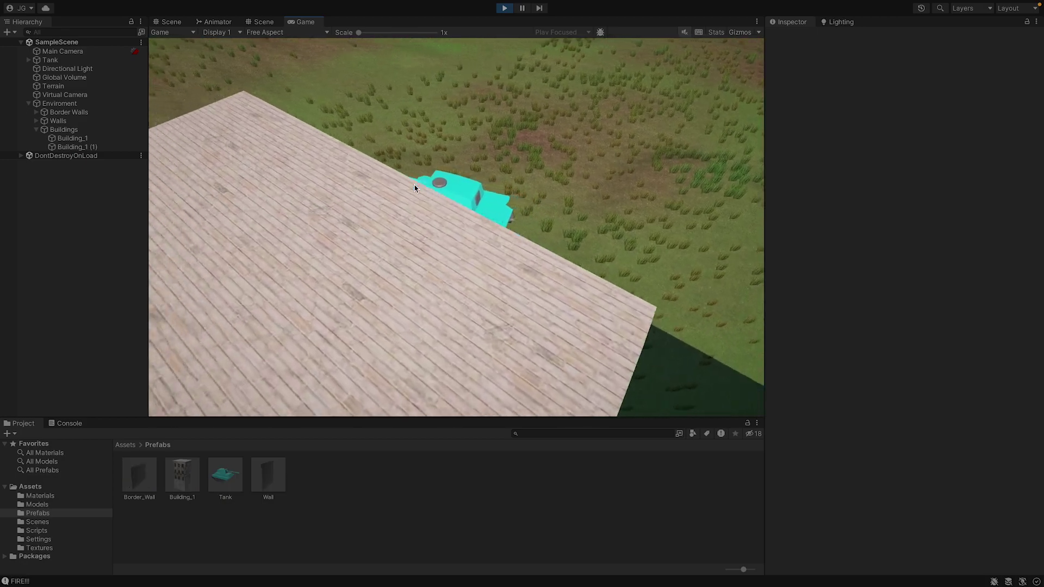
{"action": "left_click", "coordinate": [503, 9]}
Move Building_1 (1) along the X axis to position 79.89.
{"action": "left_click", "coordinate": [551, 184]}
{"action": "middle_click_drag", "start_coordinate": [551, 183], "coordinate": [428, 217]}
{"action": "left_click_drag", "start_coordinate": [460, 220], "coordinate": [495, 217]}
Start a playtest and drive the tank around the outside of the building to the gap beside the wall.
{"action": "left_click", "coordinate": [505, 9]}
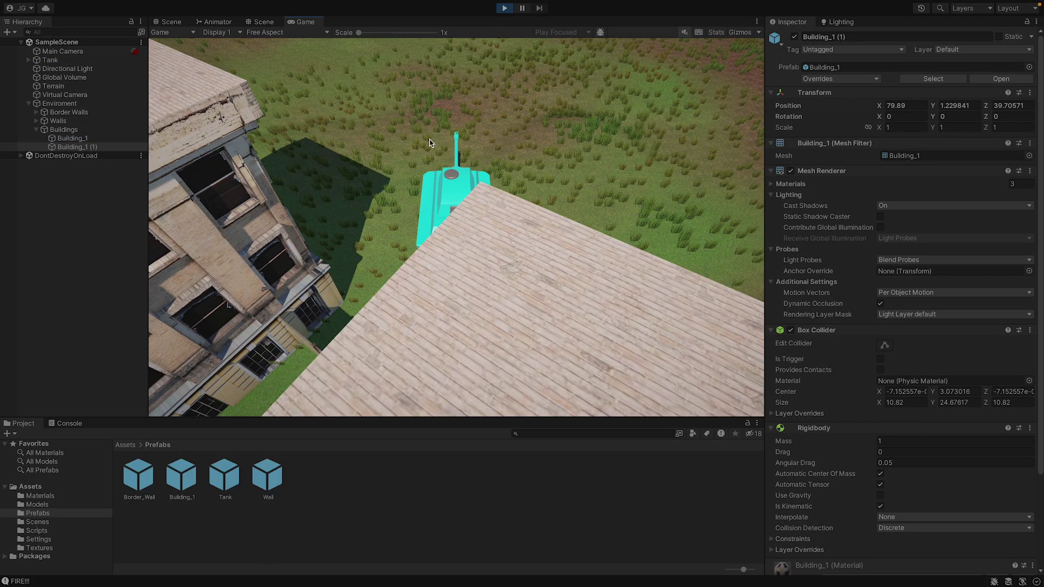
{"action": "key", "text": "w"}
{"action": "key", "text": "a"}
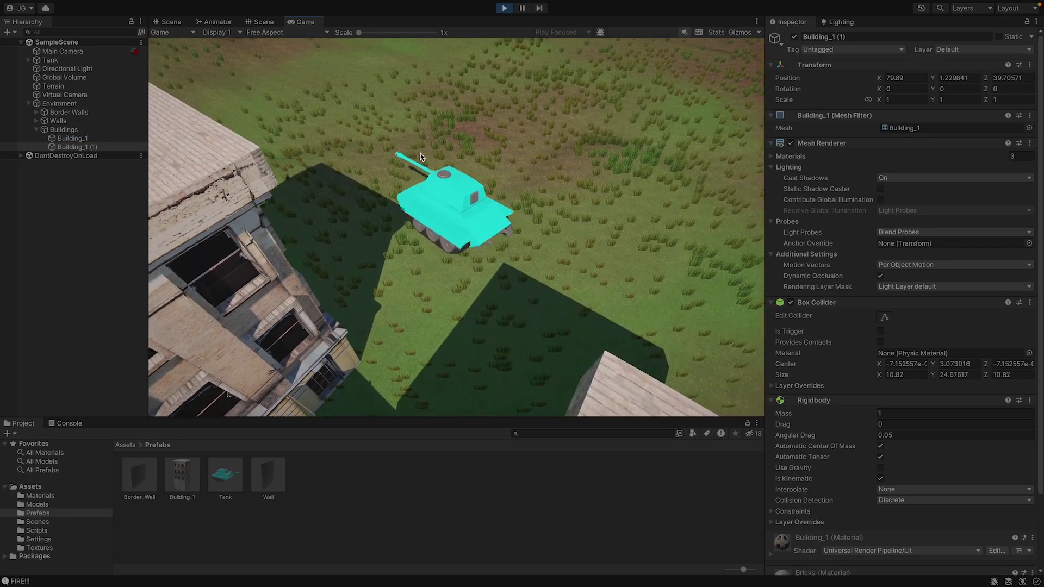
{"action": "key", "text": "w"}
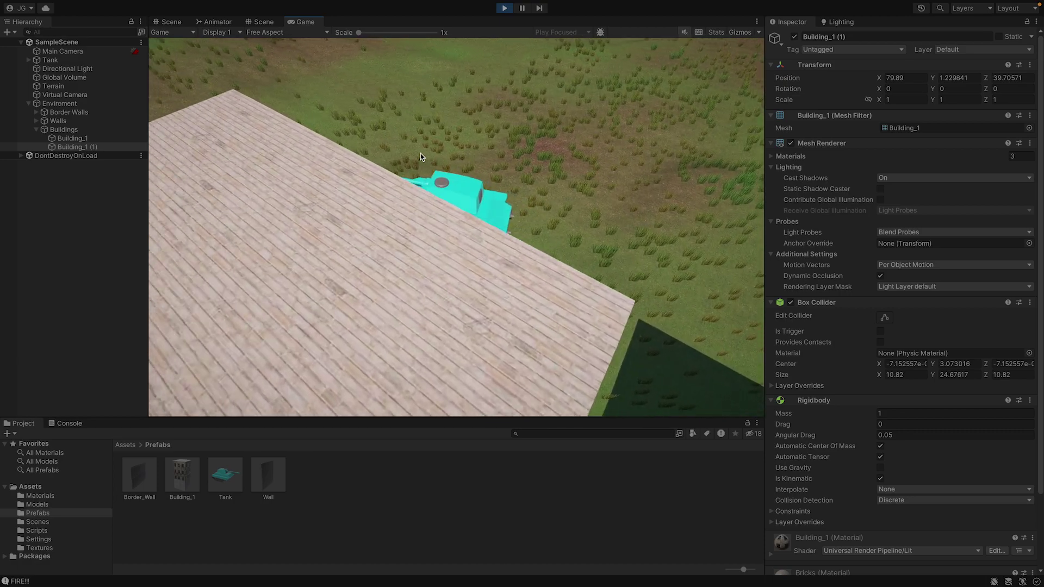
{"action": "key", "text": "w"}
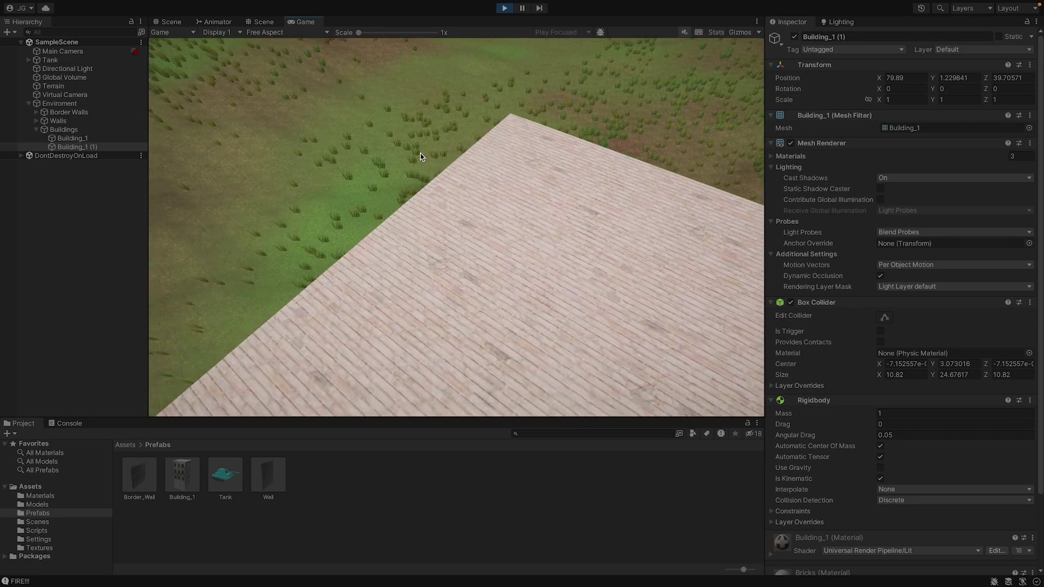
{"action": "key", "text": "w"}
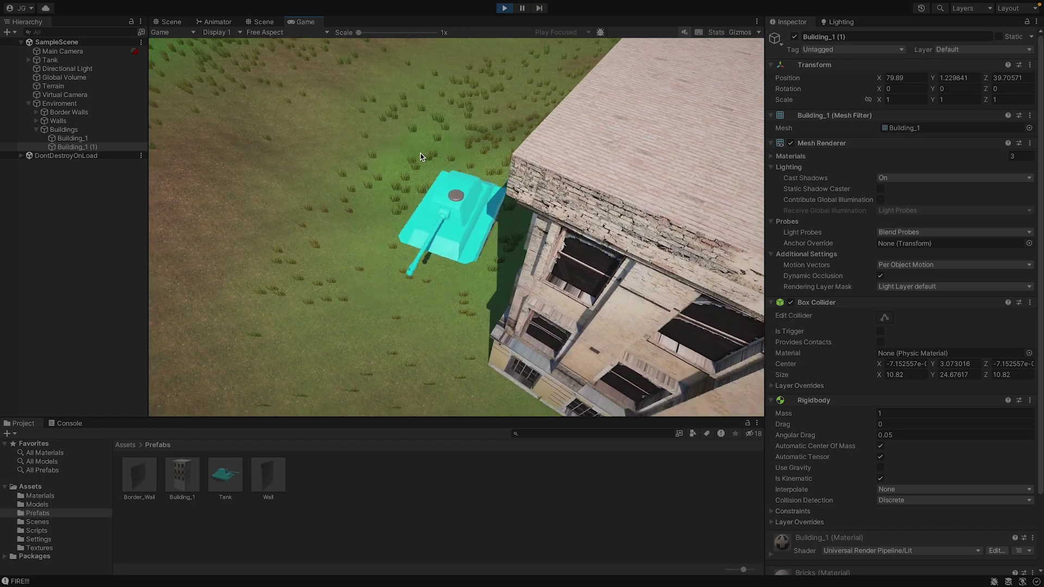
{"action": "key", "text": "a"}
{"action": "key", "text": "a"}
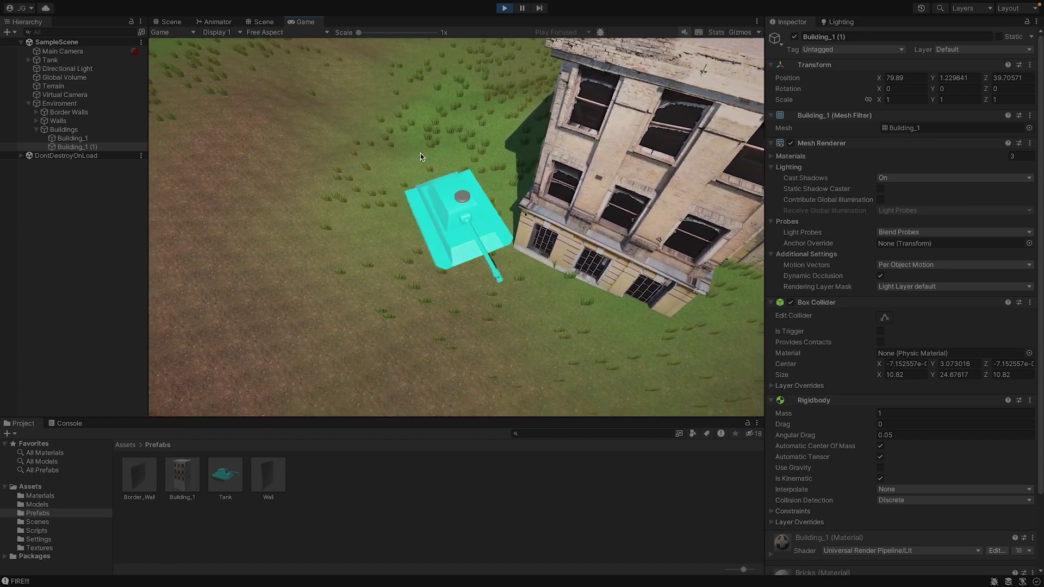
{"action": "key", "text": "a"}
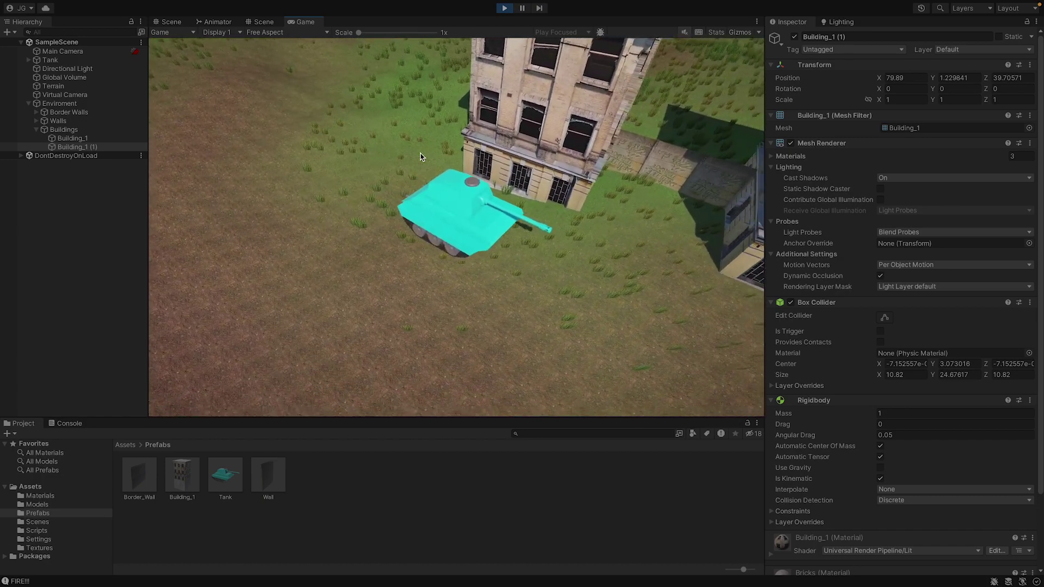
{"action": "key", "text": "a"}
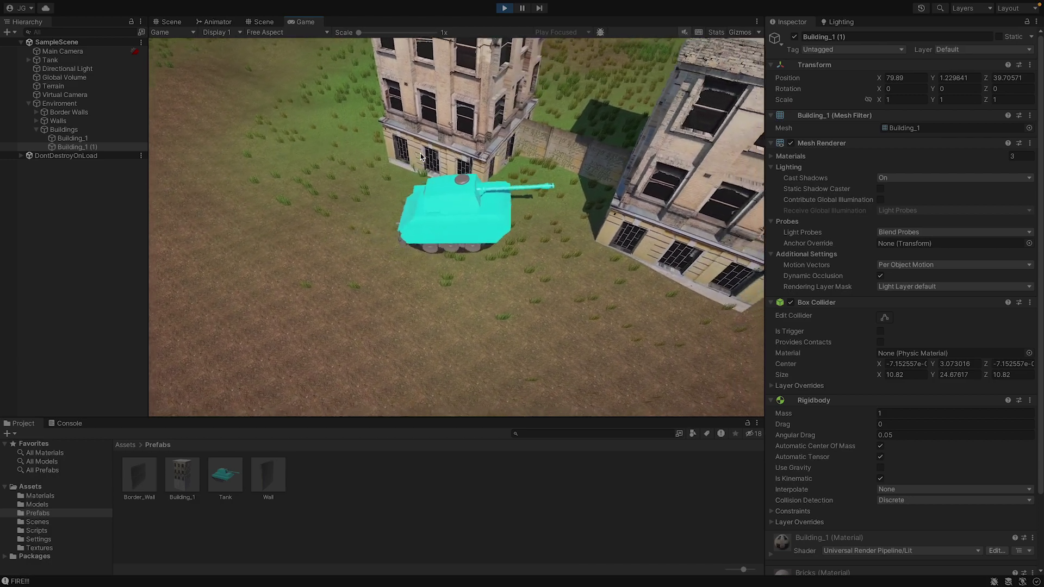
{"action": "key", "text": "a"}
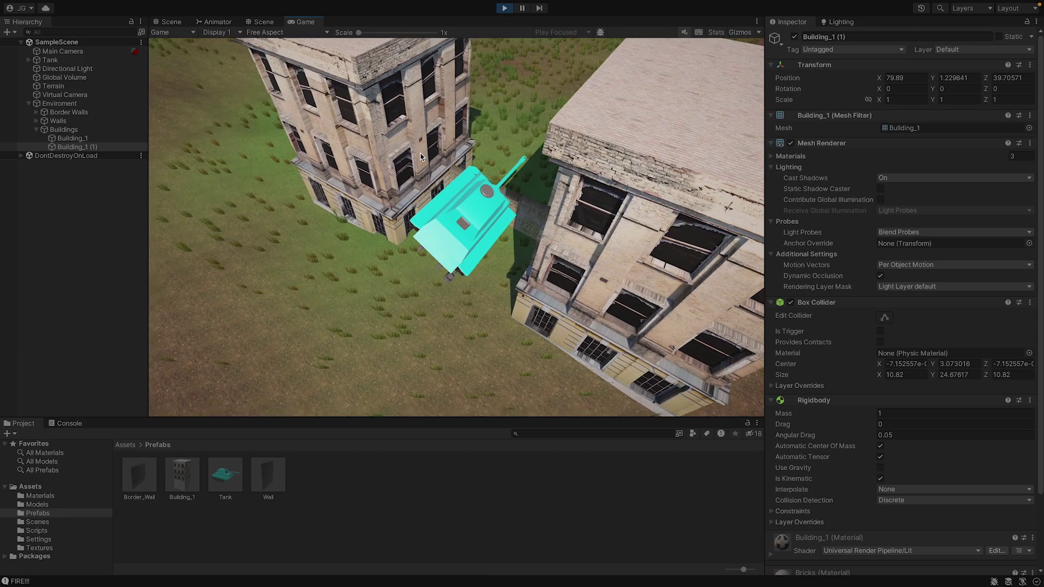
Drive the tank back and forth against both buildings in the gap to test their colliders, and back it out.
{"action": "key", "text": "s"}
{"action": "key", "text": "w"}
{"action": "key", "text": "s"}
{"action": "key", "text": "w"}
{"action": "key", "text": "d"}
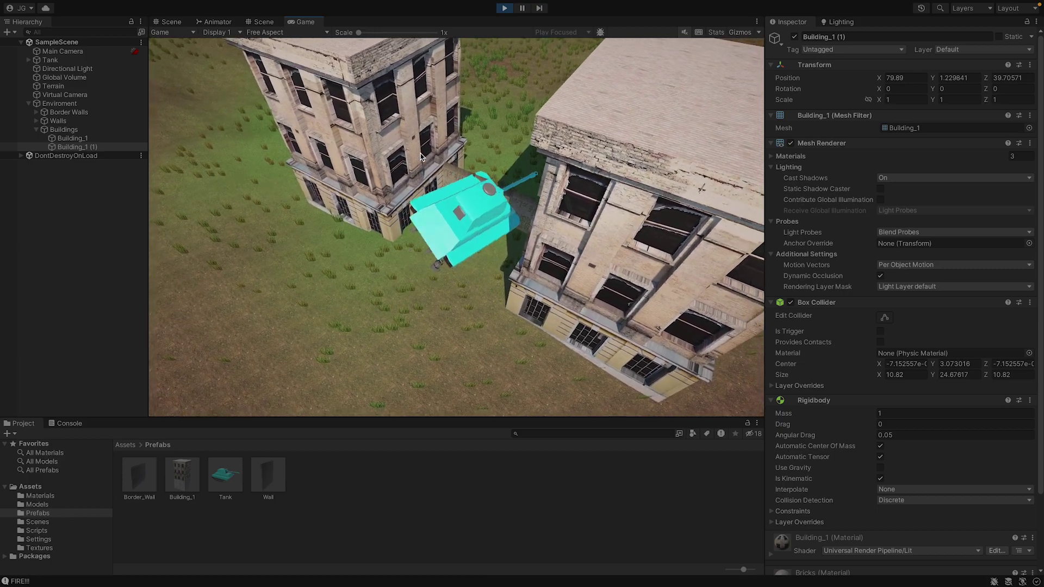
{"action": "key", "text": "s"}
{"action": "key", "text": "a"}
{"action": "key", "text": "d"}
{"action": "key", "text": "s"}
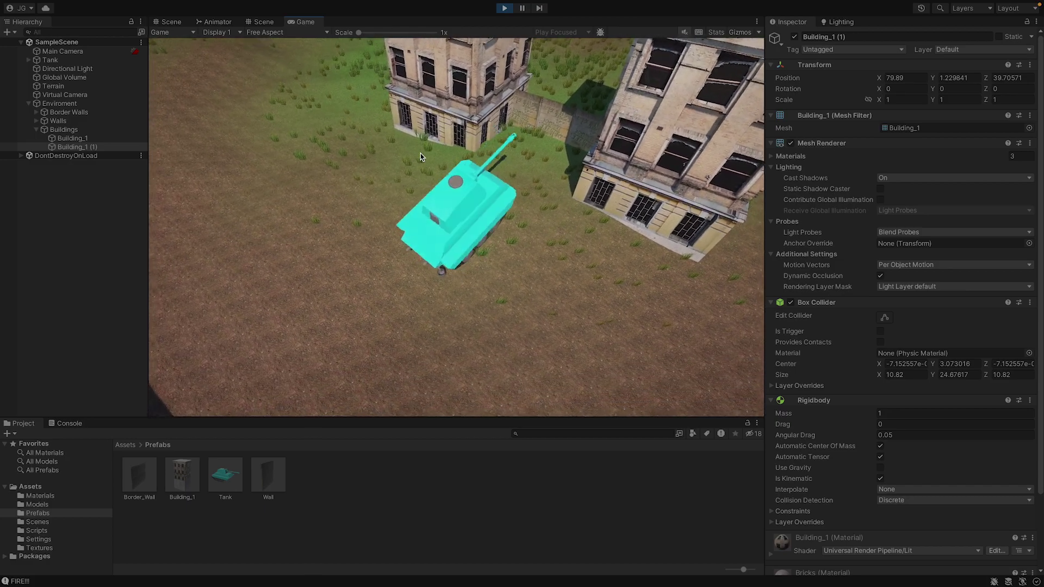
{"action": "key", "text": "w"}
{"action": "key", "text": "w"}
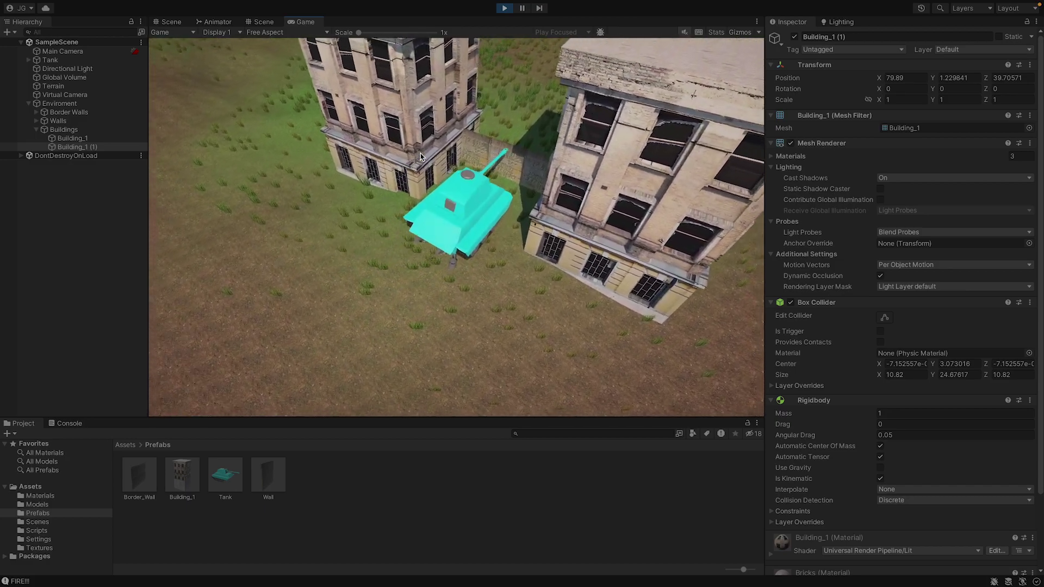
{"action": "key", "text": "w"}
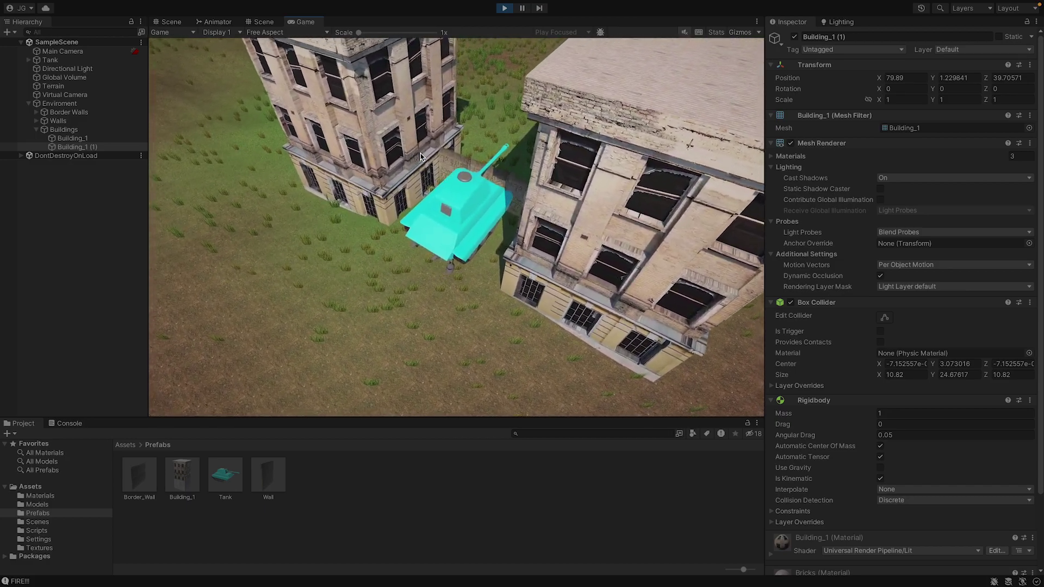
{"action": "key", "text": "s"}
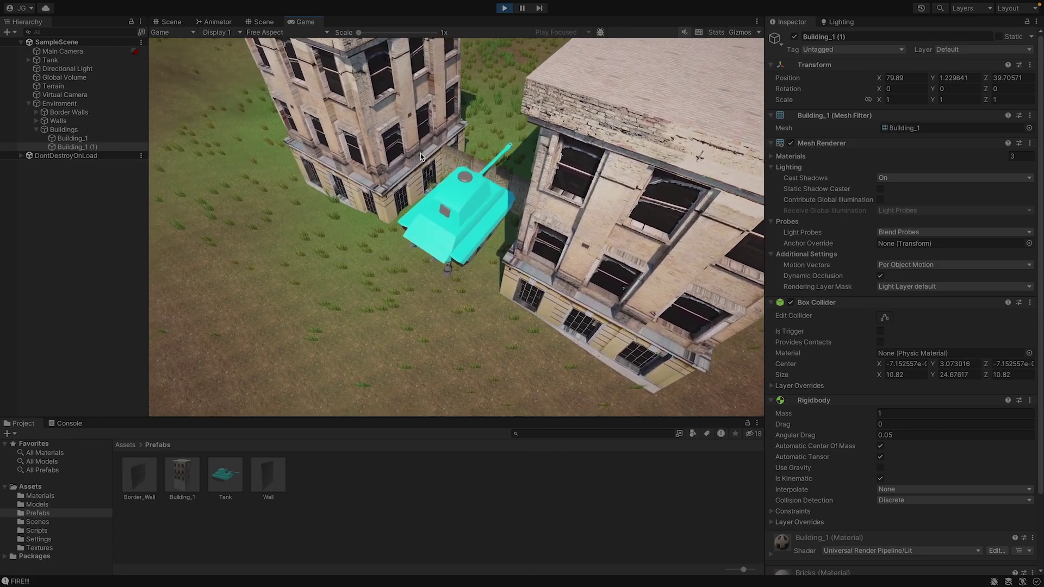
{"action": "key", "text": "a"}
{"action": "key", "text": "a"}
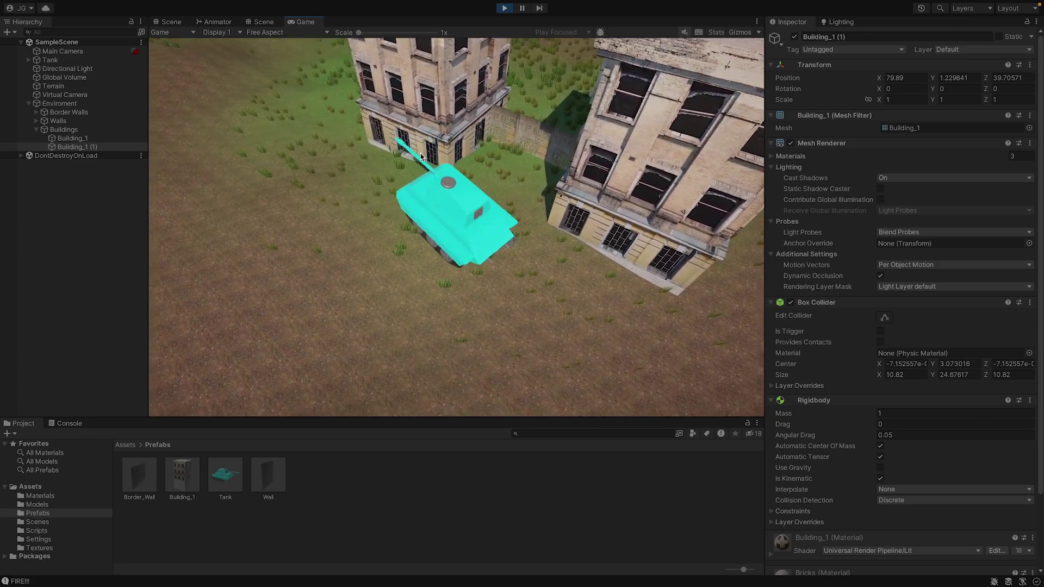
{"action": "key", "text": "w"}
{"action": "key", "text": "d"}
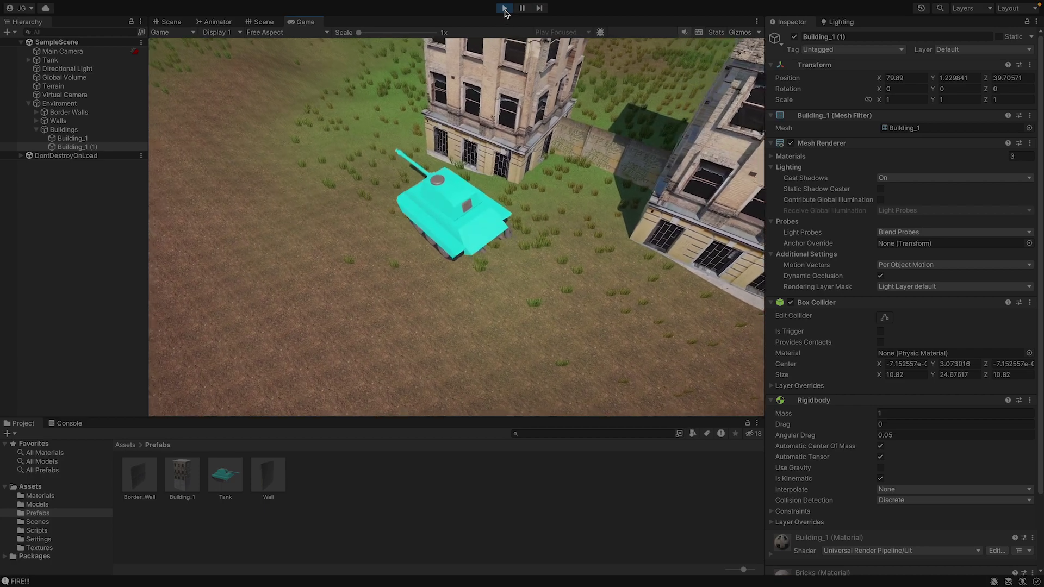